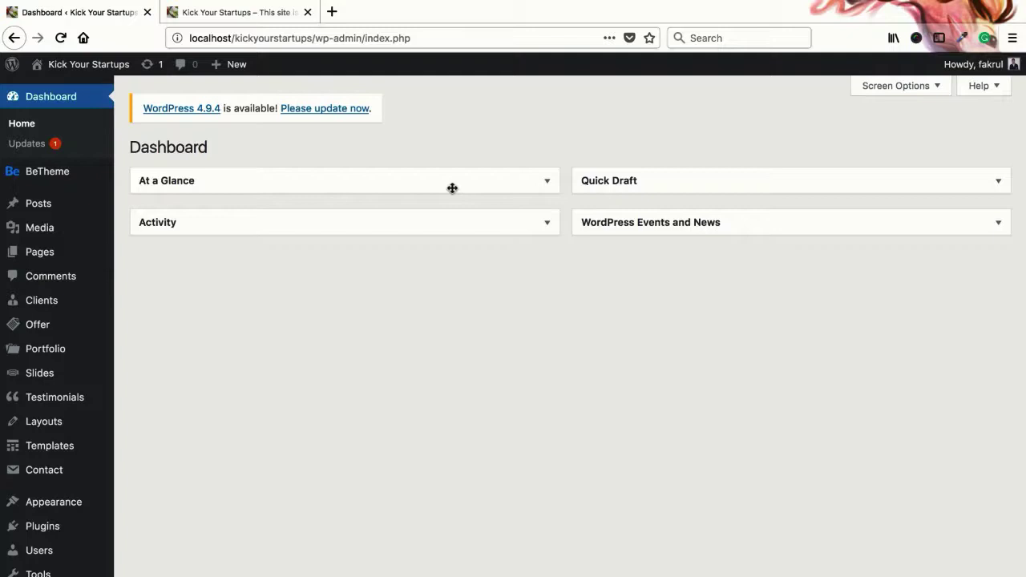
# - Look through the restaurant site's home page and check where its Buy now link leads
pyautogui.click(245, 13)
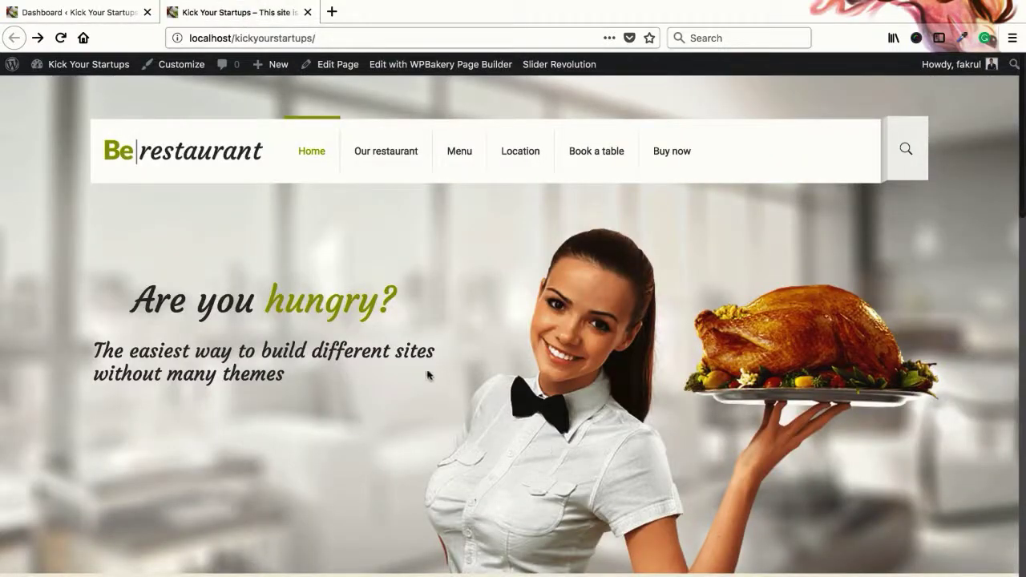
pyautogui.scroll(-10, 437, 398)
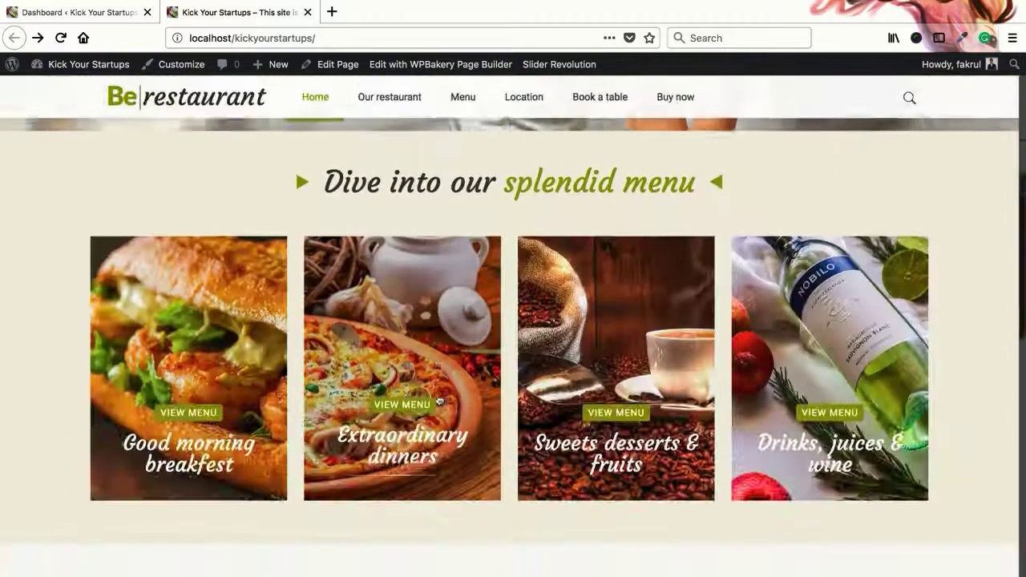
pyautogui.scroll(-5, 864, 309)
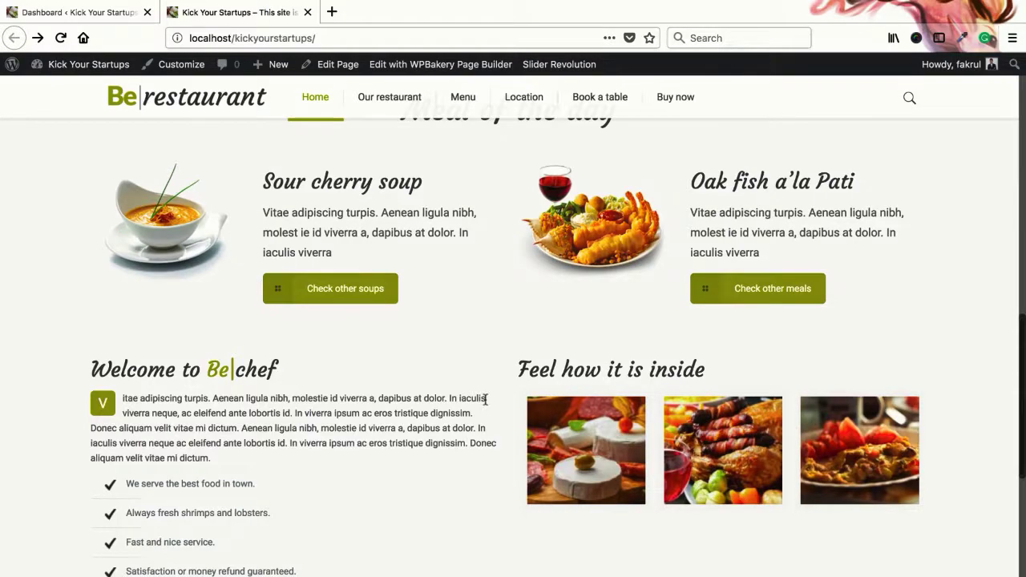
pyautogui.scroll(15, 491, 401)
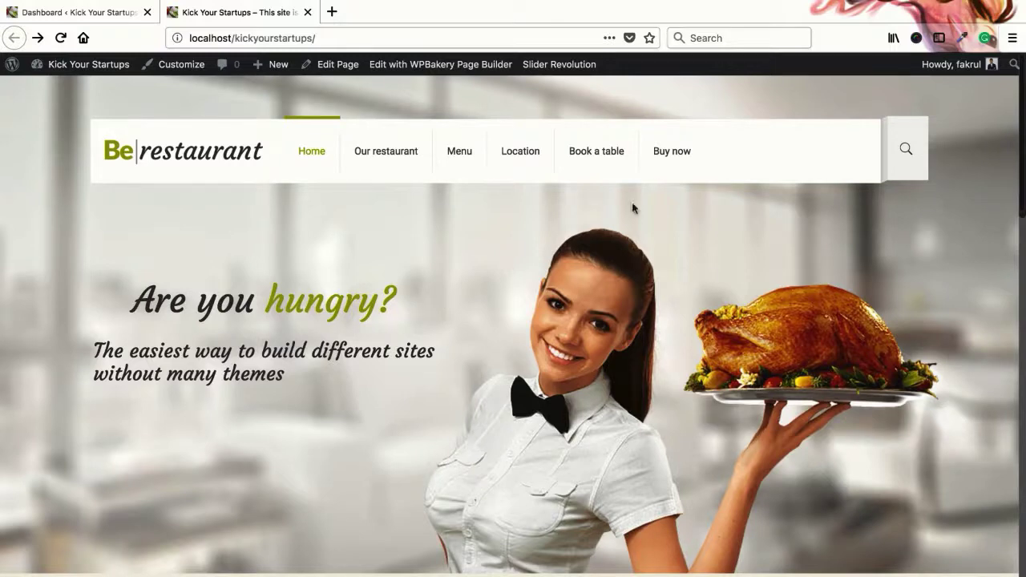
pyautogui.click(670, 154)
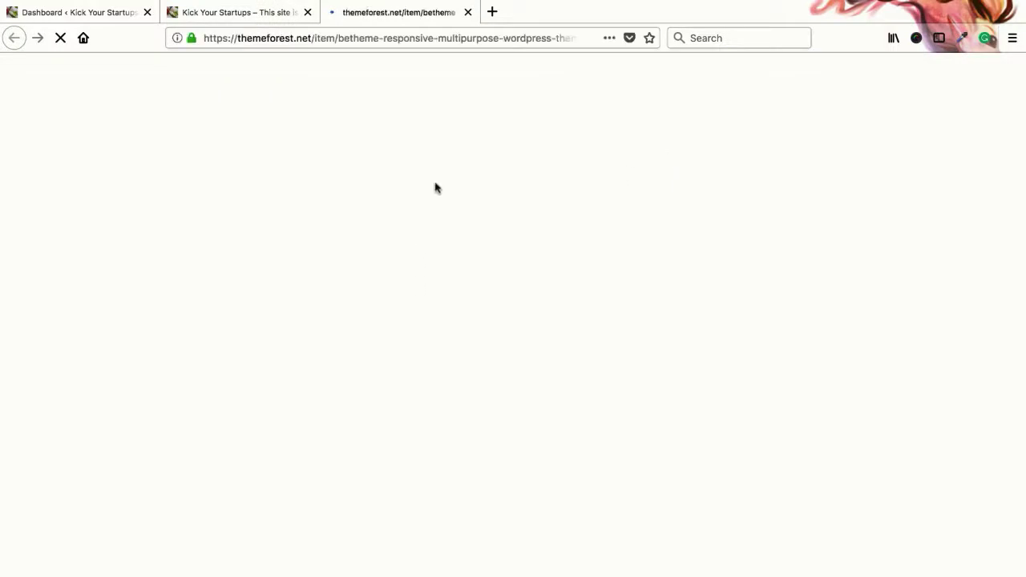
pyautogui.click(468, 12)
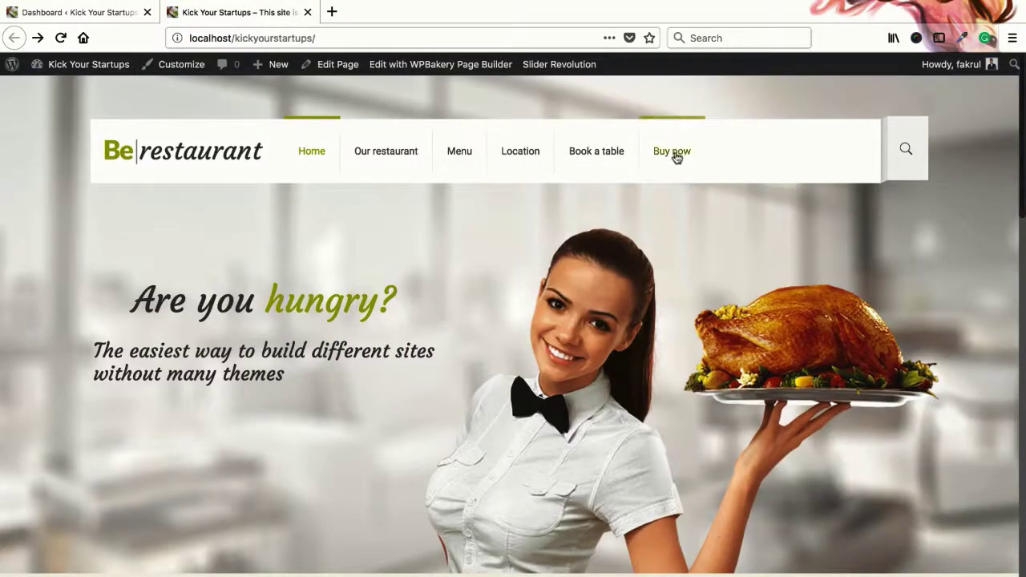
# - Create a new page in the site's dashboard and title it "Page builder elements"
pyautogui.click(117, 19)
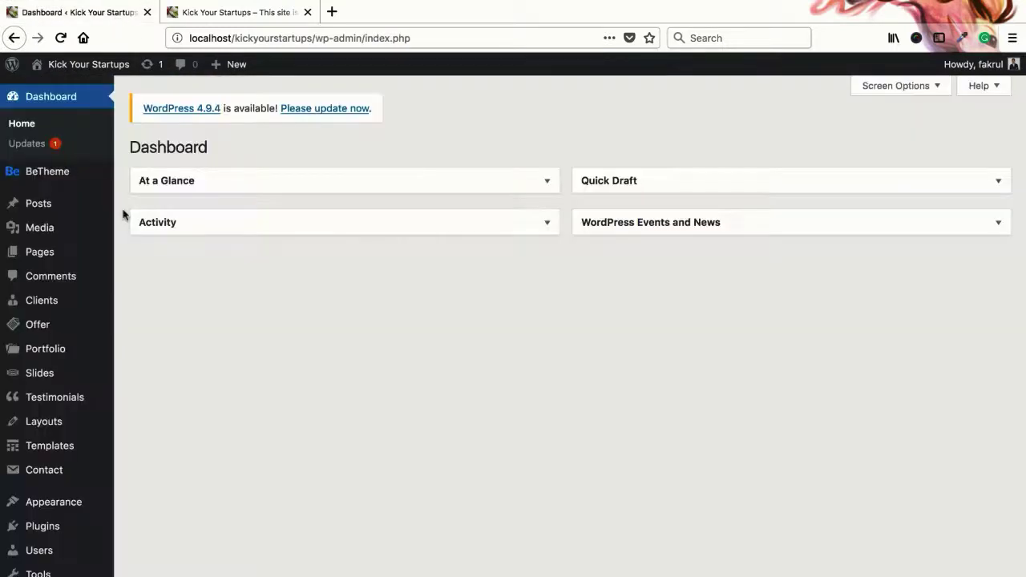
pyautogui.moveTo(84, 255)
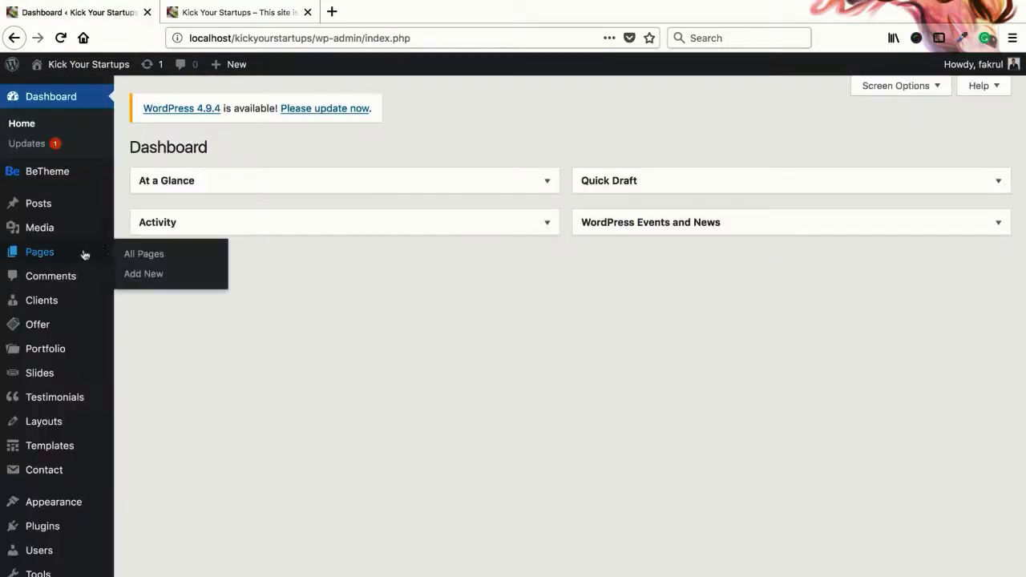
pyautogui.click(152, 272)
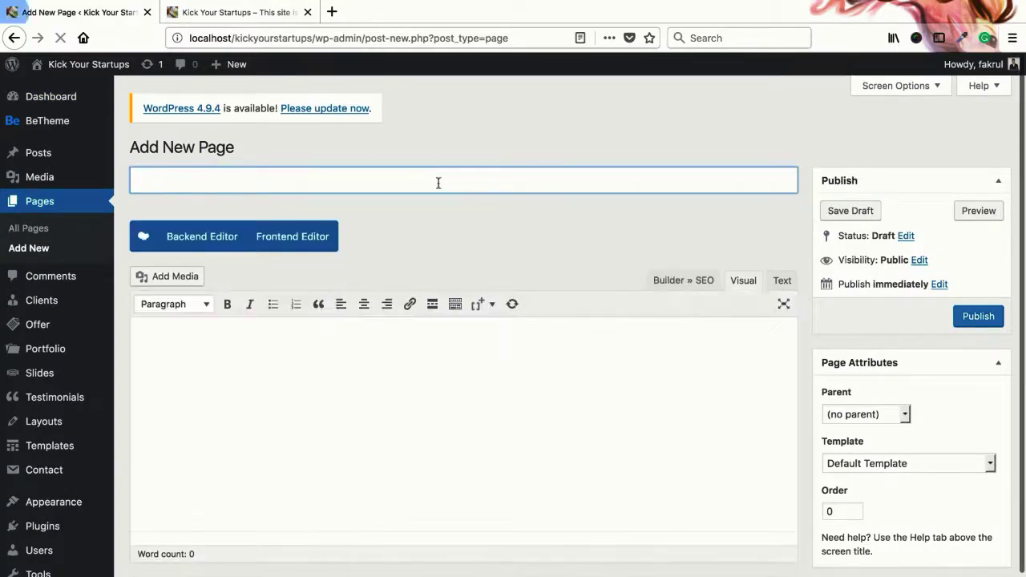
pyautogui.write('Page bu')
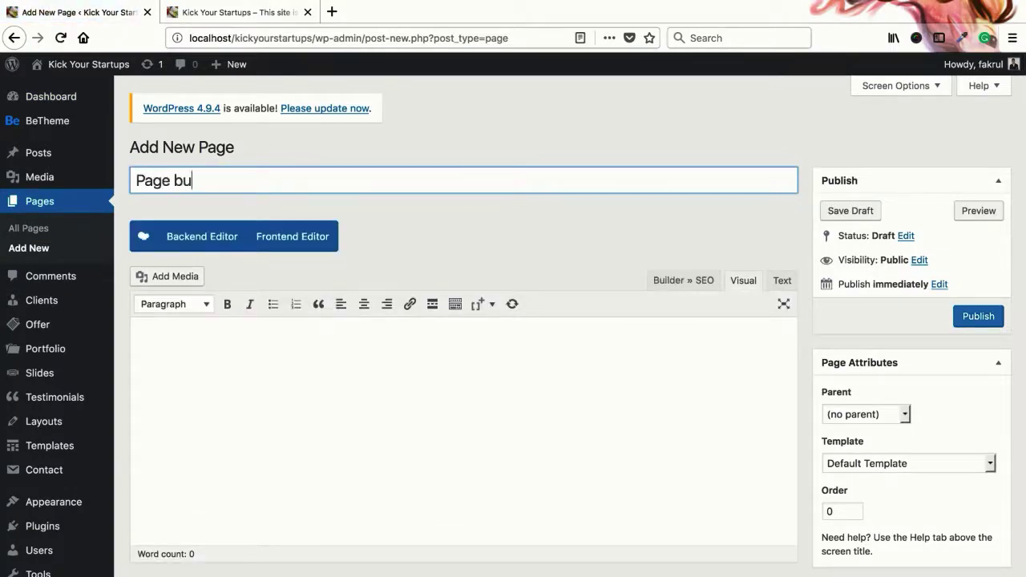
pyautogui.write('ilder elements')
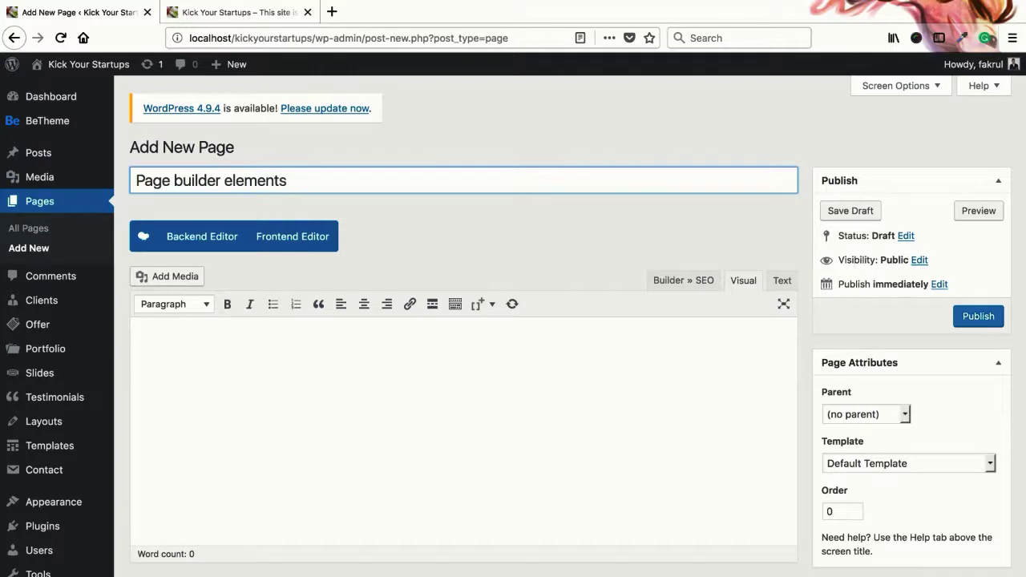
# - Expand the page's Page Options and add a section in Muffin Builder
pyautogui.scroll(-2, 431, 387)
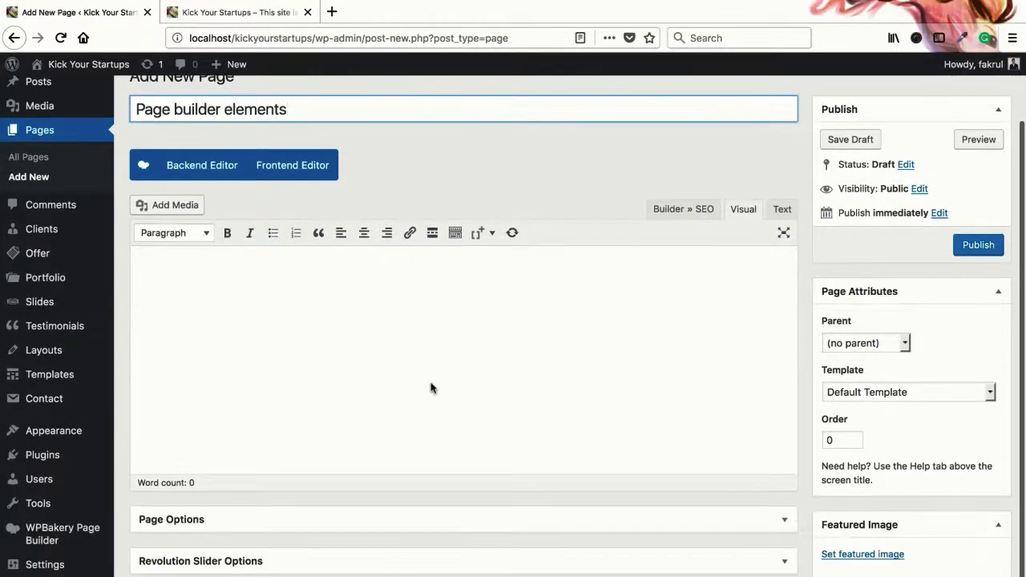
pyautogui.click(420, 522)
pyautogui.scroll(-5, 437, 441)
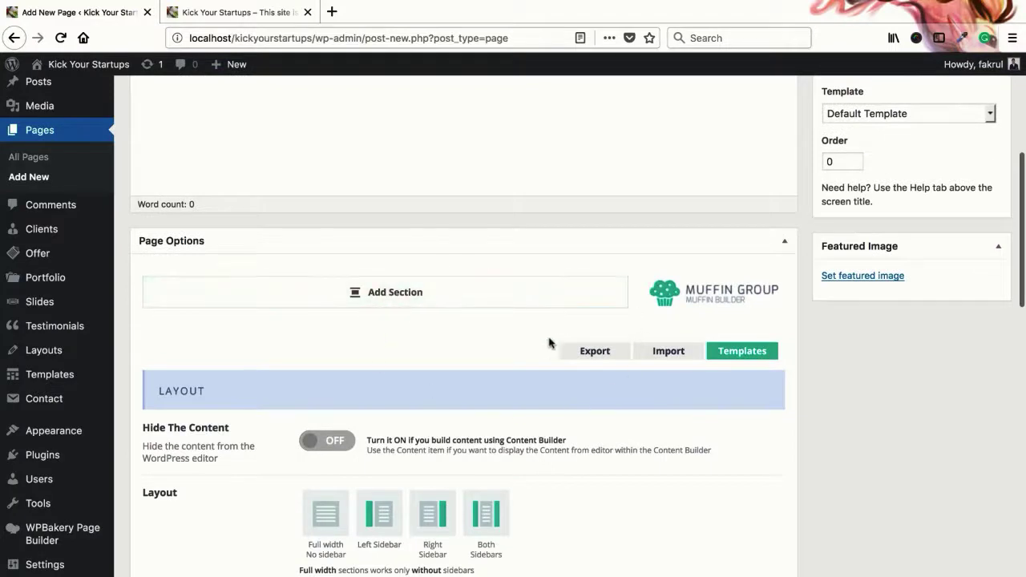
pyautogui.click(390, 296)
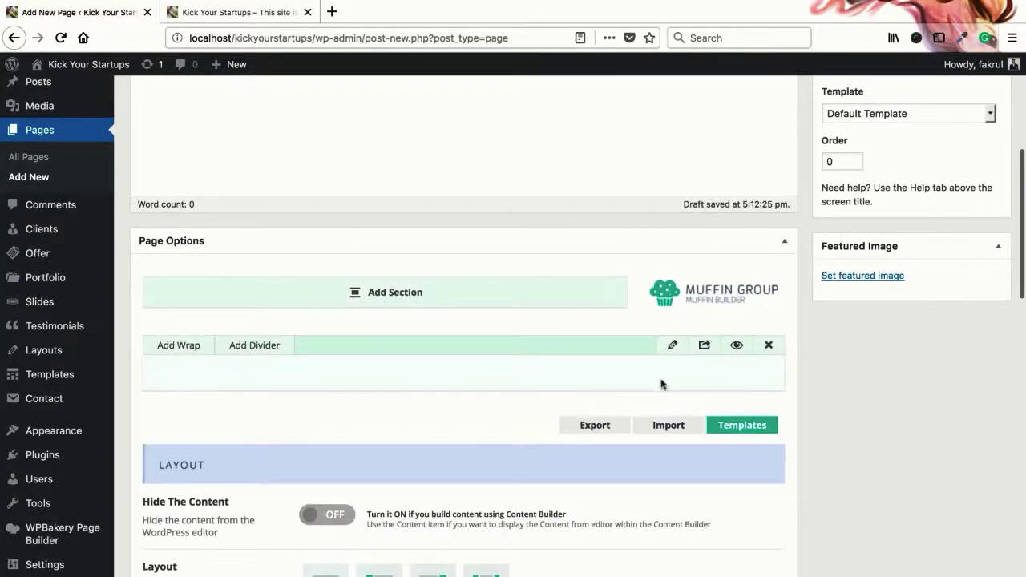
# - Add a wrap to the section and reduce its width to 1/2
pyautogui.click(187, 351)
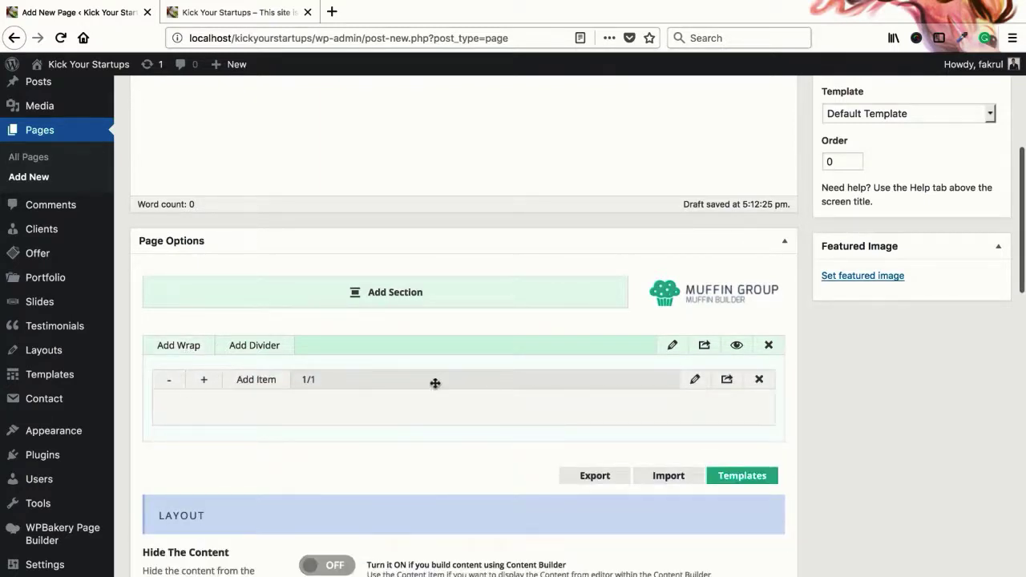
pyautogui.click(167, 380)
pyautogui.doubleClick(167, 380)
pyautogui.click(166, 381)
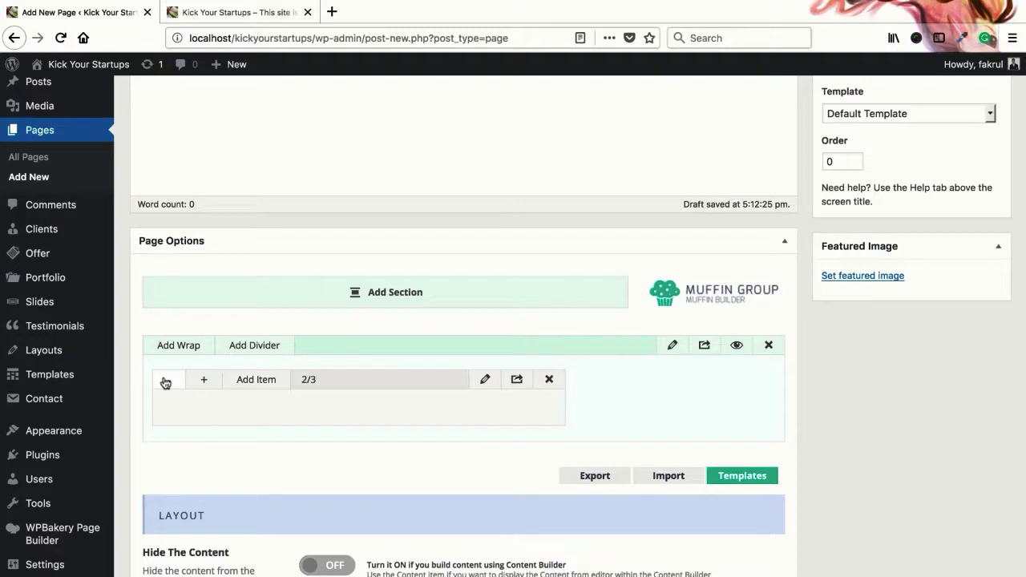
pyautogui.click(166, 380)
pyautogui.click(165, 380)
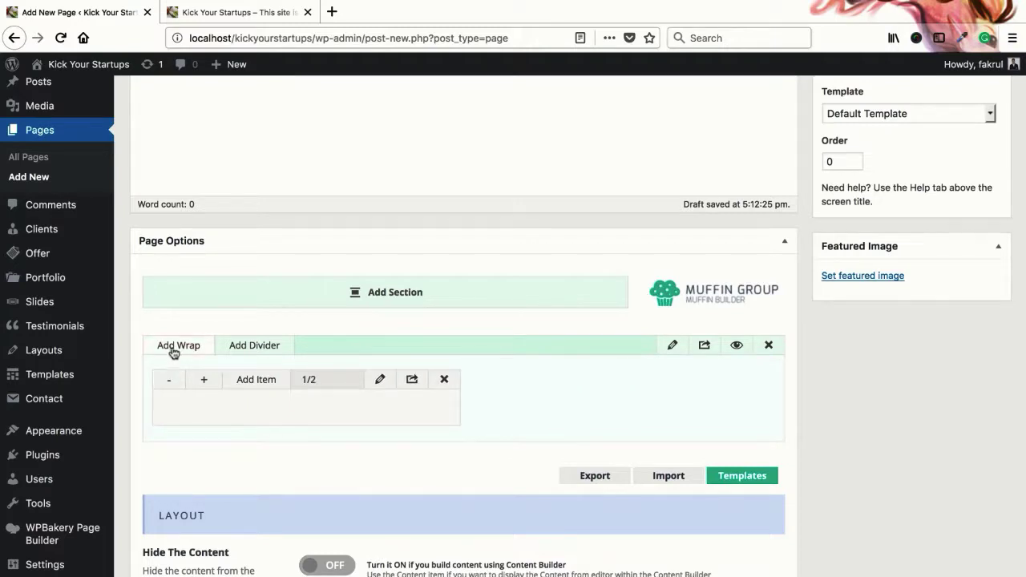
# - Add a second wrap to the section and reduce it to 1/2 so both share one row
pyautogui.click(174, 353)
pyautogui.click(167, 453)
pyautogui.doubleClick(168, 453)
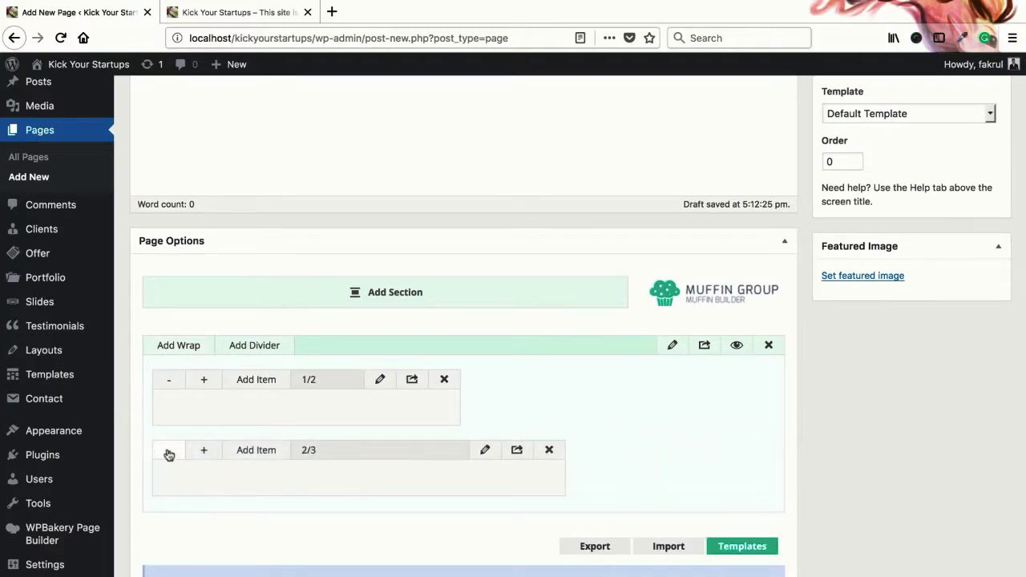
pyautogui.click(168, 454)
pyautogui.click(167, 453)
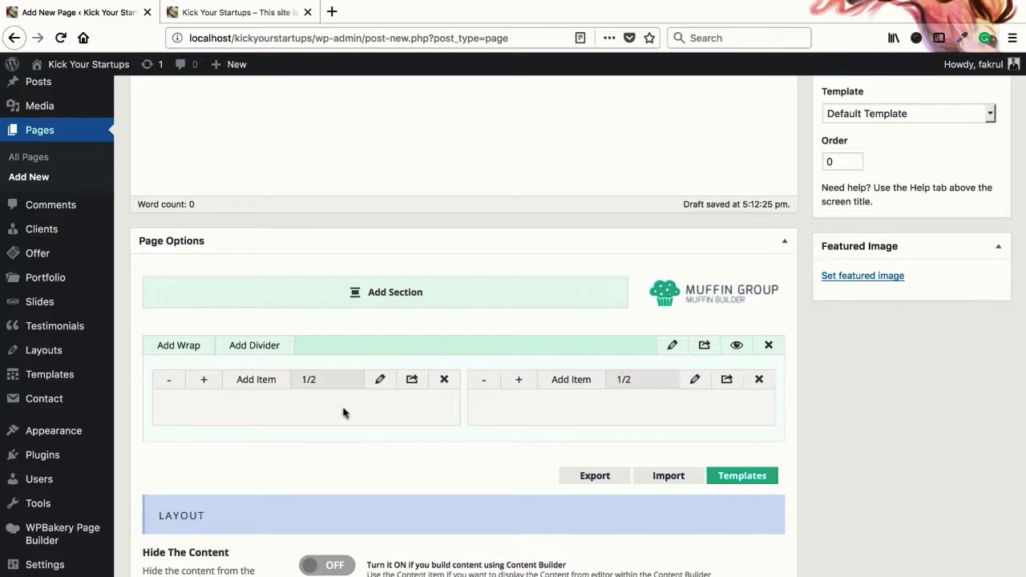
# - Try out a third wrap at 1/2 width and delete it from the section
pyautogui.click(175, 349)
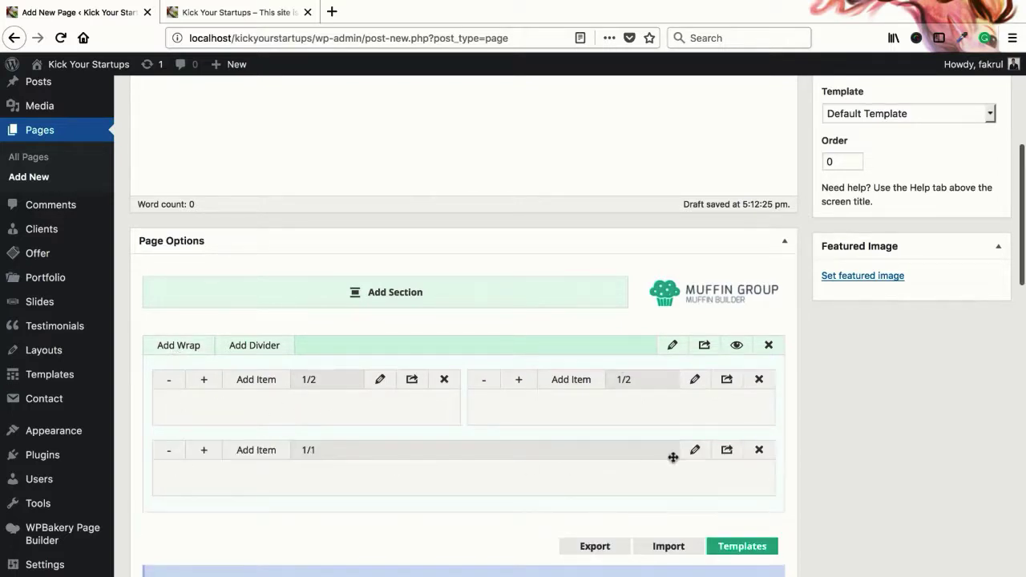
pyautogui.click(168, 450)
pyautogui.click(168, 450)
pyautogui.click(168, 450)
pyautogui.click(169, 451)
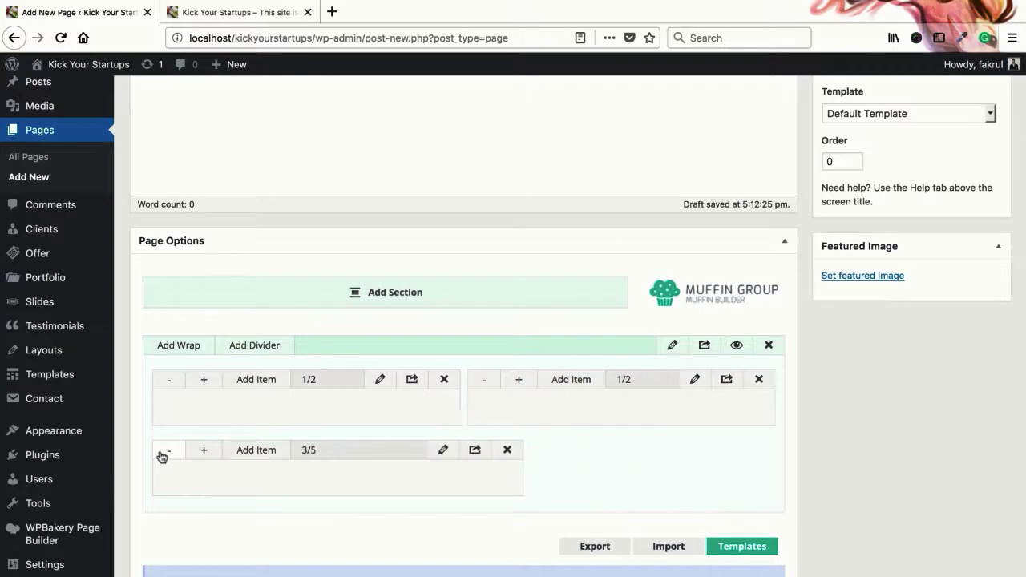
pyautogui.click(168, 451)
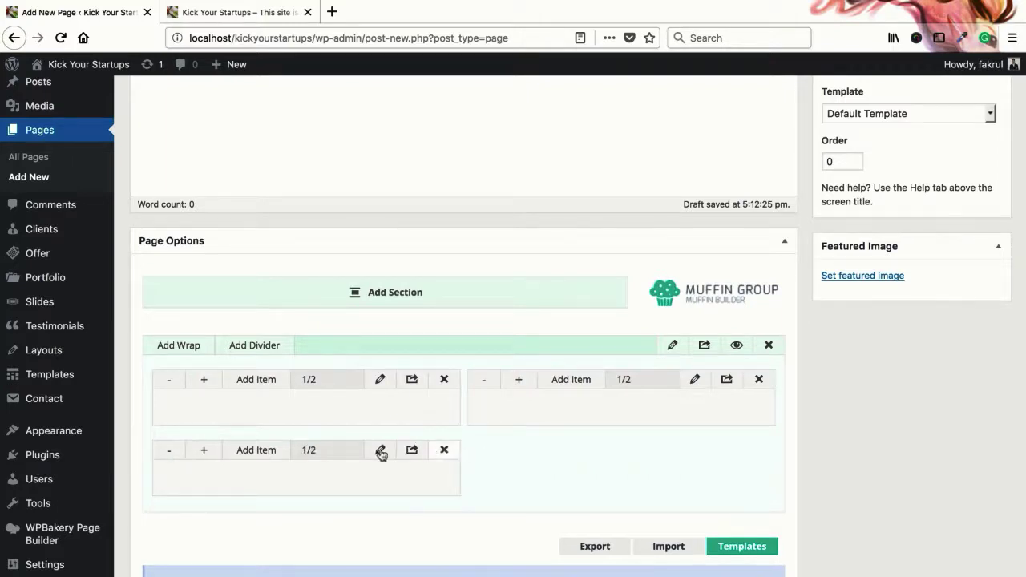
pyautogui.click(441, 450)
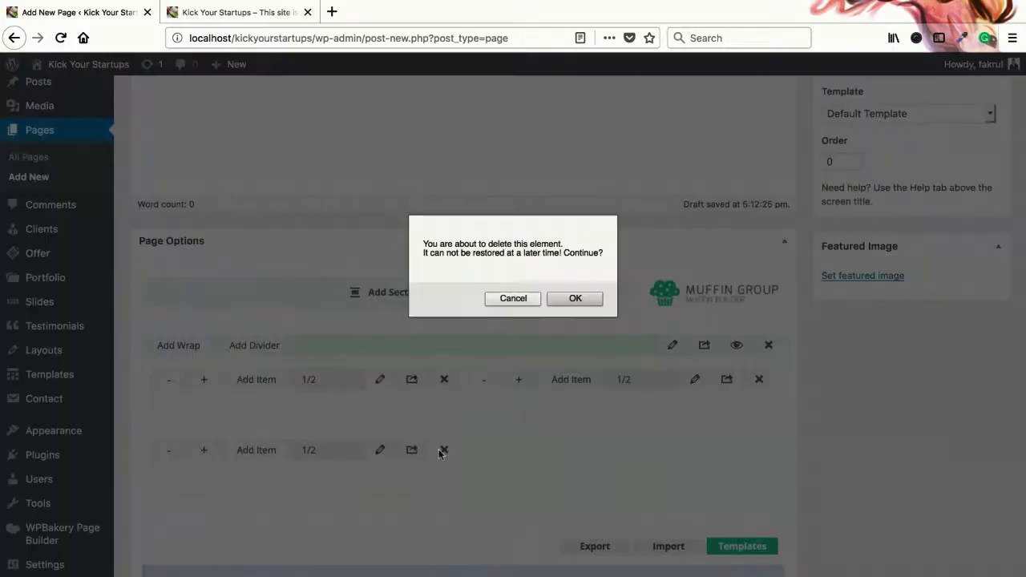
pyautogui.click(574, 303)
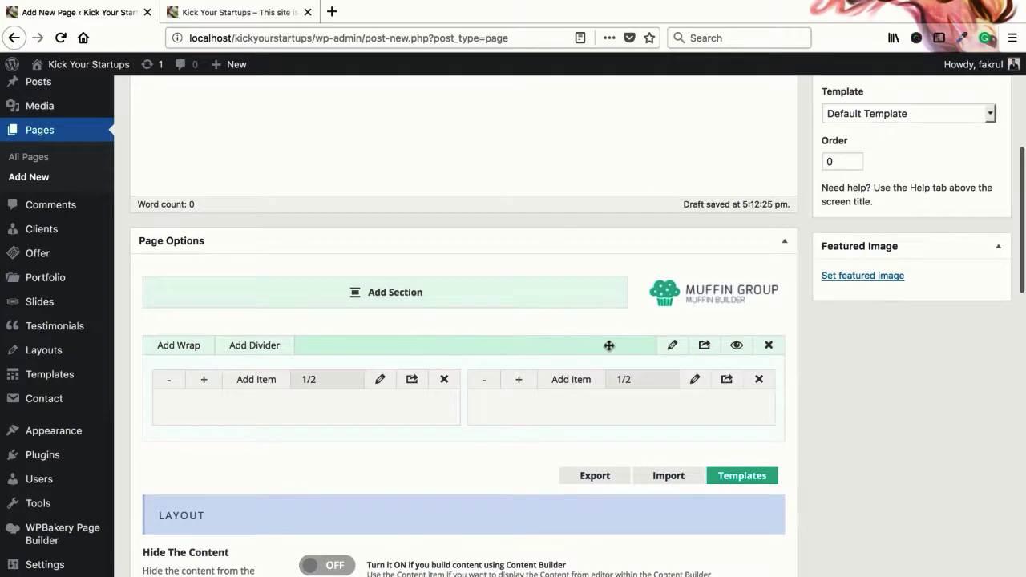
# - Review the section's settings for background, layout padding, decoration and navigation, leaving them as they are
pyautogui.click(673, 347)
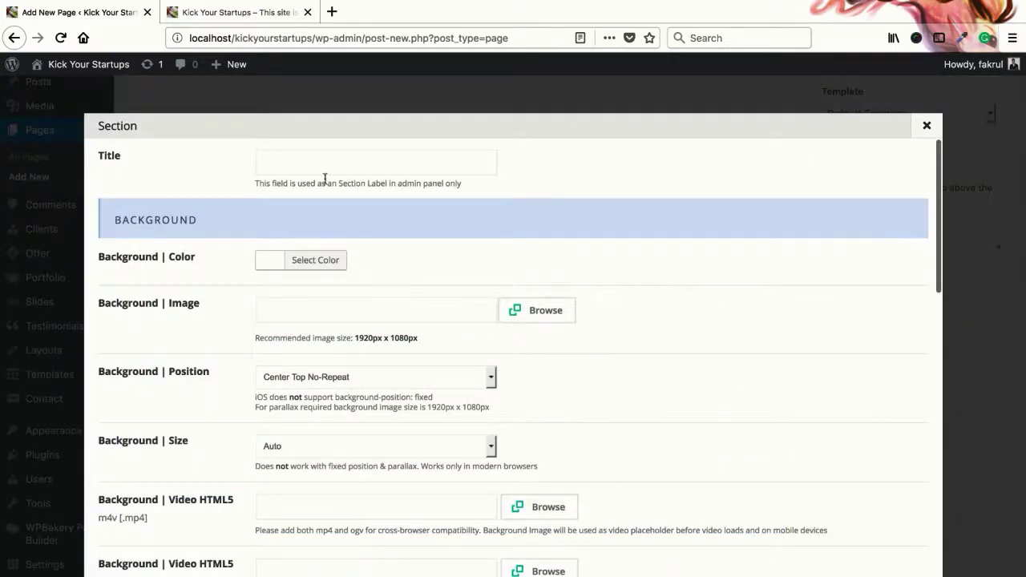
pyautogui.scroll(-5, 367, 328)
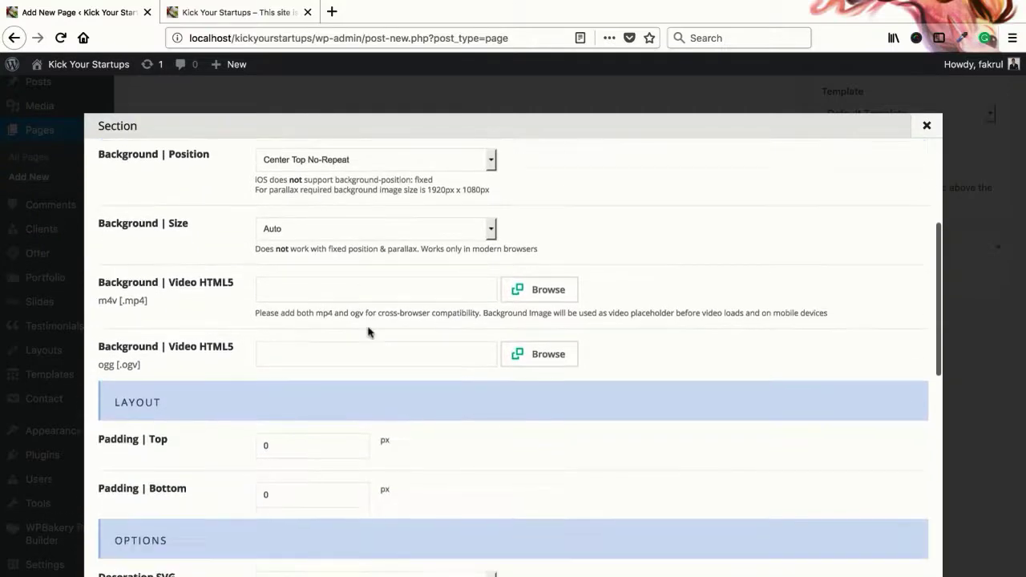
pyautogui.scroll(-6, 368, 332)
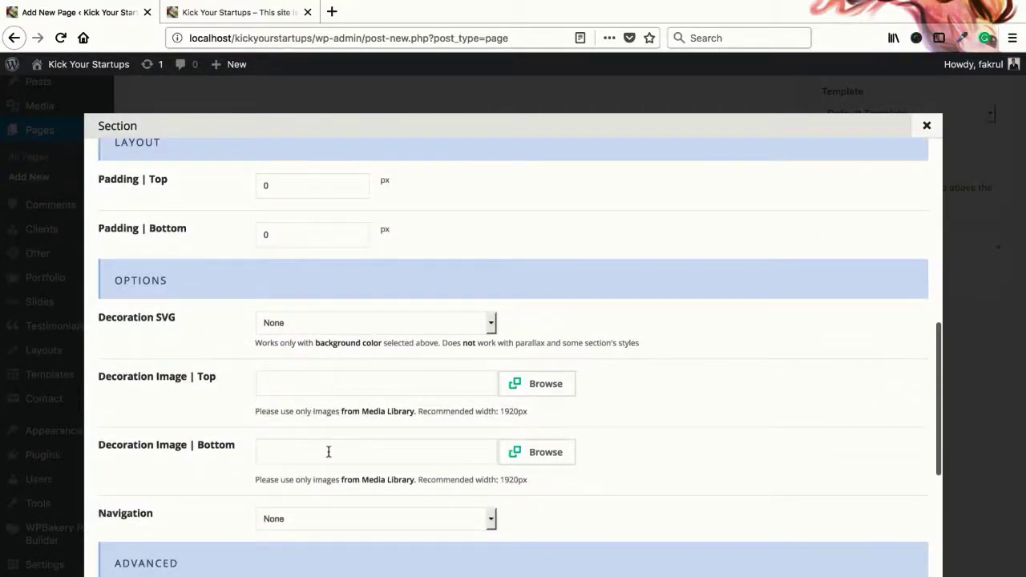
pyautogui.scroll(-6, 328, 452)
pyautogui.scroll(15, 559, 367)
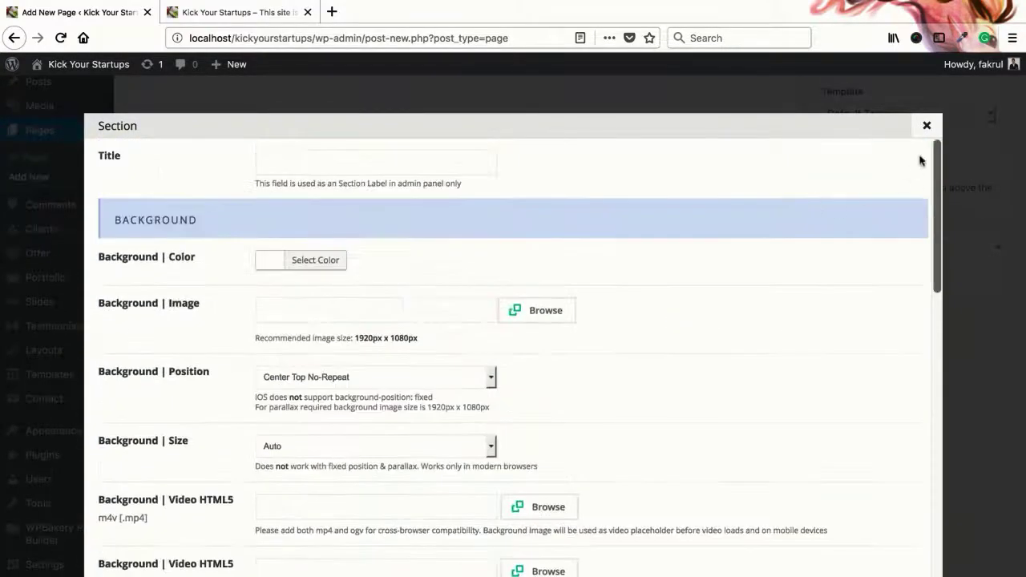
pyautogui.click(926, 126)
# - Review the second wrap's settings for background, move up, padding, inner item margin and vertical alignment
pyautogui.scroll(-1, 588, 337)
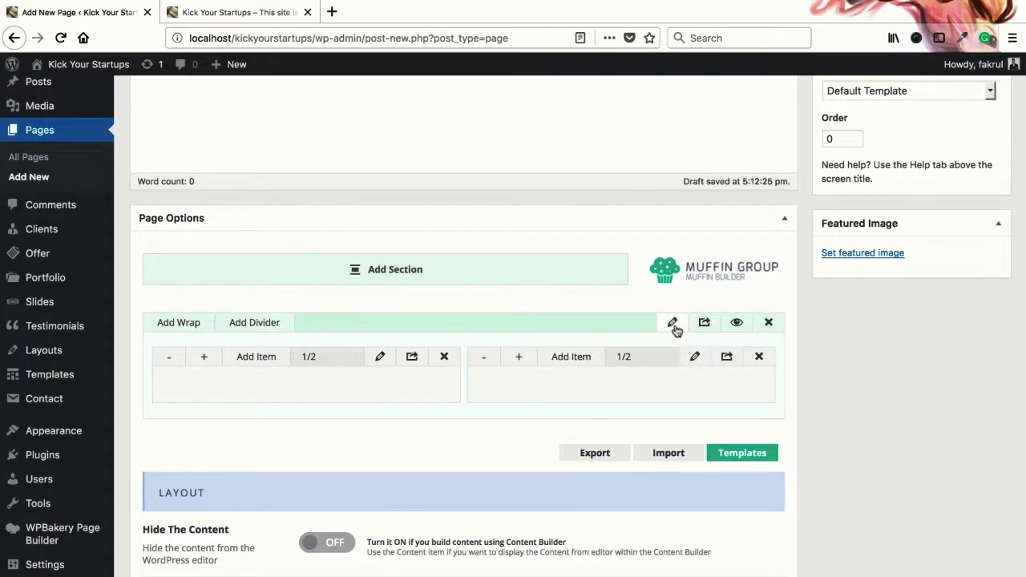
pyautogui.click(694, 357)
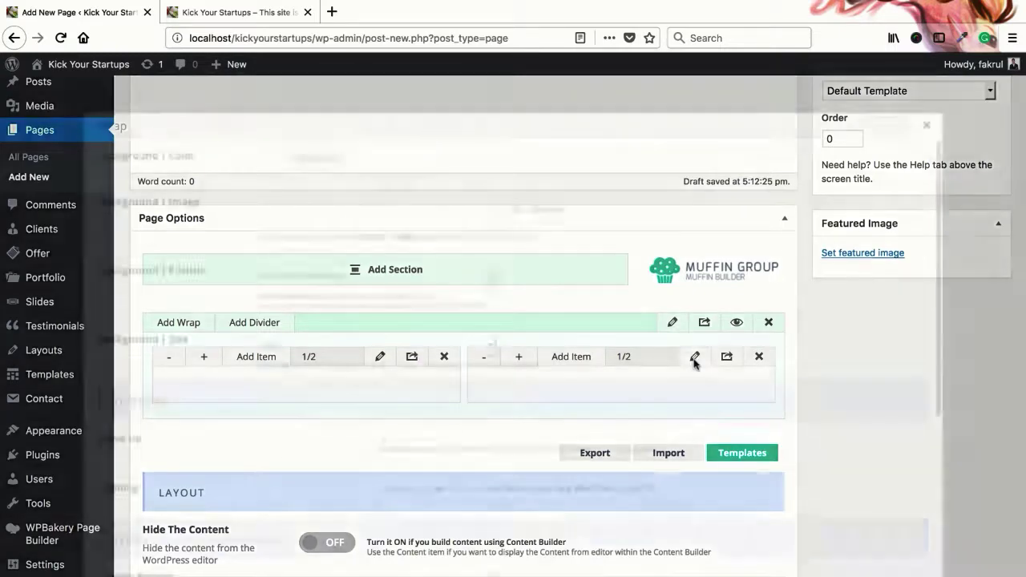
pyautogui.scroll(-5, 566, 390)
pyautogui.scroll(5, 801, 240)
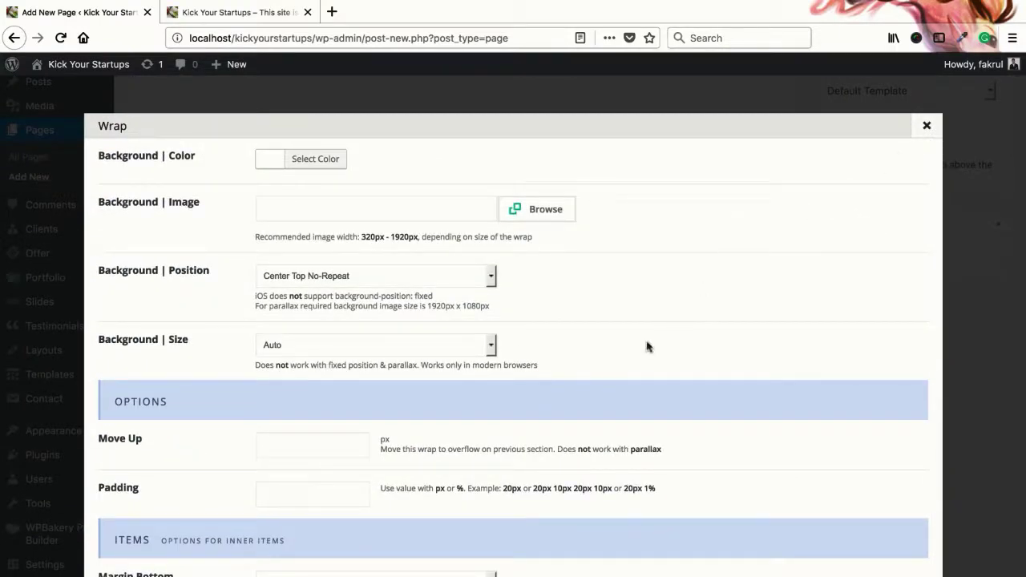
pyautogui.scroll(-5, 504, 362)
pyautogui.scroll(5, 506, 360)
pyautogui.scroll(-3, 528, 374)
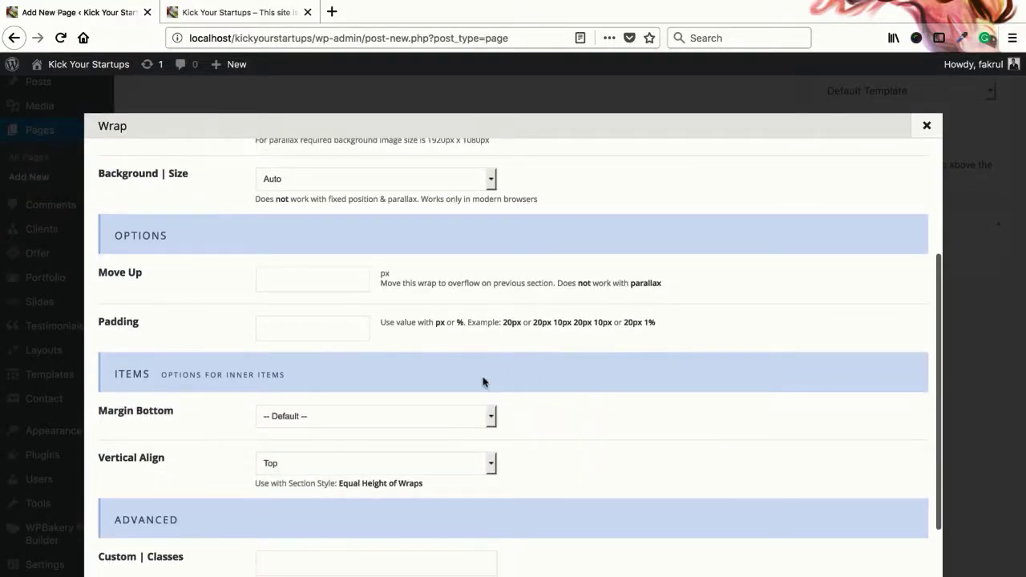
pyautogui.scroll(3, 485, 378)
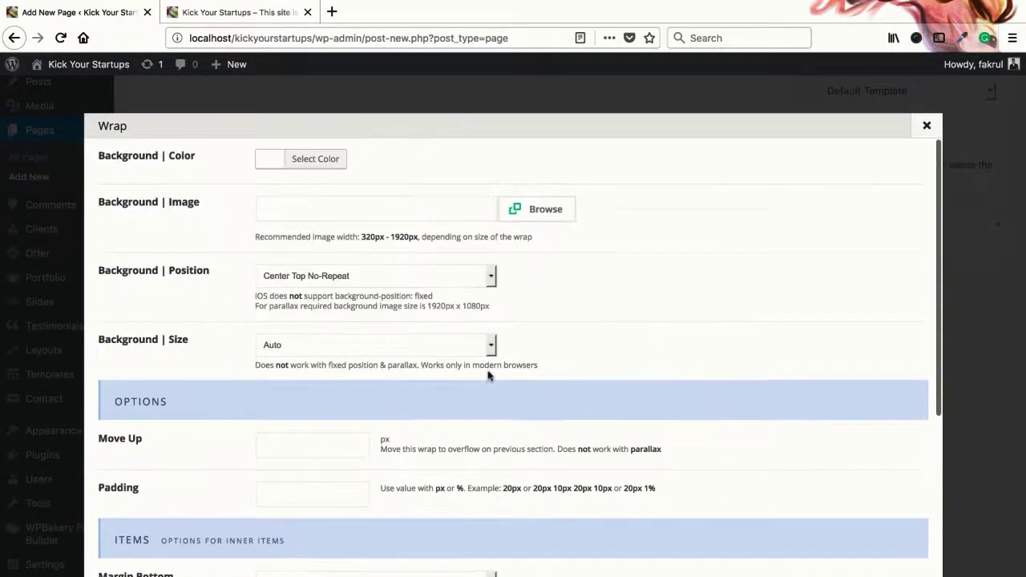
pyautogui.click(925, 129)
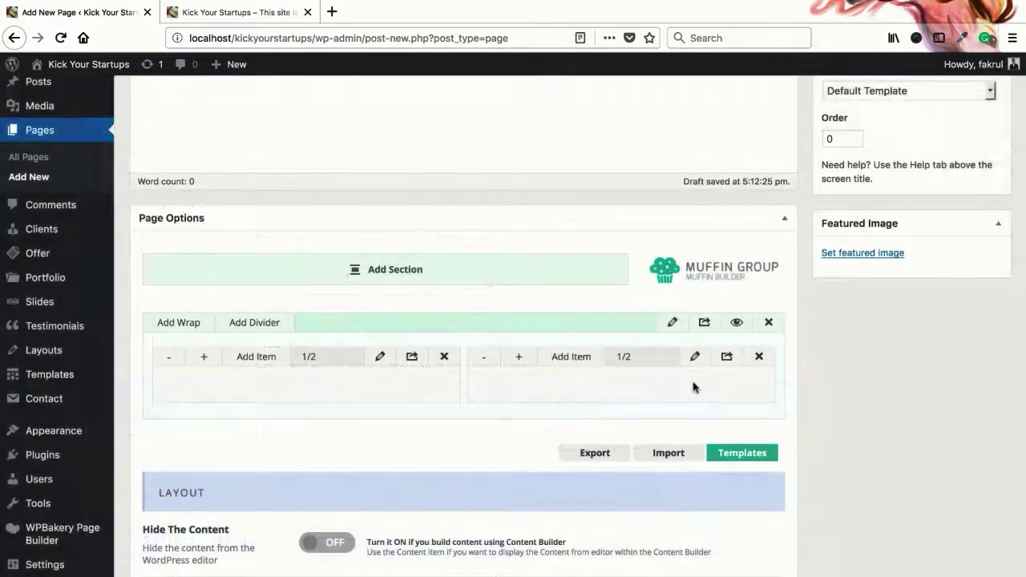
# - Clone the second 1/2 wrap within the section
pyautogui.click(729, 361)
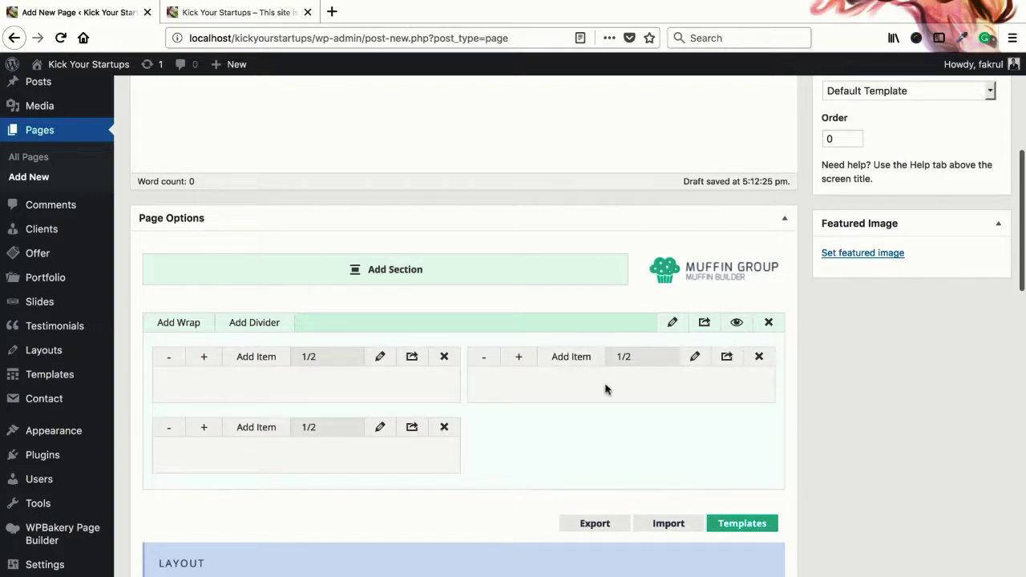
# - Try out a full-width 1/1 wrap in the section and delete it
pyautogui.click(184, 327)
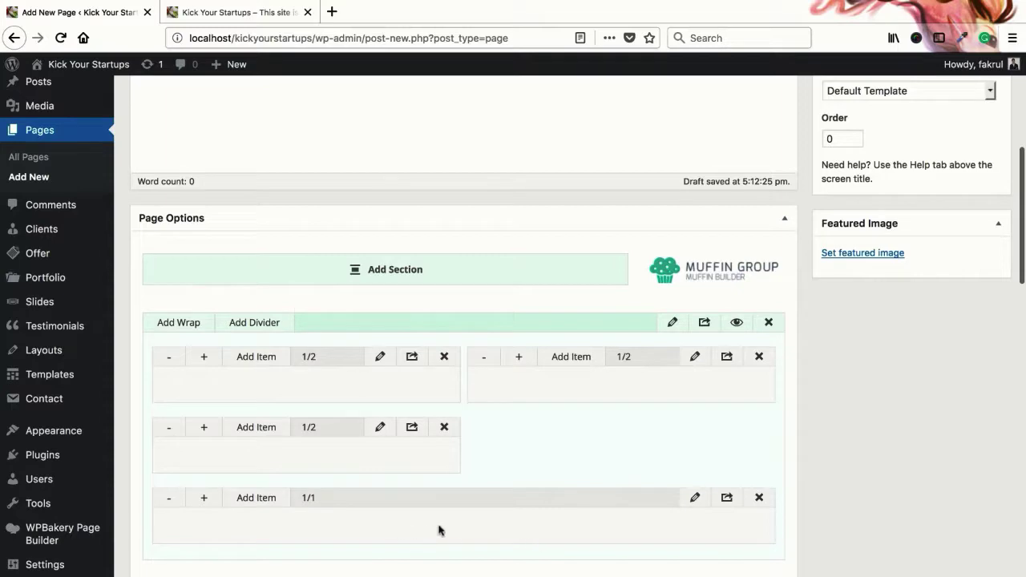
pyautogui.click(758, 498)
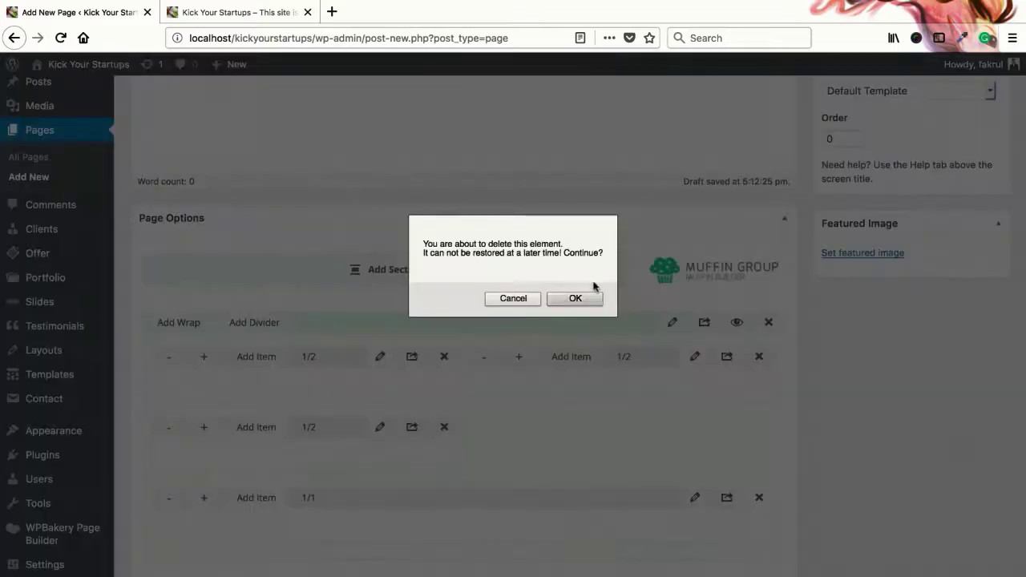
pyautogui.click(575, 299)
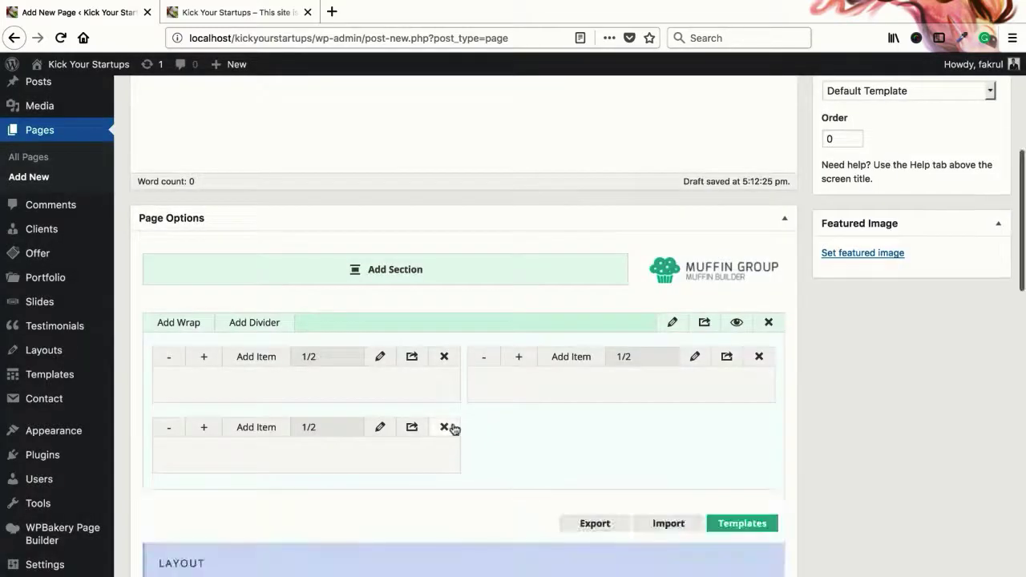
# - Delete the cloned 1/2 wrap from the section's second row, keeping only the two side-by-side wraps
pyautogui.click(444, 426)
pyautogui.click(586, 298)
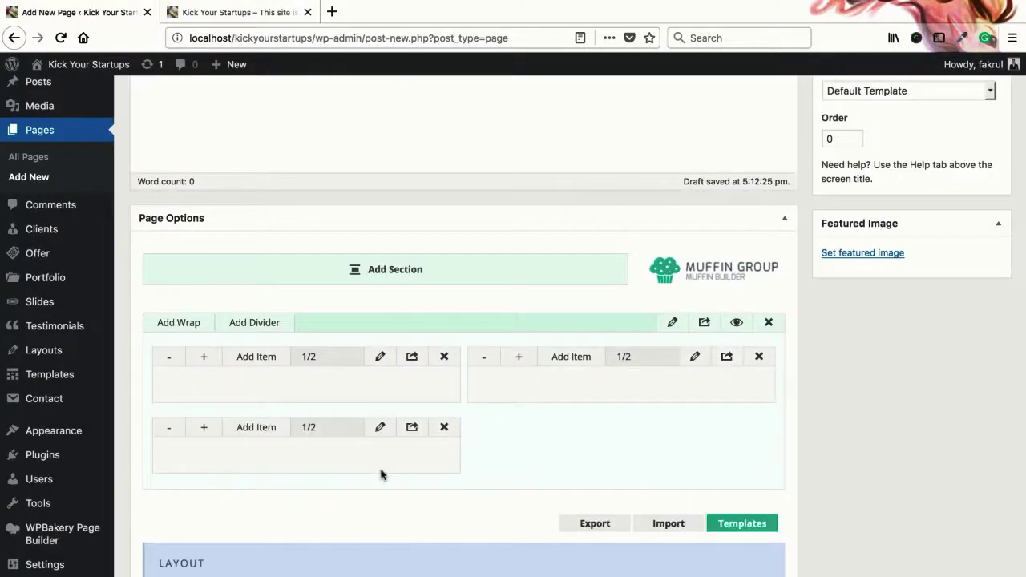
pyautogui.click(444, 429)
pyautogui.click(580, 306)
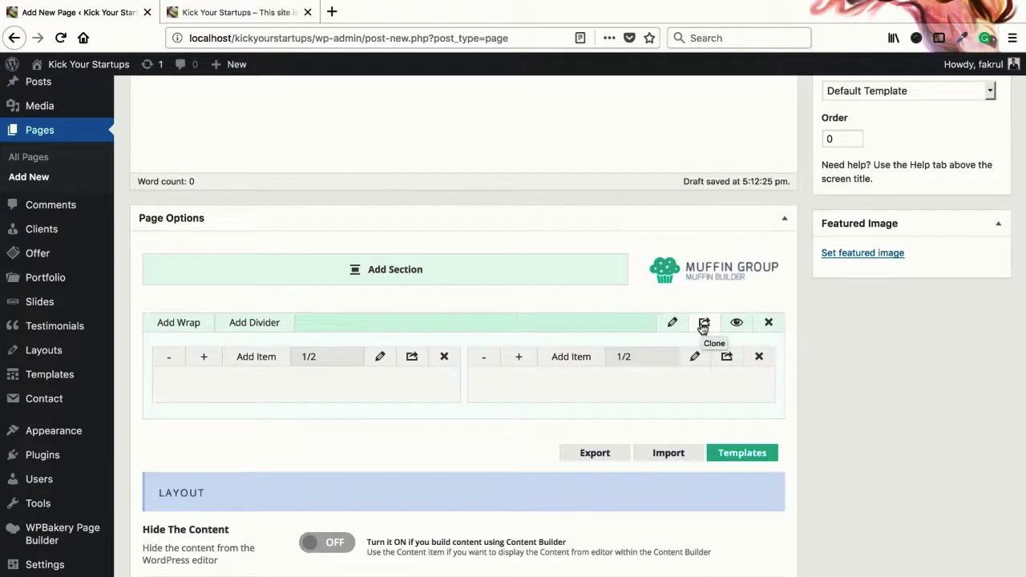
# - Try out cloning the whole section and delete the copy
pyautogui.click(704, 323)
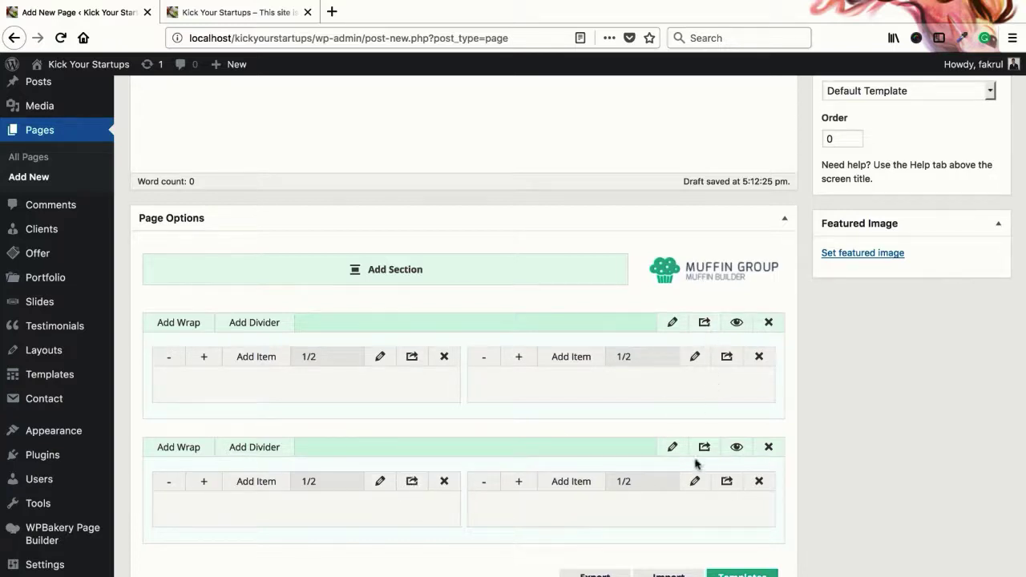
pyautogui.click(770, 449)
pyautogui.click(578, 299)
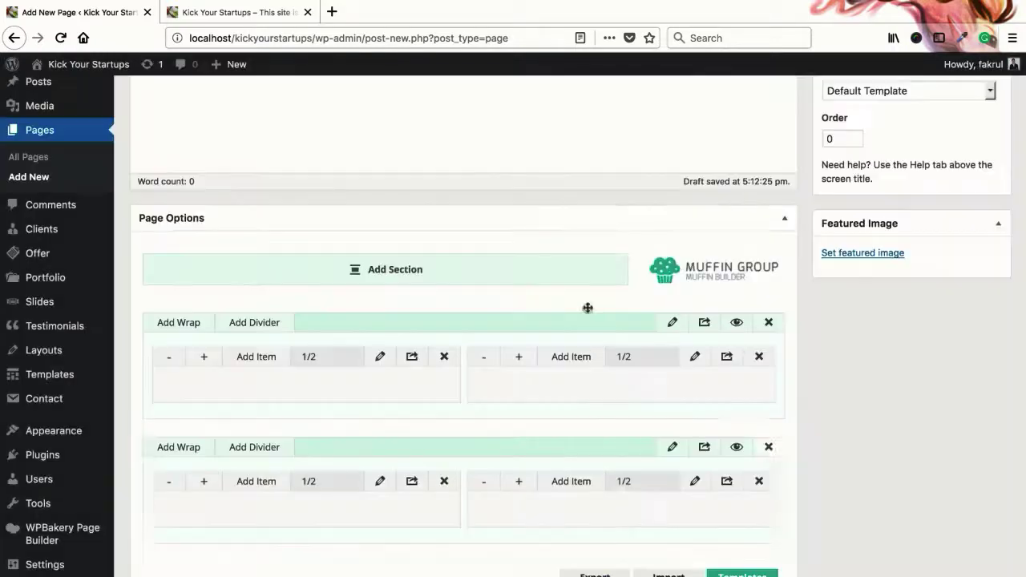
# - Hide the section and set it back to visible
pyautogui.click(738, 323)
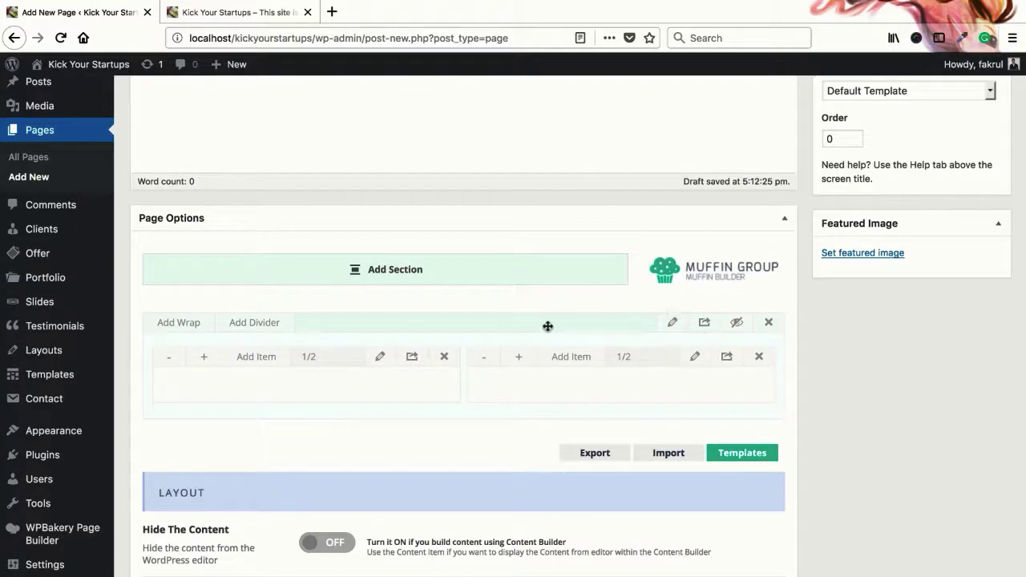
pyautogui.click(737, 324)
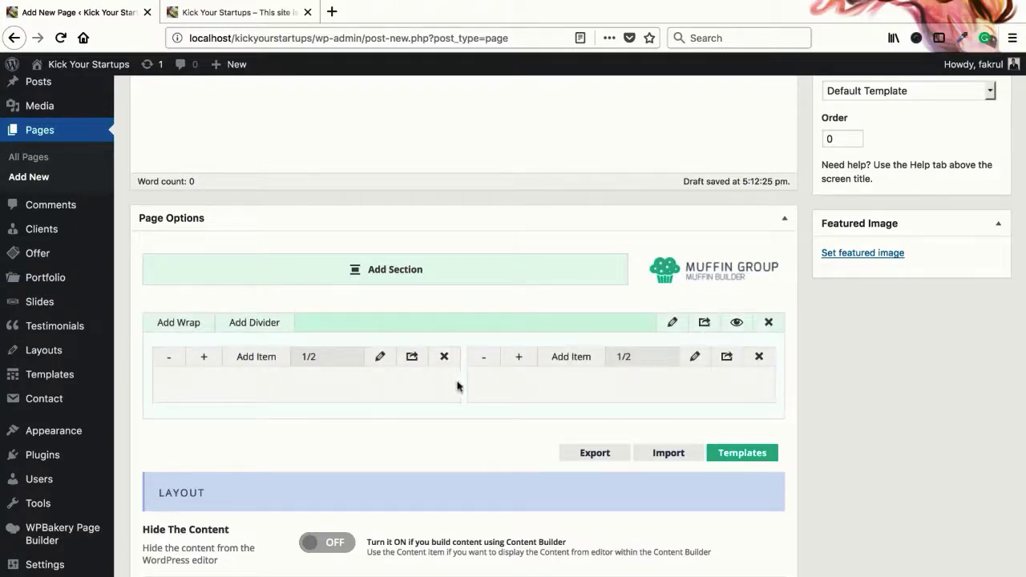
# - Look through the items that can be added to the first wrap, glance at the site's home page and close the item list
pyautogui.scroll(4, 456, 380)
pyautogui.scroll(-4, 517, 414)
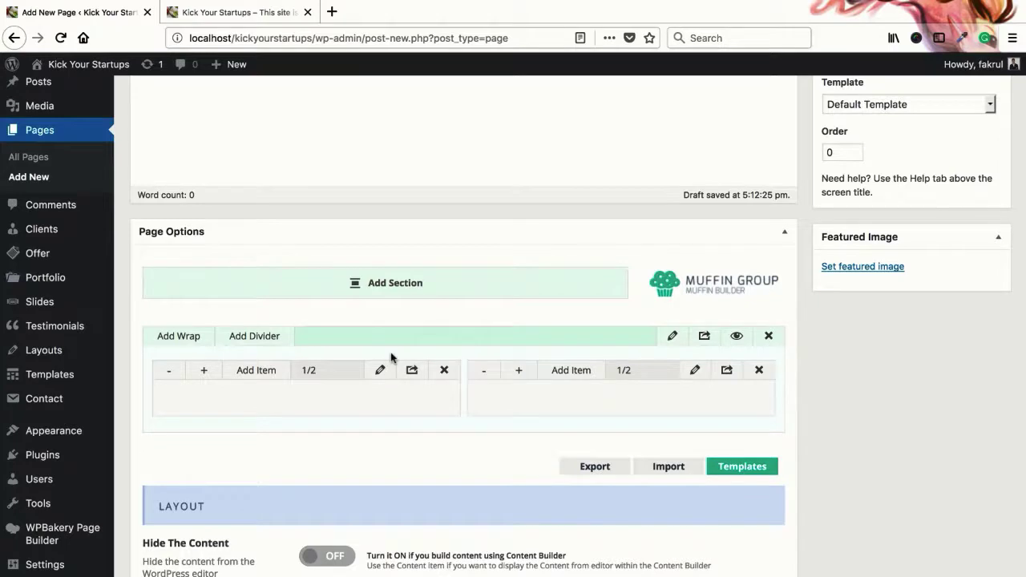
pyautogui.scroll(-1, 391, 358)
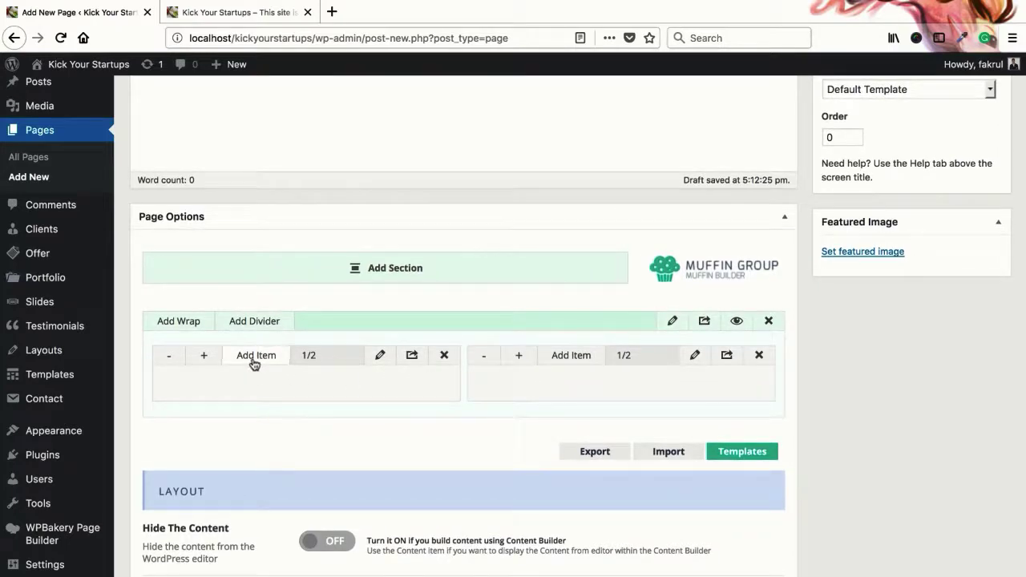
pyautogui.click(255, 357)
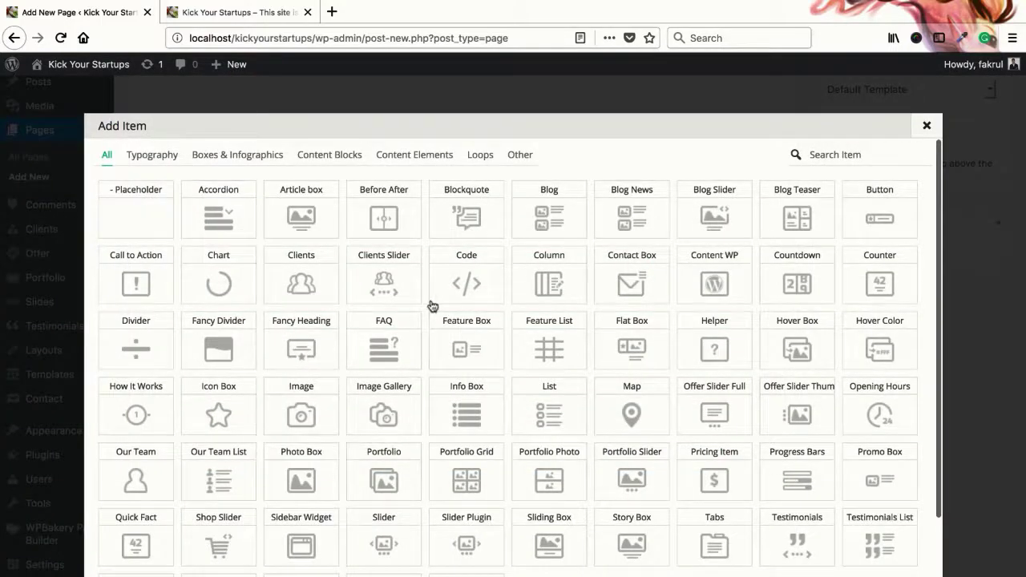
pyautogui.scroll(-1, 425, 284)
pyautogui.click(258, 21)
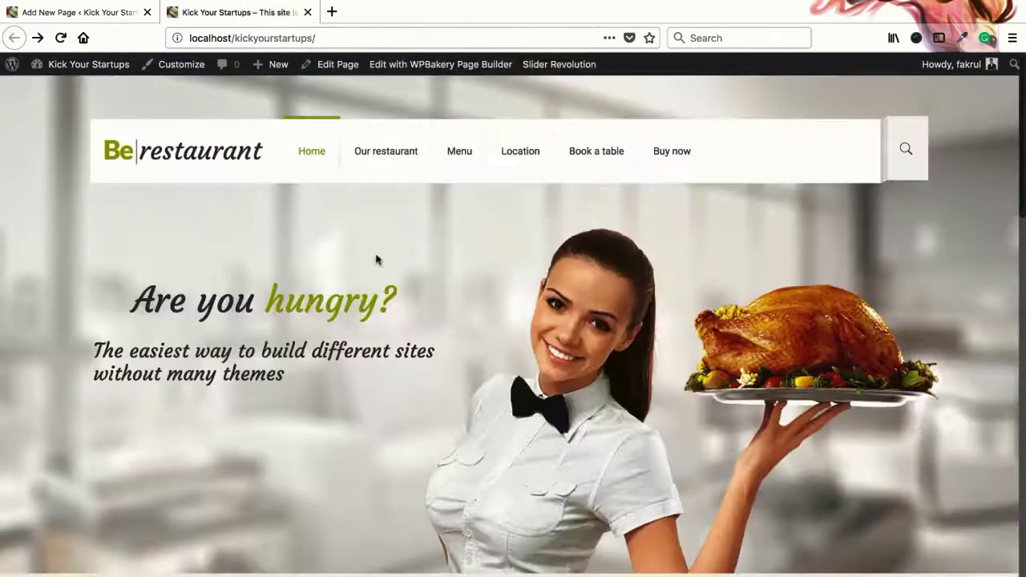
pyautogui.click(112, 13)
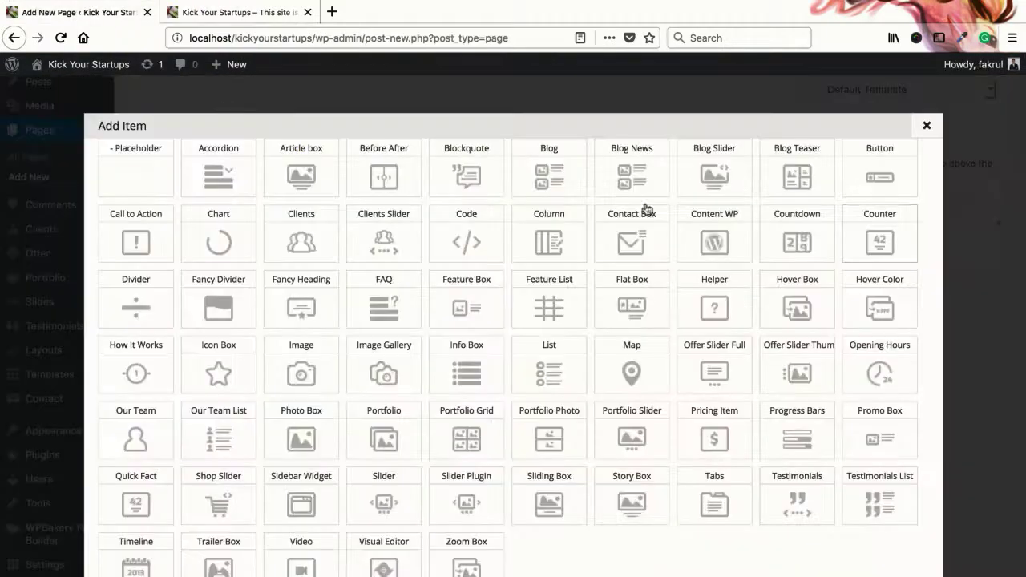
pyautogui.click(927, 125)
# - Publish the "Page builder elements" page
pyautogui.scroll(5, 645, 311)
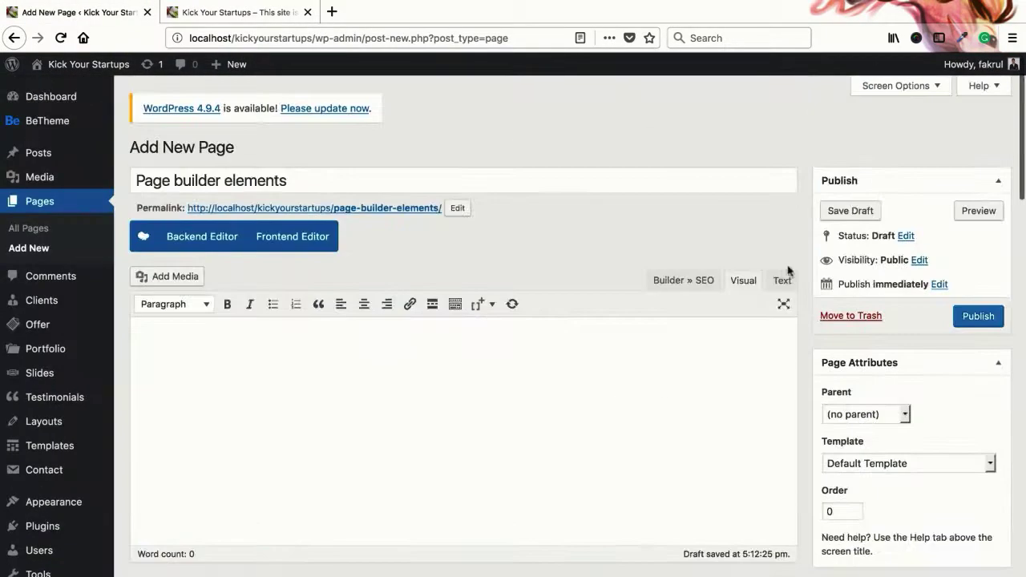
pyautogui.click(991, 325)
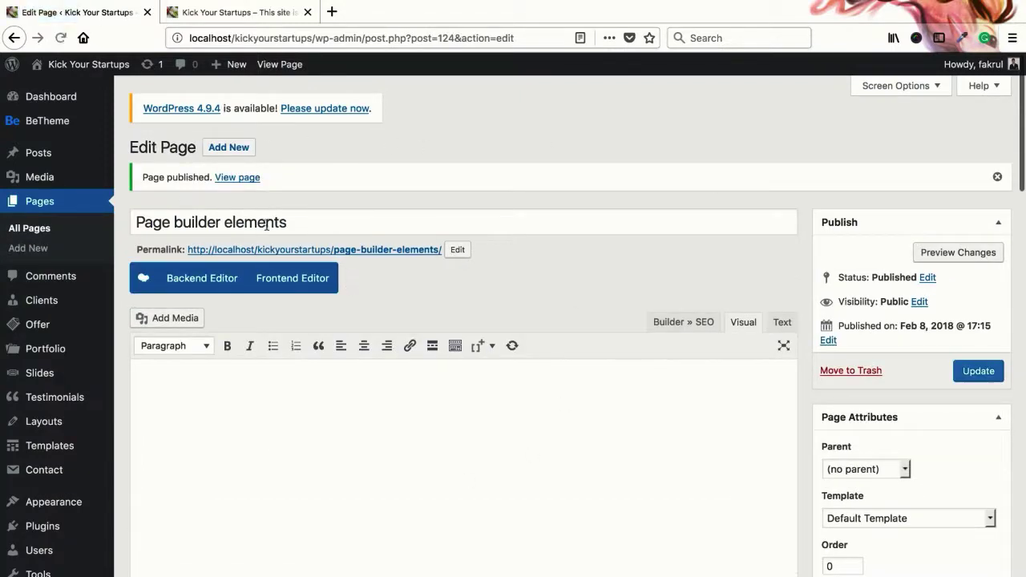
pyautogui.scroll(-6, 406, 346)
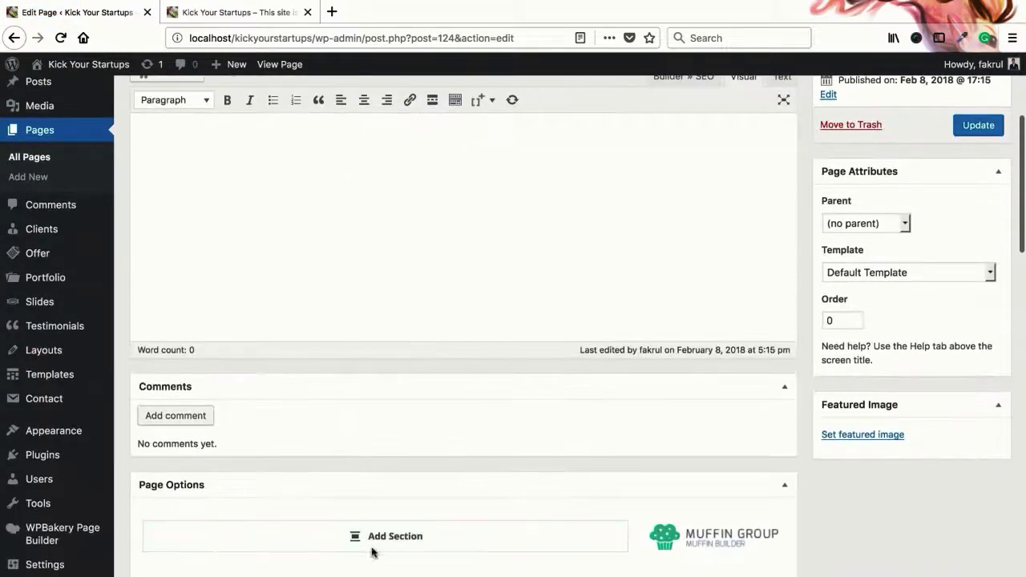
pyautogui.scroll(-2, 371, 549)
pyautogui.scroll(8, 407, 383)
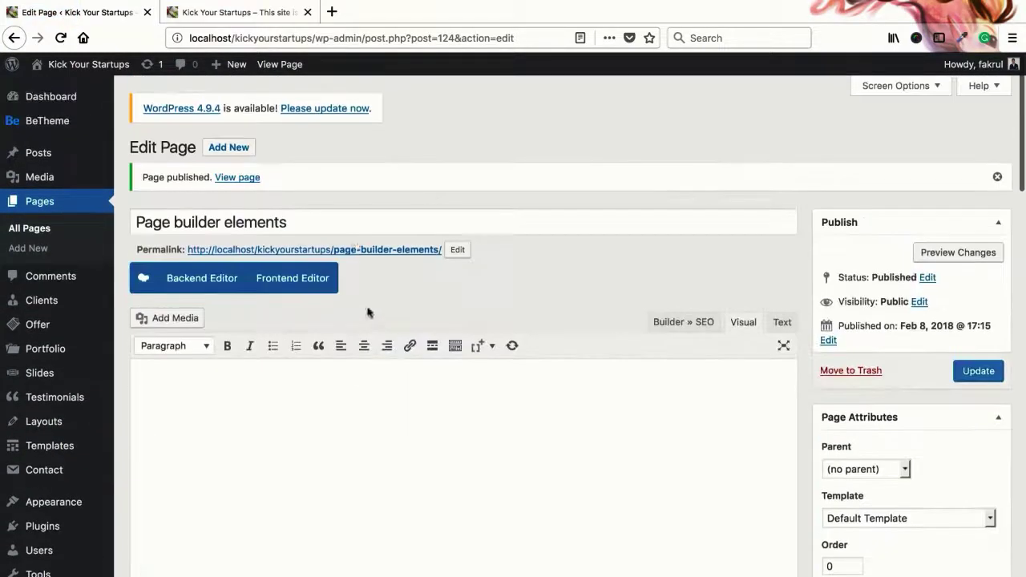
# - Open the published page in a new tab, compare it with the Our restaurant page and return to it
pyautogui.rightClick(367, 255)
pyautogui.click(366, 254)
pyautogui.click(263, 13)
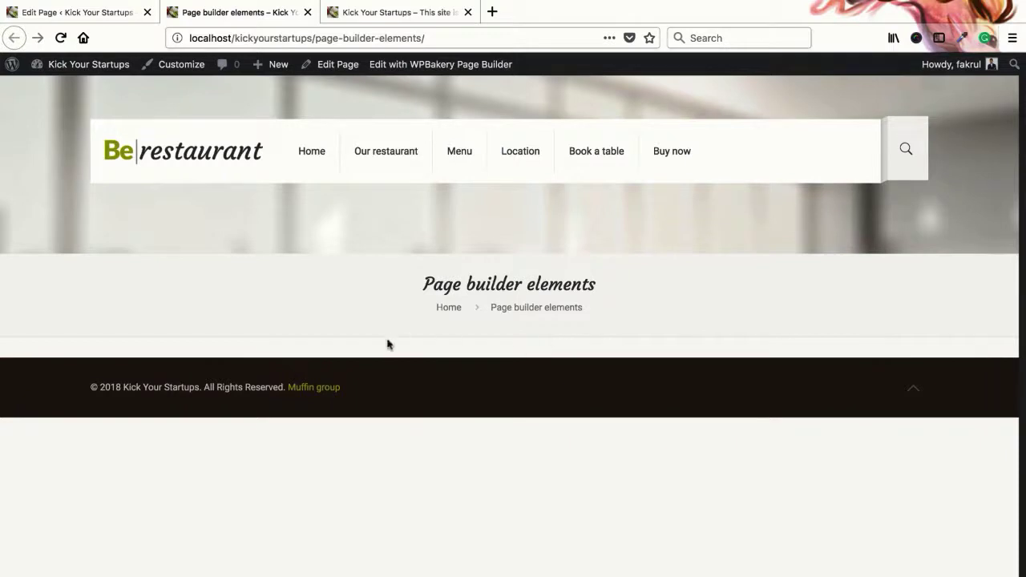
pyautogui.click(384, 160)
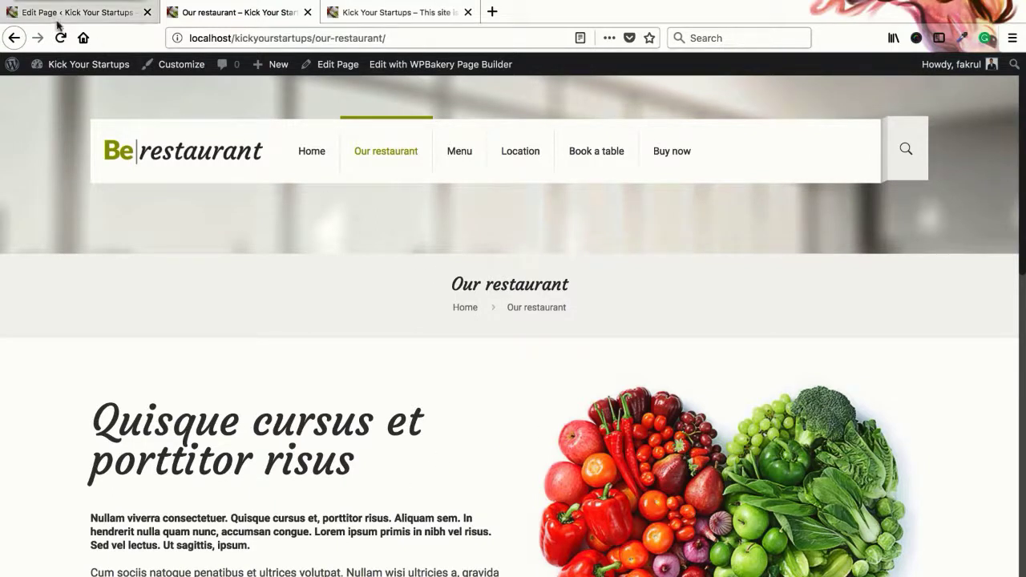
pyautogui.click(14, 37)
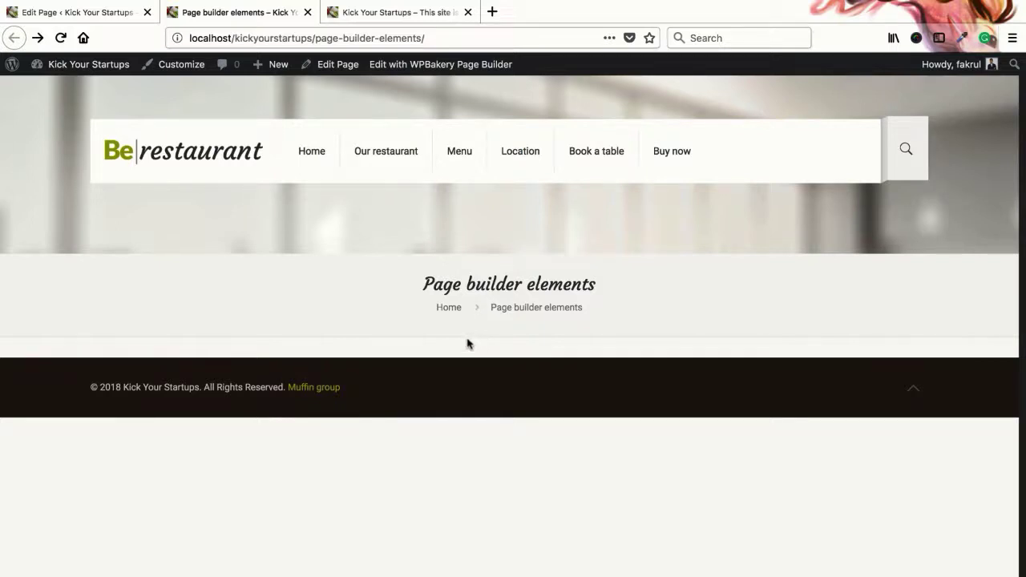
# - Look over the home page's sections in its own tab and return to the page editor
pyautogui.click(407, 12)
pyautogui.scroll(-10, 433, 361)
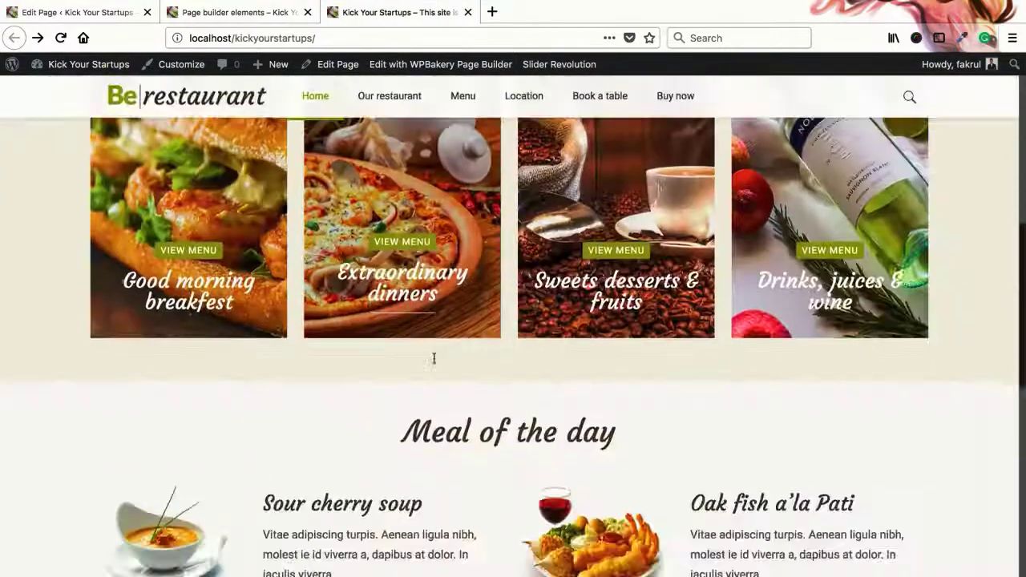
pyautogui.click(232, 12)
pyautogui.click(87, 14)
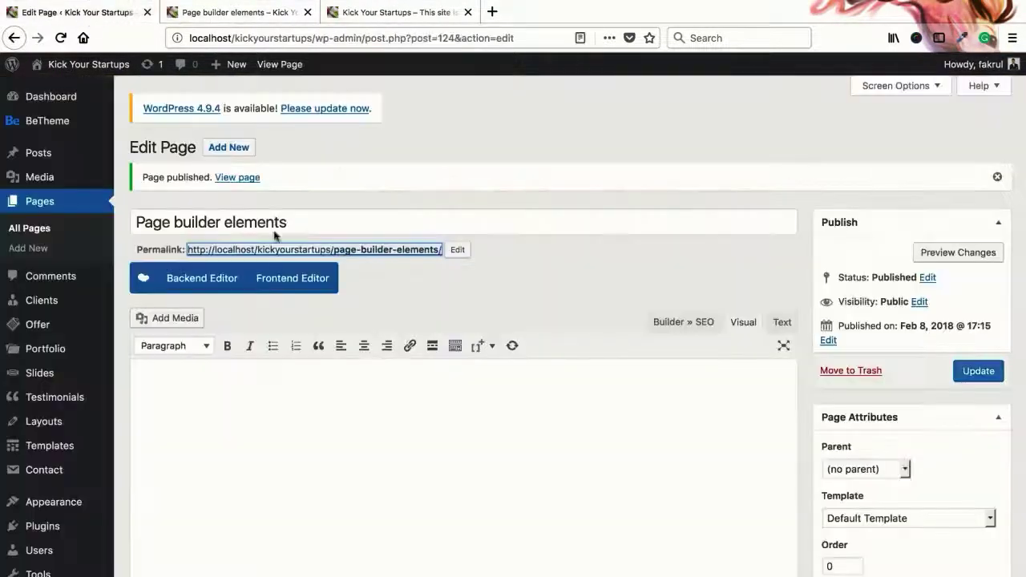
# - Remove the Comments box from the page editing screen through the screen options
pyautogui.scroll(-6, 416, 390)
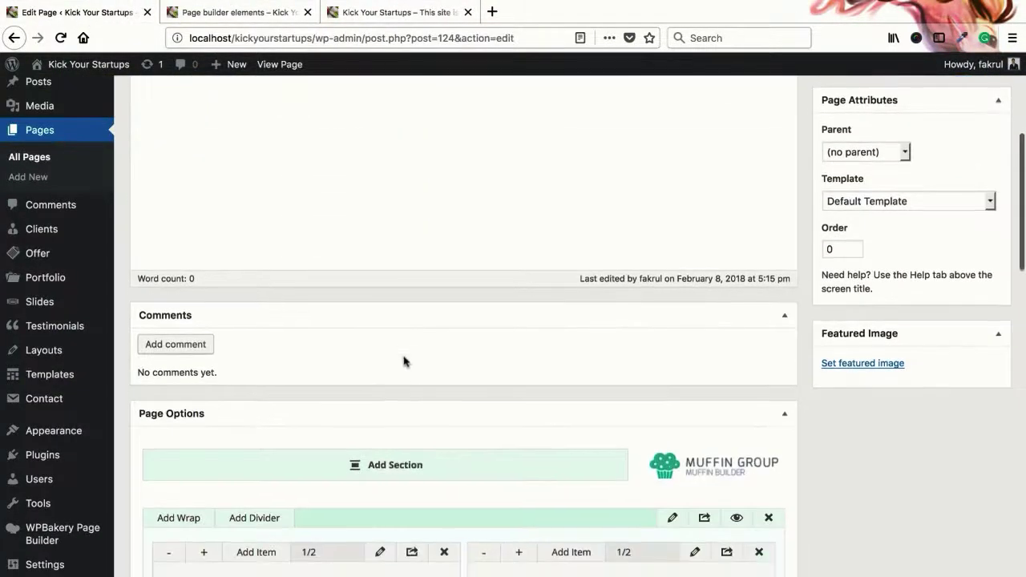
pyautogui.scroll(6, 414, 308)
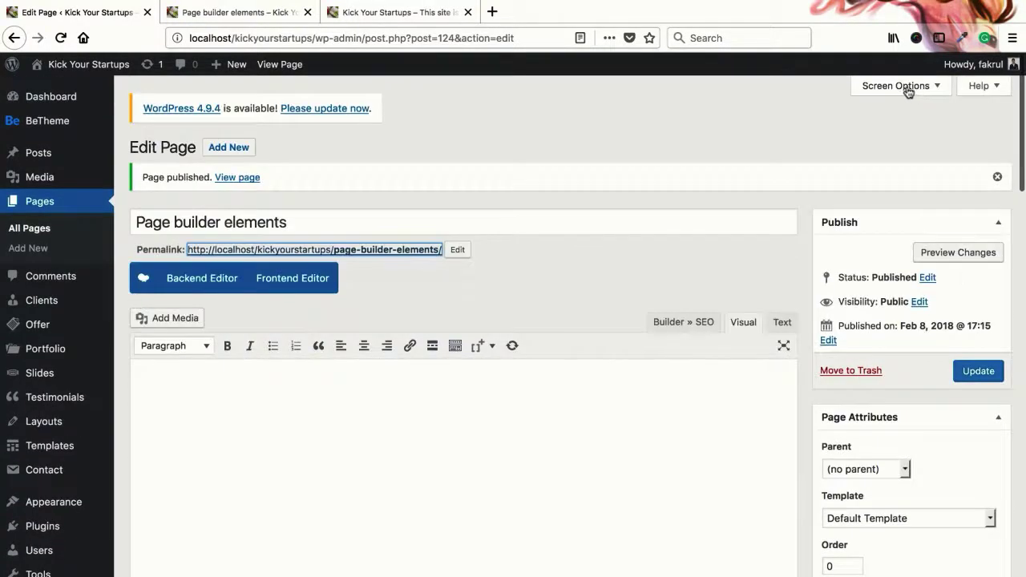
pyautogui.click(905, 90)
pyautogui.click(525, 122)
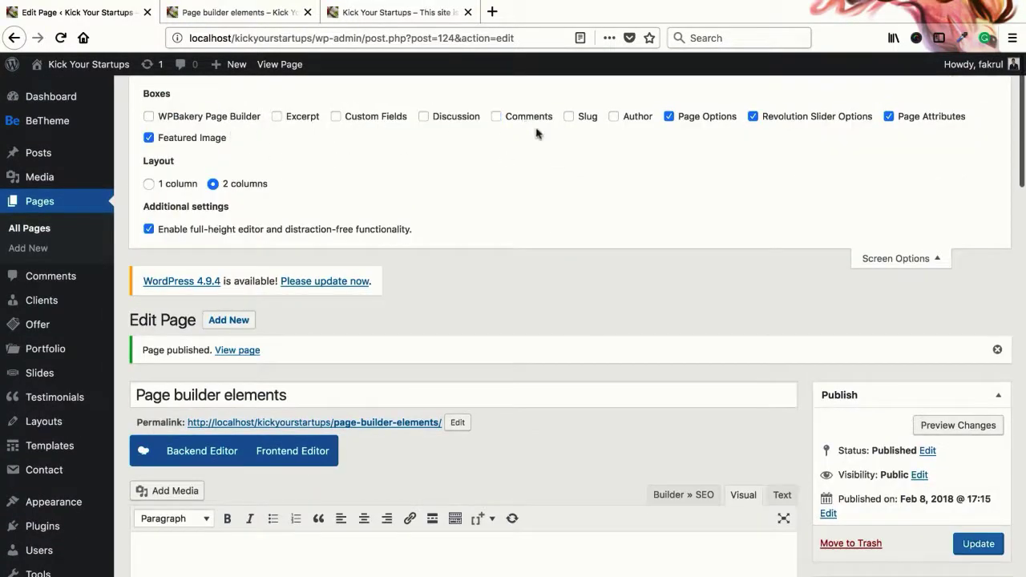
pyautogui.click(892, 261)
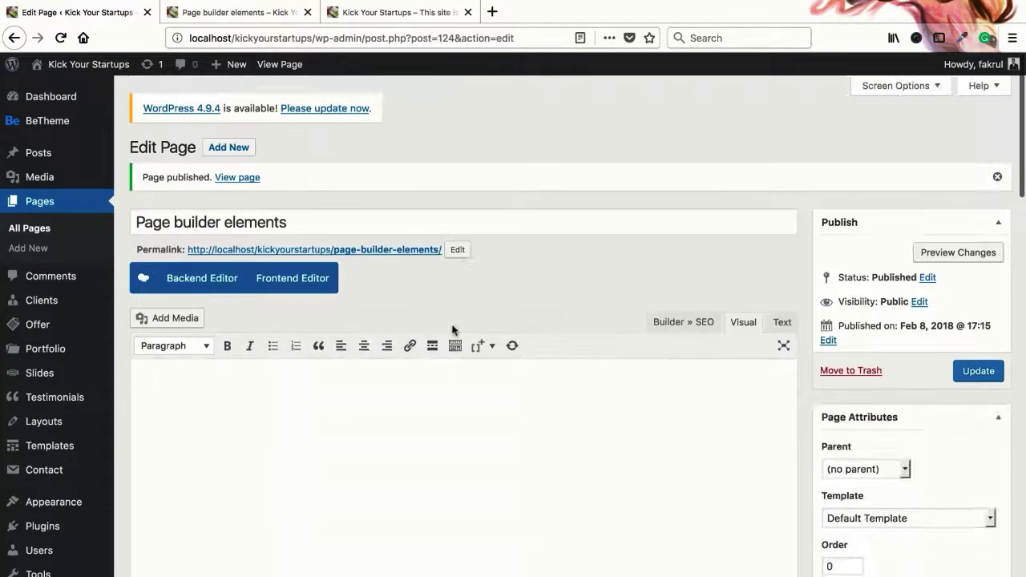
# - Review the full set of builder items available for the first 1/2 wrap
pyautogui.scroll(-6, 454, 330)
pyautogui.scroll(-5, 453, 330)
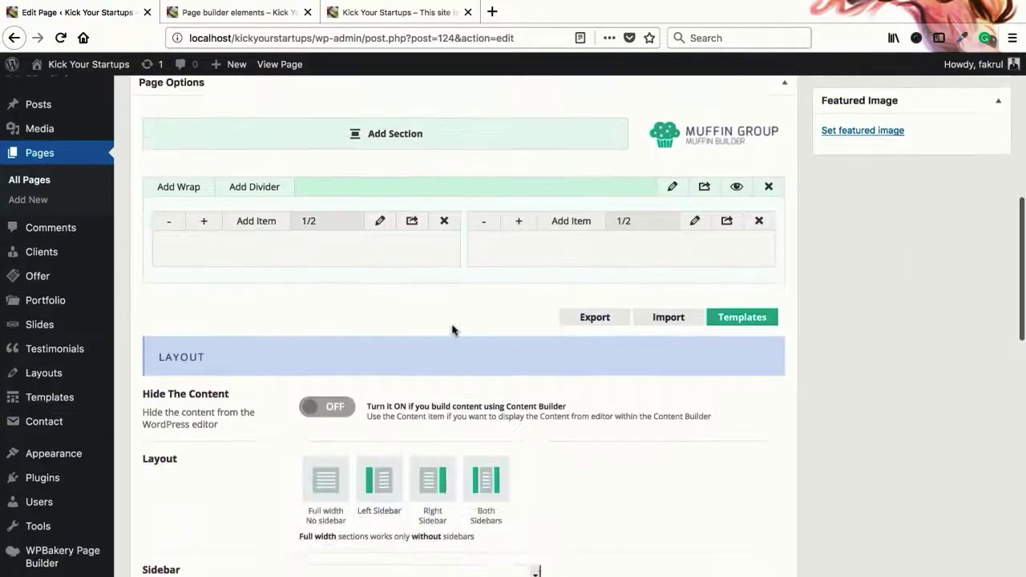
pyautogui.scroll(1, 454, 330)
pyautogui.click(253, 267)
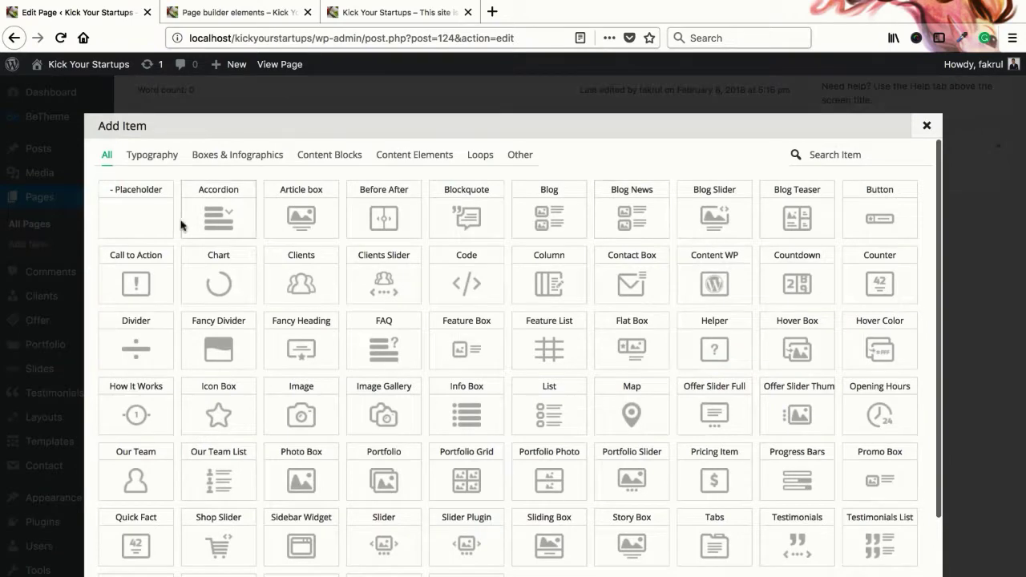
pyautogui.scroll(-2, 405, 355)
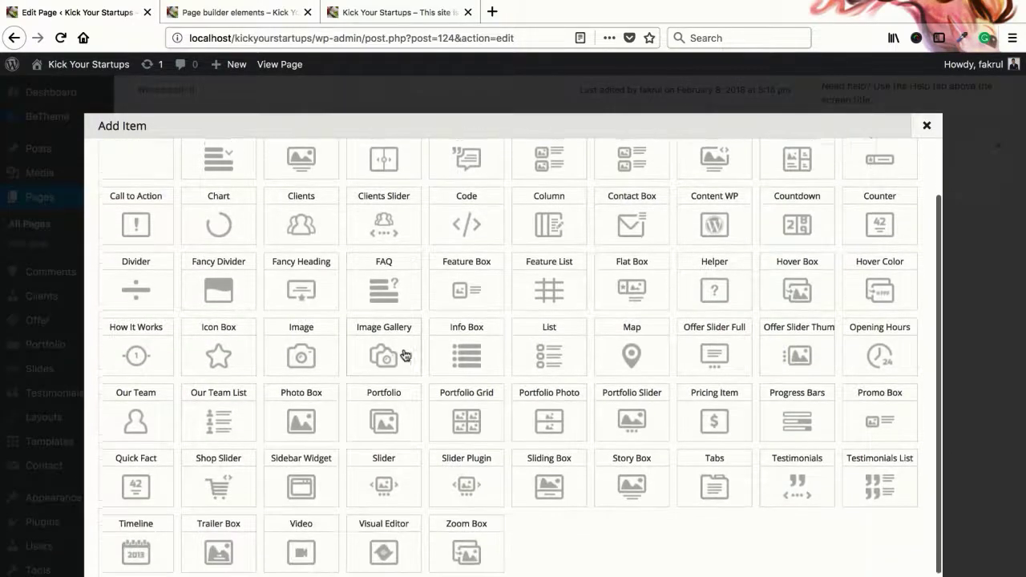
pyautogui.scroll(2, 409, 353)
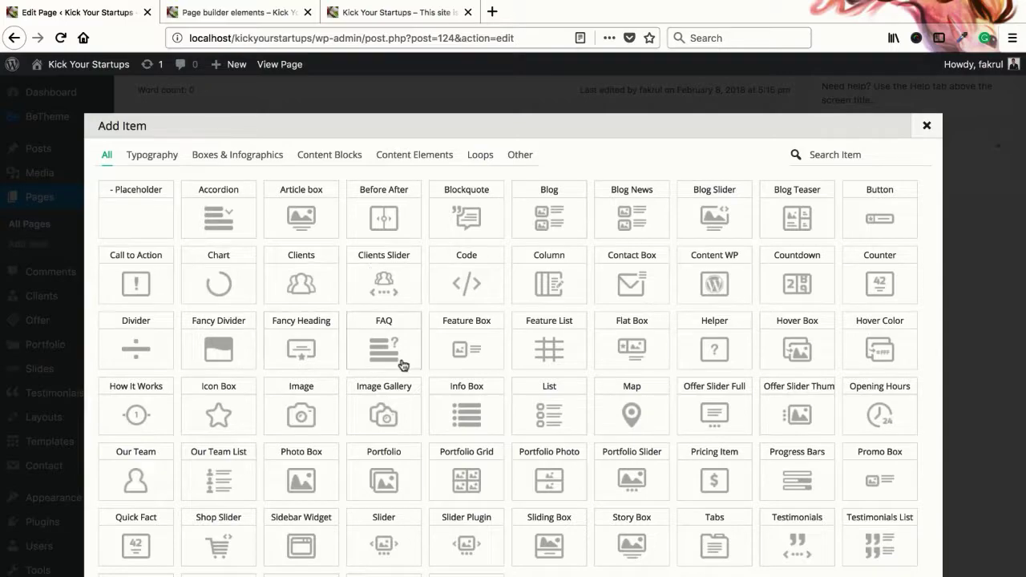
# - Check the home page's menu and meal sections as item examples, then return to the editor and close the item list
pyautogui.click(375, 17)
pyautogui.scroll(-6, 475, 367)
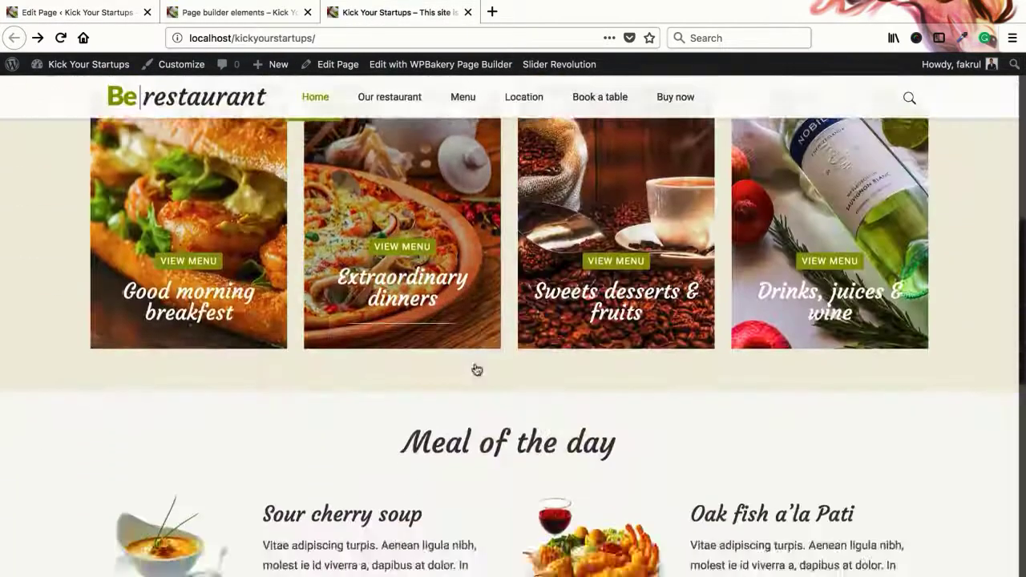
pyautogui.scroll(1, 473, 367)
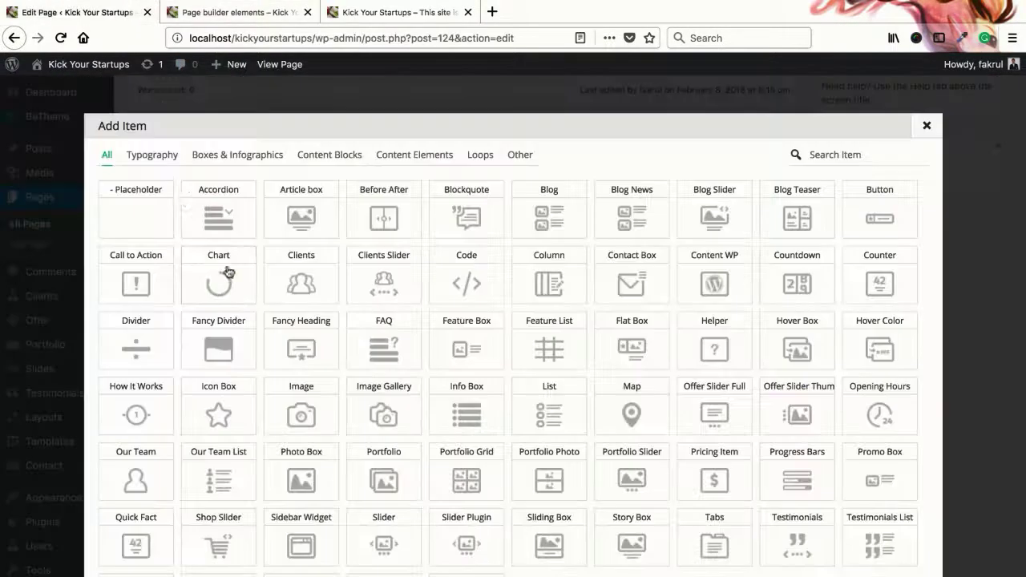
pyautogui.click(119, 13)
pyautogui.click(928, 133)
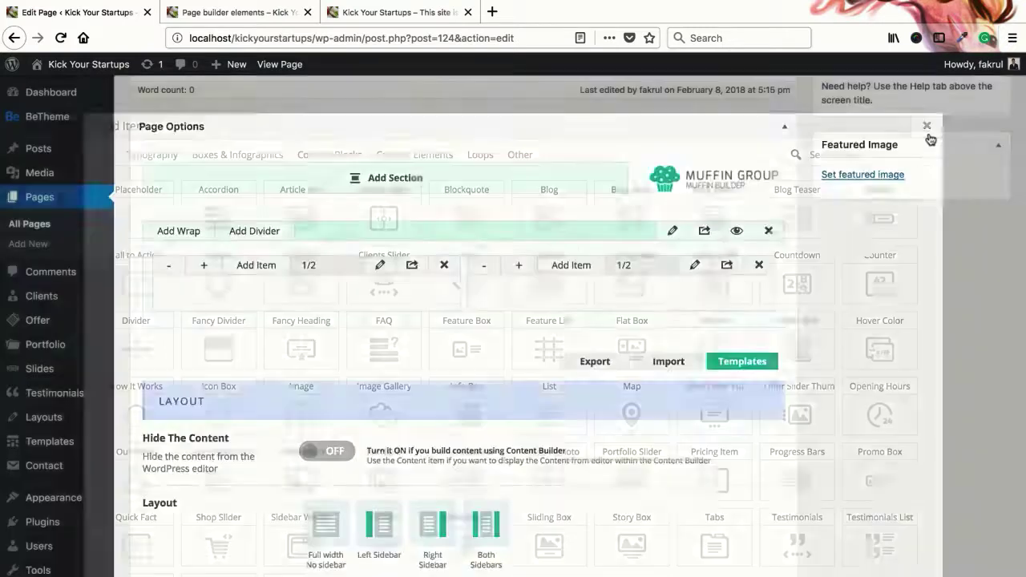
pyautogui.scroll(6, 453, 387)
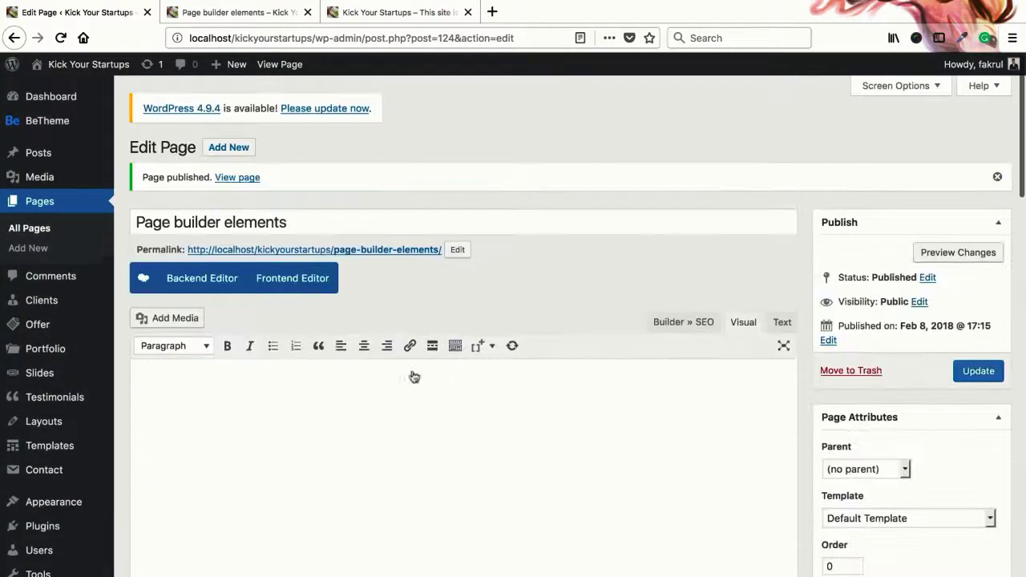
# - Switch the page to the WPBakery backend editor and search its element list for "faq"
pyautogui.click(203, 286)
pyautogui.scroll(-2, 226, 271)
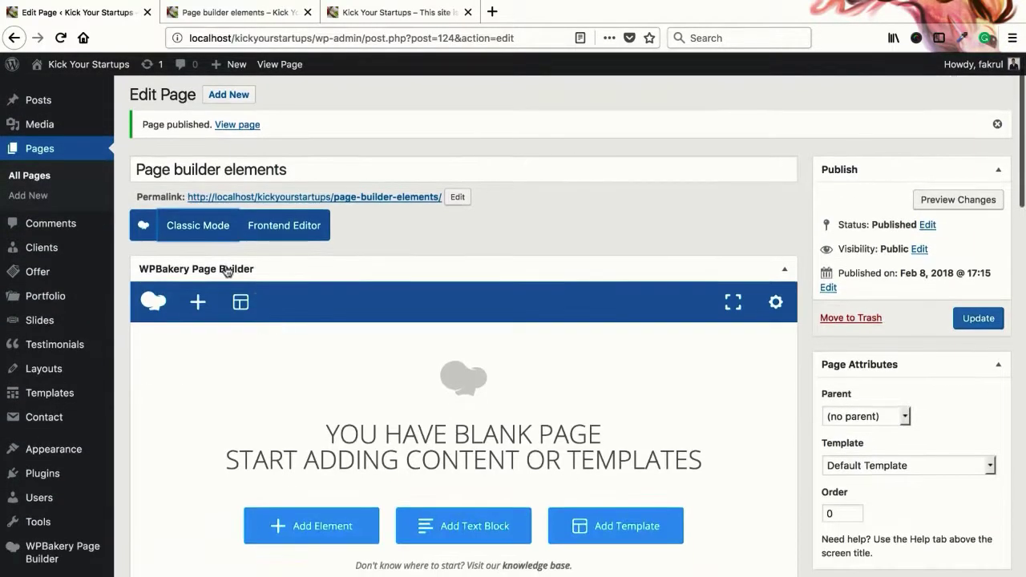
pyautogui.scroll(-2, 400, 377)
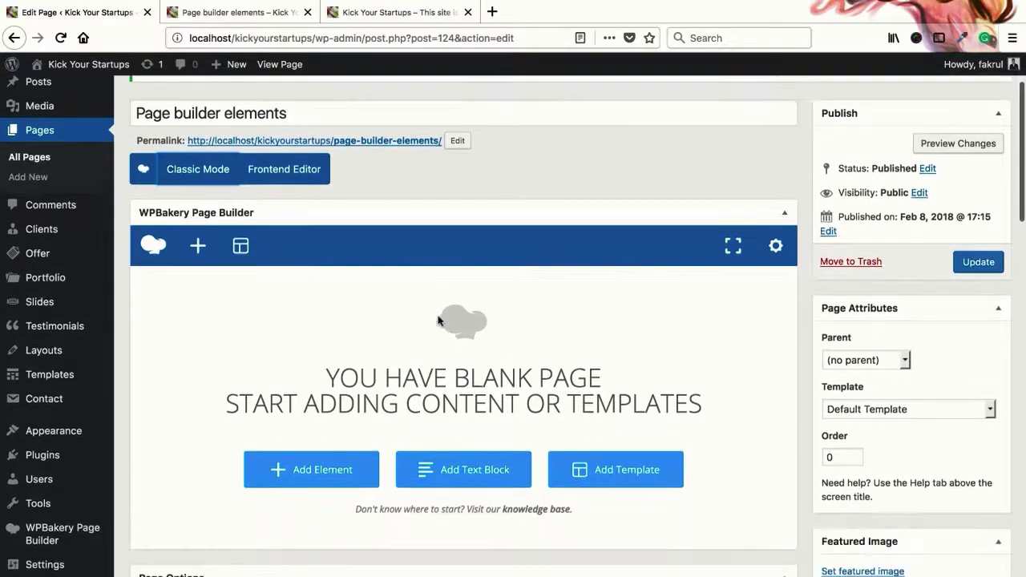
pyautogui.click(333, 465)
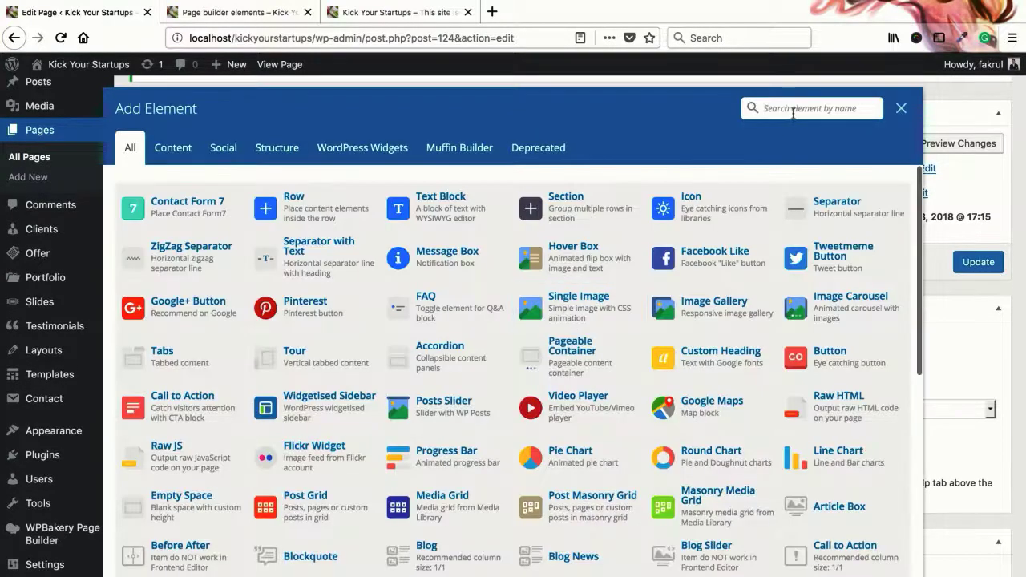
pyautogui.click(792, 113)
pyautogui.write('faq')
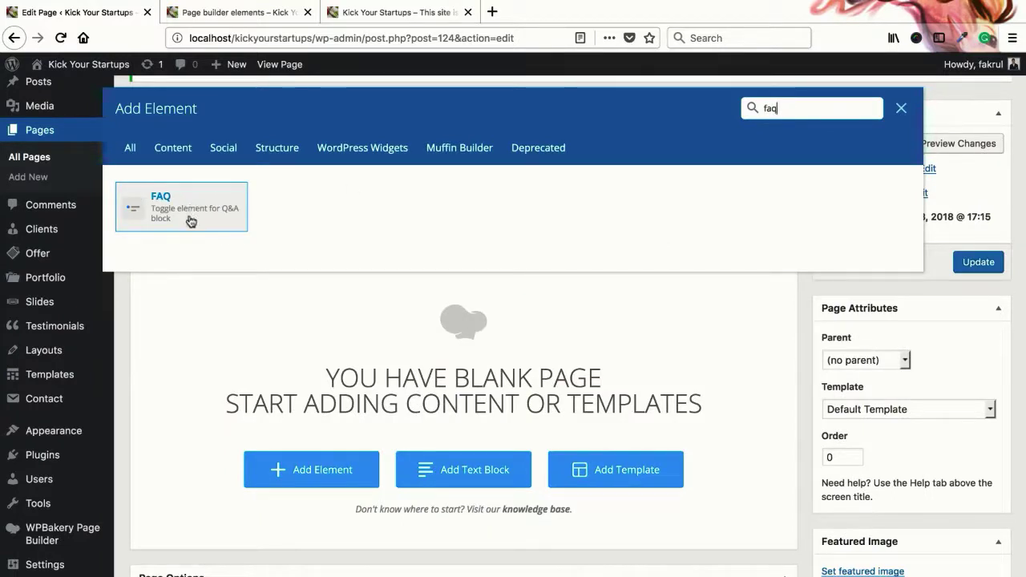
# - Check the home page's menu section, then return to the page editor and look at the Muffin Builder wraps
pyautogui.click(353, 12)
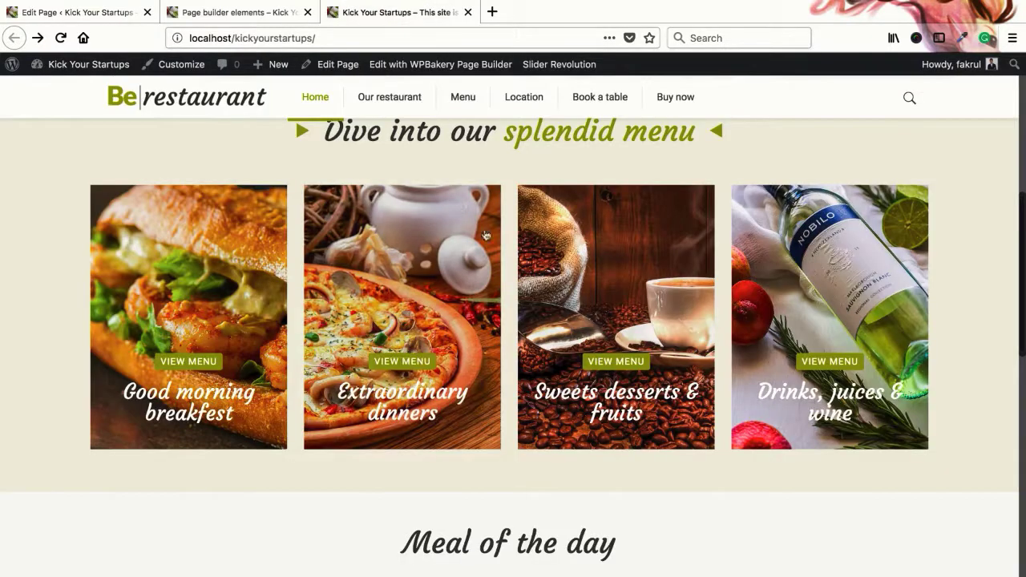
pyautogui.click(76, 13)
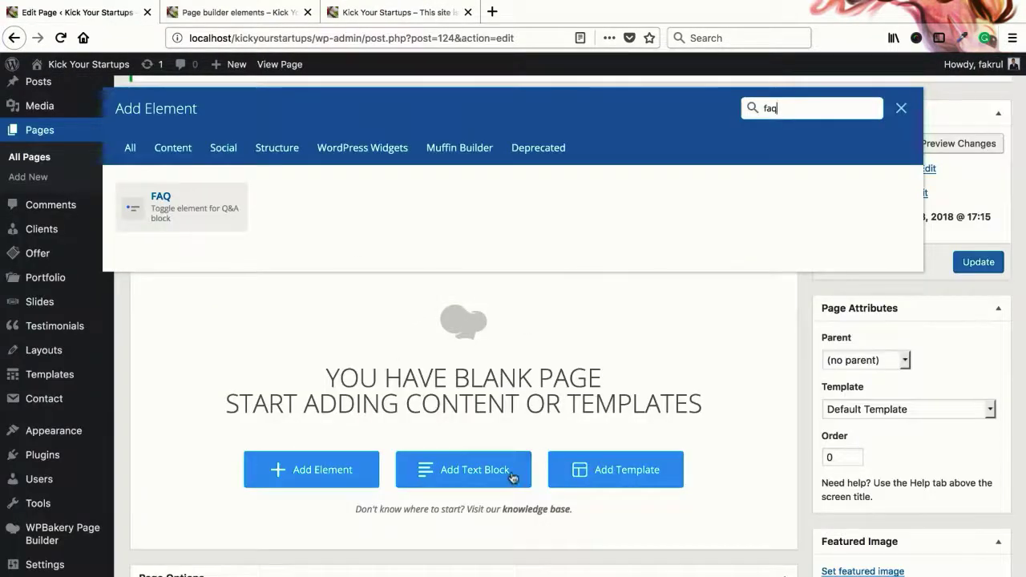
pyautogui.scroll(-5, 508, 478)
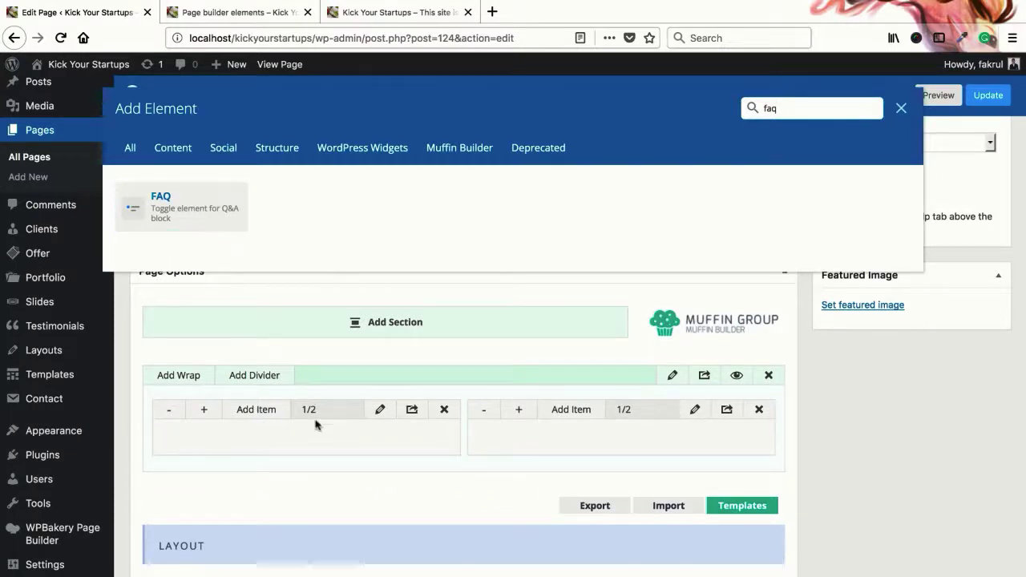
pyautogui.scroll(3, 391, 253)
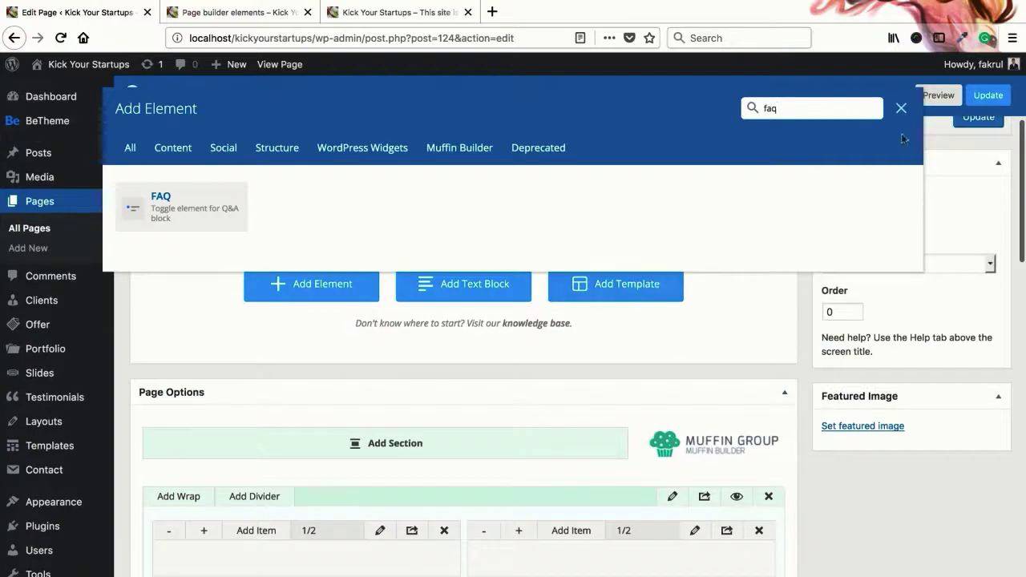
# - Close the WPBakery element list and return the page to Classic Mode
pyautogui.click(900, 109)
pyautogui.scroll(5, 241, 281)
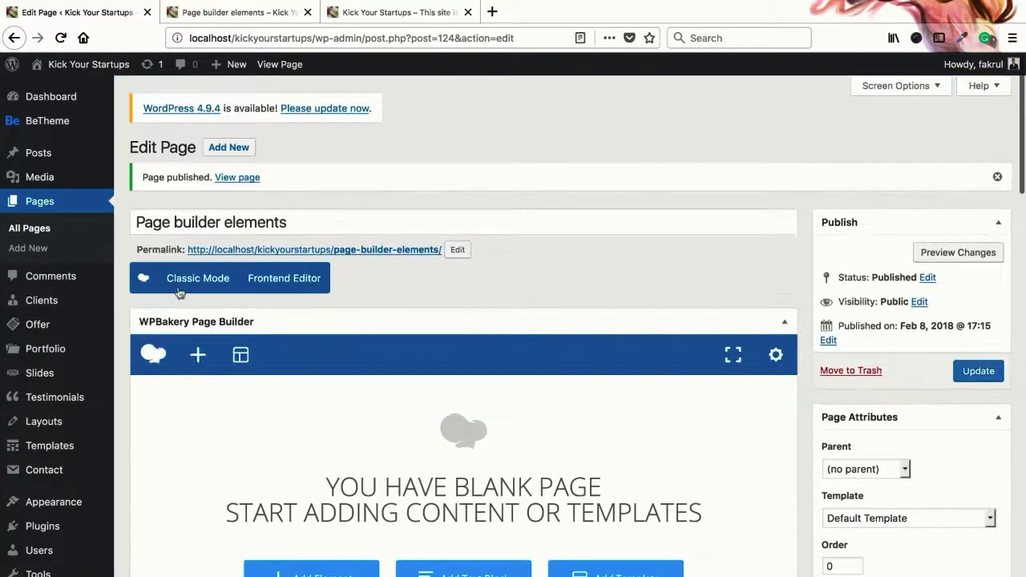
pyautogui.click(178, 286)
pyautogui.scroll(-2, 328, 403)
pyautogui.click(337, 362)
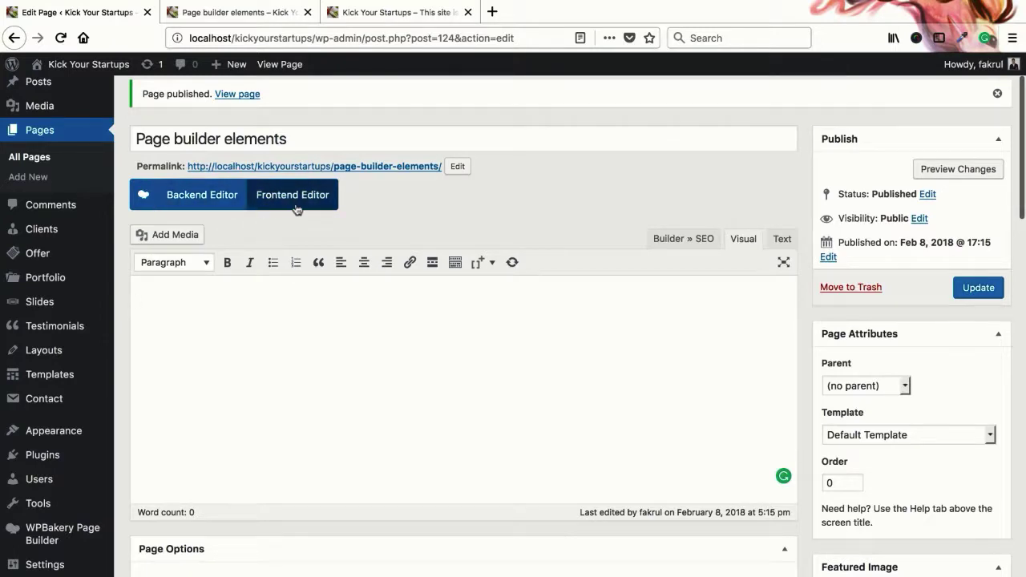
# - Open the list of items that can be added to the first 1/2 wrap
pyautogui.scroll(-5, 415, 371)
pyautogui.scroll(-2, 376, 401)
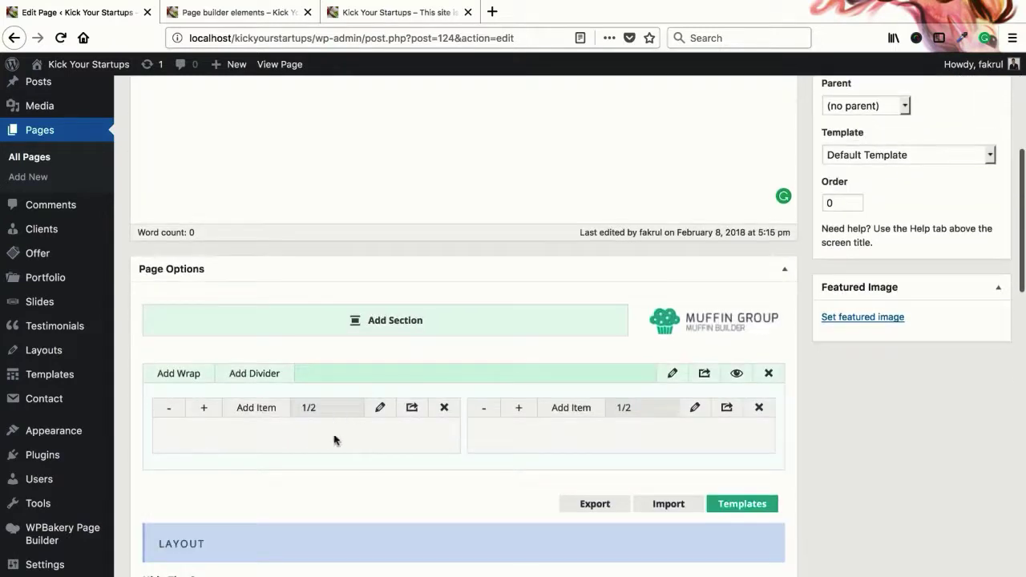
pyautogui.click(256, 409)
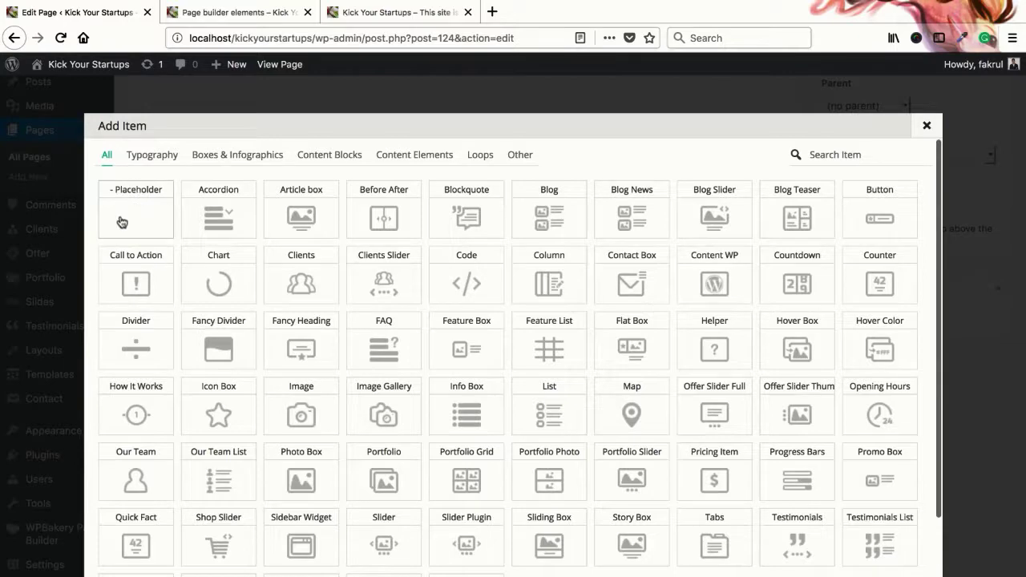
# - Look at the home page's hero and menu sections again and return to the item list
pyautogui.click(361, 12)
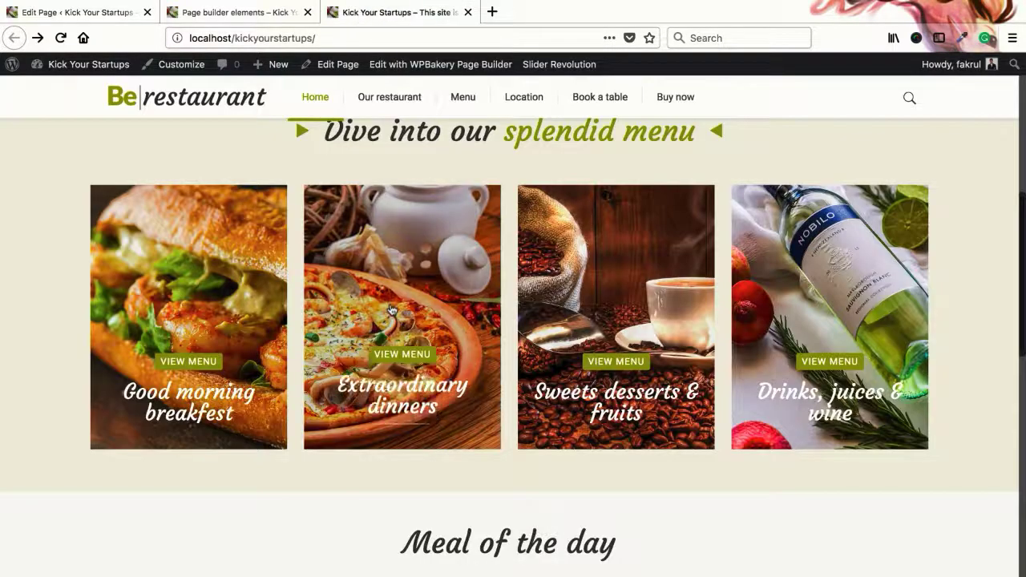
pyautogui.scroll(2, 392, 309)
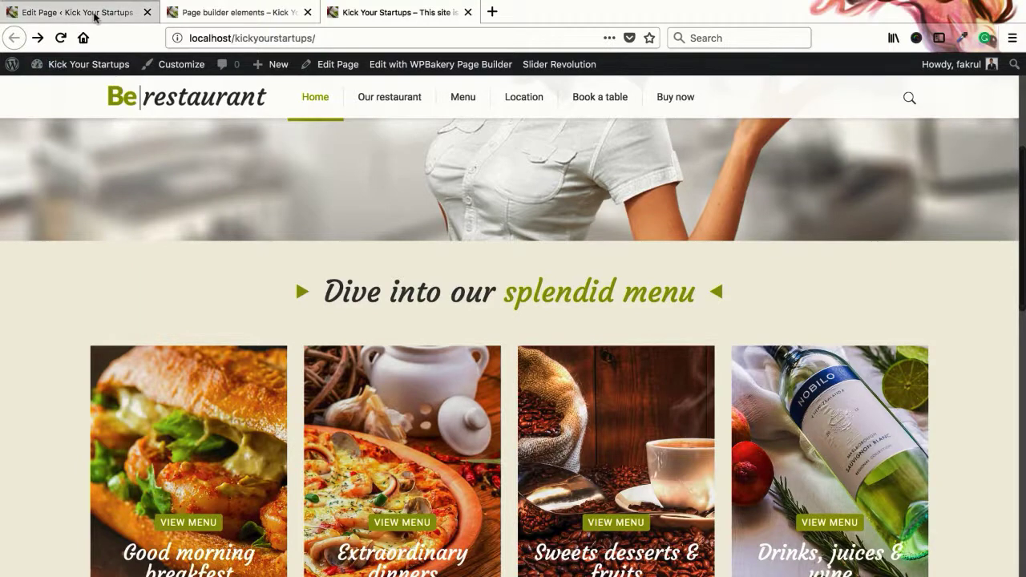
pyautogui.click(92, 15)
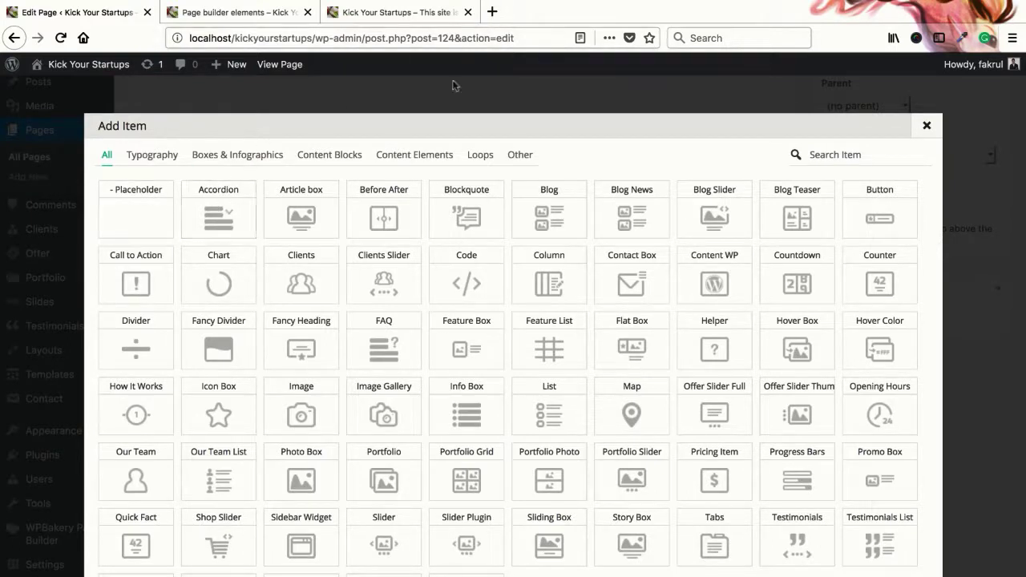
# - Open websitemakerstudio.com in a new tab and find its FAQ section as an accordion example
pyautogui.click(492, 12)
pyautogui.write('web')
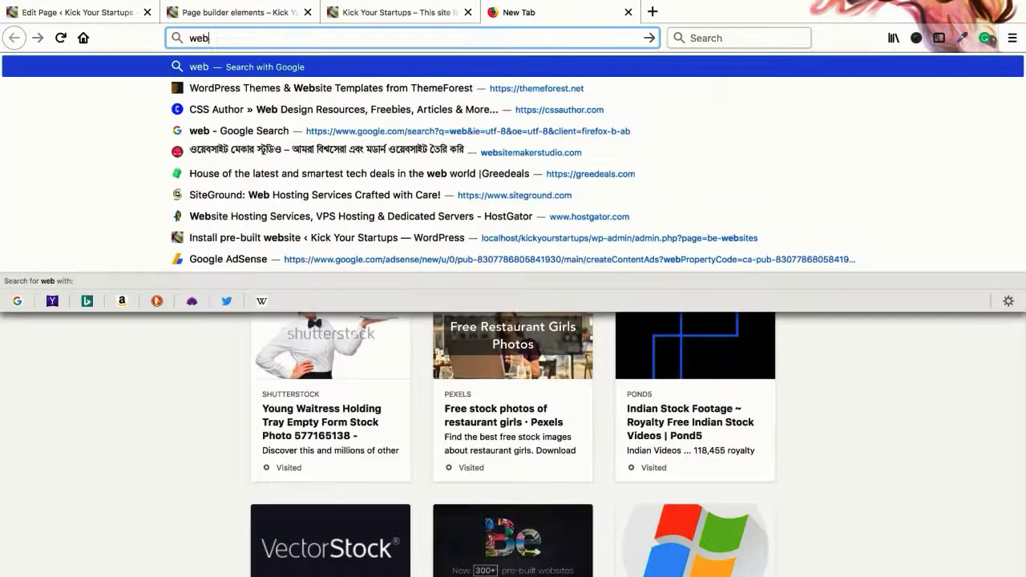
pyautogui.write('site')
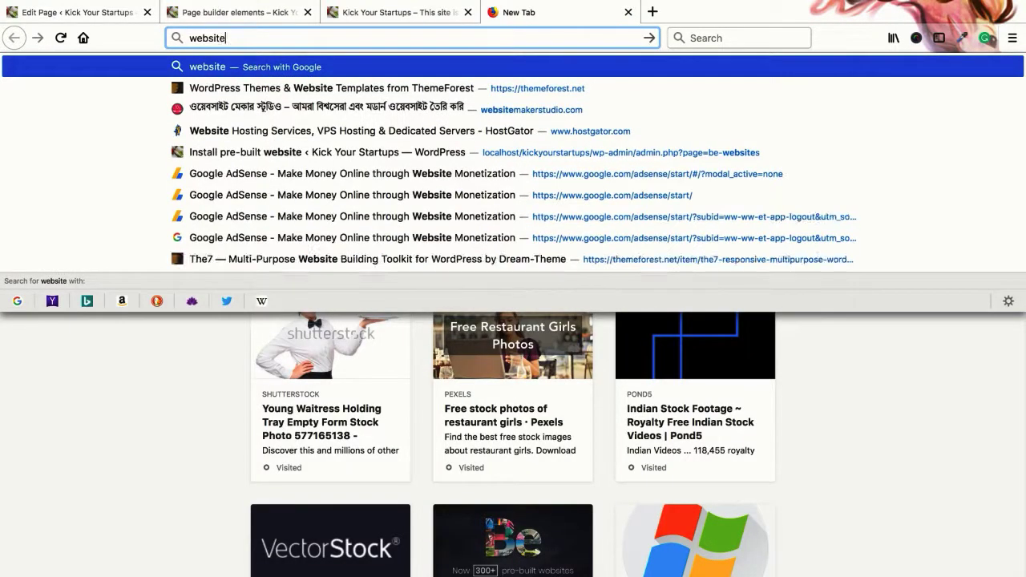
pyautogui.write('maker')
pyautogui.press('Down')
pyautogui.press('Return')
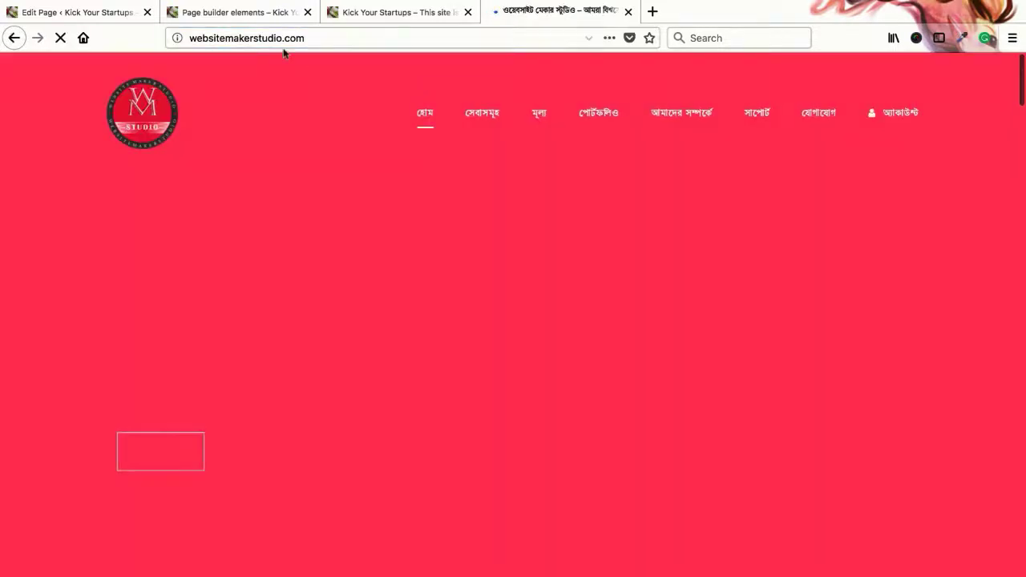
pyautogui.scroll(-20, 488, 366)
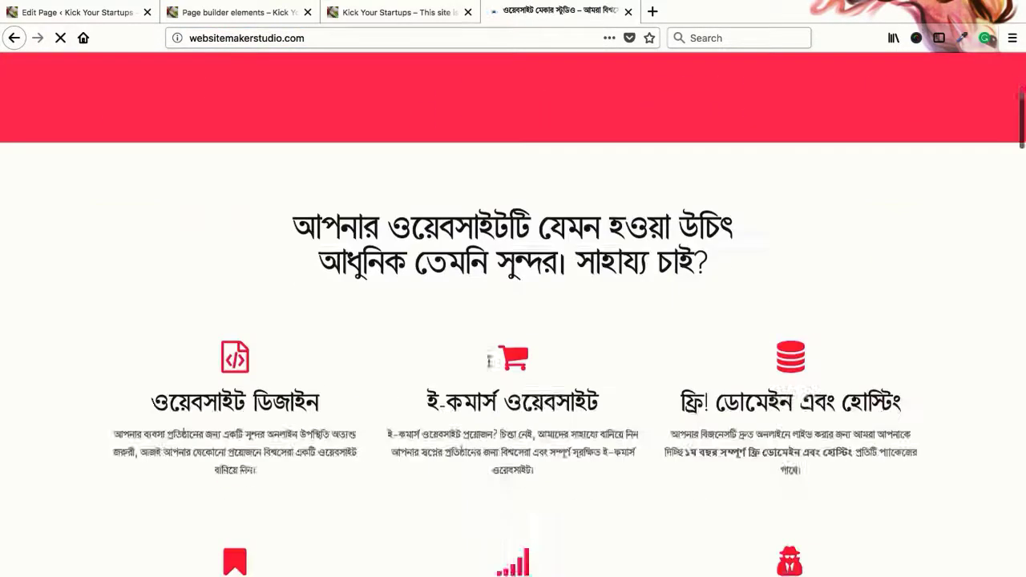
pyautogui.scroll(-10, 513, 337)
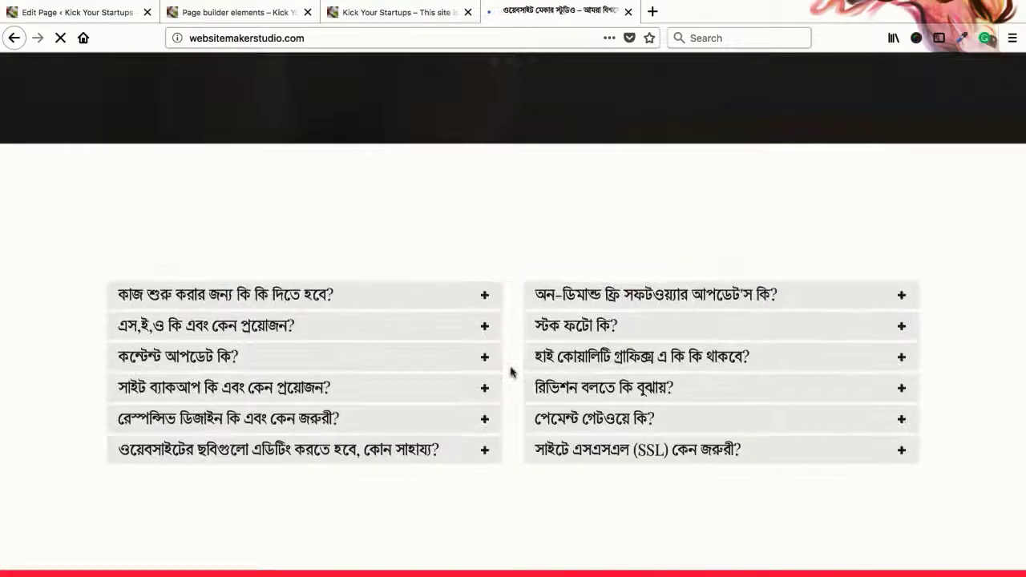
pyautogui.scroll(3, 476, 348)
pyautogui.scroll(-3, 478, 365)
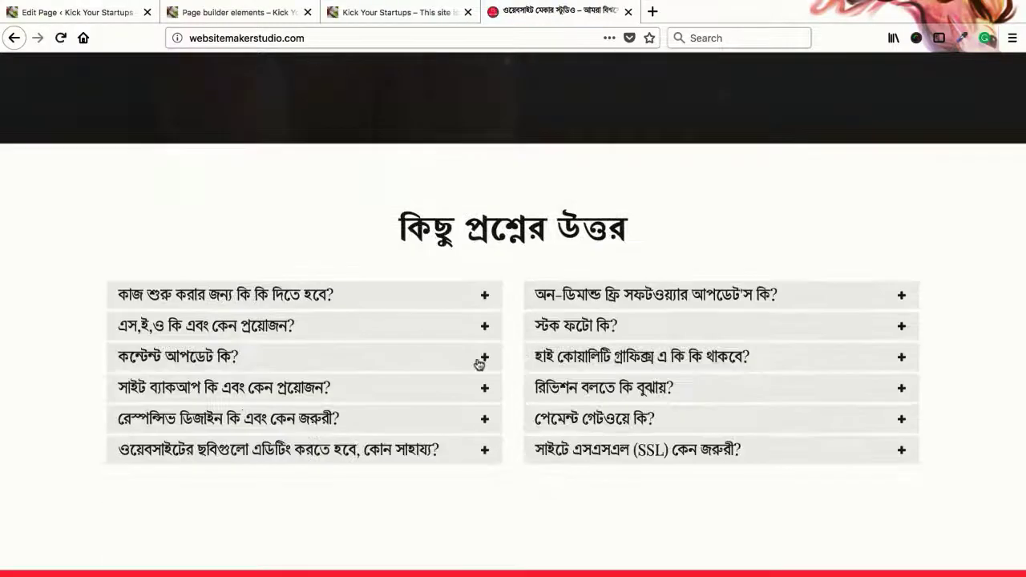
# - Expand and collapse the first two FAQ questions to examine the accordion behaviour, then close the example site's tab
pyautogui.click(479, 297)
pyautogui.click(353, 297)
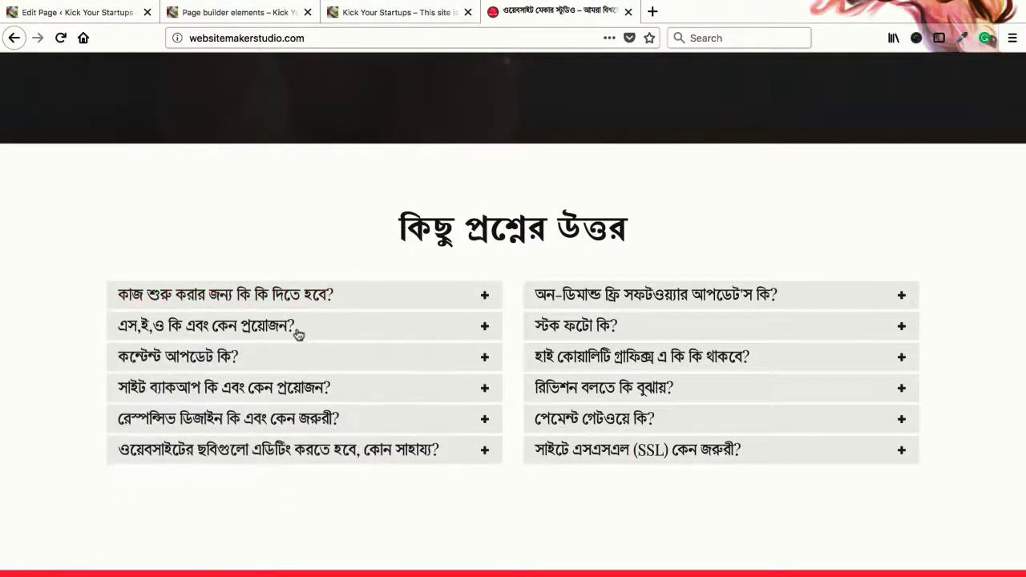
pyautogui.click(297, 334)
pyautogui.click(298, 334)
pyautogui.click(217, 363)
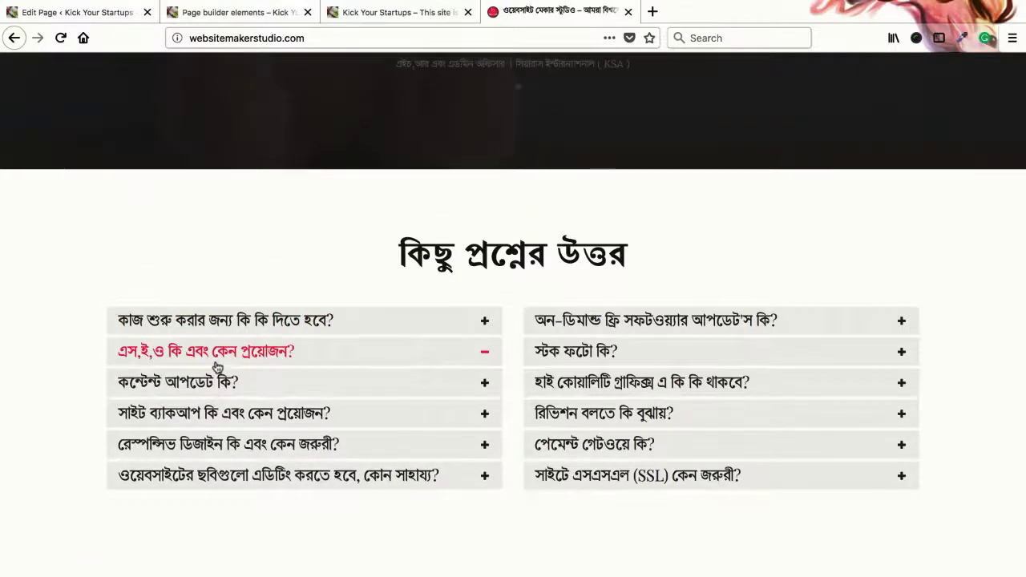
pyautogui.moveTo(122, 384); pyautogui.dragTo(272, 421)
pyautogui.click(322, 359)
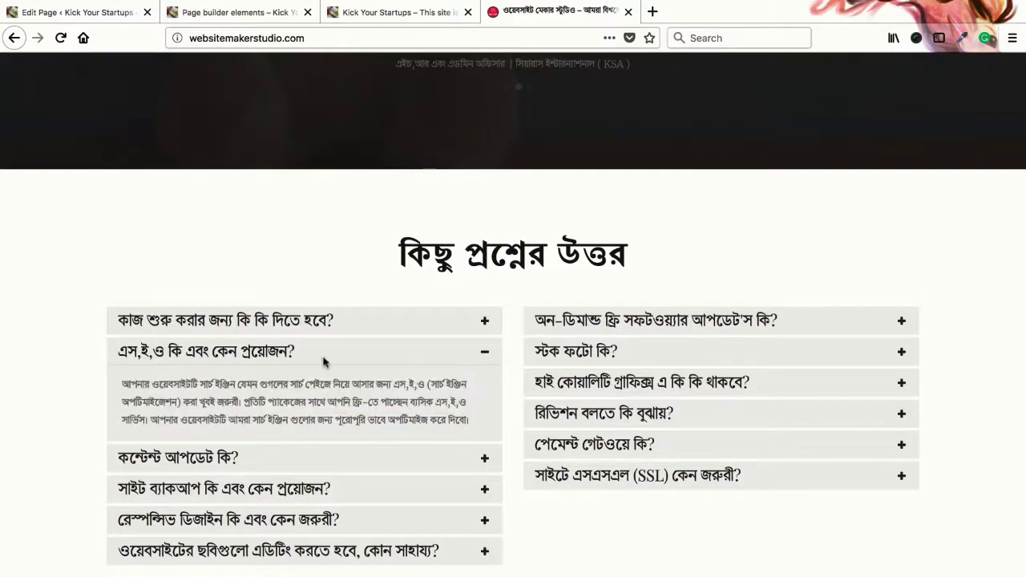
pyautogui.click(308, 356)
pyautogui.click(314, 350)
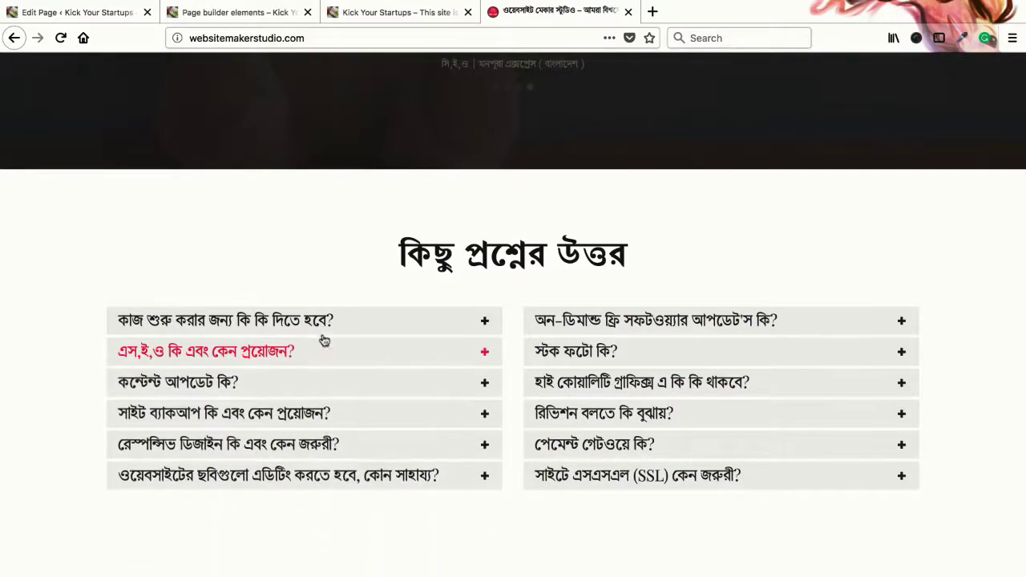
pyautogui.scroll(10, 337, 328)
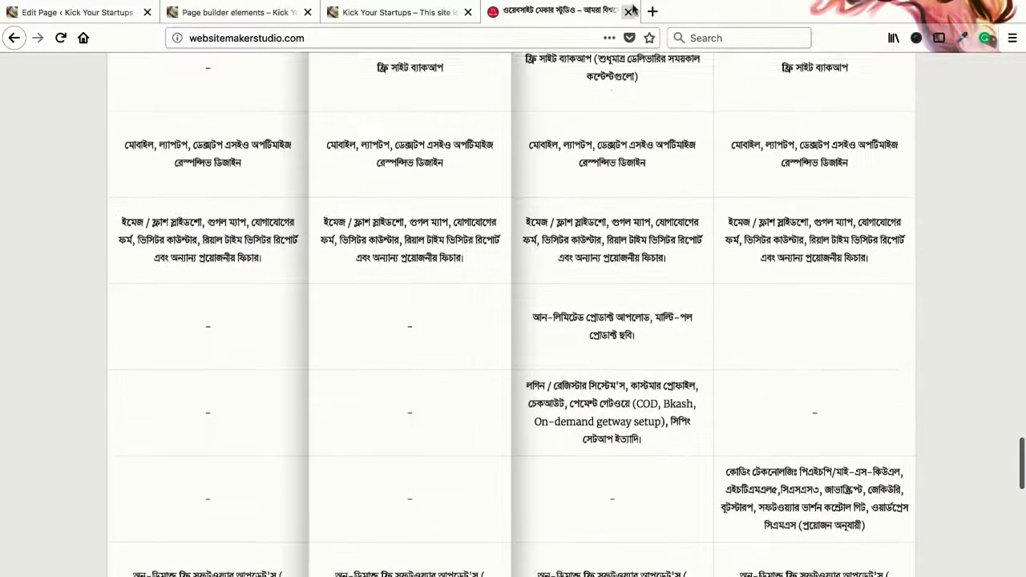
pyautogui.hotkey('ctrl', 'w')
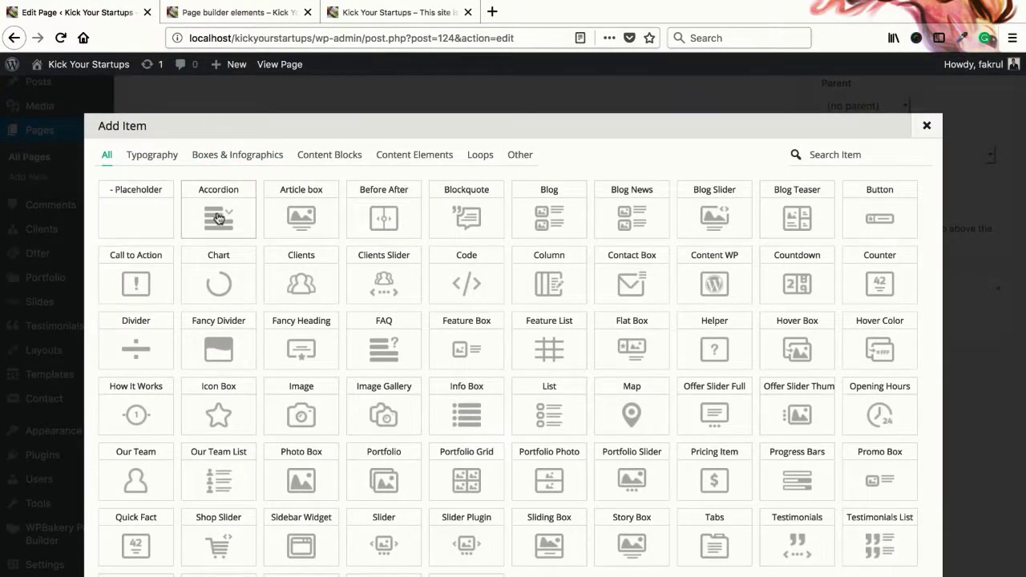
# - Add an Accordion item to the first 1/2 wrap and open its settings
pyautogui.click(218, 218)
pyautogui.scroll(-2, 281, 355)
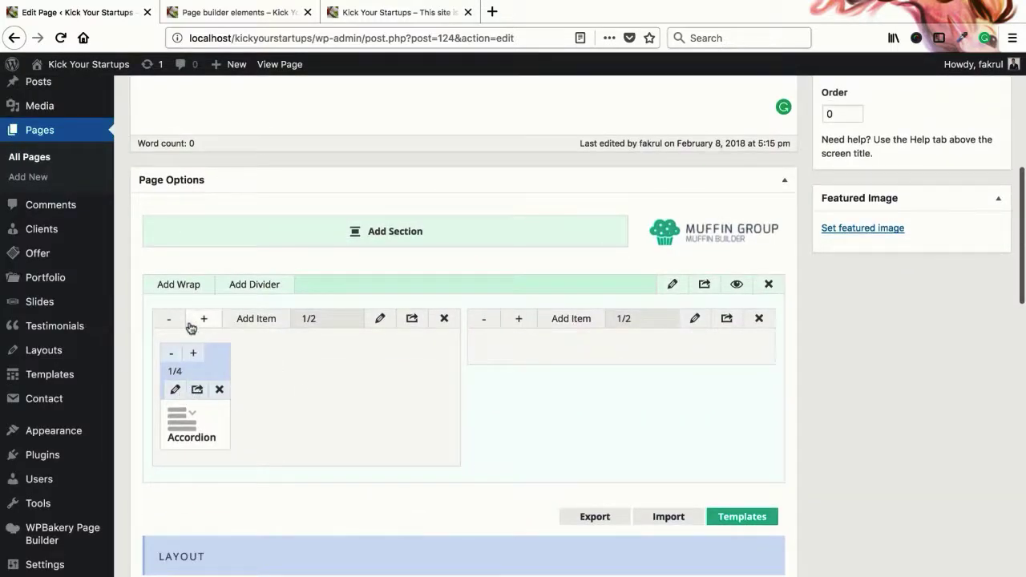
pyautogui.click(174, 391)
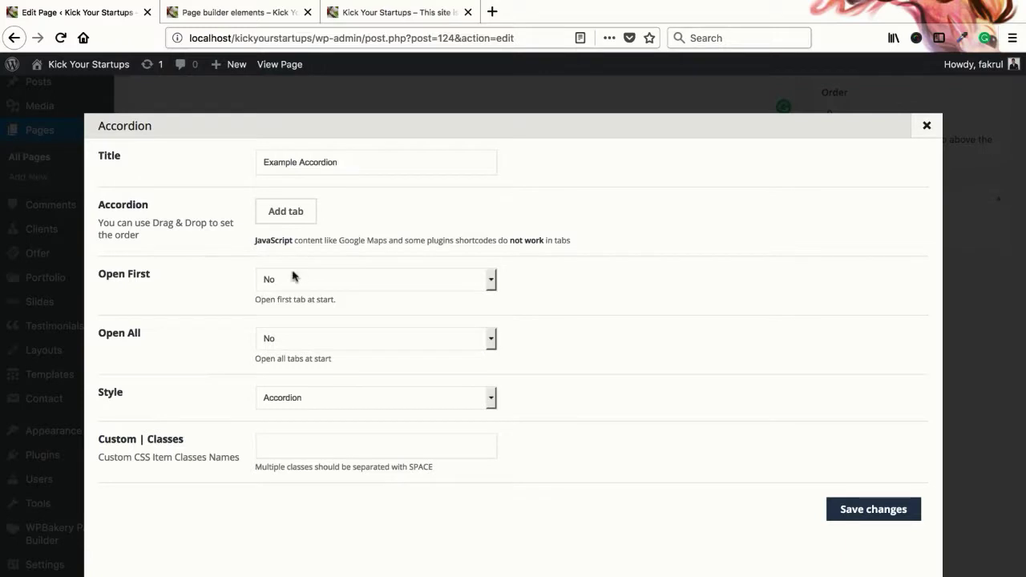
# - Review the accordion's Open First and Style choices, keeping Open First at No and the style as Accordion
pyautogui.click(303, 283)
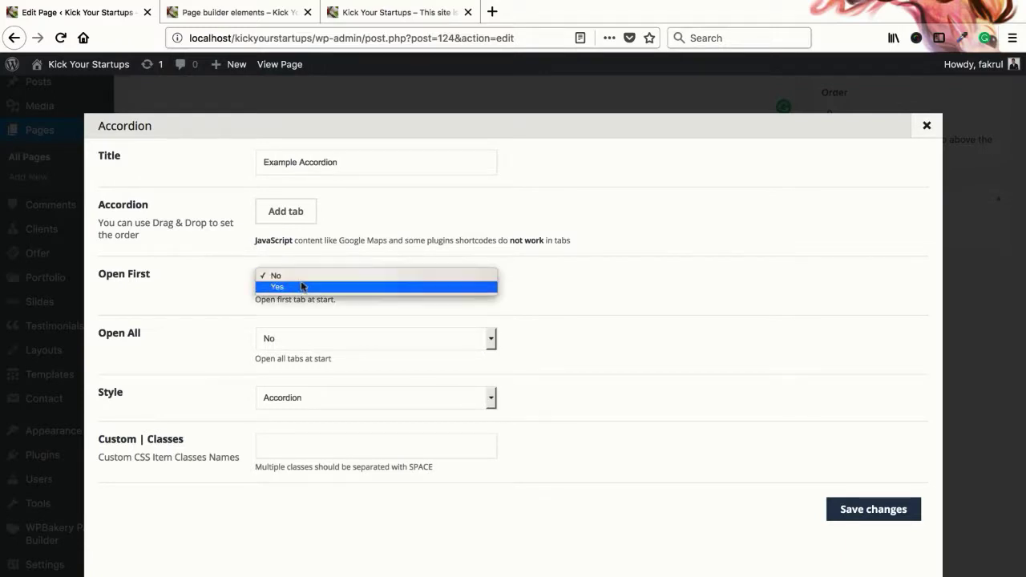
pyautogui.click(305, 255)
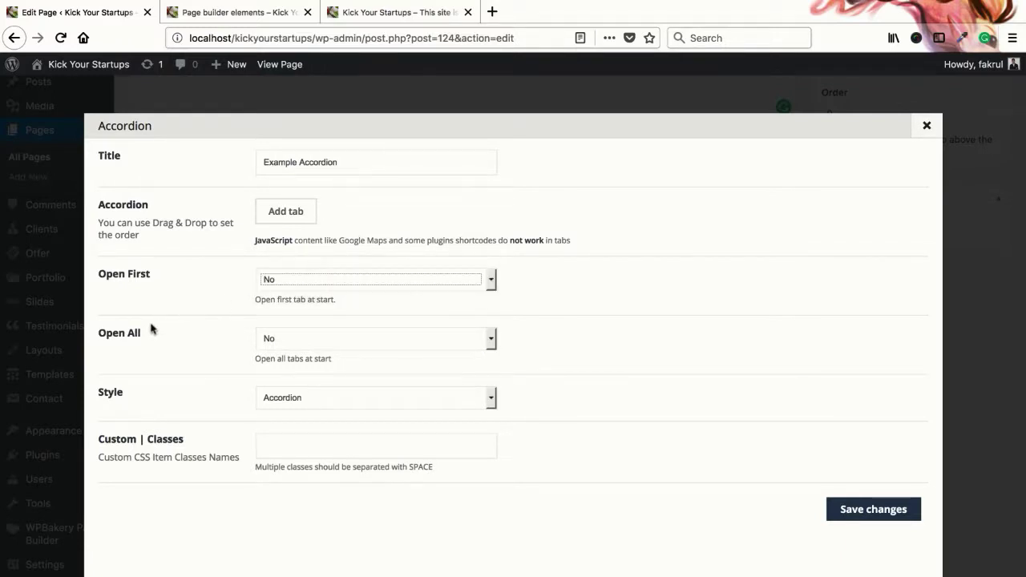
pyautogui.click(296, 405)
pyautogui.click(313, 396)
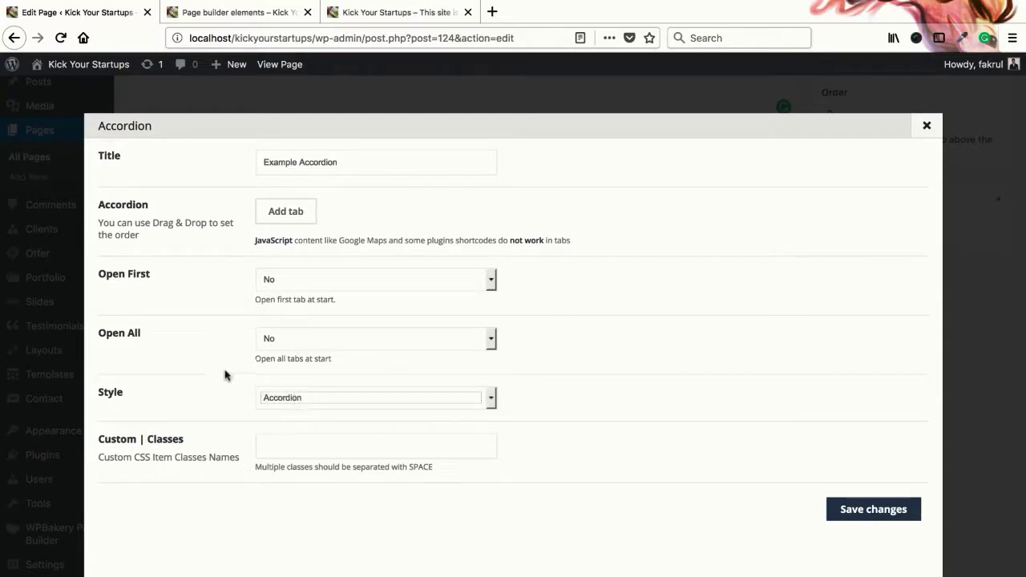
pyautogui.click(276, 401)
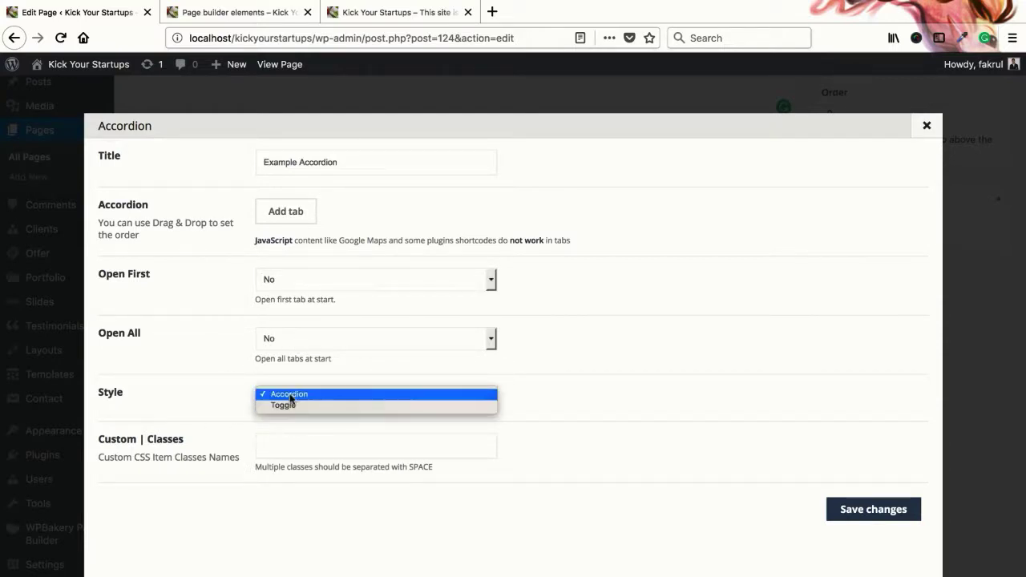
pyautogui.click(289, 394)
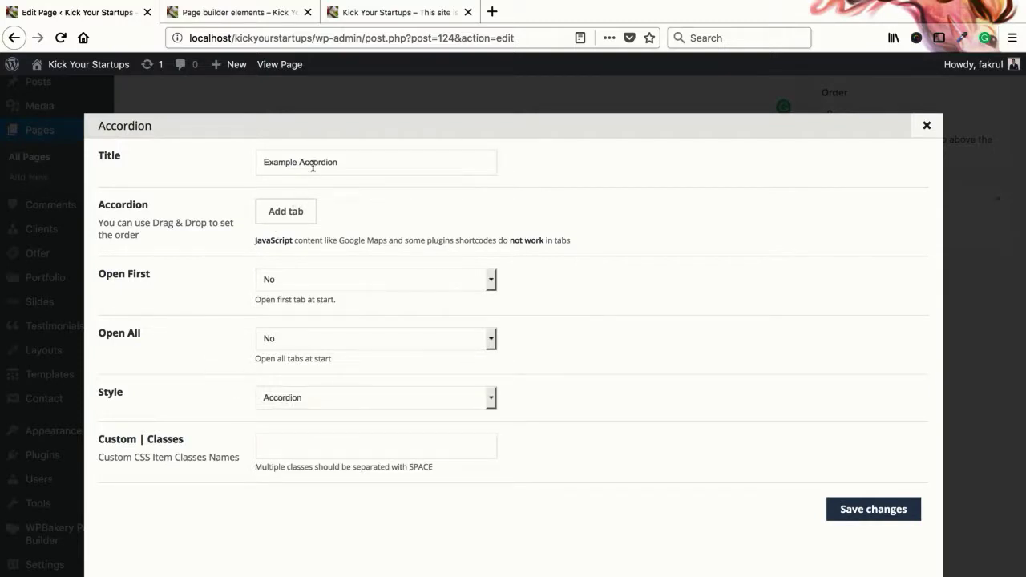
# - Add an accordion tab titled "This is sample title" with the content "This is accordion description or toggle description." and copy that description
pyautogui.click(285, 213)
pyautogui.click(308, 274)
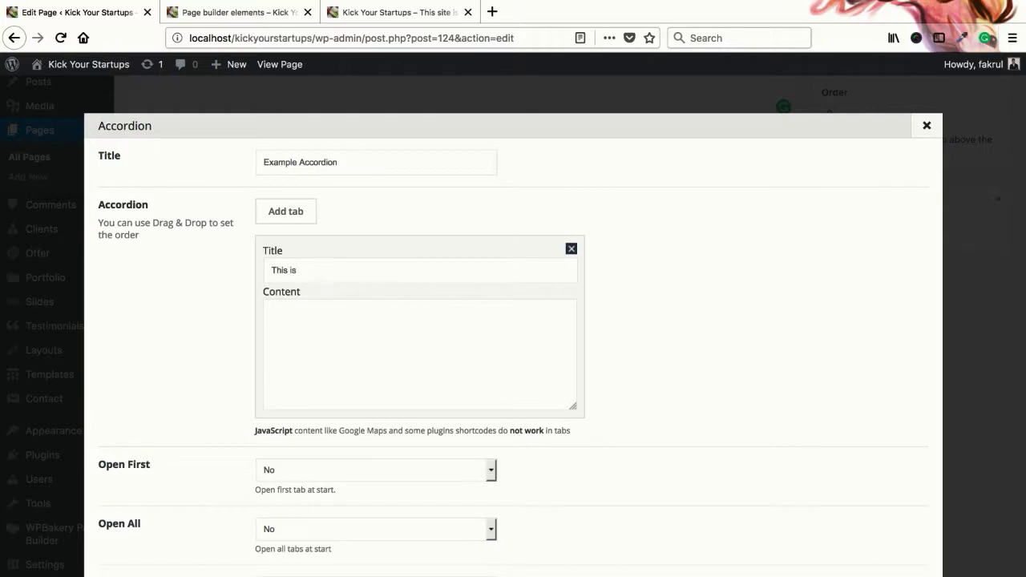
pyautogui.write('This is sample title')
pyautogui.press('Tab')
pyautogui.write('This')
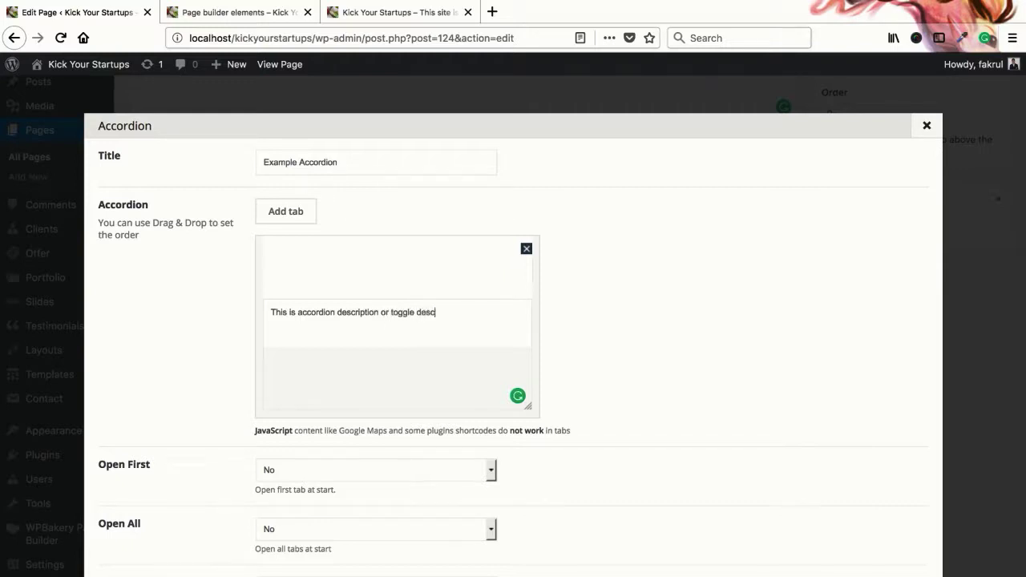
pyautogui.hotkey('ctrl', 'a')
pyautogui.hotkey('ctrl', 'c')
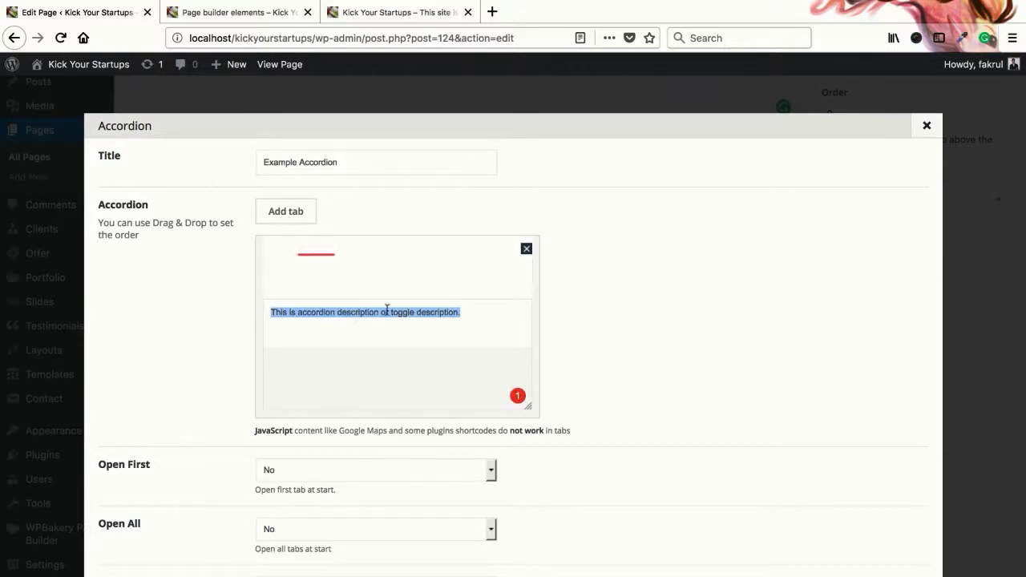
# - Try a second accordion tab filled with the copied description, and remove both tabs
pyautogui.click(567, 338)
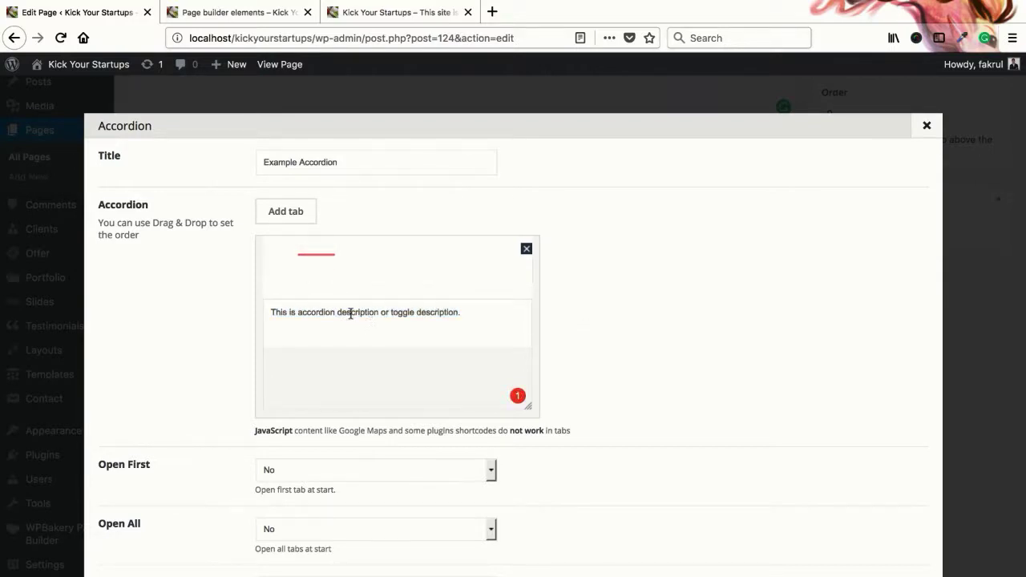
pyautogui.click(287, 213)
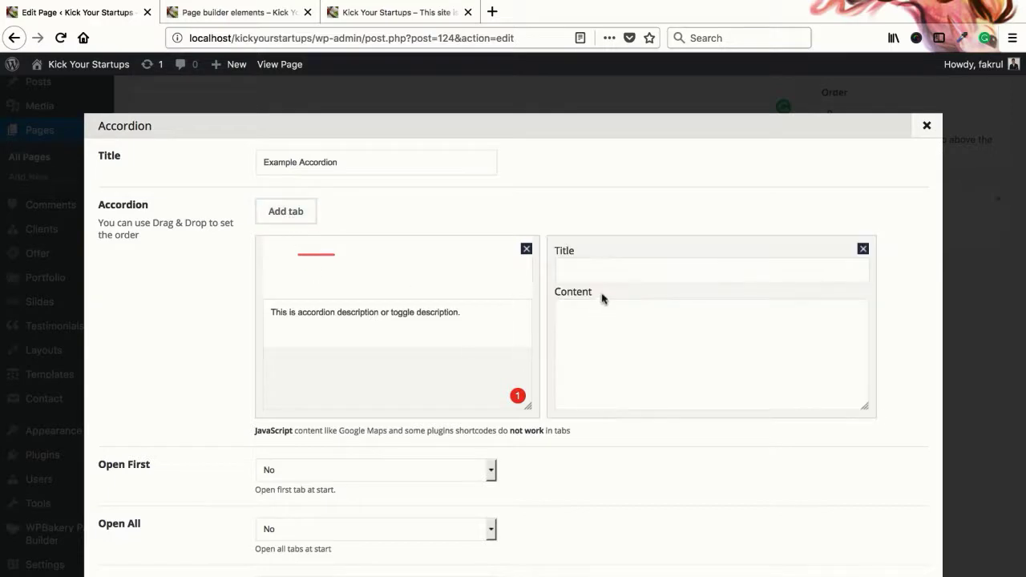
pyautogui.hotkey('ctrl', 'v')
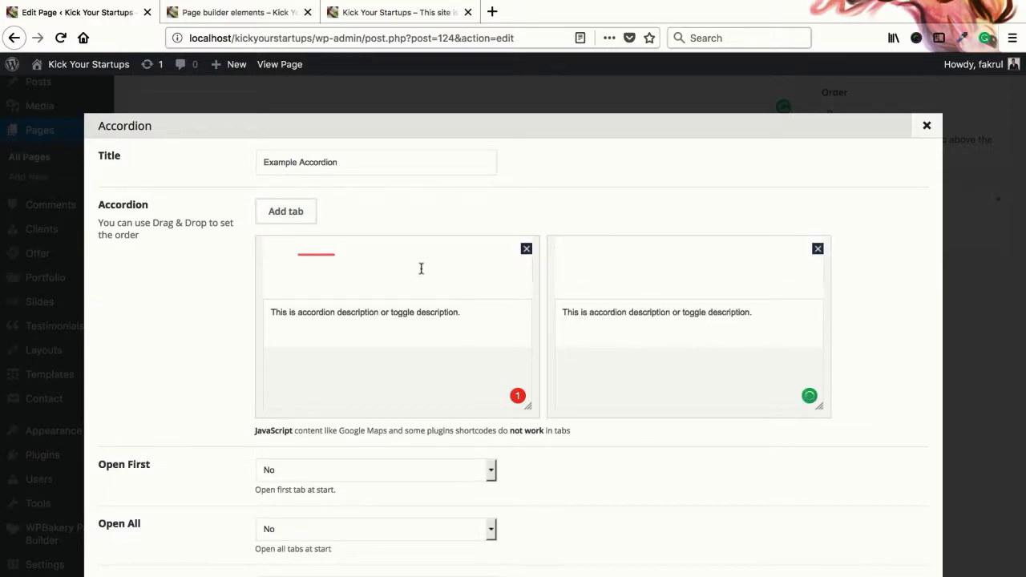
pyautogui.hotkey('ctrl', 'a')
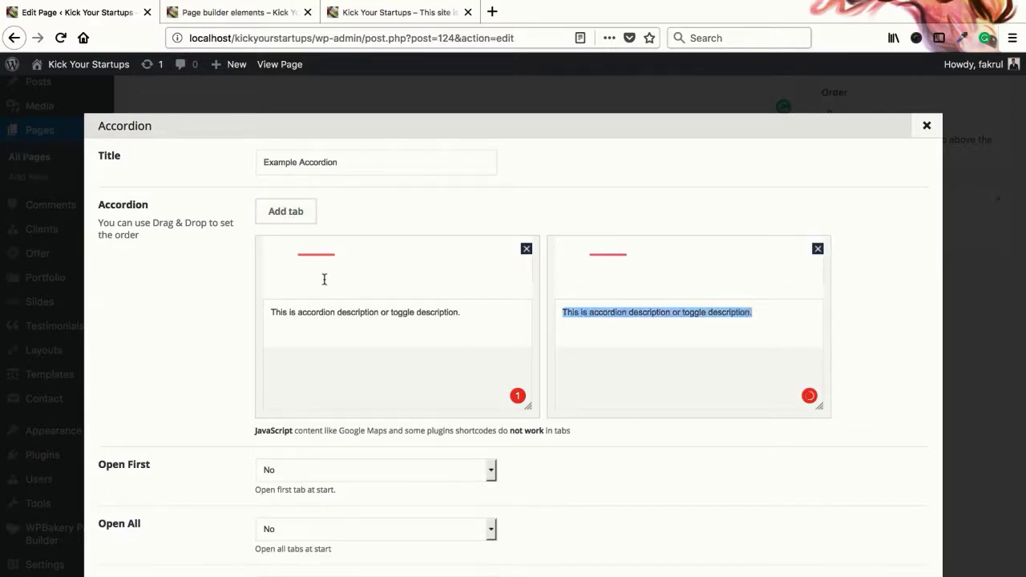
pyautogui.click(657, 282)
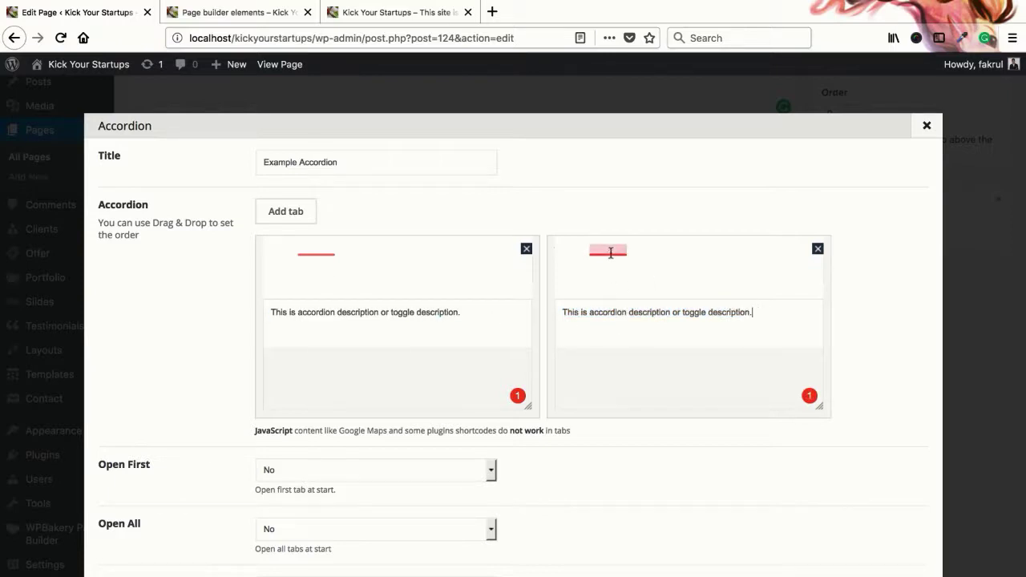
pyautogui.moveTo(611, 252)
pyautogui.click(818, 249)
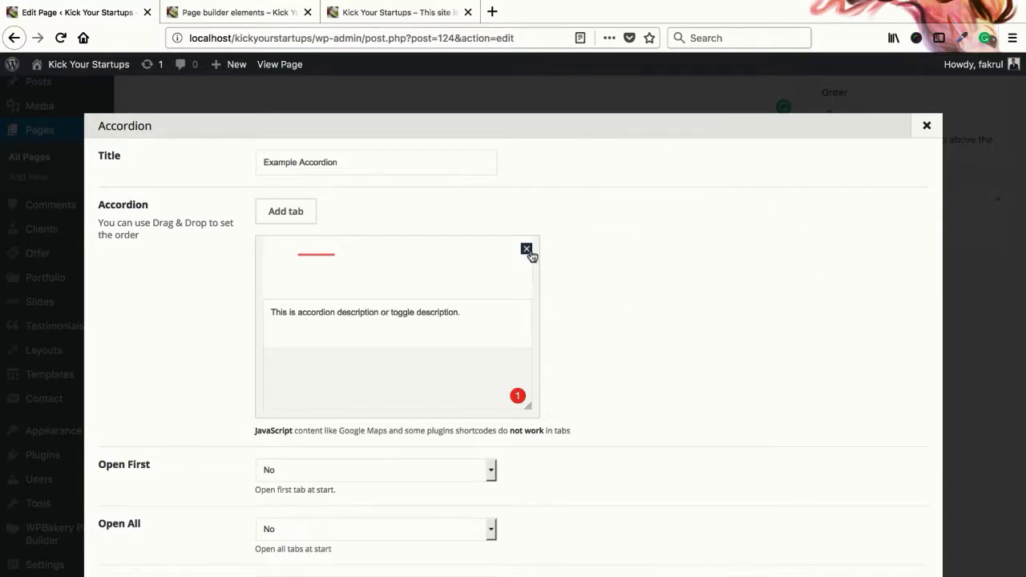
pyautogui.click(570, 249)
# - Create the first accordion tab with title "This is sample title" and content "This is accordion description or toggle description.", and copy the content
pyautogui.click(286, 211)
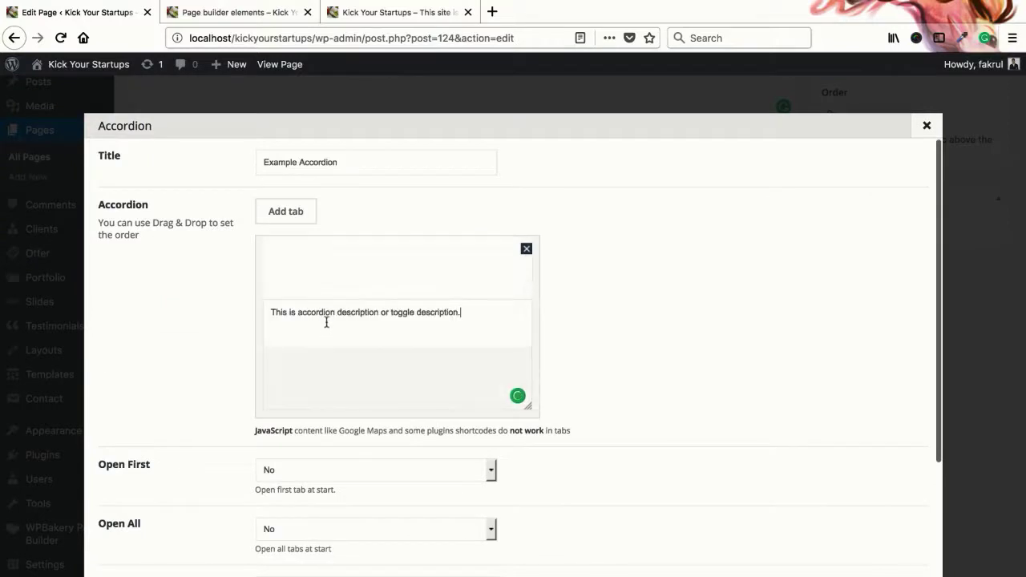
pyautogui.moveTo(530, 414)
pyautogui.mouseDown()
pyautogui.moveTo(522, 366)
pyautogui.moveTo(529, 398)
pyautogui.moveTo(549, 407)
pyautogui.moveTo(473, 371)
pyautogui.moveTo(372, 291)
pyautogui.mouseUp()
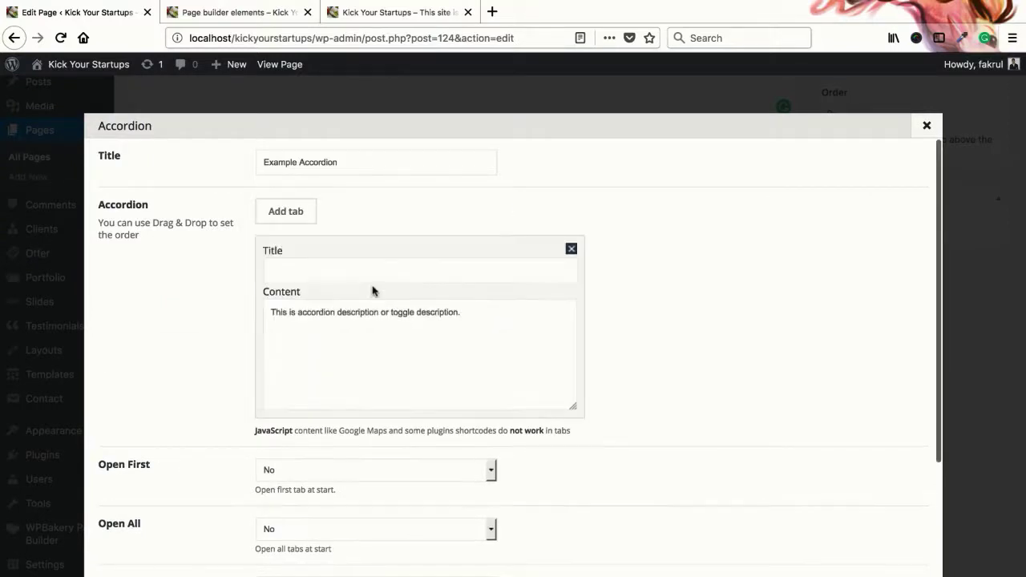
pyautogui.click(368, 271)
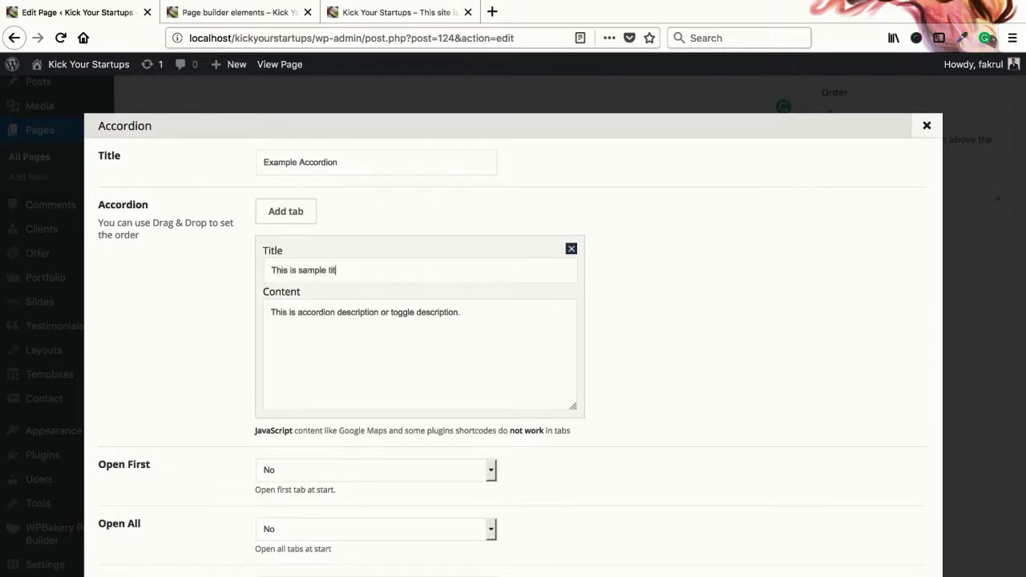
pyautogui.moveTo(425, 327); pyautogui.dragTo(425, 327)
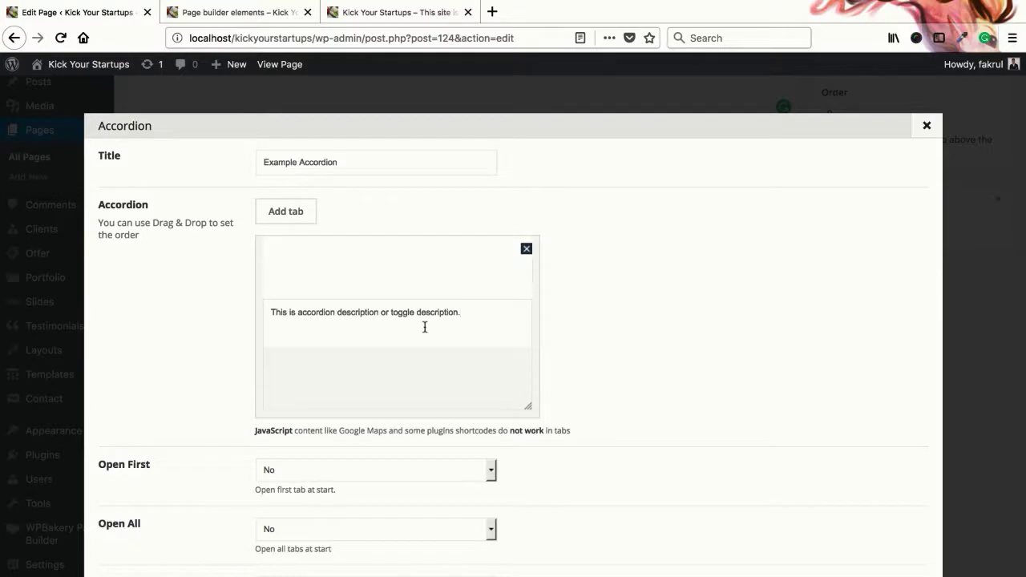
pyautogui.tripleClick(425, 327)
pyautogui.hotkey('ctrl', 'c')
pyautogui.click(426, 328)
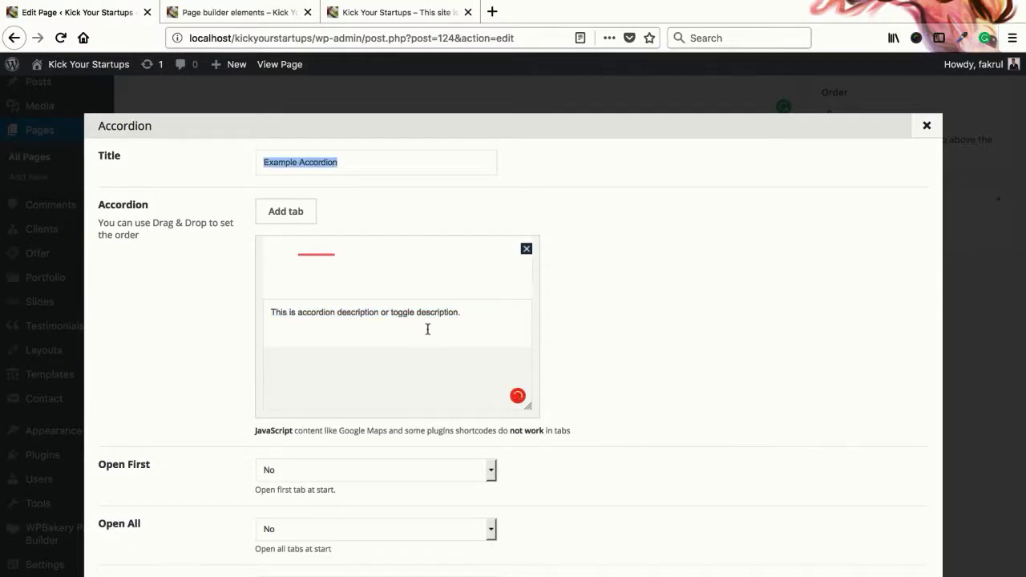
# - Add a second and a third accordion tab, each titled "This is sample title" and containing the copied description
pyautogui.click(284, 213)
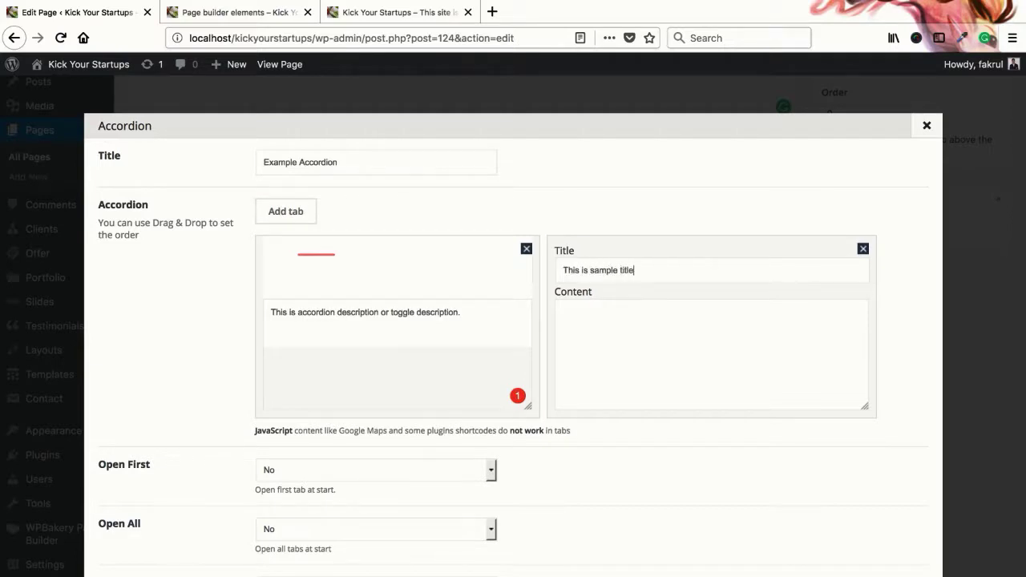
pyautogui.press('Tab')
pyautogui.hotkey('ctrl', 'v')
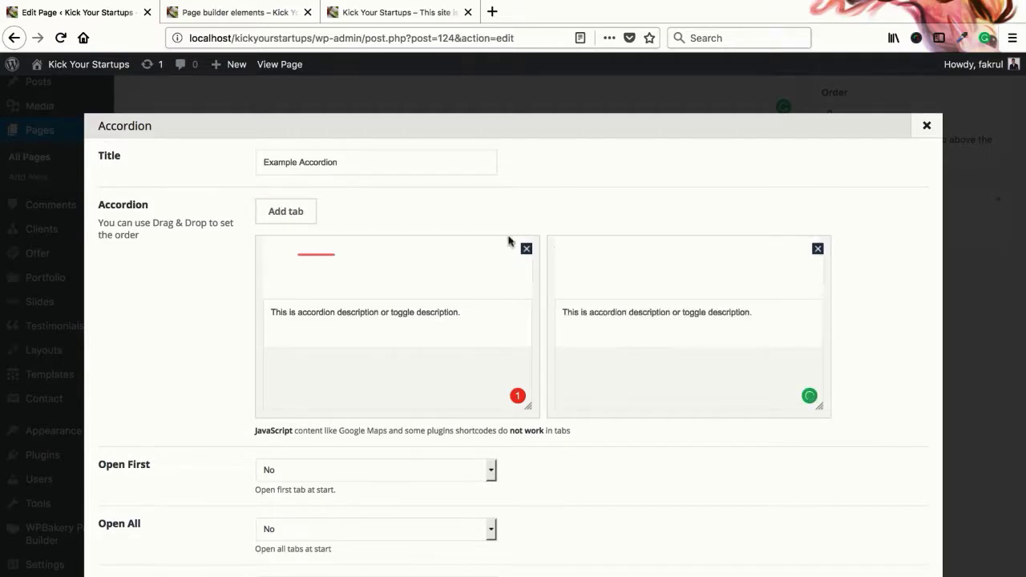
pyautogui.click(272, 213)
pyautogui.scroll(-2, 345, 329)
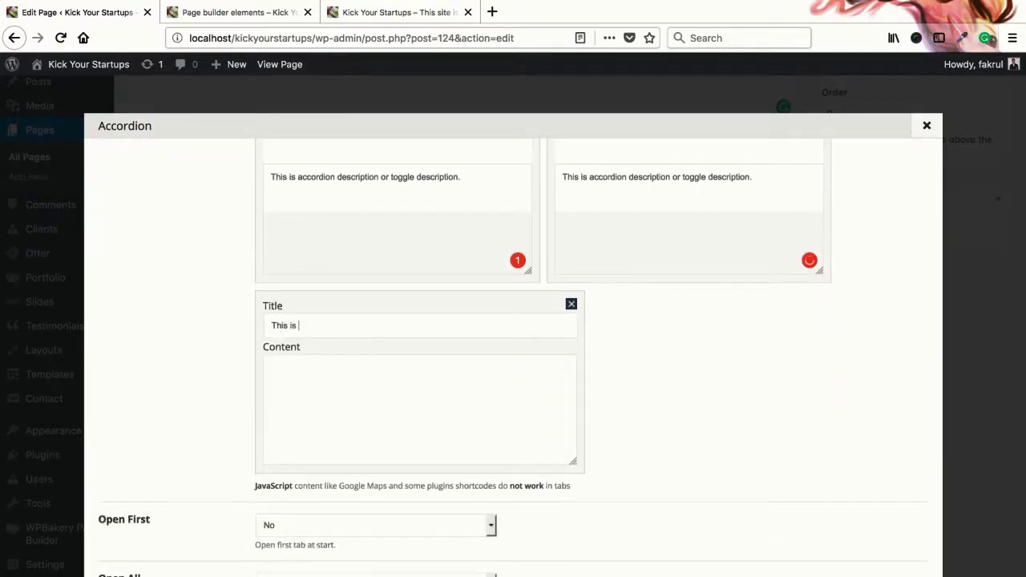
pyautogui.press('Tab')
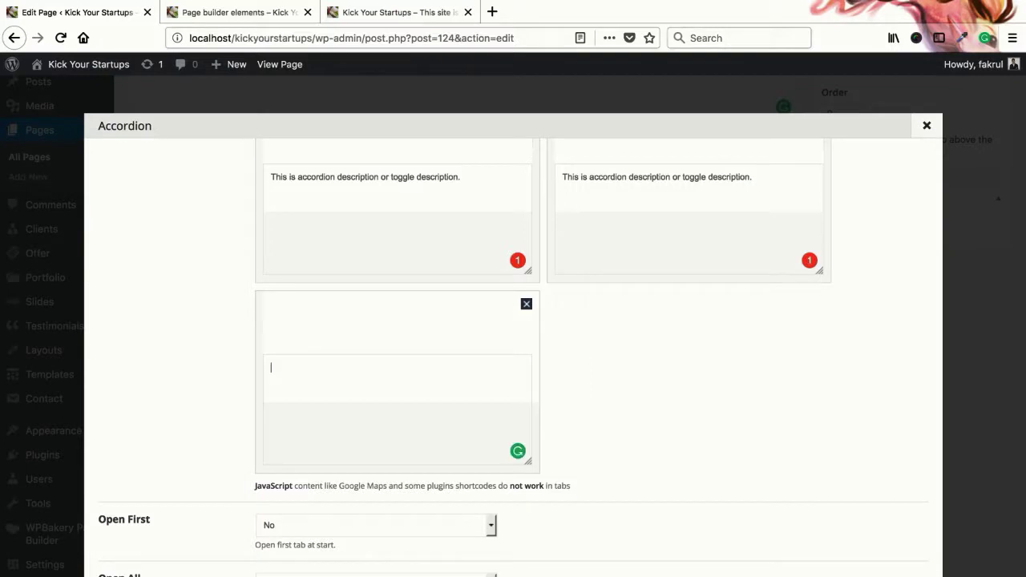
pyautogui.hotkey('ctrl', 'v')
# - Add a fourth accordion tab titled "This is sample title" with the same copied description as its content
pyautogui.scroll(3, 343, 331)
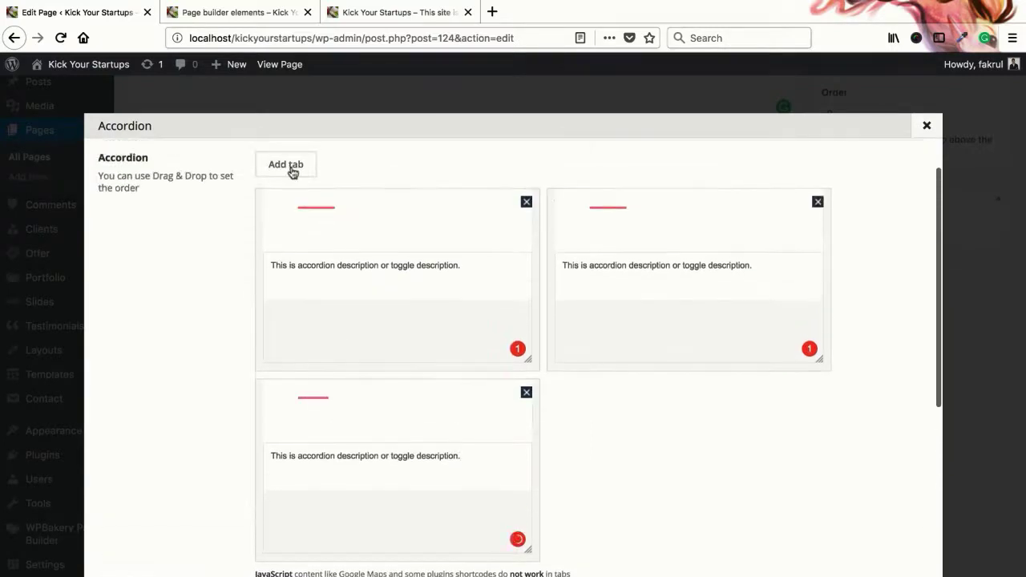
pyautogui.click(294, 169)
pyautogui.scroll(-2, 569, 362)
pyautogui.click(577, 357)
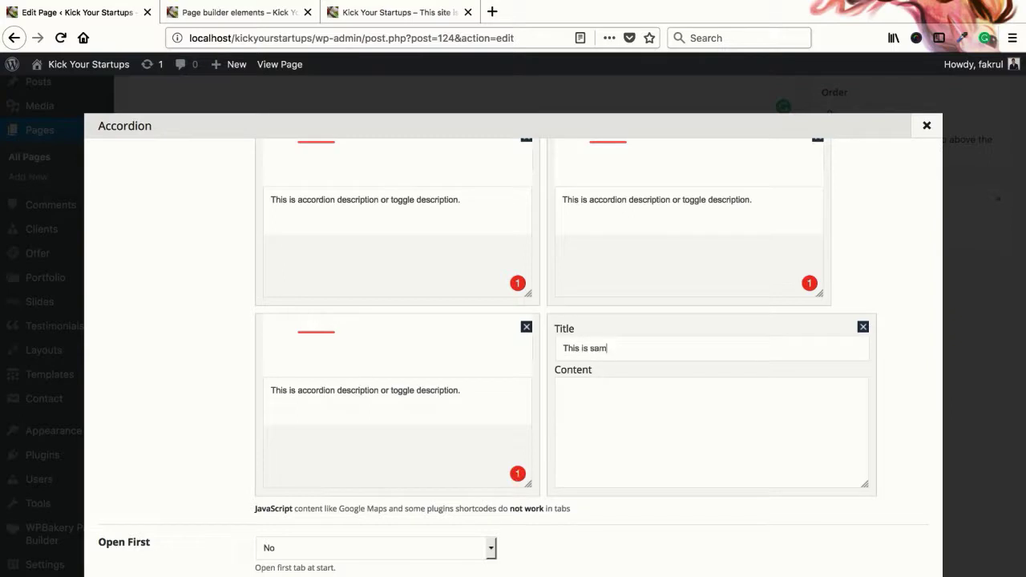
pyautogui.write('This is sample title')
pyautogui.press('Tab')
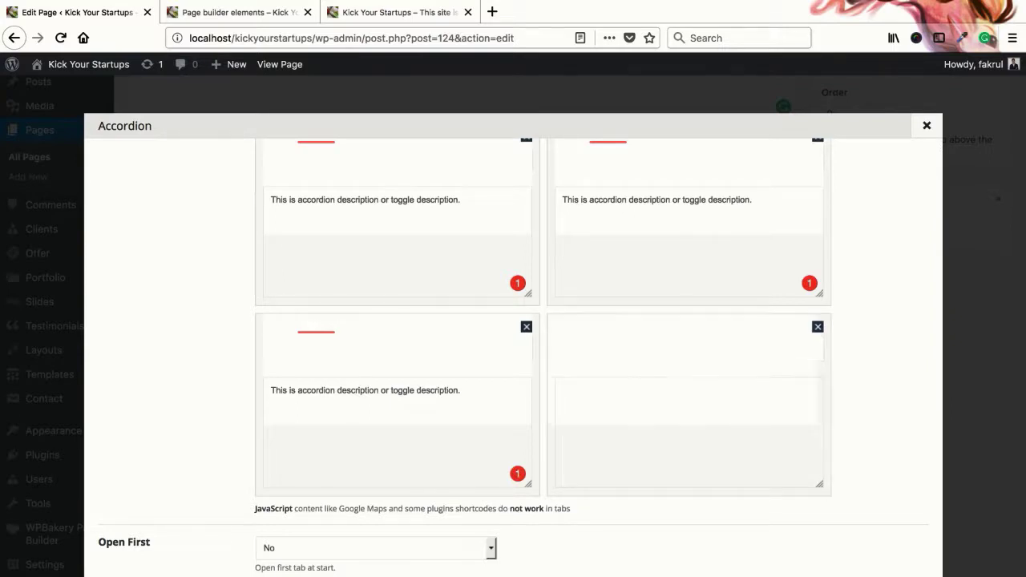
pyautogui.hotkey('ctrl', 'v')
# - Save the Accordion item's settings and update the page
pyautogui.scroll(-5, 566, 371)
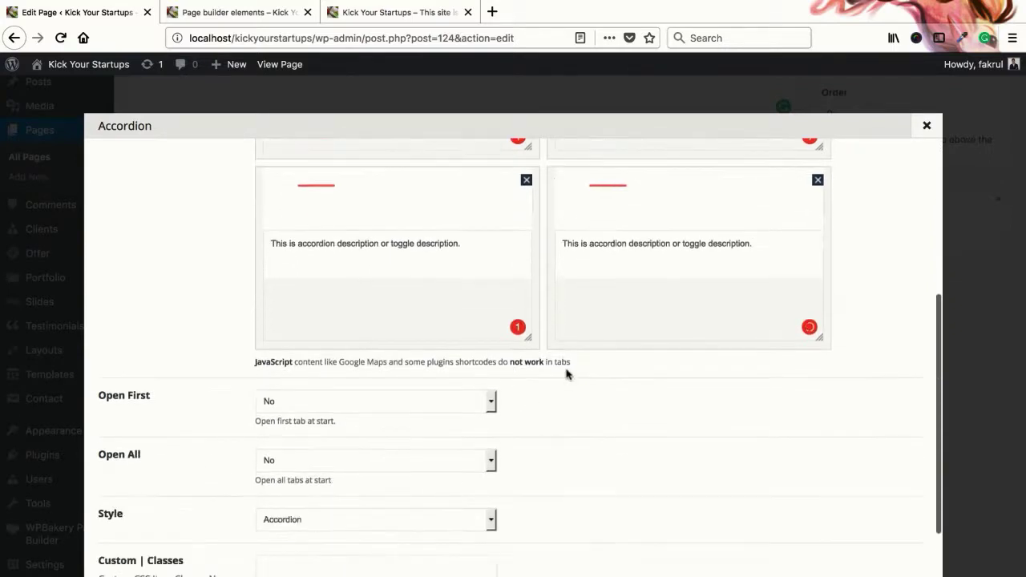
pyautogui.scroll(5, 566, 370)
pyautogui.scroll(-6, 565, 370)
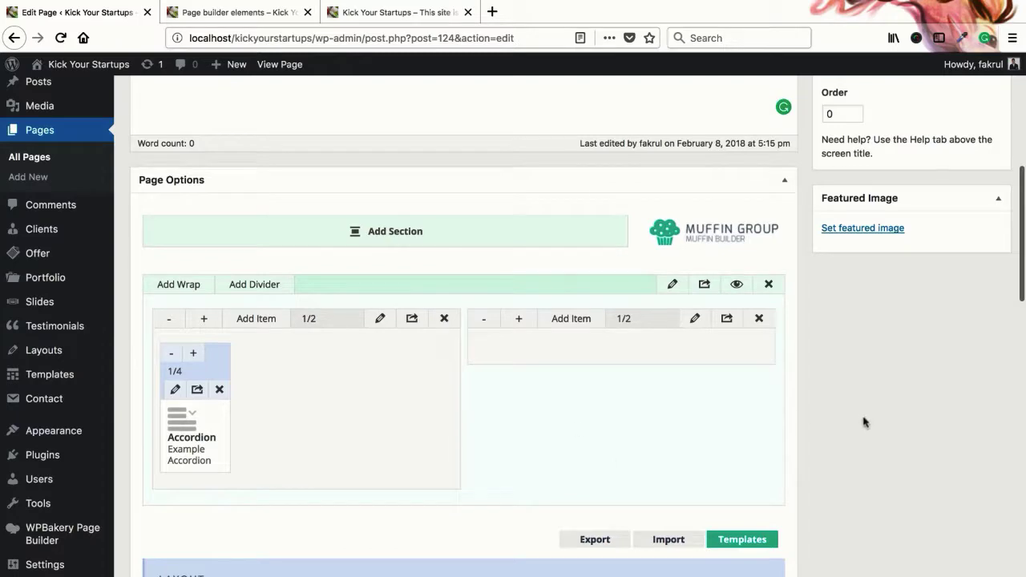
pyautogui.scroll(10, 864, 422)
pyautogui.click(978, 371)
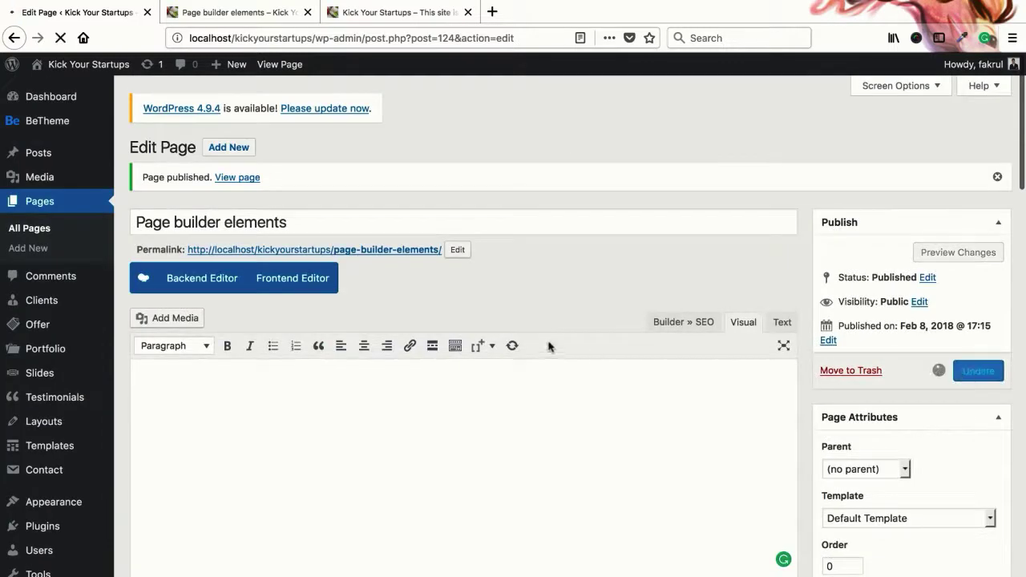
# - Reload the live "Page builder elements" page and expand and collapse the first two accordion entries to check them
pyautogui.click(240, 12)
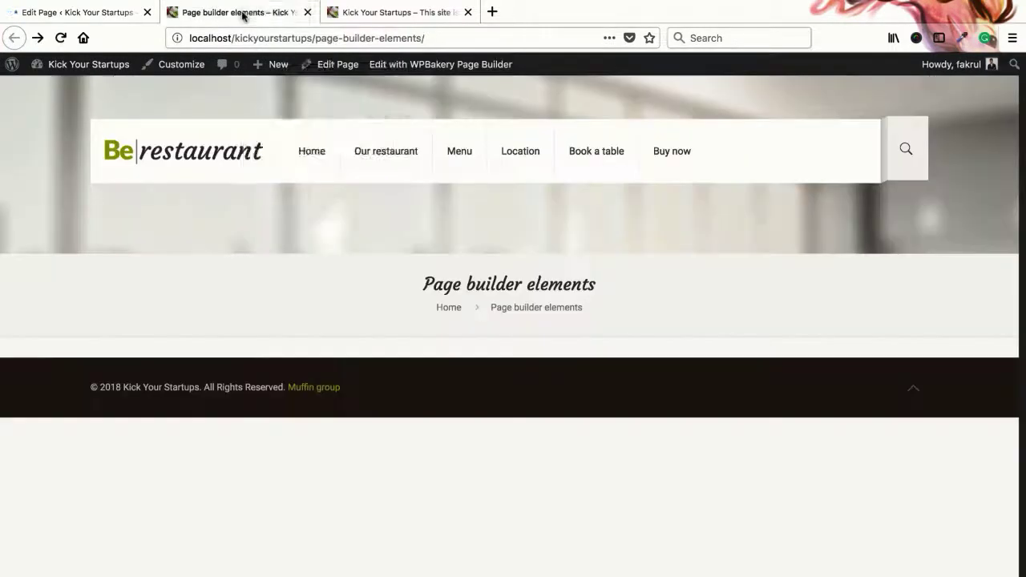
pyautogui.rightClick(243, 14)
pyautogui.click(269, 17)
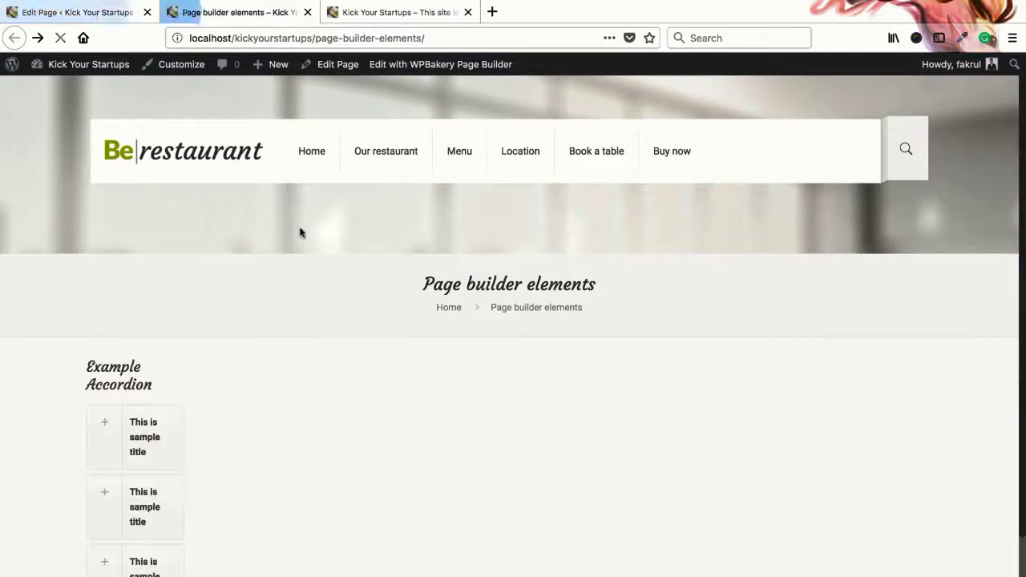
pyautogui.scroll(-3, 261, 293)
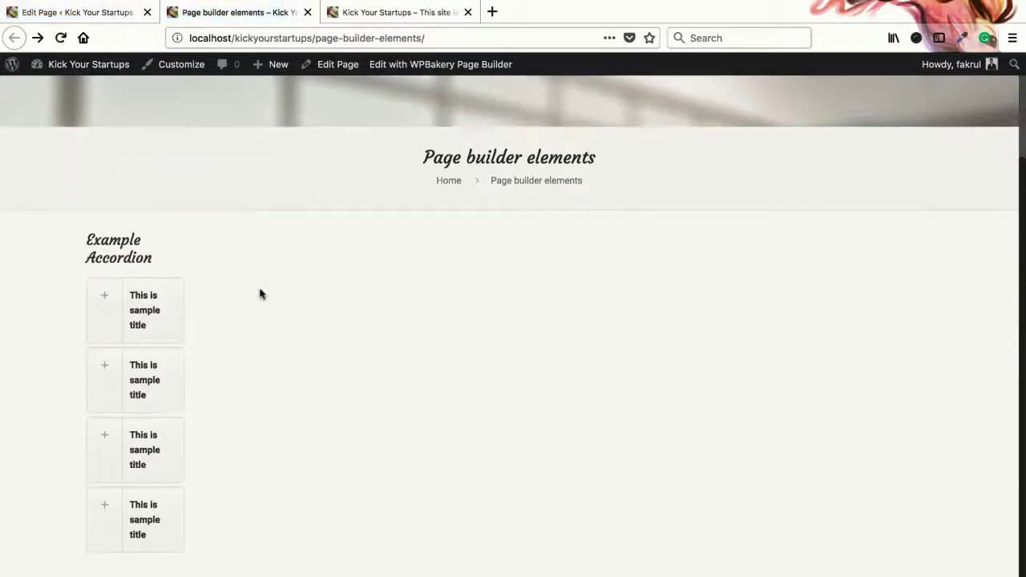
pyautogui.click(110, 300)
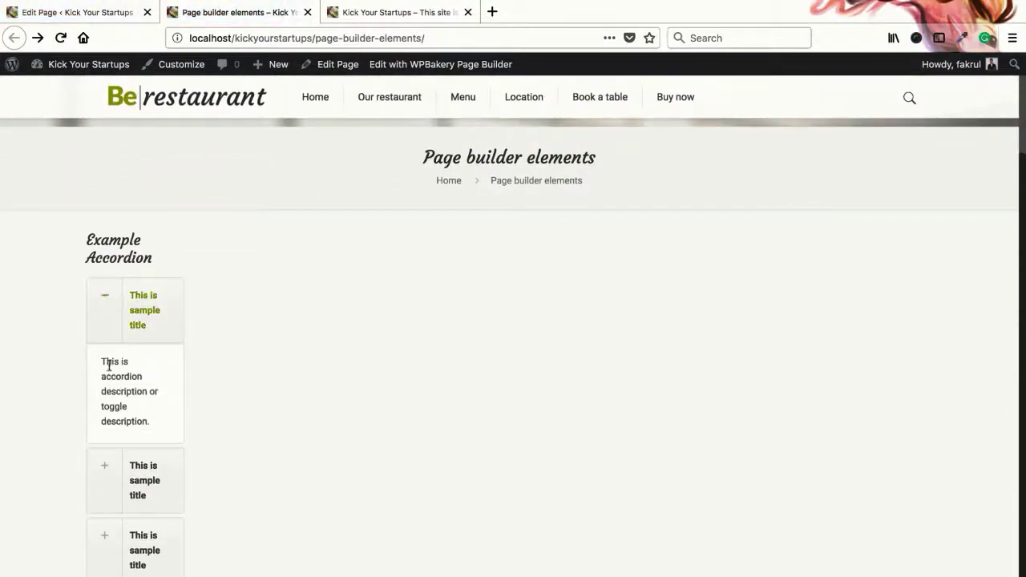
pyautogui.click(105, 309)
pyautogui.click(107, 376)
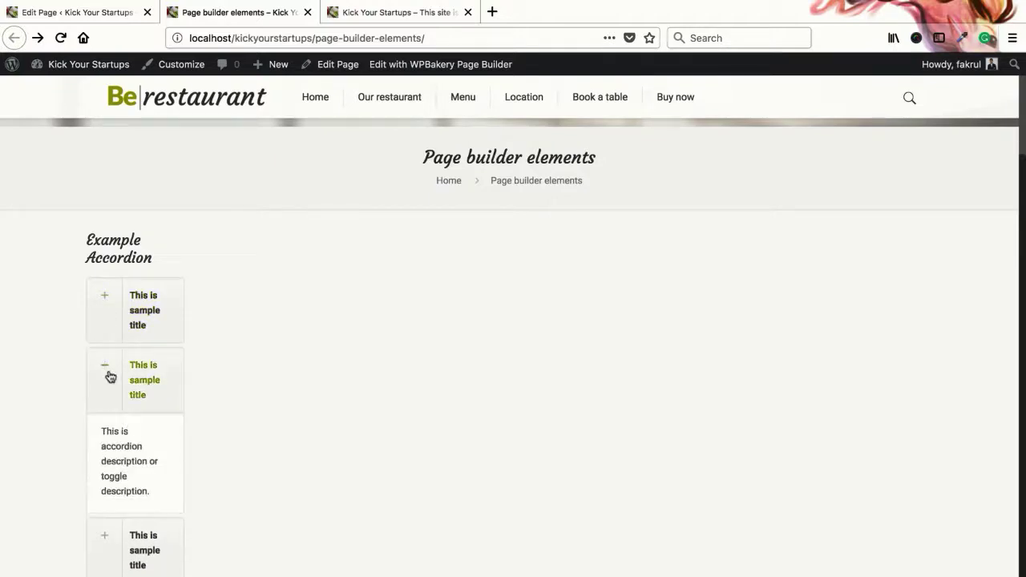
pyautogui.click(109, 375)
# - Back in the page editor, widen the Accordion item in the first 1/2 wrap beyond 3/5 and update the page
pyautogui.click(121, 13)
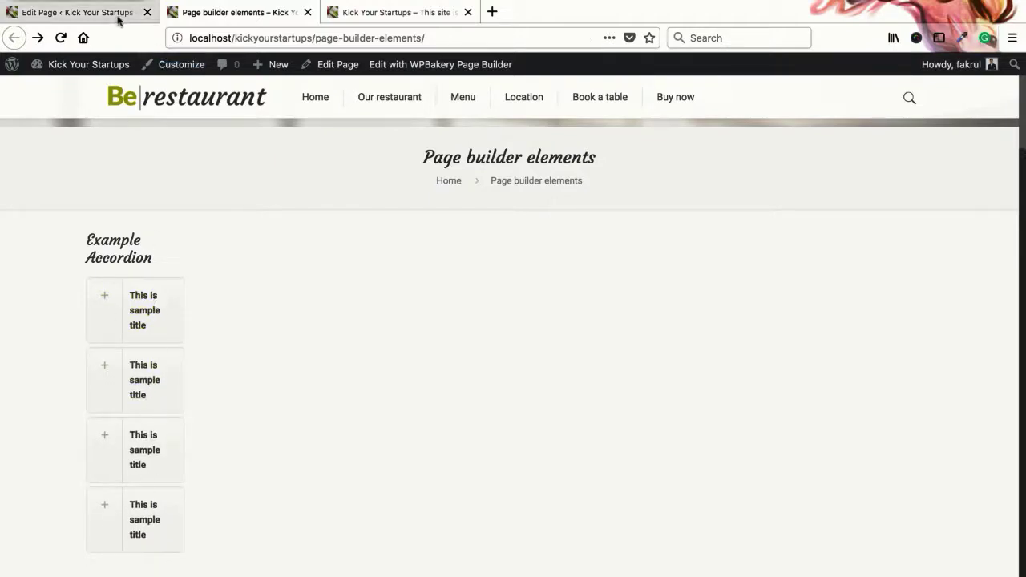
pyautogui.scroll(-5, 416, 334)
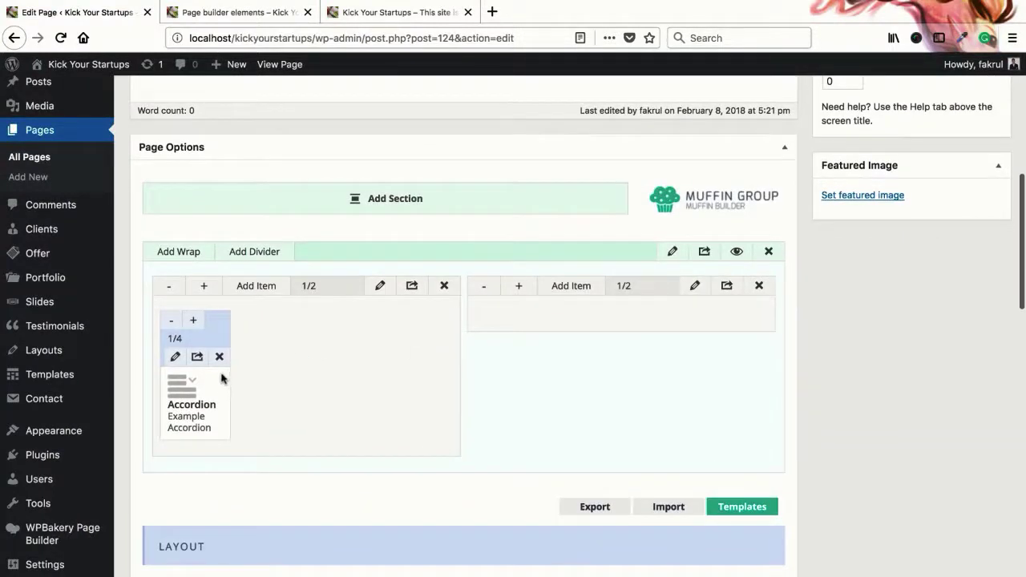
pyautogui.click(193, 320)
pyautogui.click(195, 320)
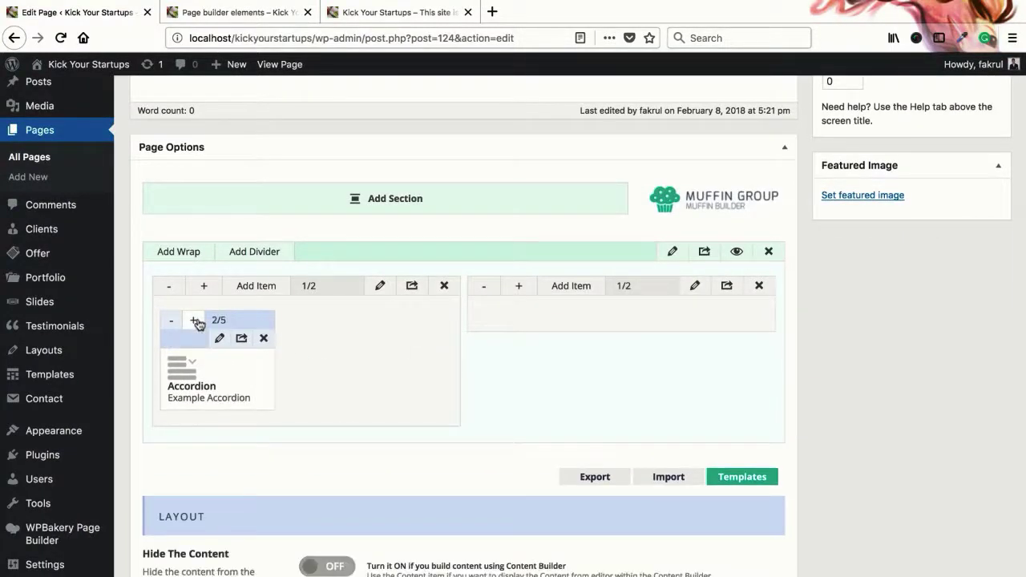
pyautogui.click(195, 321)
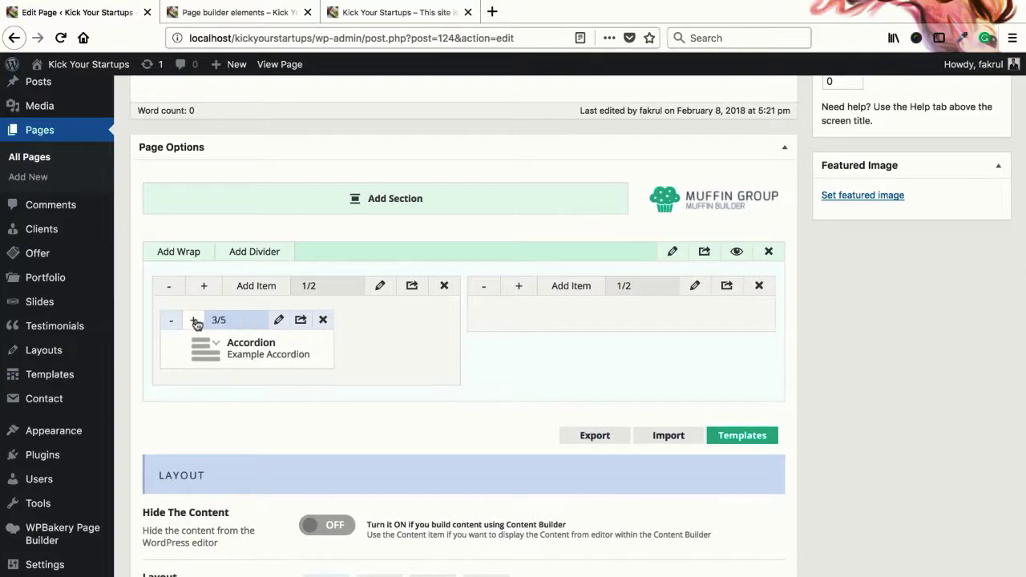
pyautogui.click(195, 321)
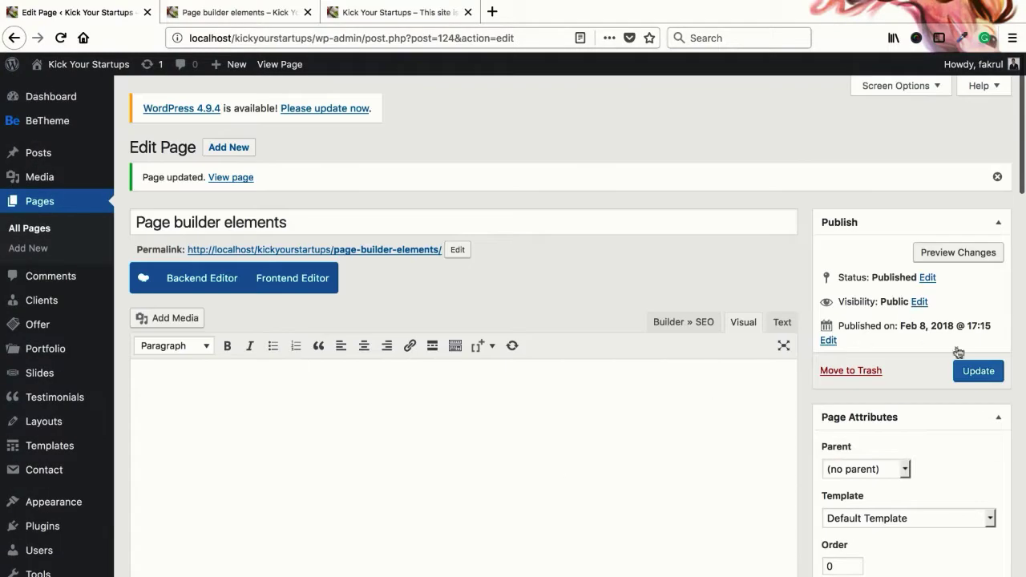
pyautogui.click(973, 364)
pyautogui.scroll(-10, 527, 366)
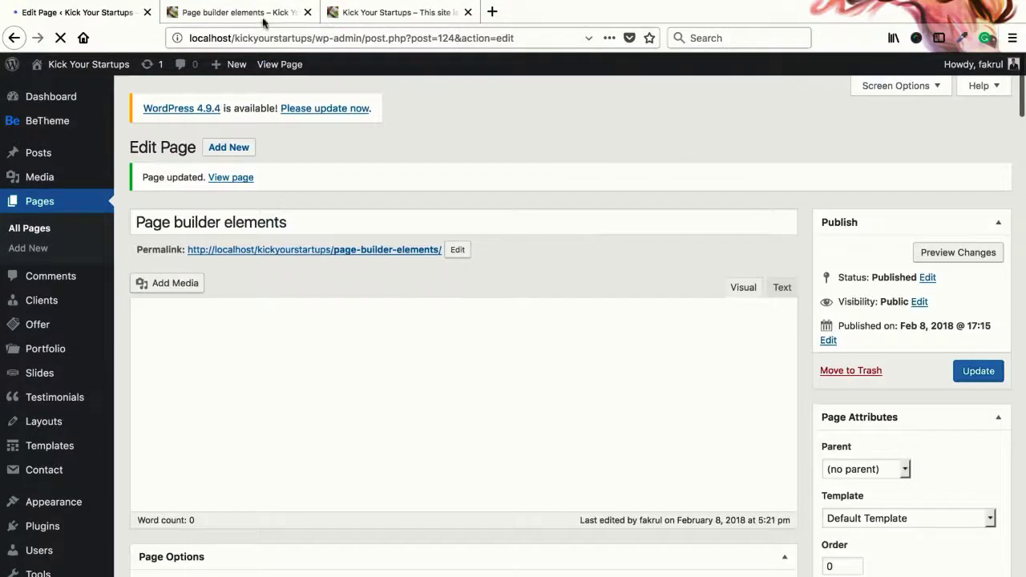
# - Reload the live "Page builder elements" page and expand and collapse the four accordion entries in turn to check them
pyautogui.click(263, 16)
pyautogui.rightClick(262, 16)
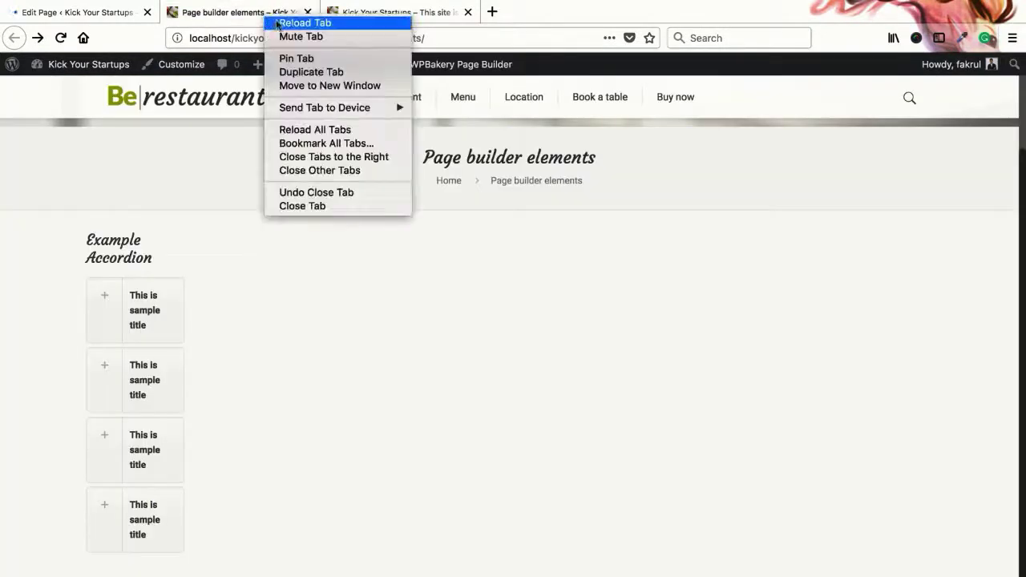
pyautogui.click(276, 23)
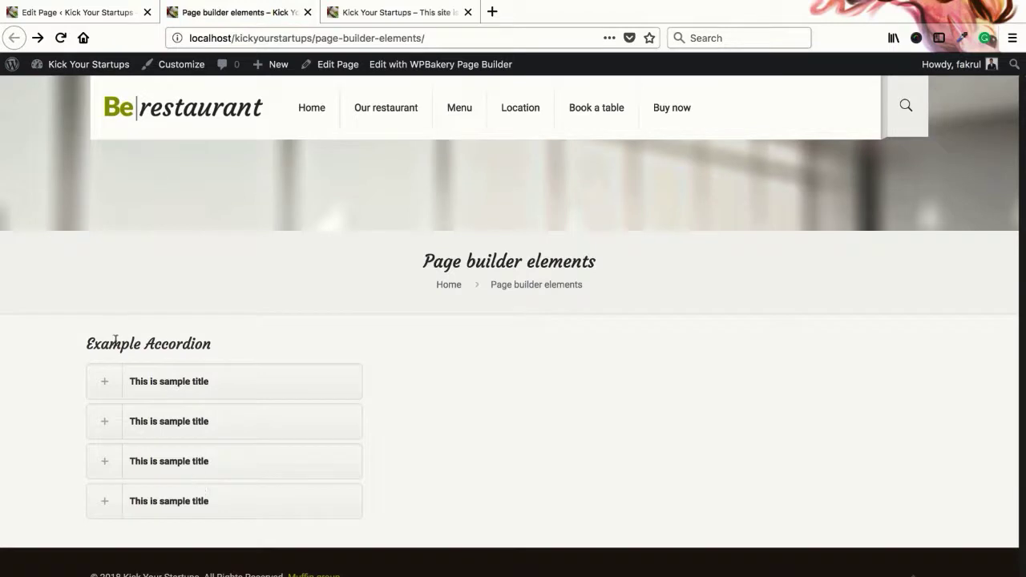
pyautogui.moveTo(213, 347); pyautogui.dragTo(87, 343)
pyautogui.click(41, 384)
pyautogui.click(107, 390)
pyautogui.click(103, 376)
pyautogui.click(106, 427)
pyautogui.click(105, 433)
pyautogui.click(102, 468)
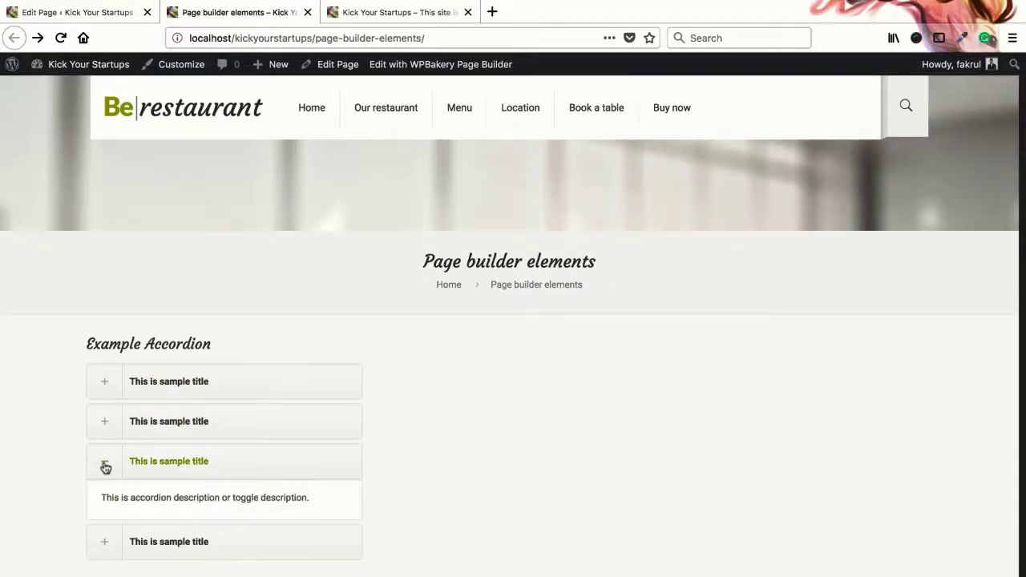
pyautogui.click(103, 466)
pyautogui.click(104, 501)
pyautogui.click(105, 505)
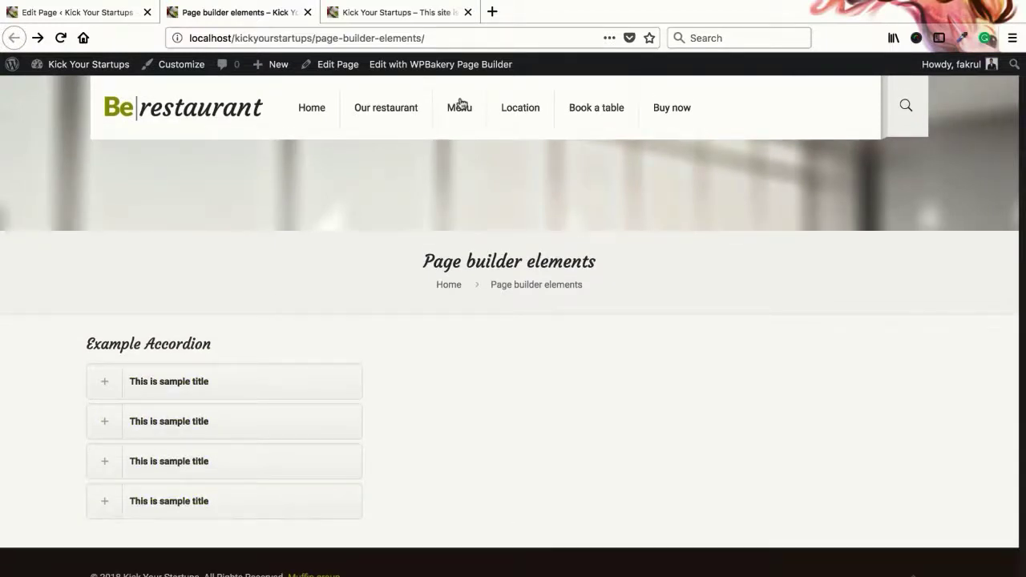
# - Visit websitemakerstudio.com in a new browser tab, try out the accordion entries in its question-and-answer section, and close that tab
pyautogui.click(493, 16)
pyautogui.write('we')
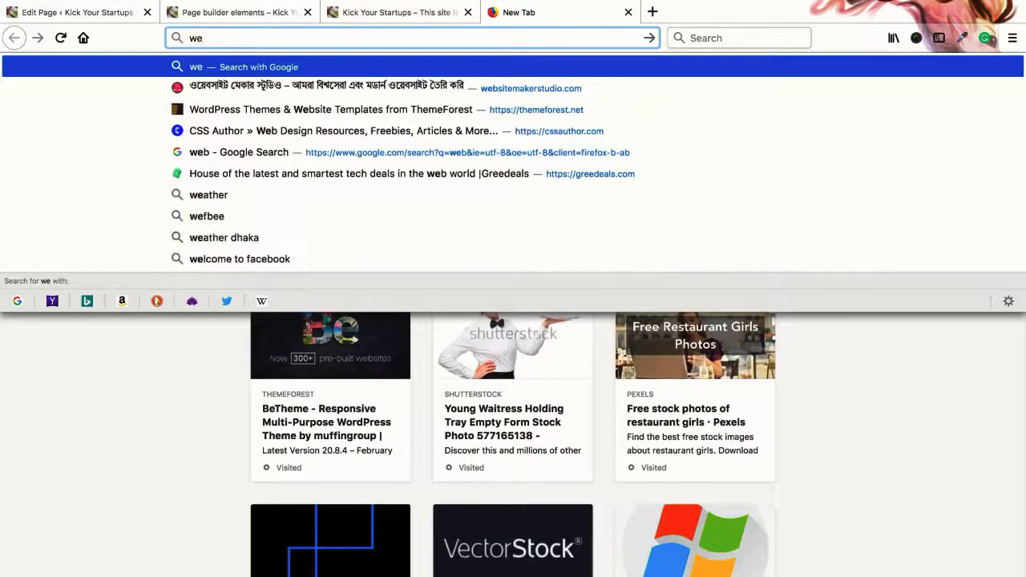
pyautogui.press('Down')
pyautogui.press('Return')
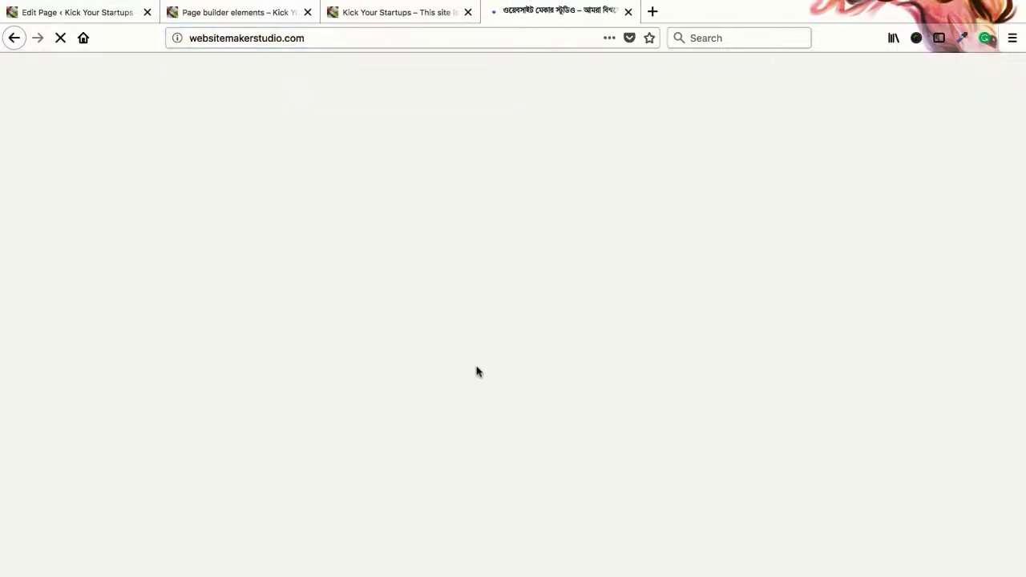
pyautogui.scroll(-15, 477, 370)
pyautogui.scroll(-5, 477, 371)
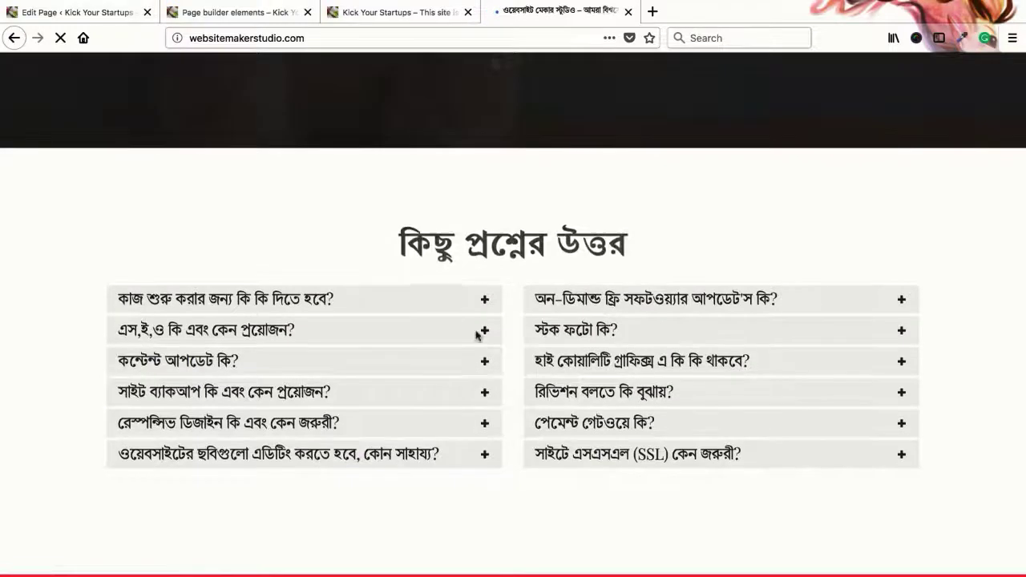
pyautogui.click(469, 304)
pyautogui.click(466, 307)
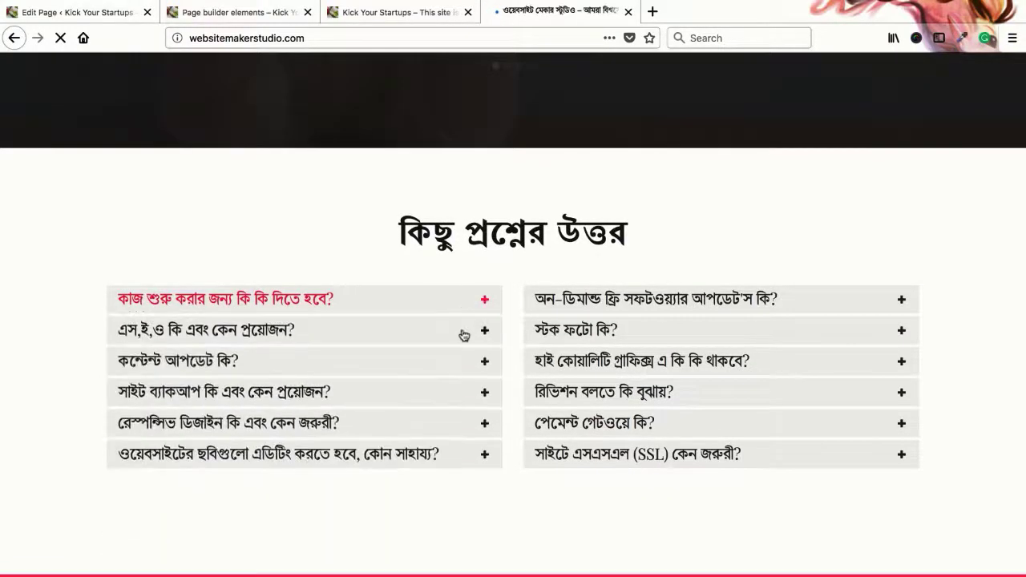
pyautogui.click(465, 332)
pyautogui.scroll(3, 382, 346)
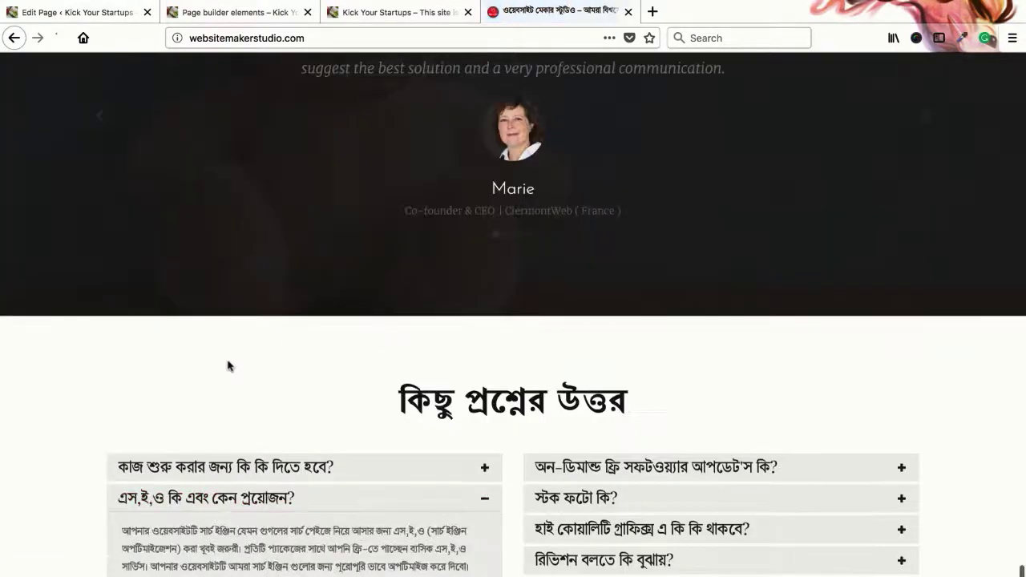
pyautogui.click(264, 501)
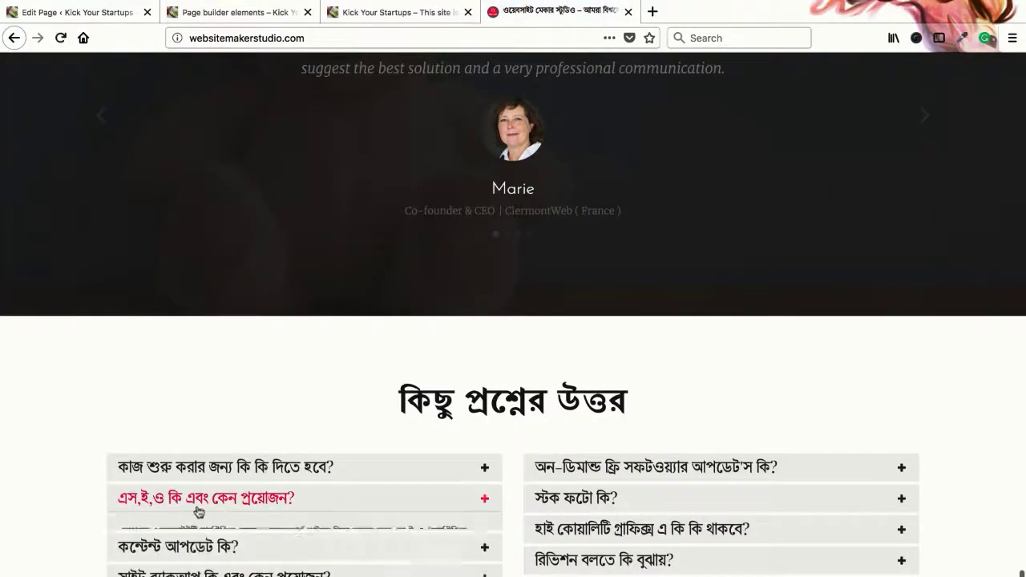
pyautogui.click(627, 11)
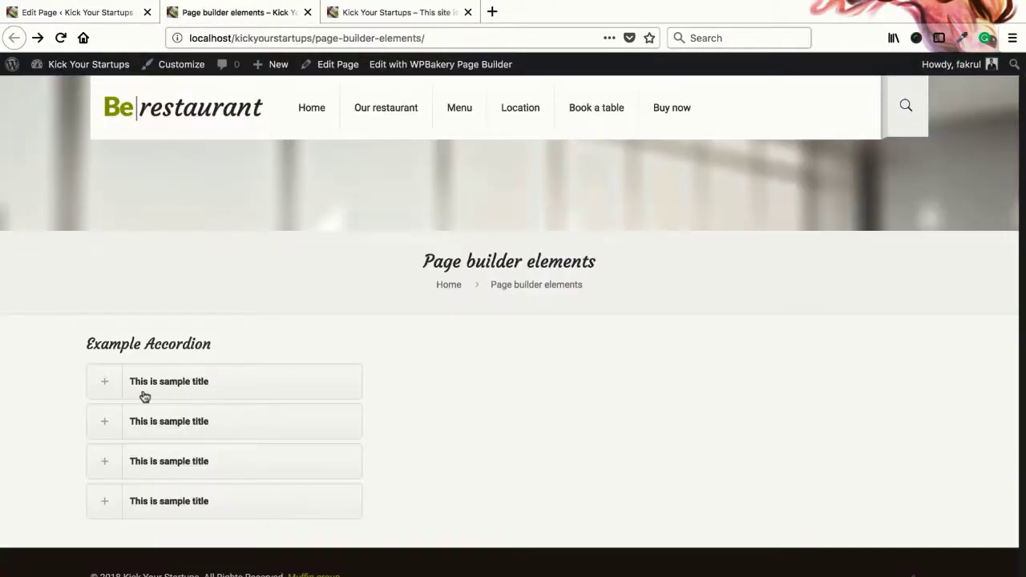
# - Reopen the Accordion item's settings in the page editor and reorder its tabs, moving the third and then the second to the front
pyautogui.click(124, 12)
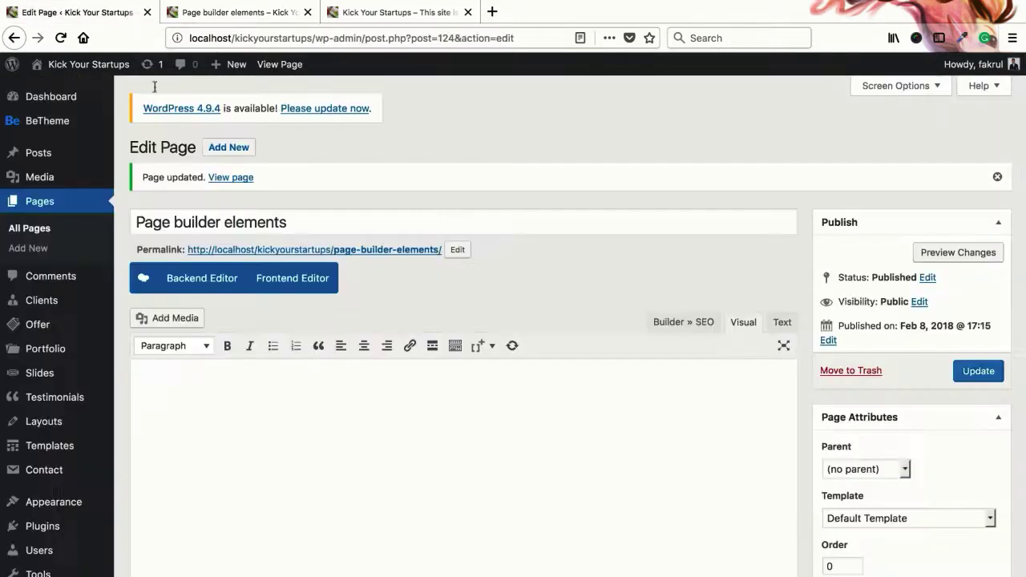
pyautogui.scroll(-15, 326, 377)
pyautogui.scroll(8, 326, 377)
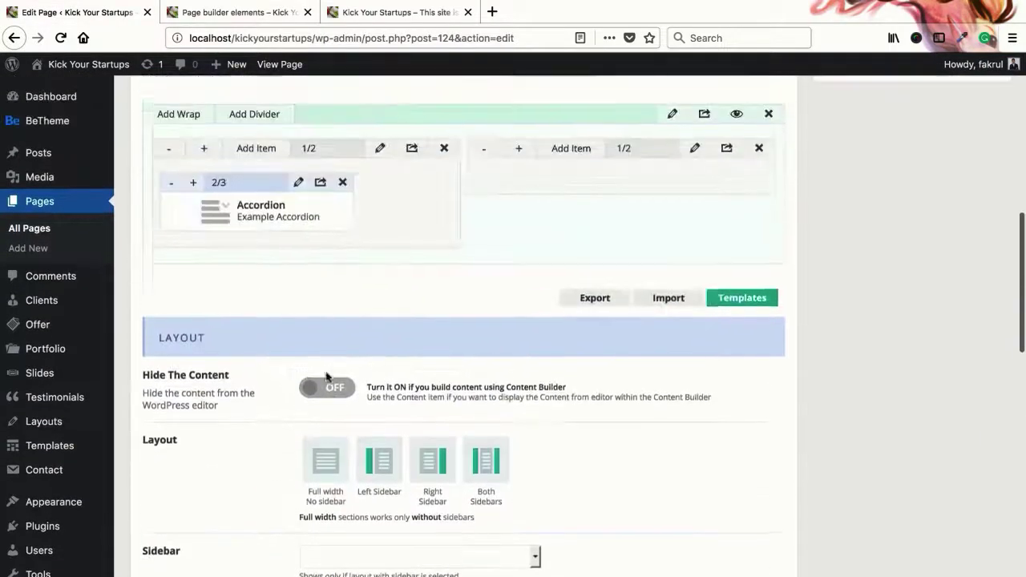
pyautogui.click(298, 229)
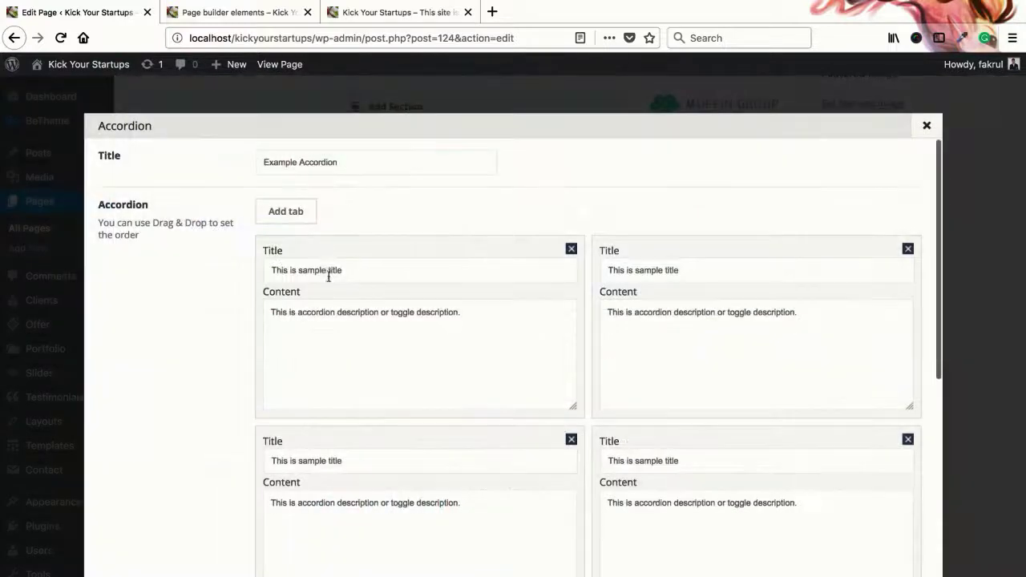
pyautogui.scroll(-5, 259, 270)
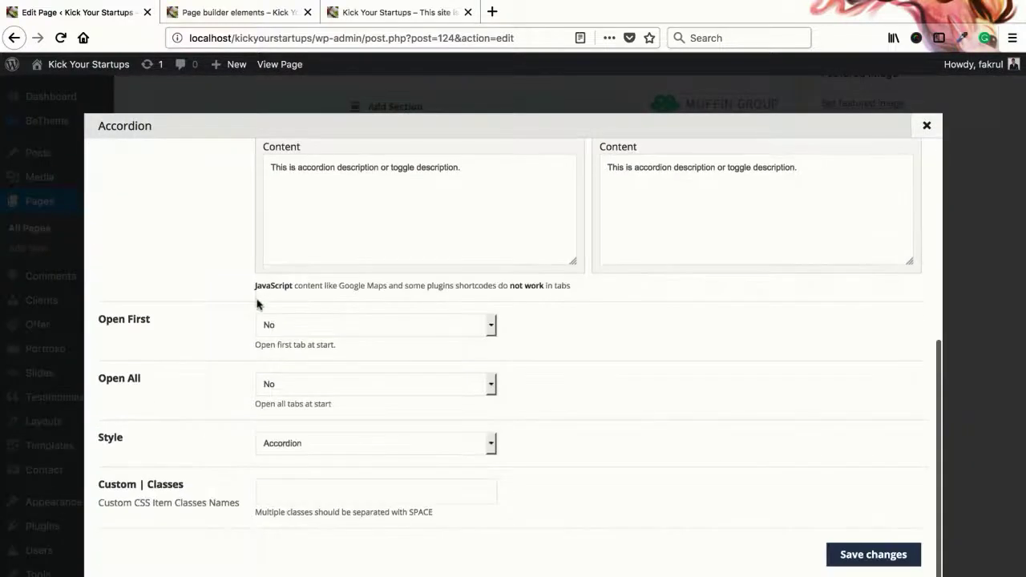
pyautogui.scroll(4, 259, 303)
pyautogui.moveTo(365, 381); pyautogui.dragTo(365, 176)
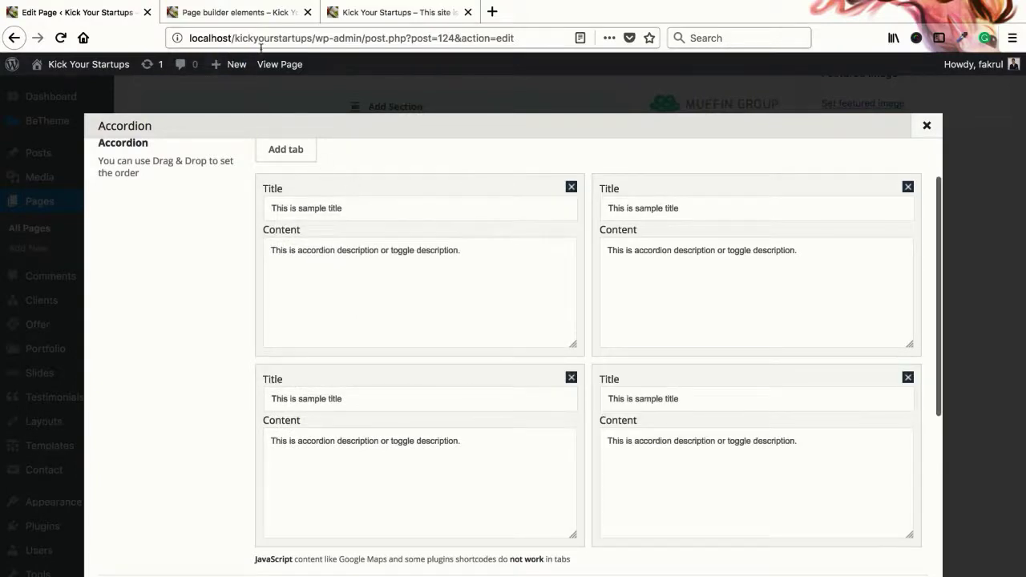
pyautogui.click(234, 12)
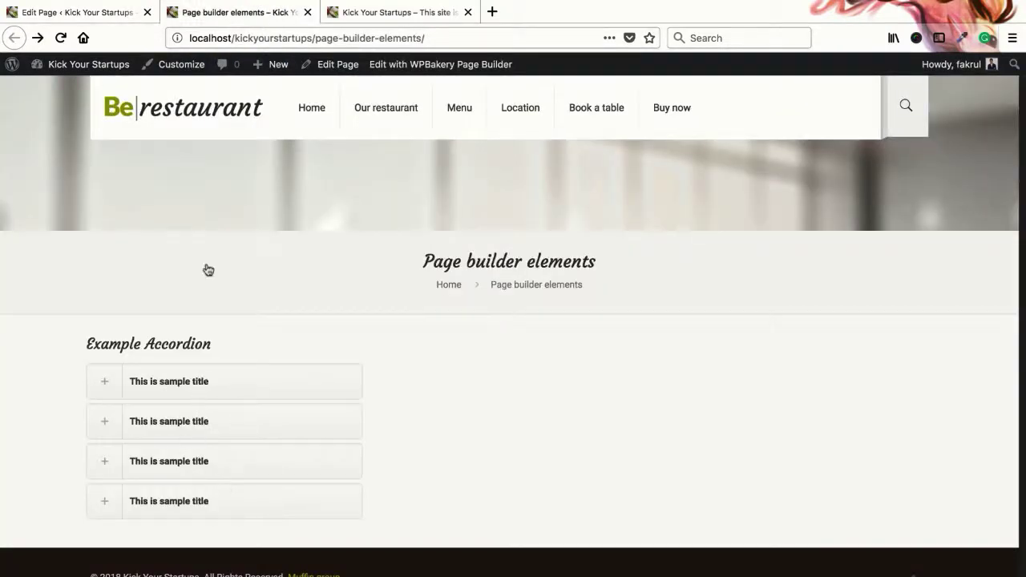
pyautogui.click(154, 13)
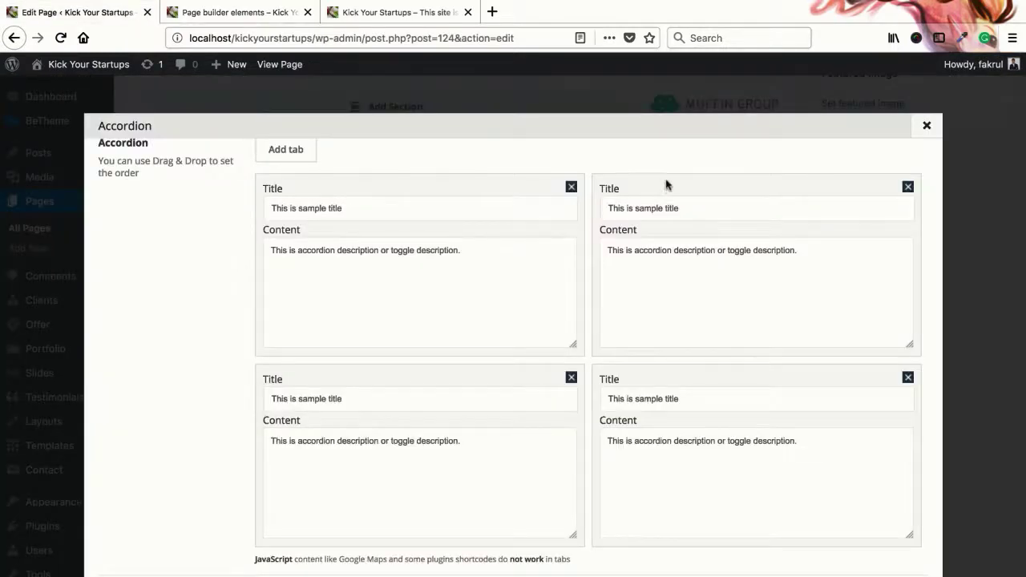
pyautogui.moveTo(665, 186); pyautogui.dragTo(329, 177)
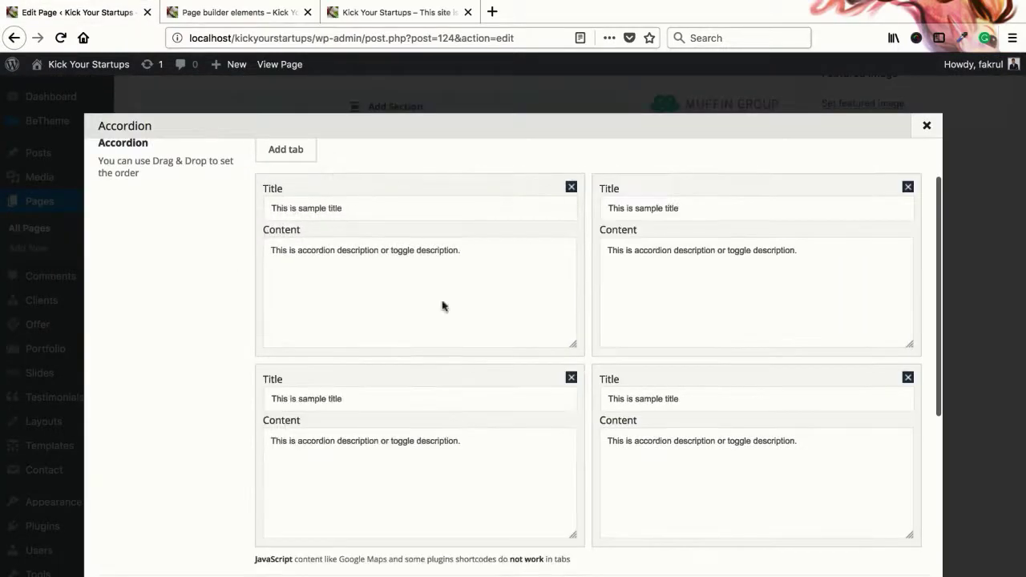
# - Set the Accordion item's Open First option to Yes
pyautogui.scroll(-5, 442, 306)
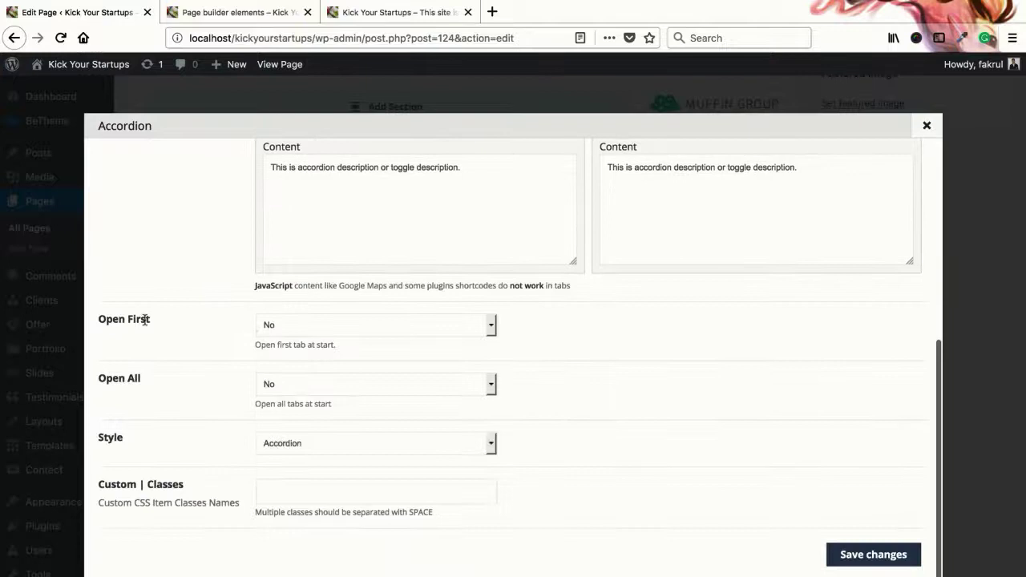
pyautogui.click(270, 324)
pyautogui.click(286, 332)
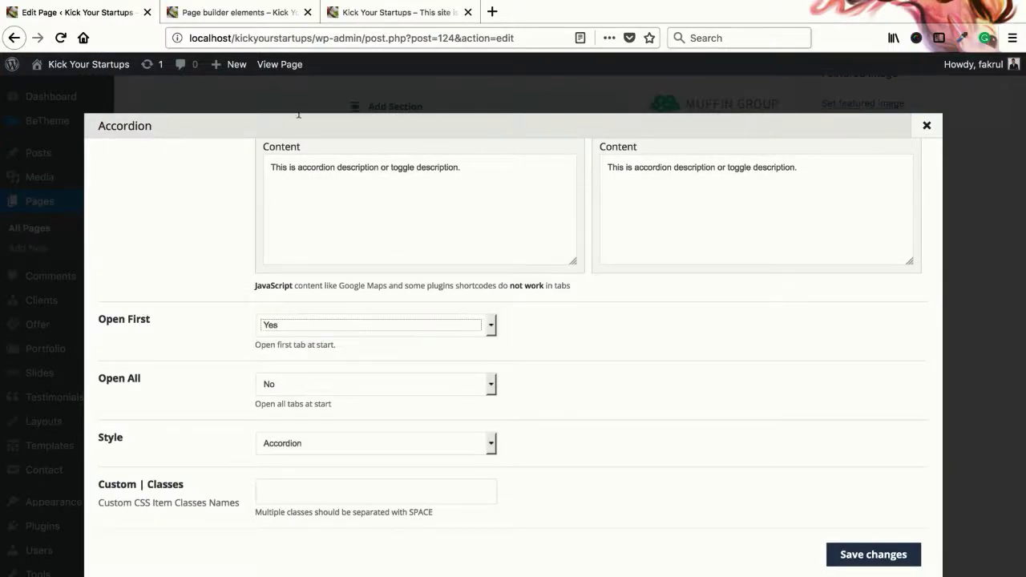
# - Expand the first accordion entry on the live page to illustrate the first tab being open at start
pyautogui.click(233, 15)
pyautogui.click(126, 385)
pyautogui.scroll(-1, 120, 394)
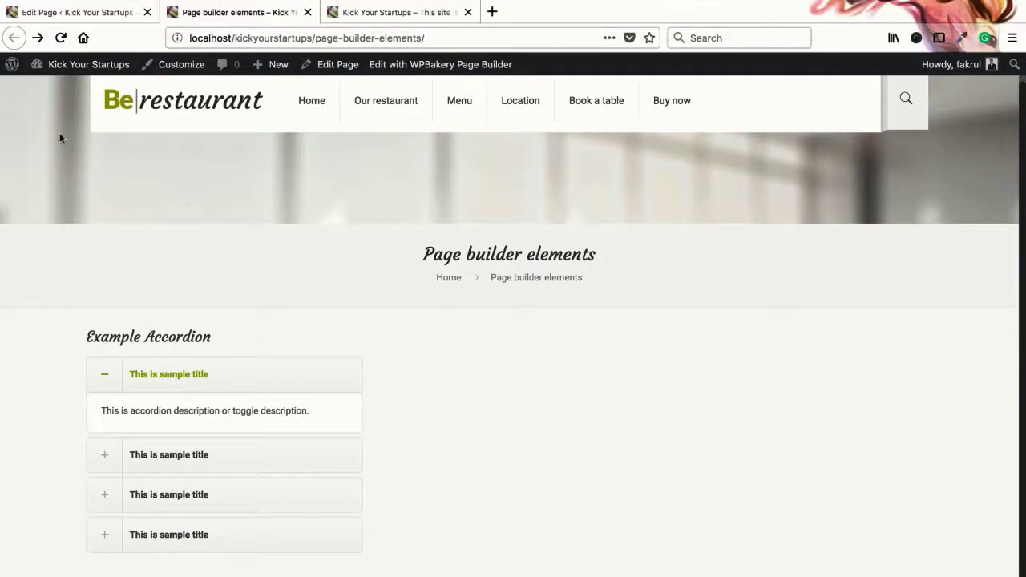
# - Back in the Accordion item's settings, set Open All to Yes
pyautogui.click(104, 12)
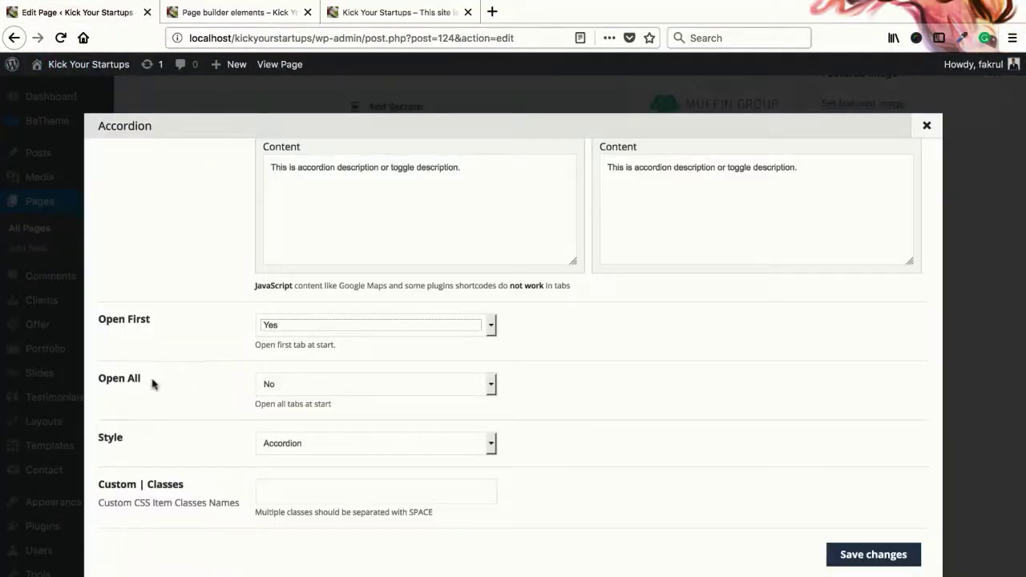
pyautogui.click(273, 384)
pyautogui.click(293, 392)
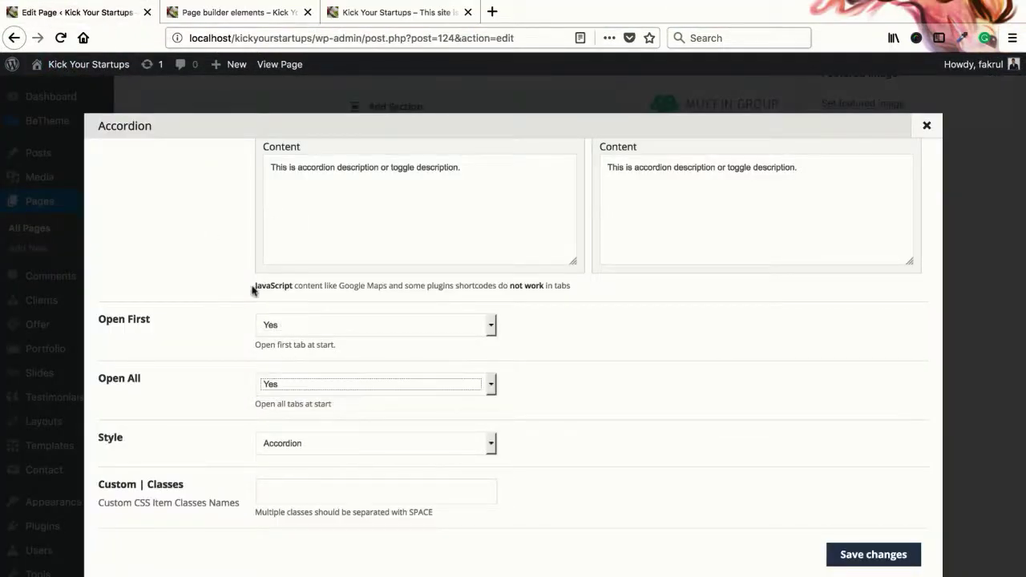
# - Compare the Accordion settings with the live page and collapse the first accordion entry there
pyautogui.click(238, 12)
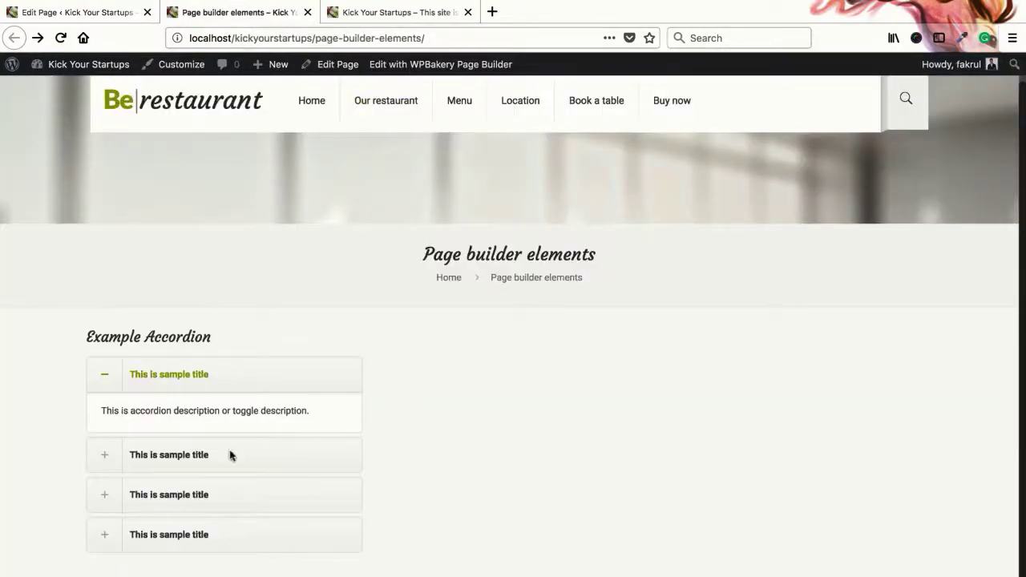
pyautogui.click(92, 13)
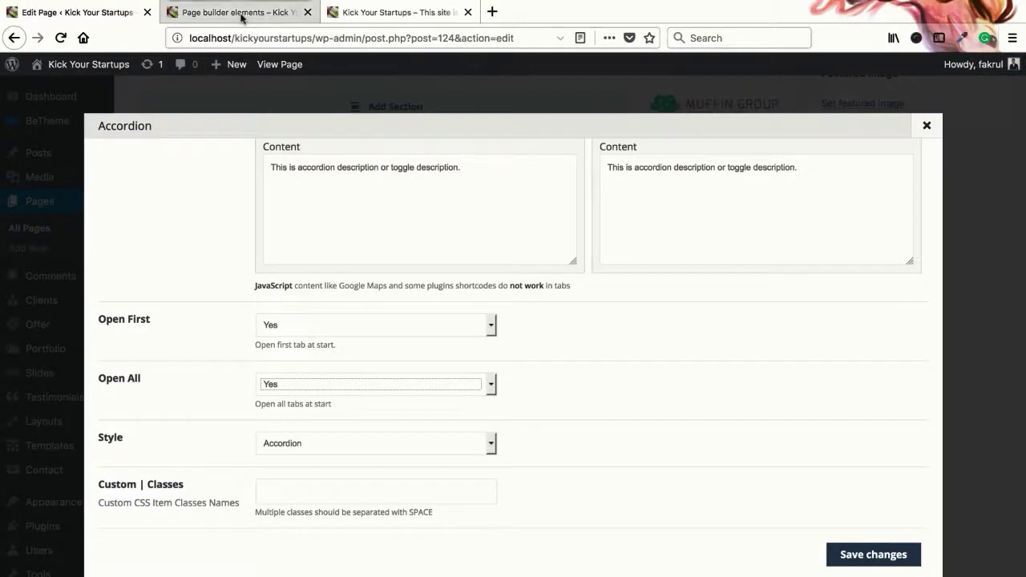
pyautogui.click(214, 14)
pyautogui.click(103, 376)
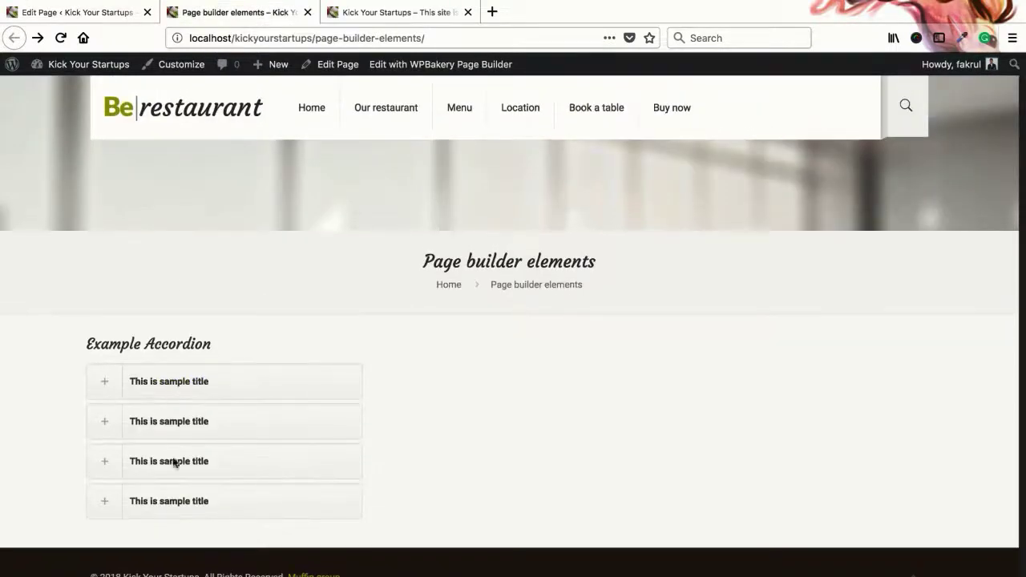
# - Keep the item's Style as Accordion after viewing the alternatives, save the Accordion settings, and update the page
pyautogui.click(157, 18)
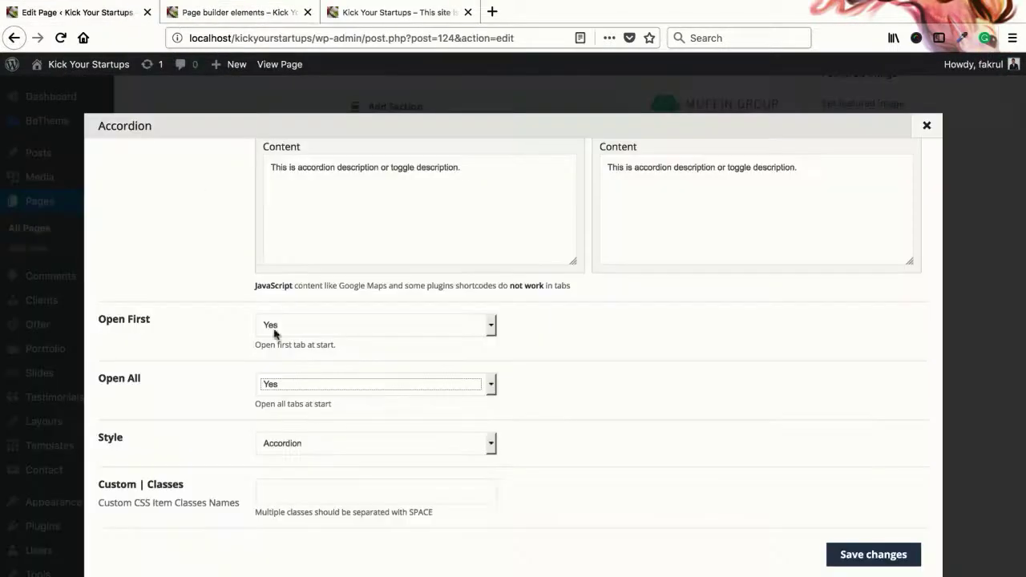
pyautogui.click(280, 454)
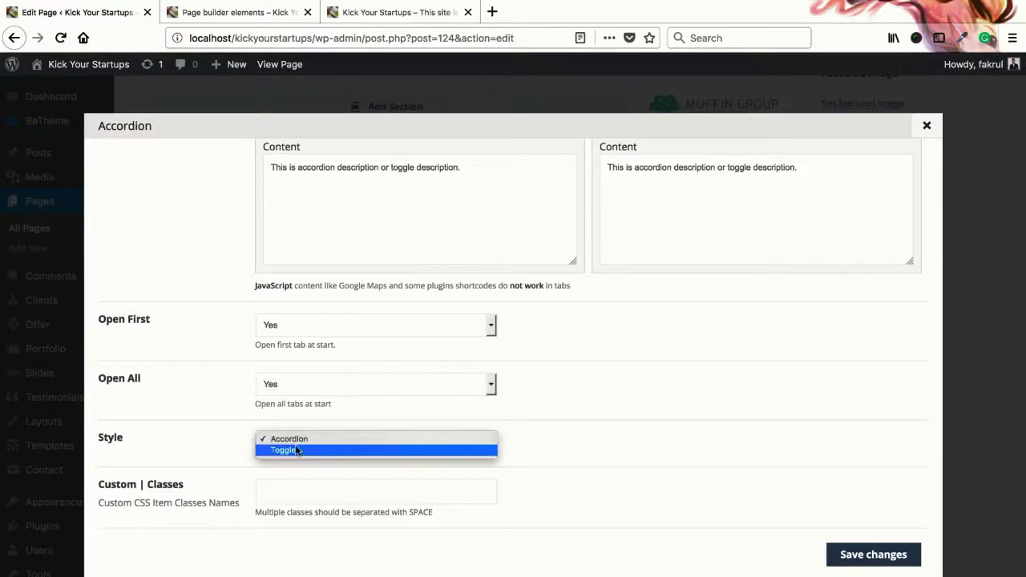
pyautogui.click(227, 450)
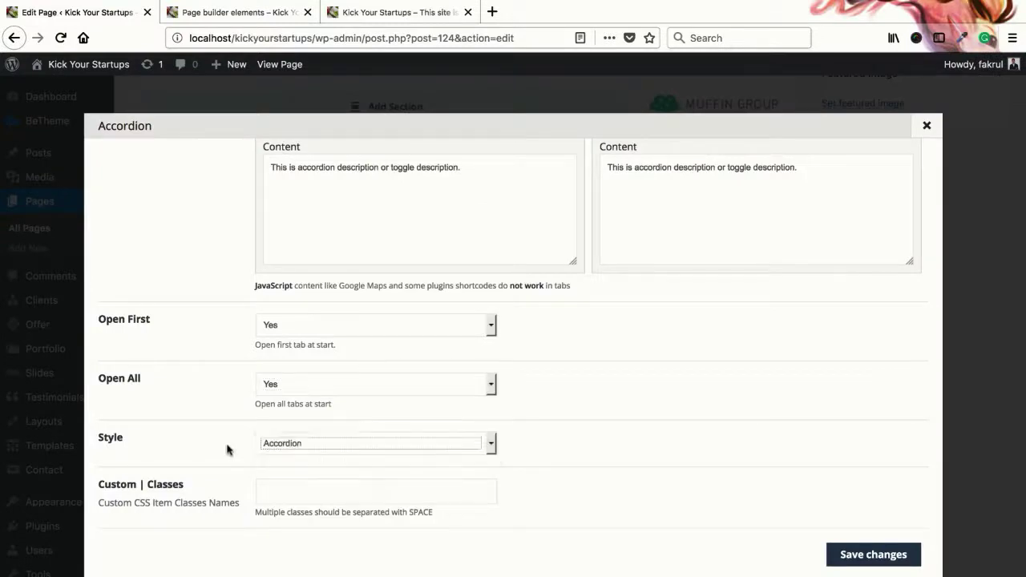
pyautogui.click(862, 554)
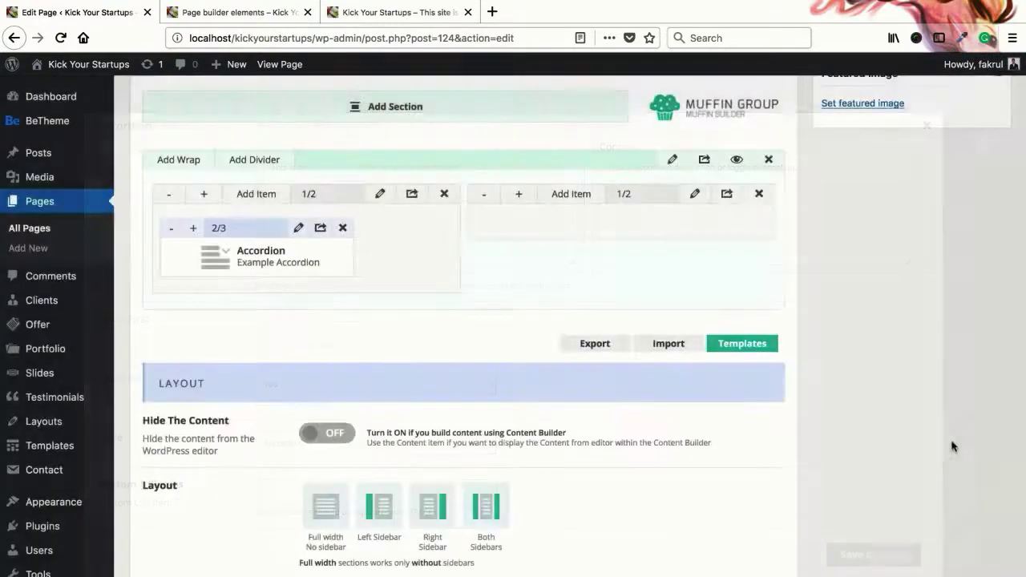
pyautogui.scroll(10, 951, 432)
pyautogui.click(978, 370)
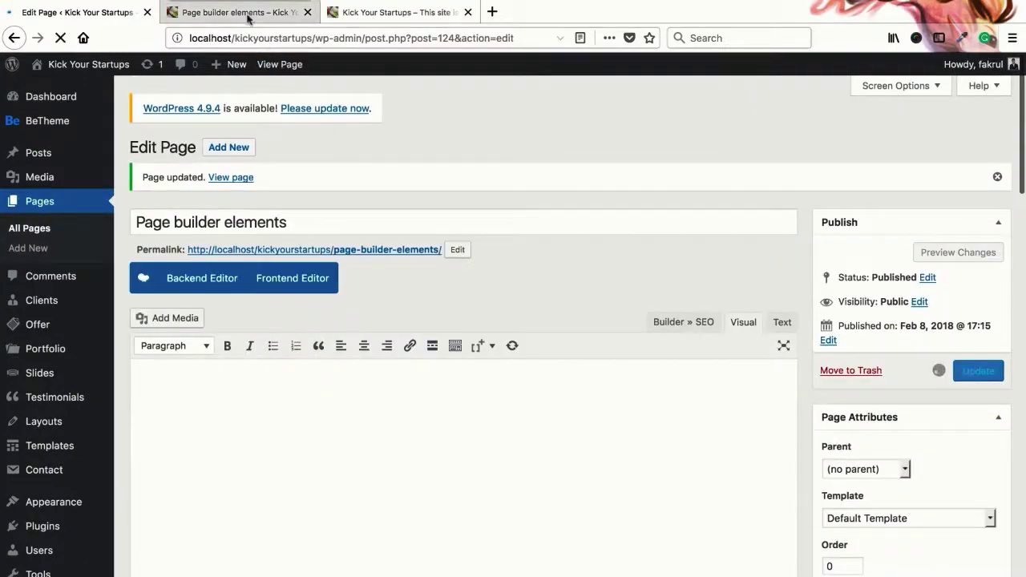
# - Reload the live page, check how all accordion entries start, and return to the page editor
pyautogui.click(247, 15)
pyautogui.rightClick(252, 14)
pyautogui.click(277, 17)
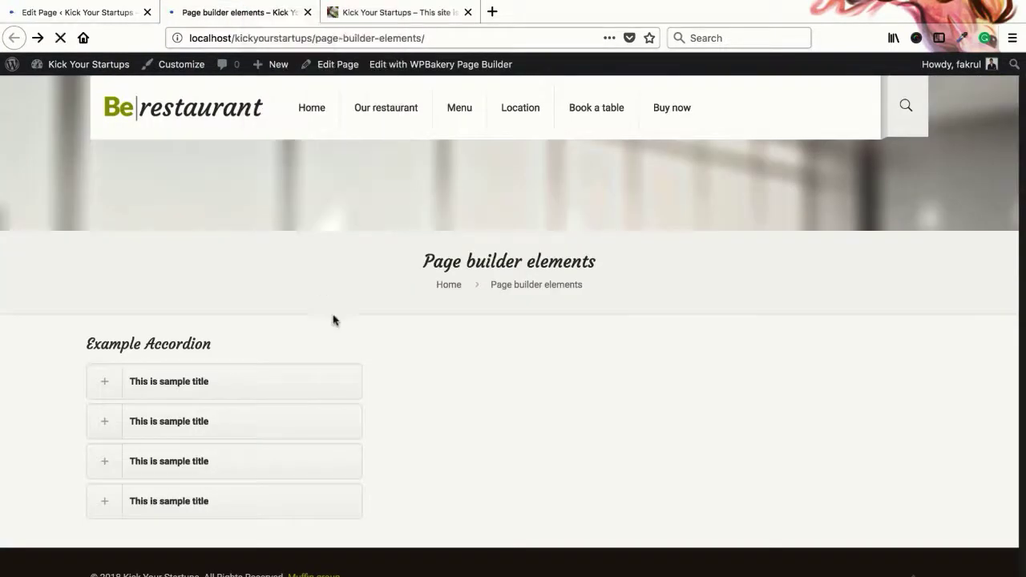
pyautogui.scroll(-3, 340, 320)
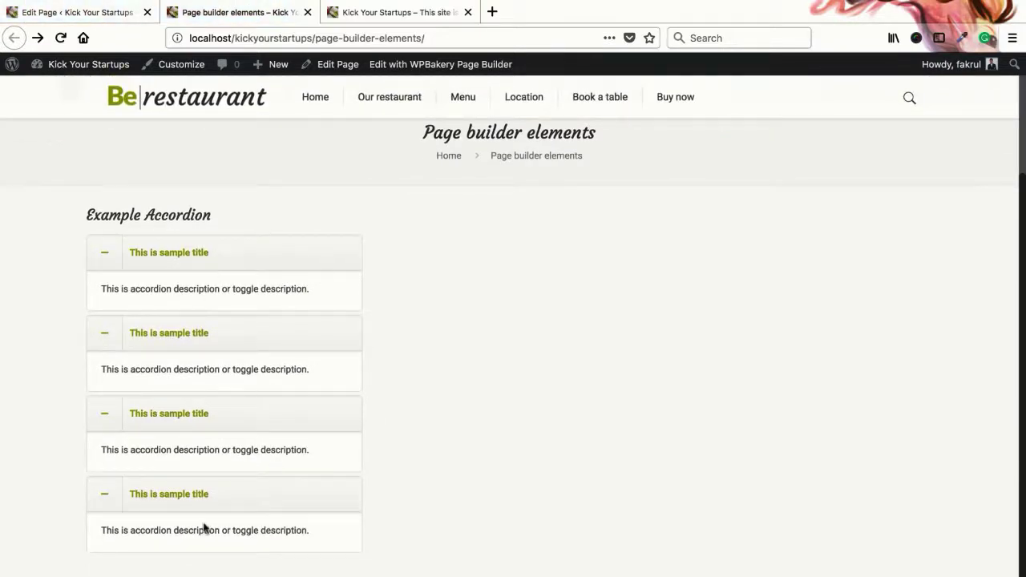
pyautogui.click(96, 17)
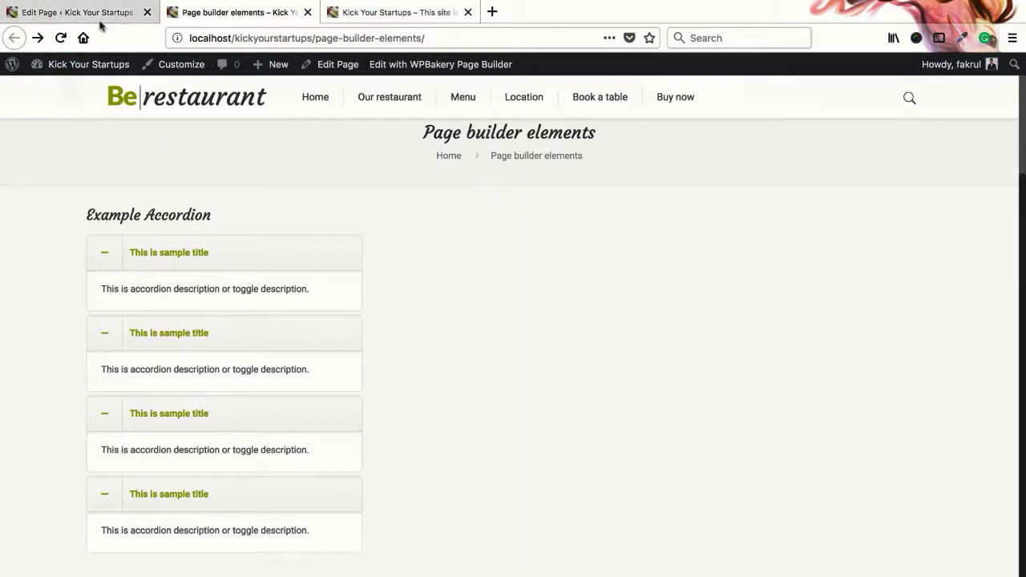
# - Open the Example Accordion item's settings in the page editor and set Open All to No
pyautogui.scroll(-5, 327, 368)
pyautogui.scroll(-10, 323, 366)
pyautogui.scroll(8, 323, 366)
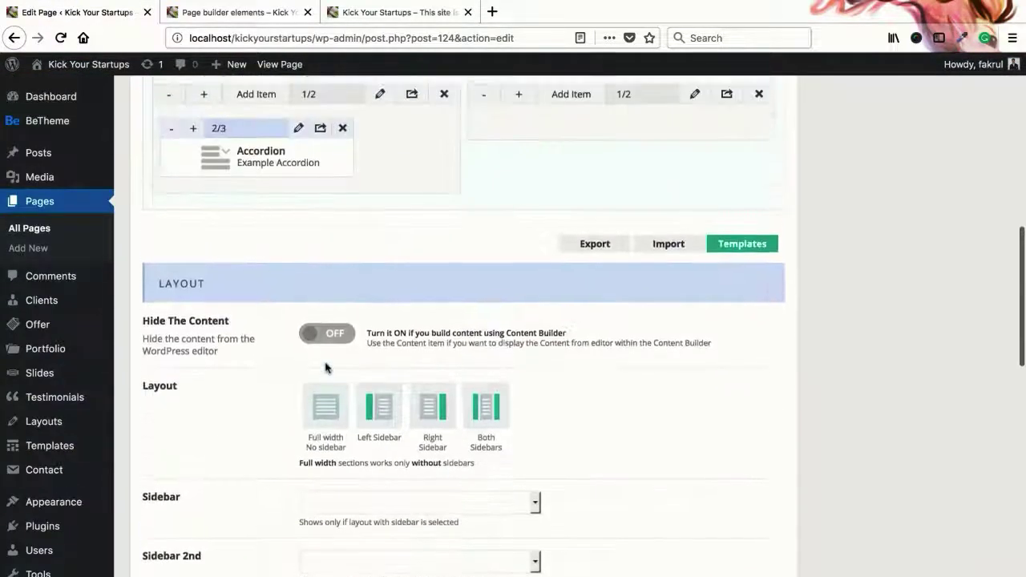
pyautogui.click(300, 313)
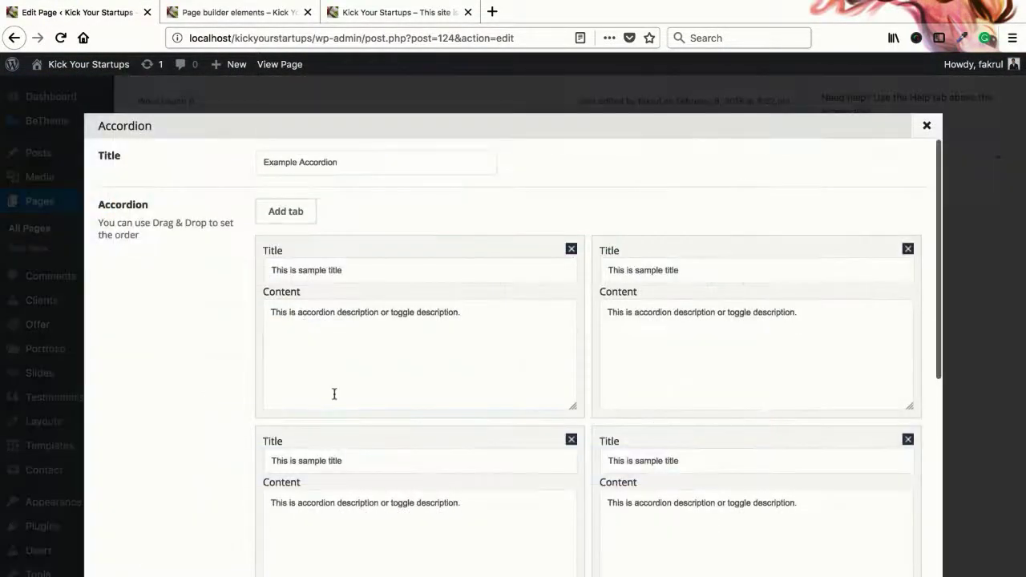
pyautogui.scroll(-5, 334, 393)
pyautogui.click(277, 395)
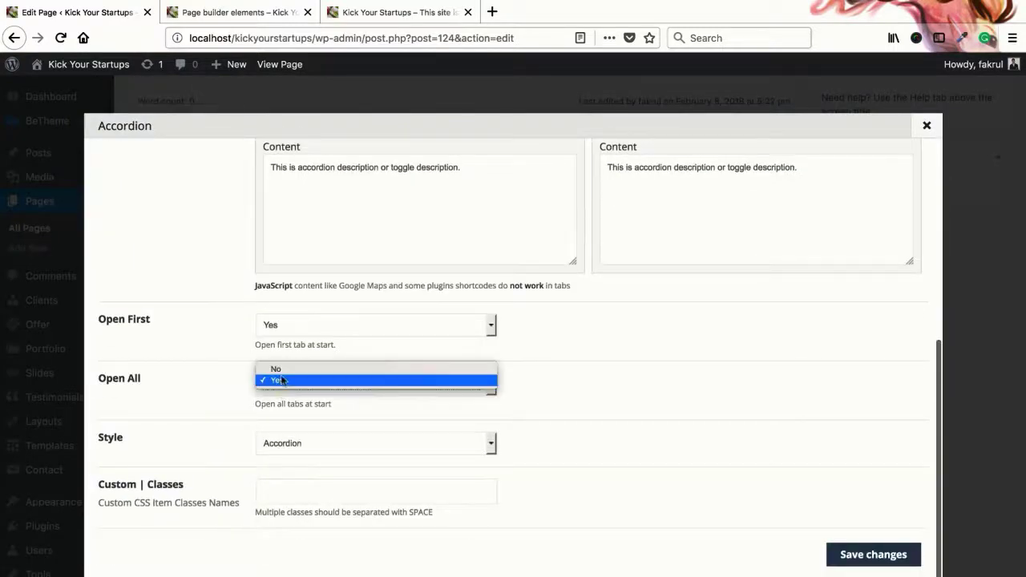
pyautogui.click(267, 391)
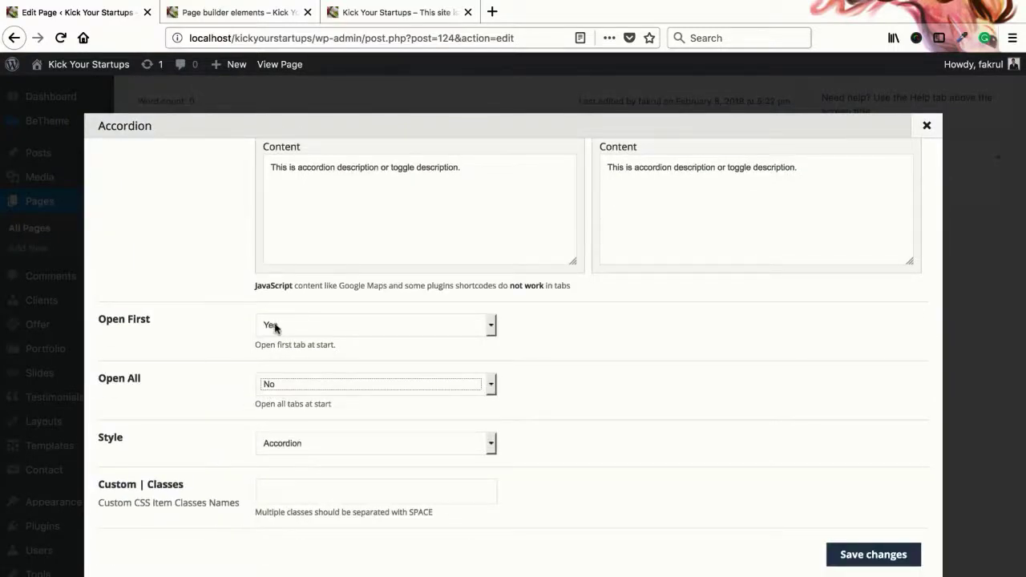
# - Check the accordion on the live page and set Open First to No in the Accordion settings
pyautogui.click(207, 11)
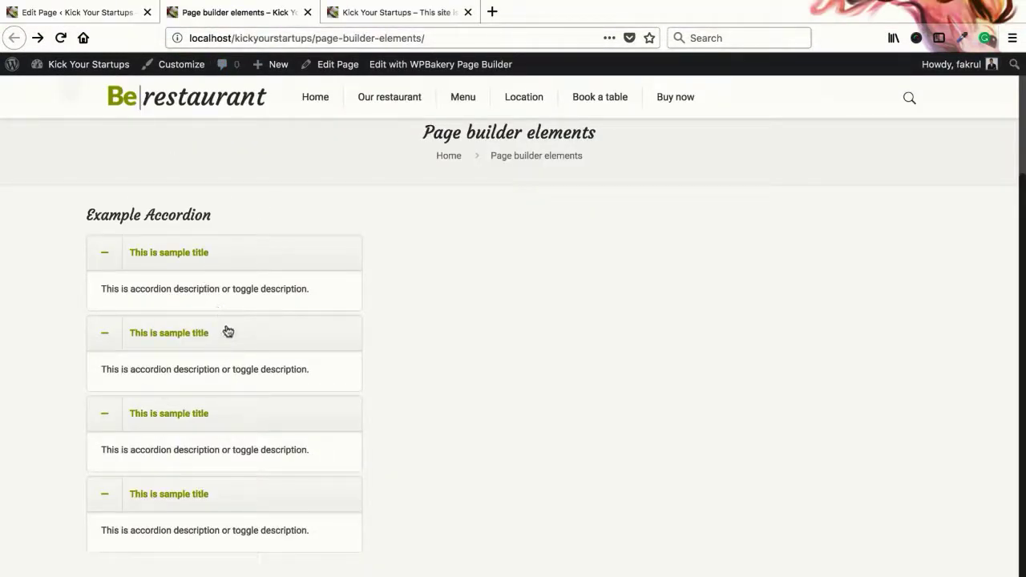
pyautogui.click(91, 13)
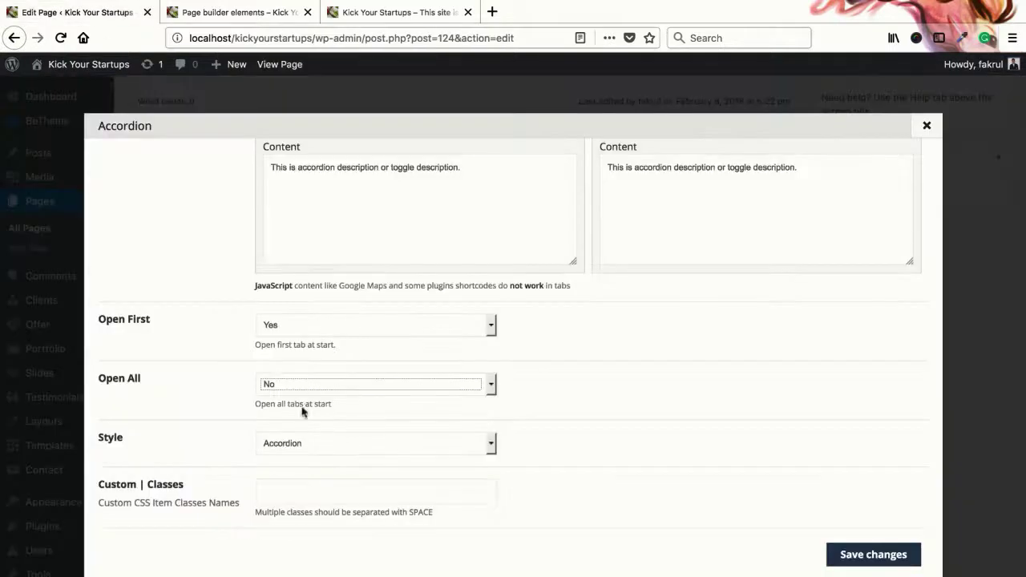
pyautogui.click(292, 327)
pyautogui.click(291, 311)
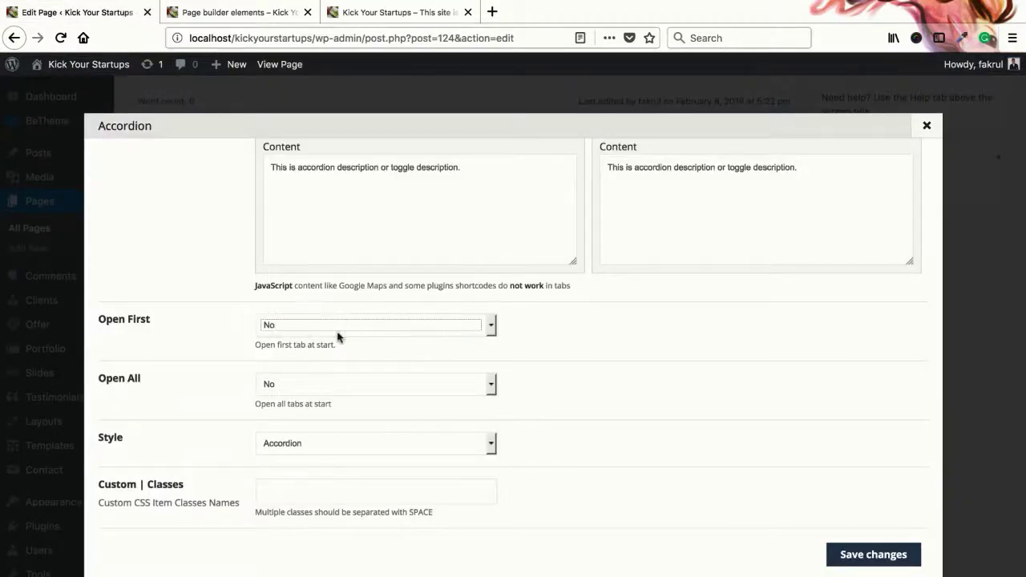
# - Set the Accordion's Style to Toggle and save the change to the page
pyautogui.click(305, 441)
pyautogui.click(296, 451)
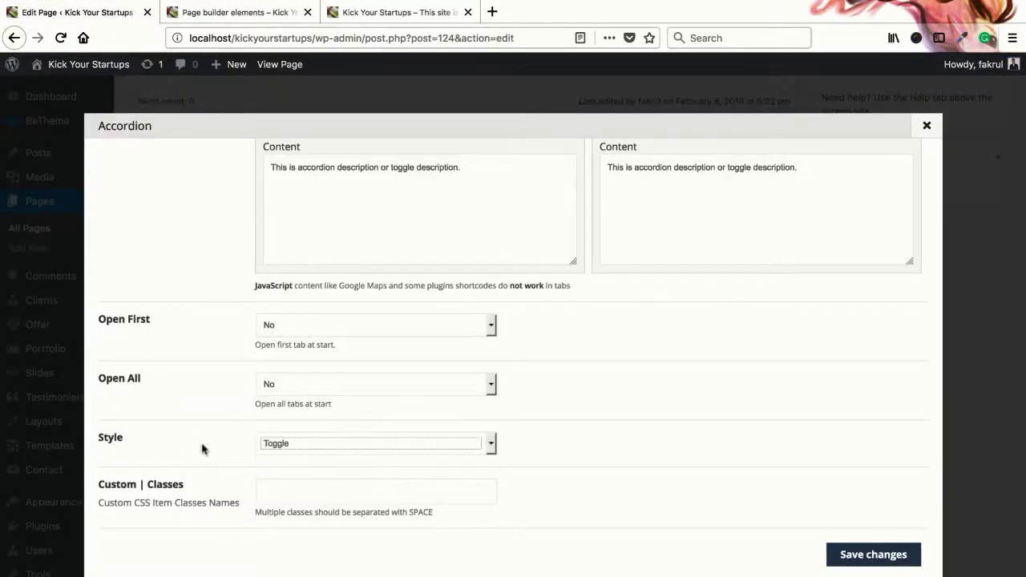
pyautogui.click(833, 553)
pyautogui.scroll(10, 864, 529)
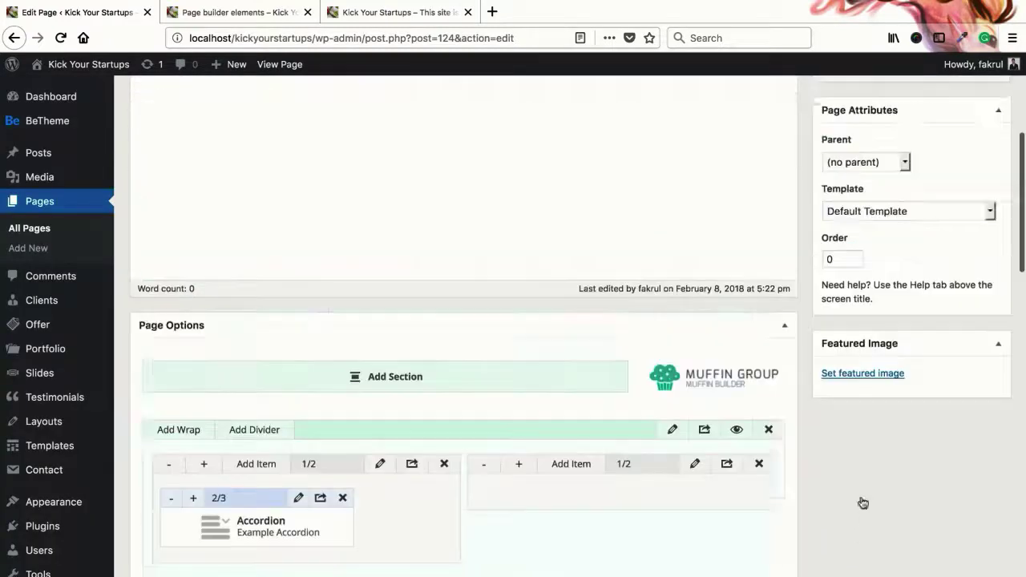
pyautogui.click(973, 371)
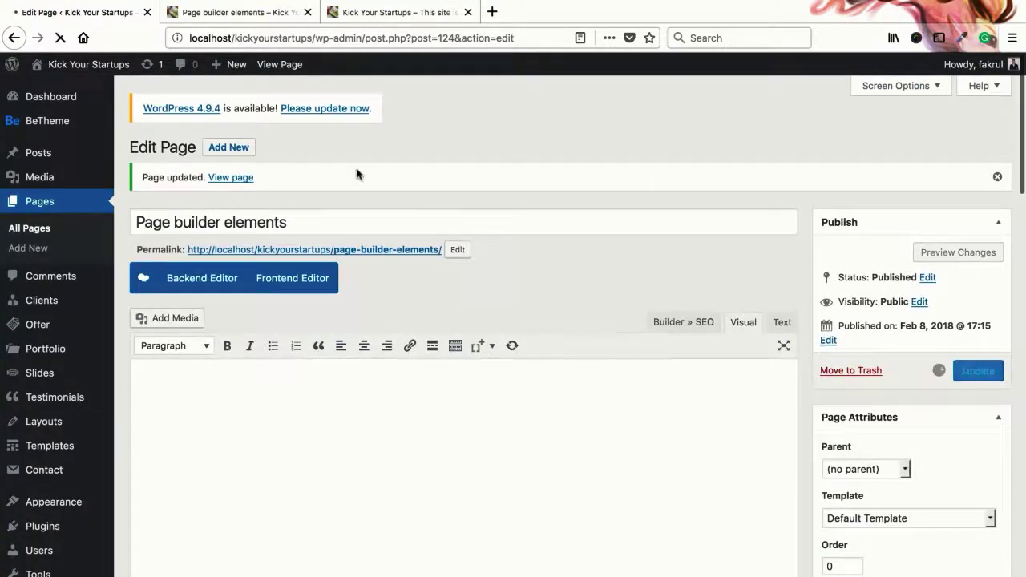
# - Reload the live page and test the Toggle style by expanding the accordion's second, third and fourth entries together
pyautogui.click(245, 15)
pyautogui.rightClick(245, 14)
pyautogui.click(266, 19)
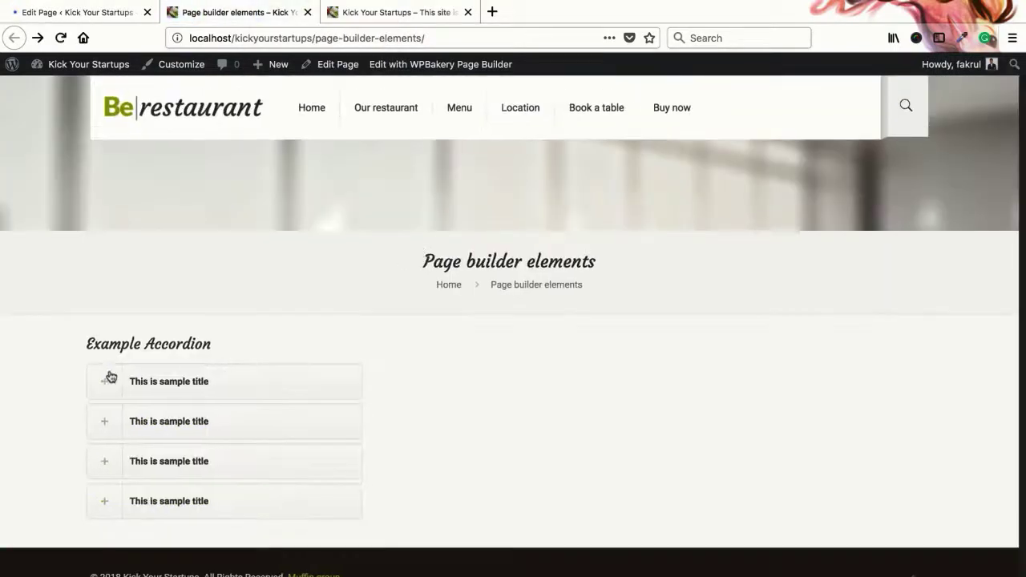
pyautogui.click(105, 381)
pyautogui.click(104, 382)
pyautogui.click(102, 422)
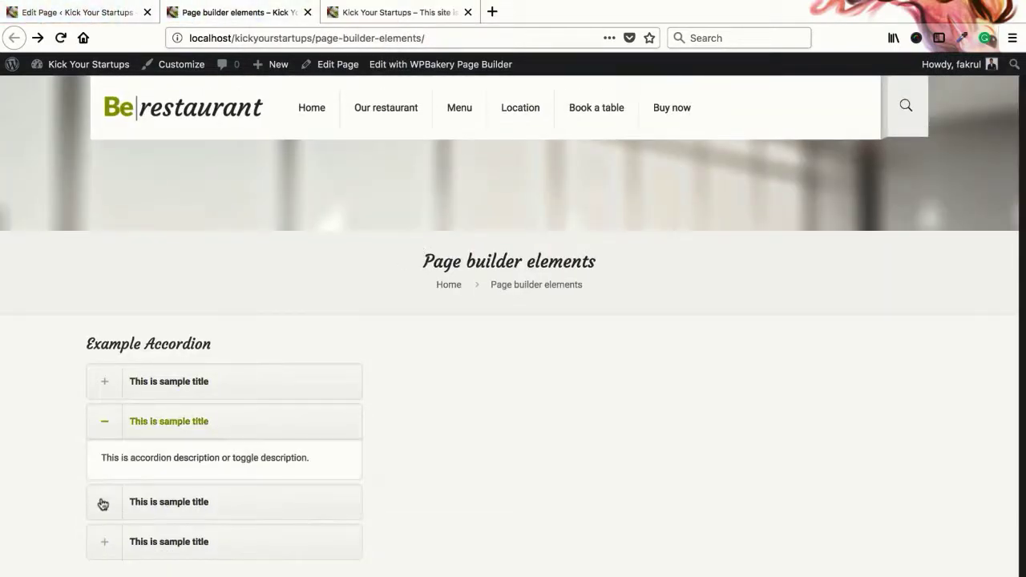
pyautogui.click(101, 502)
pyautogui.scroll(-1, 108, 485)
pyautogui.click(102, 533)
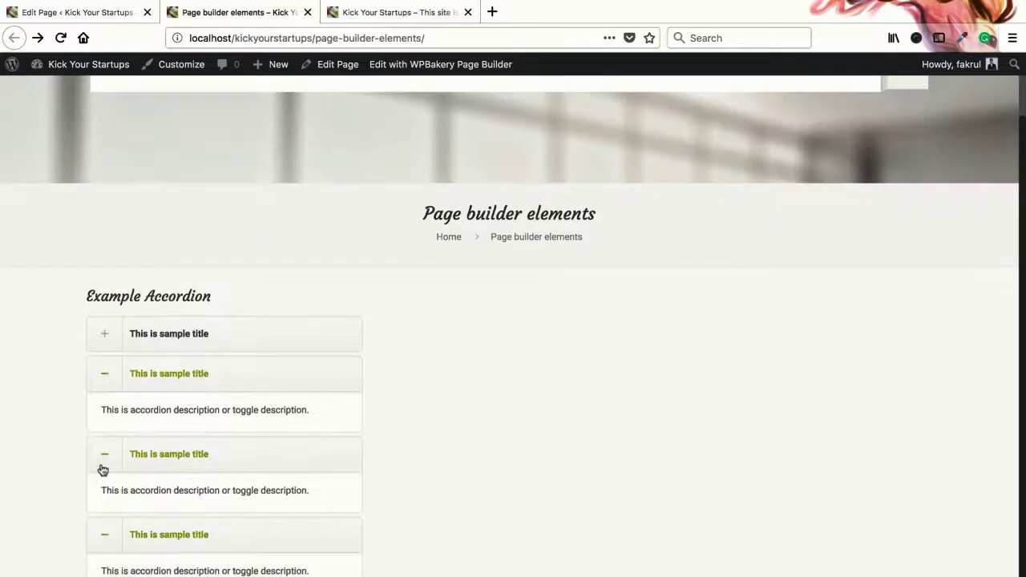
# - Collapse all the open accordion entries on the live page and expand the first and second ones again
pyautogui.click(101, 463)
pyautogui.click(105, 377)
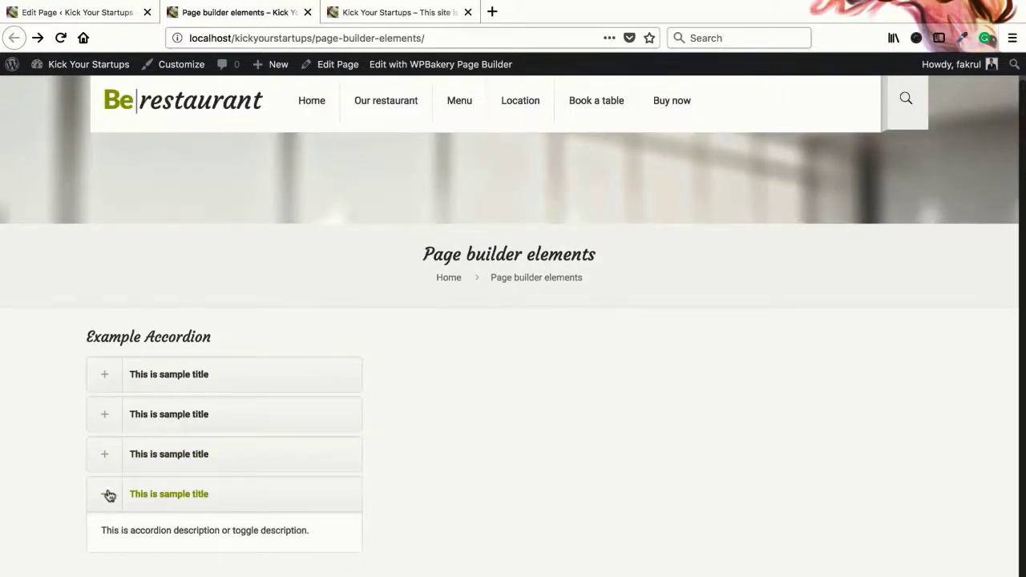
pyautogui.click(105, 494)
pyautogui.click(104, 392)
pyautogui.click(105, 391)
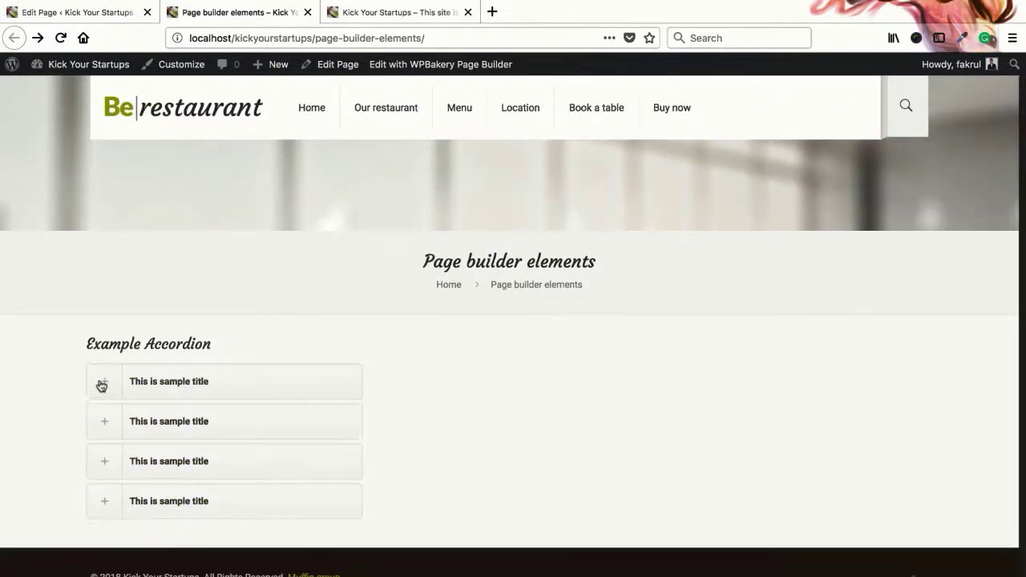
pyautogui.click(98, 390)
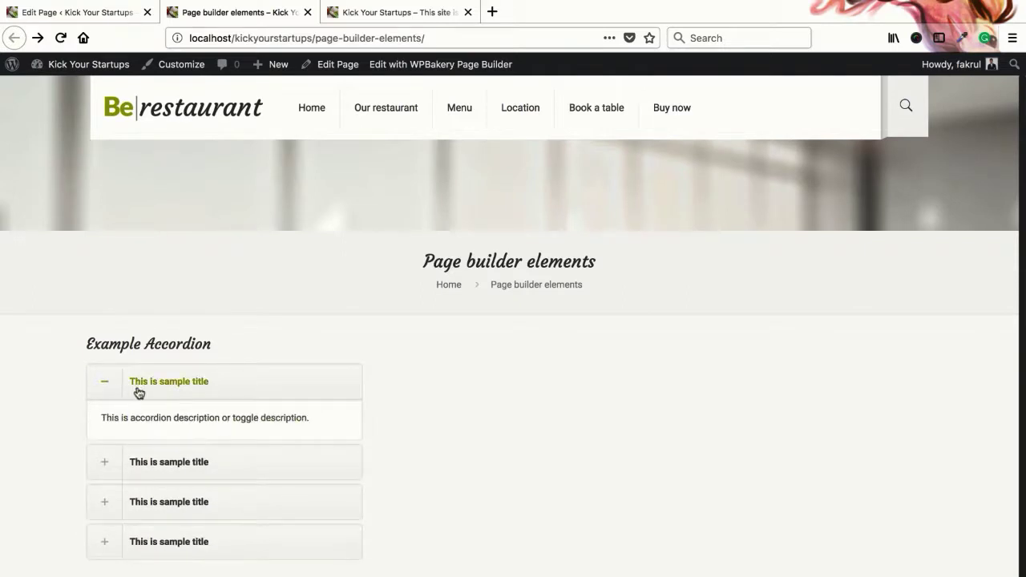
pyautogui.click(105, 455)
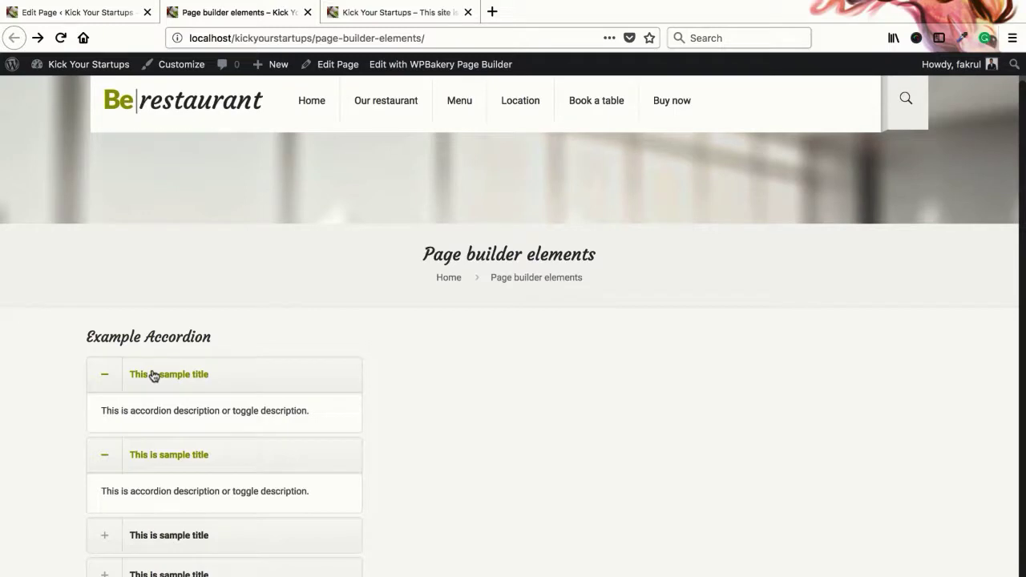
# - Return to the page editor, reopen the Example Accordion item's settings and set its Style to Accordion
pyautogui.click(76, 12)
pyautogui.scroll(-20, 355, 368)
pyautogui.scroll(10, 355, 368)
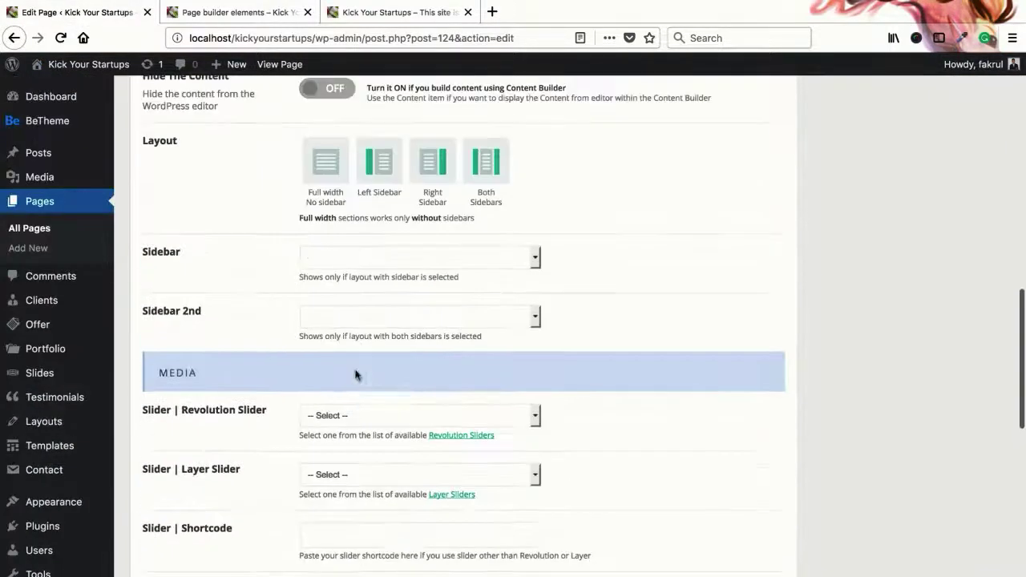
pyautogui.scroll(1, 355, 375)
pyautogui.click(294, 225)
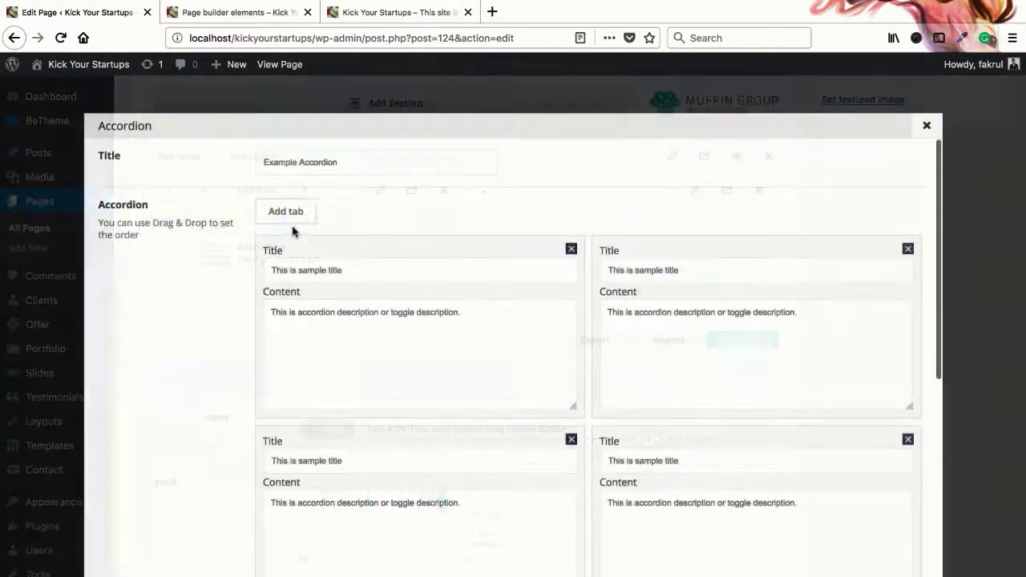
pyautogui.scroll(-8, 317, 320)
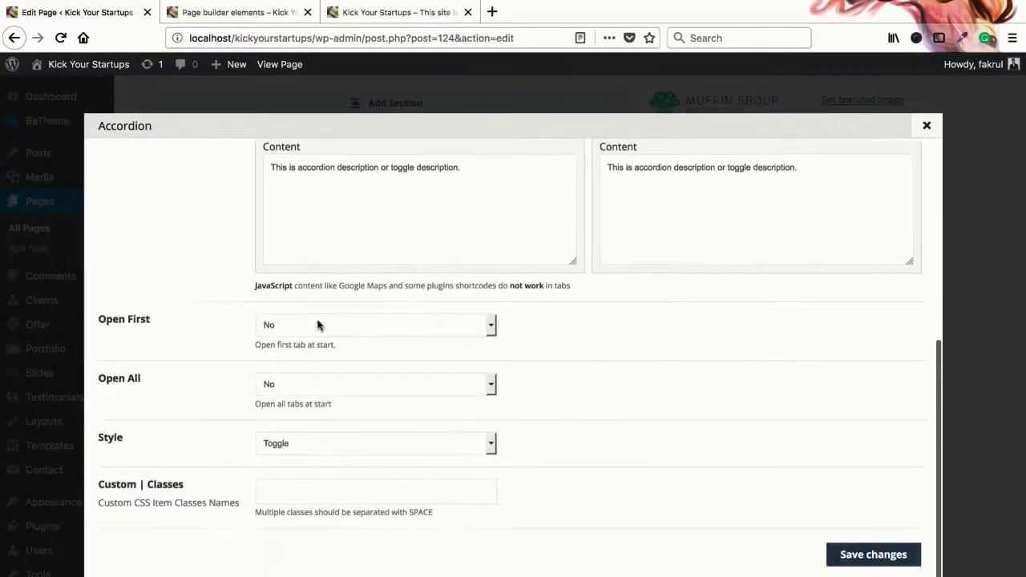
pyautogui.click(293, 448)
pyautogui.click(293, 426)
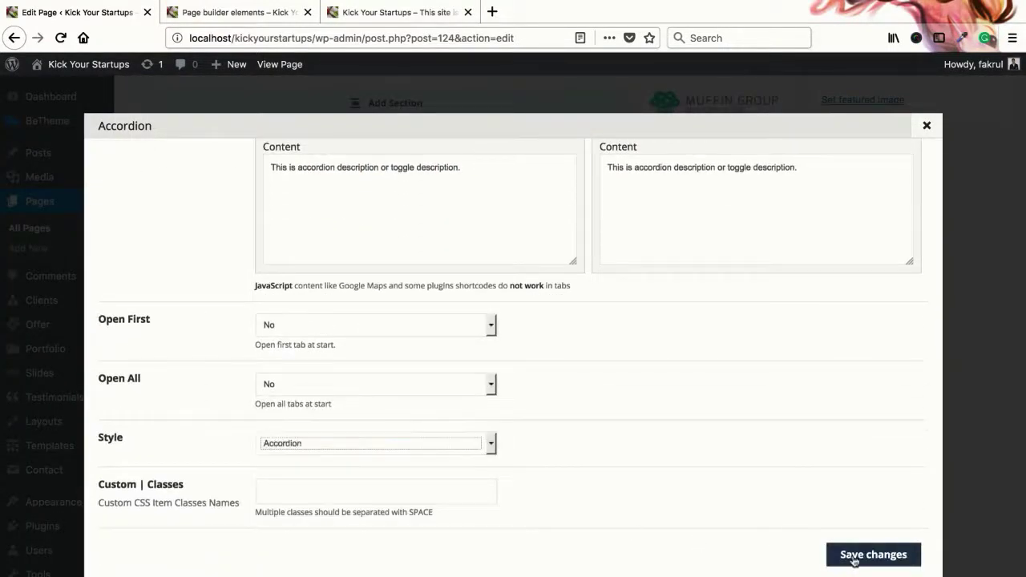
# - Save the Accordion item's settings and update the page
pyautogui.click(852, 555)
pyautogui.scroll(5, 882, 449)
pyautogui.click(965, 371)
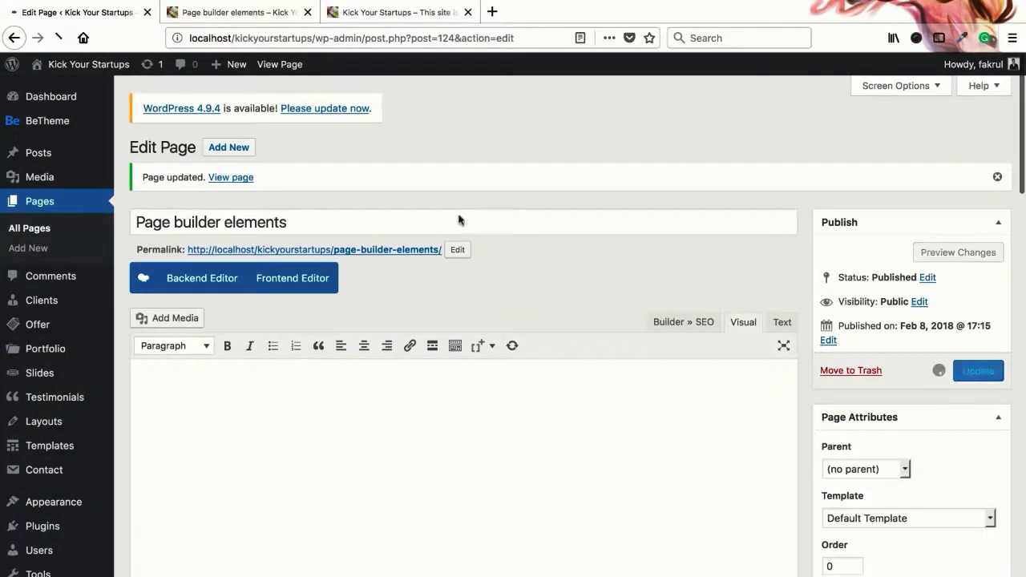
# - Reload the live page and test the Accordion style by opening the first three entries one after another
pyautogui.click(230, 13)
pyautogui.rightClick(231, 14)
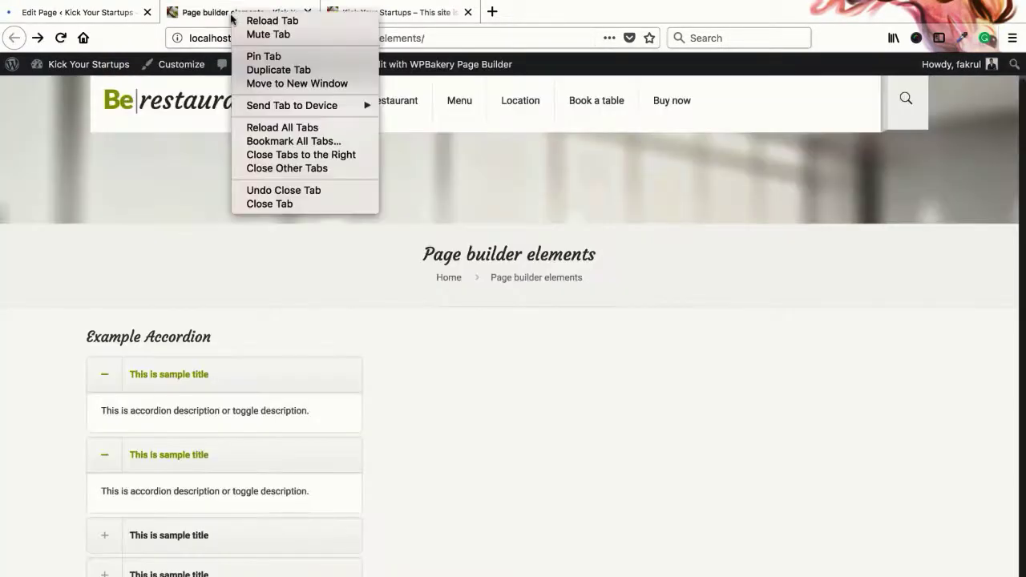
pyautogui.press('Return')
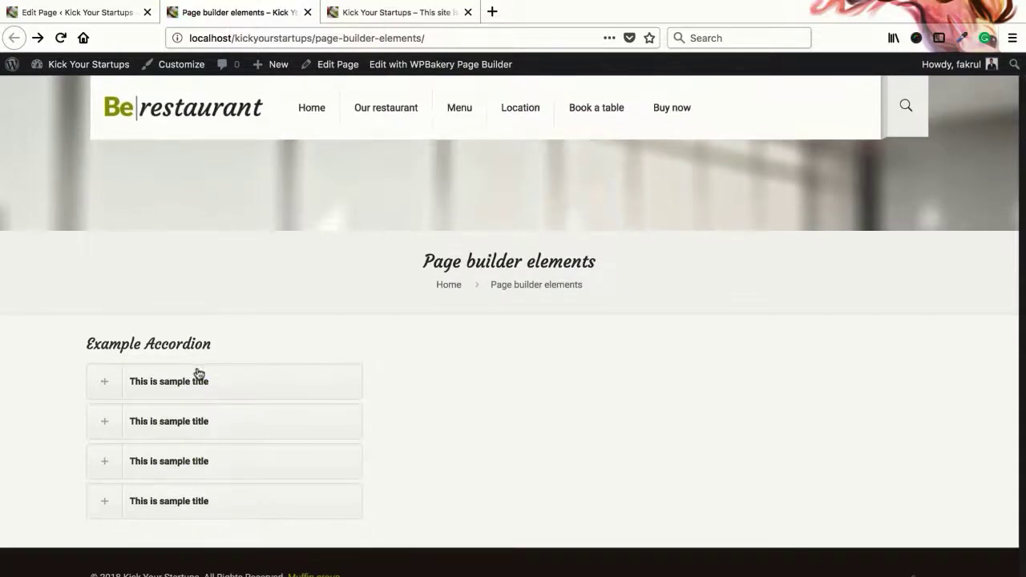
pyautogui.click(113, 392)
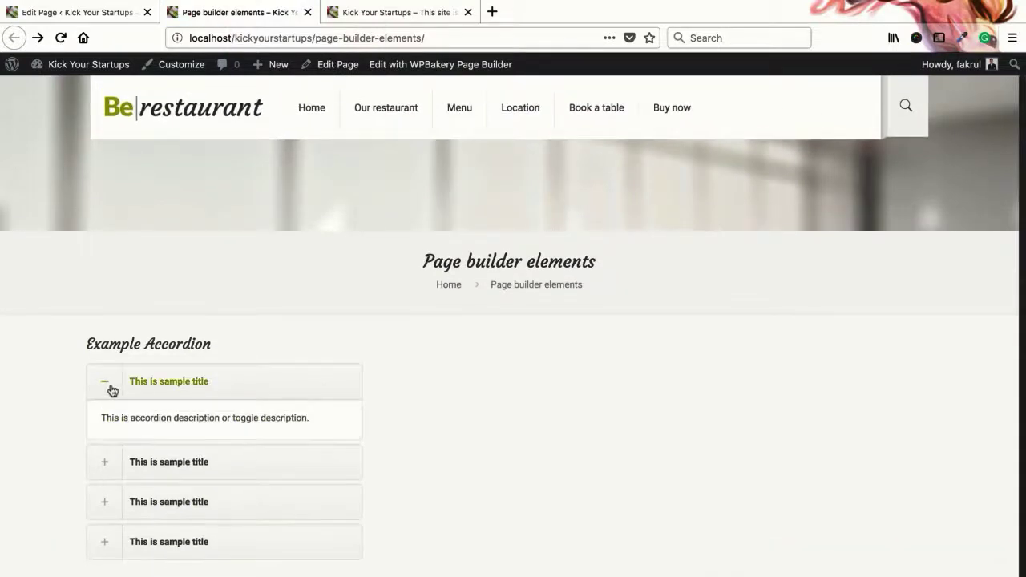
pyautogui.scroll(-1, 107, 404)
pyautogui.click(107, 458)
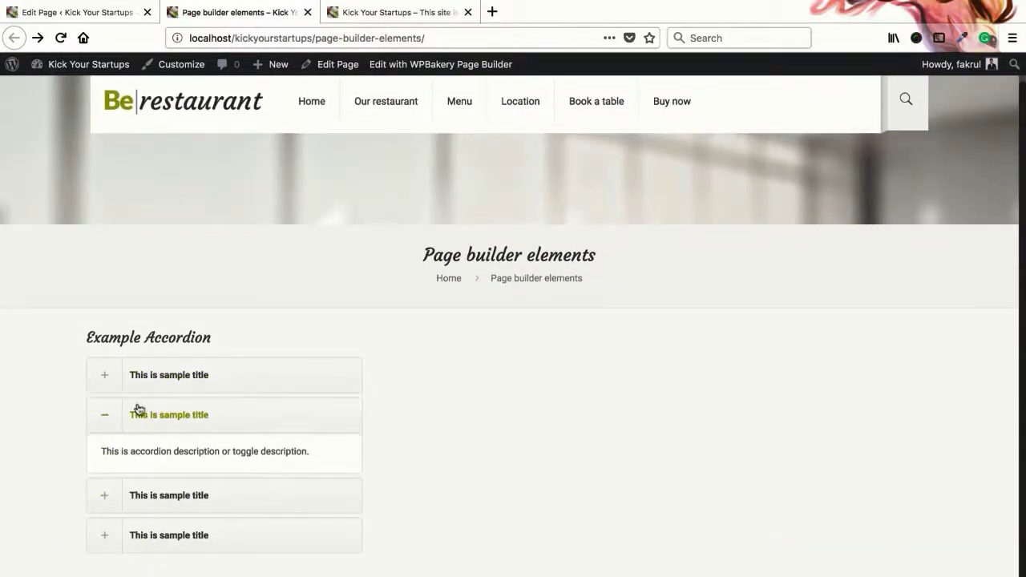
pyautogui.click(109, 496)
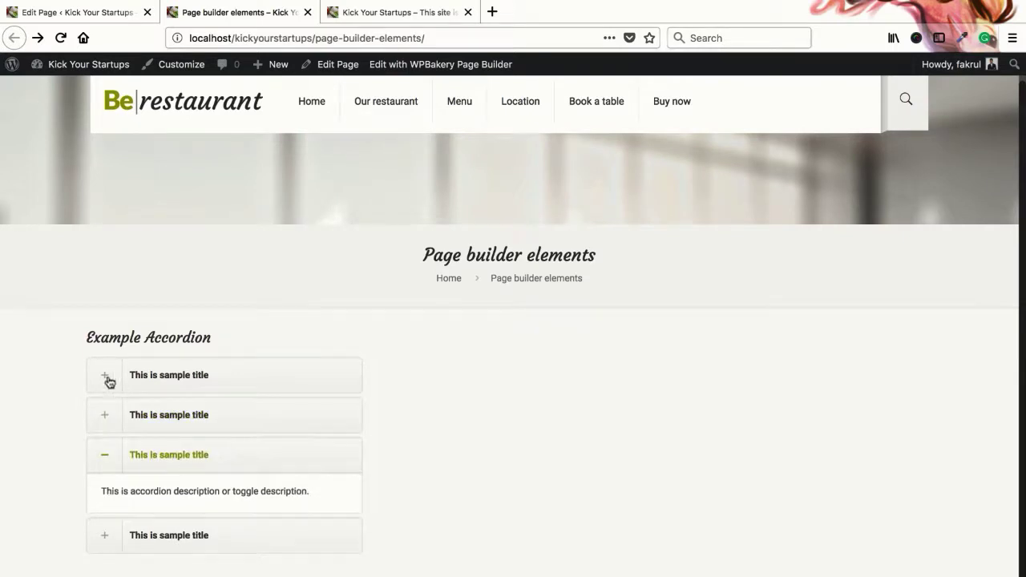
pyautogui.click(108, 378)
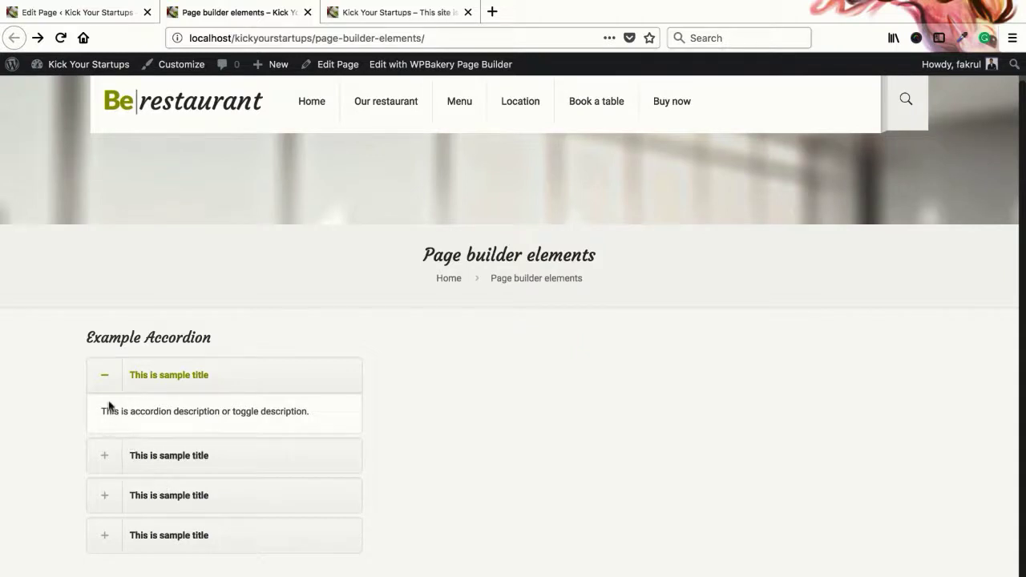
pyautogui.click(109, 459)
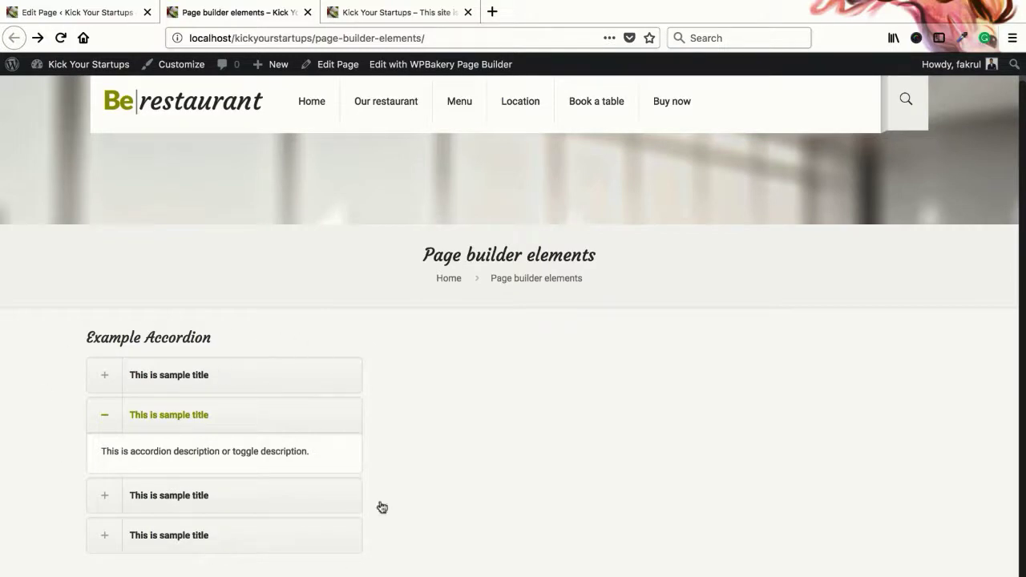
# - Compare the Accordion item's placement in the builder with the live page and return to the page editor
pyautogui.click(113, 13)
pyautogui.scroll(-10, 361, 401)
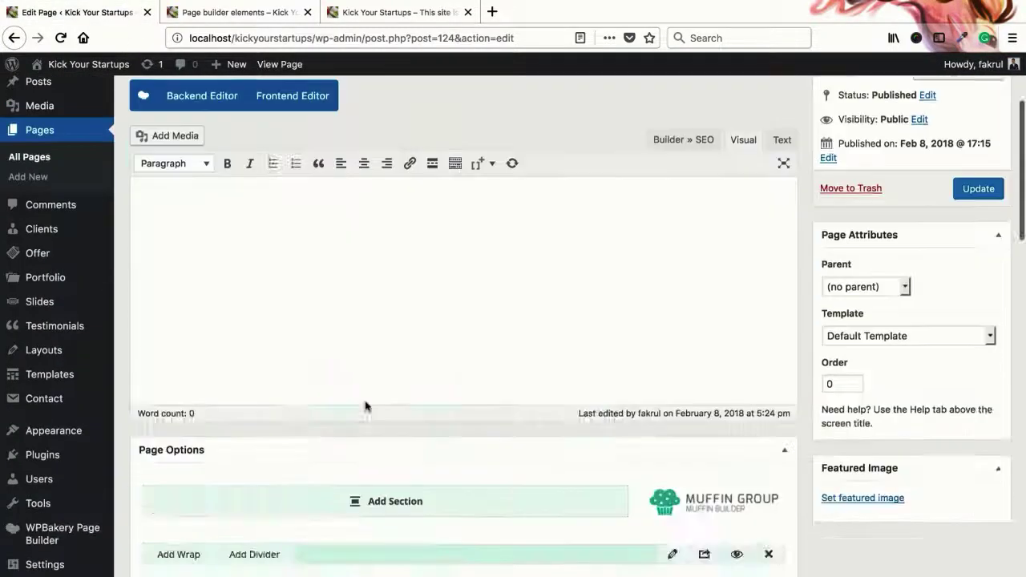
pyautogui.scroll(5, 364, 407)
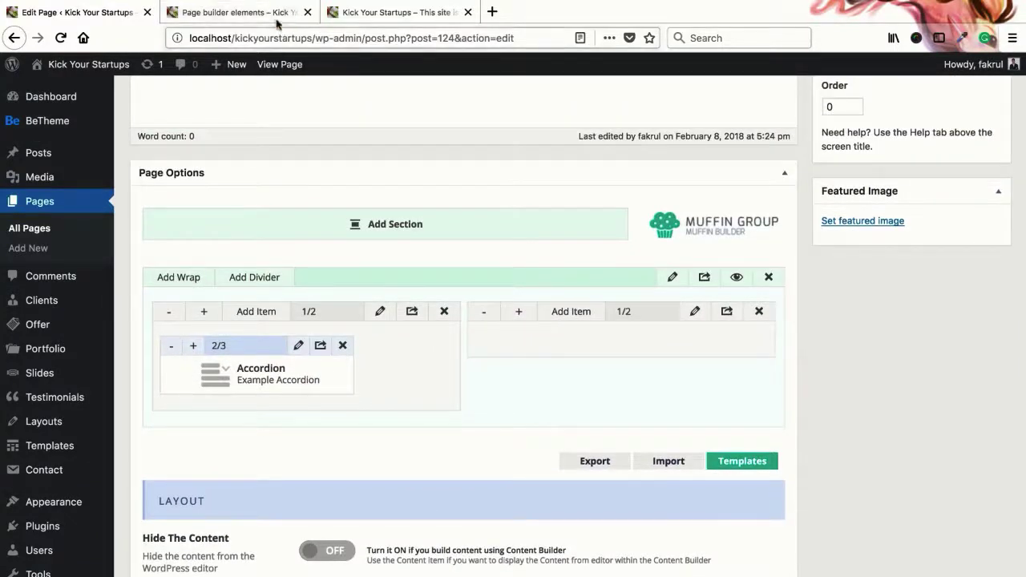
pyautogui.click(241, 12)
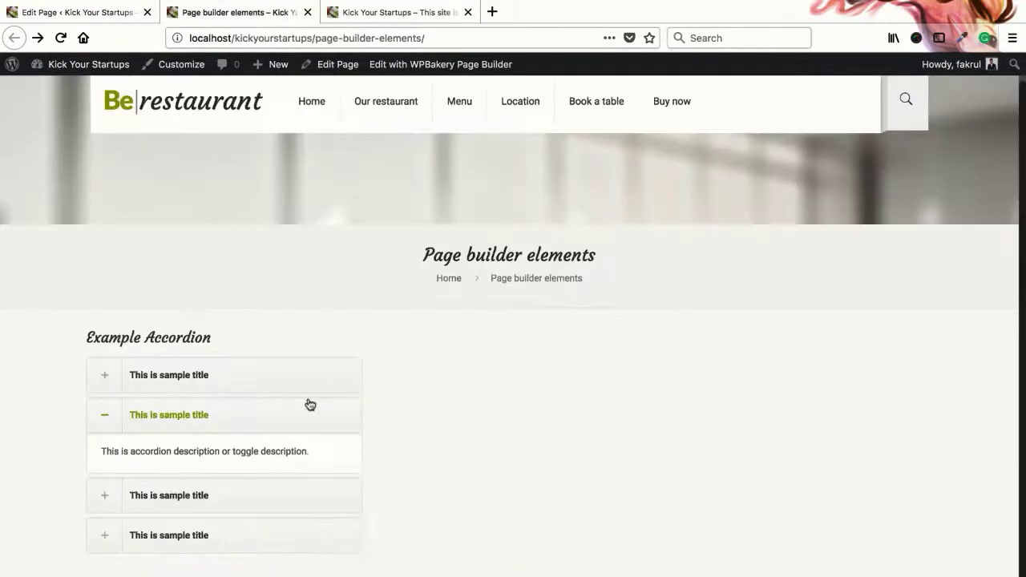
pyautogui.click(101, 12)
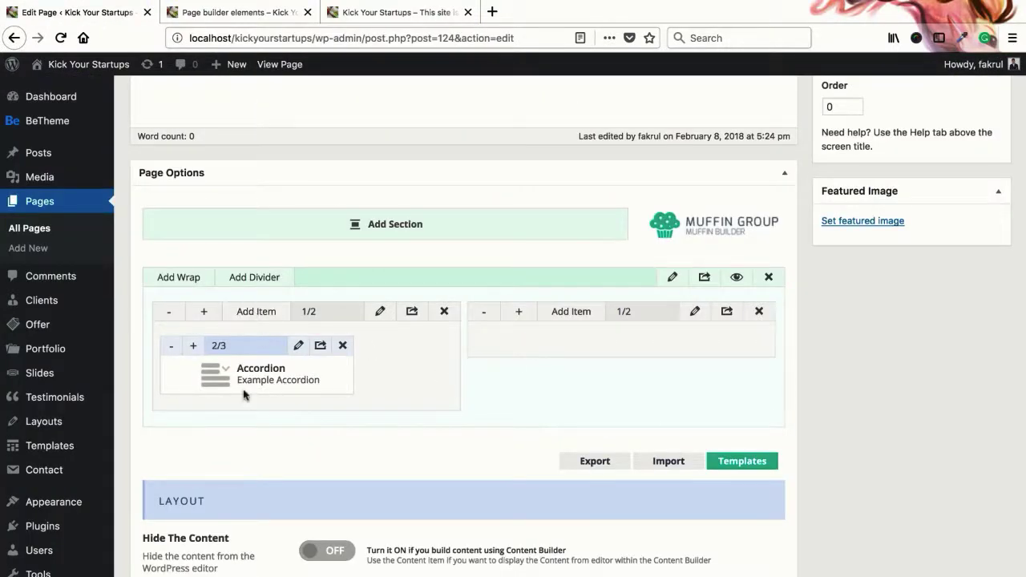
# - Add an Article box item to the first 1/2 wrap, beside the Accordion item
pyautogui.click(262, 313)
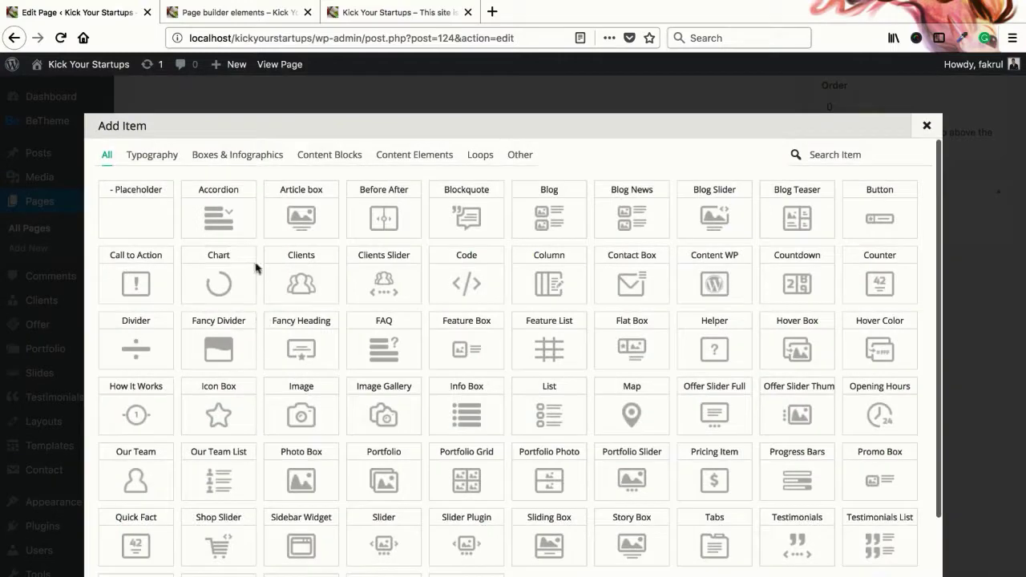
pyautogui.click(319, 215)
pyautogui.scroll(-2, 347, 421)
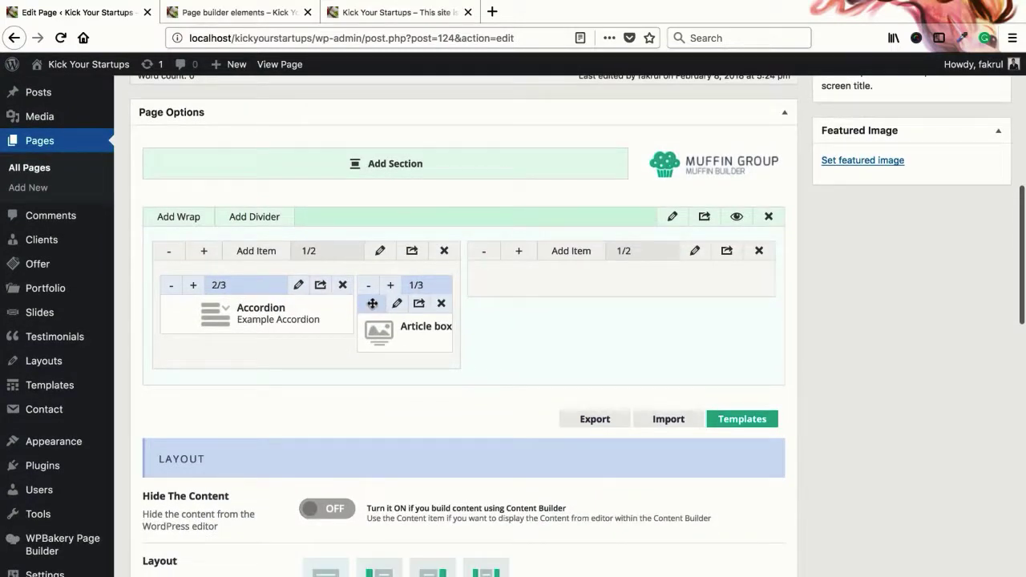
# - Move the Article box item into the second 1/2 wrap and widen it to 3/5
pyautogui.moveTo(372, 303); pyautogui.dragTo(515, 289)
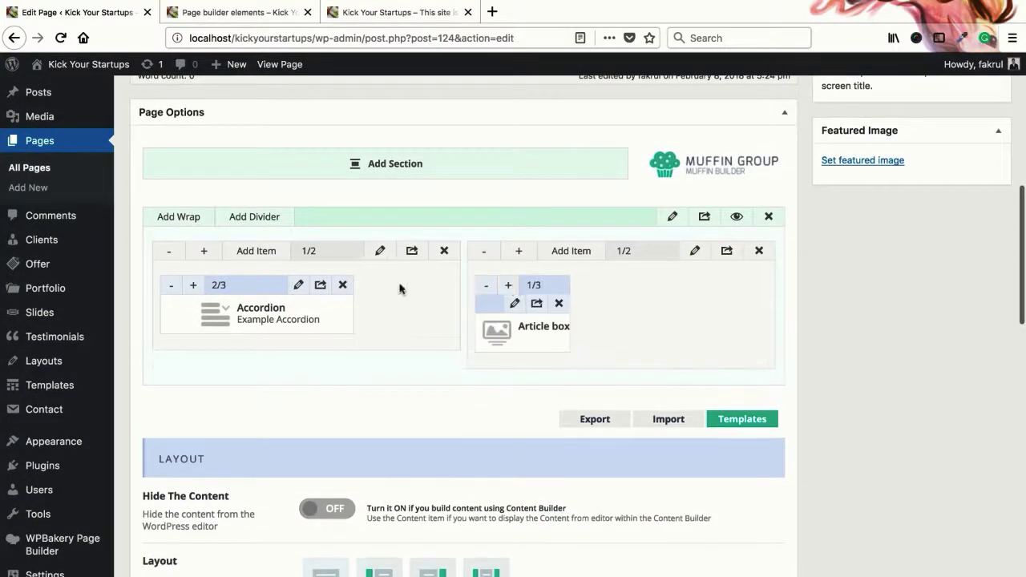
pyautogui.click(508, 285)
pyautogui.click(507, 285)
pyautogui.click(507, 285)
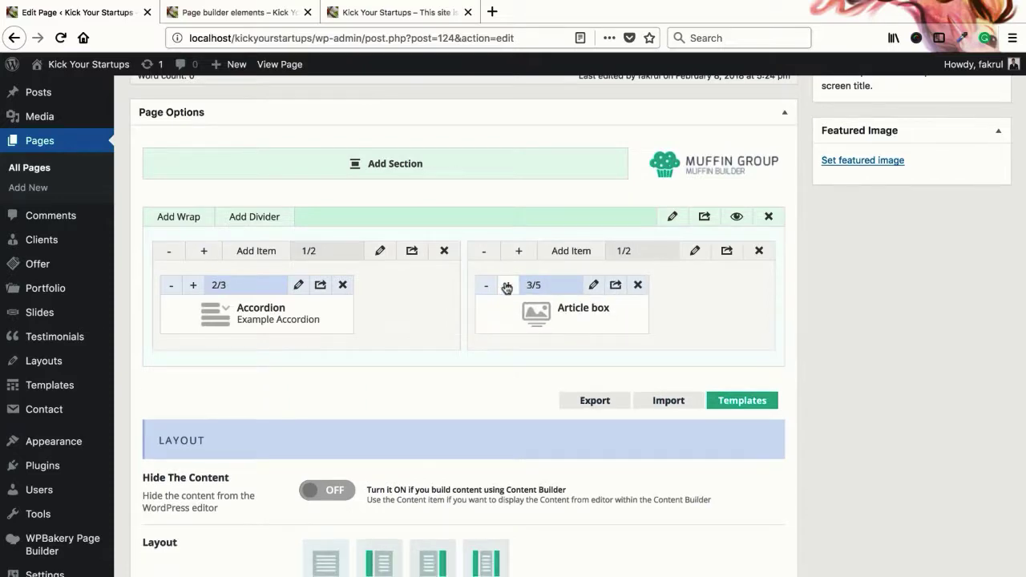
# - Open the Article box item's settings and review its fields, including the recommended image width
pyautogui.click(593, 284)
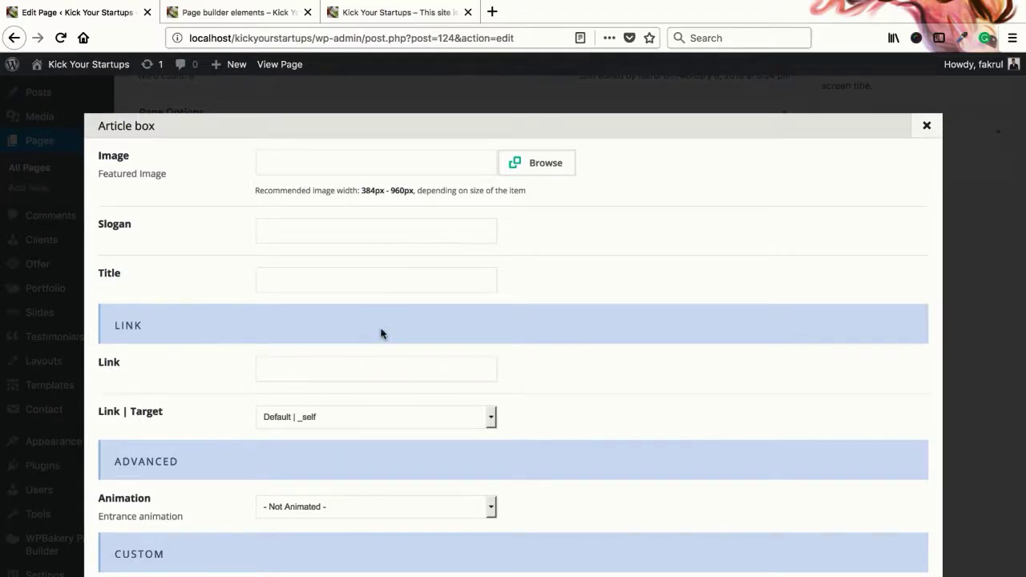
pyautogui.scroll(-3, 381, 333)
pyautogui.scroll(3, 382, 335)
pyautogui.click(330, 164)
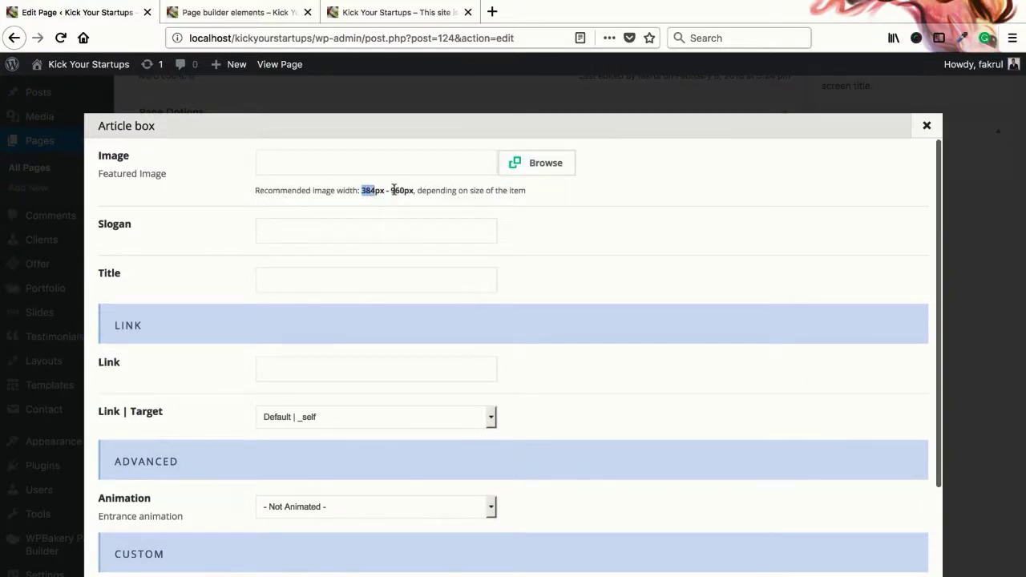
# - Open pexels.com in a new browser tab and open the photo of the woman photographing in the autumn forest
pyautogui.click(492, 12)
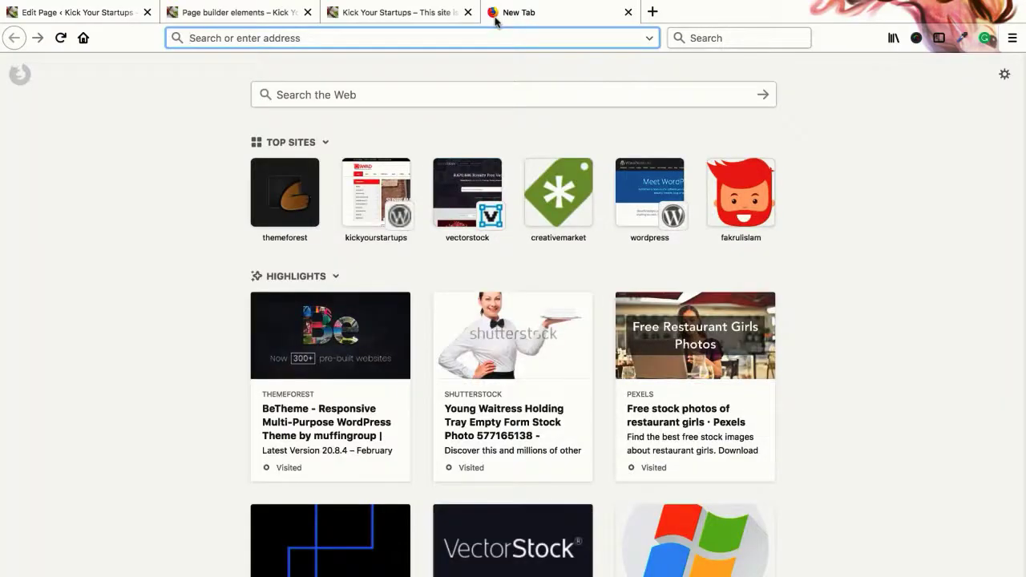
pyautogui.write('pexels.com')
pyautogui.press('Return')
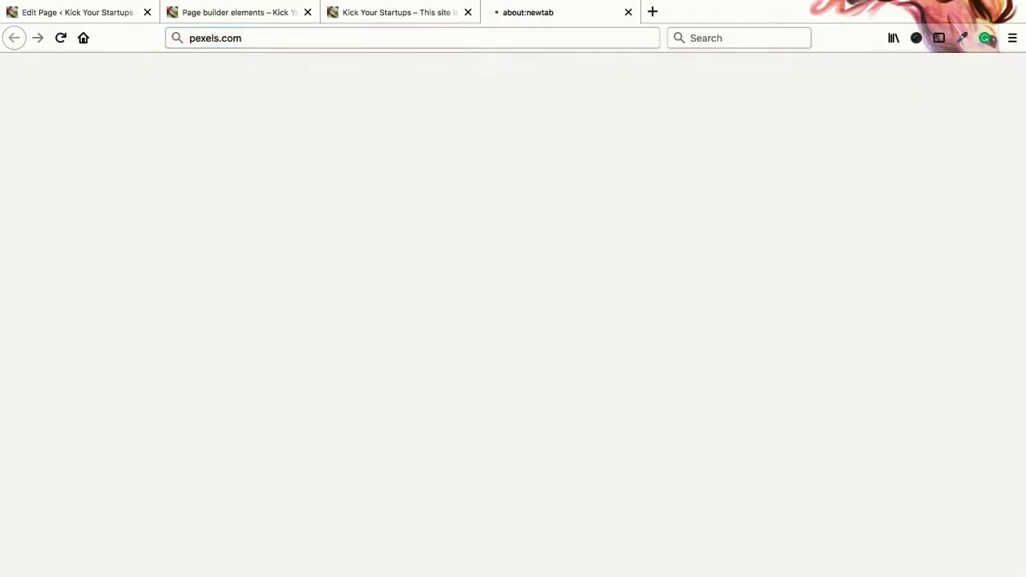
pyautogui.scroll(-5, 413, 291)
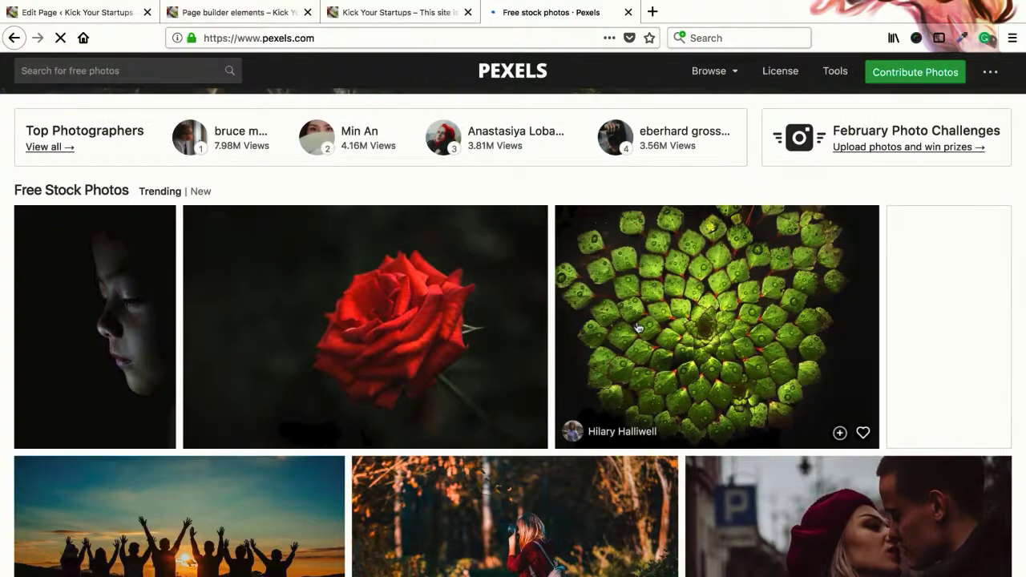
pyautogui.scroll(-3, 639, 328)
pyautogui.click(533, 411)
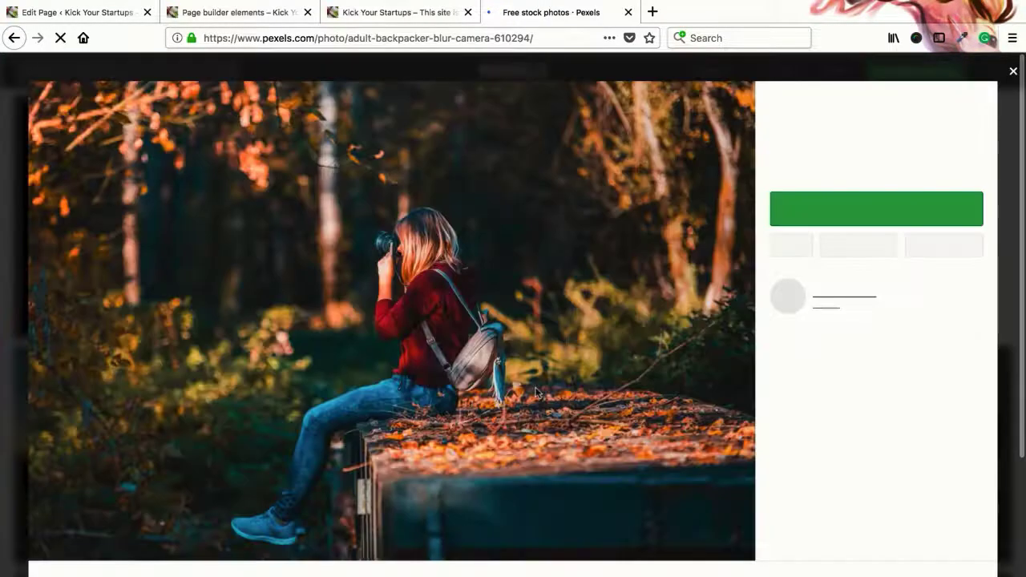
# - Check the live page and the Article box's recommended image width while the Pexels photo page loads
pyautogui.click(268, 14)
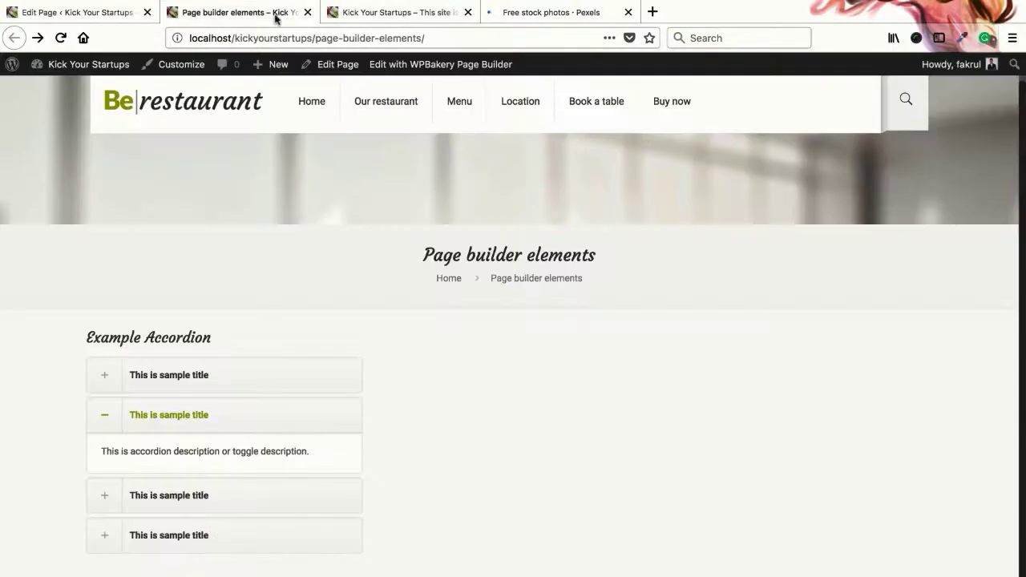
pyautogui.click(93, 9)
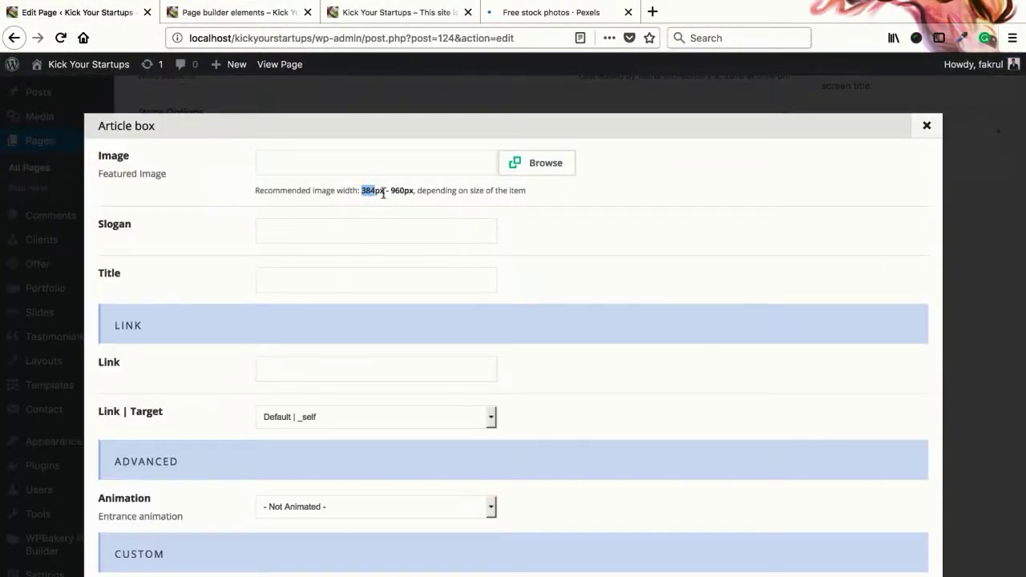
pyautogui.click(534, 20)
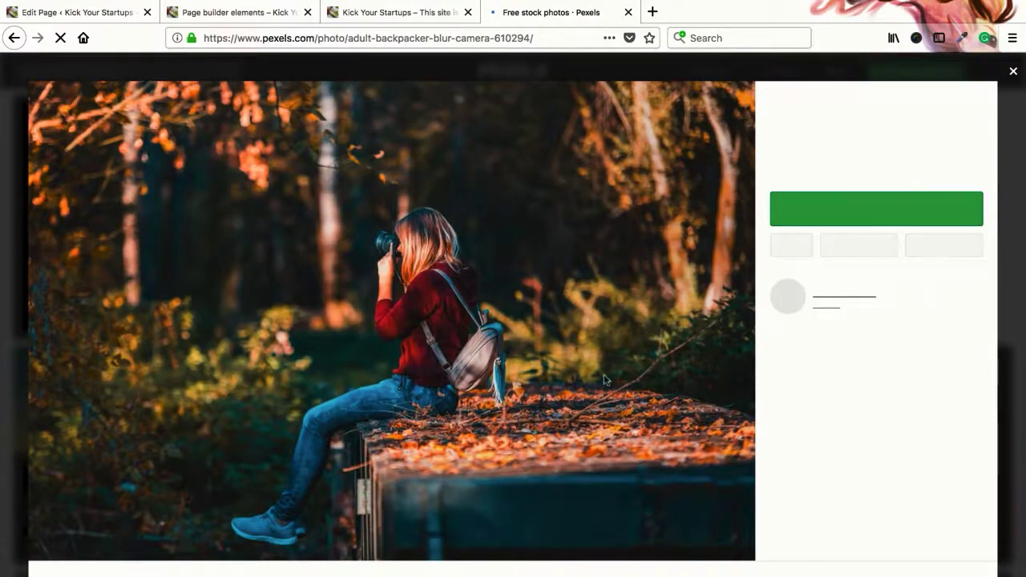
pyautogui.scroll(-3, 556, 378)
pyautogui.scroll(3, 508, 365)
pyautogui.click(108, 16)
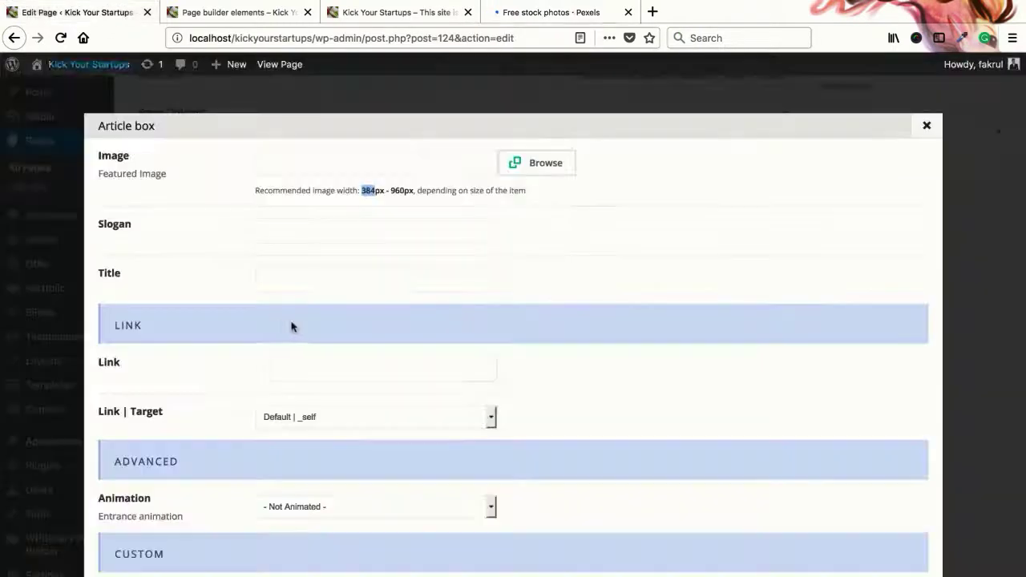
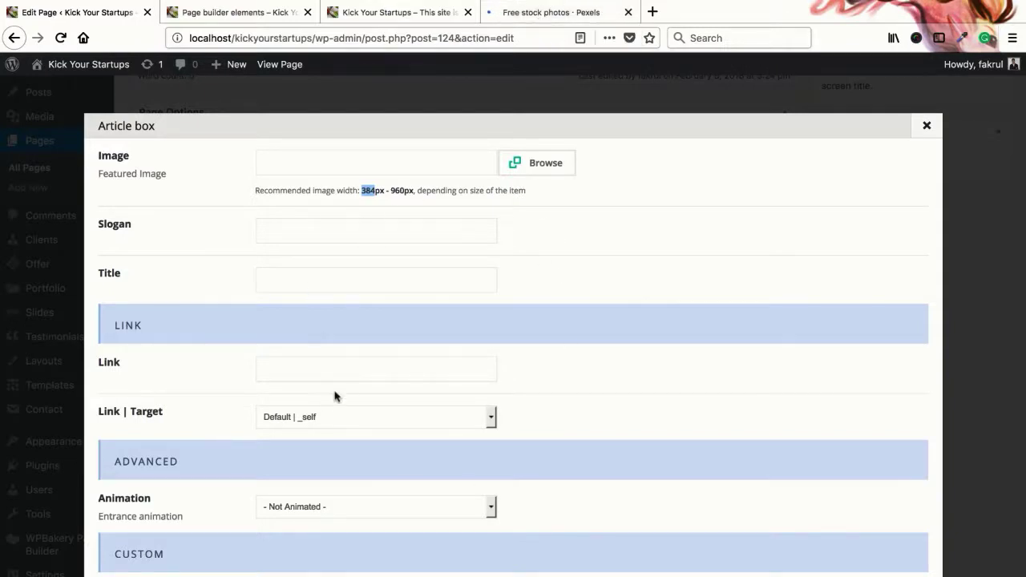
# - Return to the Pexels photo and set a custom download size with a width of 384
pyautogui.click(529, 16)
pyautogui.click(968, 210)
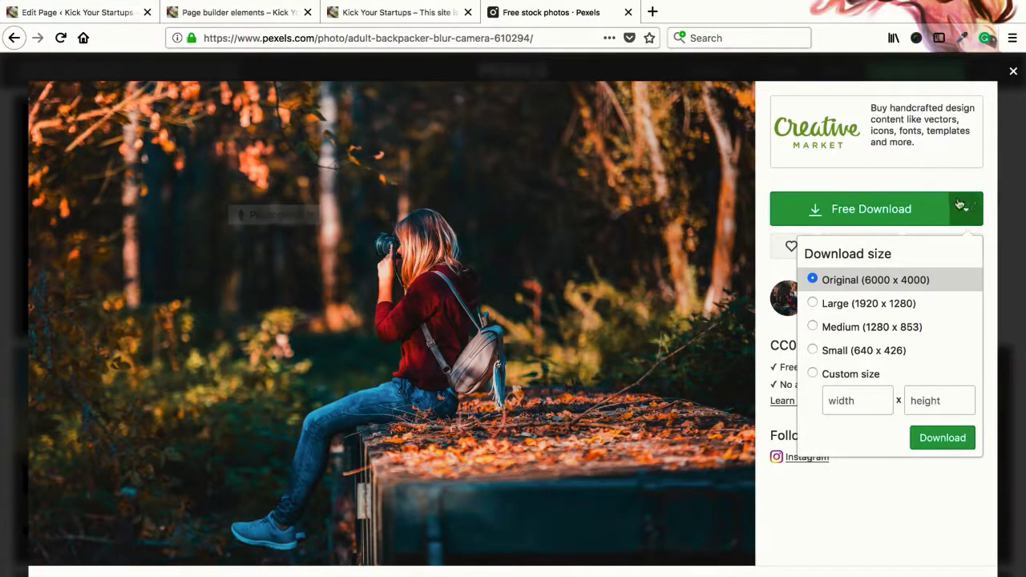
pyautogui.click(574, 315)
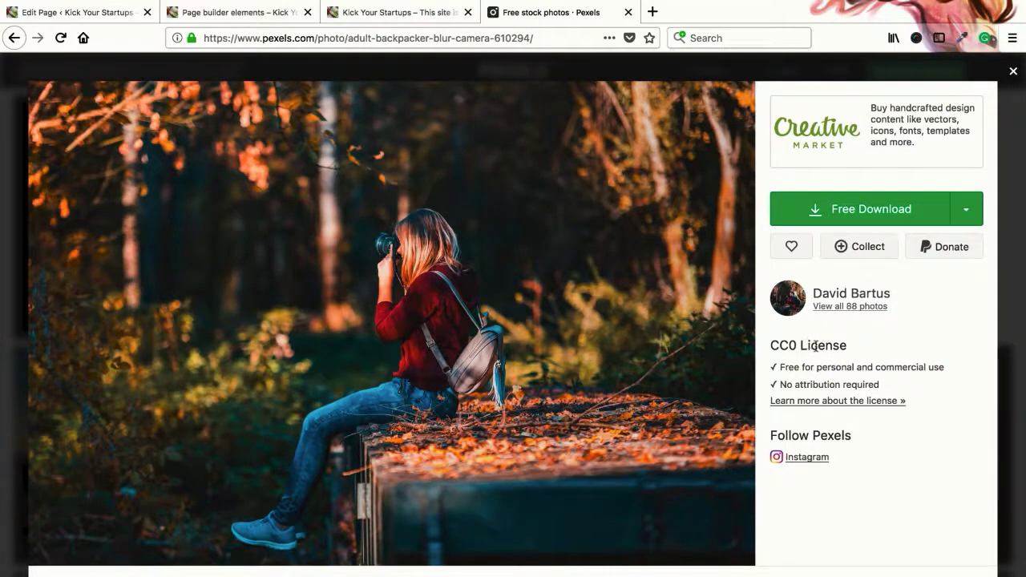
pyautogui.click(964, 209)
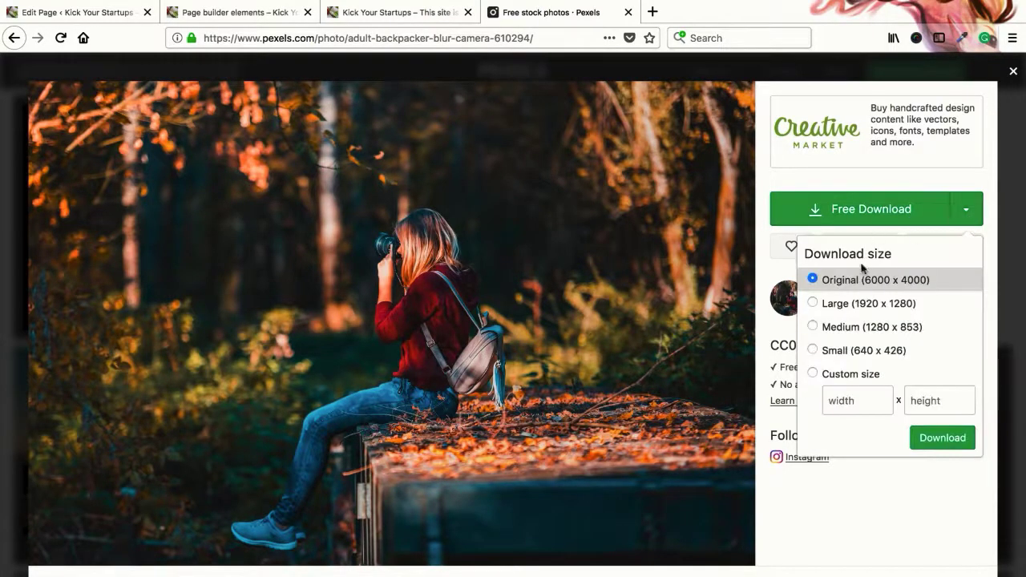
pyautogui.click(838, 400)
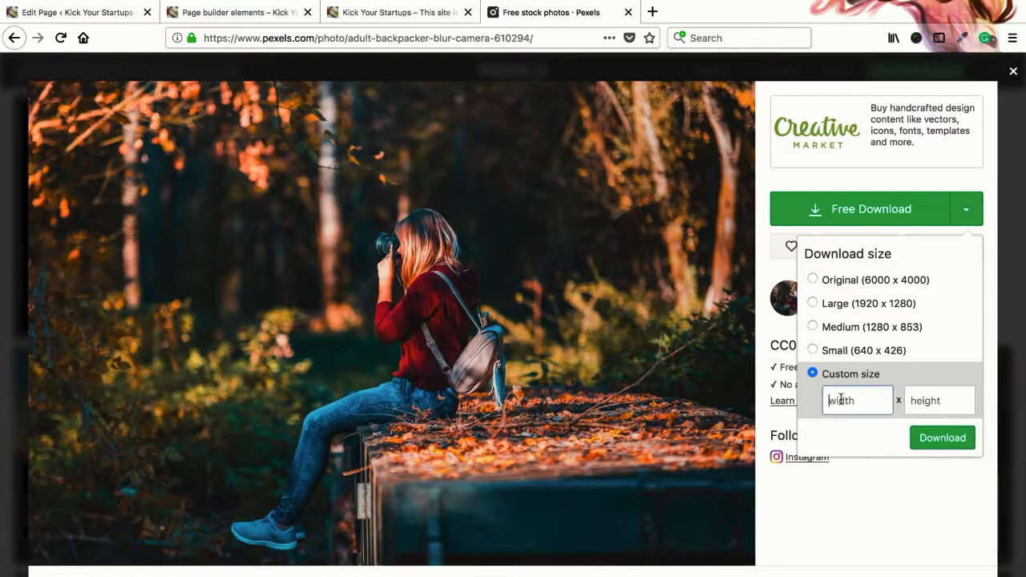
pyautogui.write('384')
pyautogui.click(490, 103)
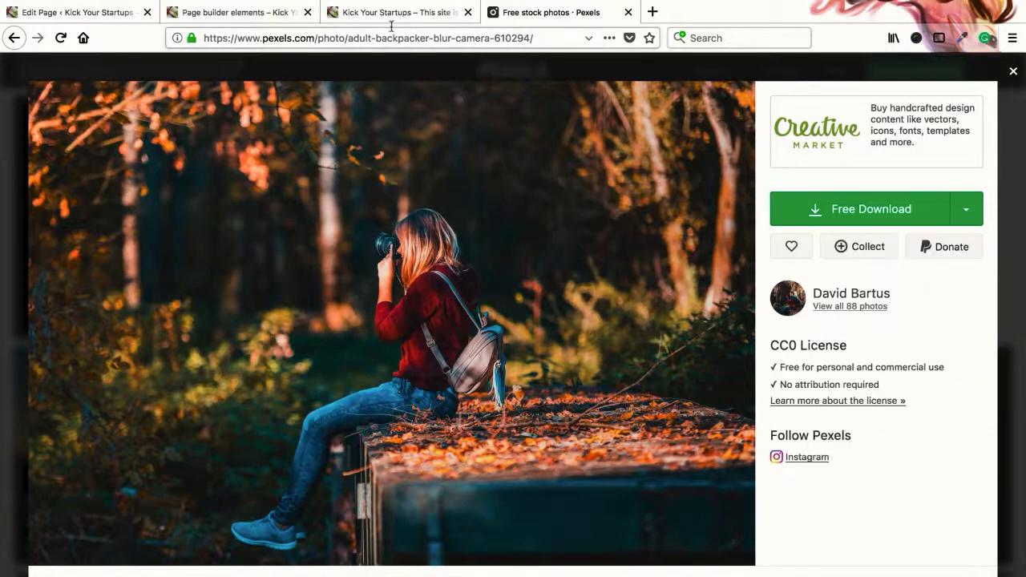
# - Set the custom download height to 960 and download the photo
pyautogui.click(965, 209)
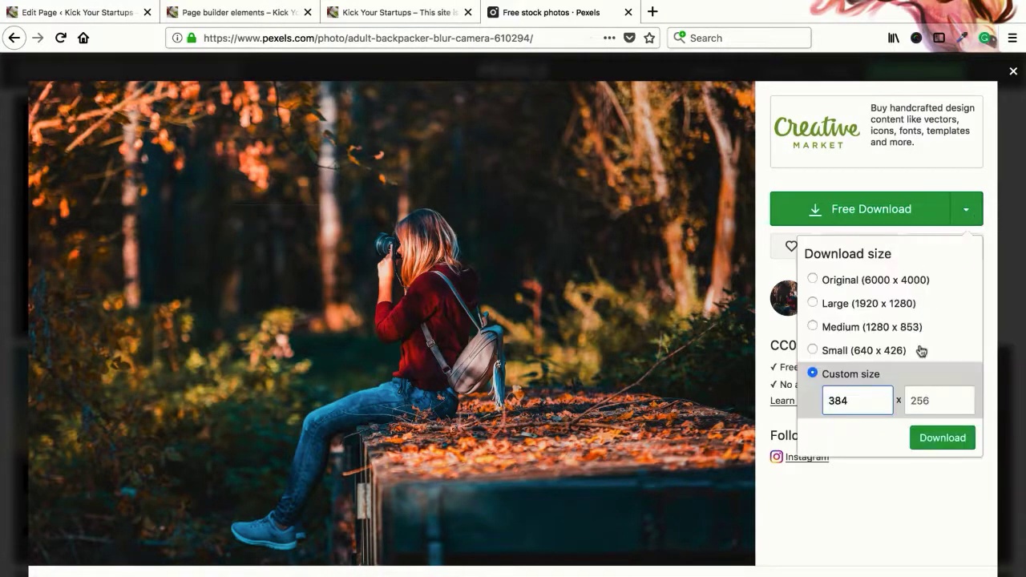
pyautogui.click(915, 399)
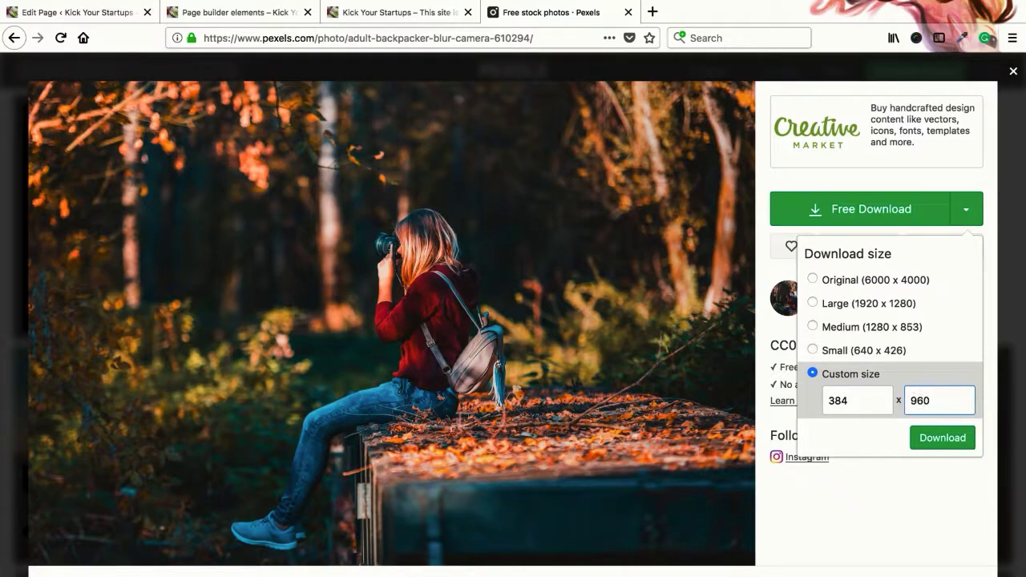
pyautogui.write('960')
pyautogui.click(942, 436)
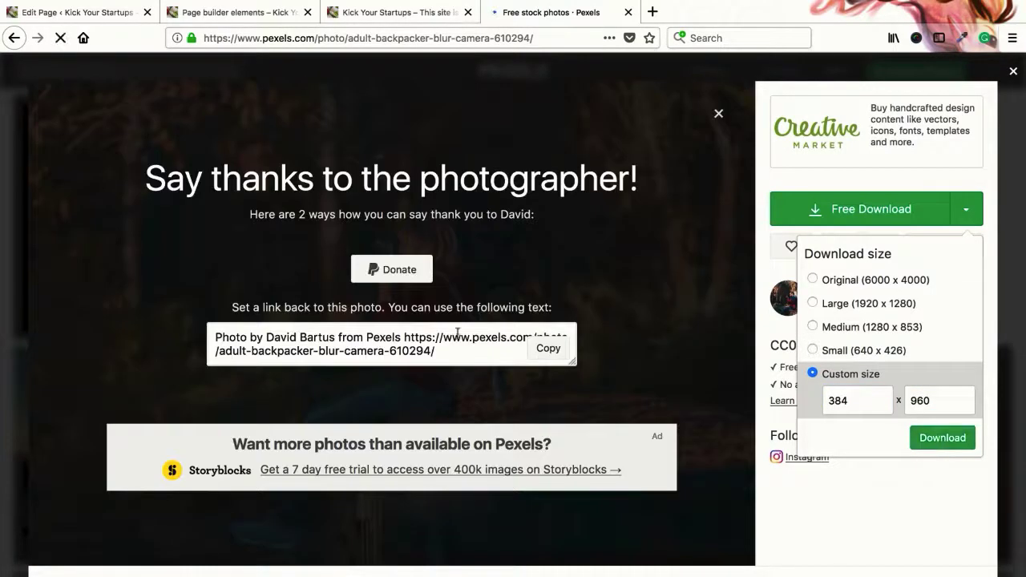
pyautogui.click(545, 362)
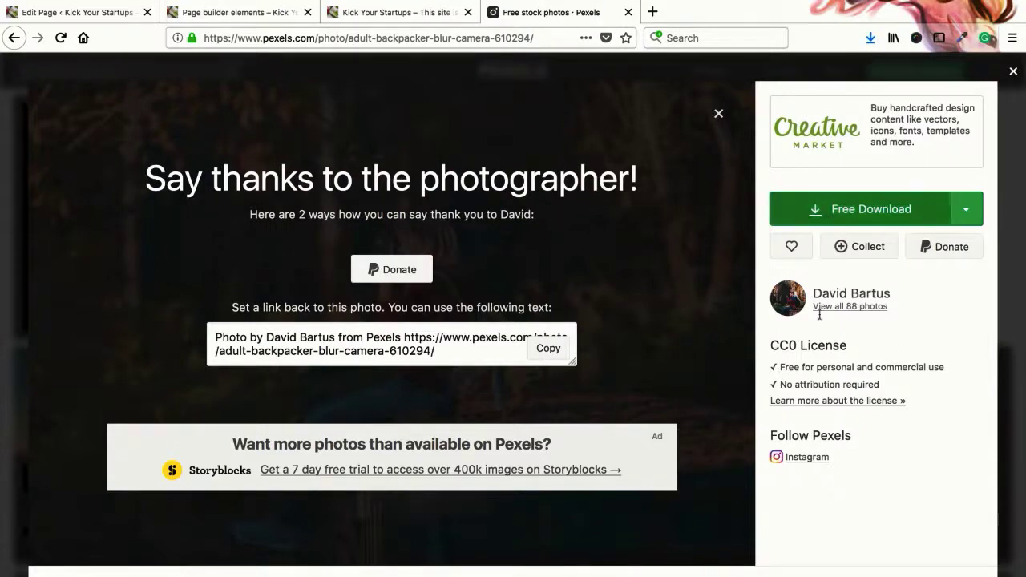
# - Return to the Article box settings and upload pexels-photo-610294.jpeg from the Downloads folder for its image
pyautogui.click(233, 12)
pyautogui.click(36, 11)
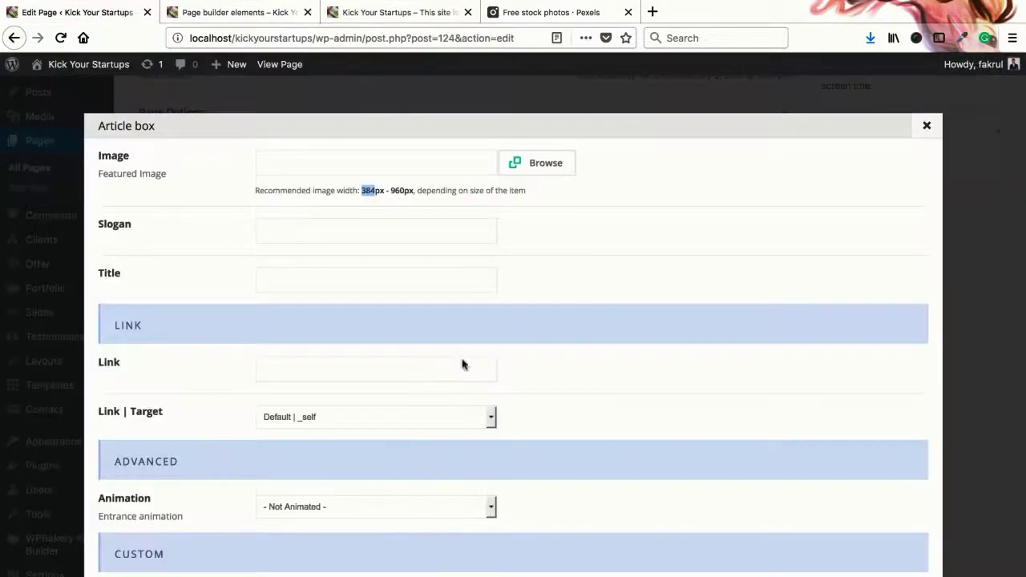
pyautogui.click(537, 170)
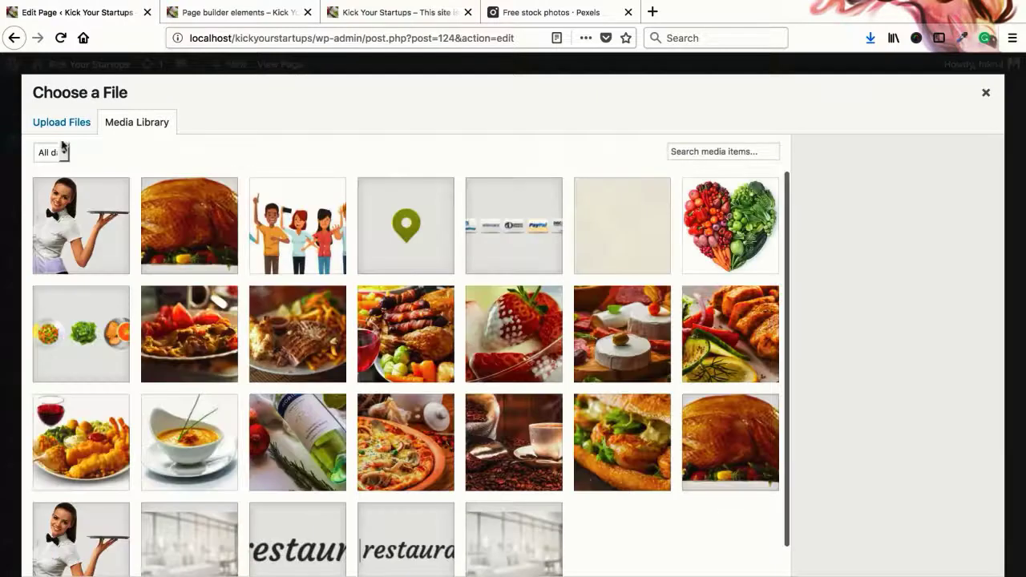
pyautogui.click(61, 128)
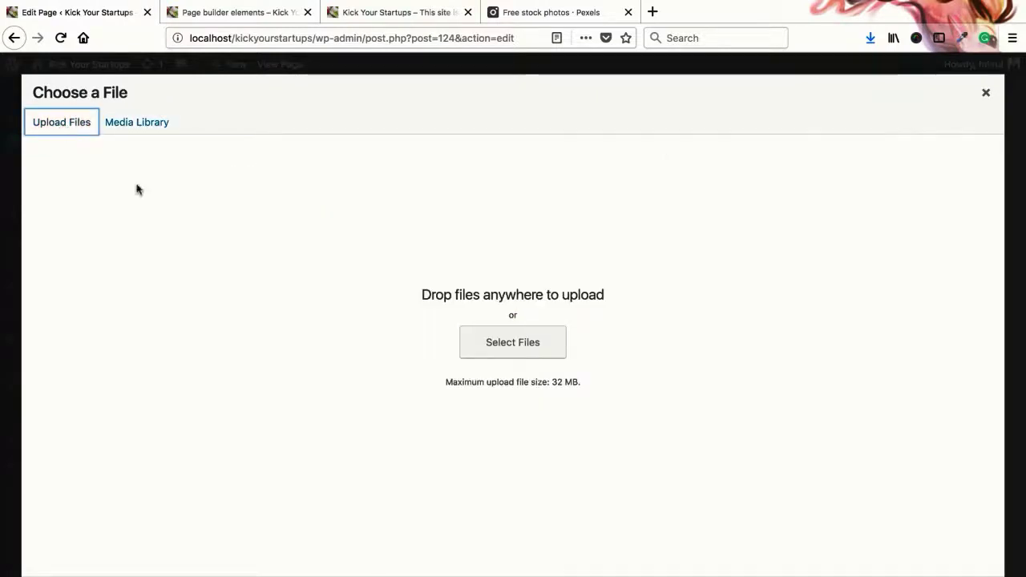
pyautogui.click(517, 343)
pyautogui.click(318, 233)
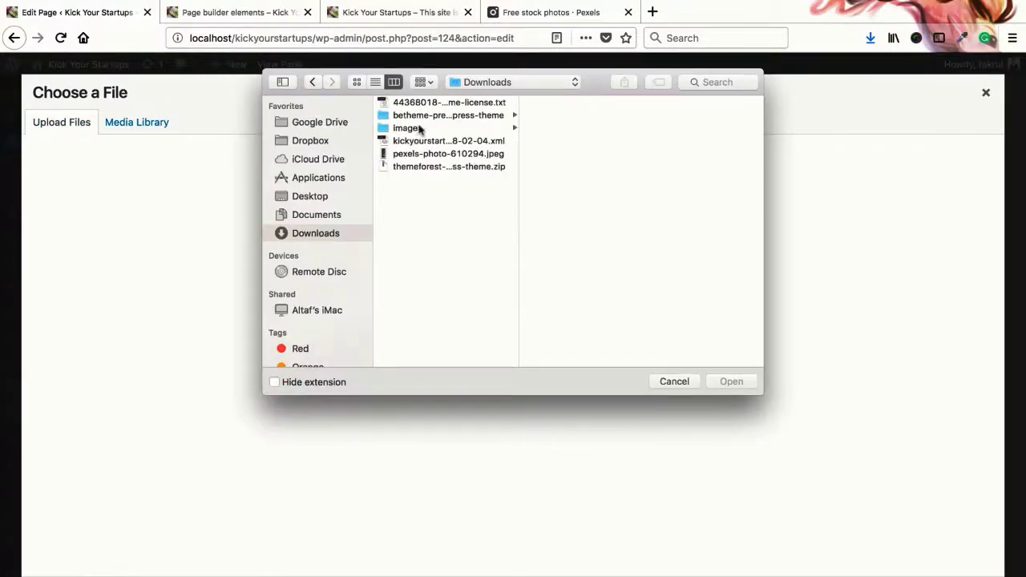
pyautogui.click(428, 102)
pyautogui.click(424, 153)
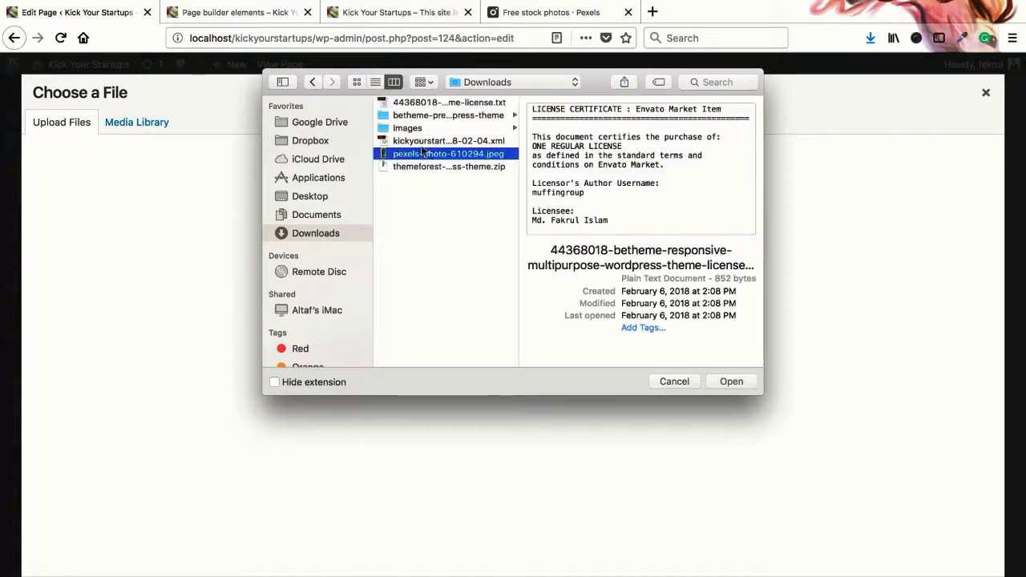
pyautogui.click(729, 381)
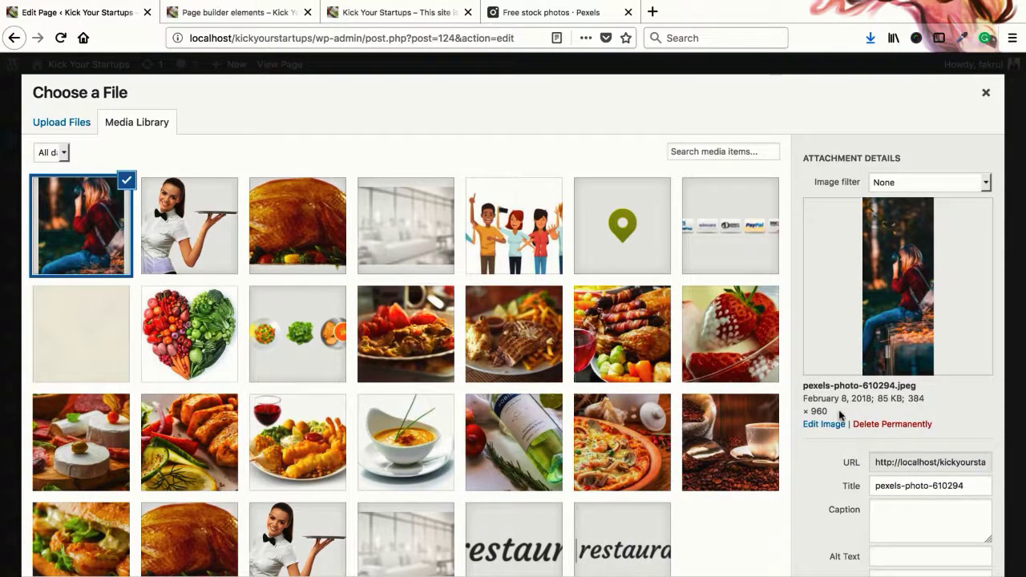
# - Examine the uploaded photo's attachment details, going through its Caption, Alt Text and Description fields
pyautogui.scroll(-2, 904, 381)
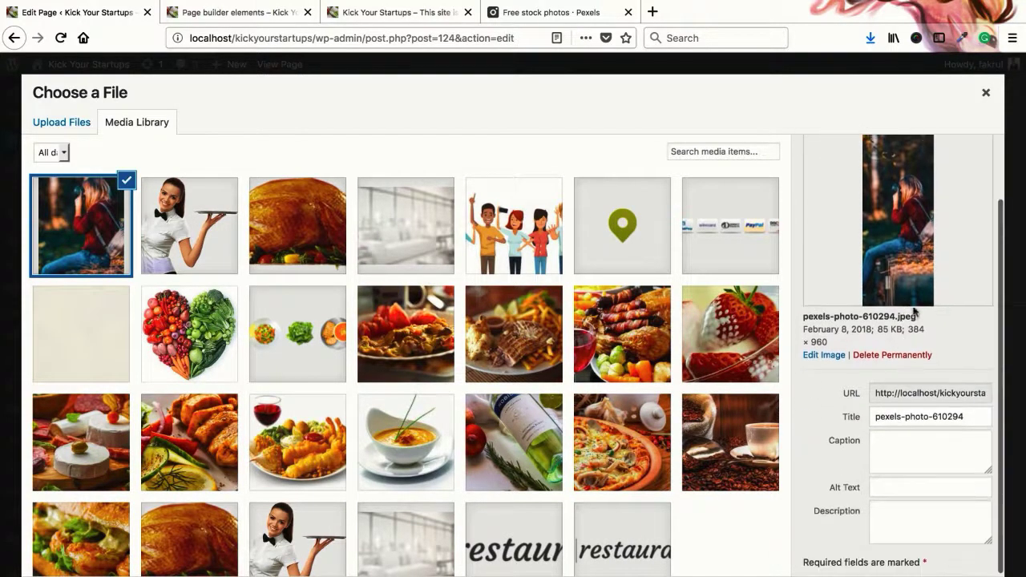
pyautogui.click(884, 442)
pyautogui.click(884, 486)
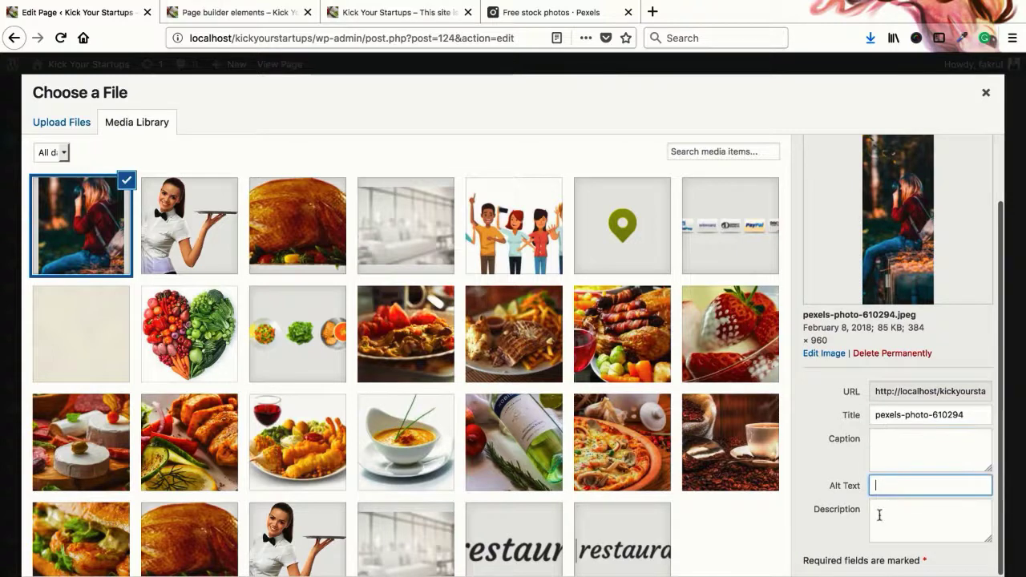
pyautogui.click(882, 515)
pyautogui.click(888, 490)
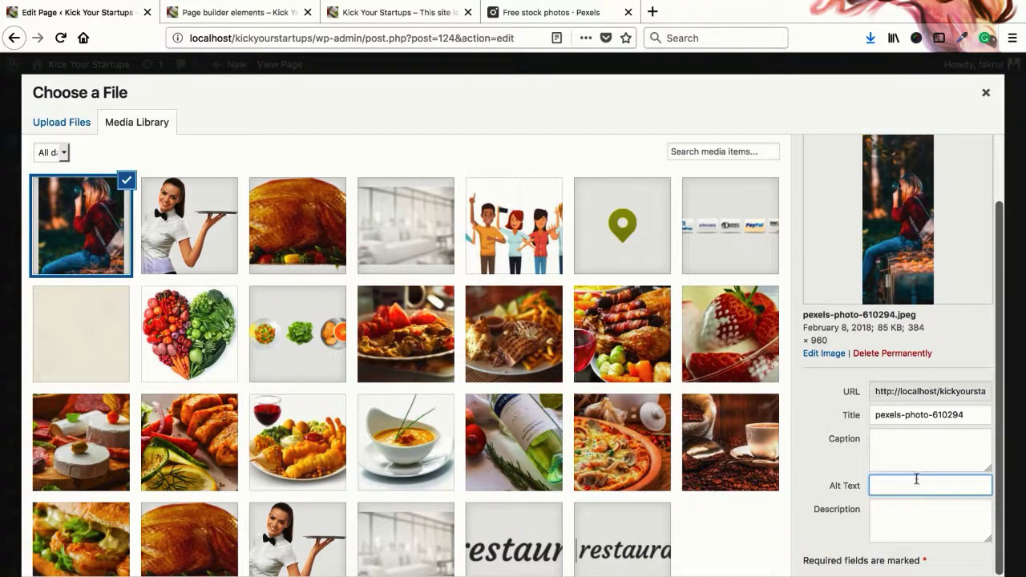
pyautogui.click(891, 436)
pyautogui.click(891, 487)
pyautogui.click(891, 512)
pyautogui.click(891, 490)
pyautogui.click(898, 451)
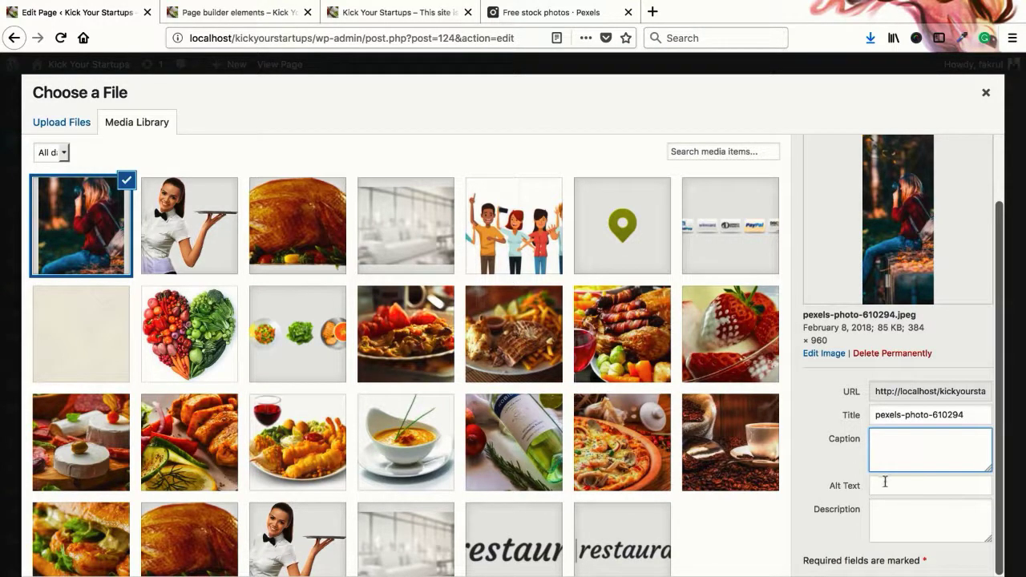
pyautogui.click(893, 505)
pyautogui.click(893, 483)
pyautogui.click(894, 469)
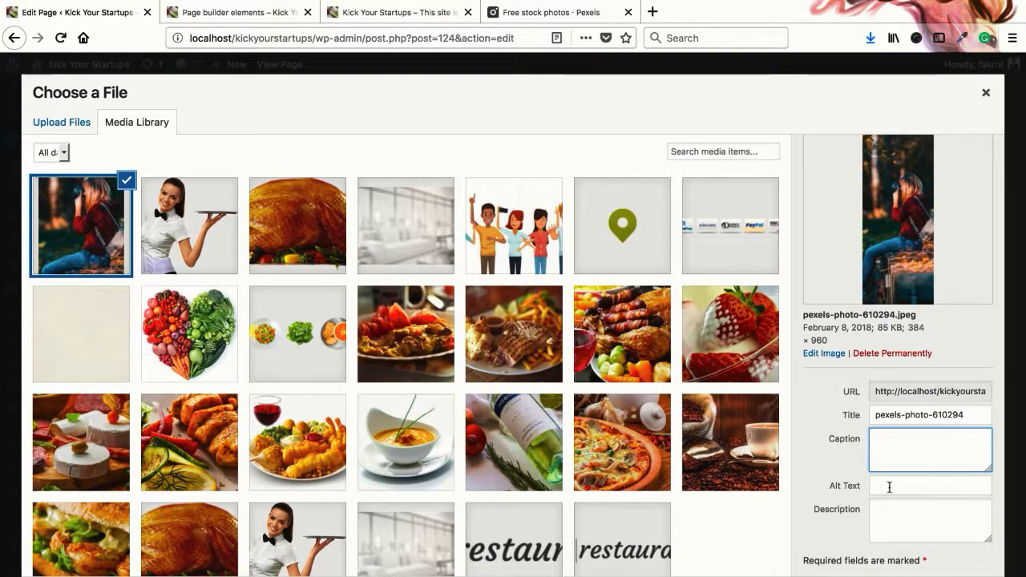
pyautogui.click(885, 512)
pyautogui.click(899, 486)
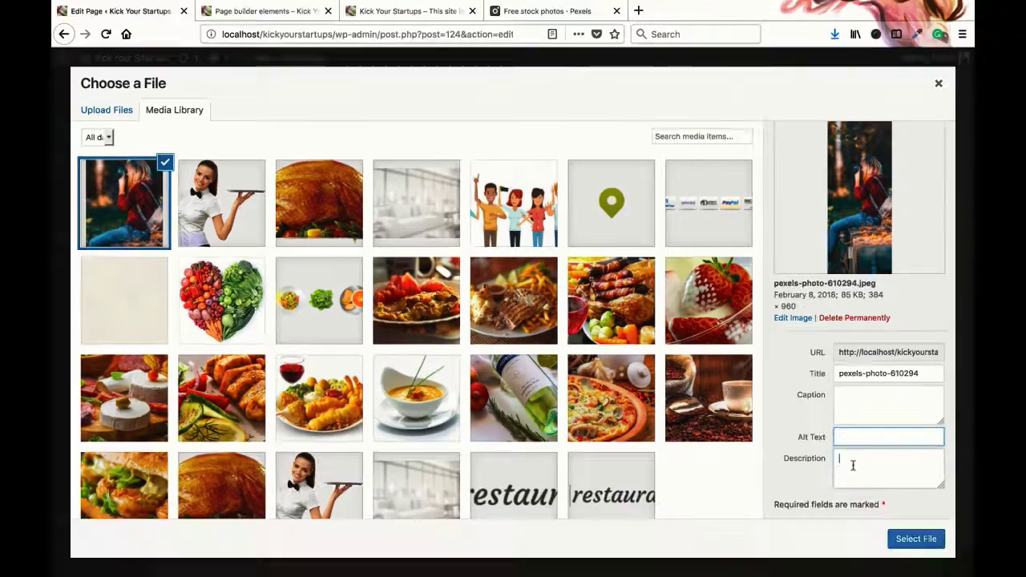
pyautogui.click(924, 523)
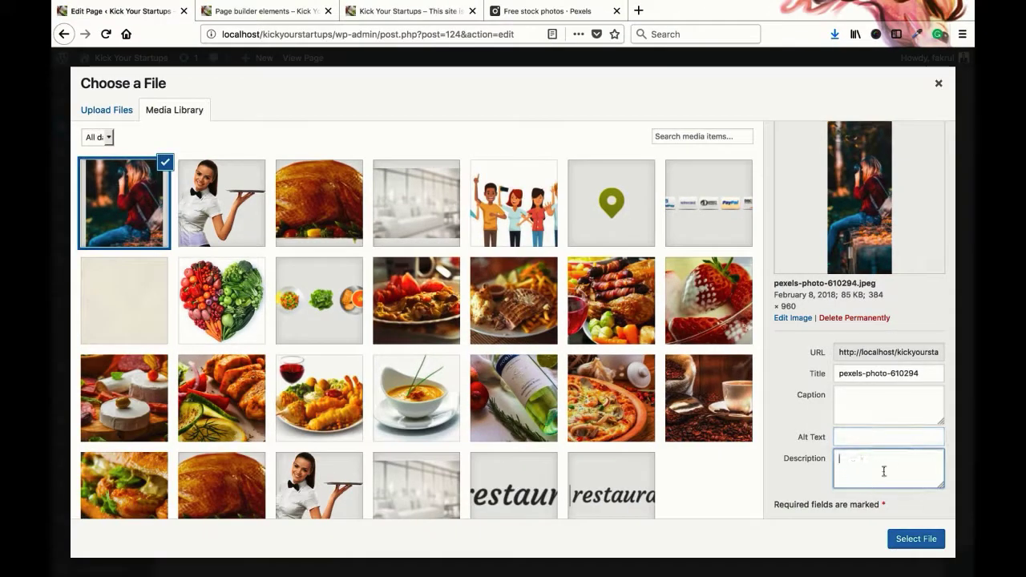
# - Use the selected photo as the Article box's featured image and enter slogan "This is slogan" and title "This is article box title"
pyautogui.click(922, 539)
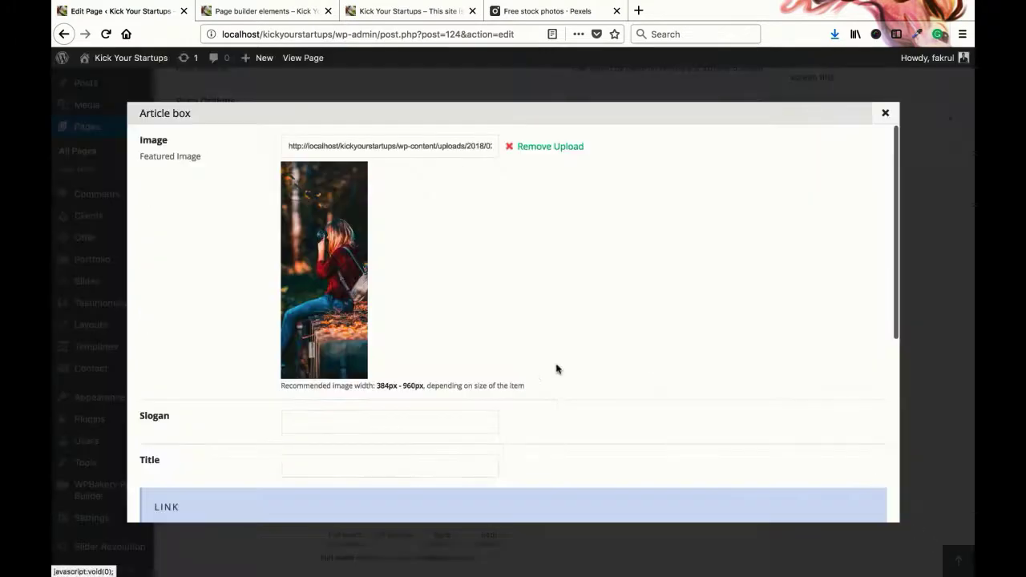
pyautogui.scroll(-3, 462, 330)
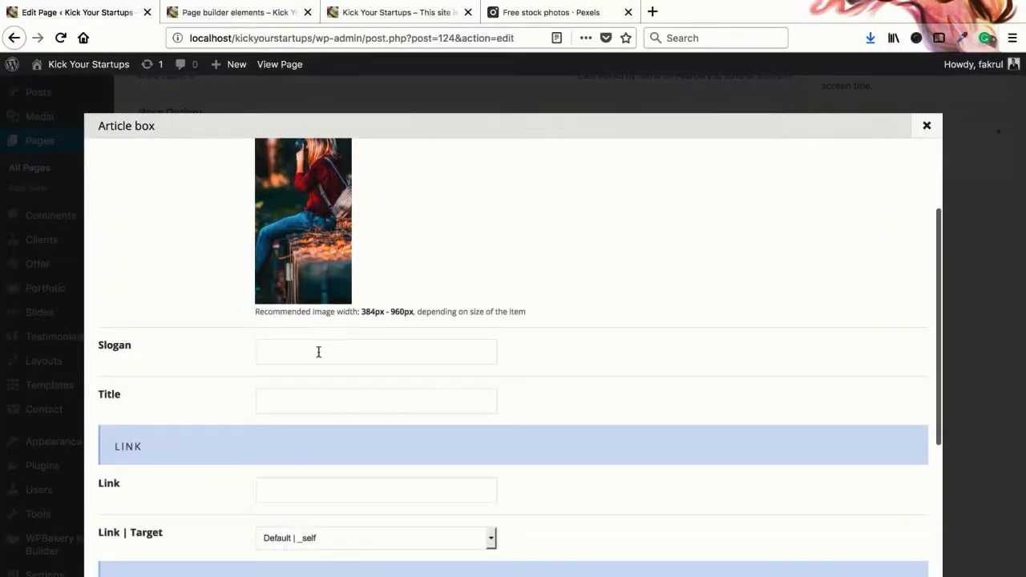
pyautogui.click(326, 353)
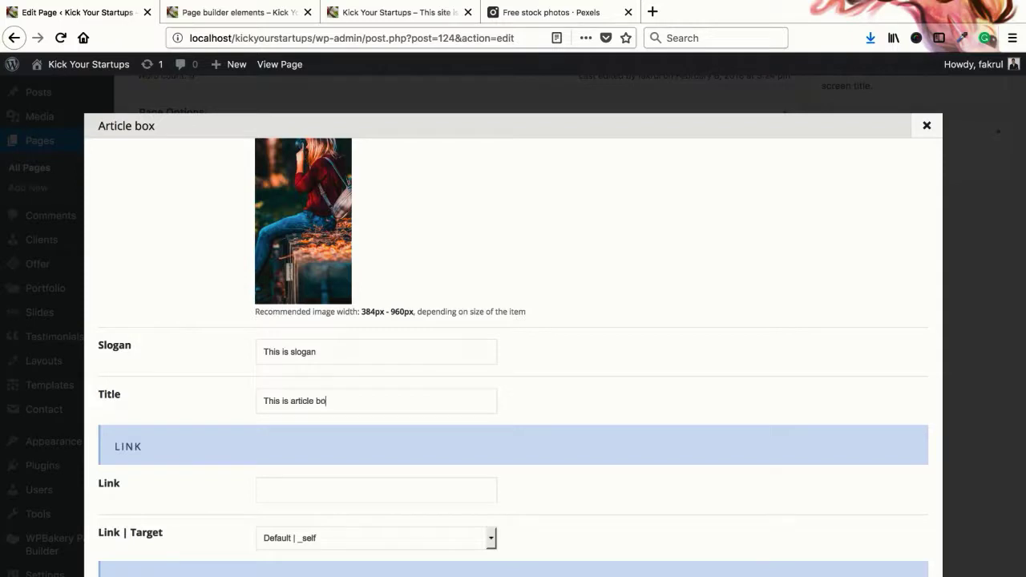
pyautogui.scroll(-5, 321, 390)
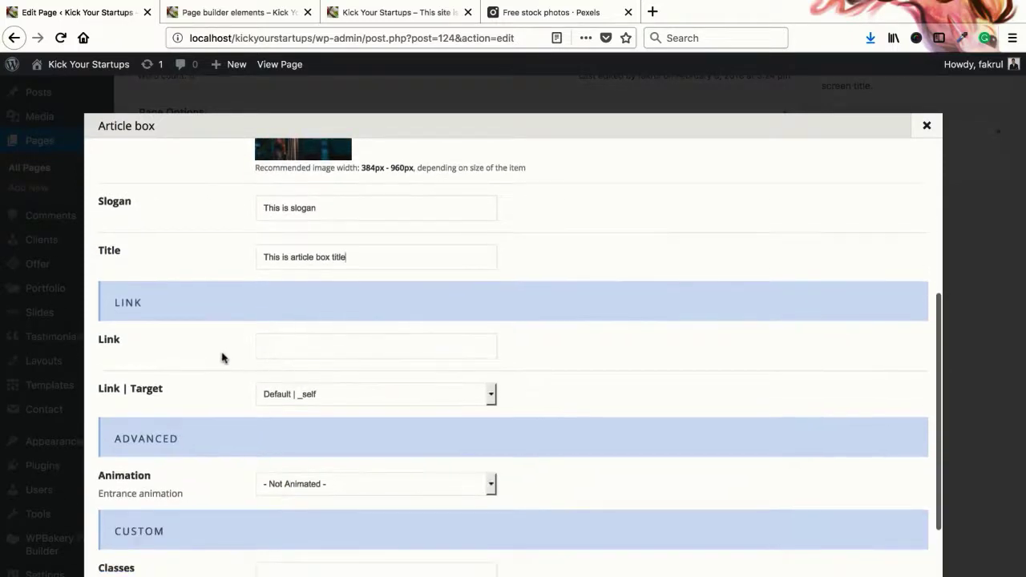
pyautogui.click(321, 346)
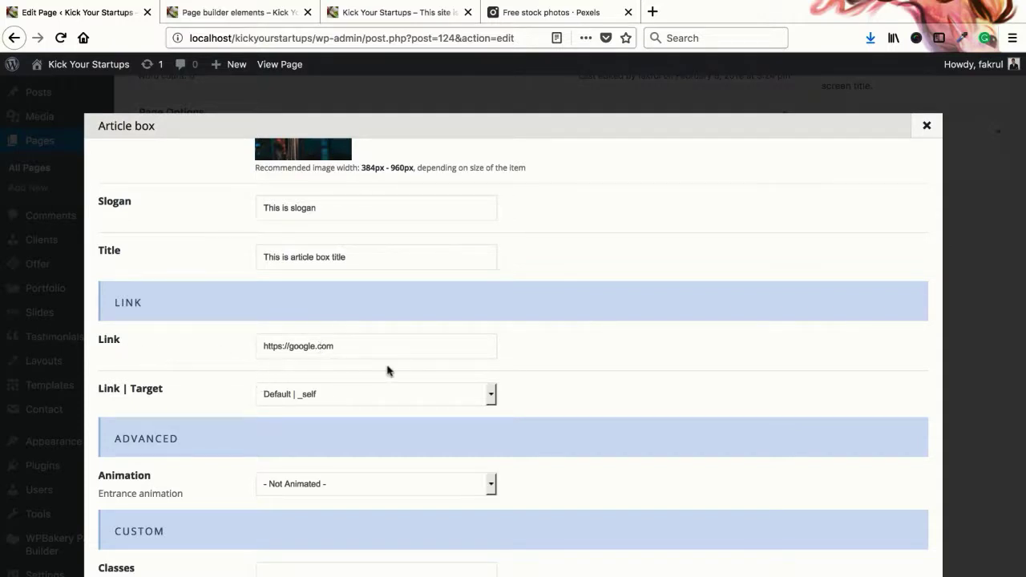
pyautogui.click(305, 396)
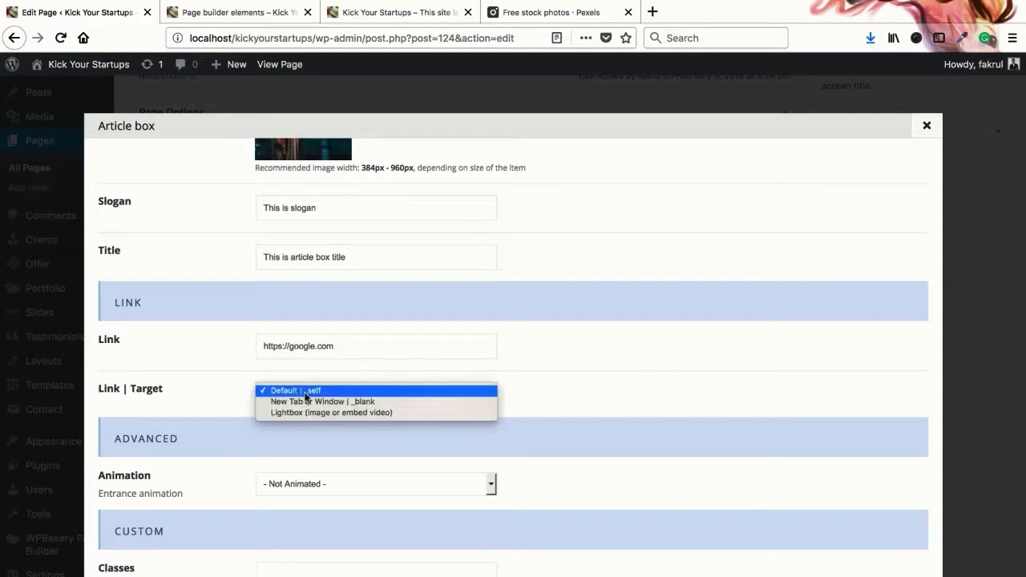
pyautogui.click(308, 391)
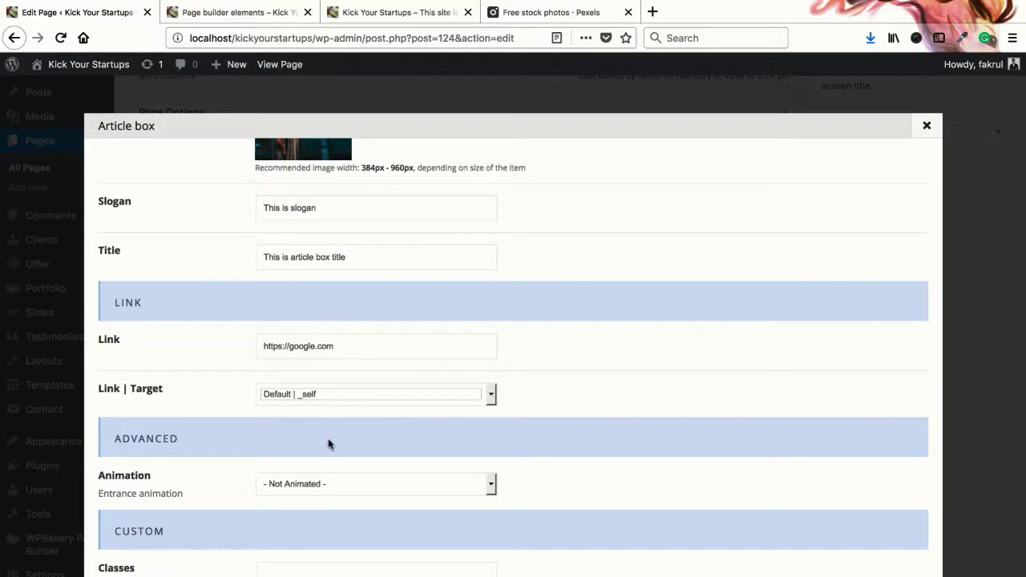
pyautogui.click(319, 396)
pyautogui.click(353, 403)
pyautogui.click(336, 396)
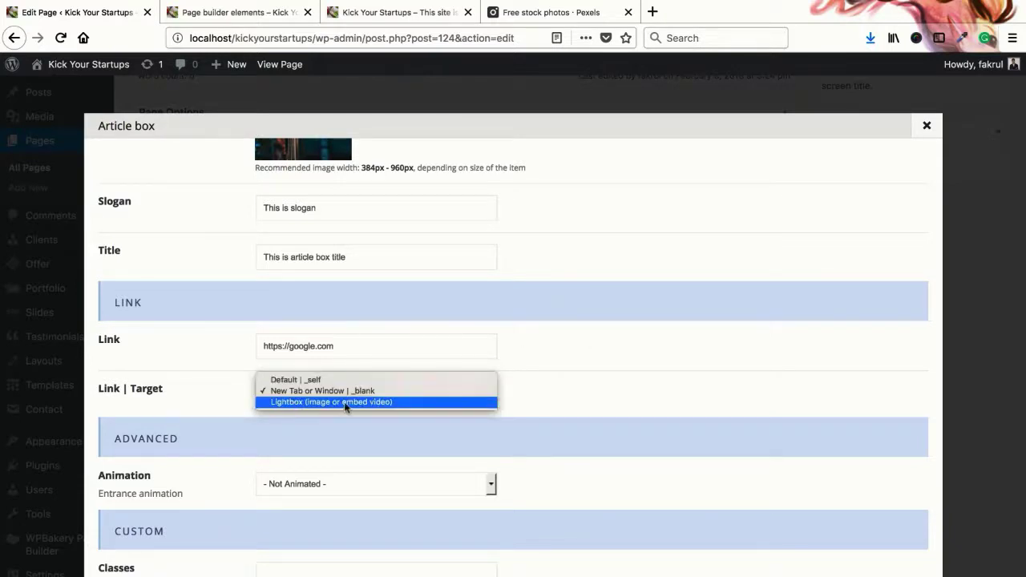
pyautogui.click(312, 402)
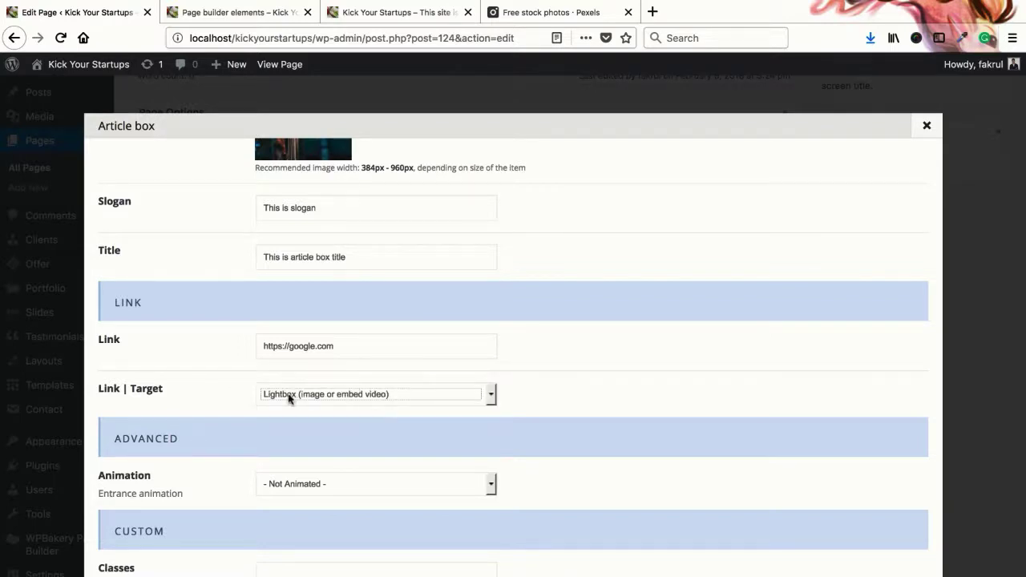
# - Set the Article box's entrance animation to Fade In Up, review its settings and save the changes
pyautogui.scroll(-2, 507, 376)
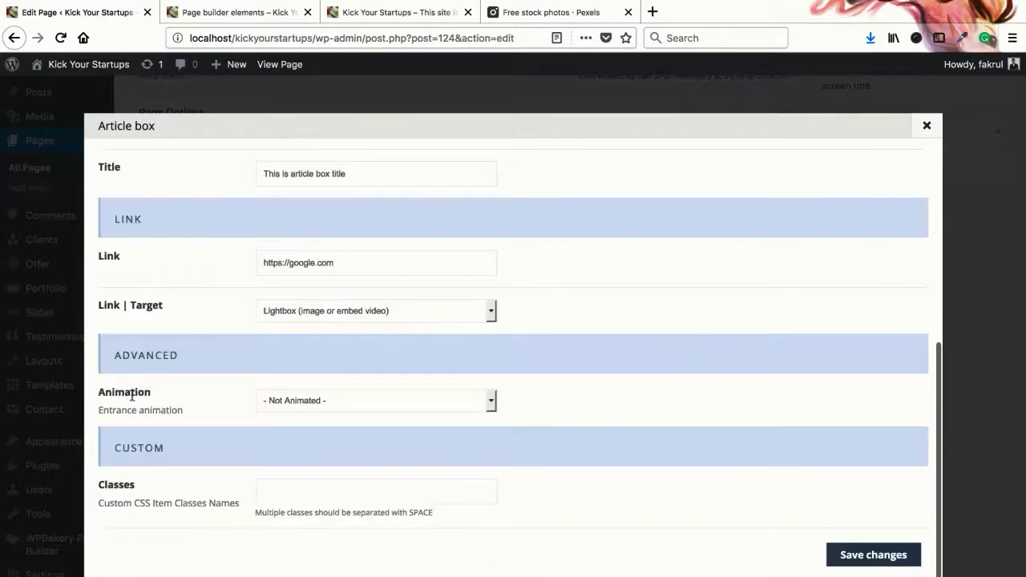
pyautogui.click(328, 403)
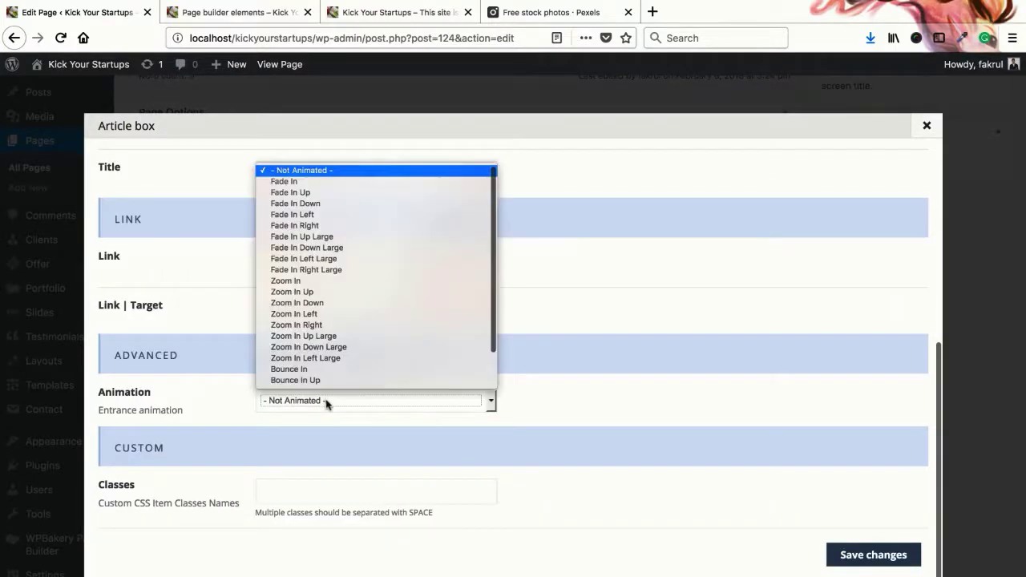
pyautogui.click(344, 194)
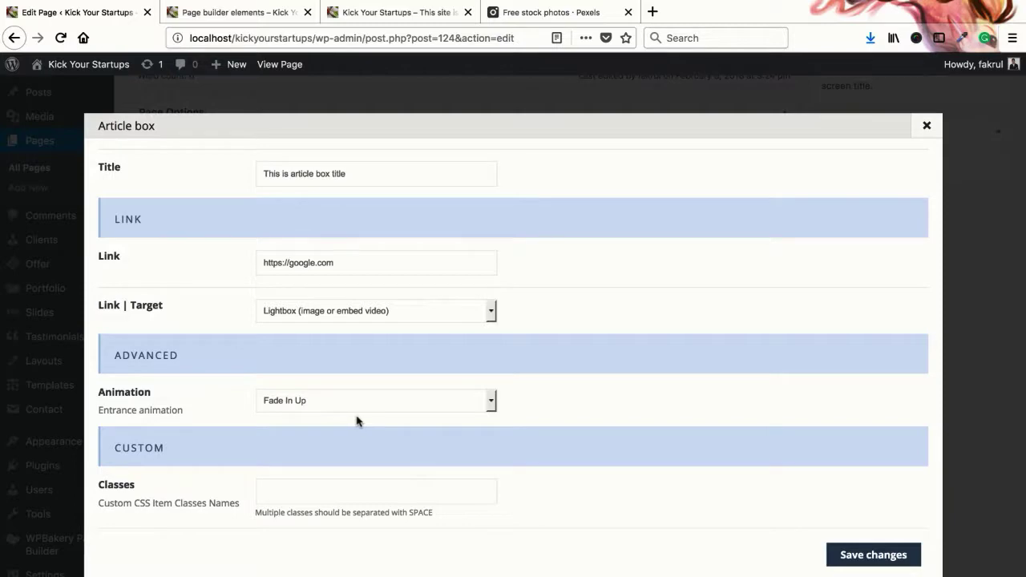
pyautogui.scroll(5, 361, 447)
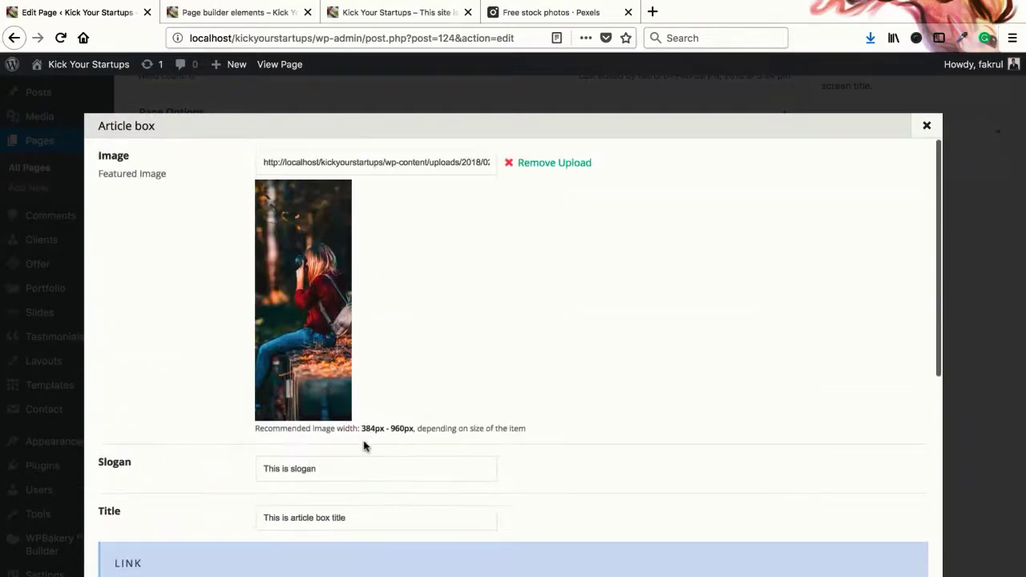
pyautogui.scroll(-5, 362, 446)
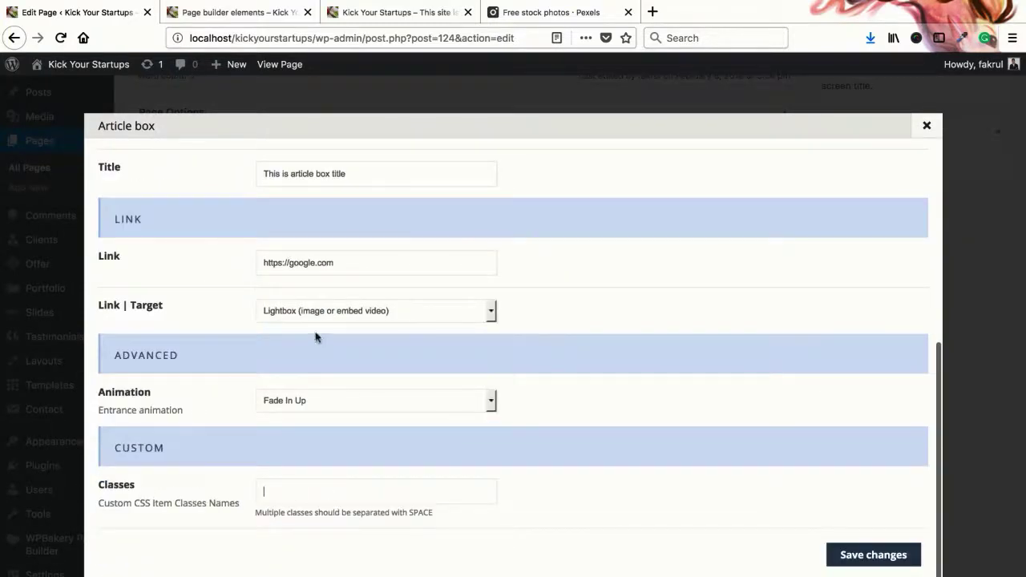
pyautogui.scroll(5, 315, 338)
pyautogui.scroll(-5, 612, 326)
pyautogui.click(880, 553)
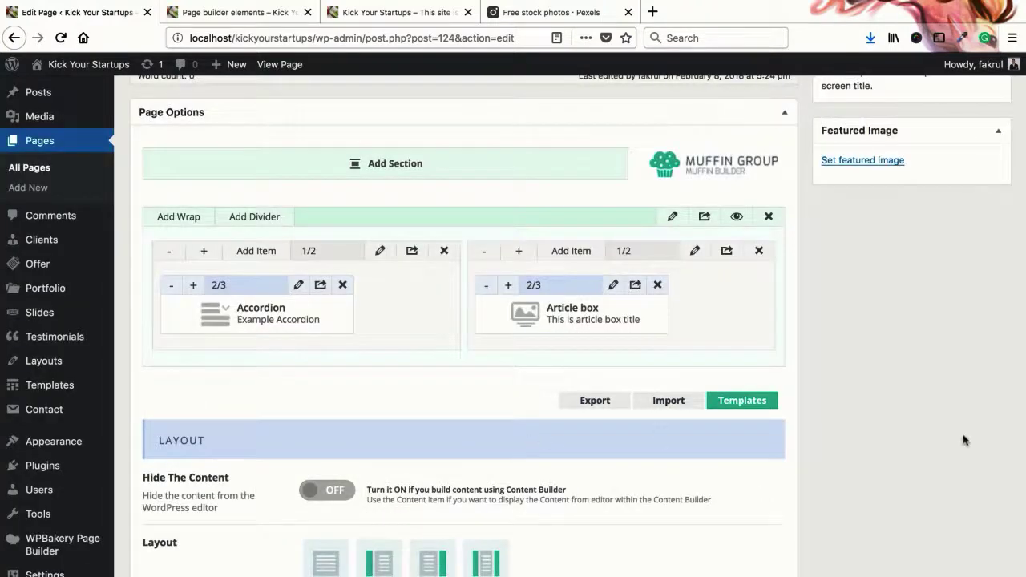
# - Update the "Page builder elements" page and reload its live view to preview the Article box
pyautogui.scroll(10, 962, 440)
pyautogui.click(975, 374)
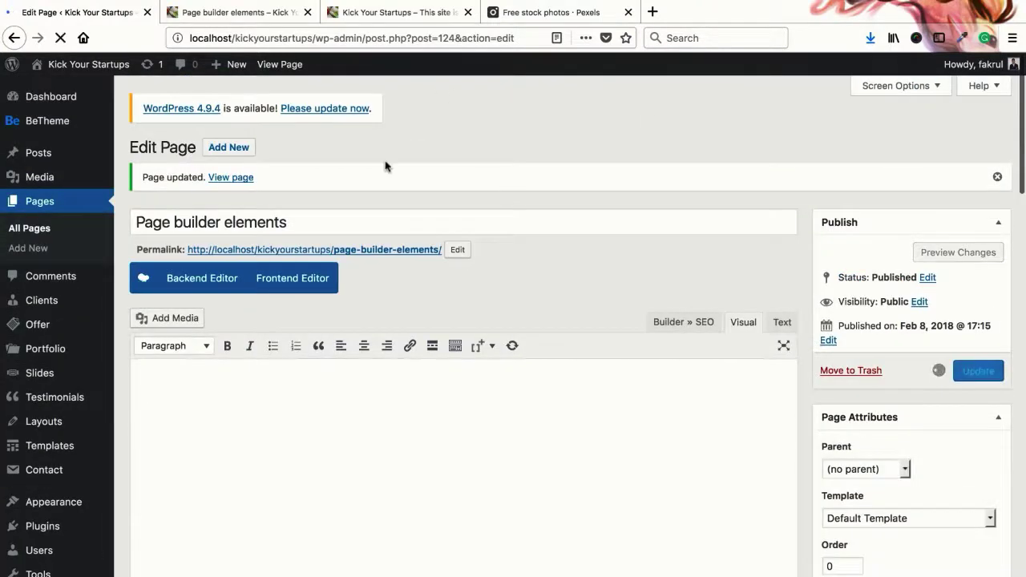
pyautogui.click(245, 15)
pyautogui.rightClick(245, 15)
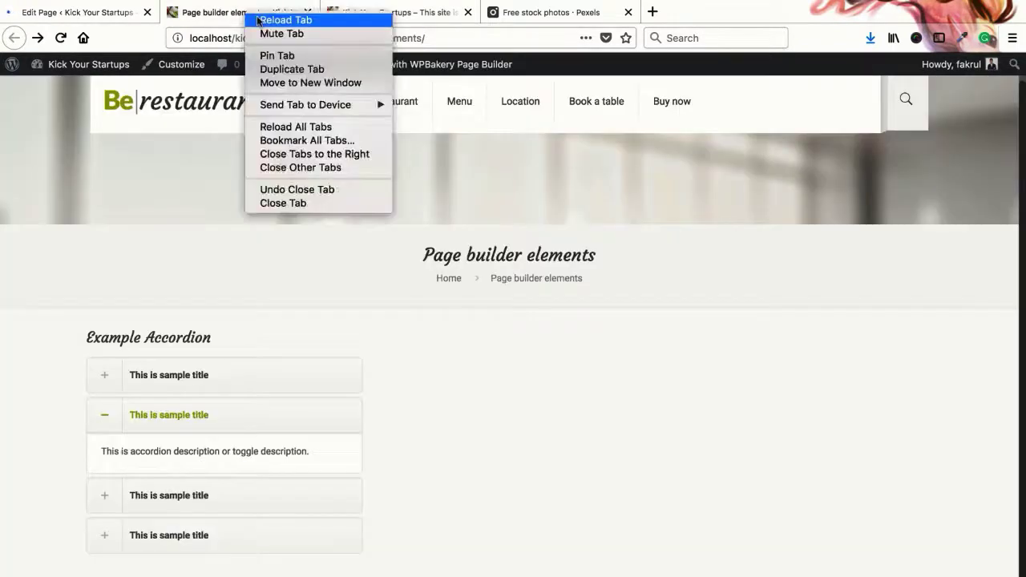
pyautogui.click(258, 18)
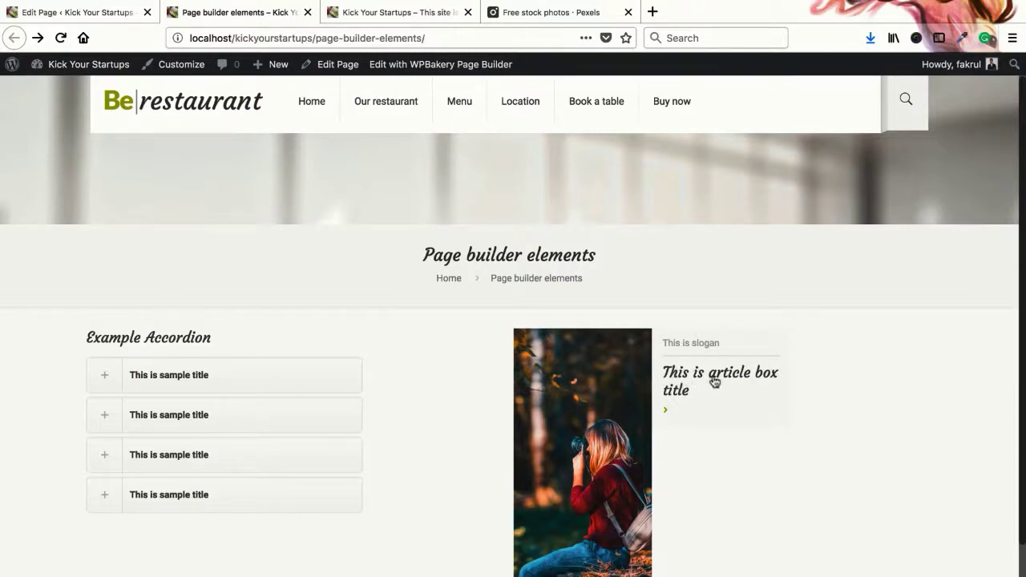
# - Test the Article box's lightbox link on the live page from both its image and title, closing the overlay each time
pyautogui.scroll(-2, 695, 441)
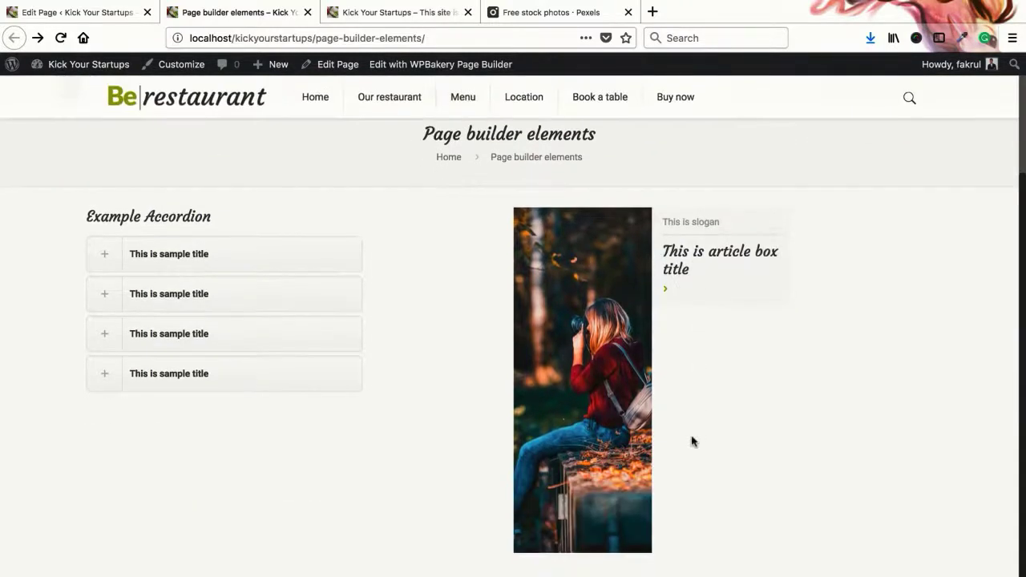
pyautogui.click(582, 372)
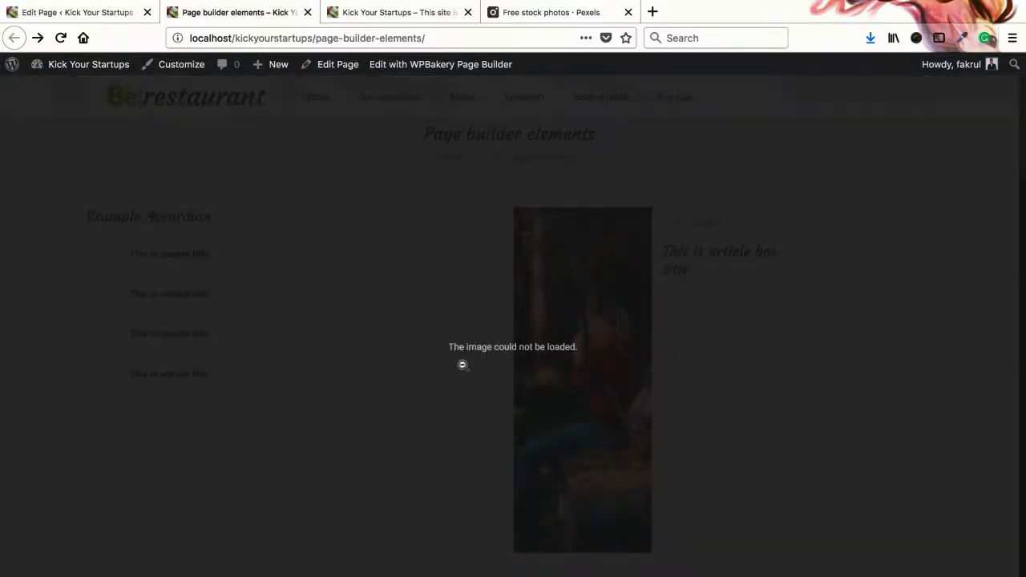
pyautogui.click(461, 391)
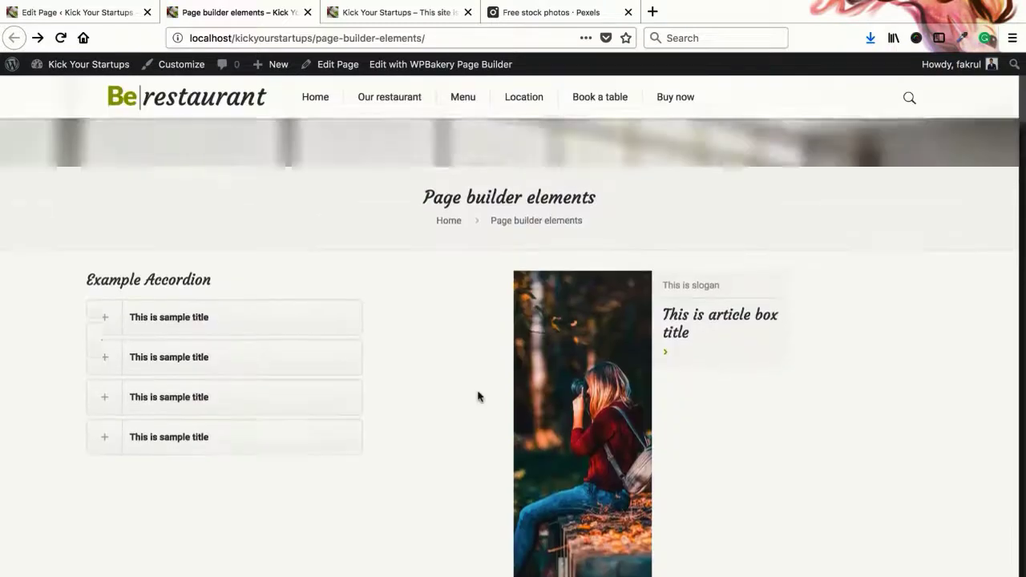
pyautogui.scroll(2, 480, 398)
pyautogui.click(575, 396)
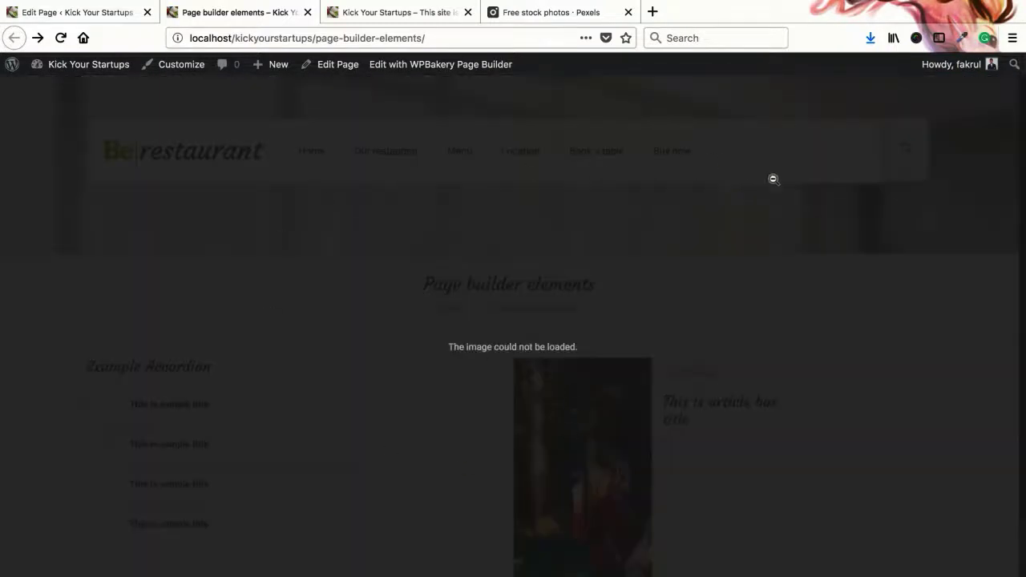
pyautogui.click(423, 325)
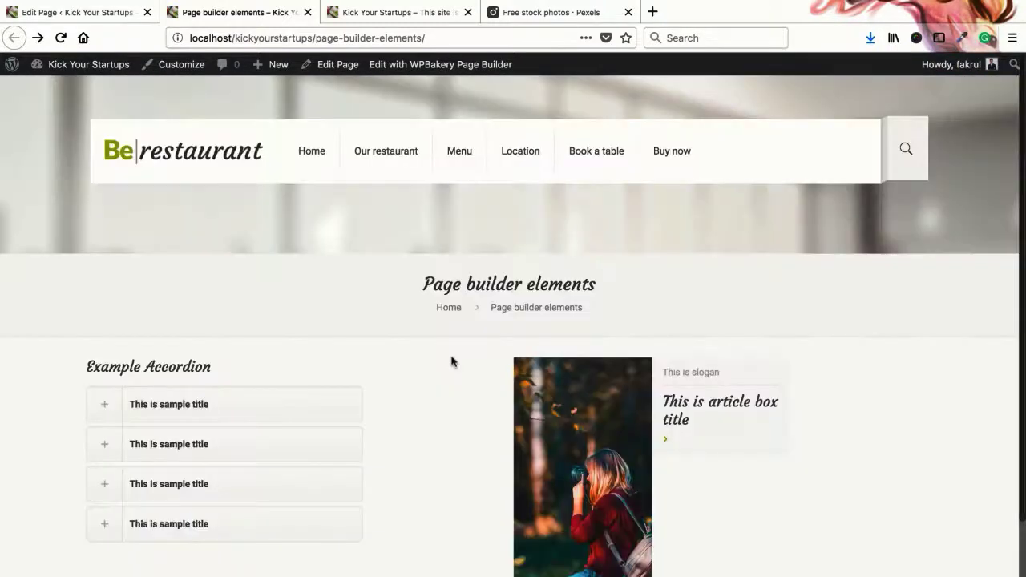
pyautogui.scroll(-2, 452, 359)
pyautogui.click(688, 256)
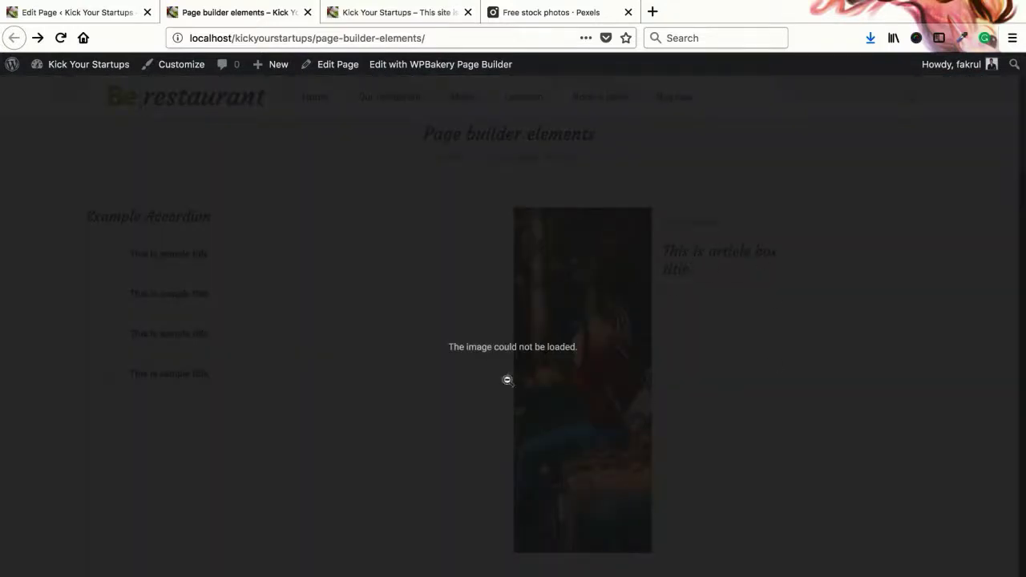
pyautogui.click(84, 117)
# - Return to the page editor, set the Article box's link target to Default | _self and save its settings
pyautogui.click(76, 12)
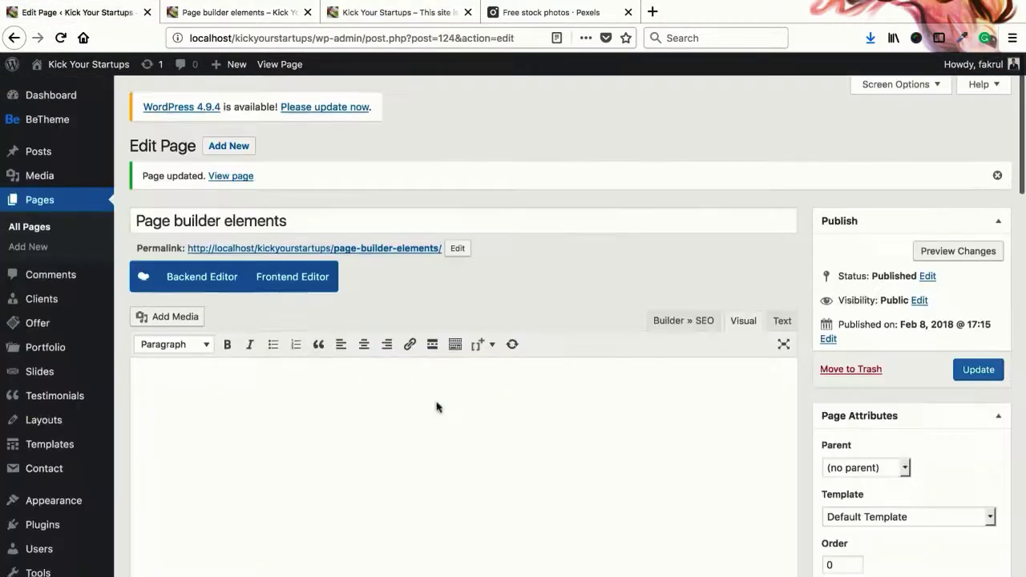
pyautogui.scroll(-2, 499, 403)
pyautogui.click(614, 417)
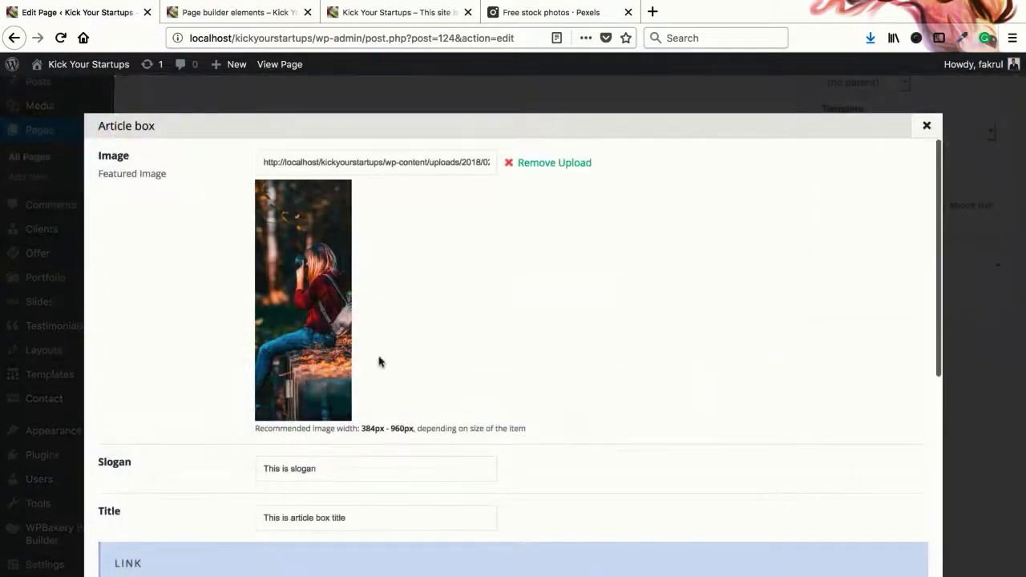
pyautogui.scroll(-4, 347, 494)
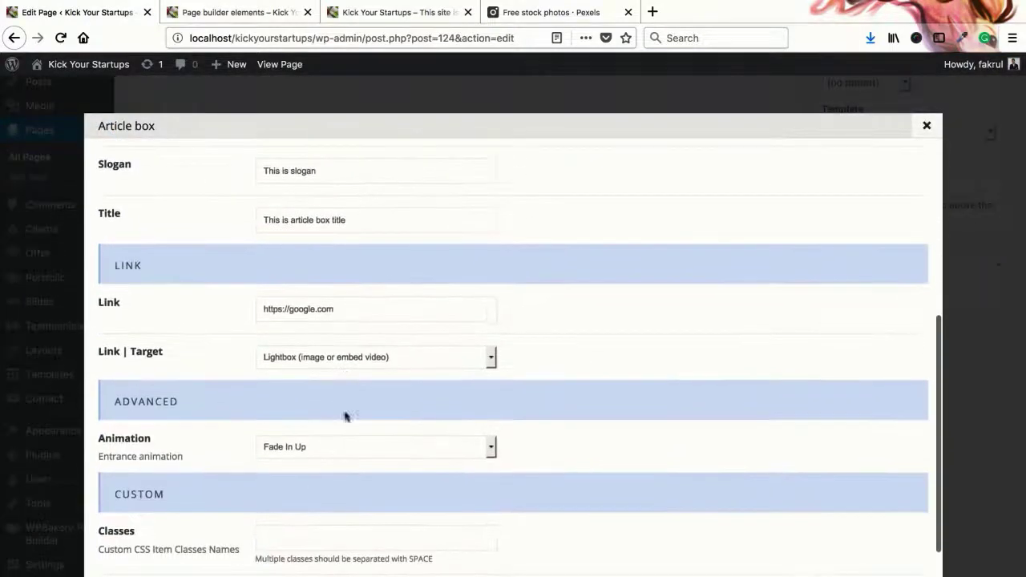
pyautogui.click(342, 366)
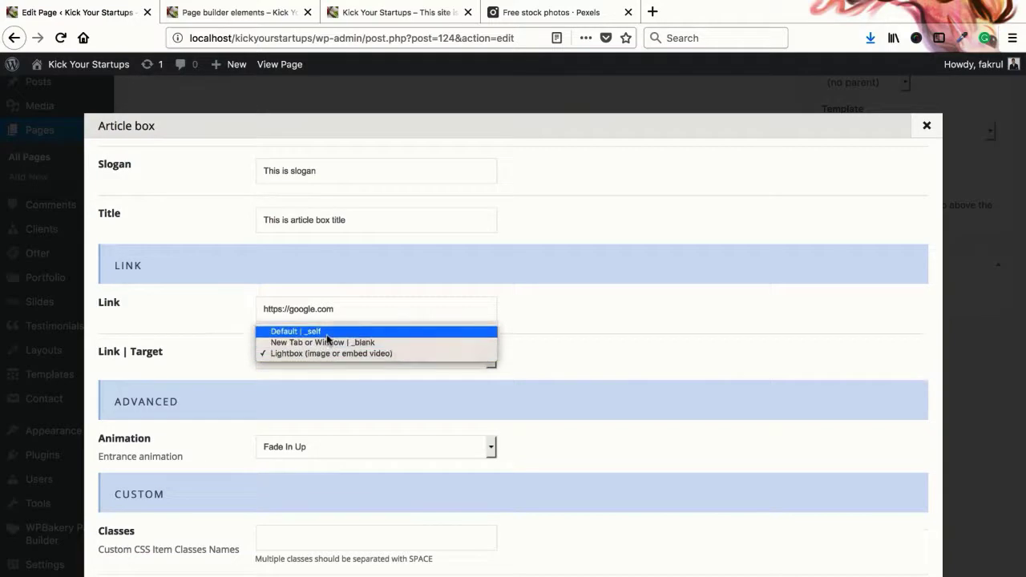
pyautogui.click(326, 332)
pyautogui.scroll(-2, 326, 384)
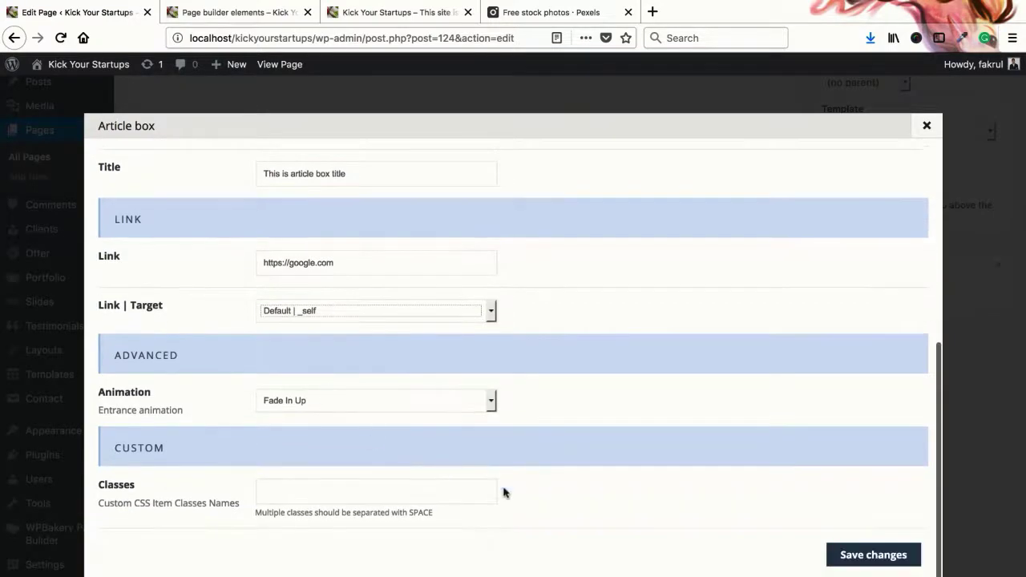
pyautogui.click(879, 554)
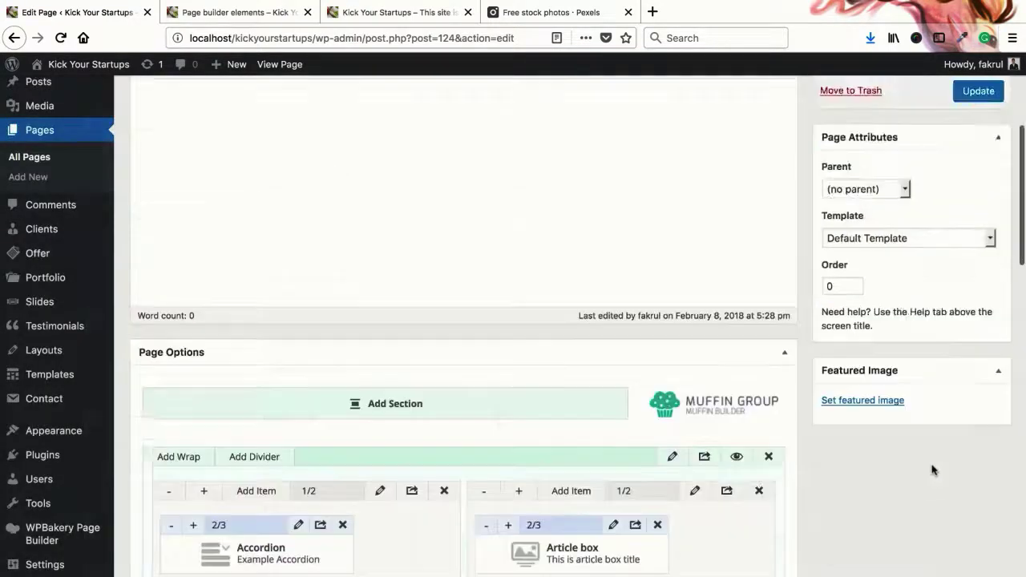
# - Update the page with the new link target and reload the live page
pyautogui.click(978, 371)
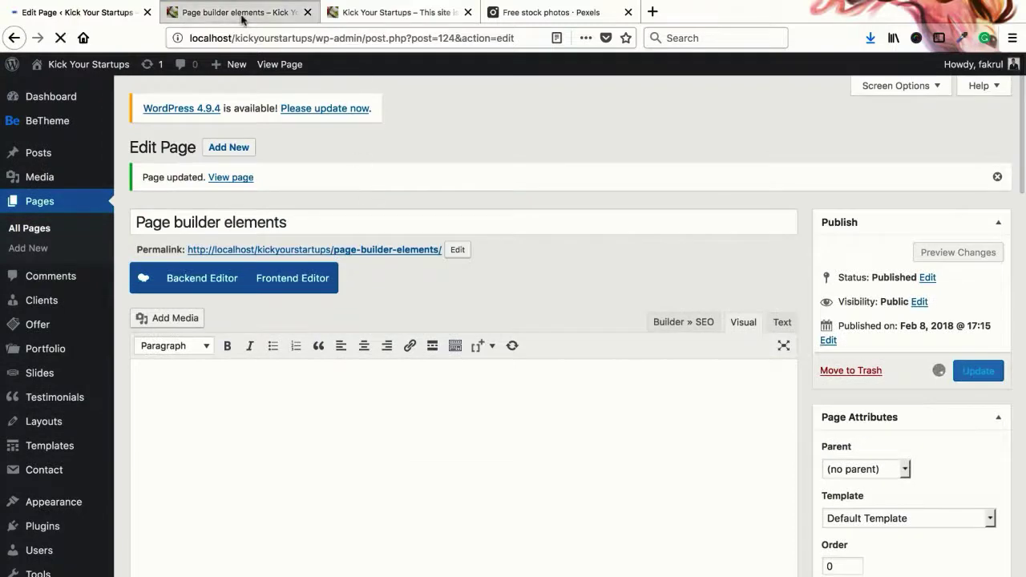
pyautogui.click(241, 14)
pyautogui.rightClick(241, 14)
pyautogui.click(265, 21)
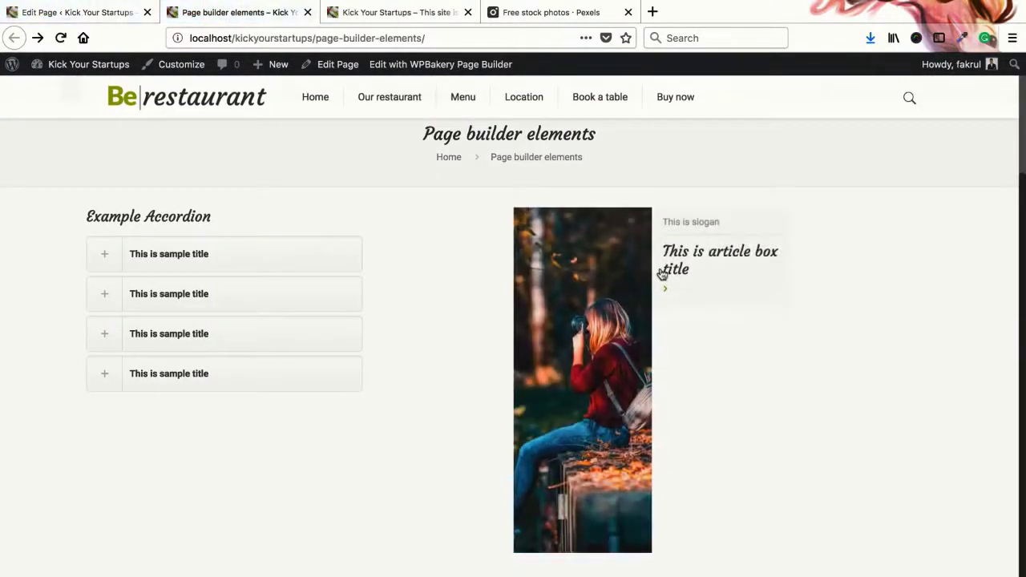
# - Follow the Article box's link on the live page, go back, and return to the Muffin Builder section of the page editor
pyautogui.hotkey('alt', 'Home')
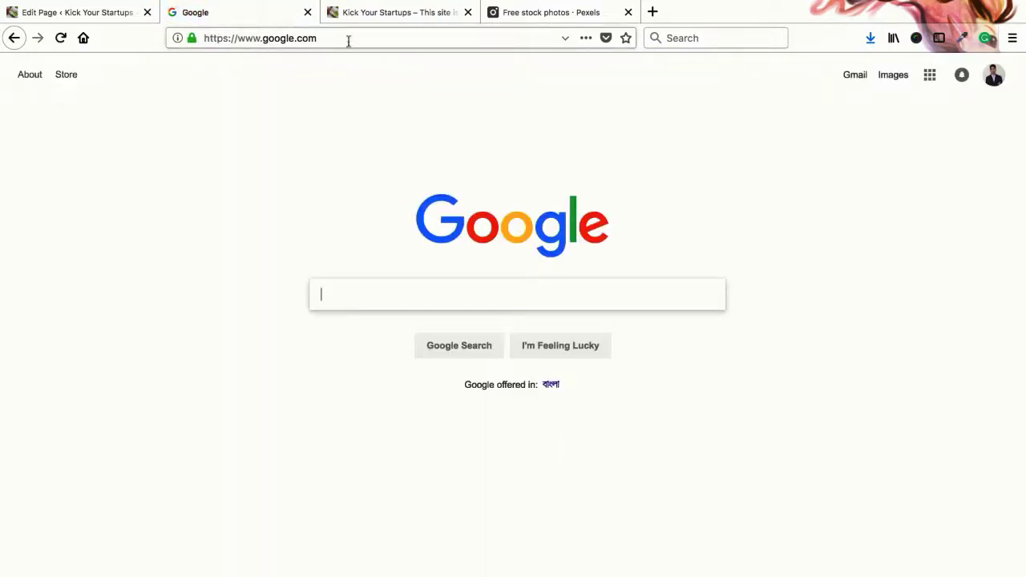
pyautogui.click(16, 39)
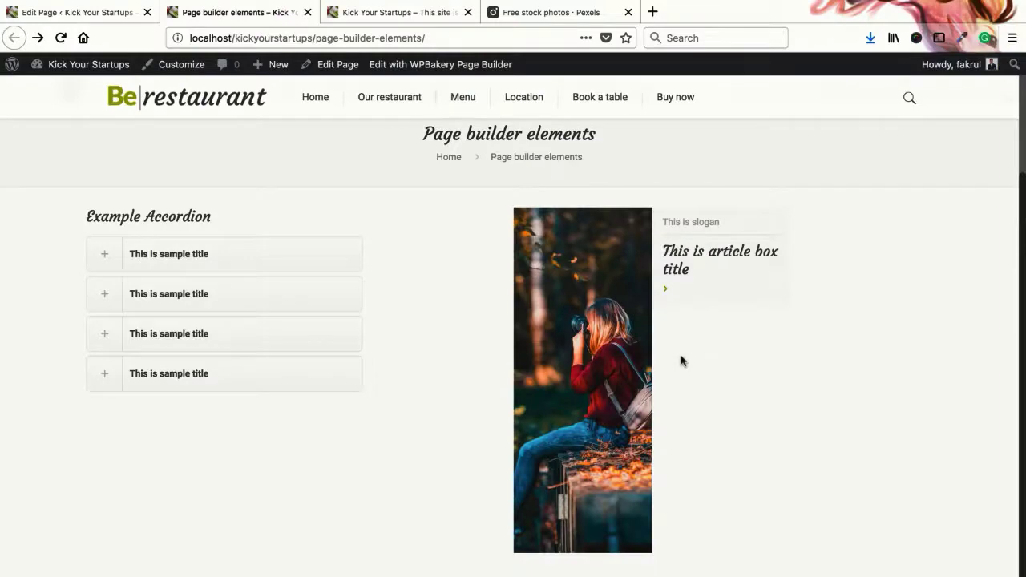
pyautogui.click(88, 12)
pyautogui.scroll(-5, 561, 377)
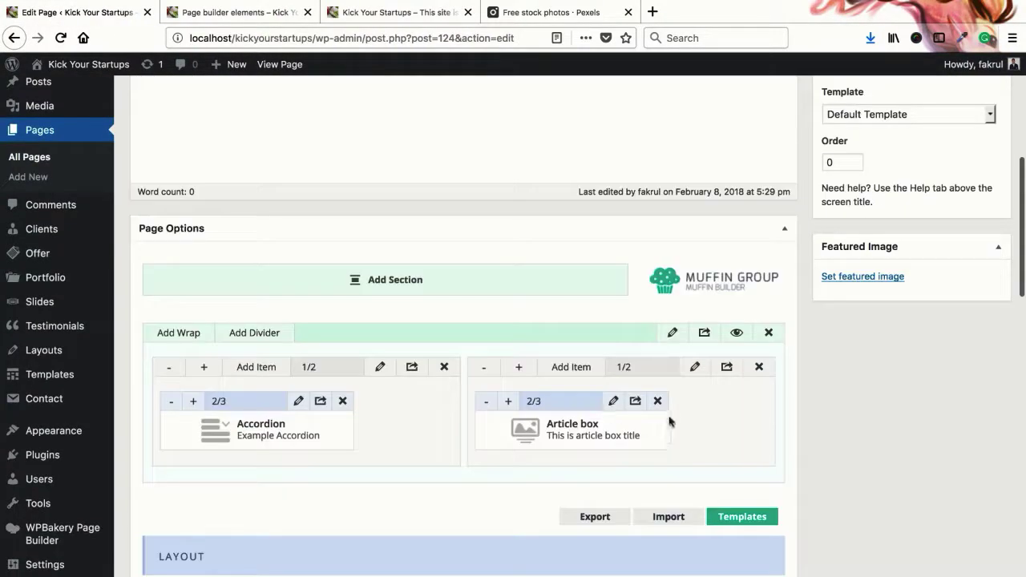
# - Widen the Article box item to 1/1 in its wrap and update the page
pyautogui.click(510, 402)
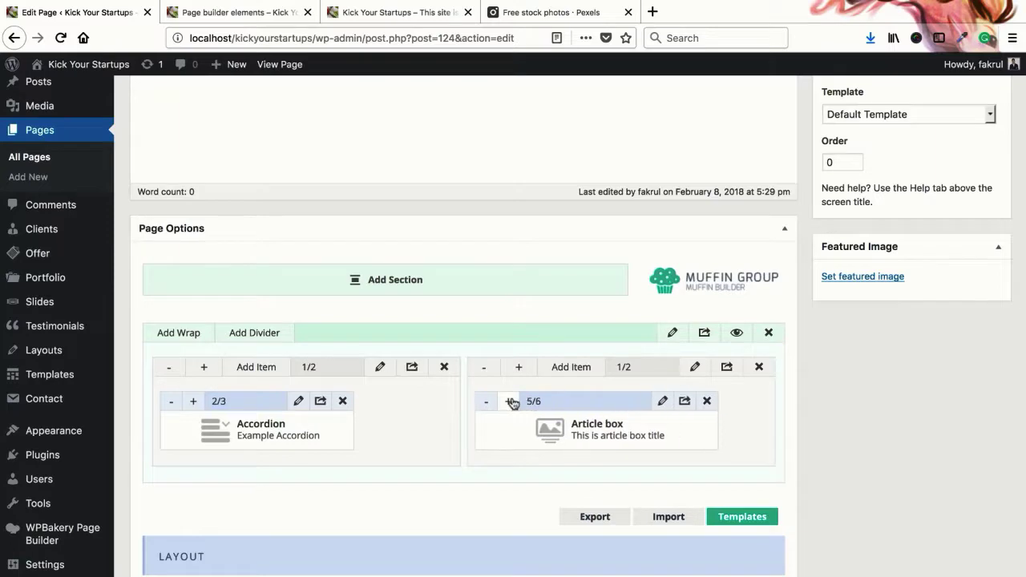
pyautogui.click(510, 402)
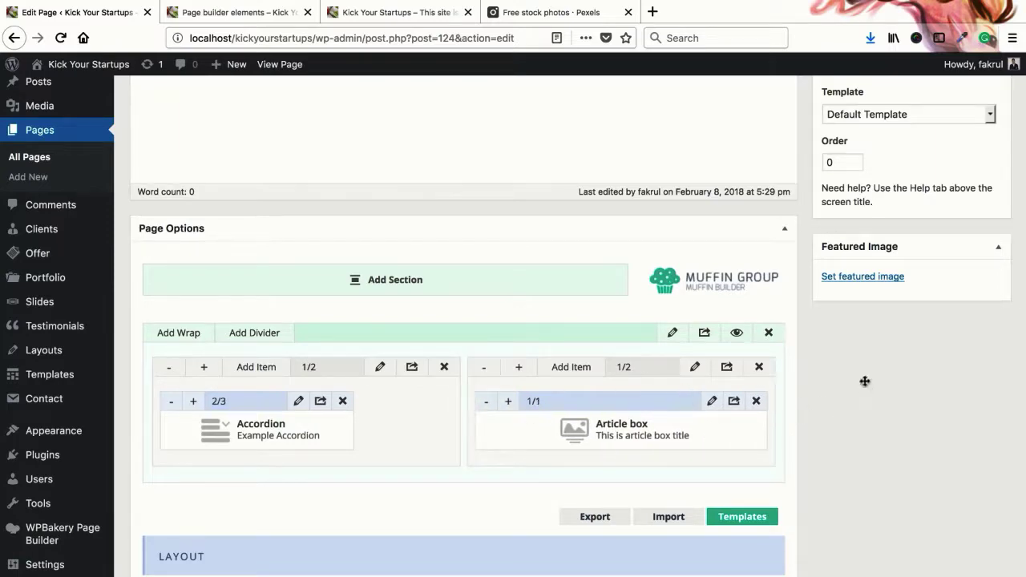
pyautogui.scroll(10, 865, 381)
pyautogui.click(977, 370)
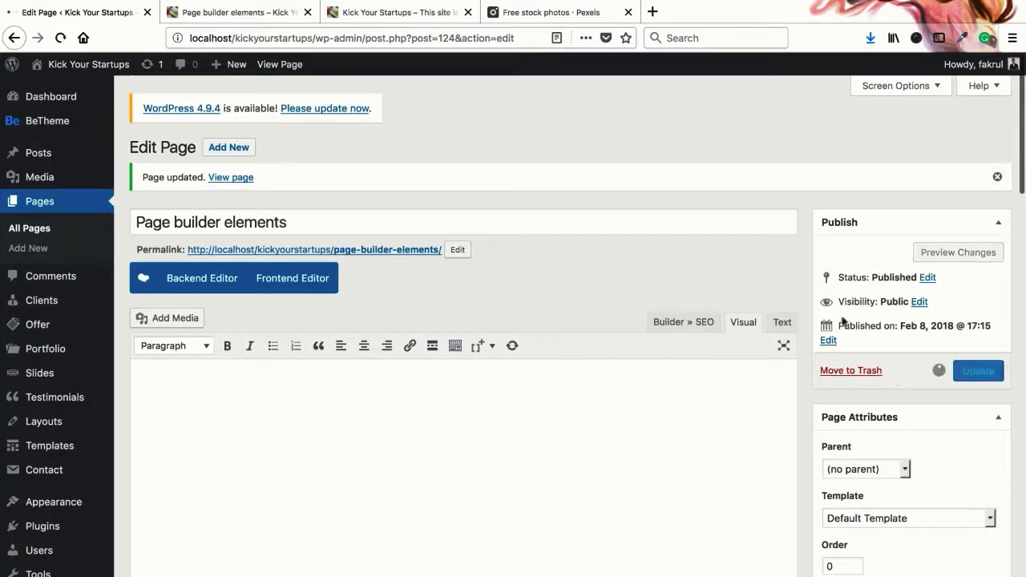
# - Reload the live page and examine how the full-width Article box's image and text are laid out
pyautogui.click(246, 16)
pyautogui.rightClick(248, 14)
pyautogui.click(277, 21)
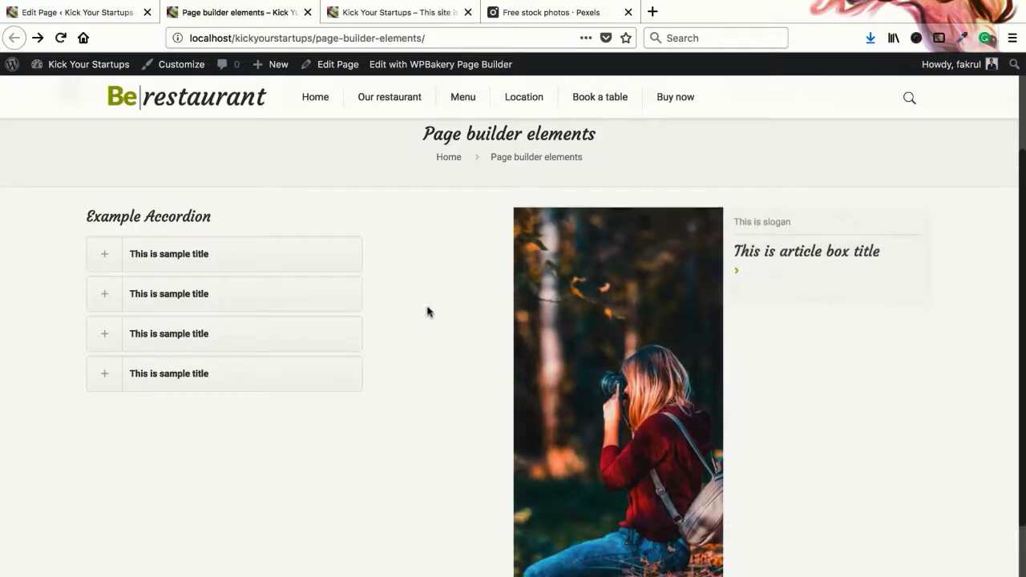
pyautogui.scroll(-2, 426, 310)
pyautogui.scroll(4, 426, 309)
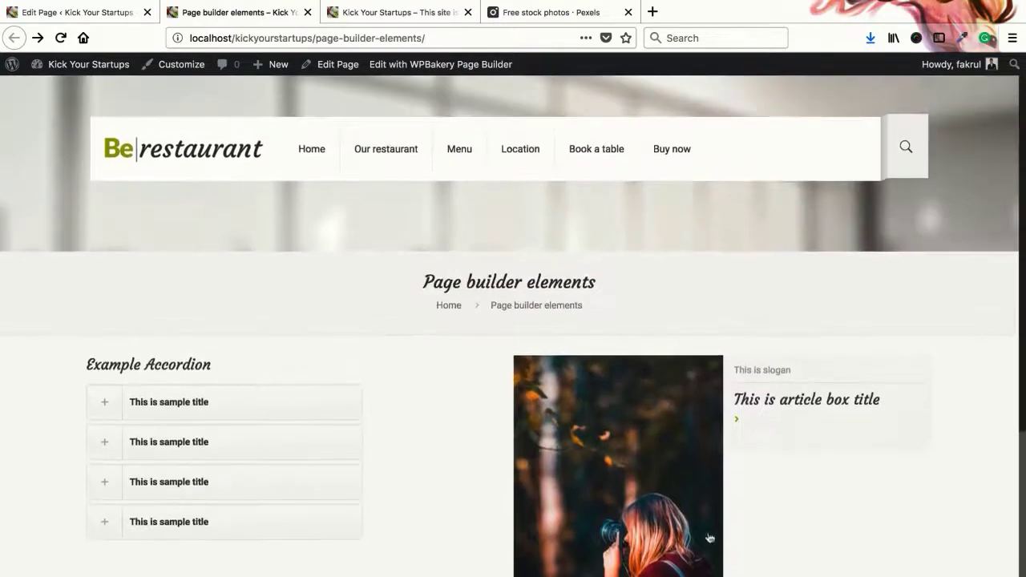
pyautogui.scroll(-4, 446, 378)
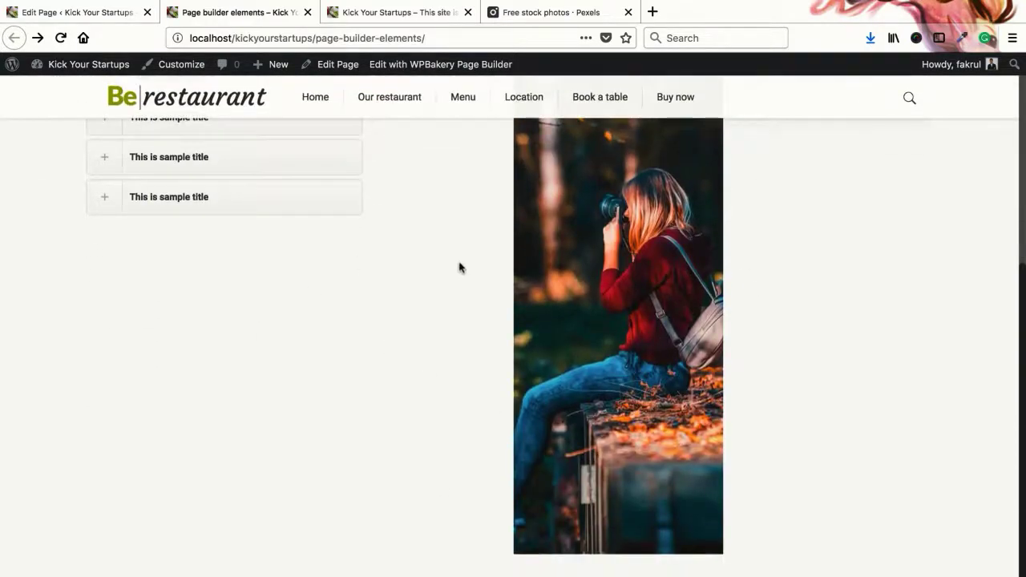
pyautogui.scroll(2, 463, 268)
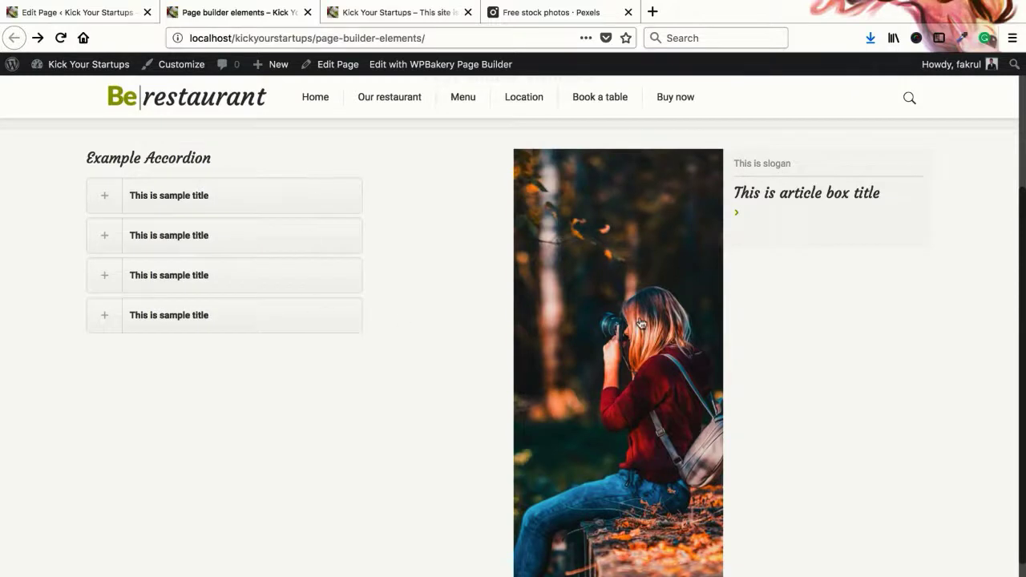
pyautogui.scroll(2, 641, 323)
pyautogui.scroll(-3, 606, 303)
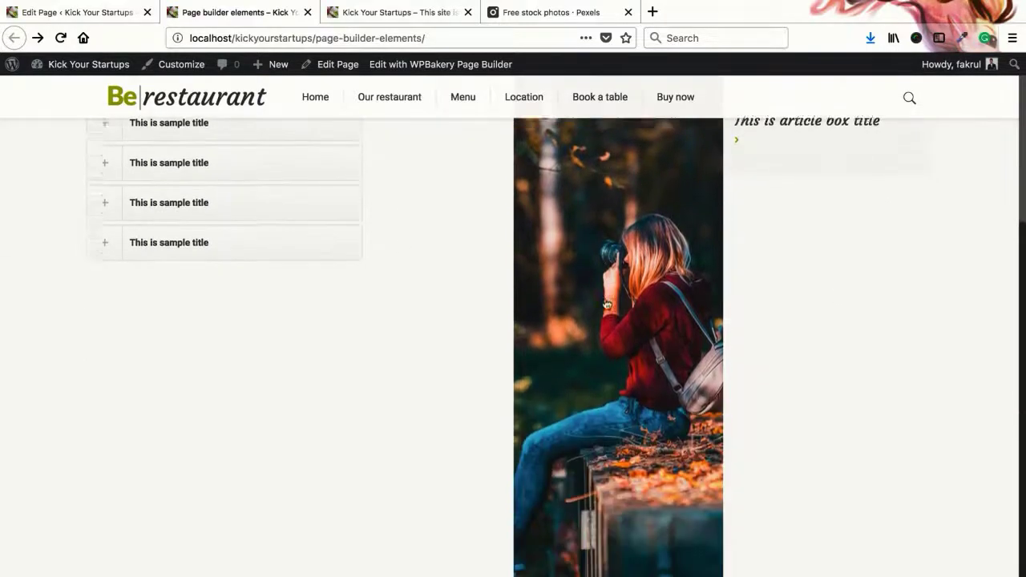
pyautogui.scroll(4, 510, 358)
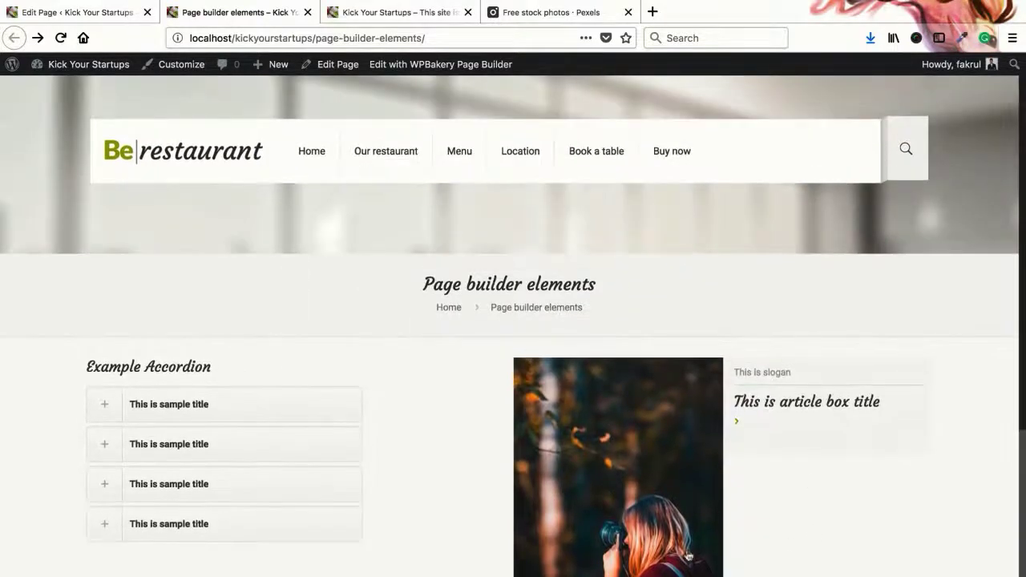
pyautogui.scroll(-5, 574, 414)
# - Return to the page editor and reduce the Article box item's width to 1/2
pyautogui.click(120, 12)
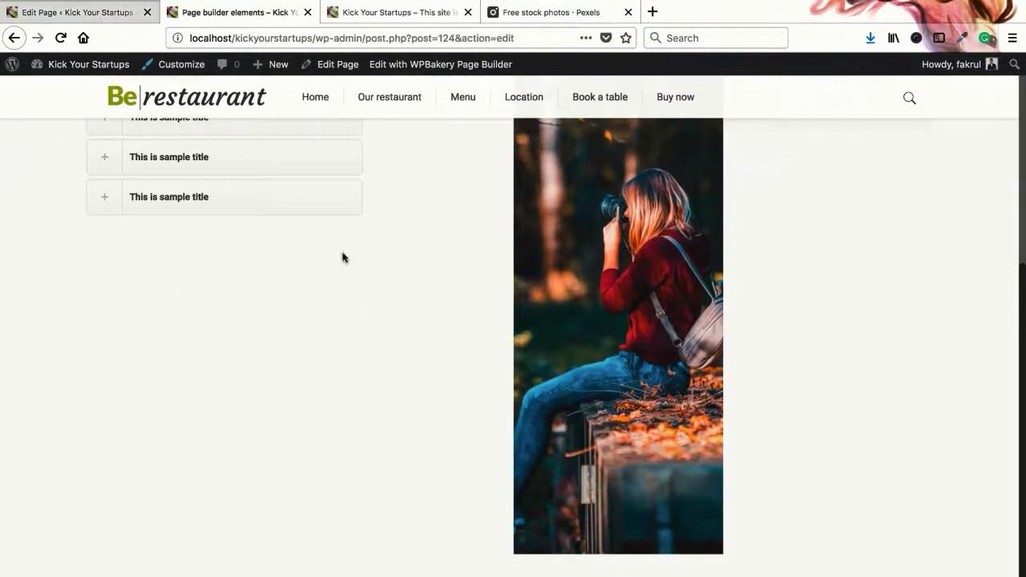
pyautogui.scroll(-6, 518, 435)
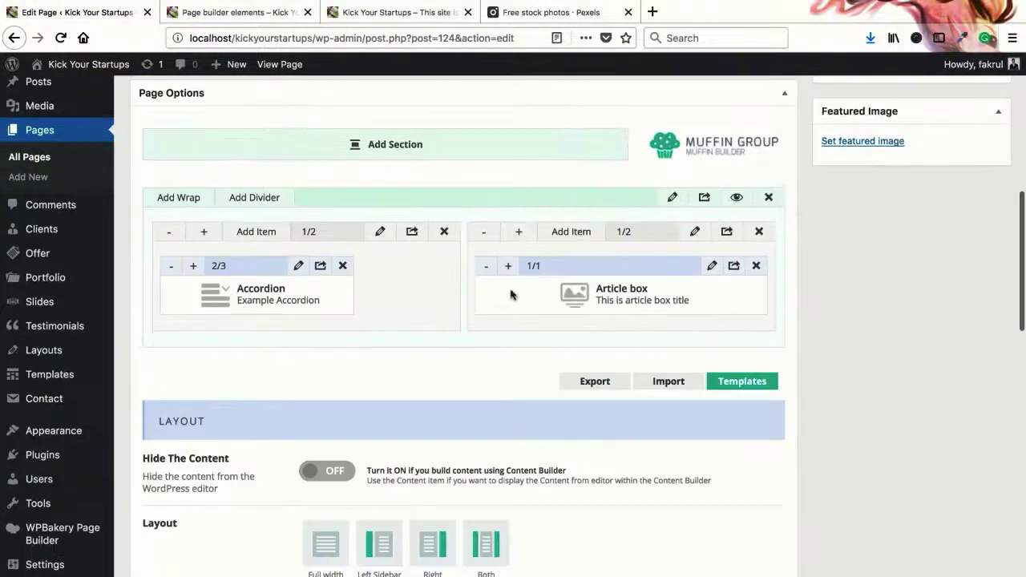
pyautogui.click(488, 265)
pyautogui.click(487, 265)
pyautogui.click(488, 266)
pyautogui.click(487, 266)
pyautogui.click(487, 266)
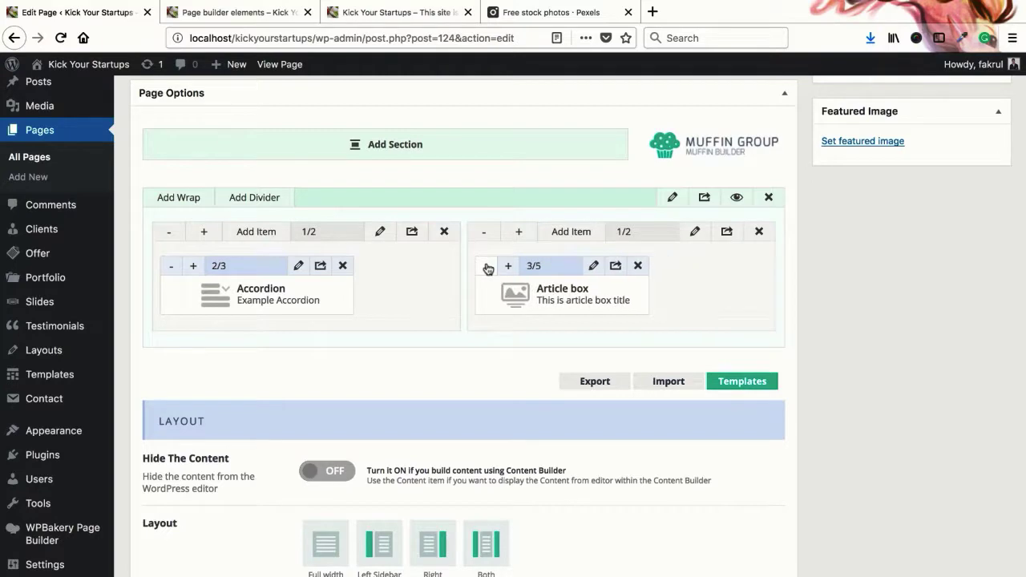
pyautogui.click(488, 265)
pyautogui.scroll(1, 698, 349)
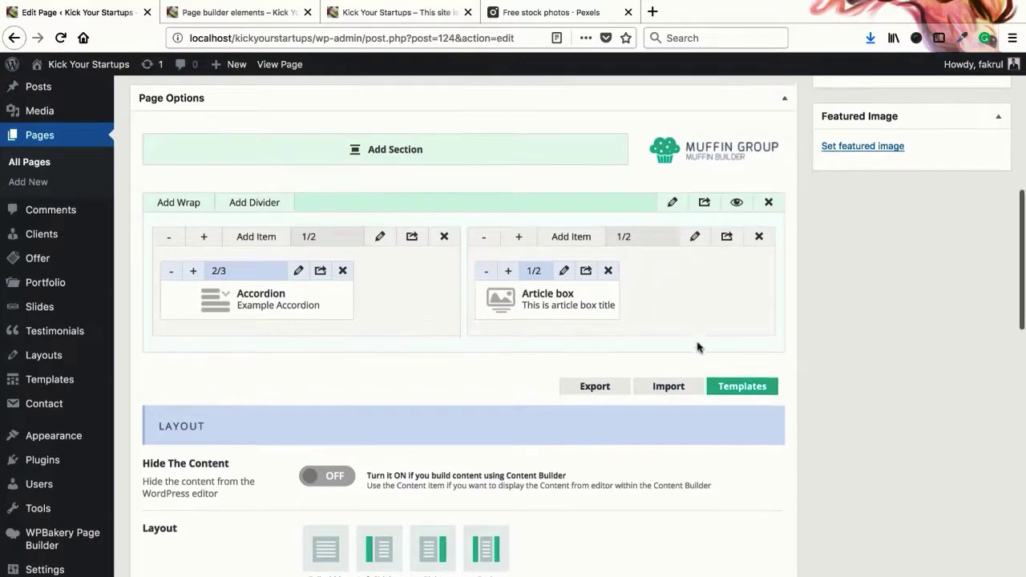
# - Narrow the Accordion item to 3/5 and add a Before After item to the same wrap
pyautogui.click(296, 278)
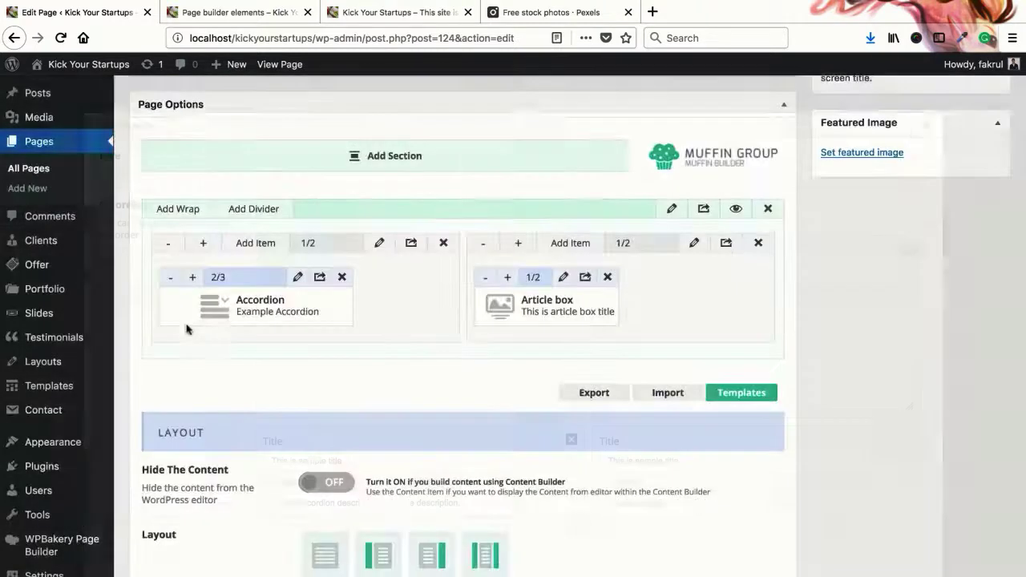
pyautogui.click(927, 126)
pyautogui.click(172, 280)
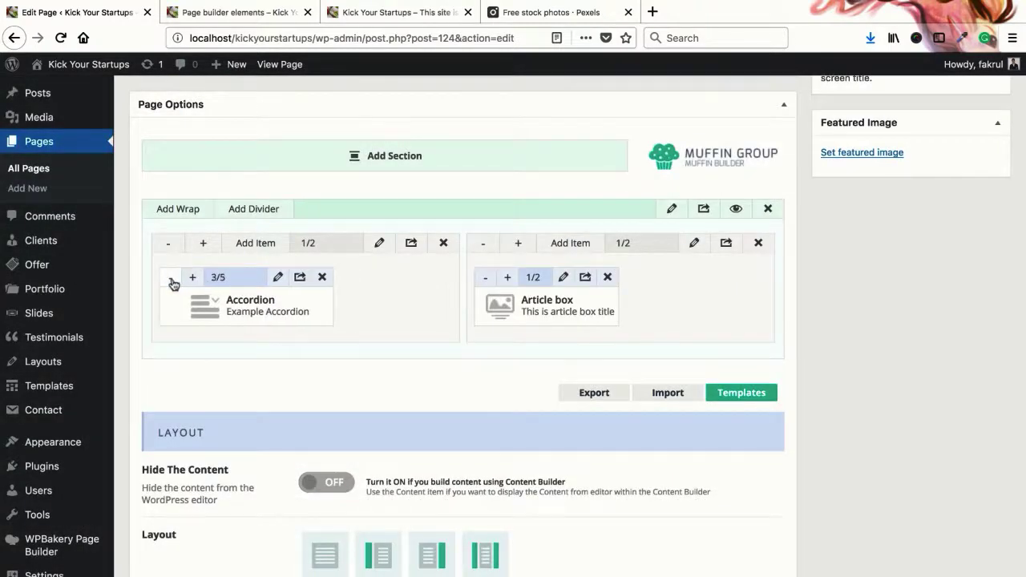
pyautogui.click(256, 245)
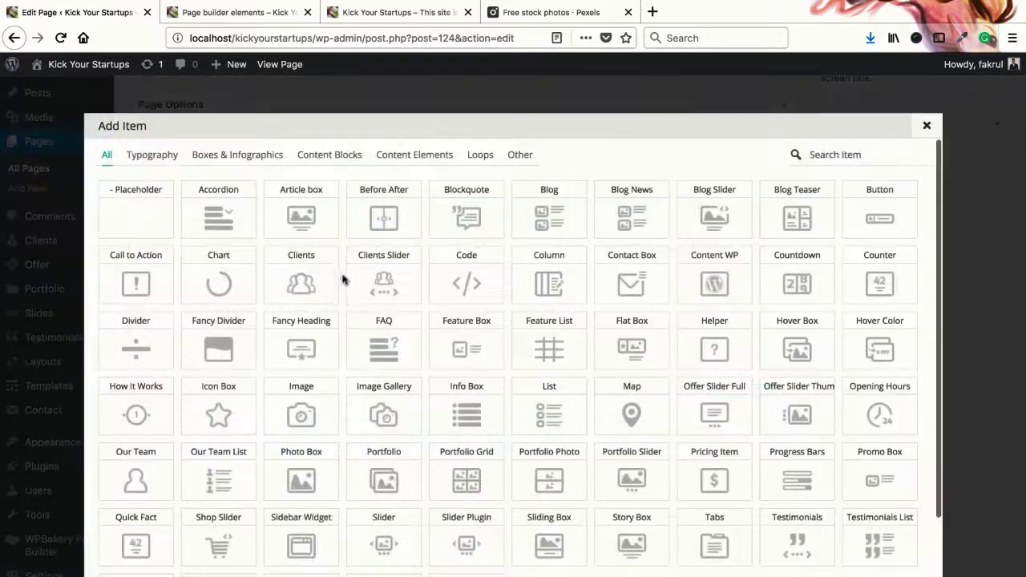
pyautogui.click(385, 212)
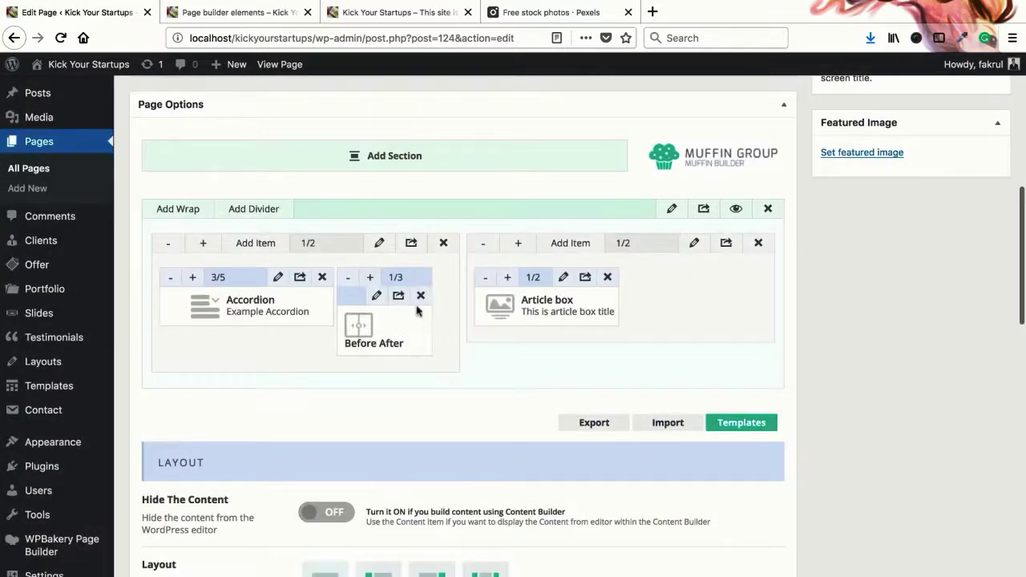
# - Resize the Accordion and Before After items to 1/2 each so they sit side by side
pyautogui.click(370, 278)
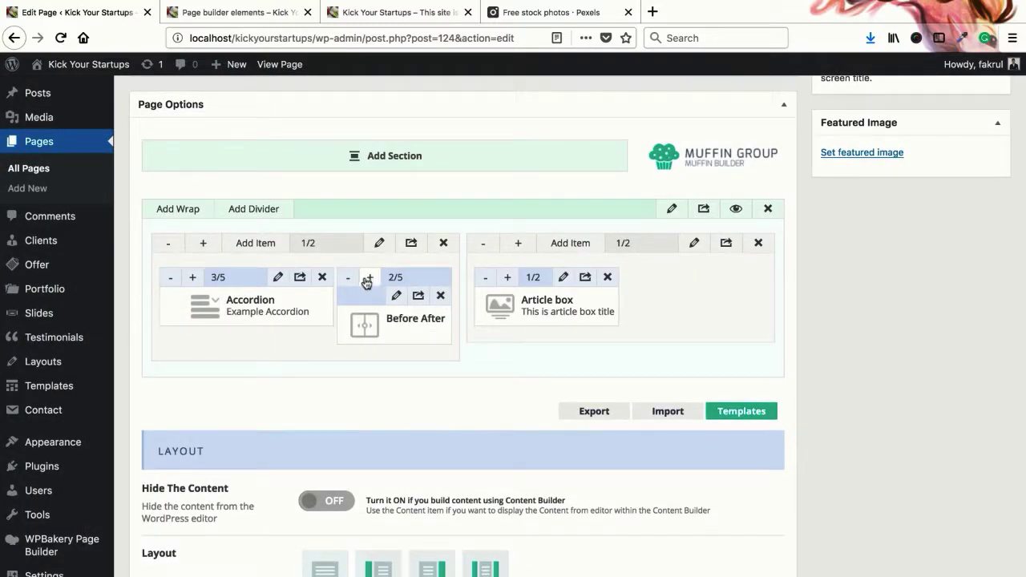
pyautogui.click(171, 279)
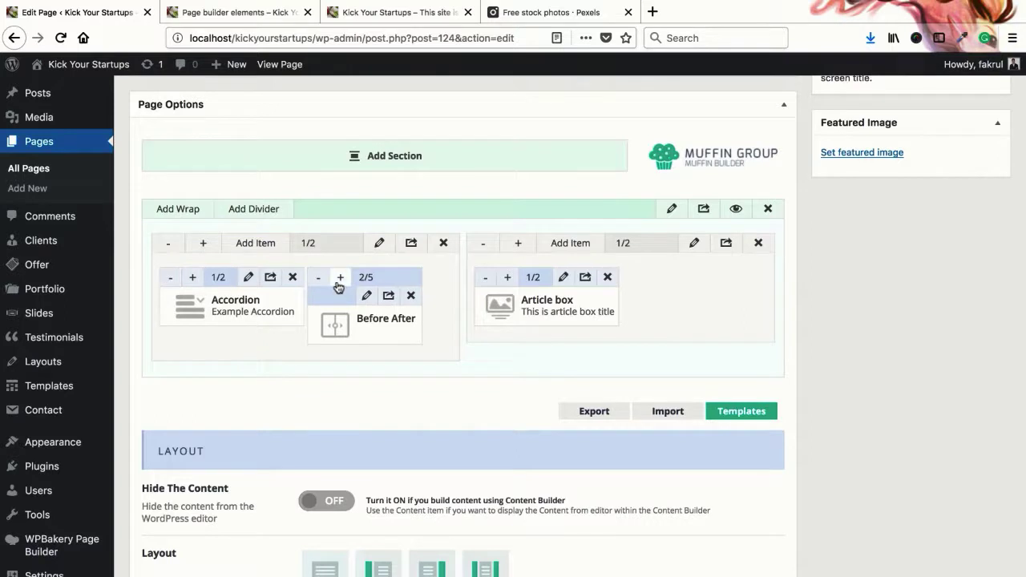
pyautogui.click(339, 279)
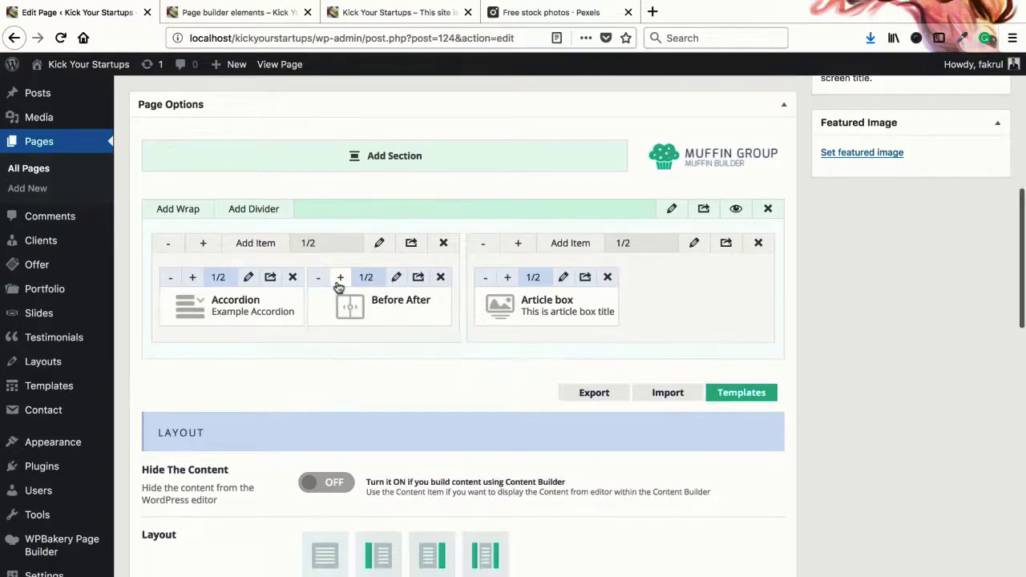
# - Open the Before After item's settings, look over the home page's menu images, and check the recommended image width
pyautogui.click(396, 279)
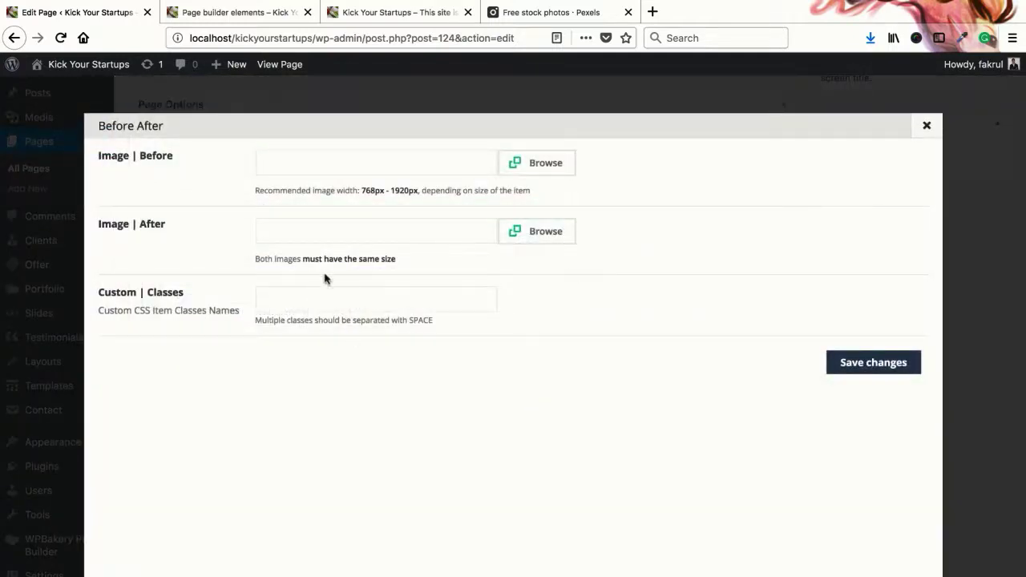
pyautogui.click(373, 13)
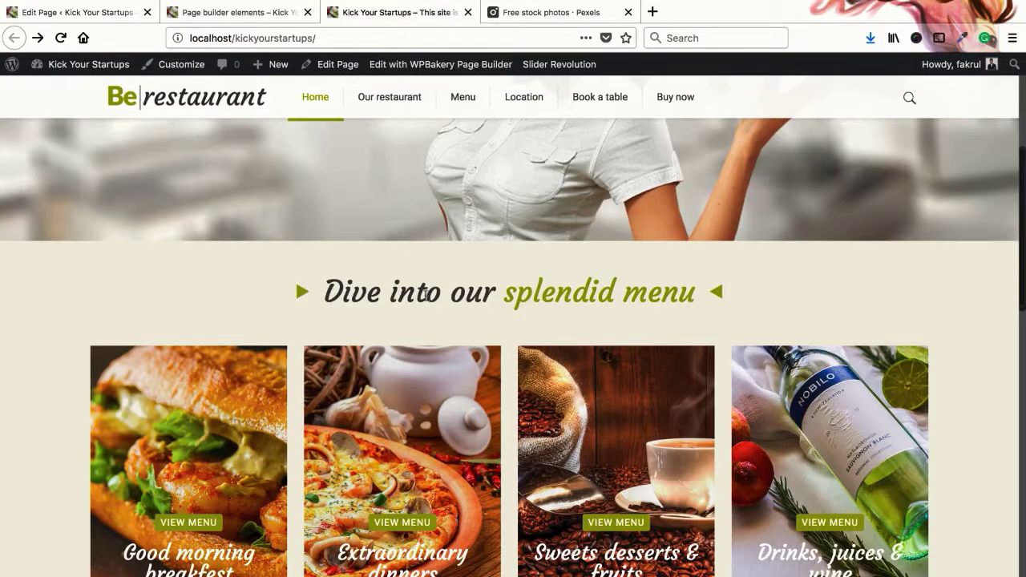
pyautogui.scroll(-4, 424, 293)
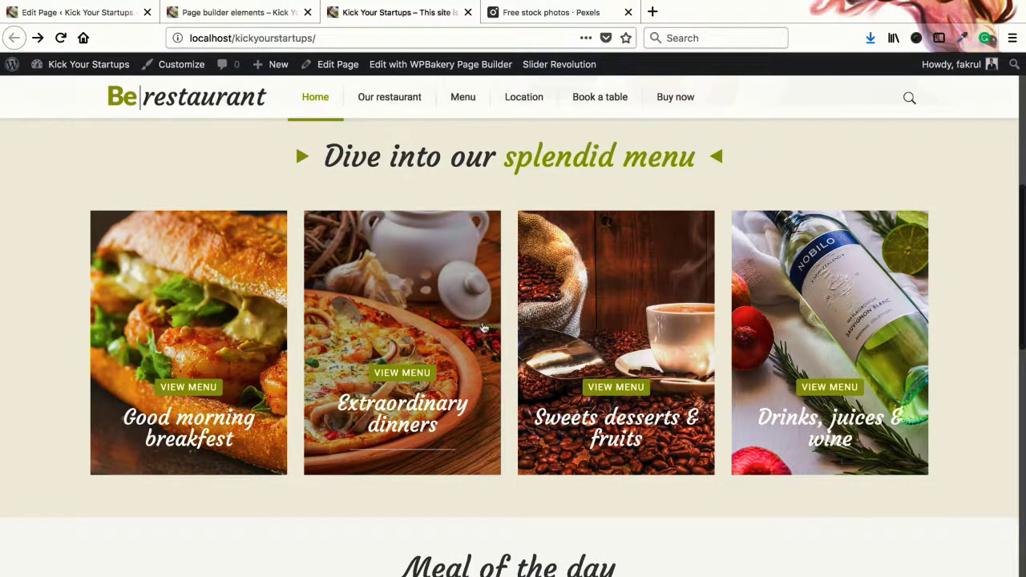
pyautogui.click(100, 12)
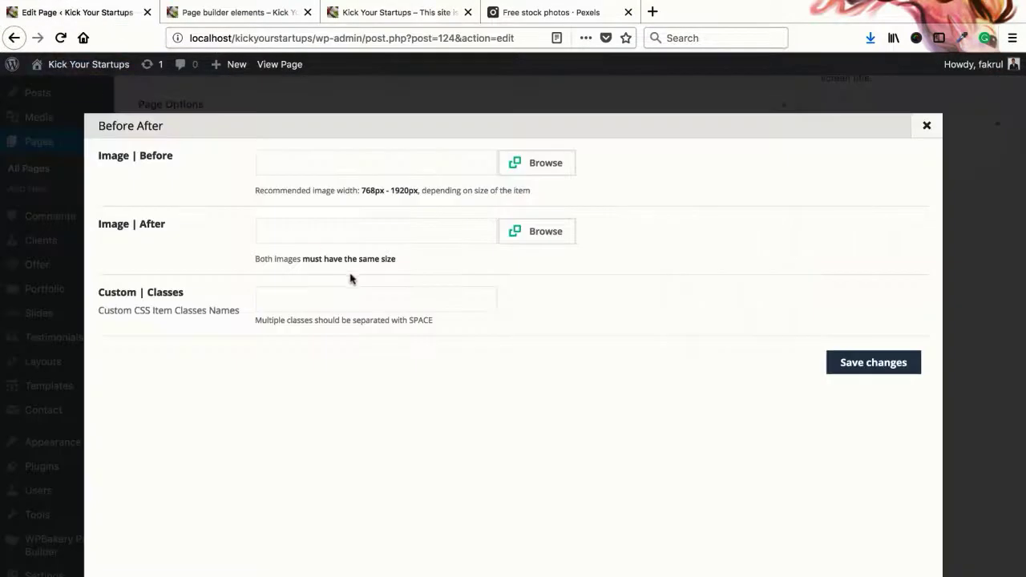
pyautogui.doubleClick(369, 190)
pyautogui.click(364, 190)
# - Switch to the Pexels site, close the opened photo and browse the stock photos, rechecking the Before After image requirements
pyautogui.press('super+4')
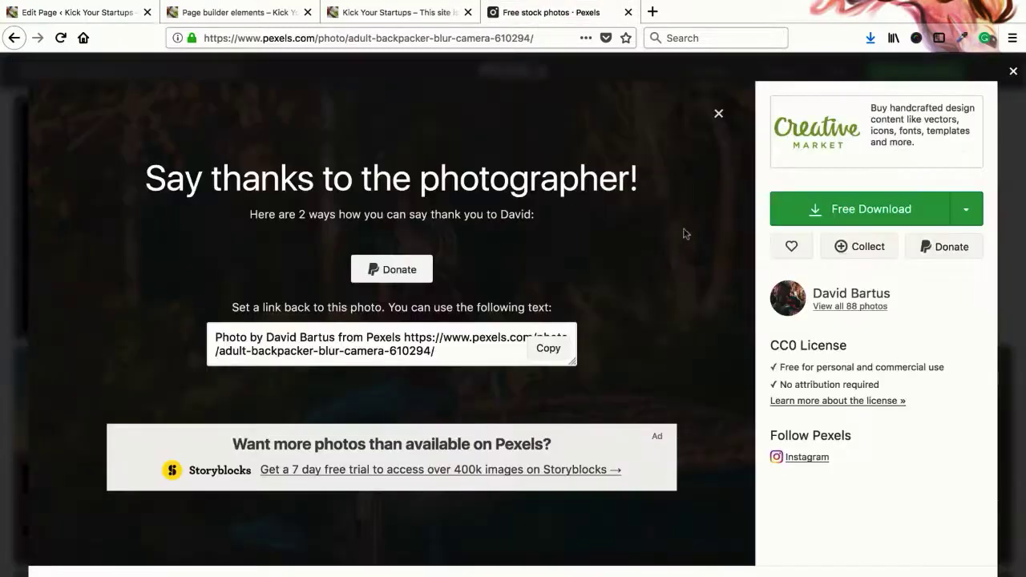
pyautogui.click(1013, 72)
pyautogui.scroll(-5, 425, 374)
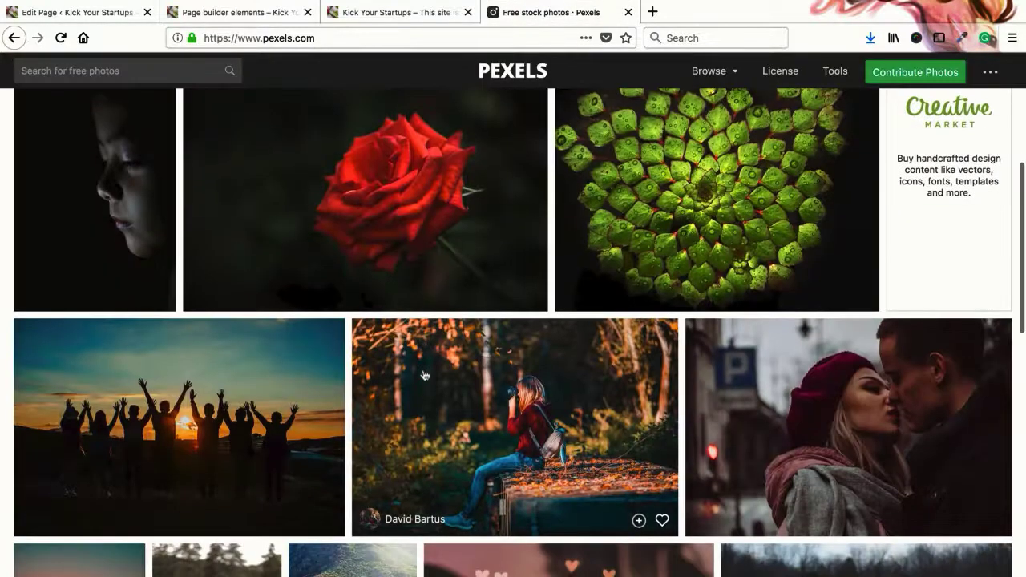
pyautogui.scroll(-3, 425, 373)
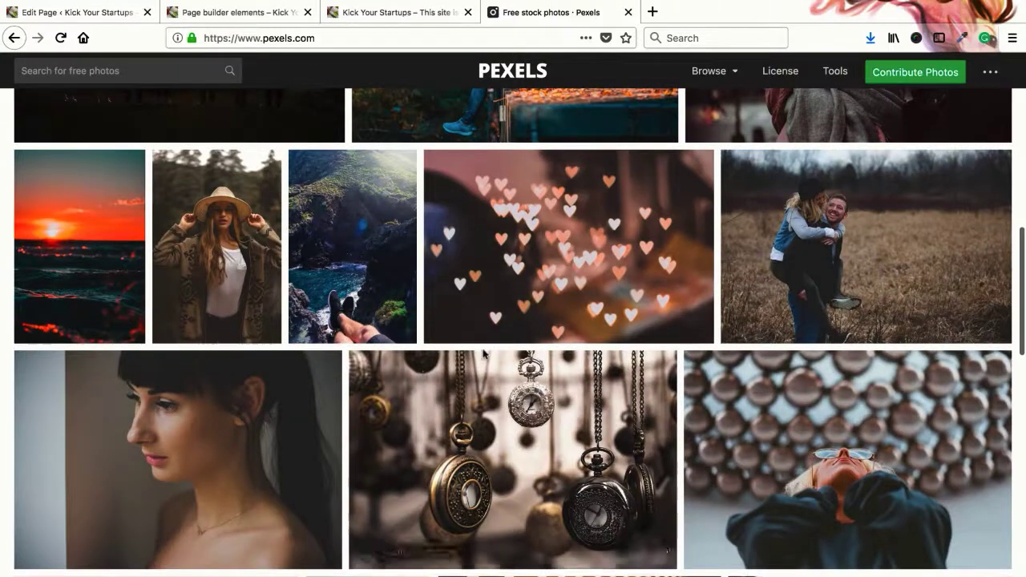
pyautogui.click(77, 12)
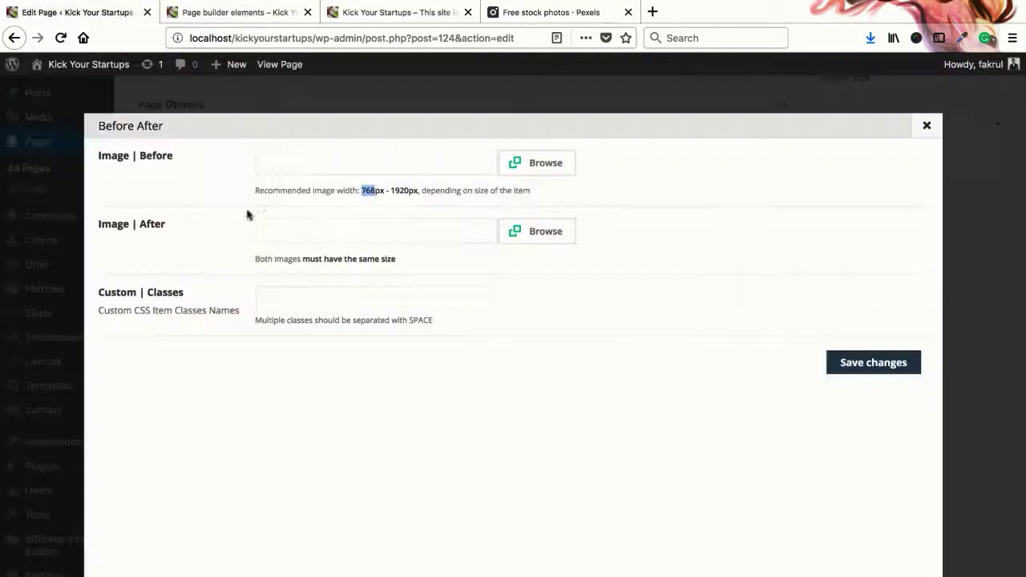
pyautogui.click(550, 14)
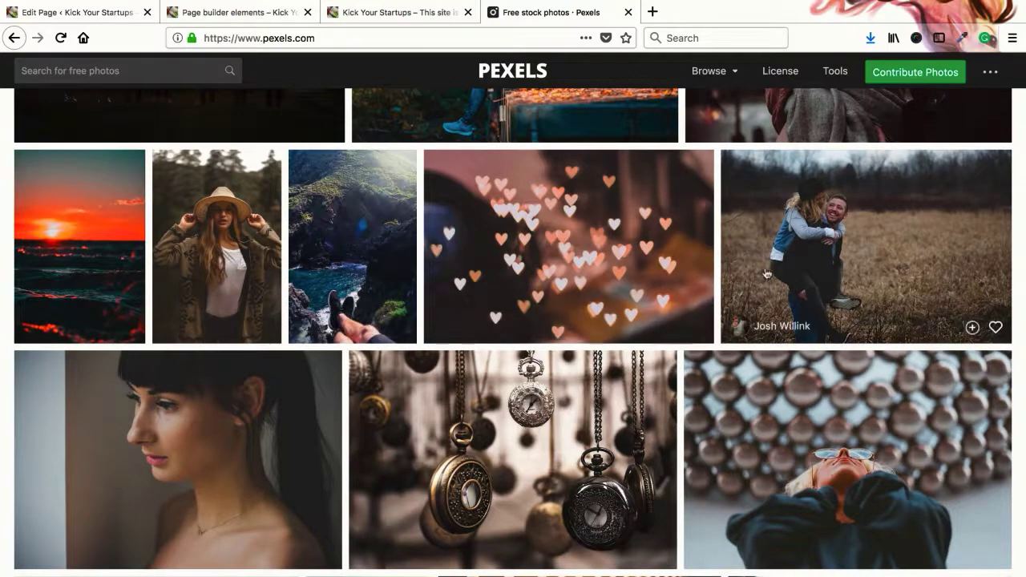
# - Open the photo of the man carrying a woman in a field and set a custom download size of 768 x 1920
pyautogui.click(807, 269)
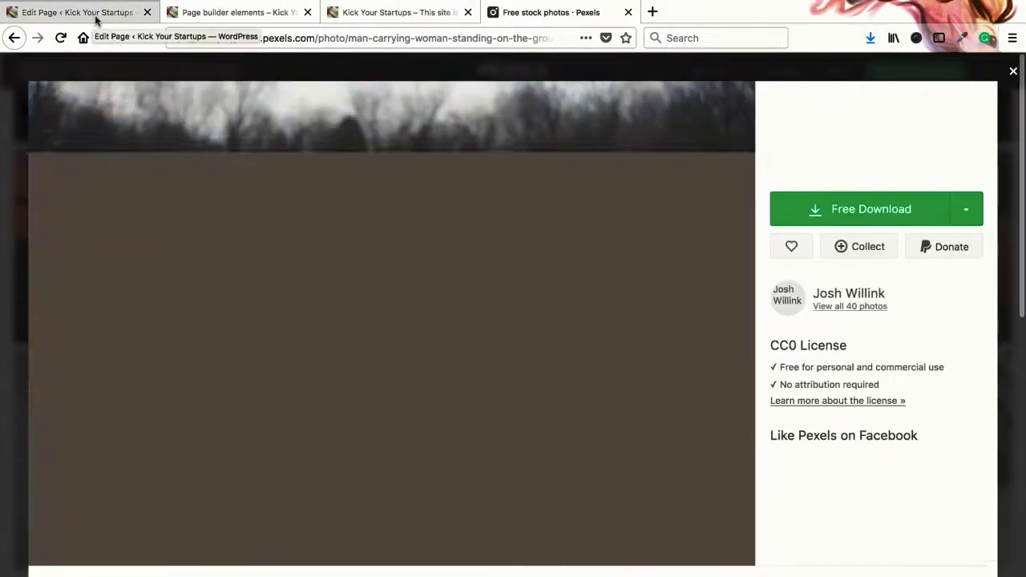
pyautogui.click(963, 212)
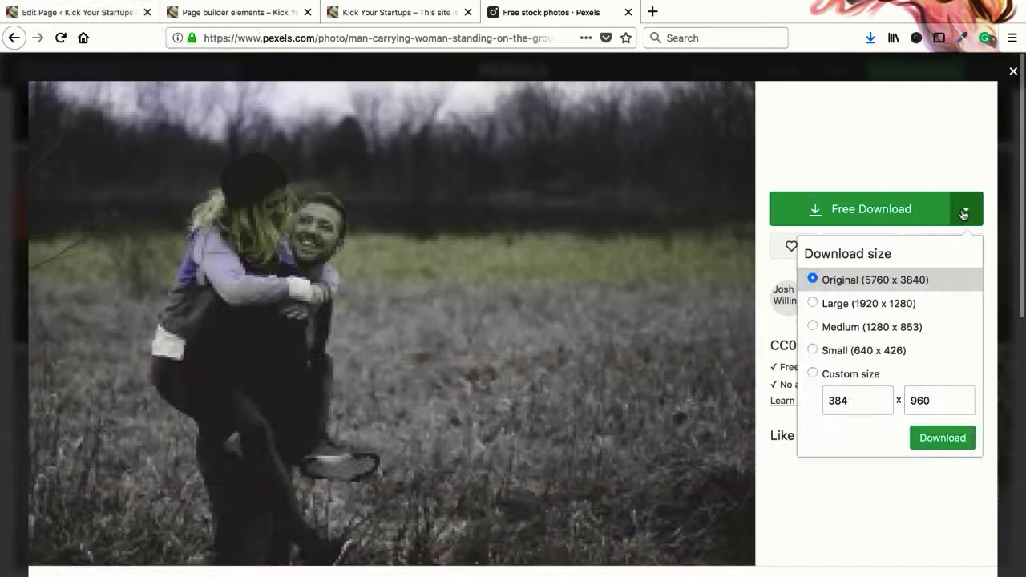
pyautogui.click(863, 374)
pyautogui.doubleClick(864, 403)
pyautogui.write('768')
pyautogui.press('Tab')
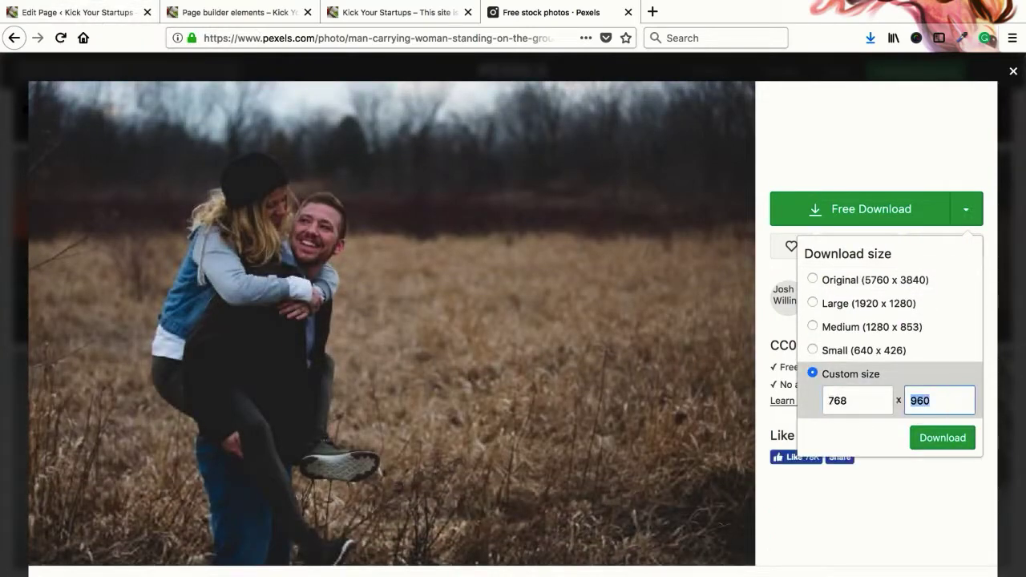
pyautogui.write('192')
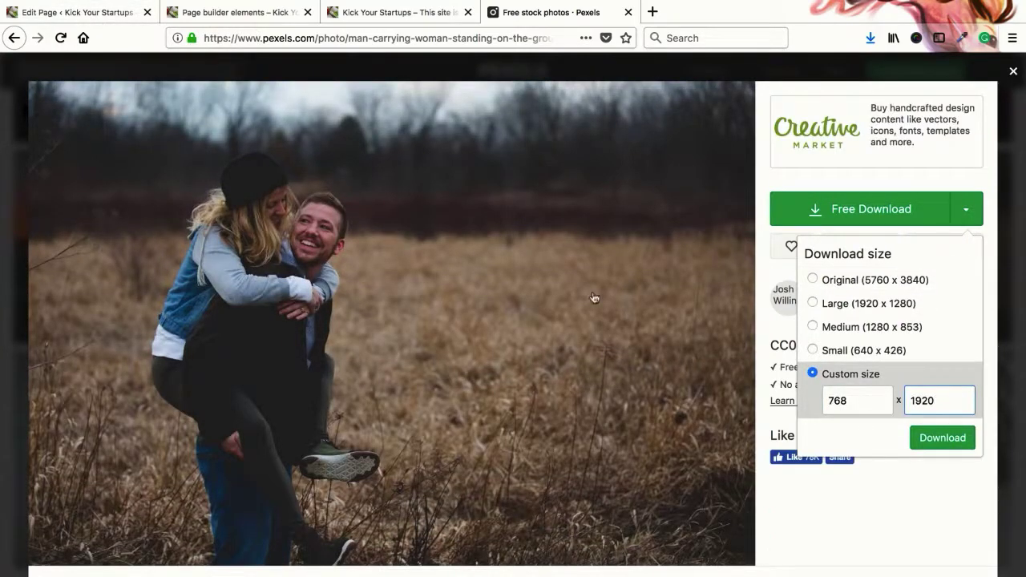
# - Recheck the recommended image width in the Before After settings and switch to the live Page builder elements page
pyautogui.click(62, 14)
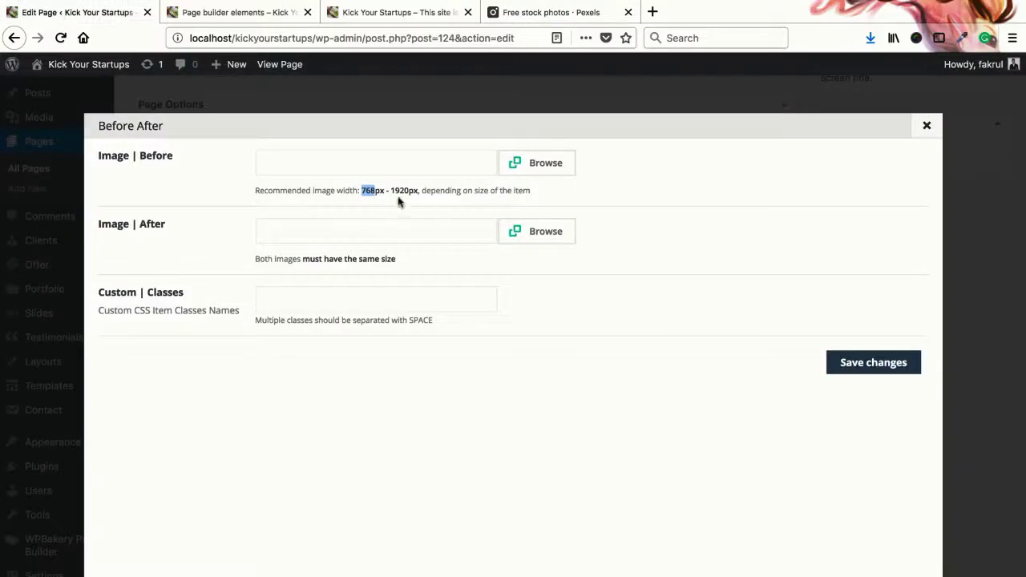
pyautogui.click(401, 22)
pyautogui.click(273, 20)
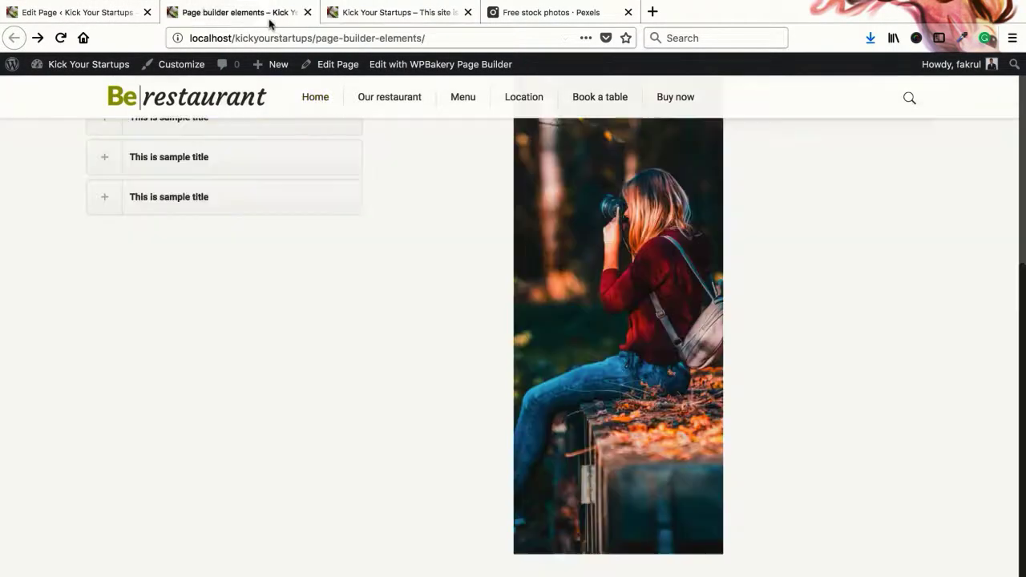
# - Download the Pexels photo of the man carrying a woman at the custom size 768 x 1920 and save the file
pyautogui.click(571, 16)
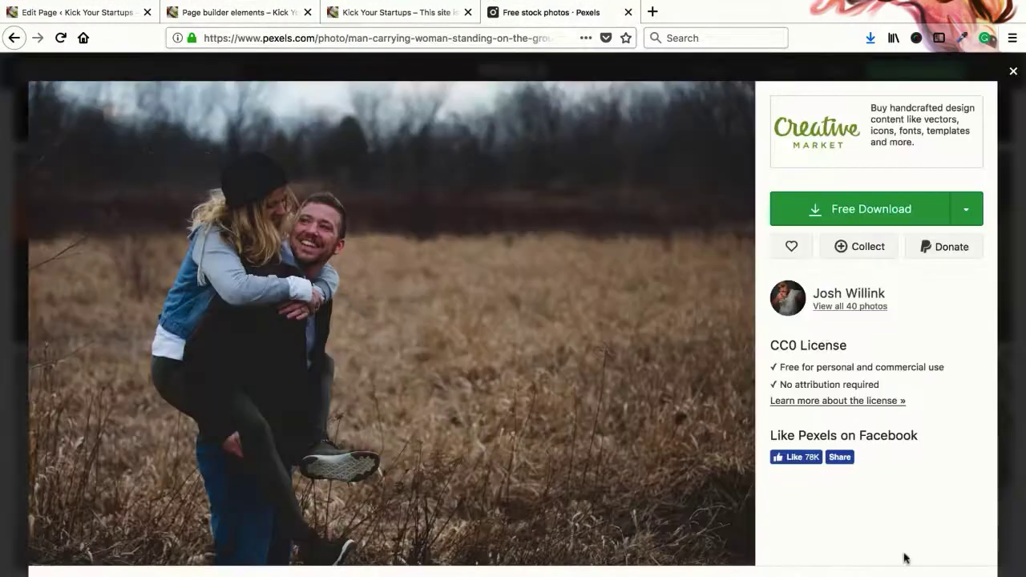
pyautogui.click(965, 210)
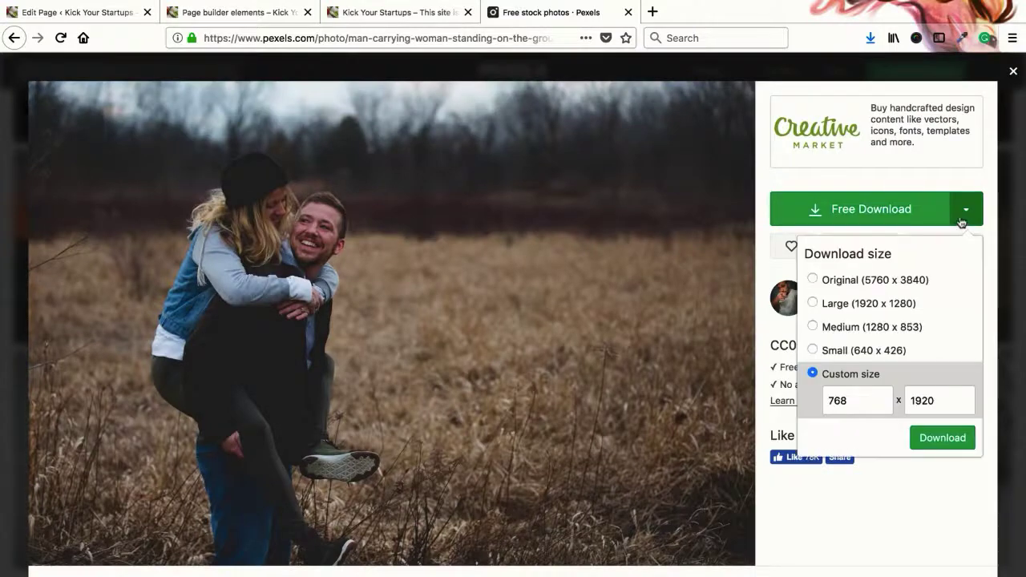
pyautogui.click(941, 437)
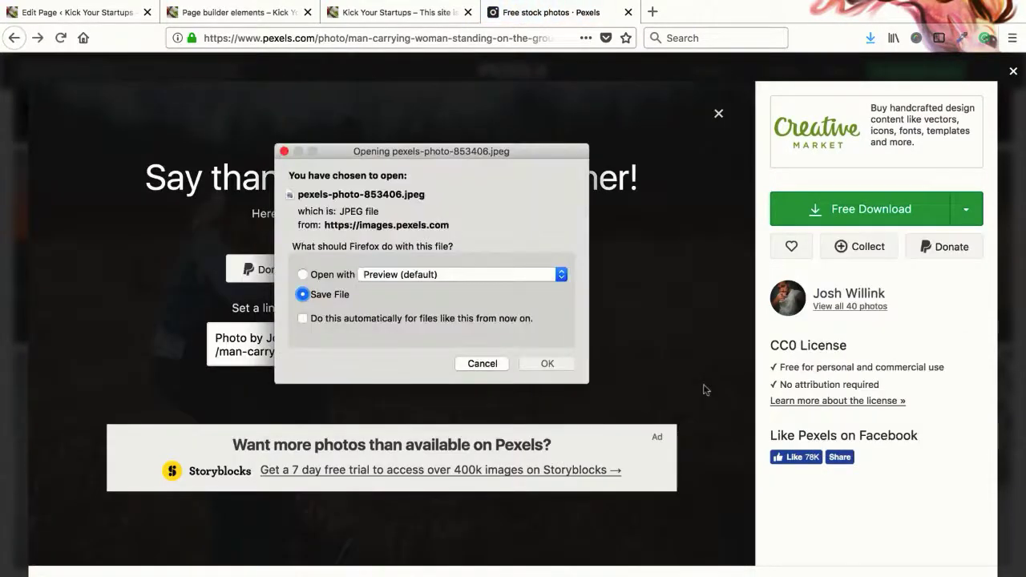
pyautogui.click(548, 364)
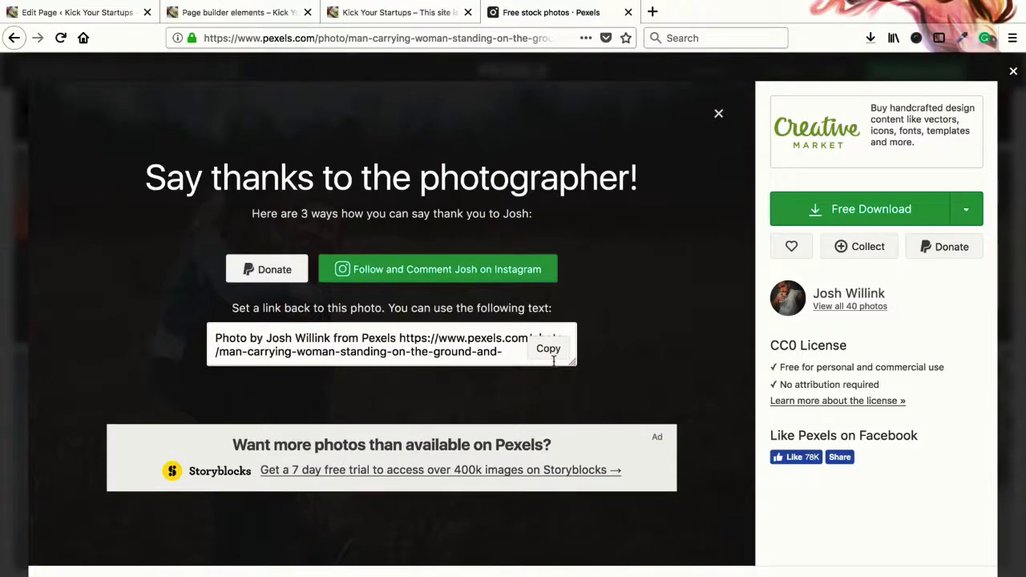
# - Upload pexels-photo-853406.jpeg from Downloads as a candidate for the Before image, comparing it with pexels-photo-610294.jpeg before opening it
pyautogui.click(108, 14)
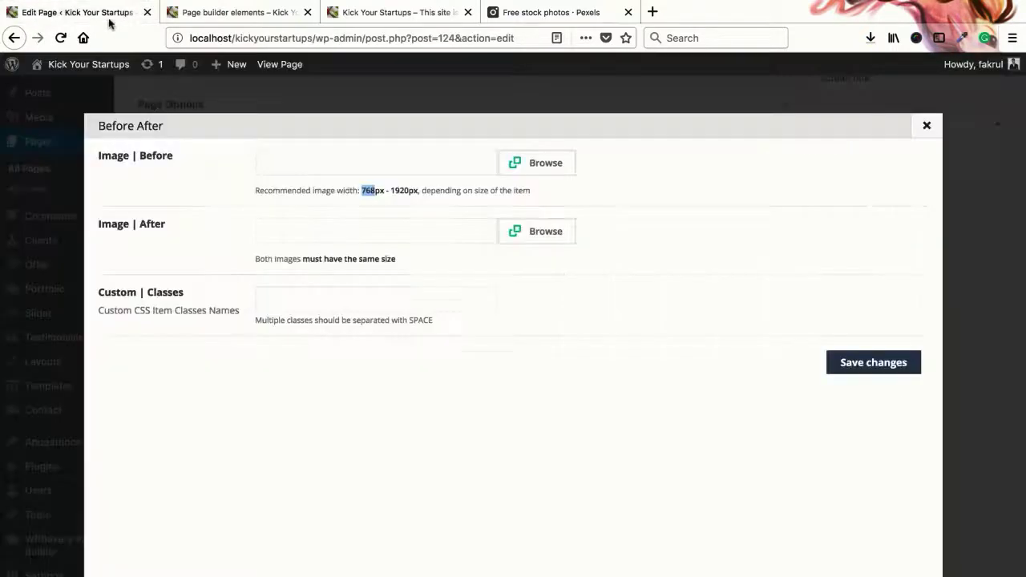
pyautogui.click(537, 164)
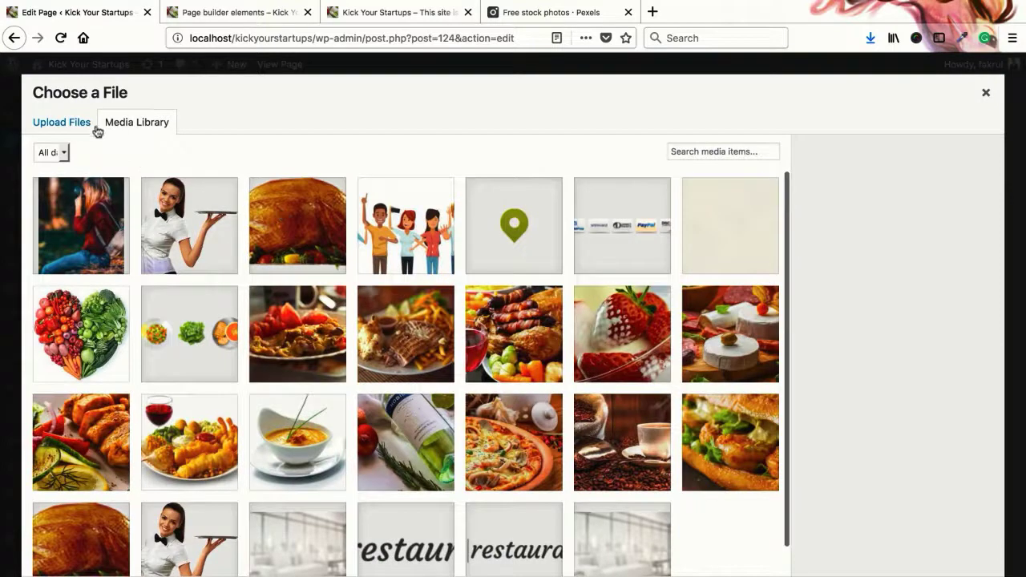
pyautogui.click(96, 128)
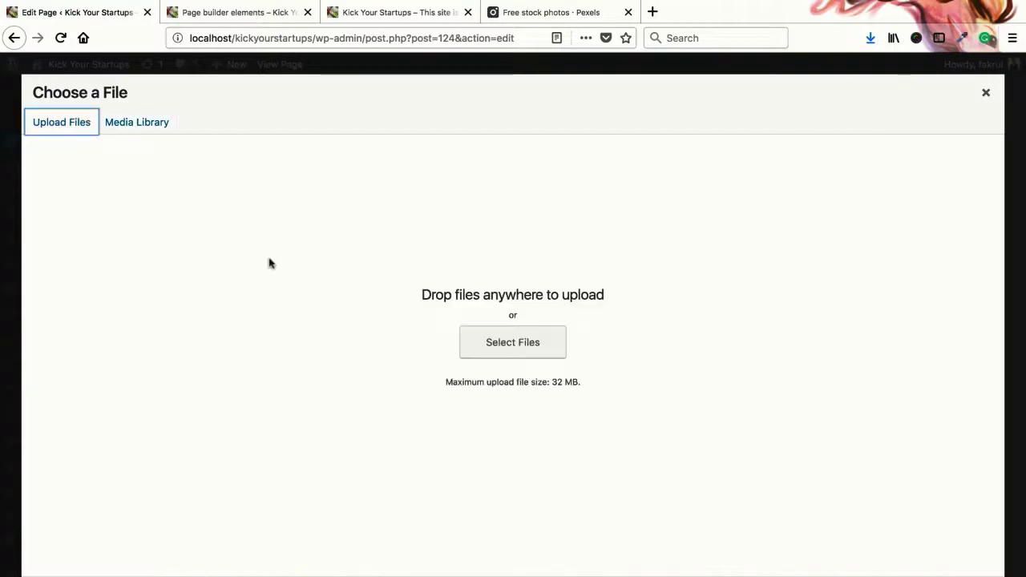
pyautogui.click(516, 338)
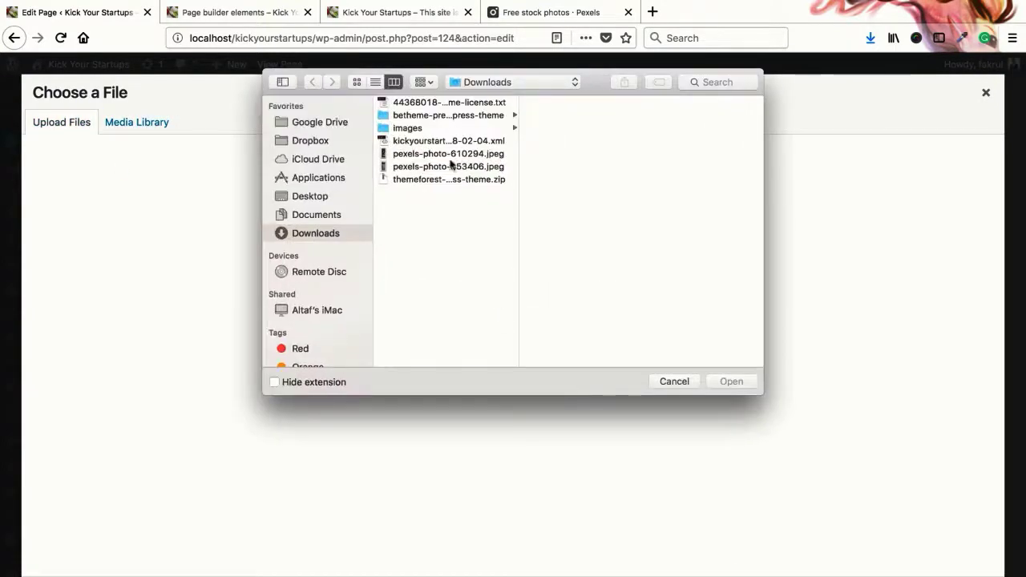
pyautogui.click(451, 168)
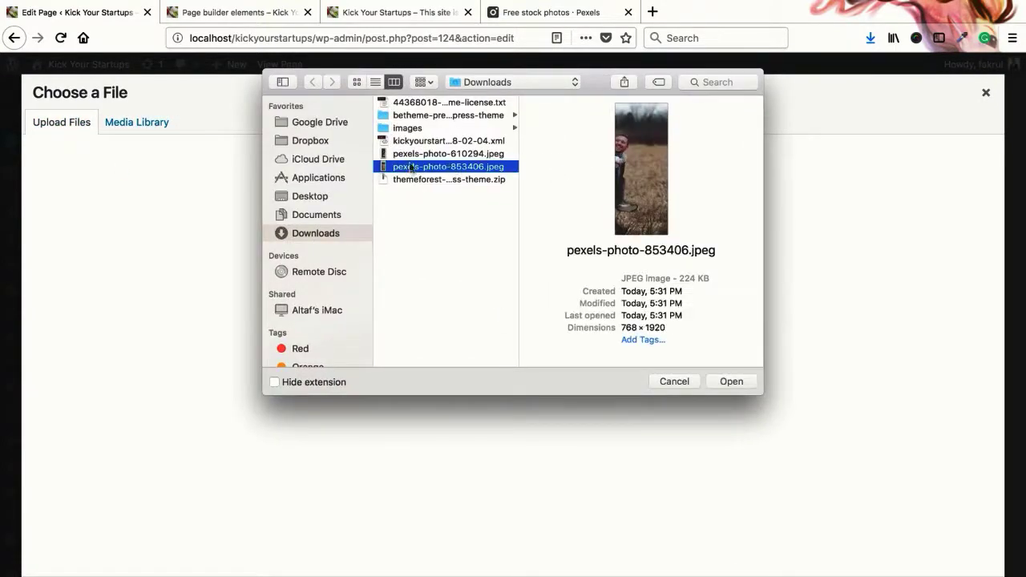
pyautogui.click(419, 154)
pyautogui.click(427, 168)
pyautogui.click(477, 154)
pyautogui.click(470, 168)
pyautogui.moveTo(761, 251); pyautogui.dragTo(889, 249)
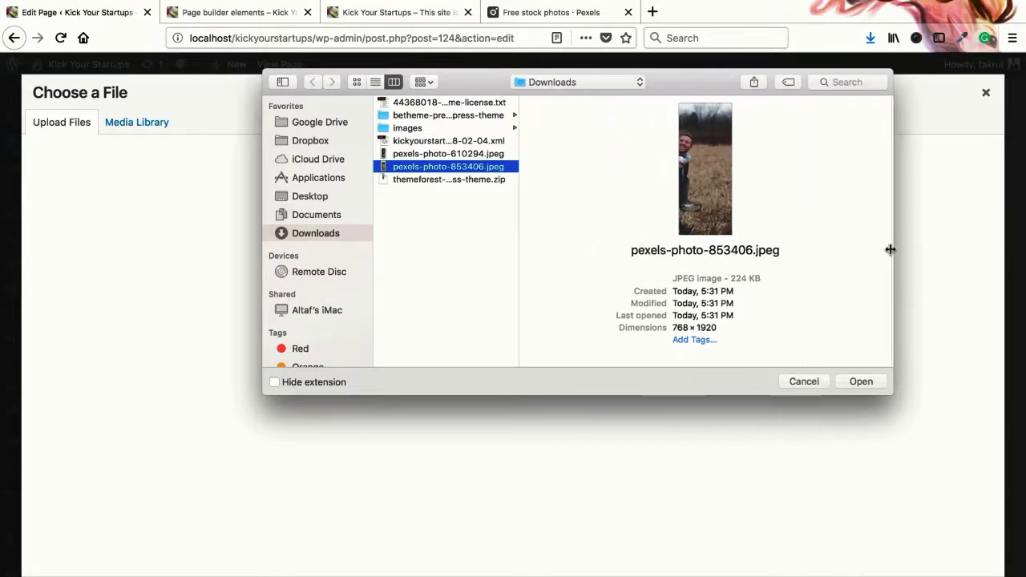
pyautogui.click(861, 382)
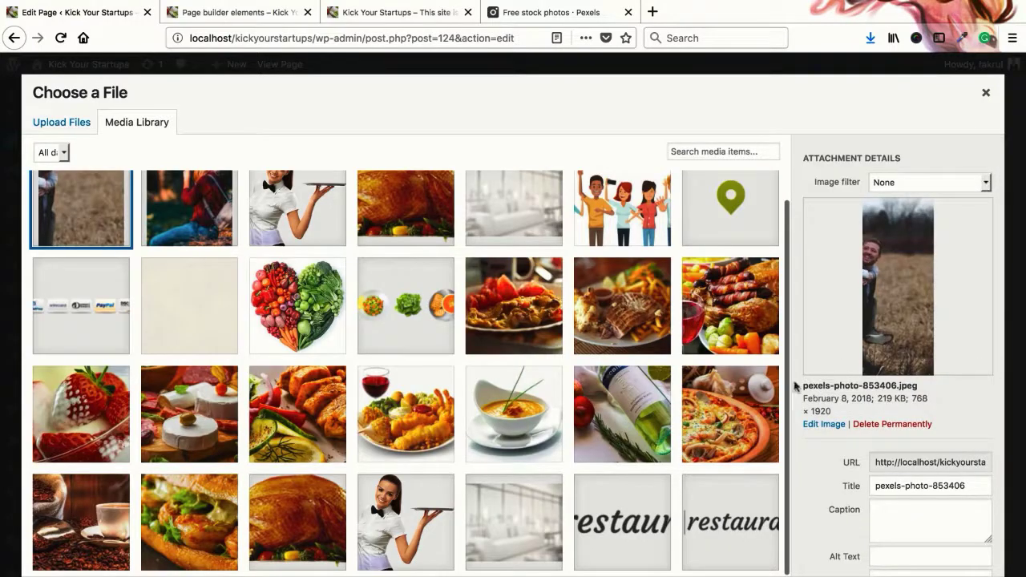
# - Permanently delete the uploaded pexels-photo-853406.jpeg and leave the file chooser to recheck the recommended image width
pyautogui.click(892, 424)
pyautogui.click(600, 298)
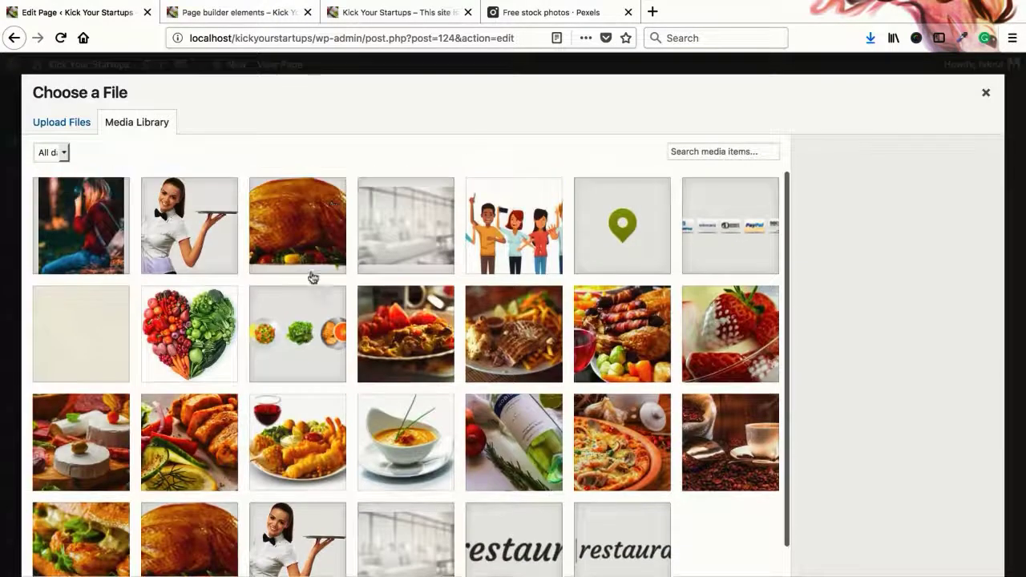
pyautogui.click(545, 12)
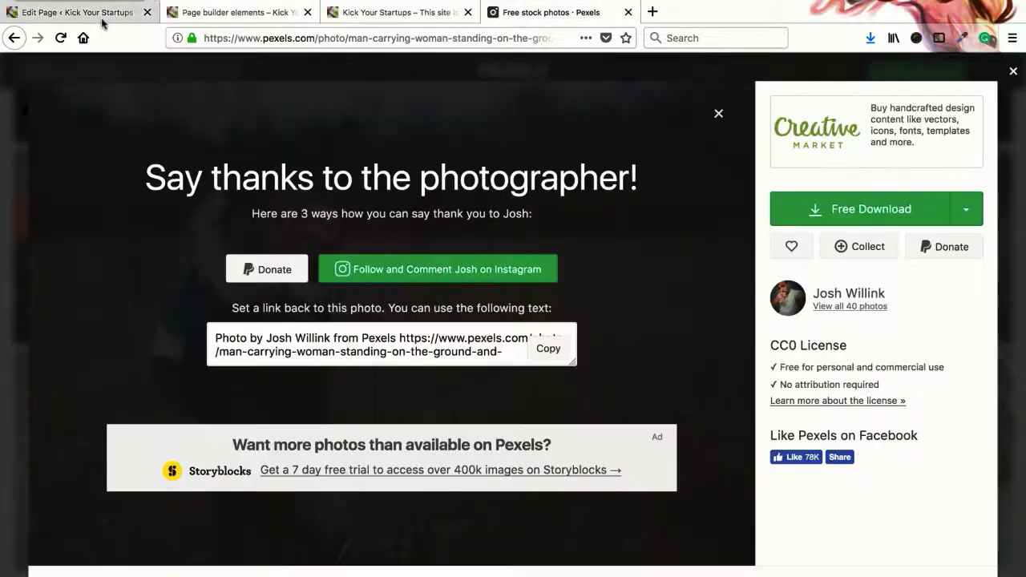
pyautogui.click(76, 12)
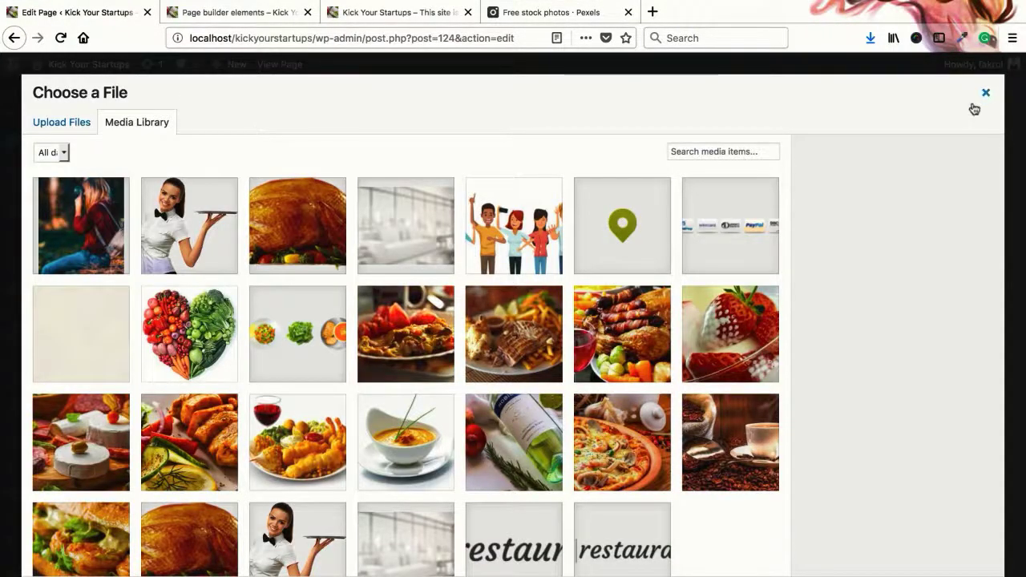
pyautogui.click(979, 96)
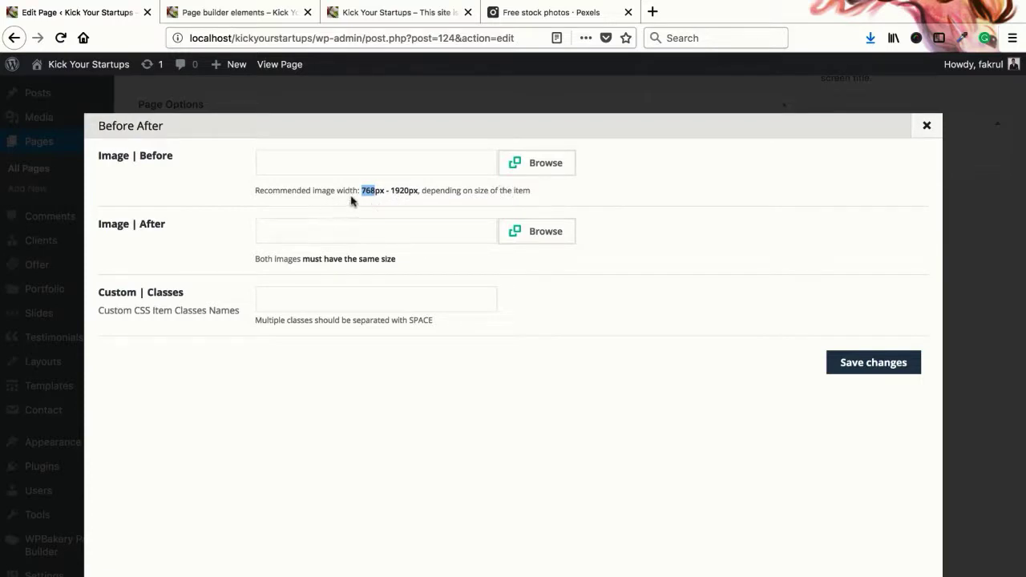
pyautogui.click(364, 201)
# - Download the couple photo from Pexels again with a custom width of 768 and the height left blank to keep its proportions
pyautogui.click(539, 12)
pyautogui.click(966, 209)
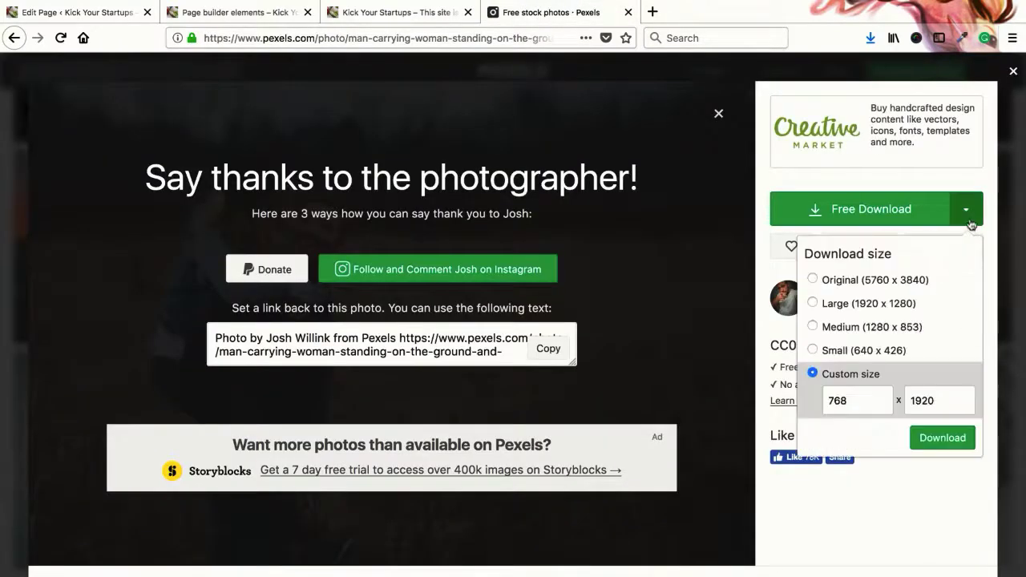
pyautogui.doubleClick(861, 399)
pyautogui.press('BackSpace')
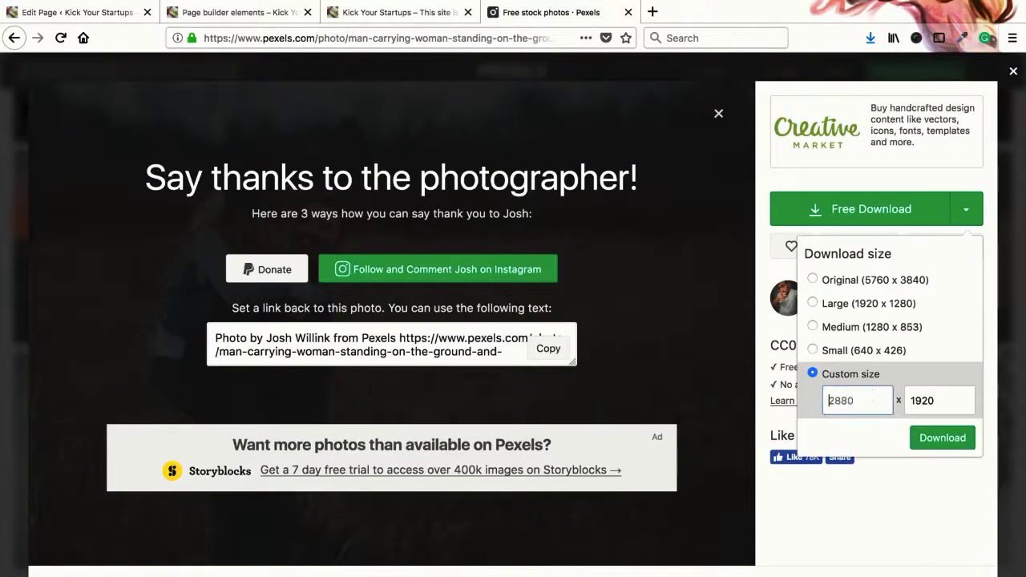
pyautogui.press('Tab')
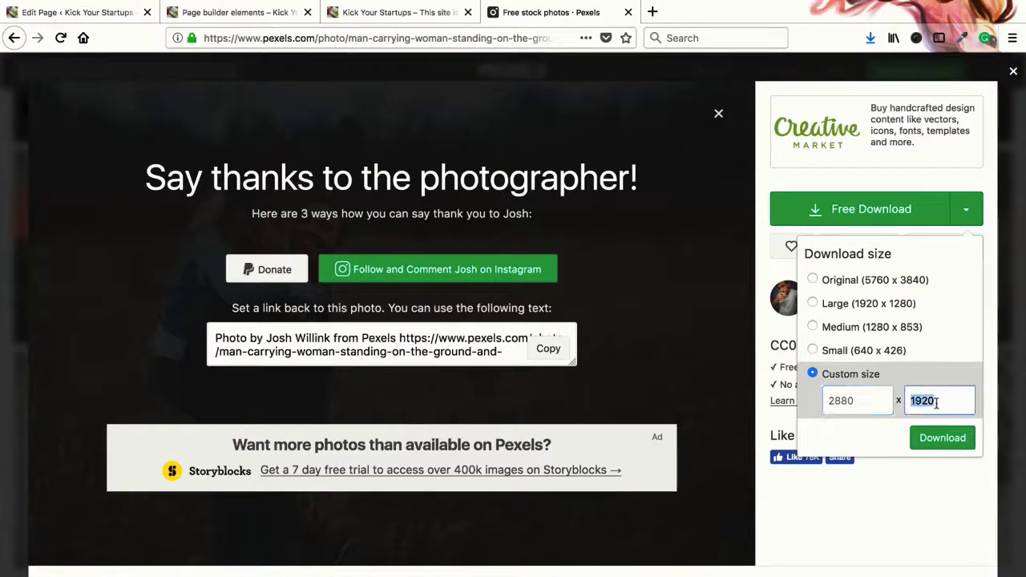
pyautogui.write('0')
pyautogui.click(847, 404)
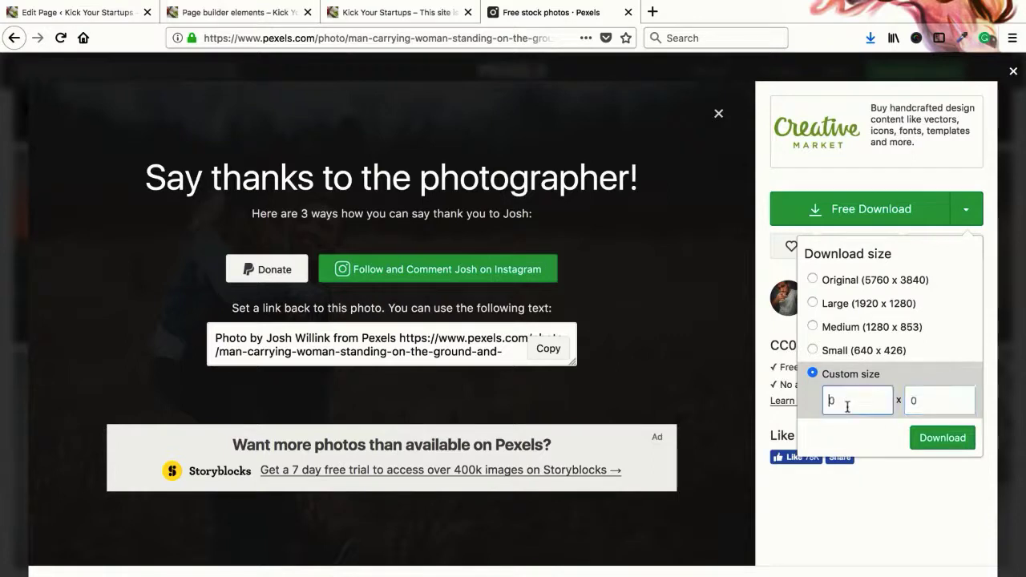
pyautogui.write('768')
pyautogui.click(910, 405)
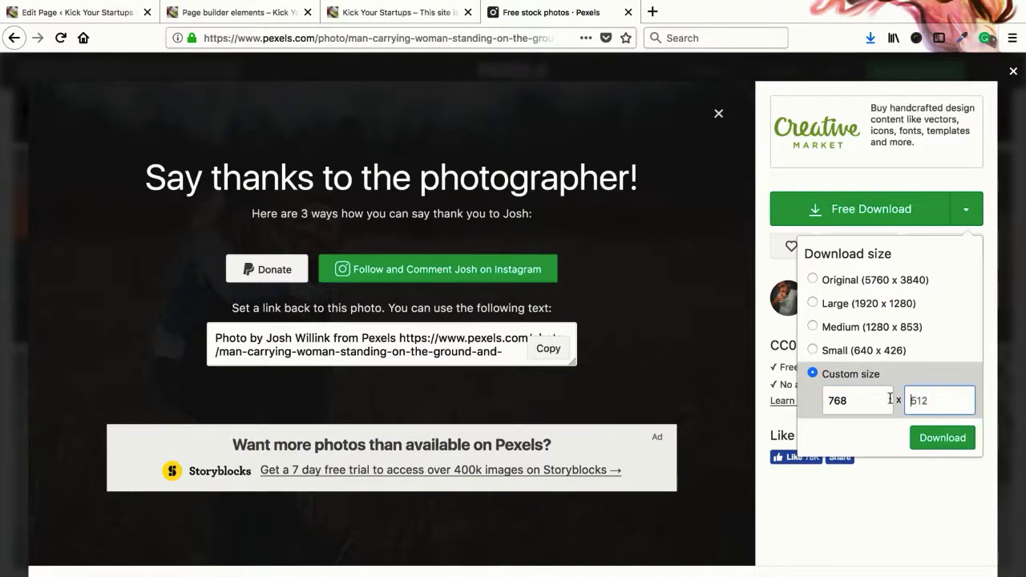
pyautogui.click(943, 436)
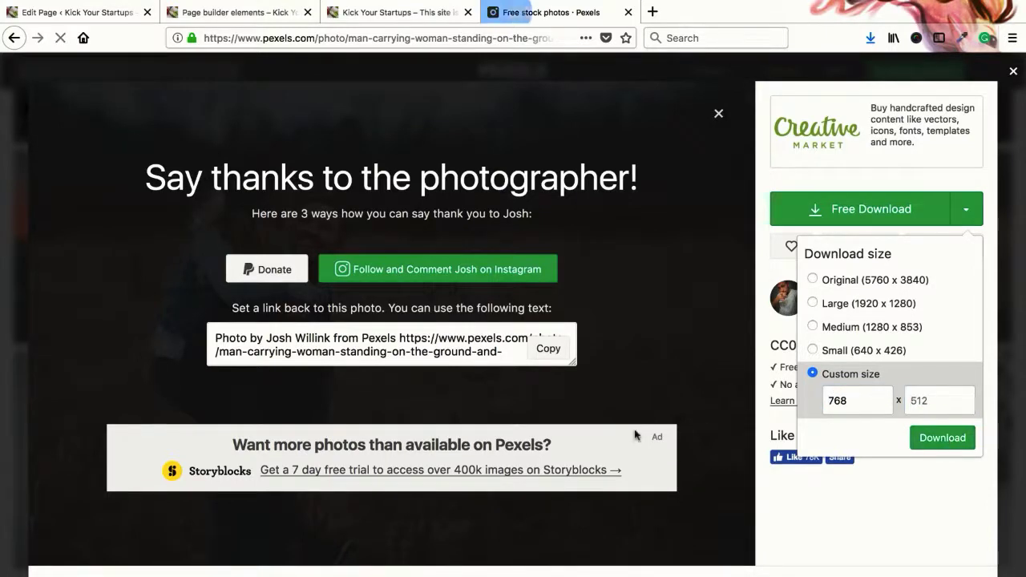
pyautogui.click(548, 365)
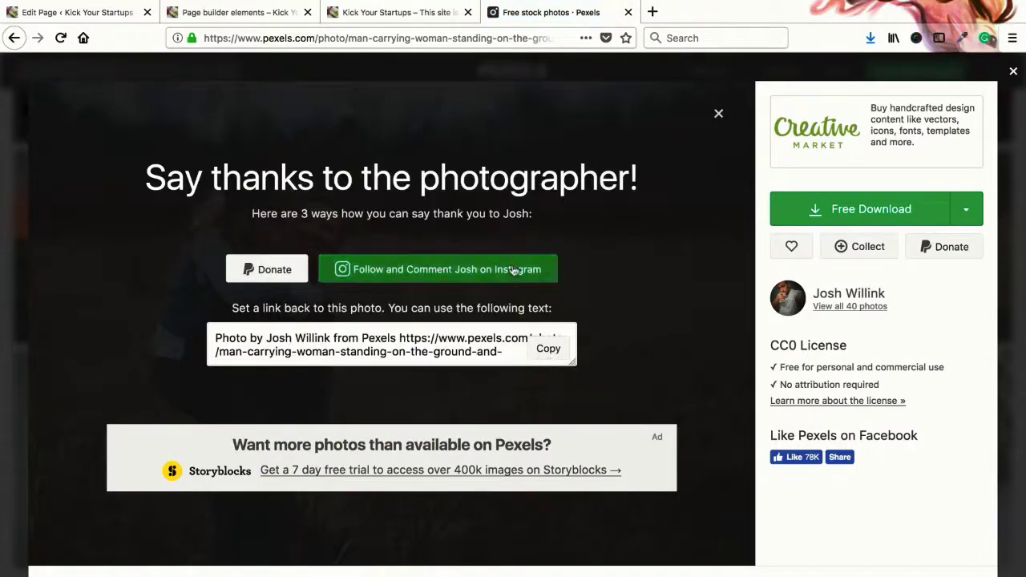
# - Upload pexels-photo-853406(1).jpeg from Downloads and set it as the Before image of the Before After item
pyautogui.click(88, 12)
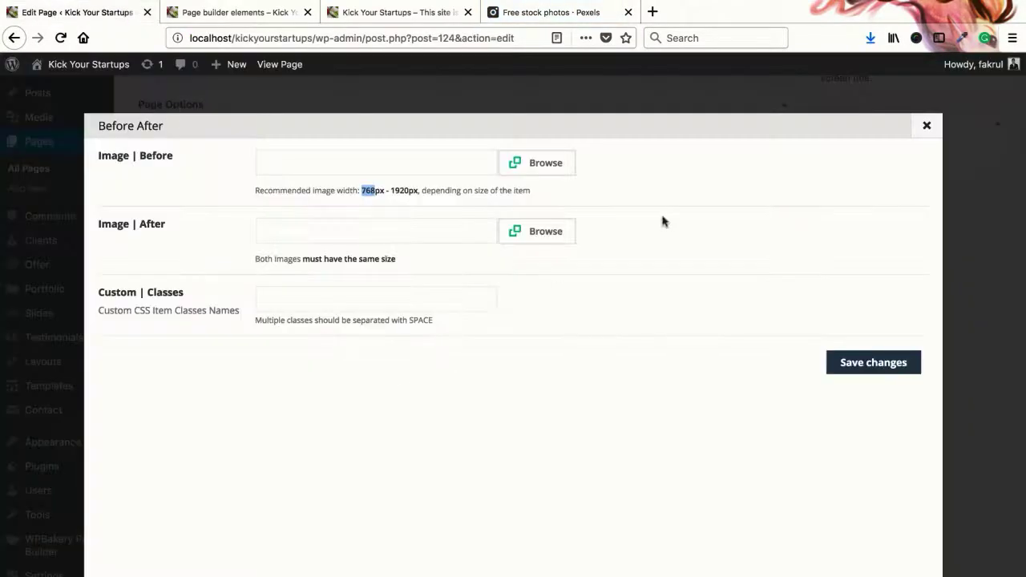
pyautogui.click(526, 163)
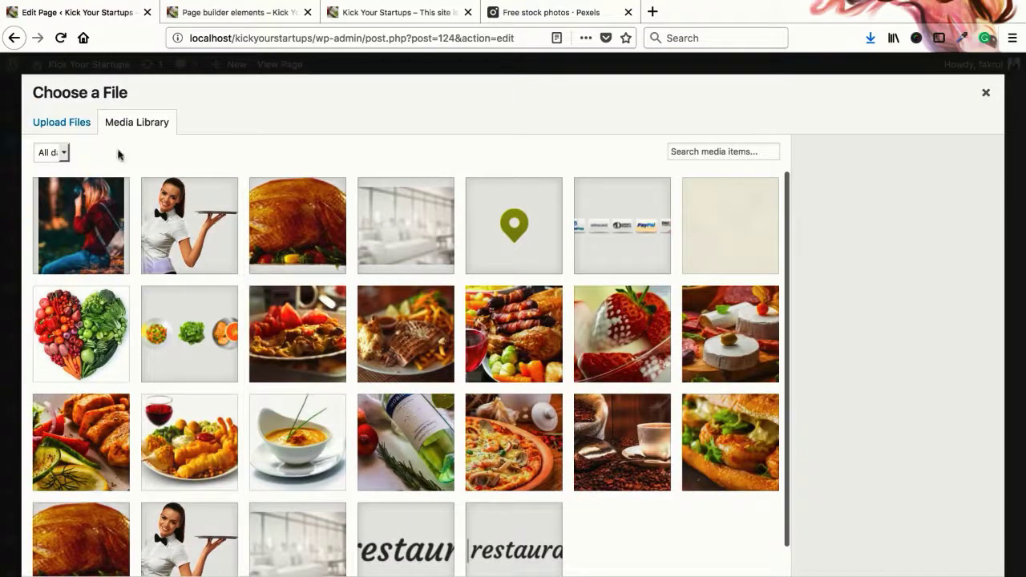
pyautogui.click(78, 128)
pyautogui.click(529, 348)
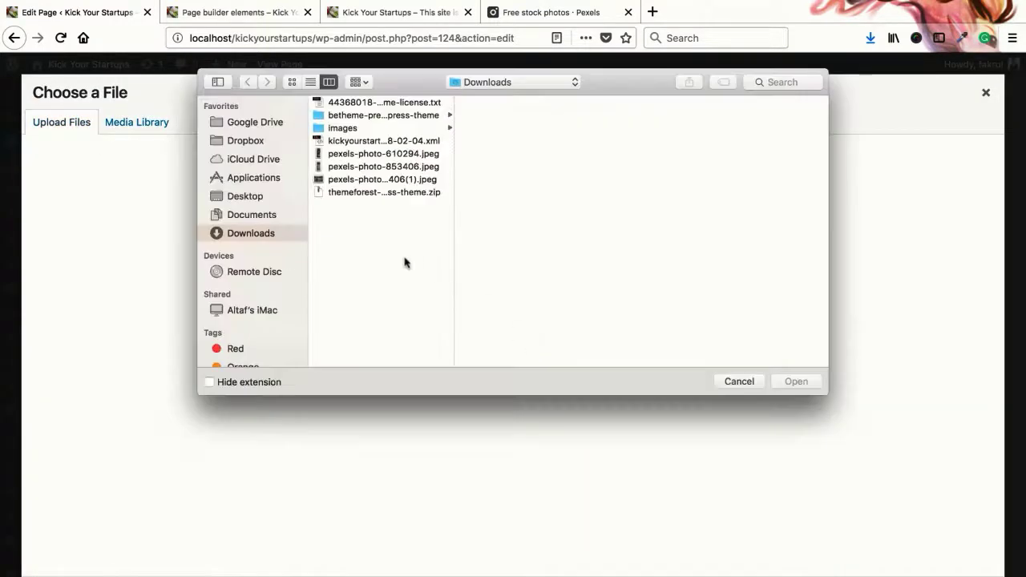
pyautogui.click(393, 180)
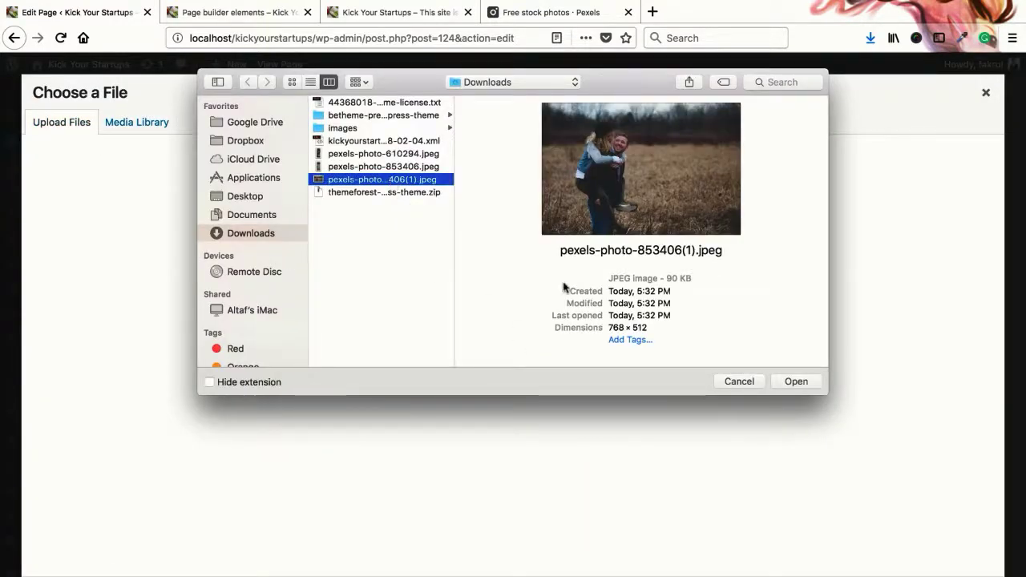
pyautogui.click(796, 383)
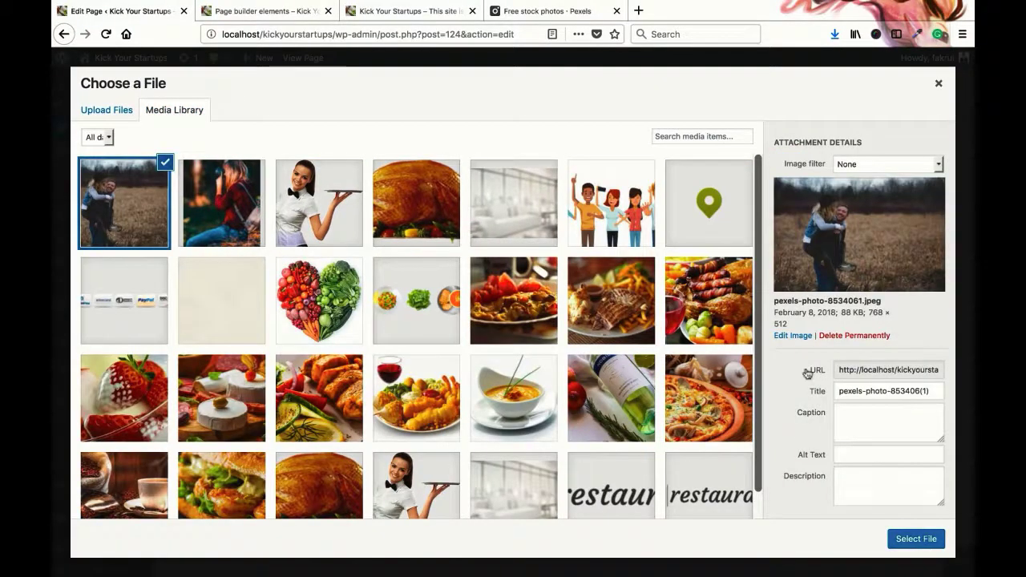
pyautogui.click(916, 539)
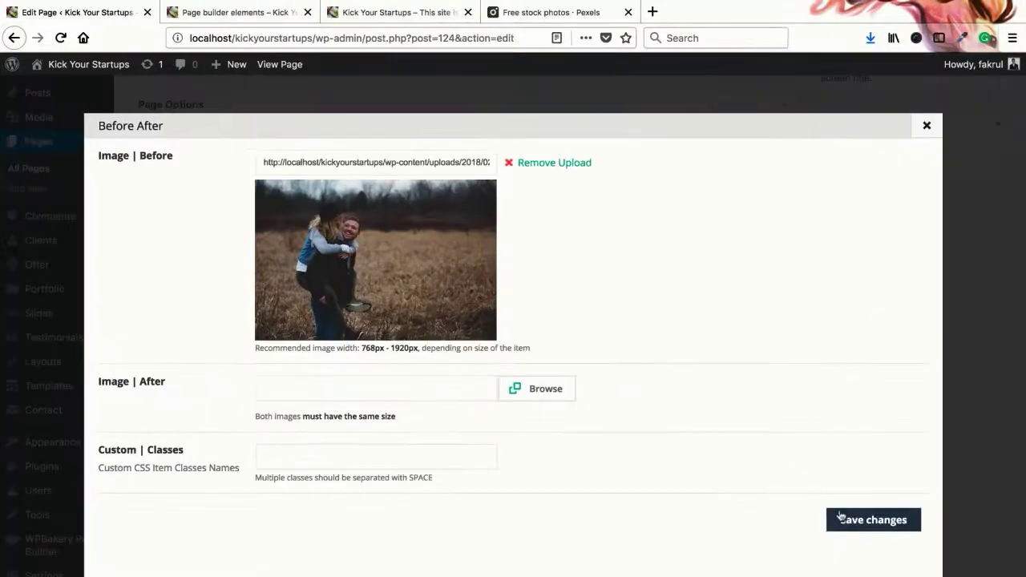
# - Compare the photo on the live Page builder elements page with the Before After settings and the home page's menu images
pyautogui.click(243, 13)
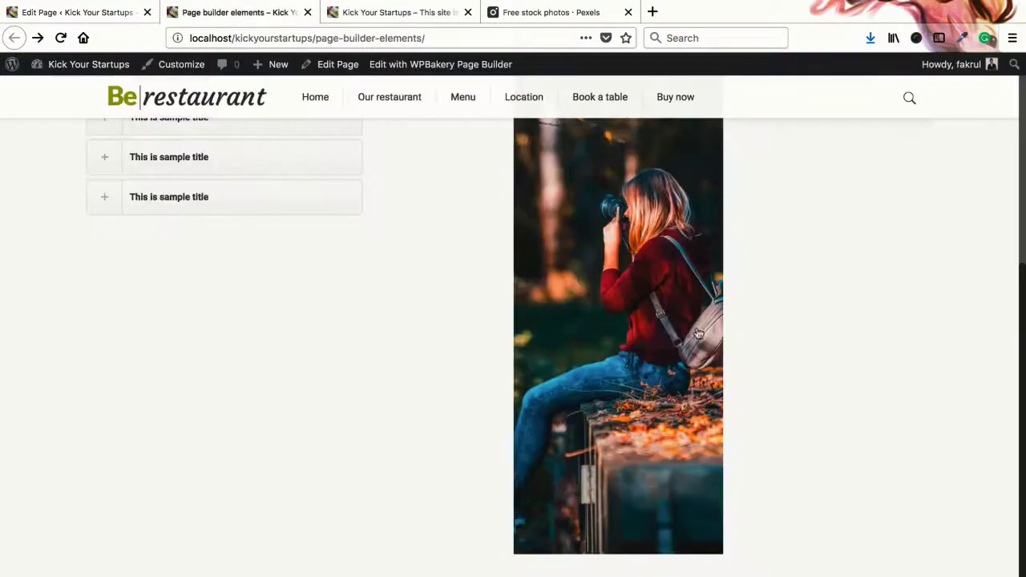
pyautogui.click(119, 15)
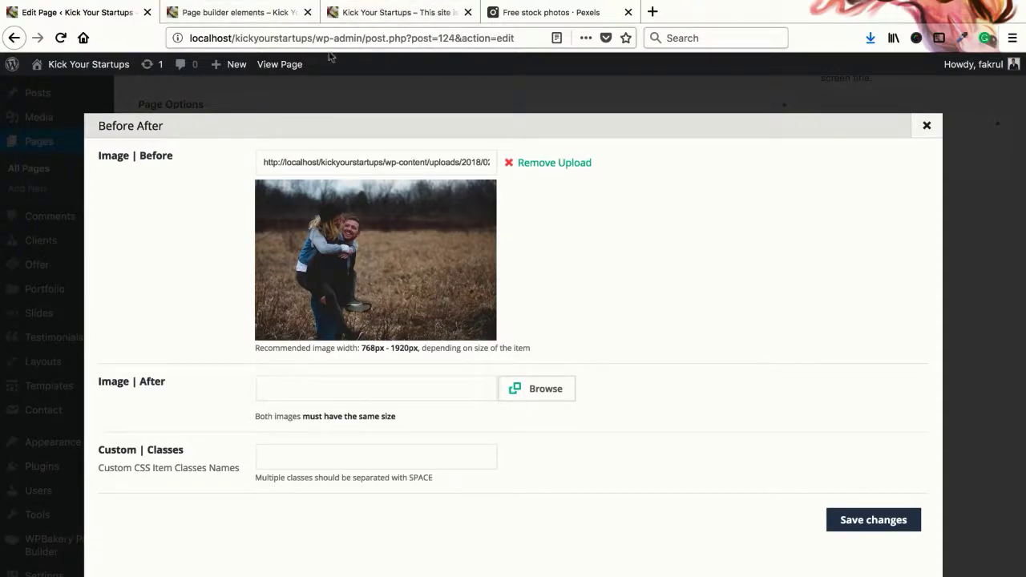
pyautogui.click(264, 14)
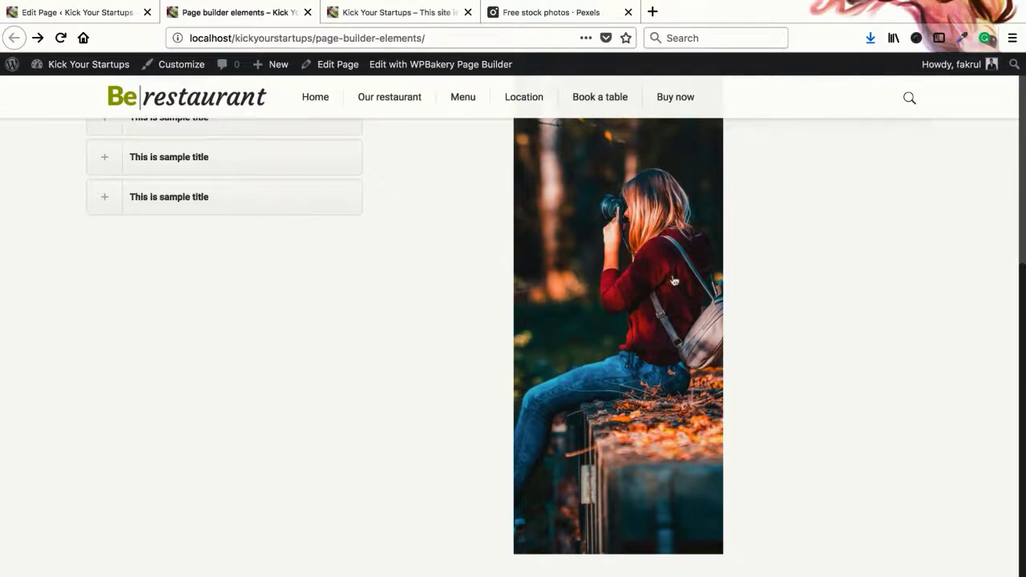
pyautogui.click(398, 21)
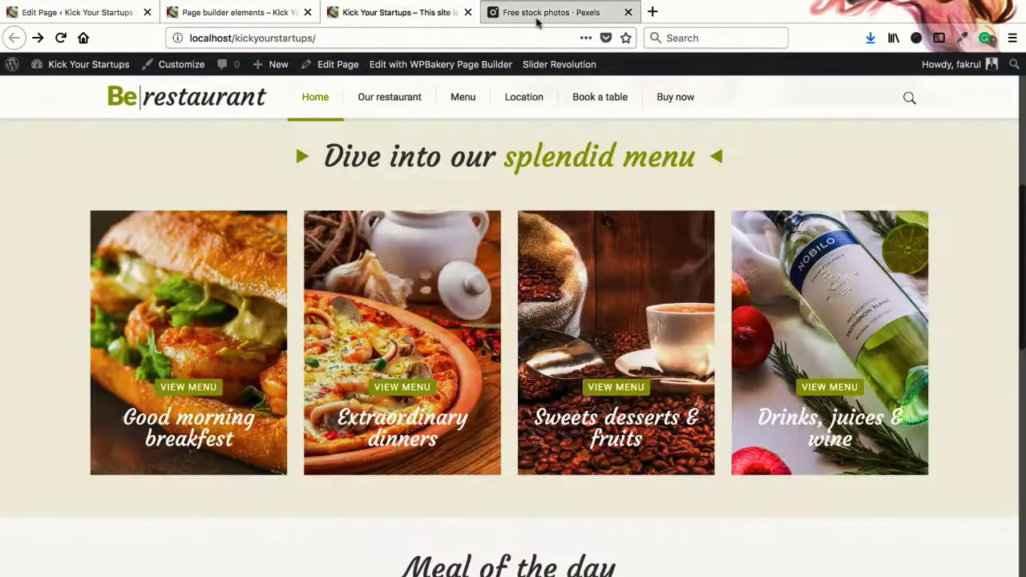
# - Return to Pexels, close the couple photo and open the photo of the man wearing sunglasses from the stock photos
pyautogui.click(537, 19)
pyautogui.click(1013, 70)
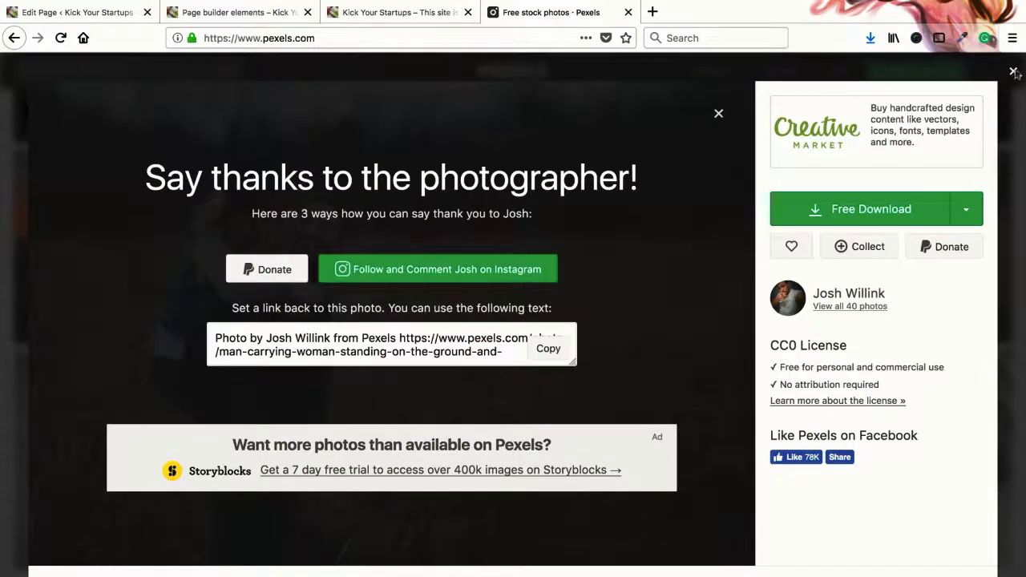
pyautogui.scroll(-5, 497, 413)
pyautogui.scroll(-1, 497, 413)
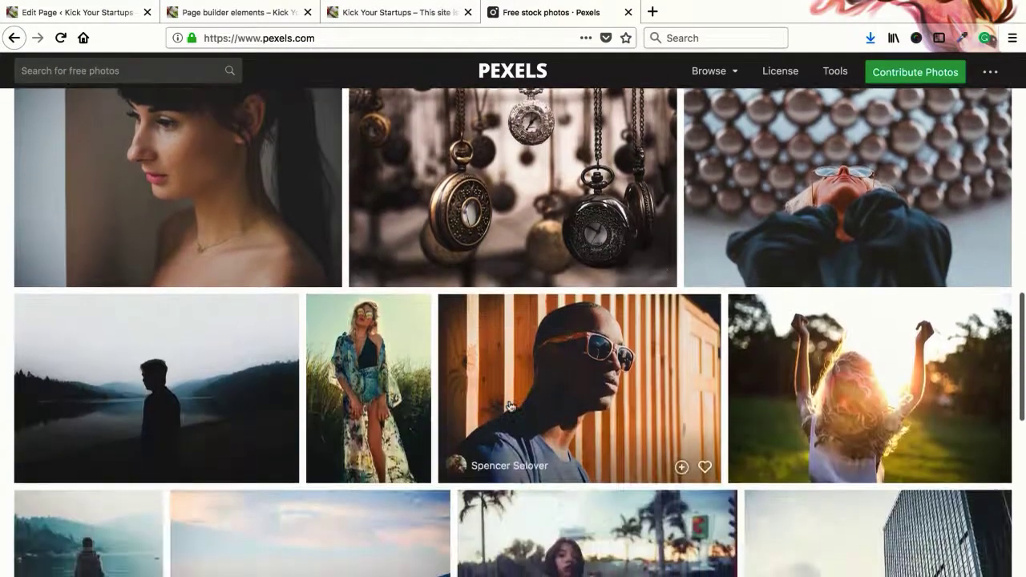
pyautogui.click(594, 377)
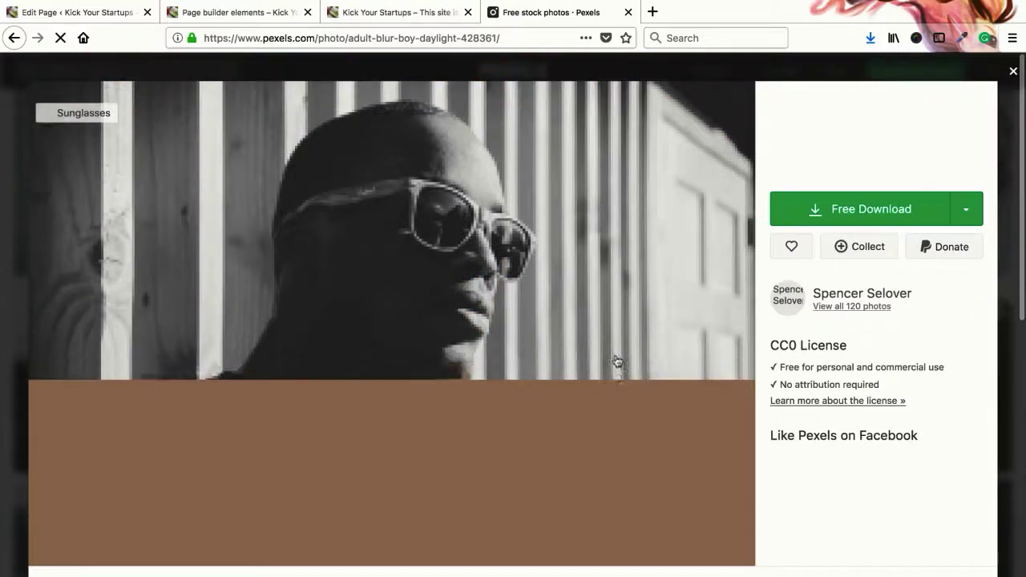
# - Download the sunglasses photo at a custom width of 768, return to the page editor and save the file as pexels-photo-428361.jpeg
pyautogui.click(966, 208)
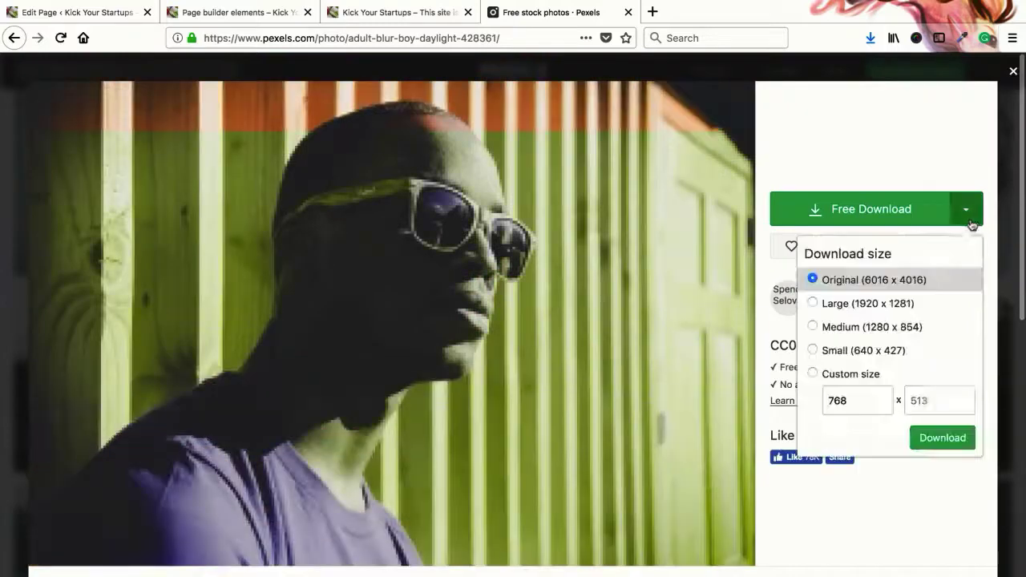
pyautogui.click(821, 373)
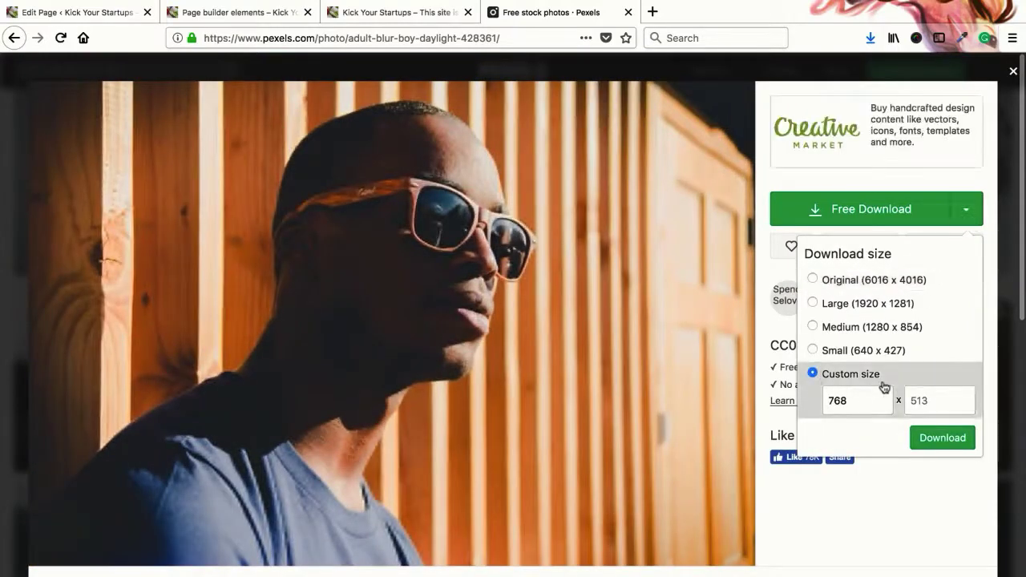
pyautogui.click(948, 451)
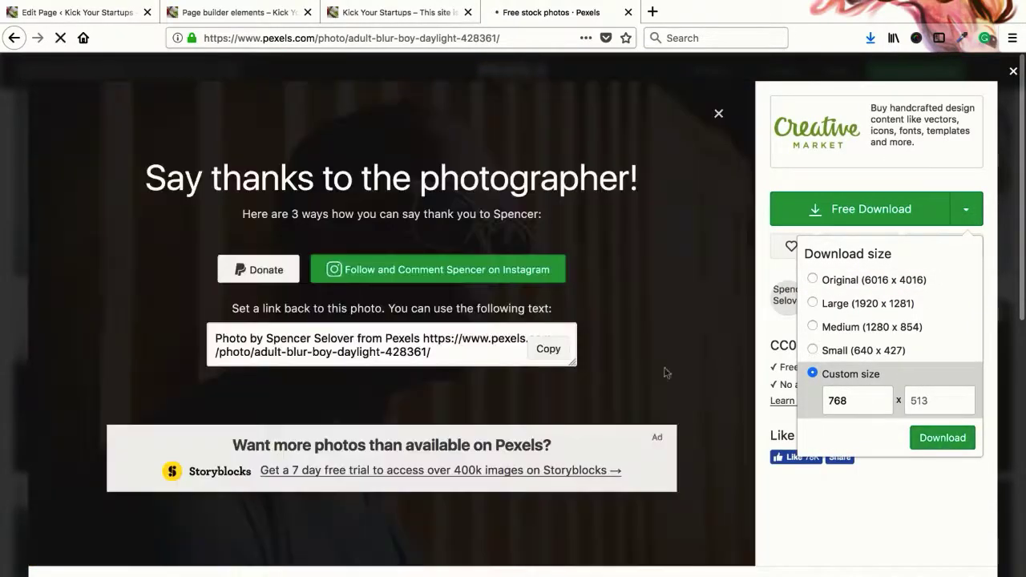
pyautogui.click(870, 40)
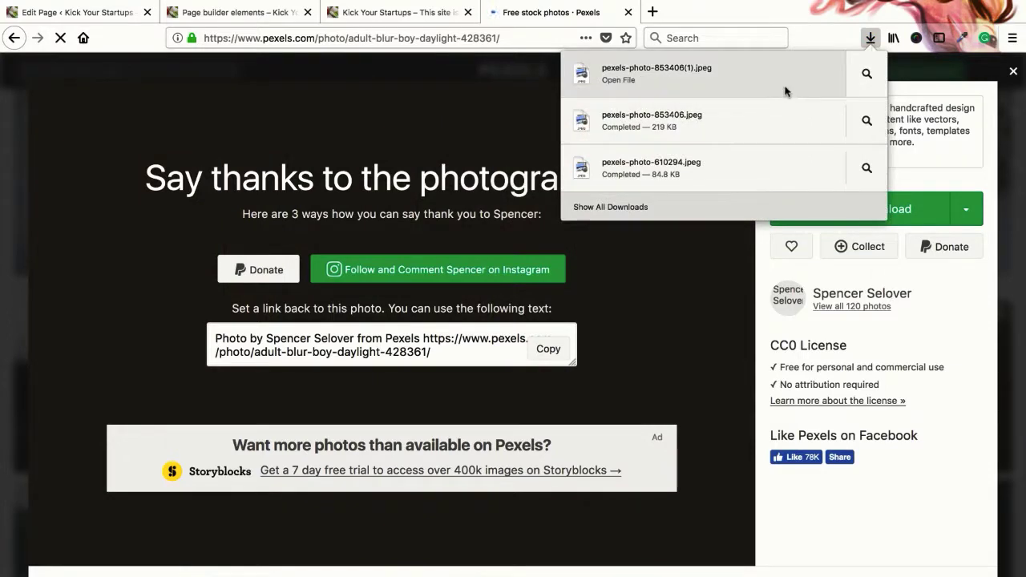
pyautogui.click(77, 12)
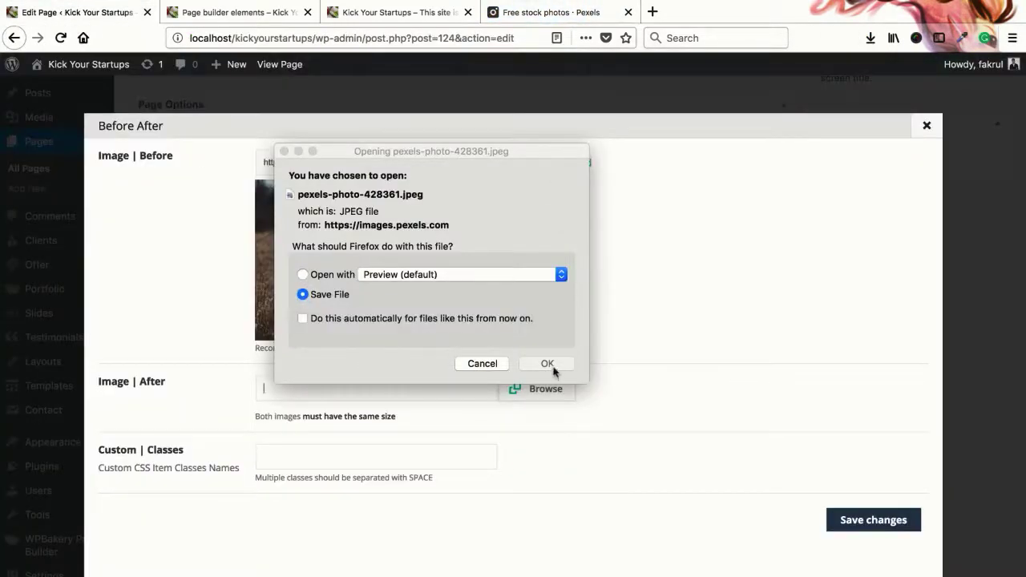
pyautogui.click(415, 308)
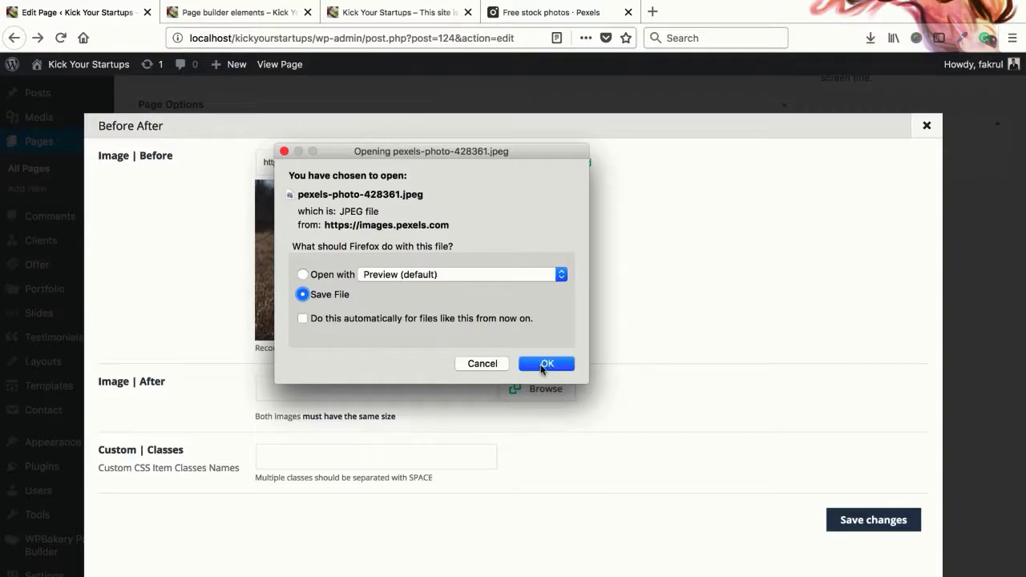
pyautogui.click(544, 365)
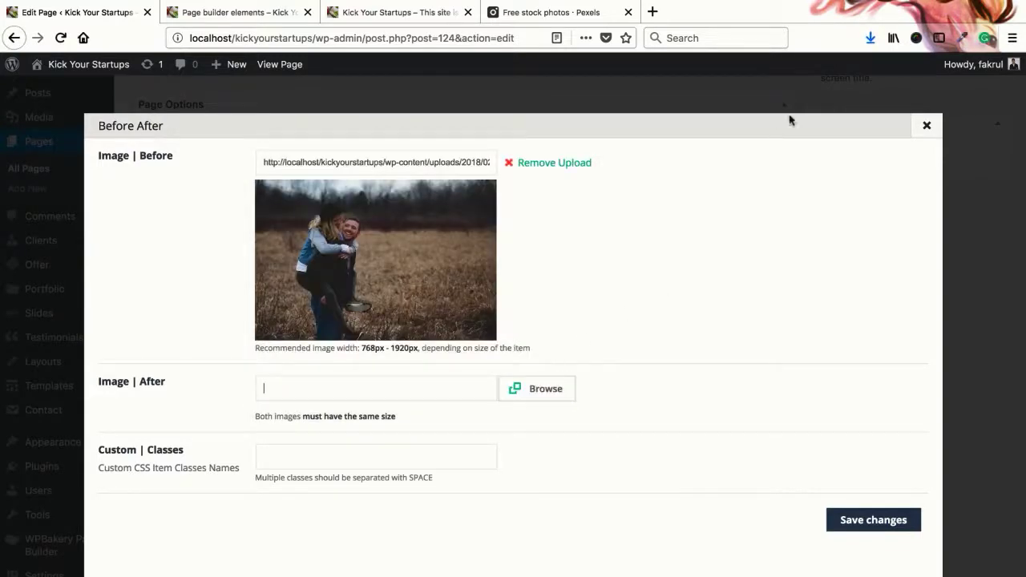
# - Open the media library to choose the After image of the Before After item
pyautogui.click(542, 388)
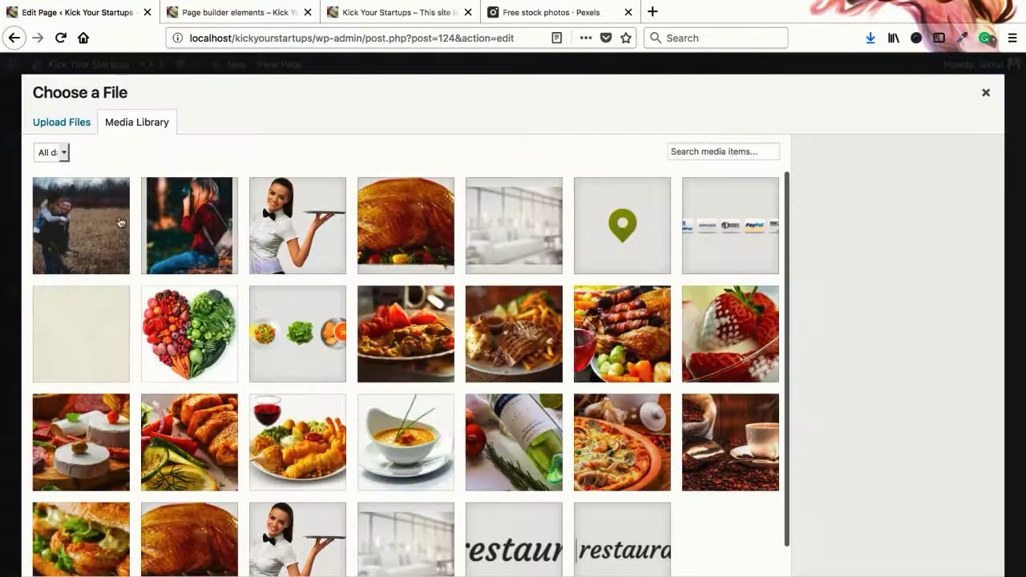
# - Upload pexels-photo-428361.jpeg from Downloads and use it as the After image of the Before After item
pyautogui.click(63, 124)
pyautogui.click(492, 346)
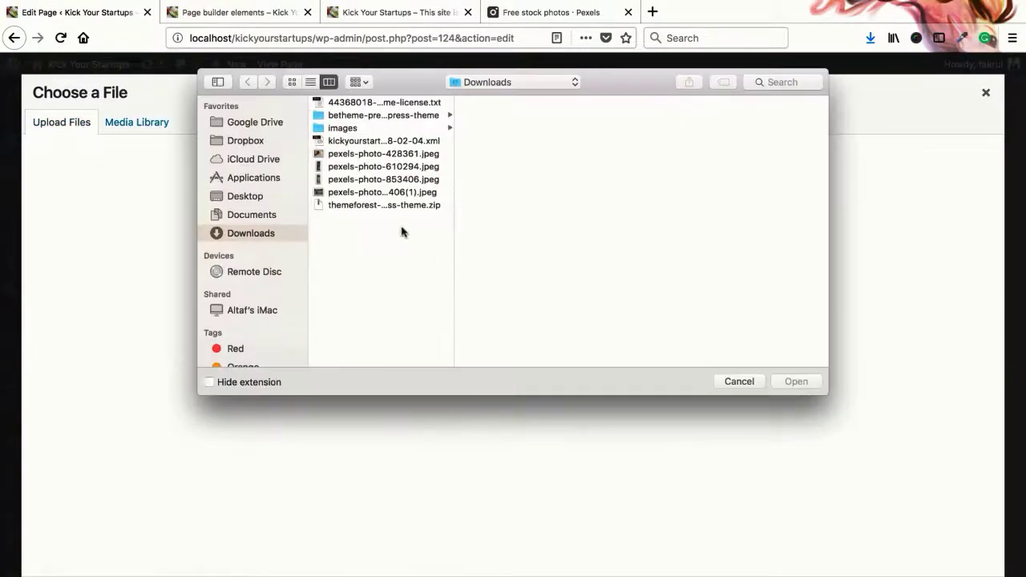
pyautogui.click(376, 192)
pyautogui.click(381, 179)
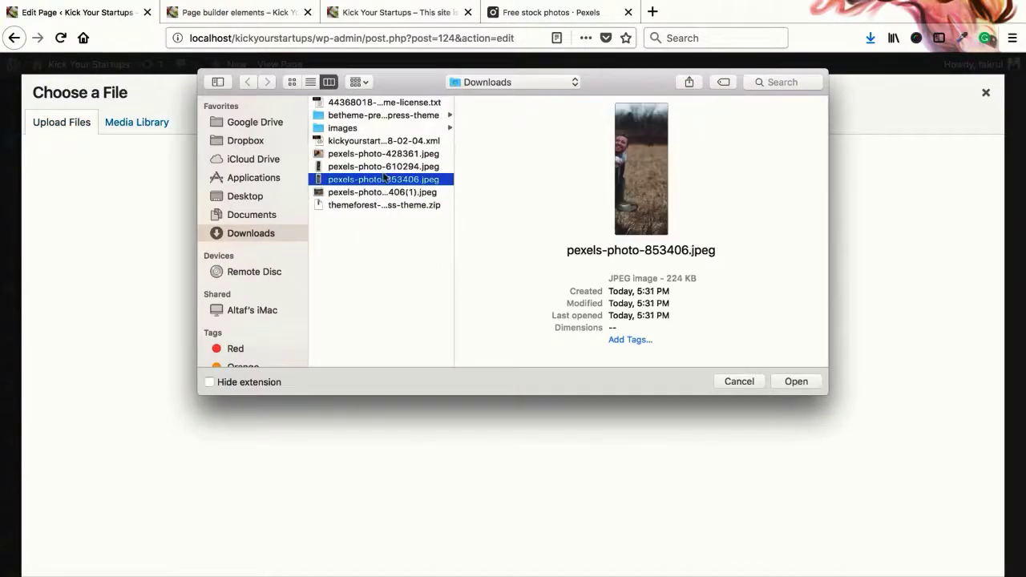
pyautogui.click(382, 167)
pyautogui.click(384, 154)
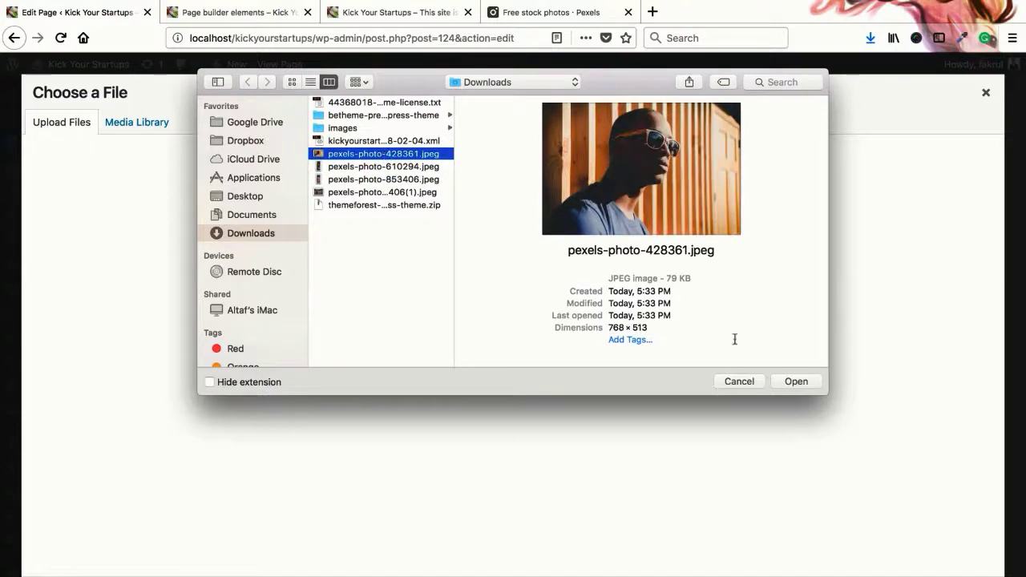
pyautogui.click(785, 386)
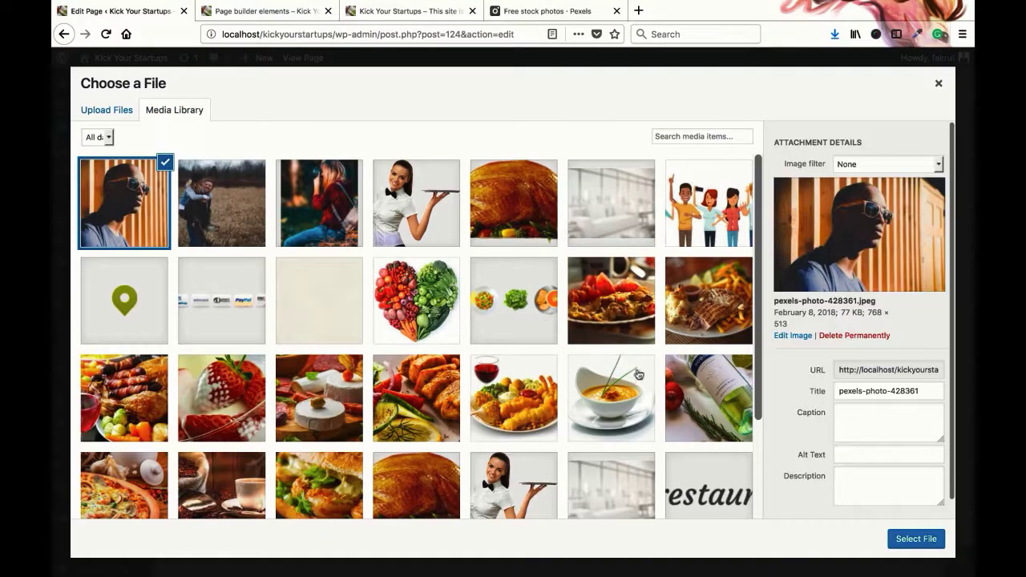
pyautogui.click(914, 542)
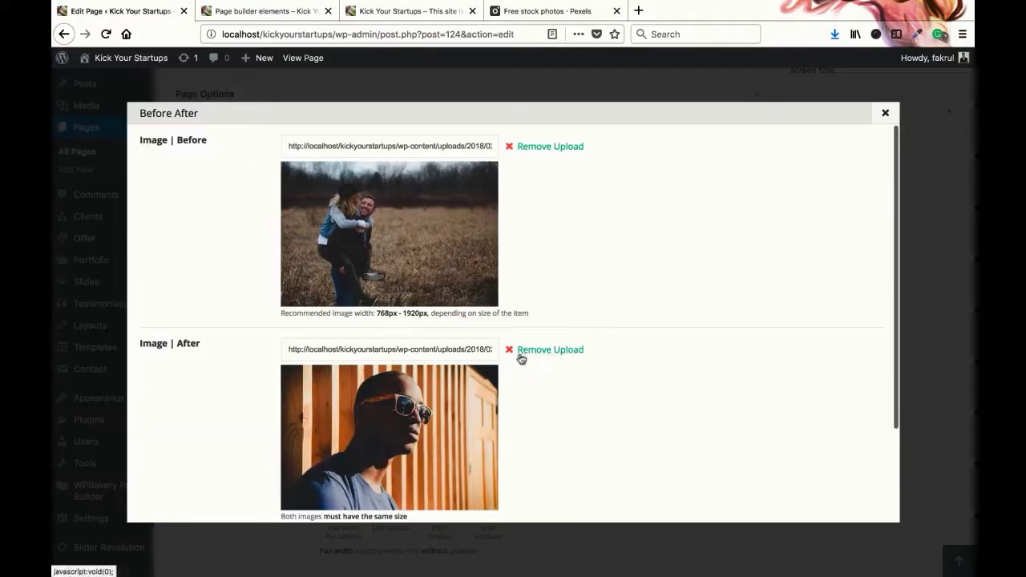
# - Save the Before After item's changes and update the page
pyautogui.scroll(-3, 558, 365)
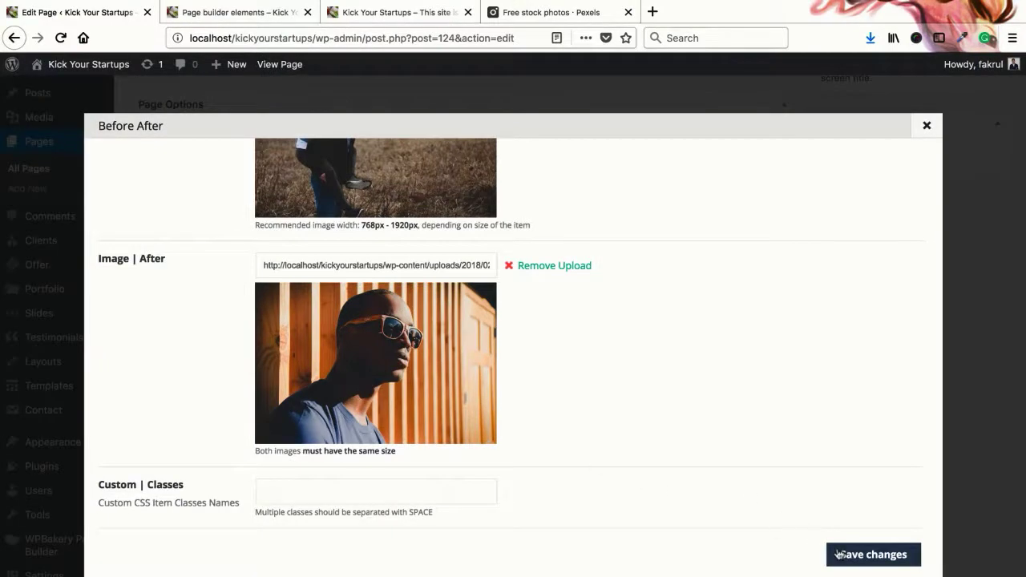
pyautogui.click(837, 553)
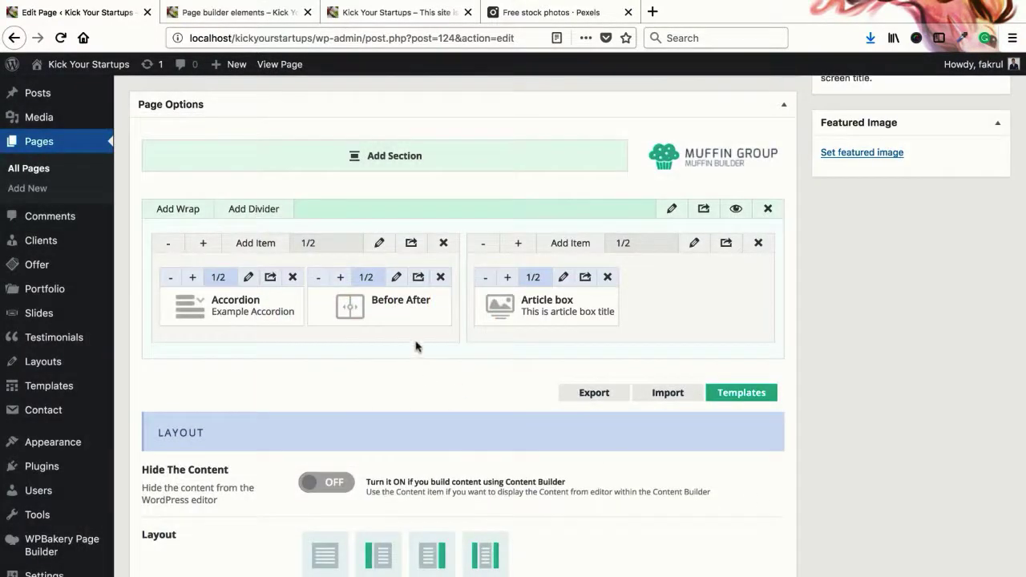
pyautogui.scroll(10, 938, 344)
pyautogui.click(977, 371)
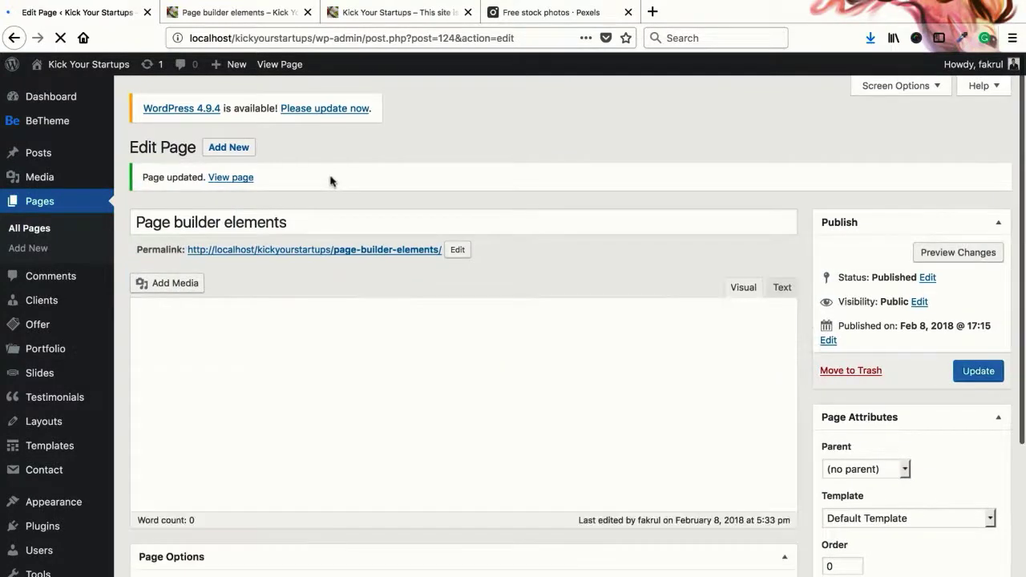
# - Reload the published Page builder elements page and test the before/after image slider toward both ends
pyautogui.click(241, 12)
pyautogui.rightClick(241, 12)
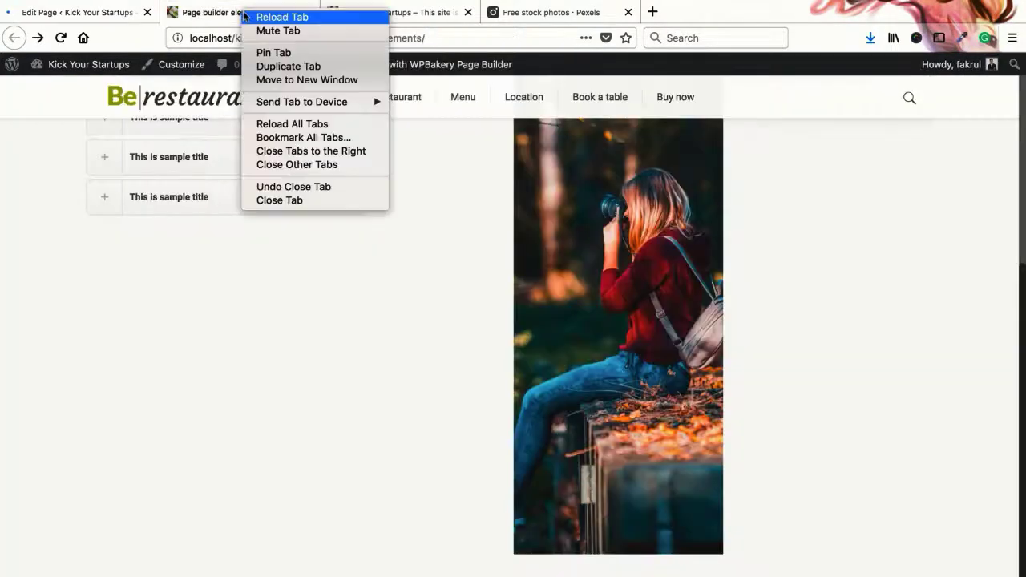
pyautogui.click(260, 17)
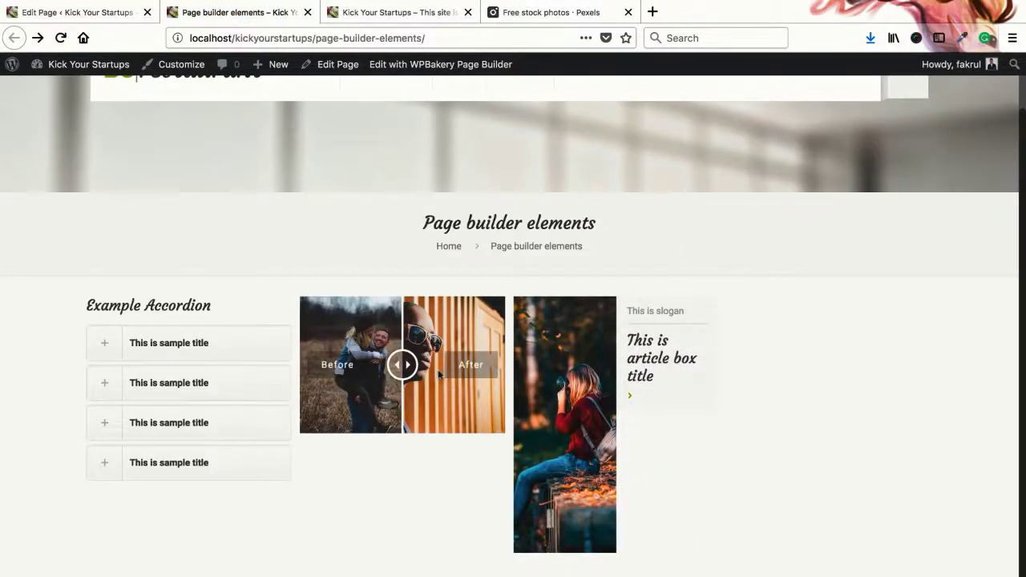
pyautogui.moveTo(406, 367); pyautogui.dragTo(501, 367)
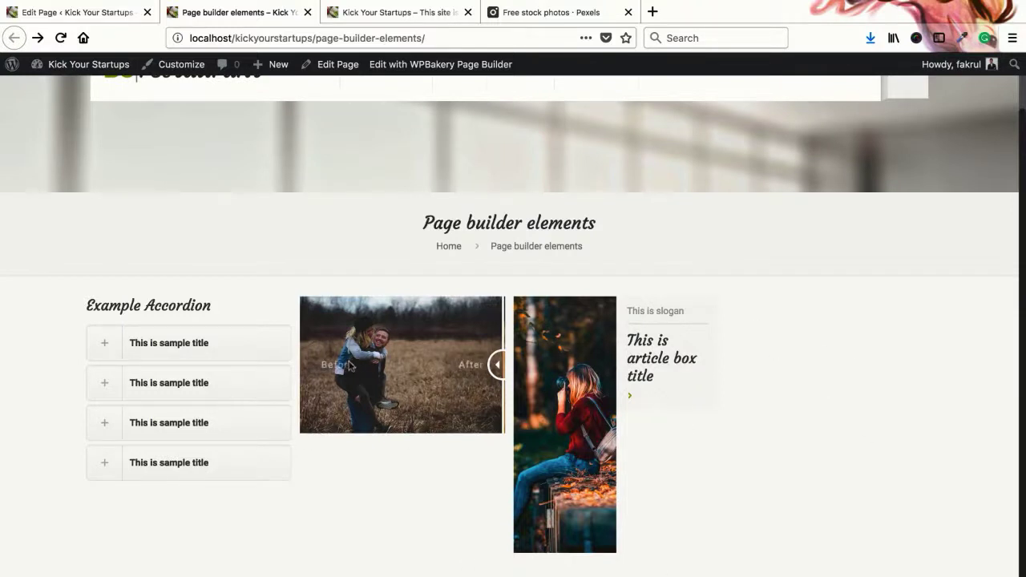
pyautogui.moveTo(360, 371); pyautogui.dragTo(289, 366)
# - Add a Blockquote item beside the Article box in the second wrap and widen it to 1/2
pyautogui.click(80, 12)
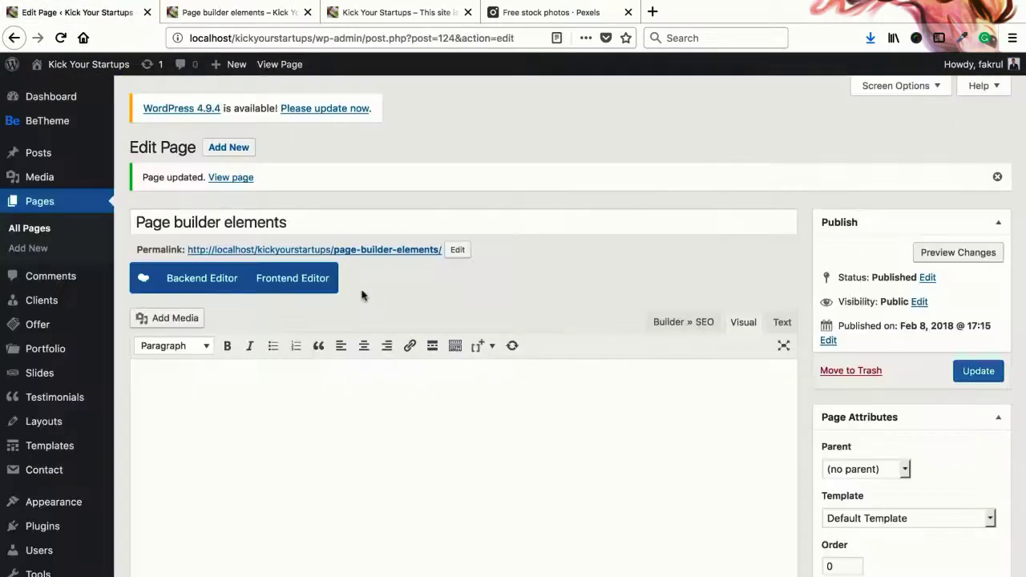
pyautogui.scroll(-10, 425, 350)
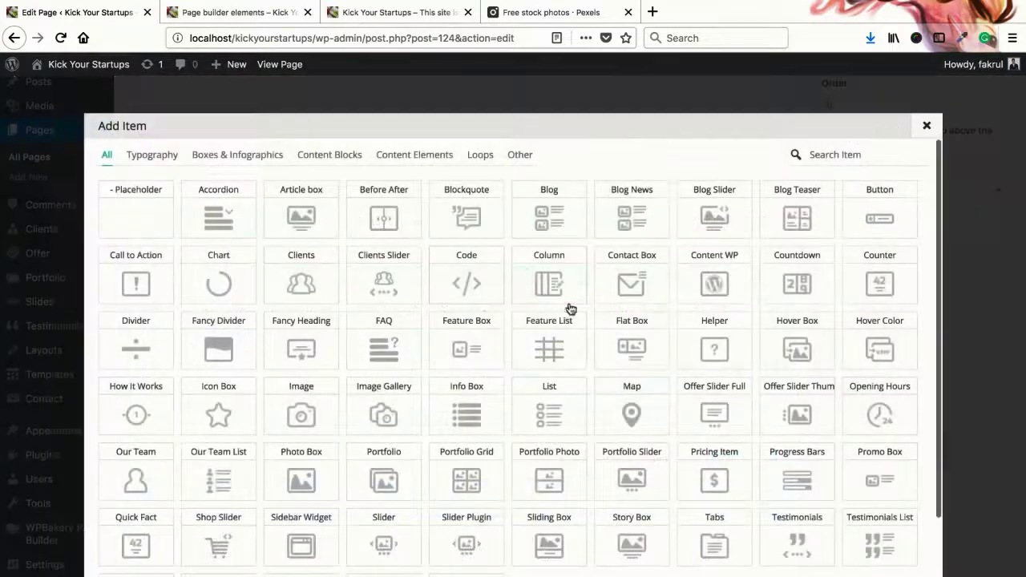
pyautogui.click(569, 309)
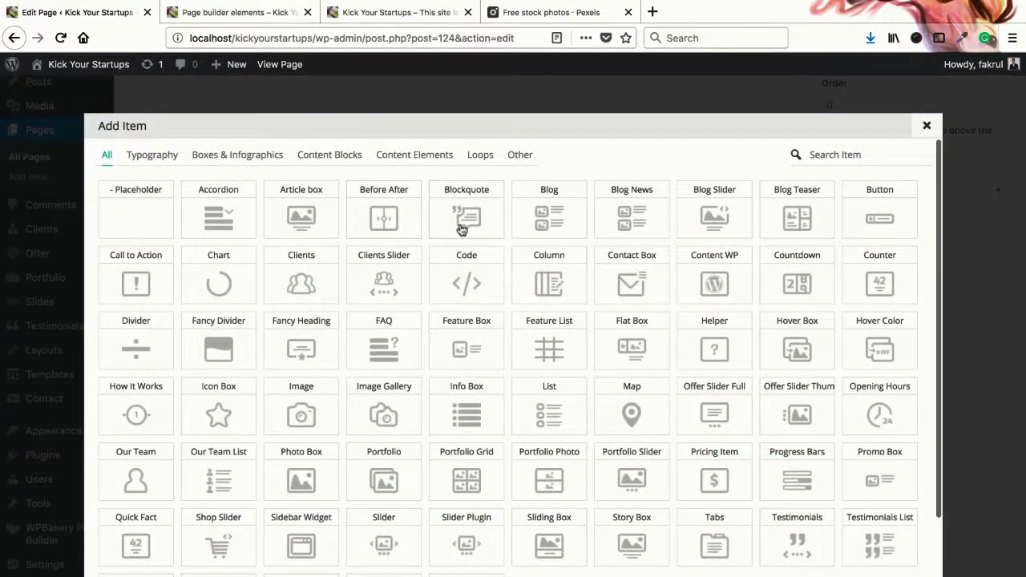
pyautogui.click(463, 217)
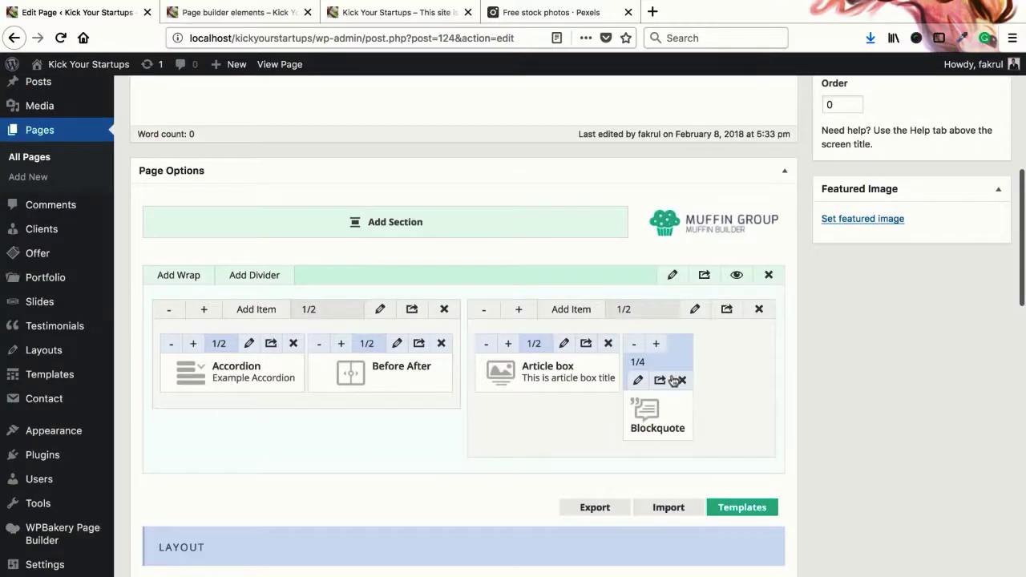
pyautogui.click(657, 345)
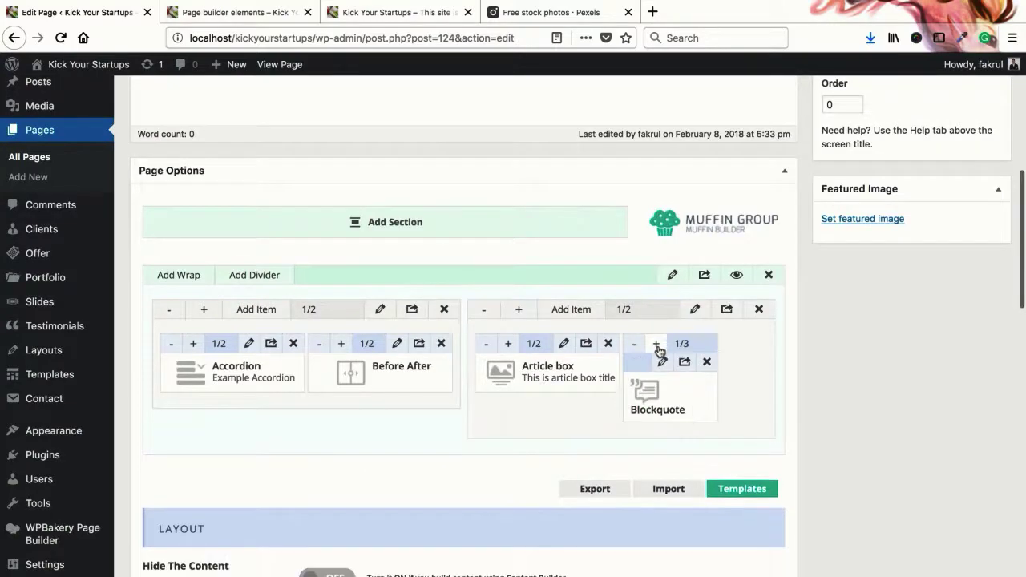
pyautogui.click(657, 346)
pyautogui.click(656, 345)
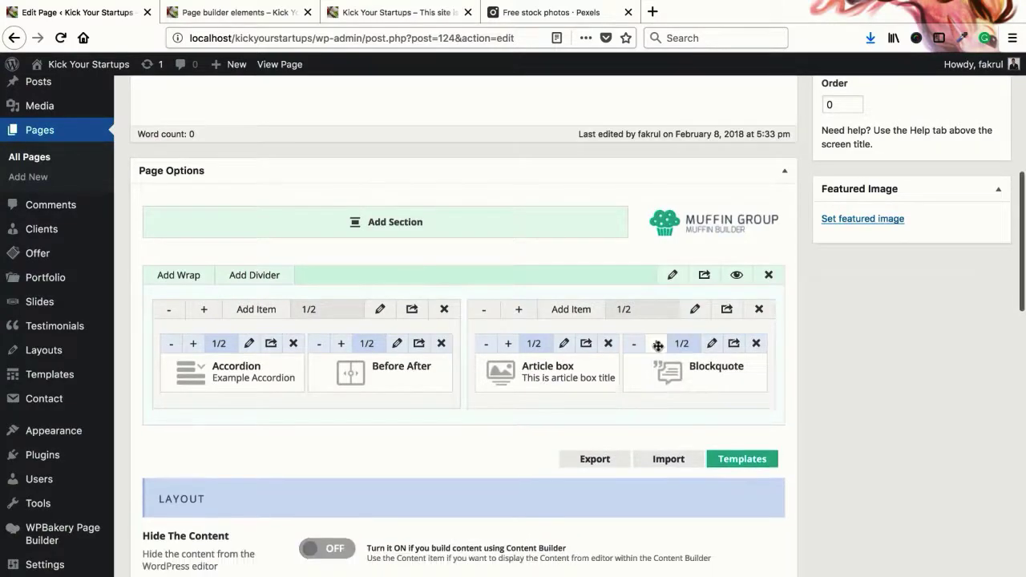
# - Enter the blockquote content "This is a sample blockquote description, it should be looking something different & stylish." with the author's name and website link
pyautogui.click(710, 343)
pyautogui.click(325, 202)
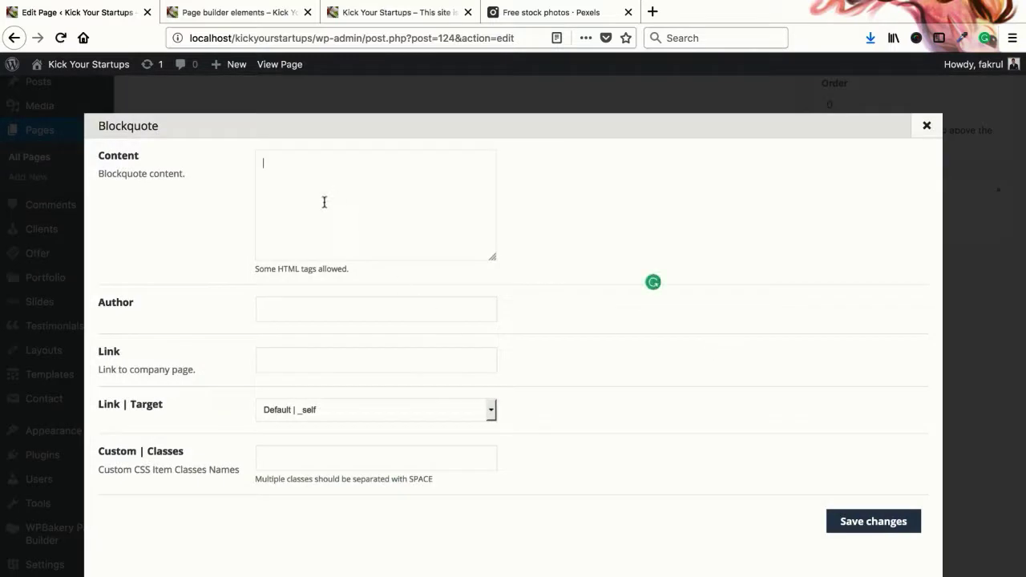
pyautogui.write('Th')
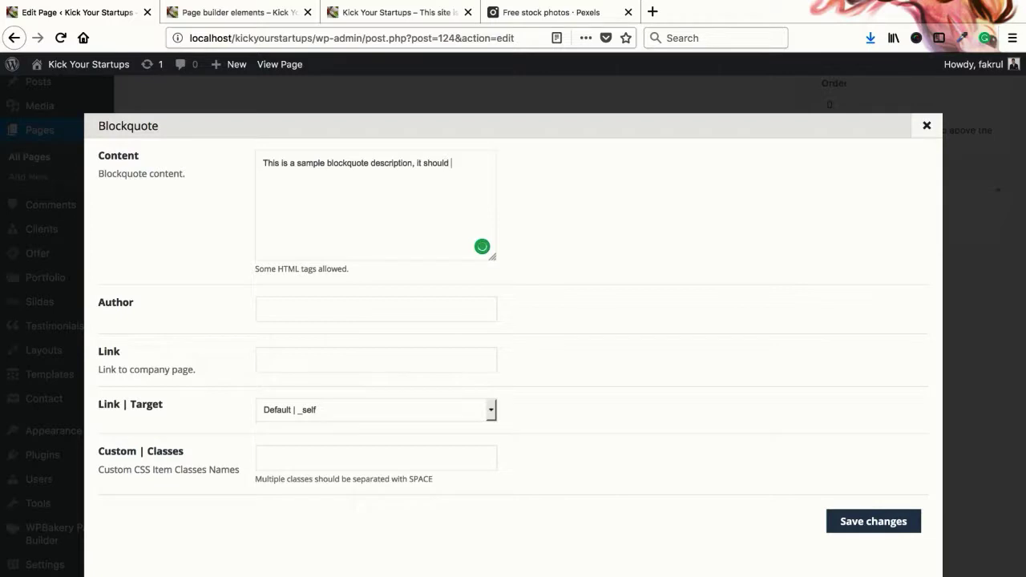
pyautogui.write('ng something different & stylish.')
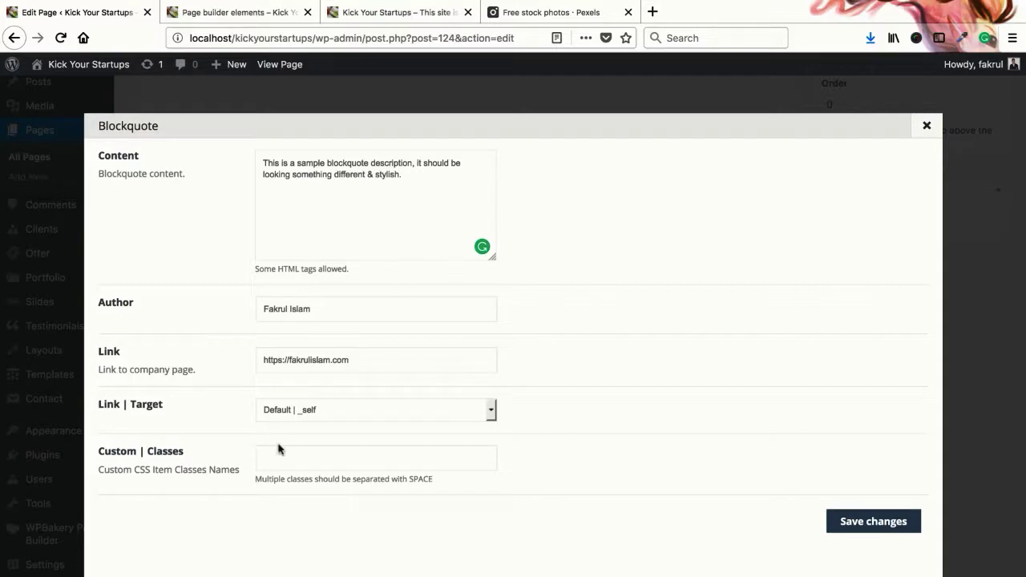
# - Set the blockquote's link target to New Tab or Window | _blank, then save the item and the page
pyautogui.click(290, 412)
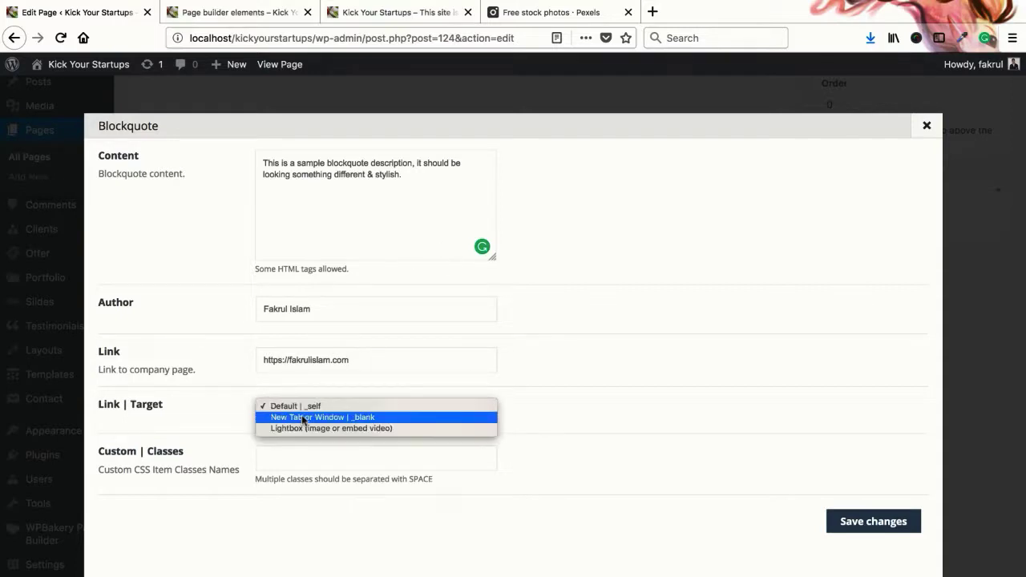
pyautogui.click(312, 417)
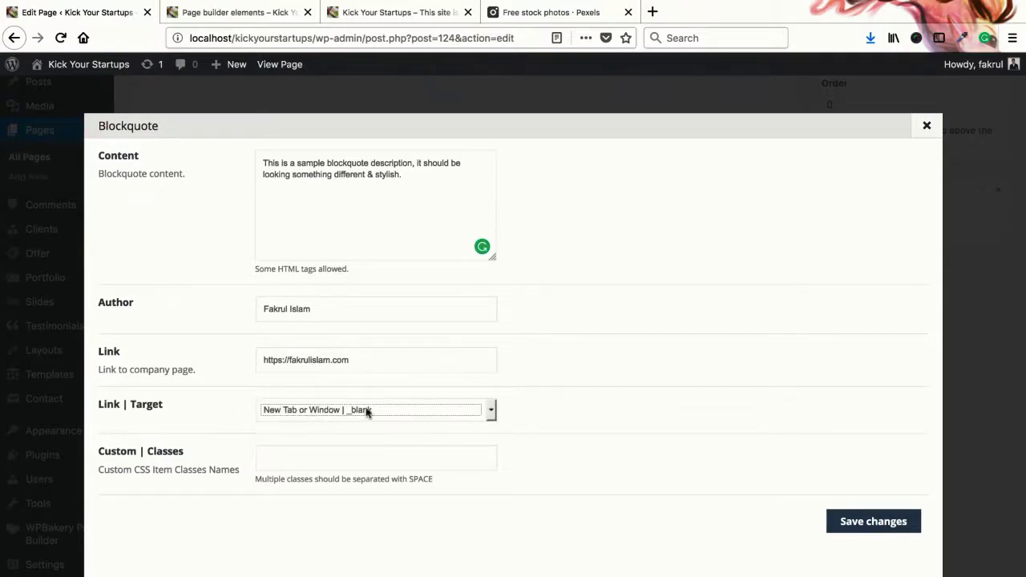
pyautogui.click(872, 521)
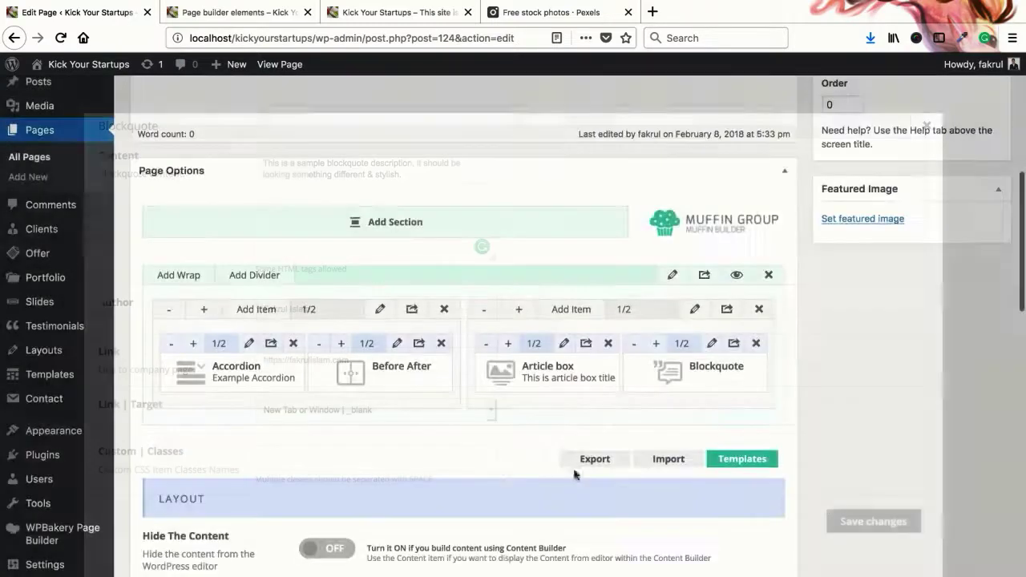
pyautogui.scroll(2, 855, 417)
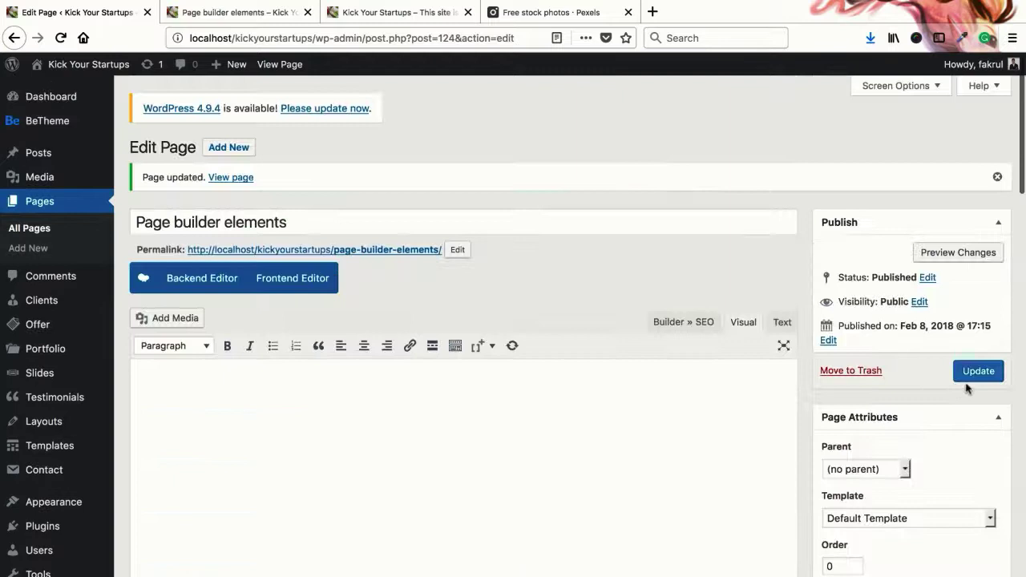
pyautogui.click(976, 372)
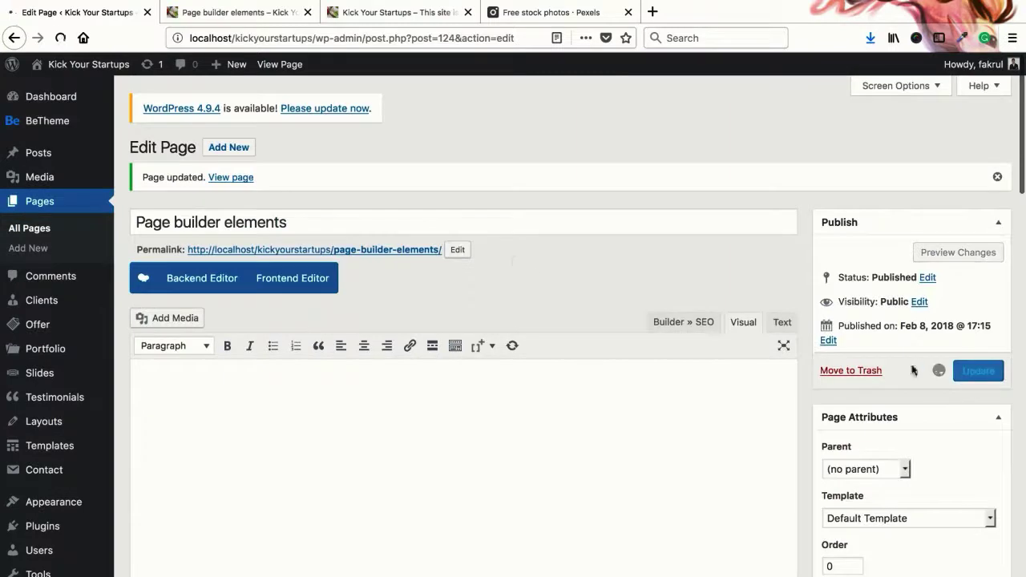
# - Reload the published page and test the blockquote's author link, closing the page it opens
pyautogui.click(238, 16)
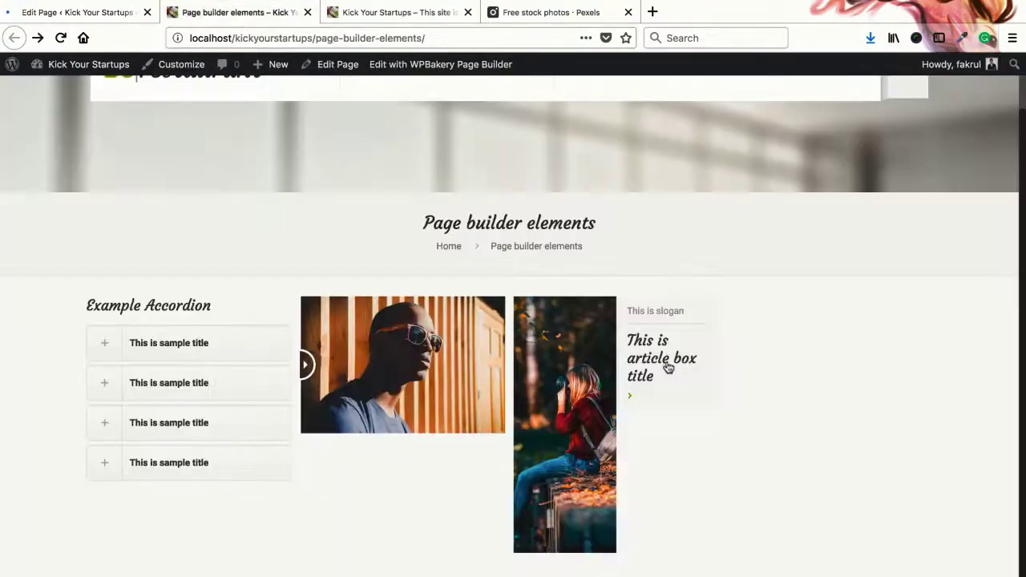
pyautogui.rightClick(264, 16)
pyautogui.click(281, 16)
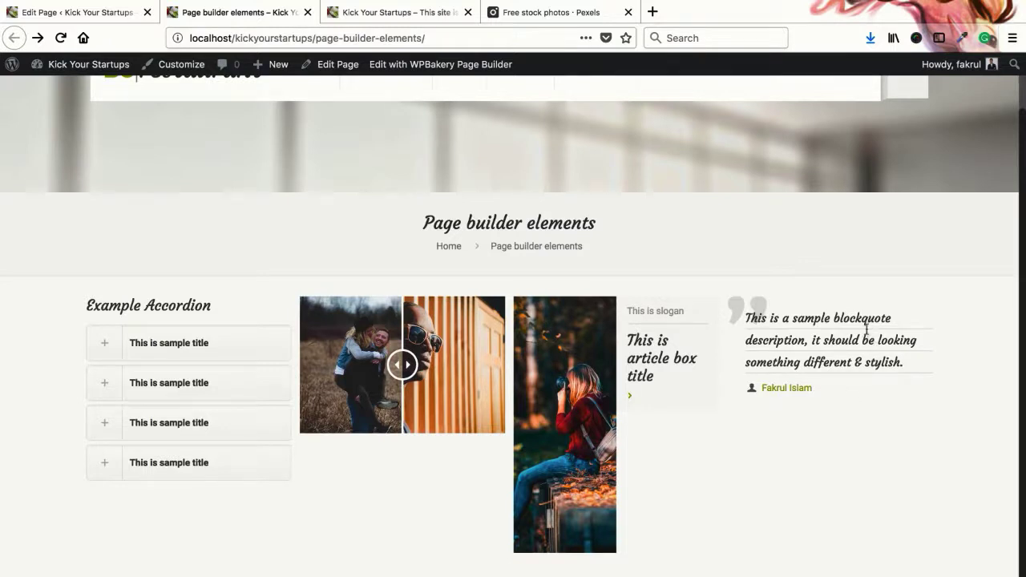
pyautogui.click(780, 392)
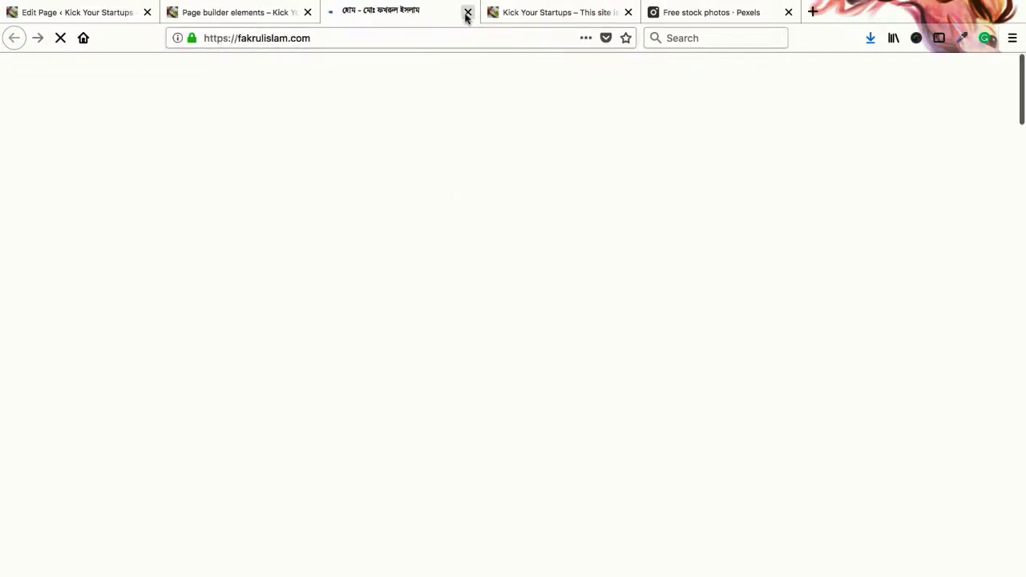
pyautogui.click(467, 13)
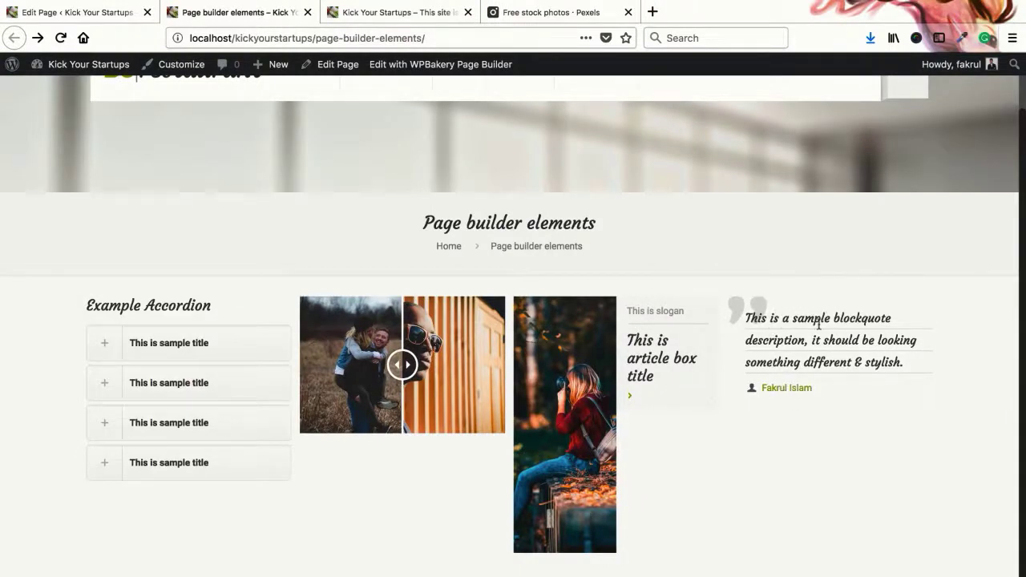
# - Add a second section with a 1/1 wrap to the page builder and place a Blog item in it
pyautogui.click(120, 12)
pyautogui.scroll(-5, 441, 364)
pyautogui.scroll(-5, 453, 373)
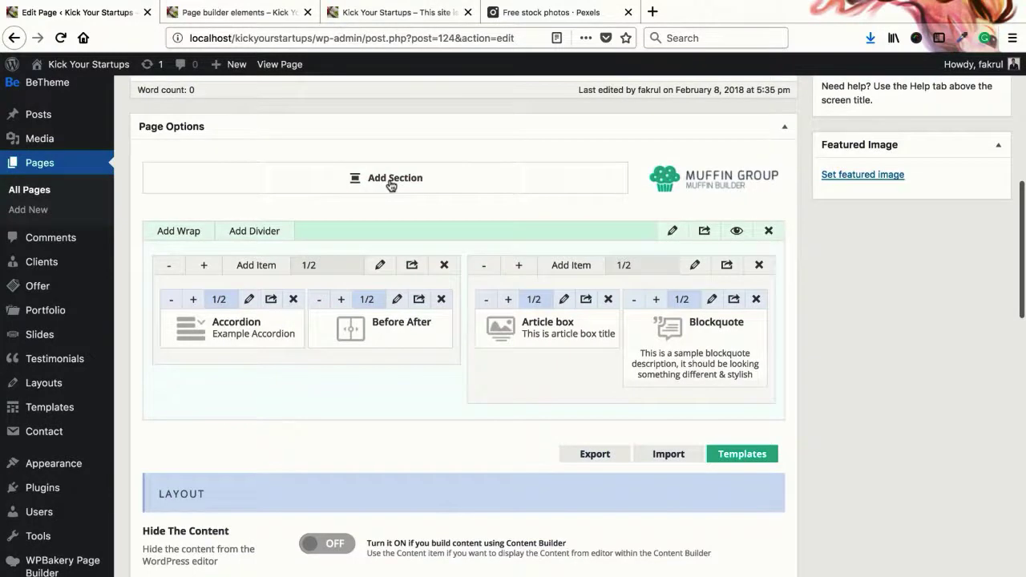
pyautogui.click(391, 183)
pyautogui.scroll(-2, 382, 321)
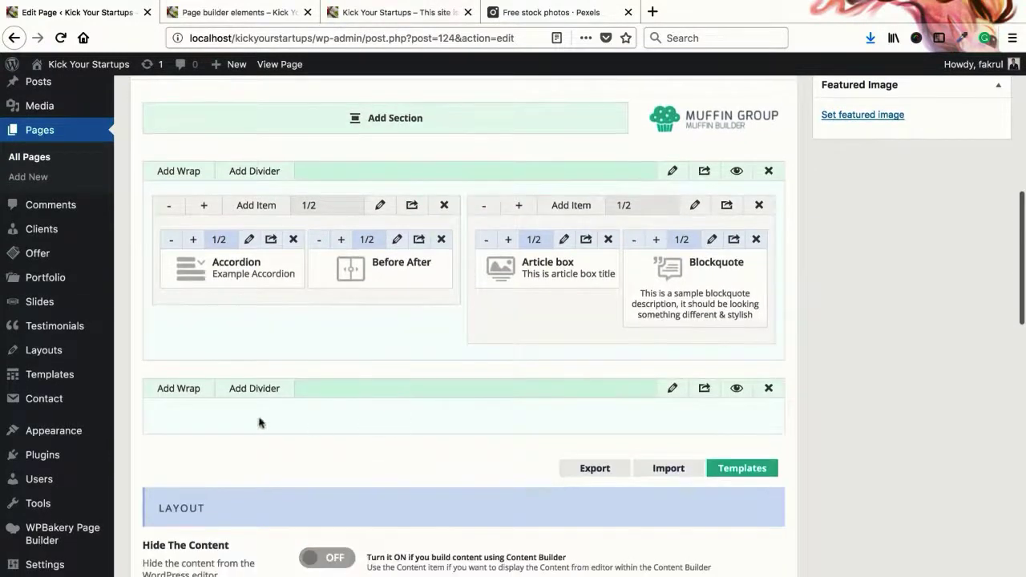
pyautogui.click(177, 389)
pyautogui.click(169, 392)
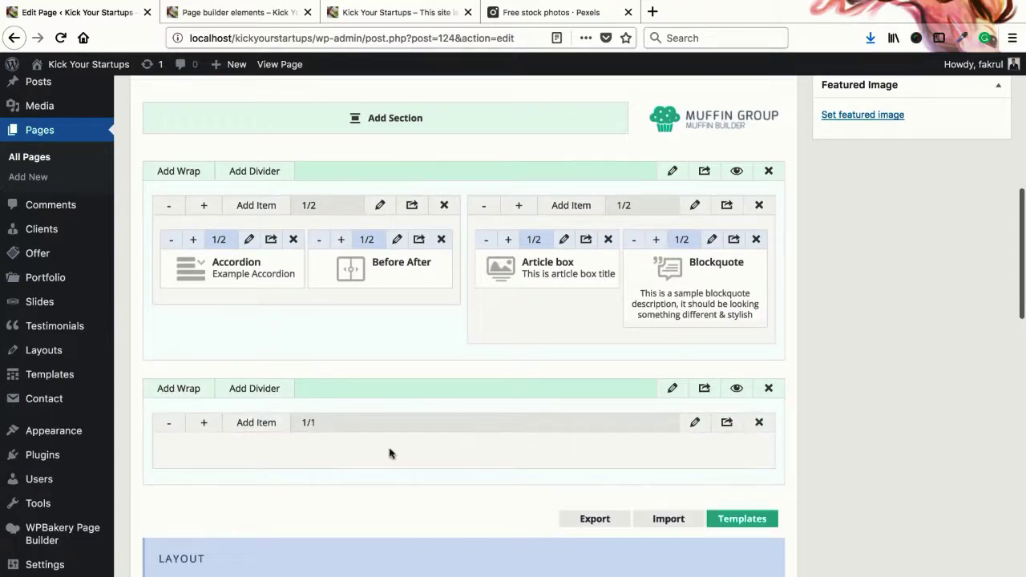
pyautogui.click(265, 428)
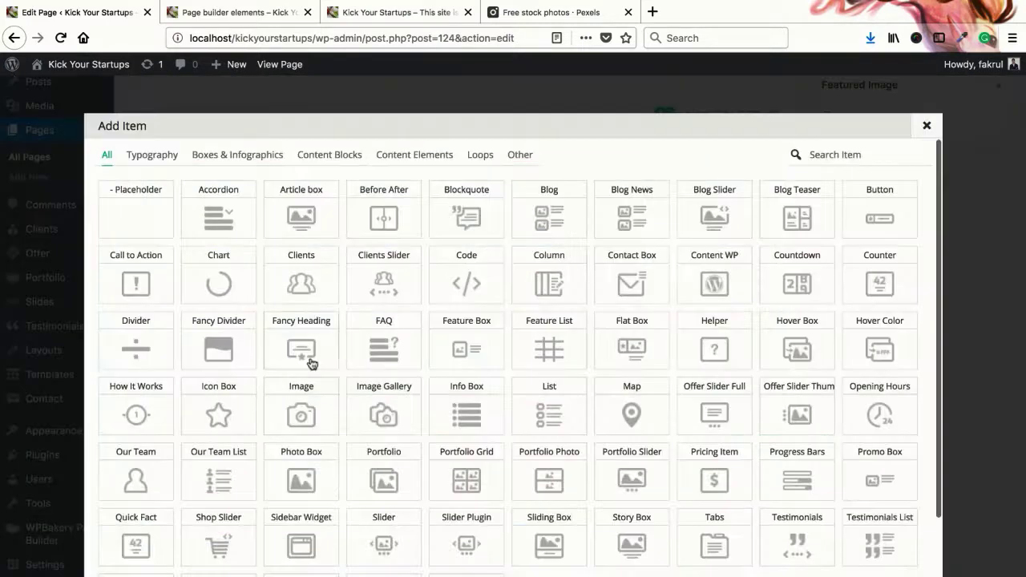
pyautogui.click(553, 219)
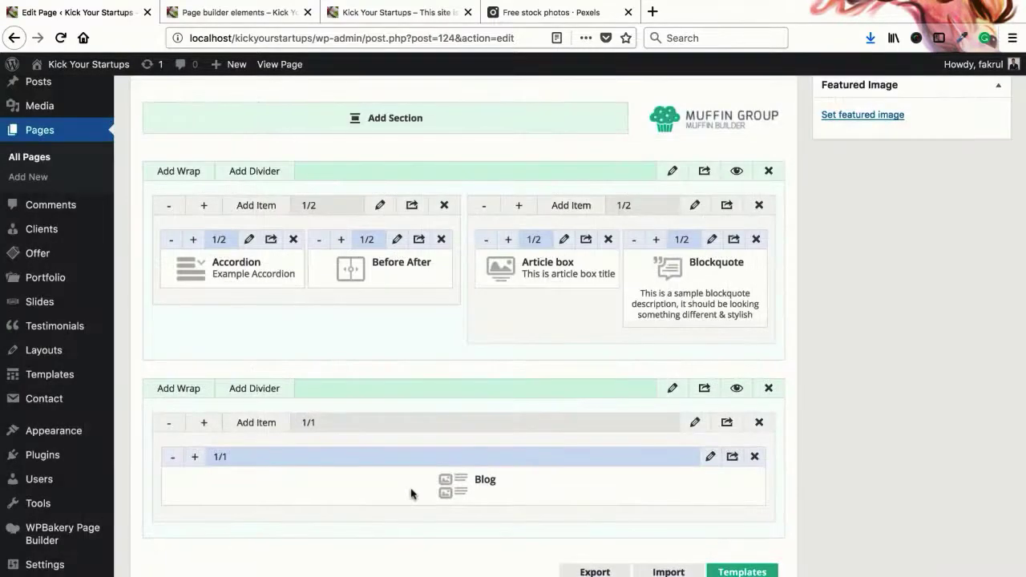
pyautogui.scroll(5, 88, 173)
pyautogui.moveTo(56, 158)
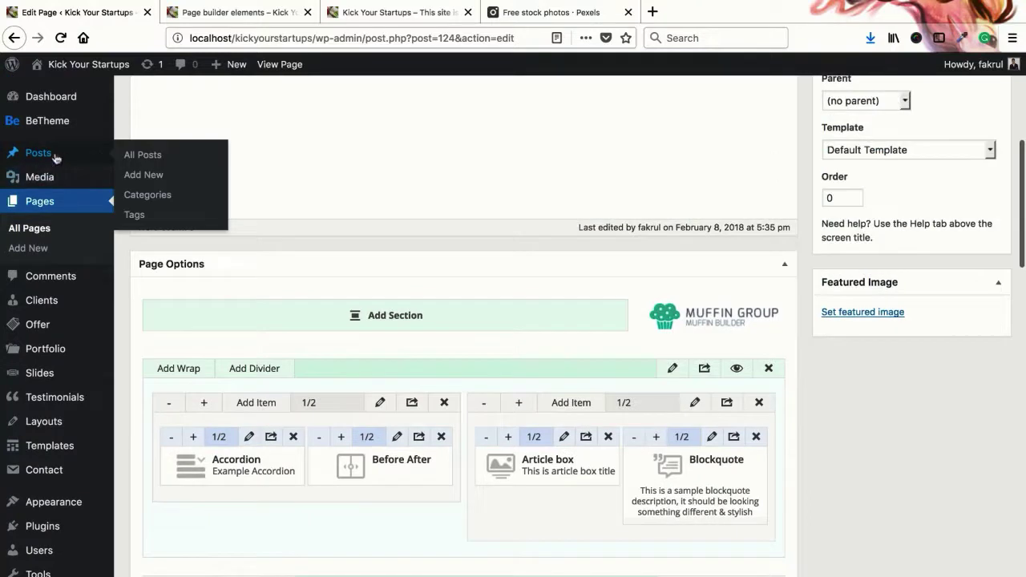
pyautogui.scroll(-4, 251, 238)
pyautogui.scroll(-2, 344, 337)
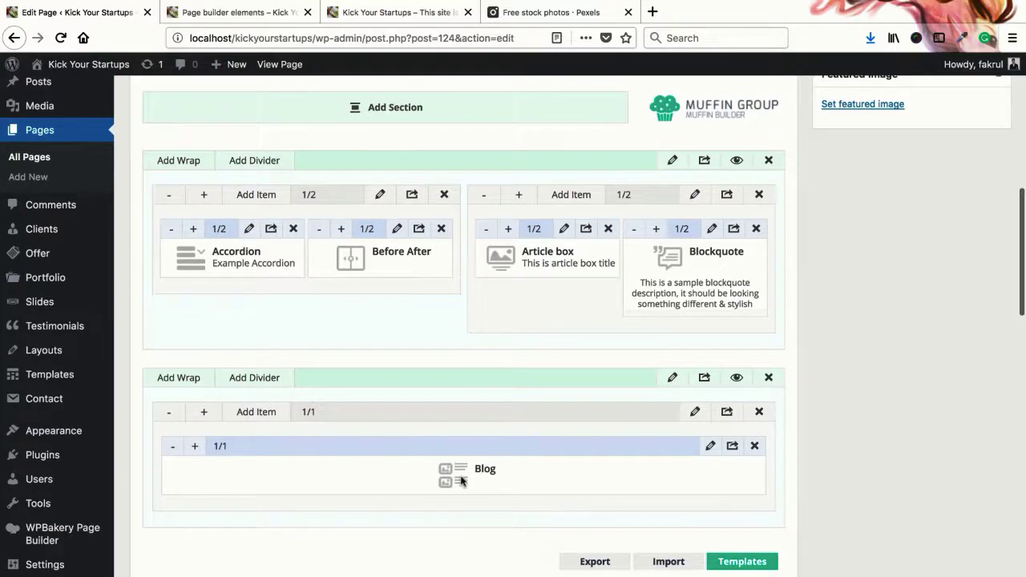
# - Look through the published builder page and the site's home page for any existing blog posts
pyautogui.click(237, 12)
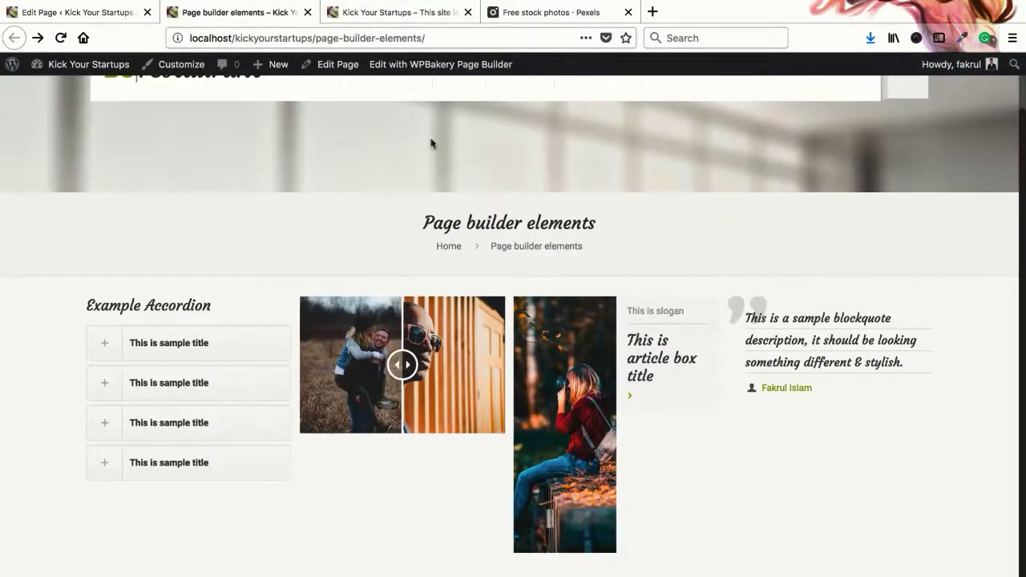
pyautogui.click(392, 12)
pyautogui.scroll(5, 496, 385)
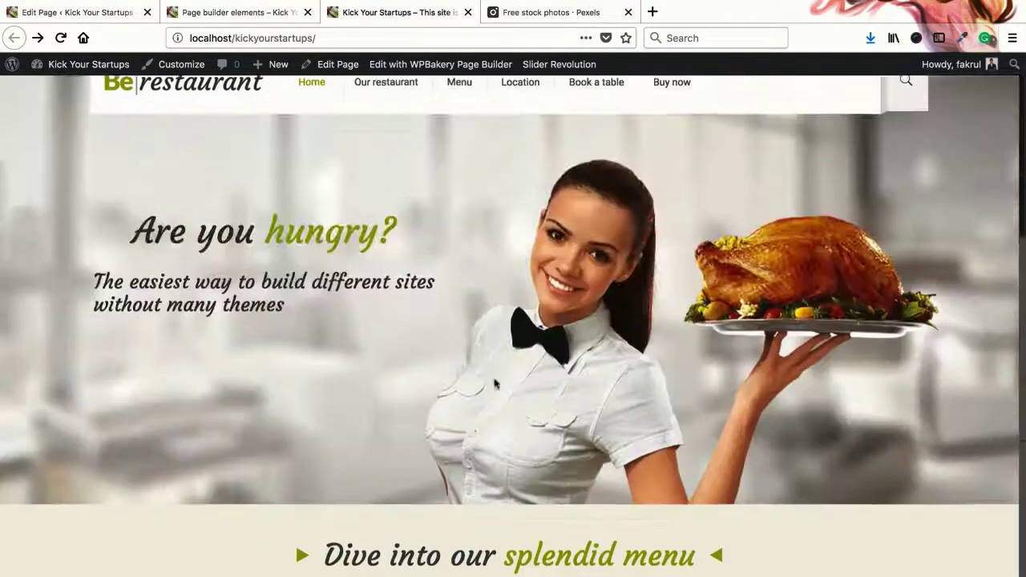
pyautogui.scroll(-10, 324, 333)
pyautogui.scroll(6, 523, 368)
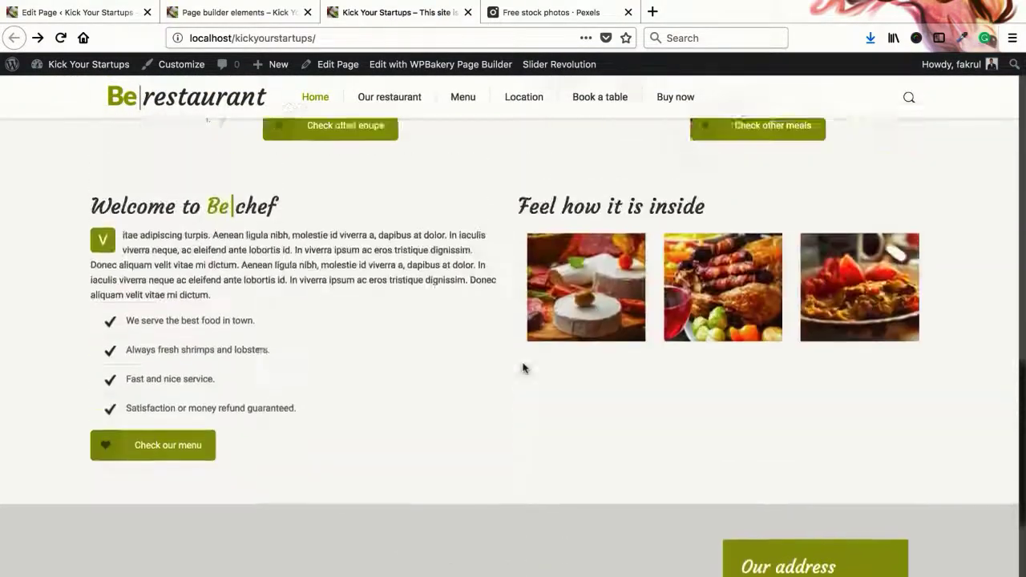
pyautogui.scroll(-1, 478, 412)
pyautogui.scroll(-2, 479, 412)
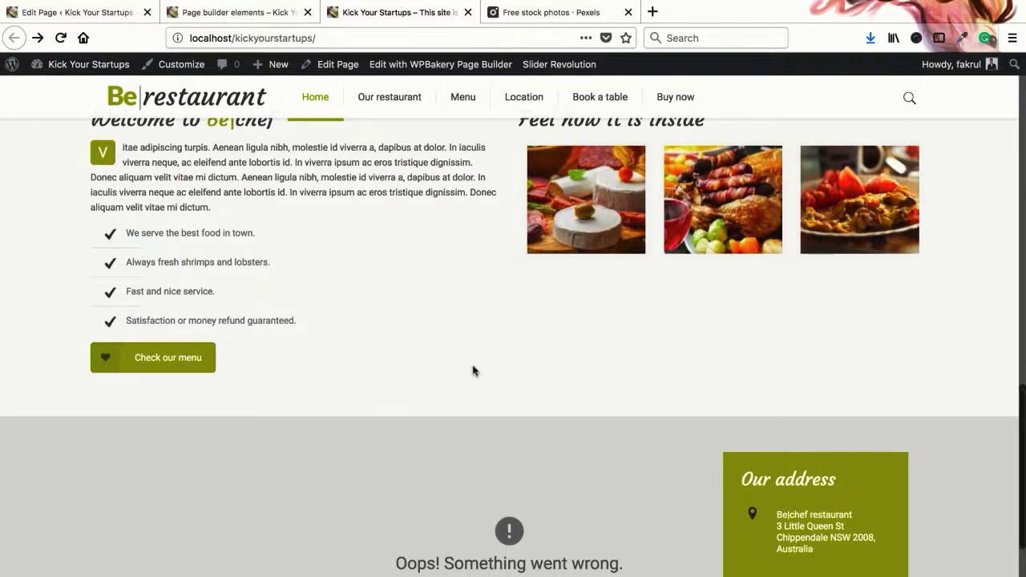
pyautogui.scroll(-2, 473, 371)
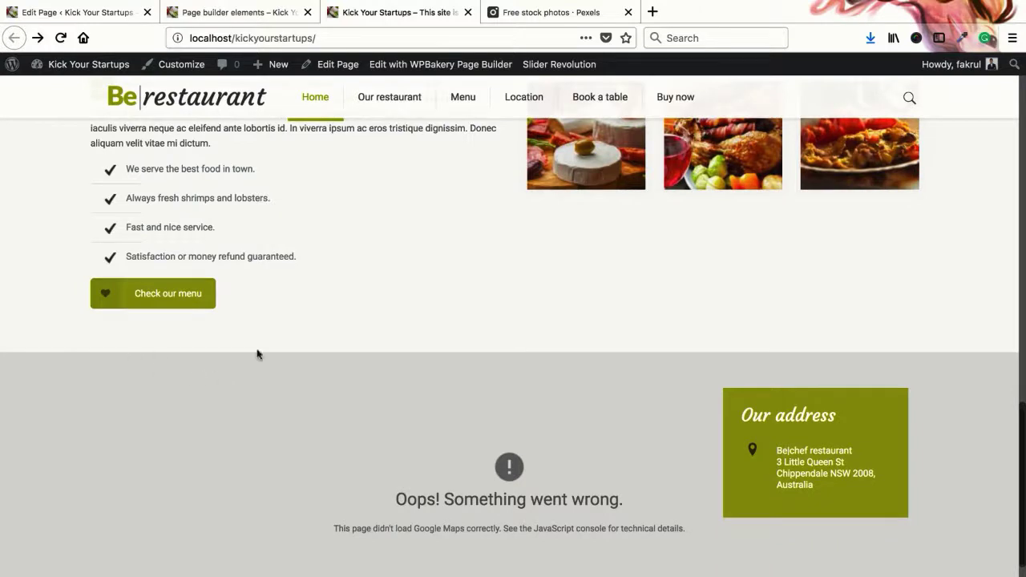
# - Open the new post form in a separate tab, title the post "Sample post" and place the cursor in its content
pyautogui.click(57, 12)
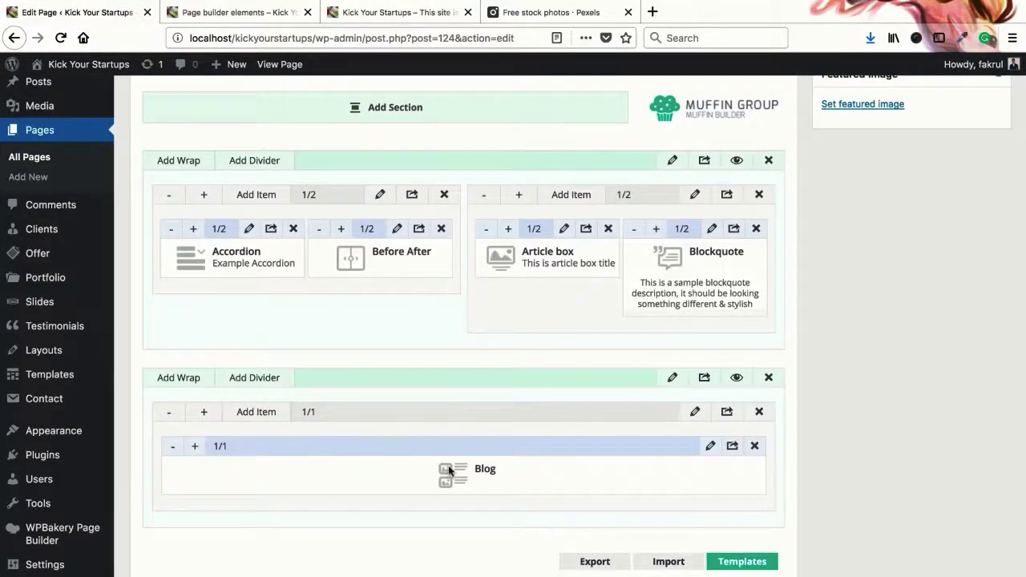
pyautogui.scroll(10, 449, 472)
pyautogui.moveTo(40, 153)
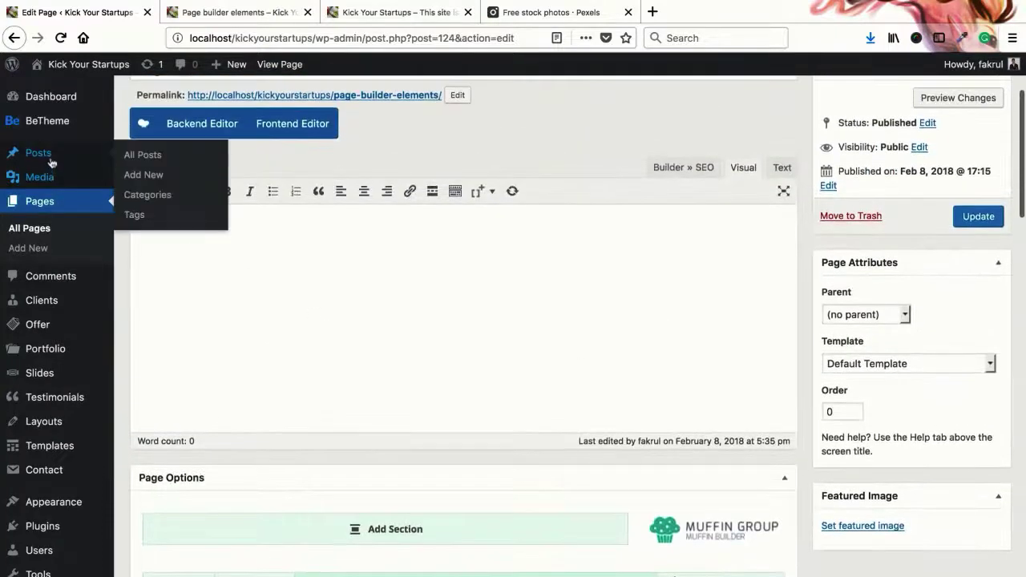
pyautogui.rightClick(143, 178)
pyautogui.click(192, 179)
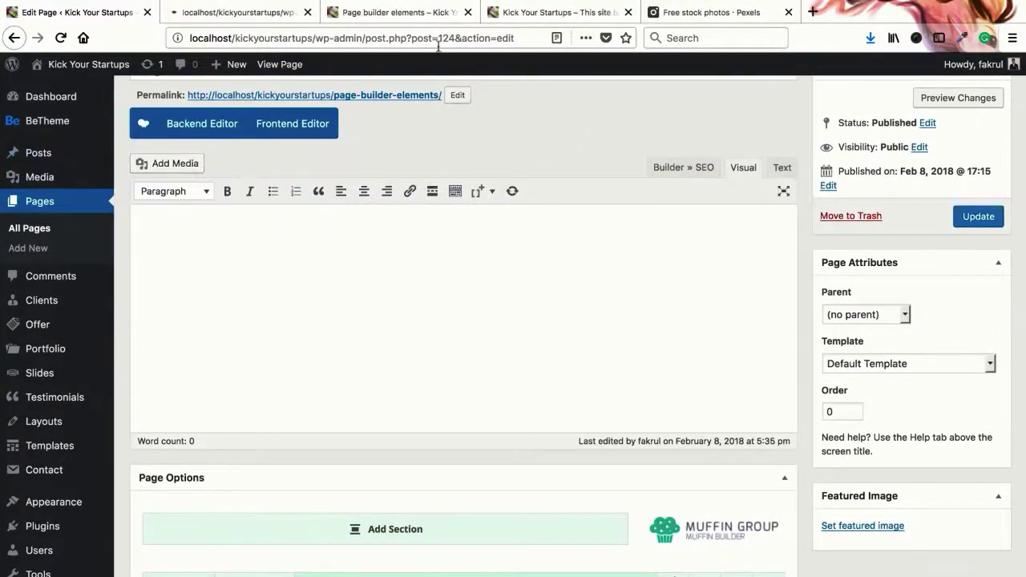
pyautogui.click(232, 12)
pyautogui.click(337, 174)
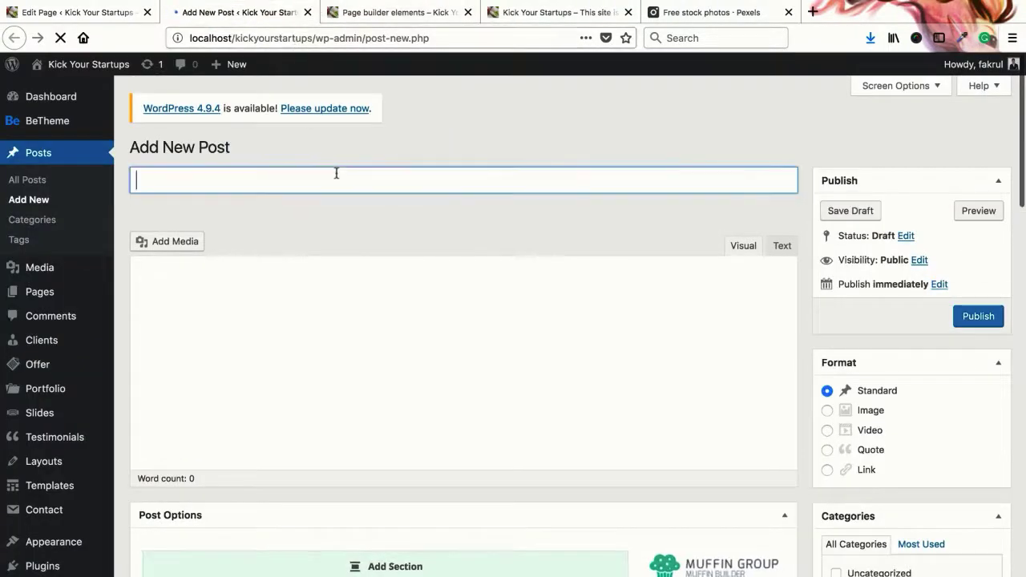
pyautogui.write('Sample post')
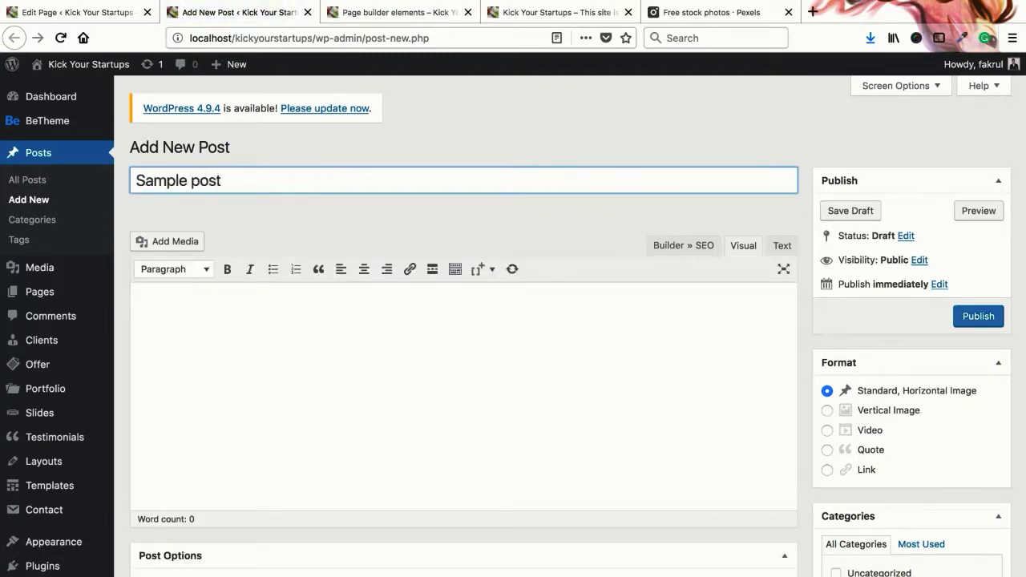
pyautogui.click(138, 309)
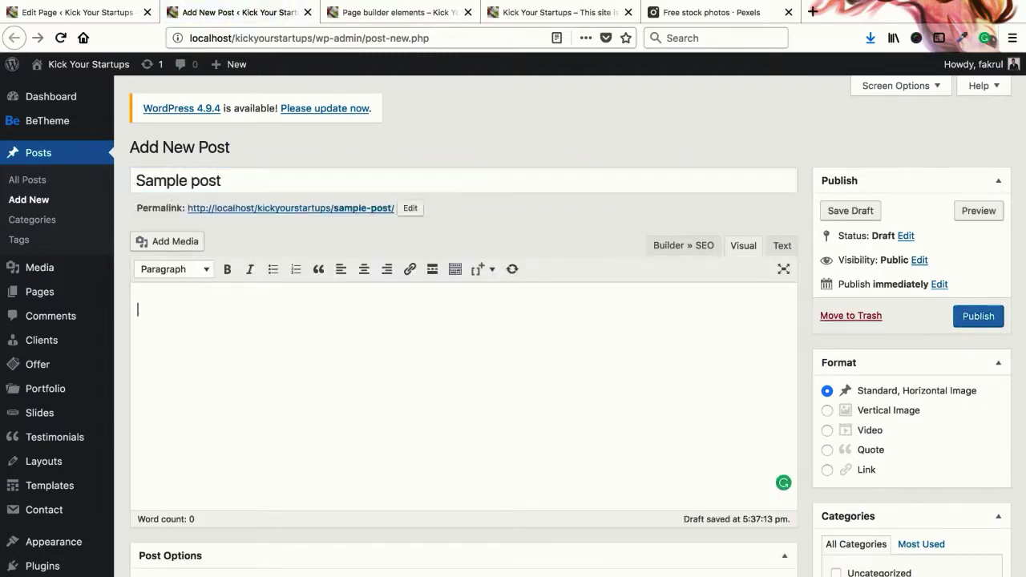
# - Search the web for "dummy text" and open the Dummy Text Generator site
pyautogui.click(813, 13)
pyautogui.click(731, 37)
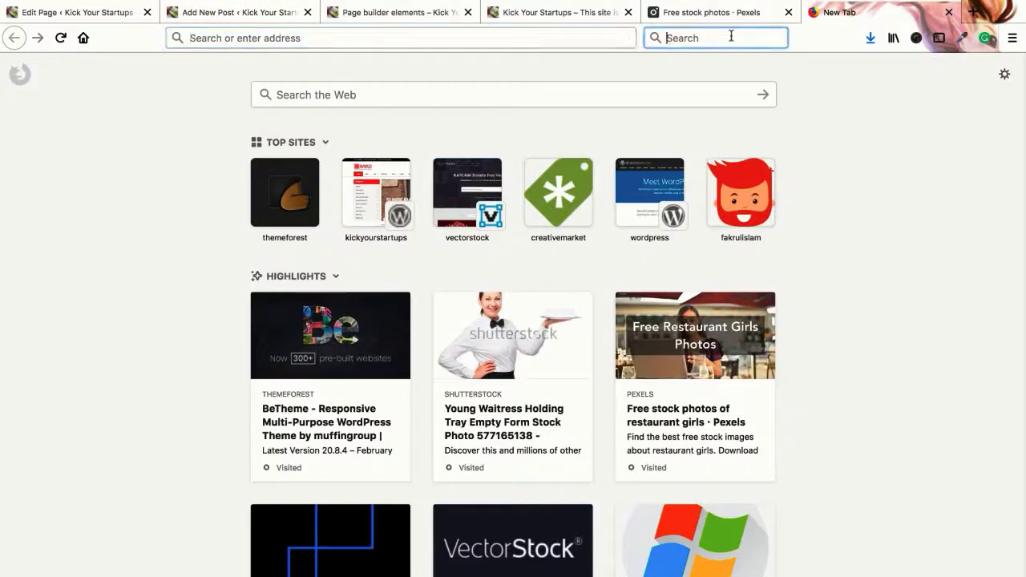
pyautogui.write('dummy text')
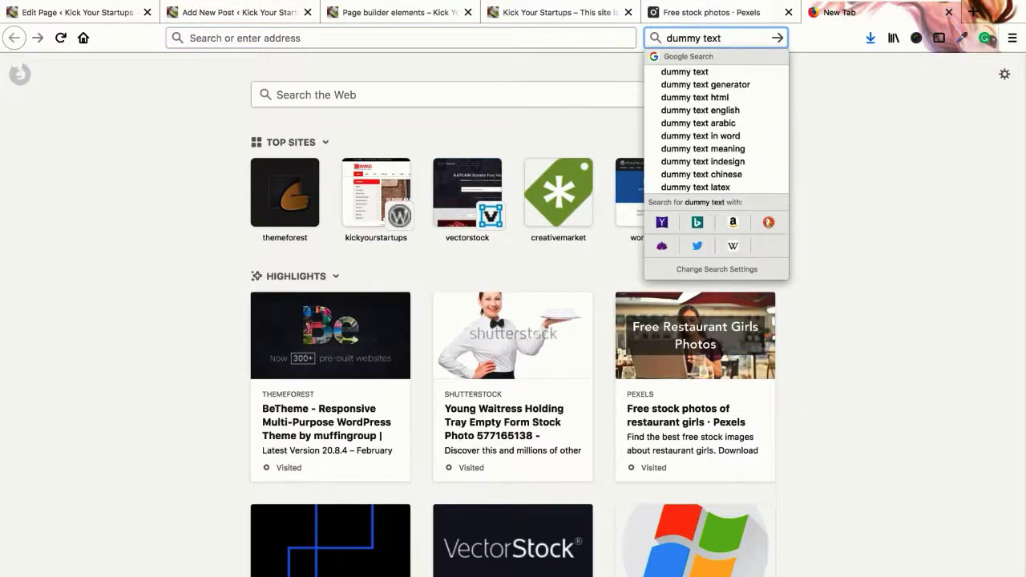
pyautogui.press('Return')
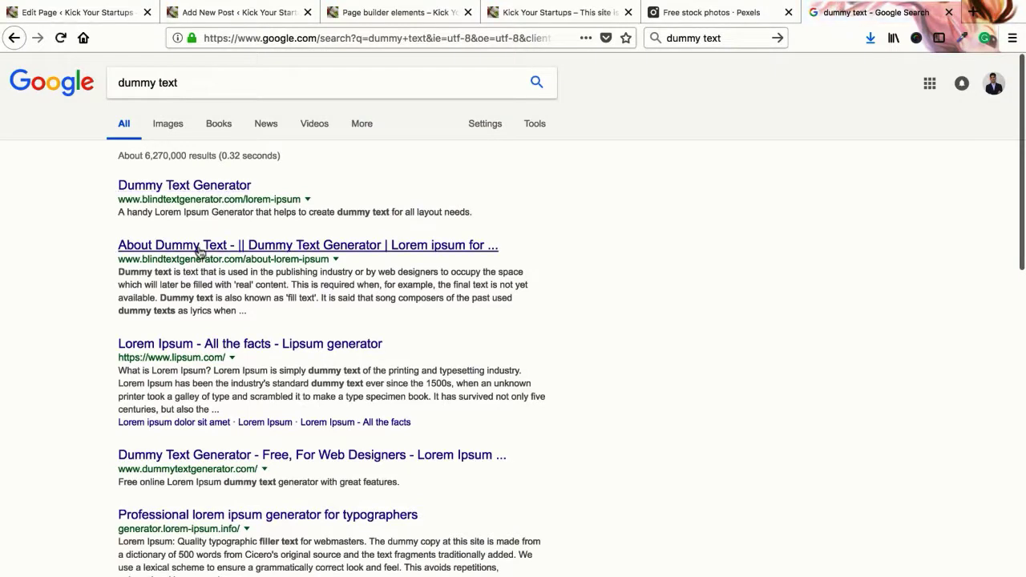
pyautogui.click(201, 187)
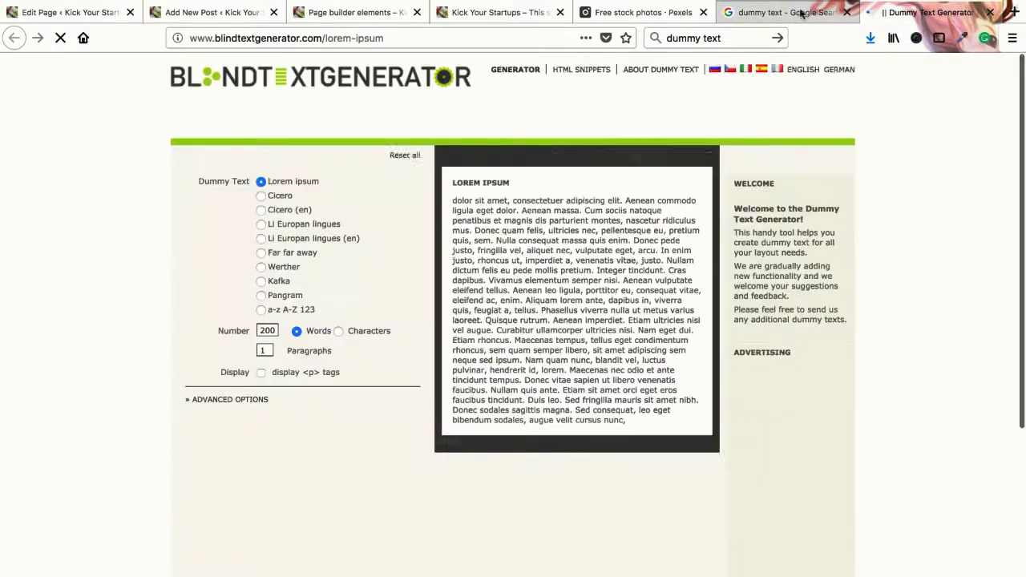
# - Copy the whole generated Lorem ipsum paragraph from the Dummy Text Generator
pyautogui.click(802, 13)
pyautogui.click(929, 12)
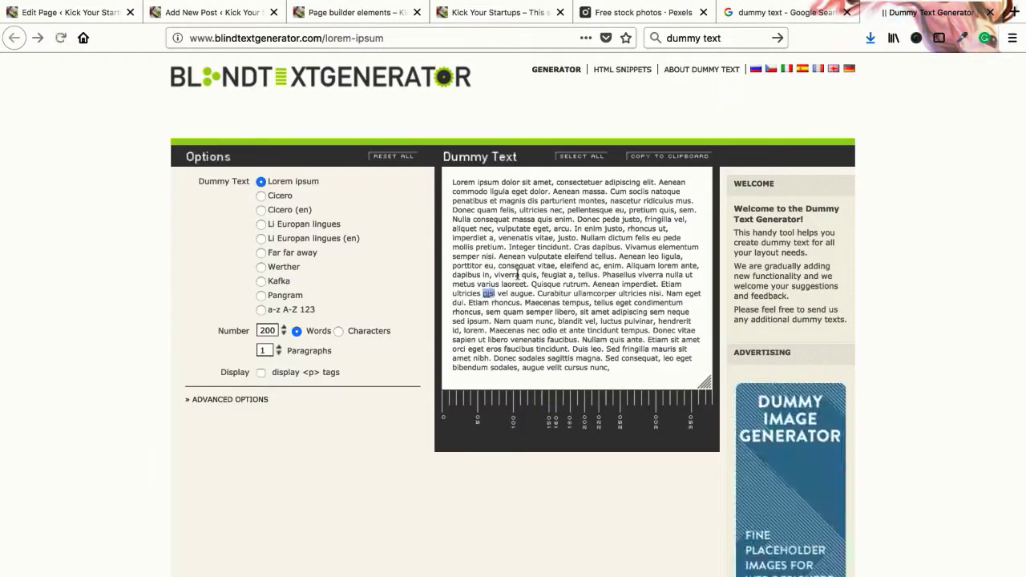
pyautogui.moveTo(452, 182); pyautogui.dragTo(673, 373)
pyautogui.press('super+c')
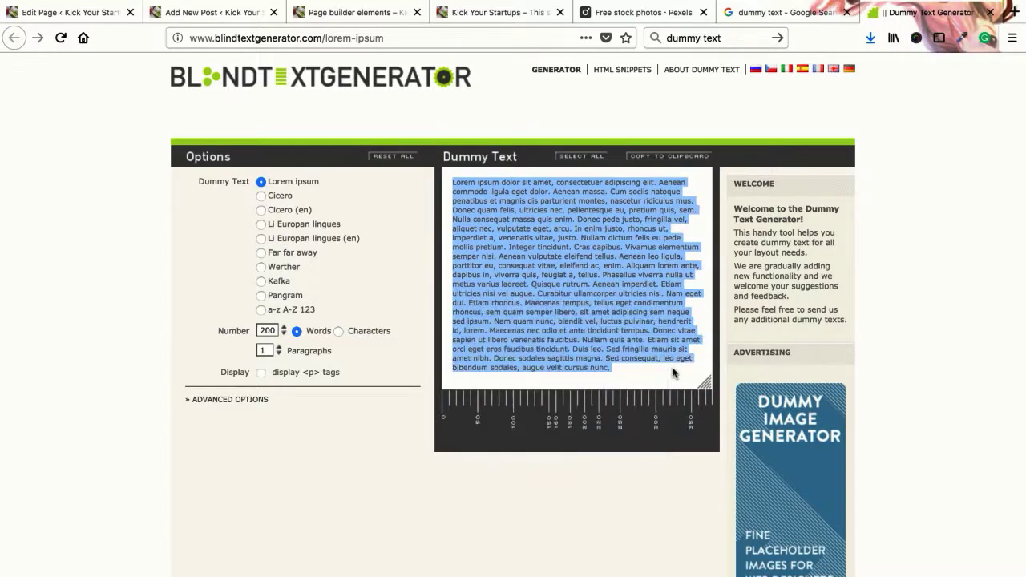
pyautogui.click(105, 13)
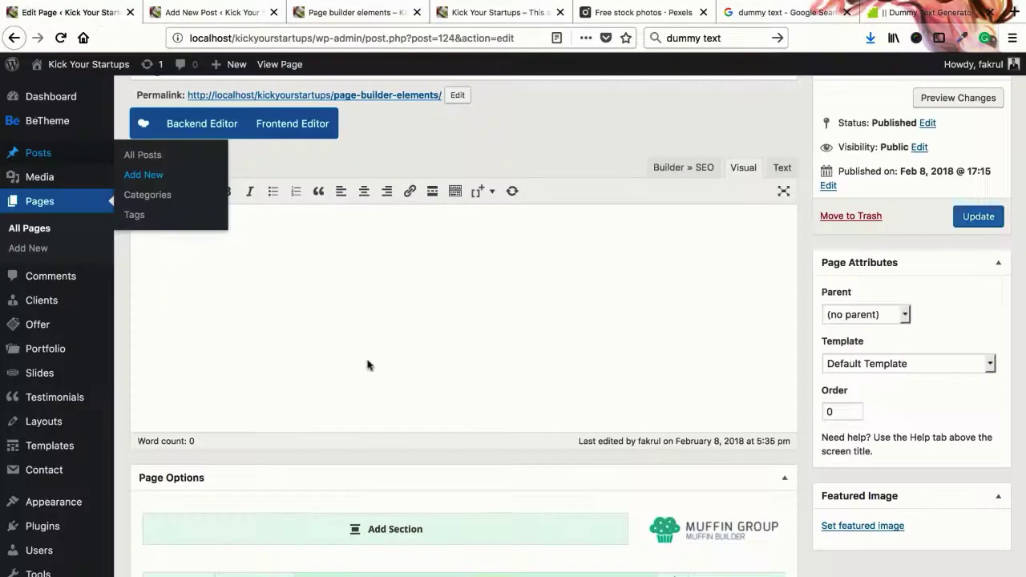
pyautogui.click(357, 324)
pyautogui.press('super+v')
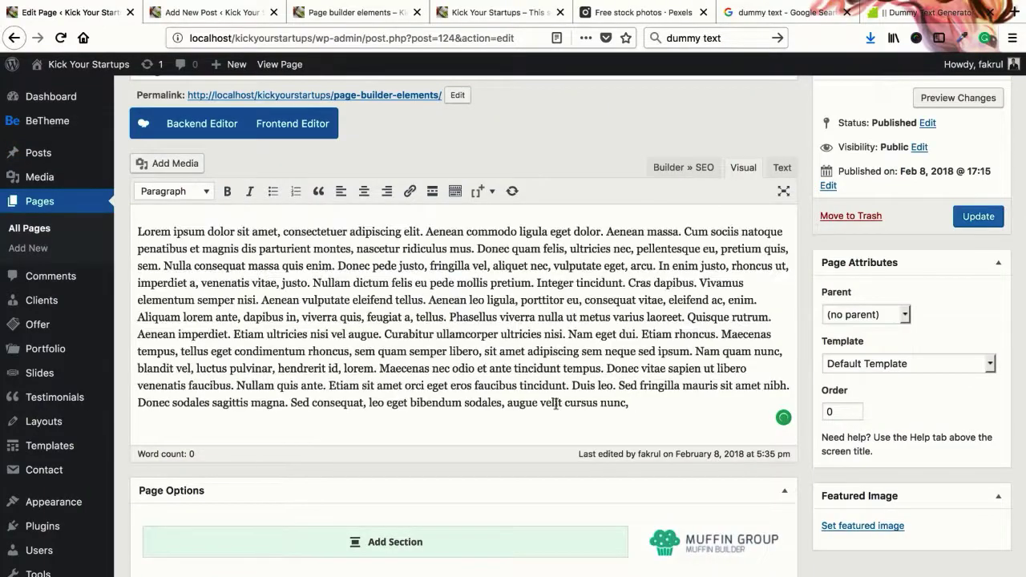
pyautogui.press('Return')
pyautogui.press('super+v')
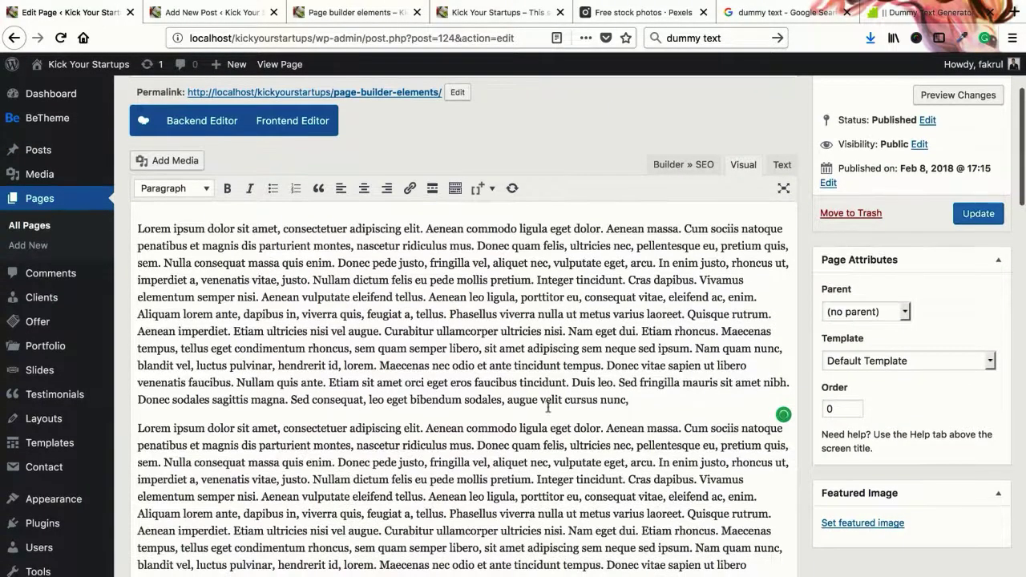
pyautogui.scroll(-5, 400, 420)
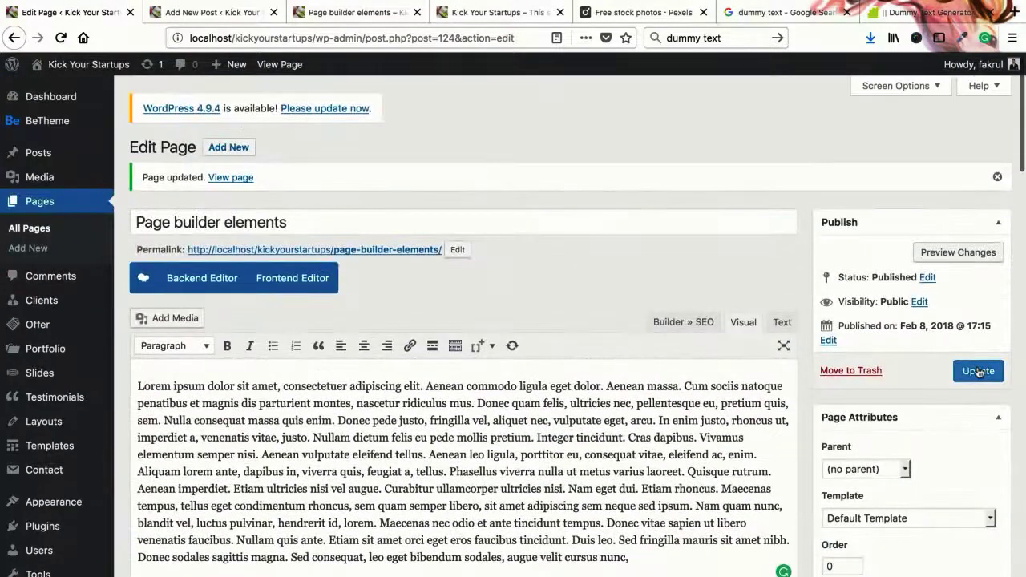
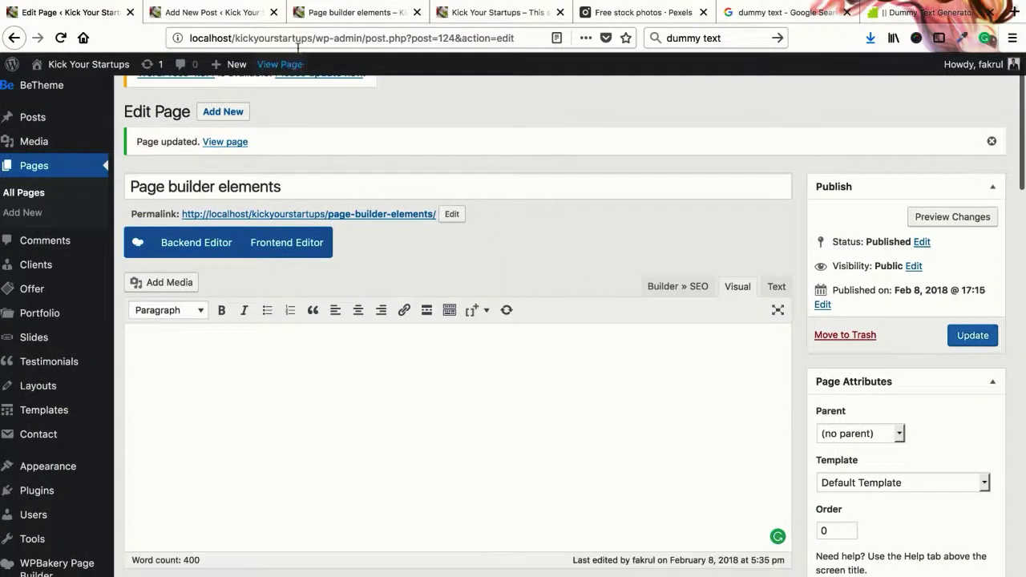
# - Fill the Sample post's content with two paragraphs of dummy text and set pexels-photo-428361.jpeg as its featured image
pyautogui.click(181, 12)
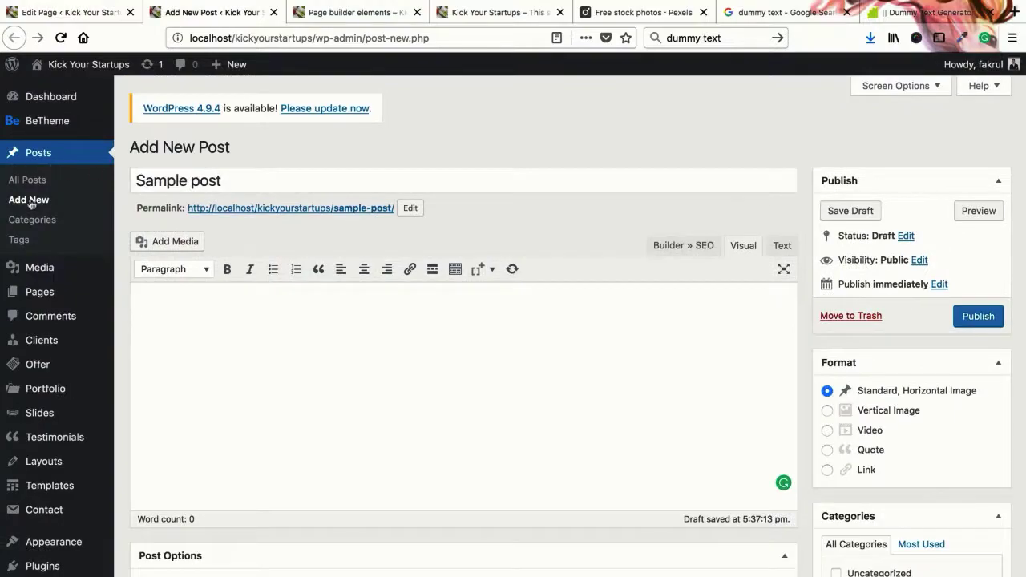
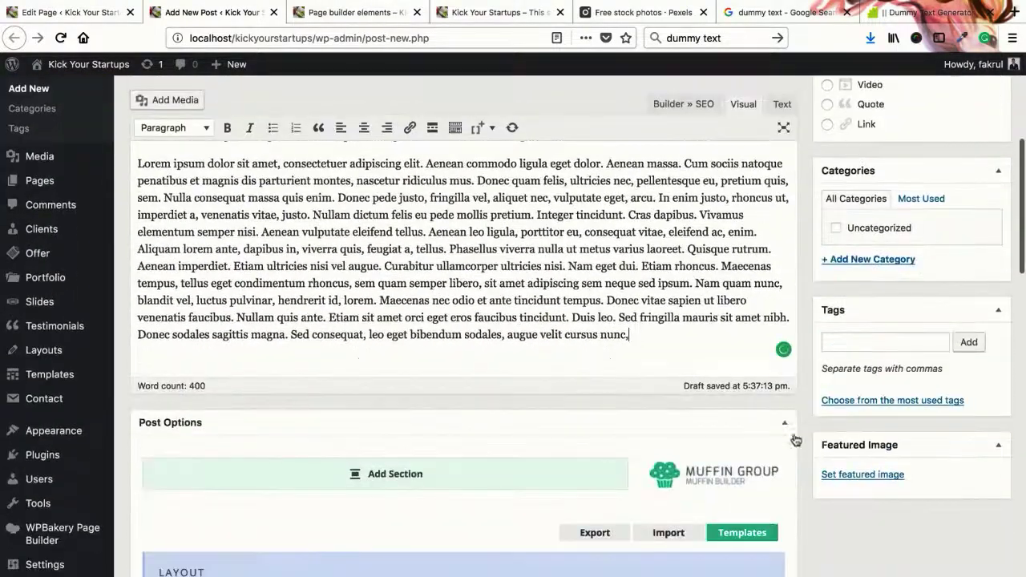
pyautogui.click(863, 475)
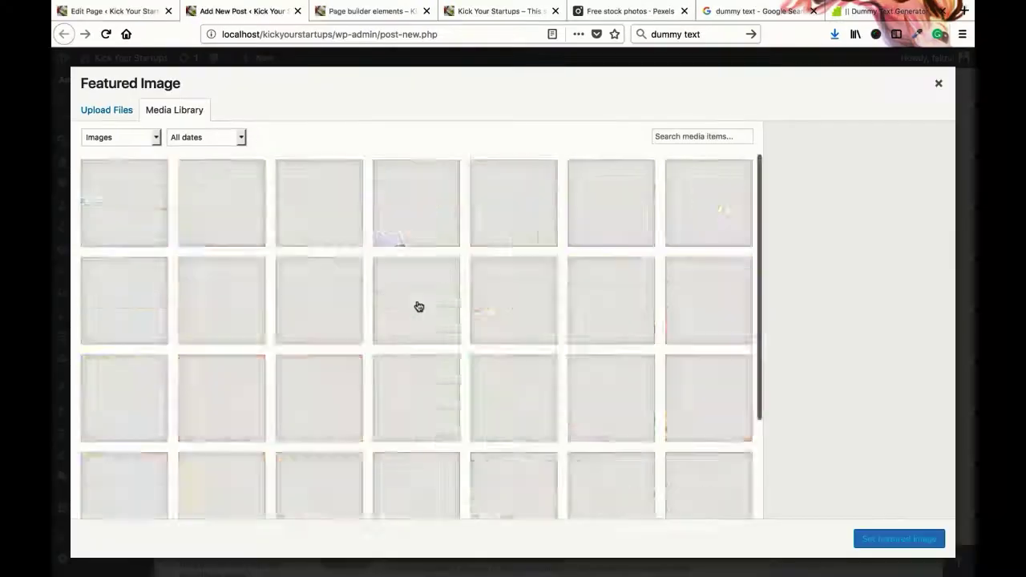
pyautogui.click(101, 227)
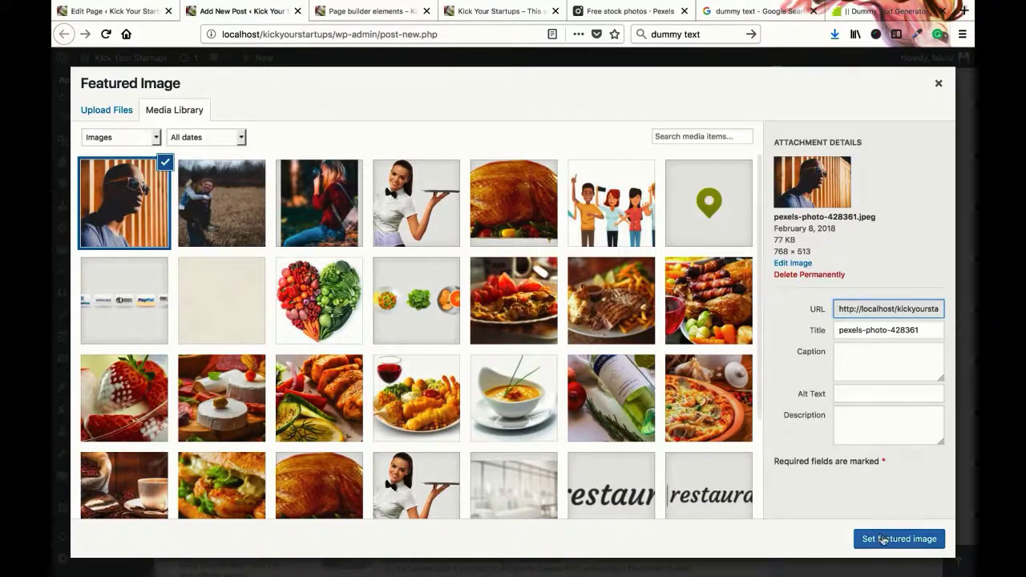
pyautogui.click(882, 539)
# - Publish the Sample post and start another new post with the same dummy text as its content
pyautogui.scroll(10, 851, 416)
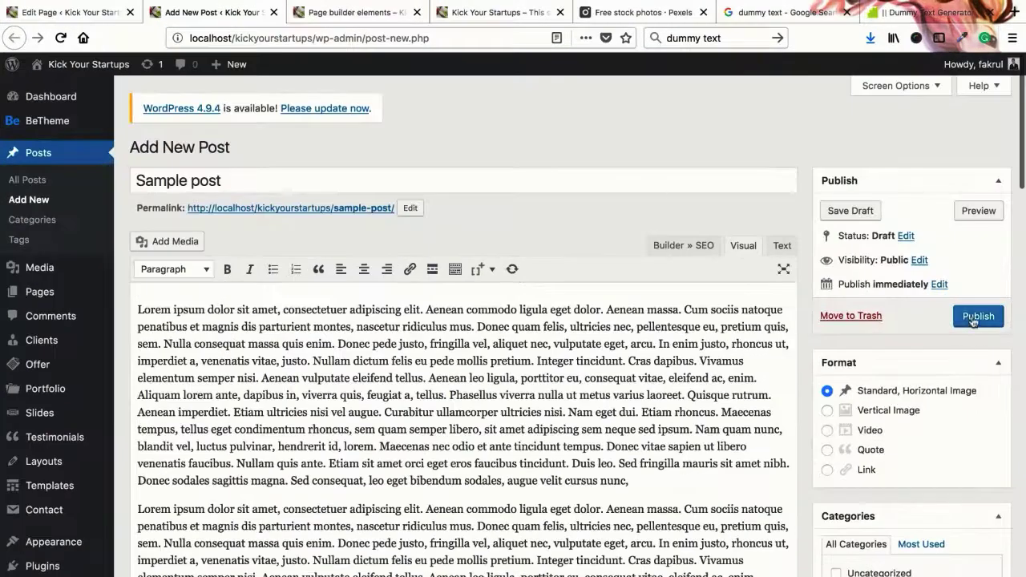
pyautogui.click(976, 316)
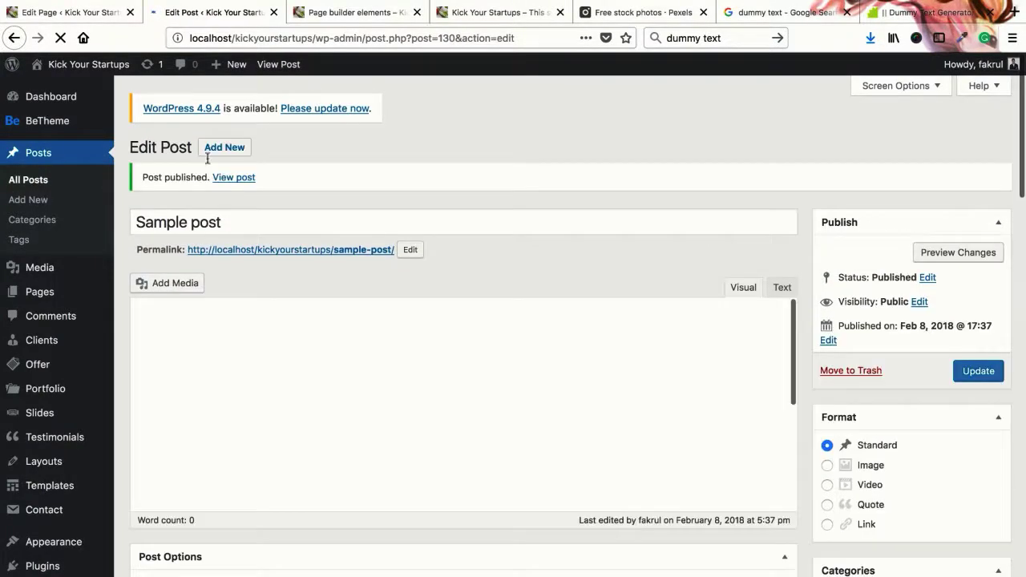
pyautogui.click(221, 148)
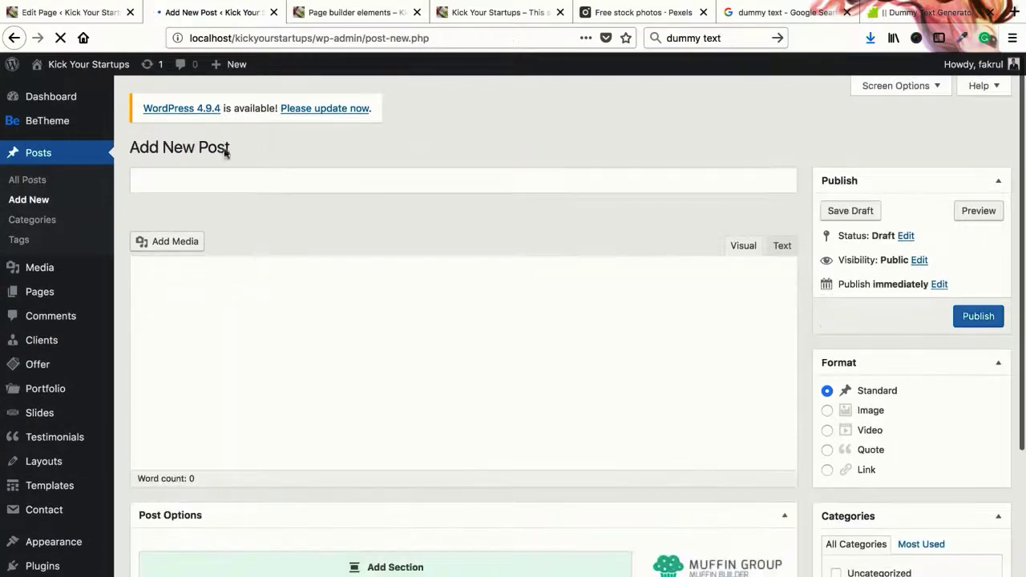
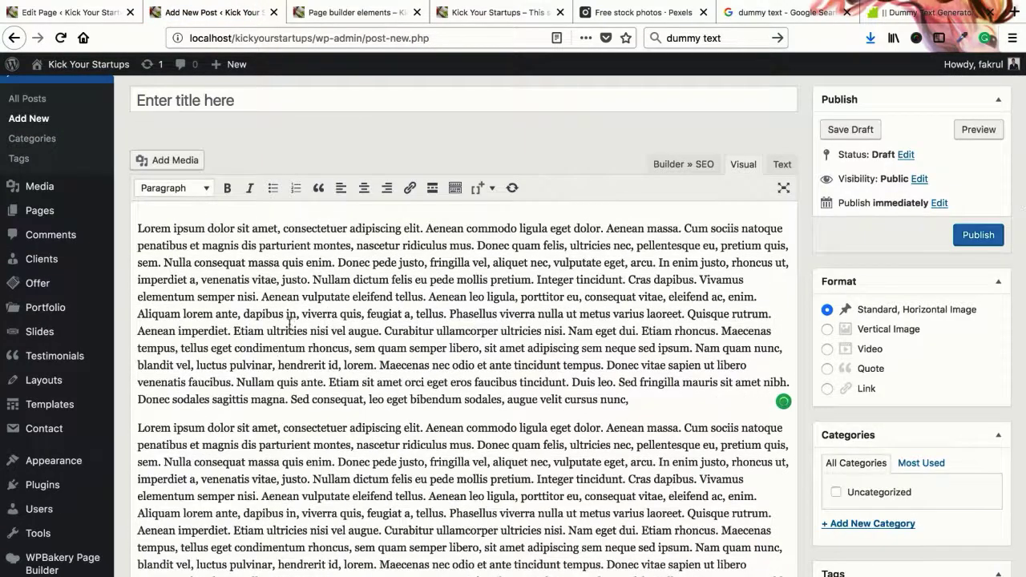
# - Title the new post "Lorem ipsum dolor", copying the opening words of its content
pyautogui.scroll(2, 285, 336)
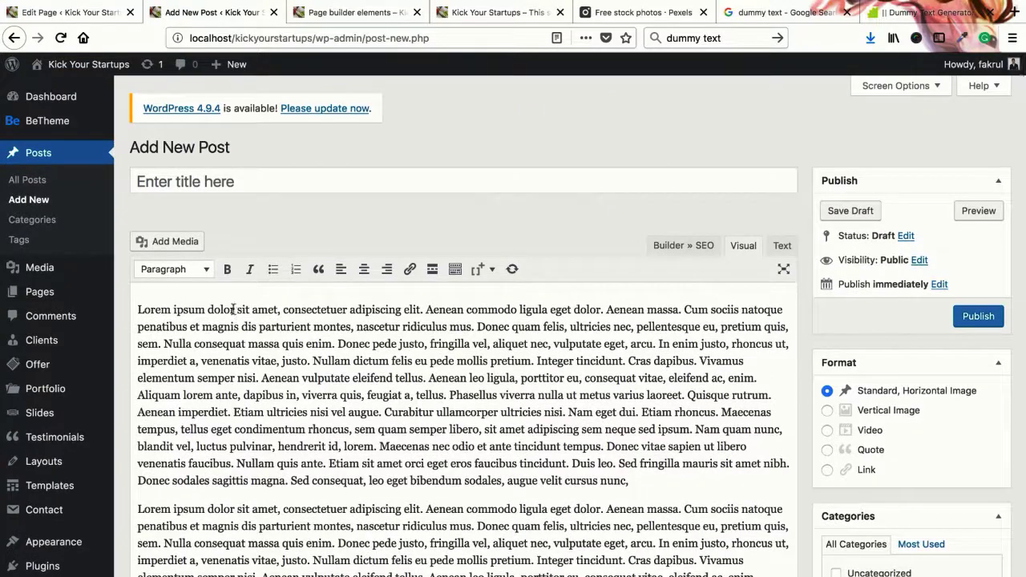
pyautogui.moveTo(233, 309); pyautogui.dragTo(131, 311)
pyautogui.hotkey('ctrl', 'c')
pyautogui.click(246, 179)
pyautogui.hotkey('ctrl', 'v')
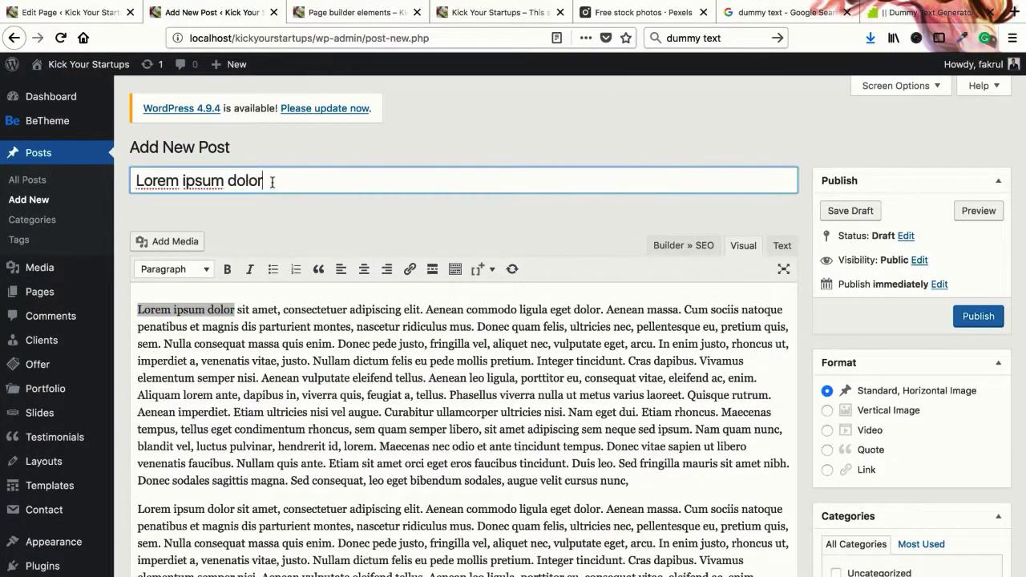
pyautogui.scroll(-10, 861, 384)
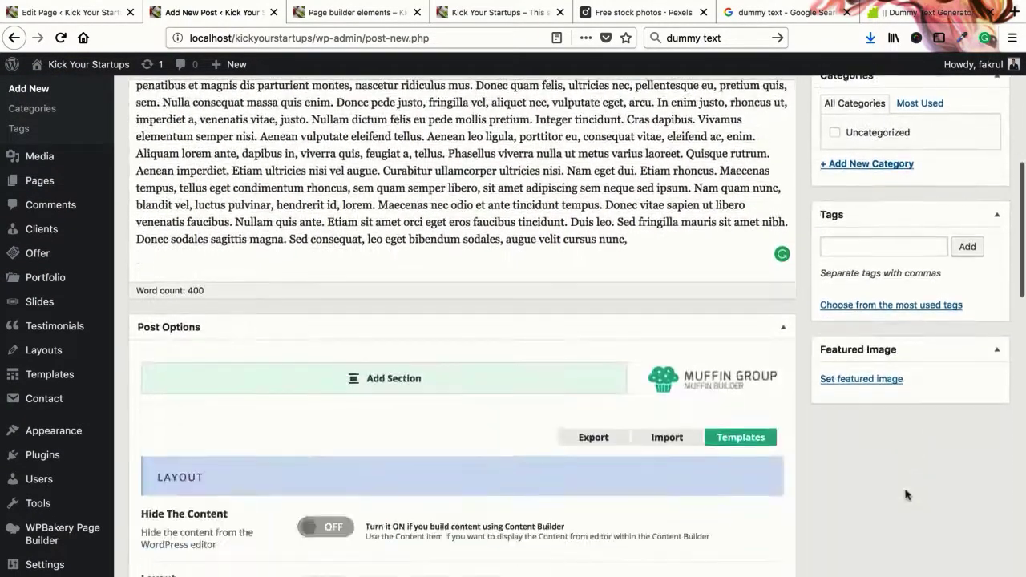
# - Set the photo of the couple embracing in a field as the Lorem ipsum dolor post's featured image
pyautogui.click(863, 379)
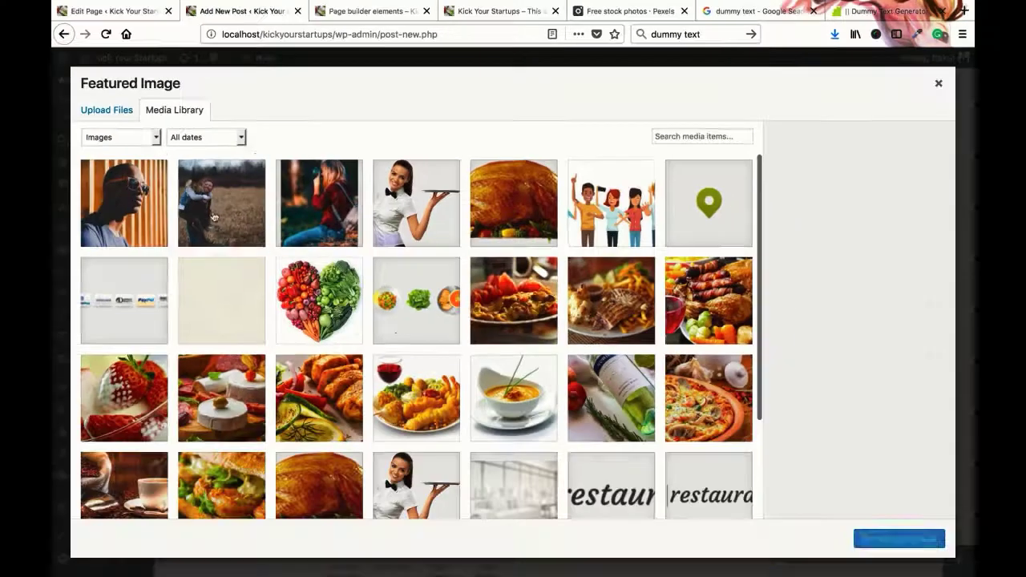
pyautogui.click(191, 224)
pyautogui.click(899, 539)
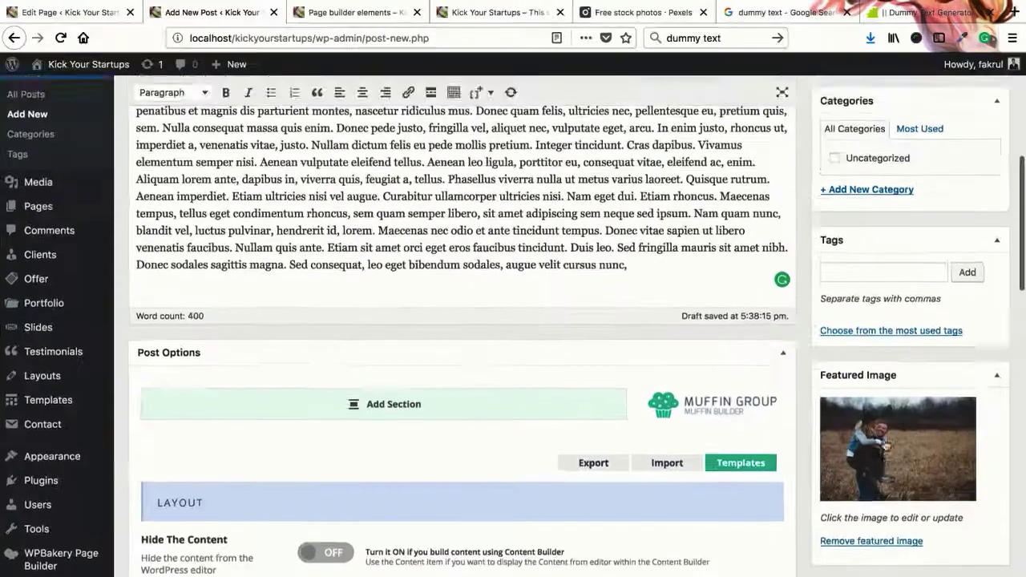
# - Publish the Lorem ipsum dolor post and start another new post
pyautogui.scroll(10, 889, 337)
pyautogui.scroll(-3, 925, 364)
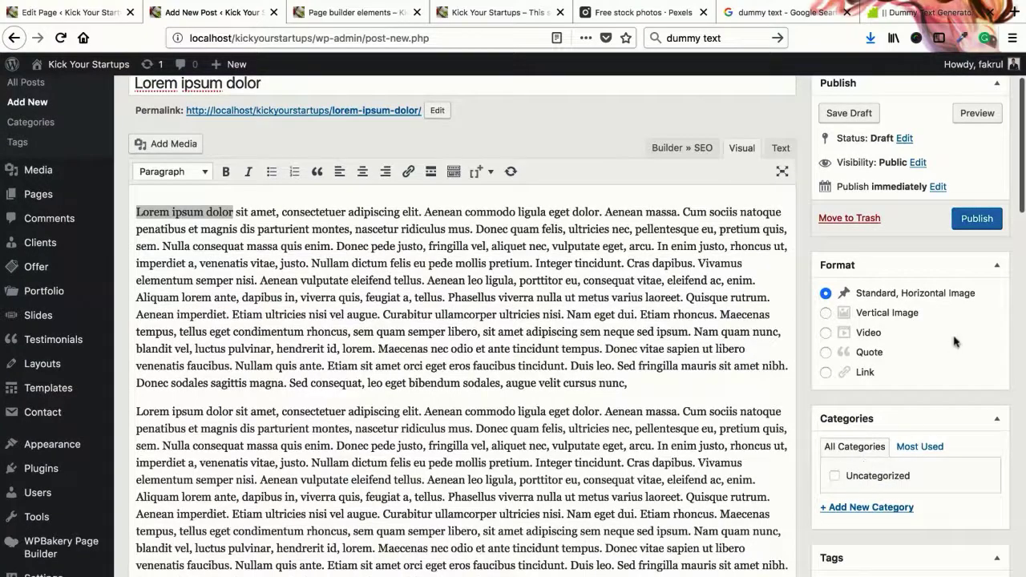
pyautogui.scroll(3, 957, 339)
pyautogui.click(976, 320)
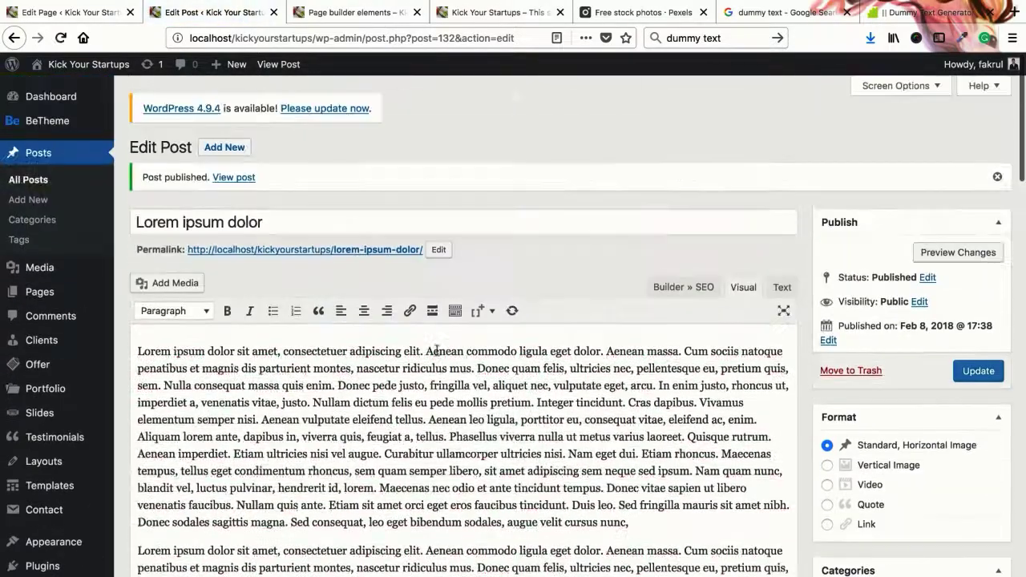
pyautogui.click(224, 147)
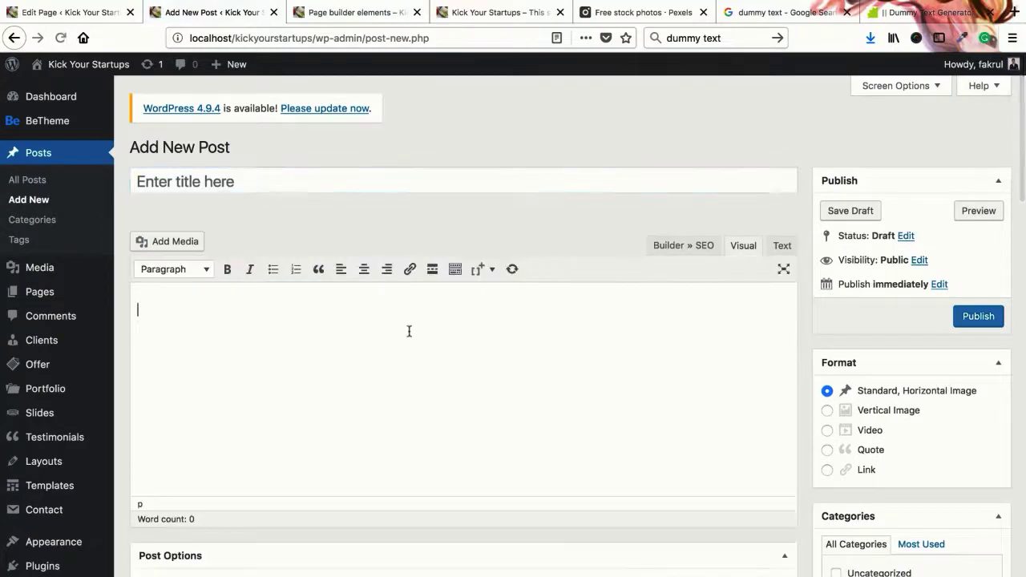
# - Copy the whole generated Lorem ipsum paragraph from the Dummy Text Generator to replace the new post's pasted words
pyautogui.hotkey('ctrl', 'a')
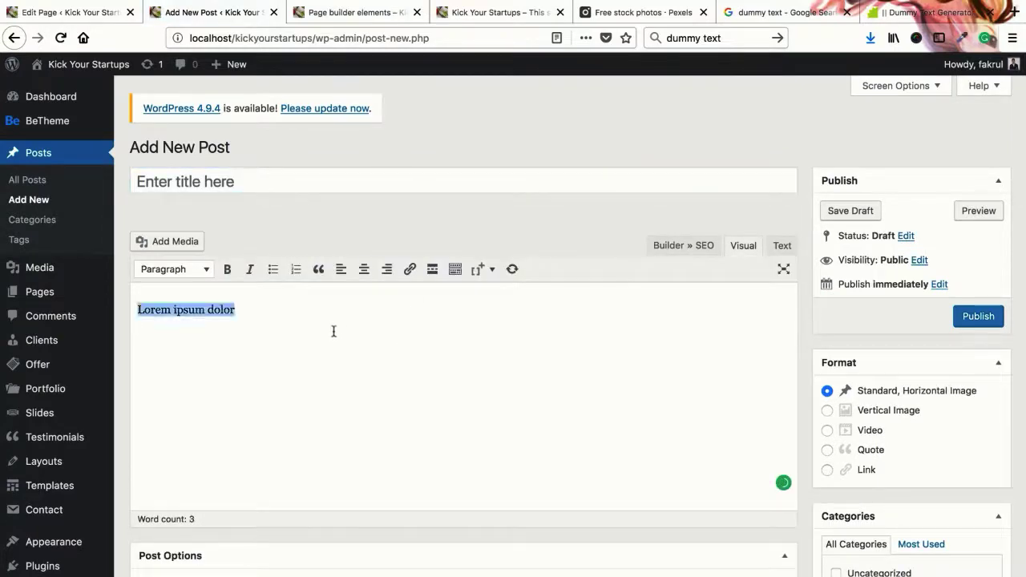
pyautogui.click(929, 12)
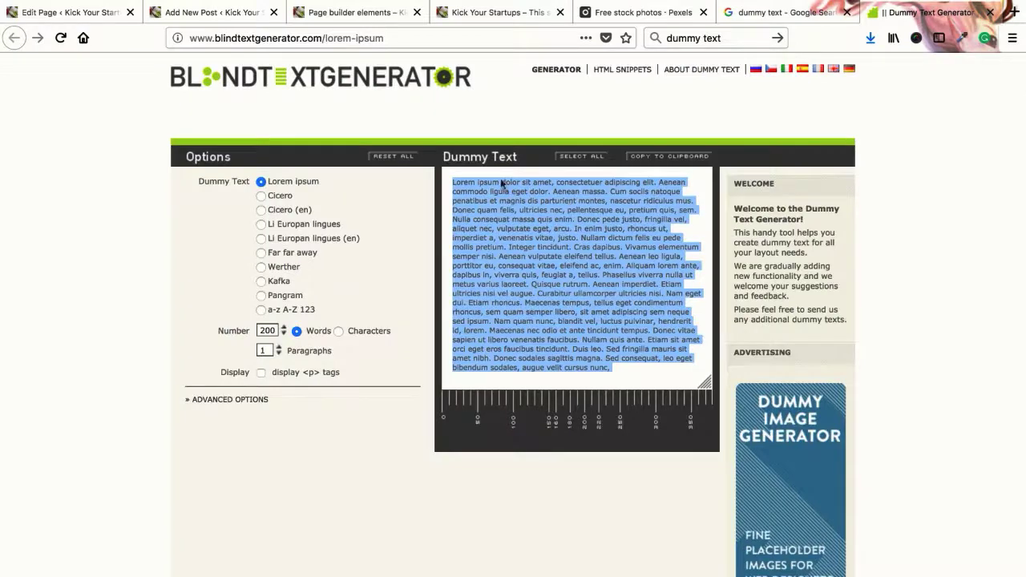
pyautogui.click(68, 12)
pyautogui.write('Lorem ipsum dolor sit amet, consectetuer adipiscing elit. Aenean commodo ligula eget dolor. Aenean massa. Cum sociis natoque penatibus et magnis dis parturient montes, nascetur ridiculus mus. Donec quam felis, ultricies nec, pellentesque eu, pretium quis, sem. Nulla consequat massa quis enim. Donec pede justo, fringilla vel, aliquet nec, vulputate eget, arcu. In enim justo, rhoncus ut, imperdiet a, venenatis vitae, justo. Nullam dictum felis eu pede mollis pretium. Integer tincidunt. Cras dapibus. Vivamus elementum semper nisi. Aenean vulputate eleifend tellus. Aenean leo ligula, porttitor eu, consequat vitae, eleifend ac, enim. Aliquam lorem ante, dapibus in, viverra quis, feugiat a, tellus. Phasellus viverra nulla ut metus varius laoreet. Quisque rutrum. Aenean imperdiet. Etiam ultricies nisi vel augue. Curabitur ullamcorper ultricies nisi. Nam eget dui. Etiam rhoncus. Maecenas tempus, tellus eget condimentum rhoncus, sem quam semper libero, sit amet adipiscing sem neque sed ipsum. Nam quam nunc, blandit vel, luctus pulvinar, hendrerit id, lorem. Maecenas nec odio et ante tincidunt tempus. Donec vitae sapien ut libero venenatis faucibus. Nullam quis ante. Etiam sit amet orci eget eros faucibus tincidunt. Duis leo. Sed fringilla mauris sit amet nibh. Donec sodales sagittis magna. Sed consequat, leo eget bibendum sodales, augue velit cursus nunc,')
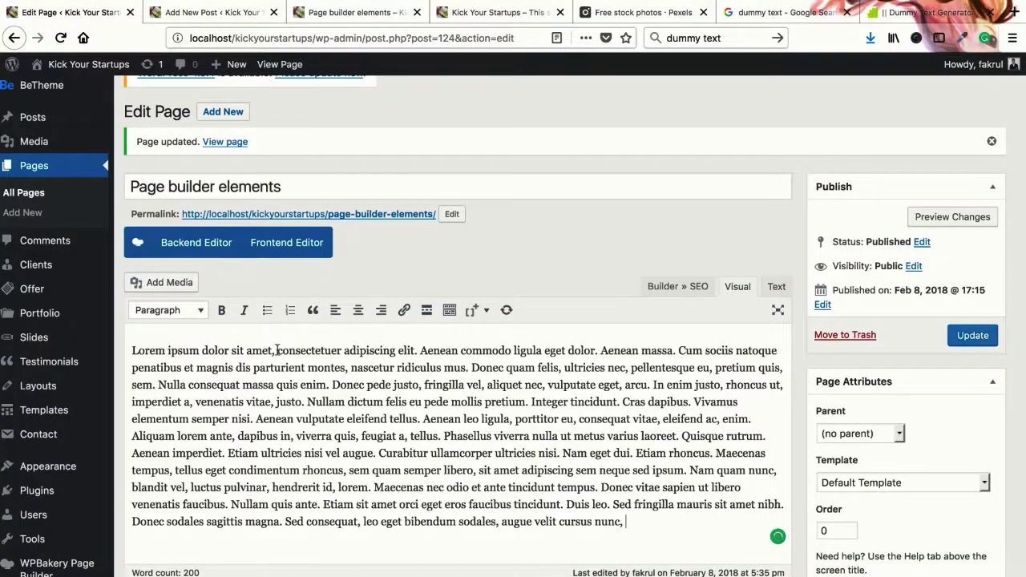
pyautogui.moveTo(277, 350); pyautogui.dragTo(387, 352)
pyautogui.click(336, 190)
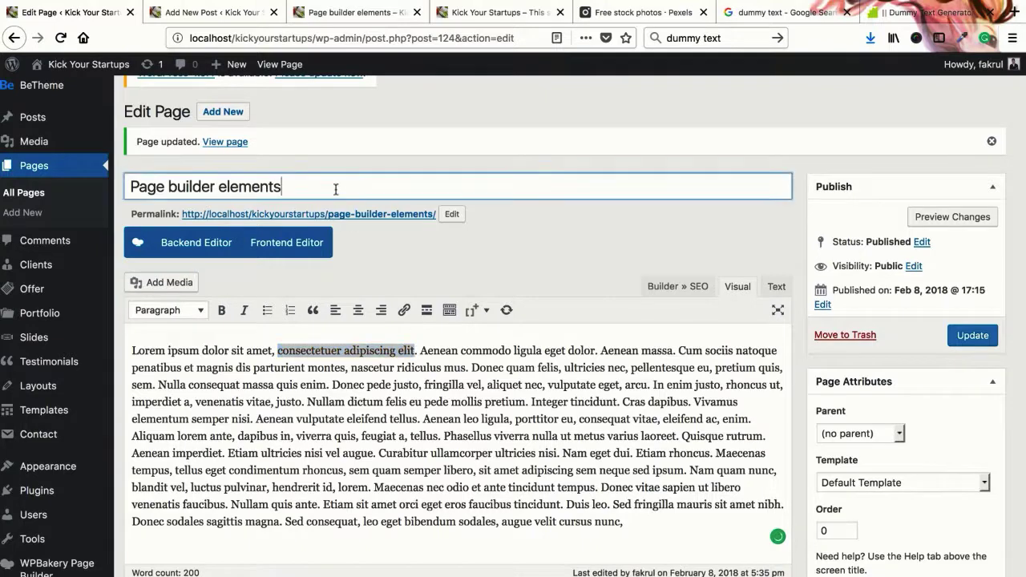
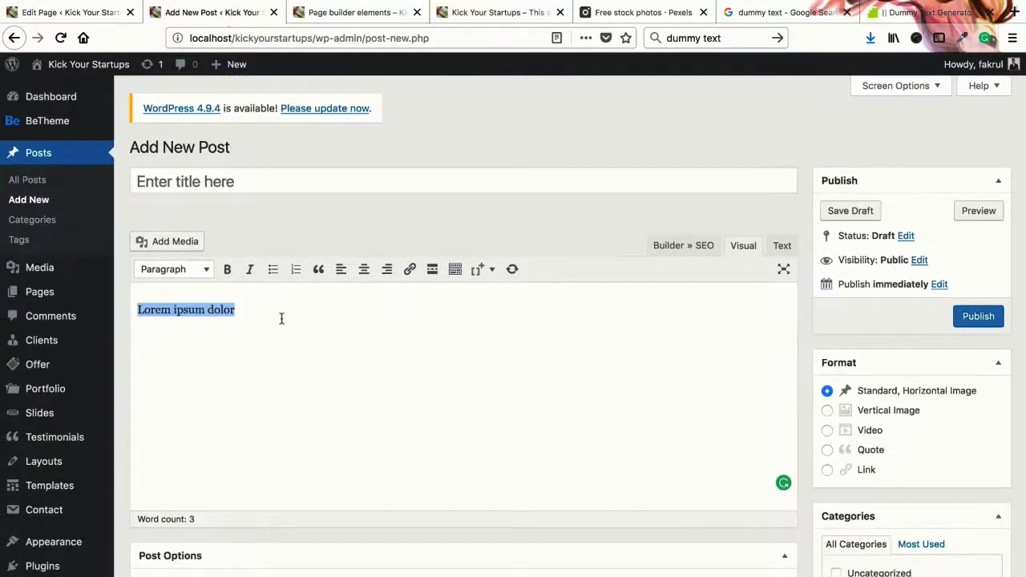
# - Replace the new post's content with the copied Lorem ipsum paragraph
pyautogui.click(281, 318)
pyautogui.hotkey('ctrl', 'a')
pyautogui.write('Lorem ipsum dolor sit amet, consectetuer adipiscing elit. Aenean commodo ligula eget dolor. Aenean massa. Cum sociis natoque penatibus et magnis dis parturient montes, nascetur ridiculus mus. Donec quam felis, ultricies nec, pellentesque eu, pretium quis, sem. Nulla consequat massa quis enim. Donec pede justo, fringilla vel, aliquet nec, vulputate eget, arcu. In enim justo, rhoncus ut, imperdiet a, venenatis vitae, justo. Nullam dictum felis eu pede mollis pretium. Integer tincidunt. Cras dapibus. Vivamus elementum semper nisi. Aenean vulputate eleifend tellus. Aenean leo ligula, porttitor eu, consequat vitae, eleifend ac, enim. Aliquam lorem ante, dapibus in, viverra quis, feugiat a, tellus. Phasellus viverra nulla ut metus varius laoreet. Quisque rutrum. Aenean imperdiet. Etiam ultricies nisi vel augue. Curabitur ullamcorper ultricies nisi. Nam eget dui. Etiam rhoncus. Maecenas tempus, tellus eget condimentum rhoncus, sem quam semper libero, sit amet adipiscing sem neque sed ipsum. Nam quam nunc, blandit vel, luctus pulvinar, hendrerit id, lorem. Maecenas nec odio et ante tincidunt tempus. Donec vitae sapien ut libero venenatis faucibus. Nullam quis ante. Etiam sit amet orci eget eros faucibus tincidunt. Duis leo. Sed fringilla mauris sit amet nibh. Donec sodales sagittis magna. Sed consequat, leo eget bibendum sodales, augue velit cursus nunc,')
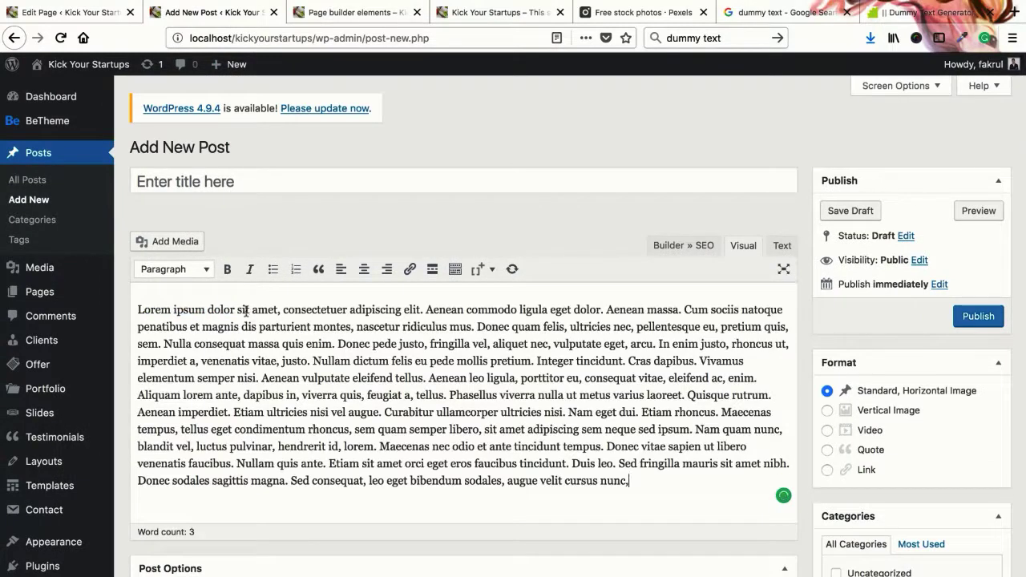
# - Title the new post "Lorem ipsum dolor sit amet", copying the opening words of its content
pyautogui.moveTo(276, 310); pyautogui.dragTo(140, 309)
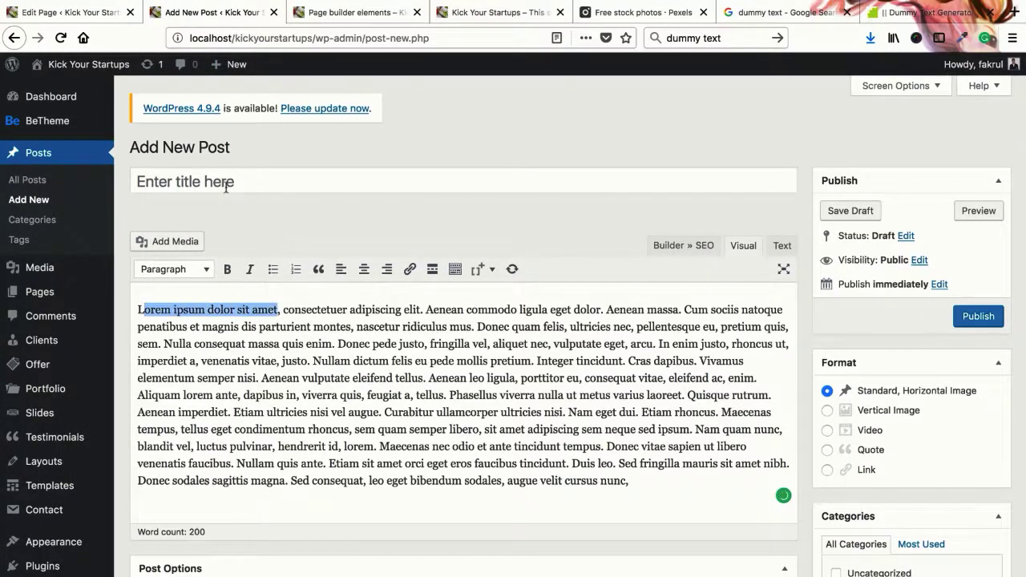
pyautogui.click(278, 315)
pyautogui.hotkey('shift', 'Home')
pyautogui.hotkey('ctrl', 'c')
pyautogui.click(317, 172)
pyautogui.hotkey('ctrl', 'v')
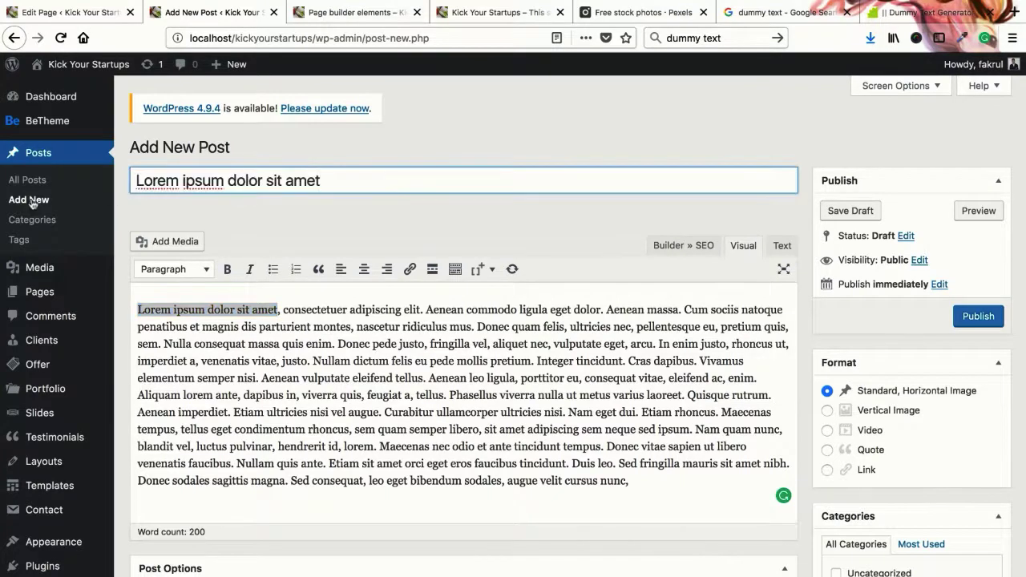
# - Set chef_gallery_6.jpg from the media library as the post's featured image
pyautogui.moveTo(36, 302)
pyautogui.scroll(-10, 811, 475)
pyautogui.click(863, 254)
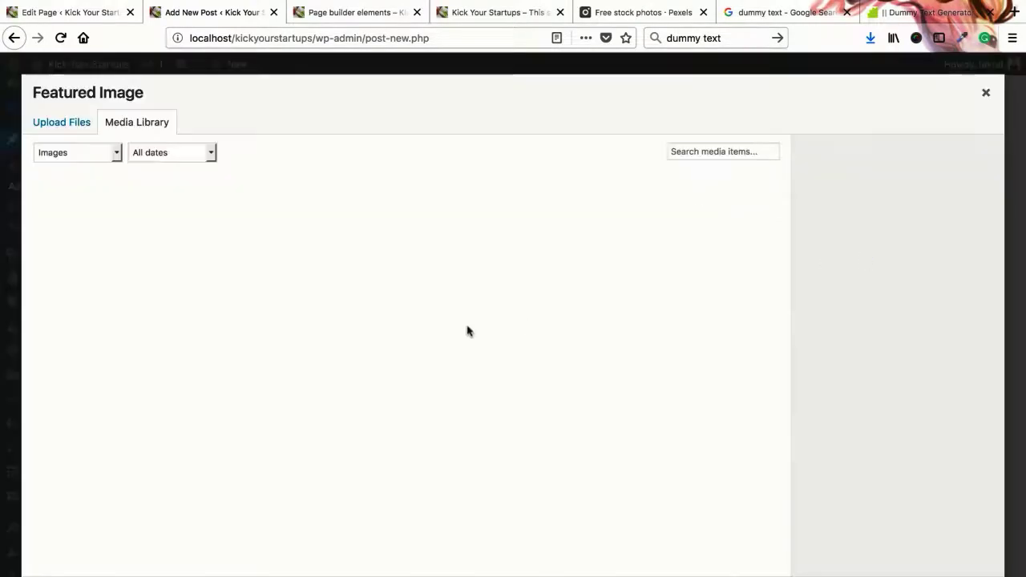
pyautogui.click(514, 298)
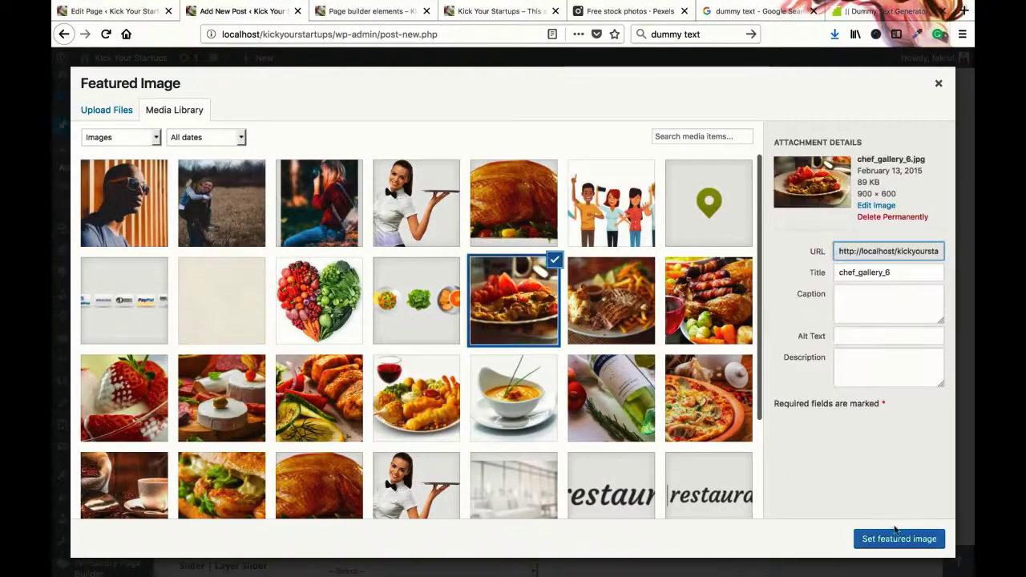
pyautogui.click(888, 543)
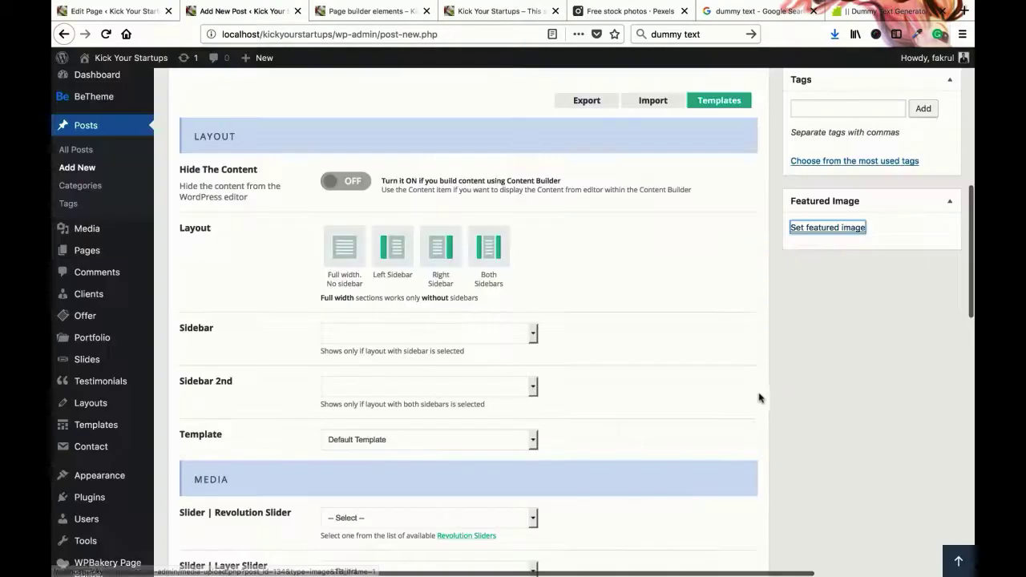
# - Examine the new post's editor and Post Options, comparing them with the Muffin Builder options of the Page builder elements page
pyautogui.scroll(5, 797, 438)
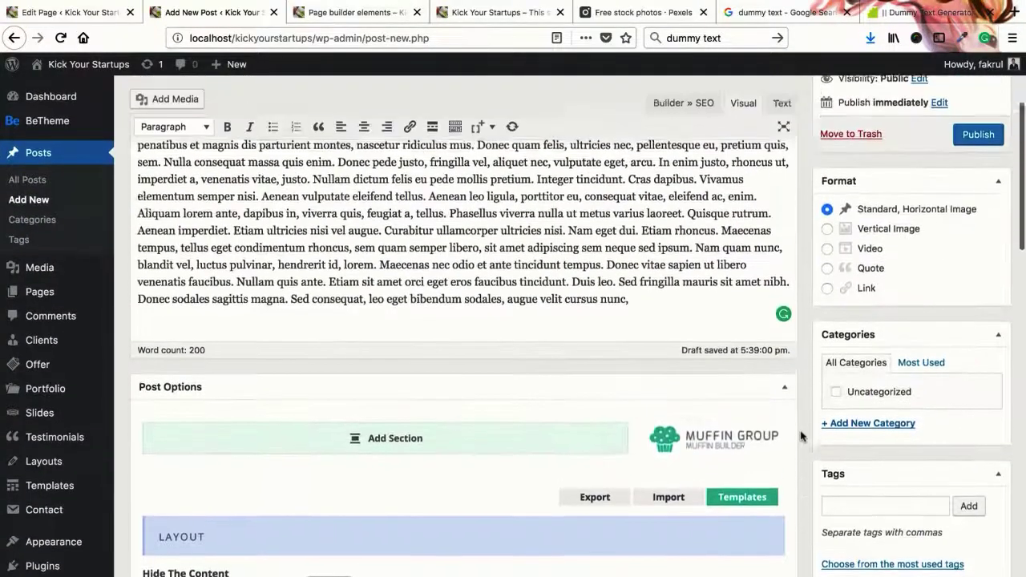
pyautogui.scroll(2, 800, 436)
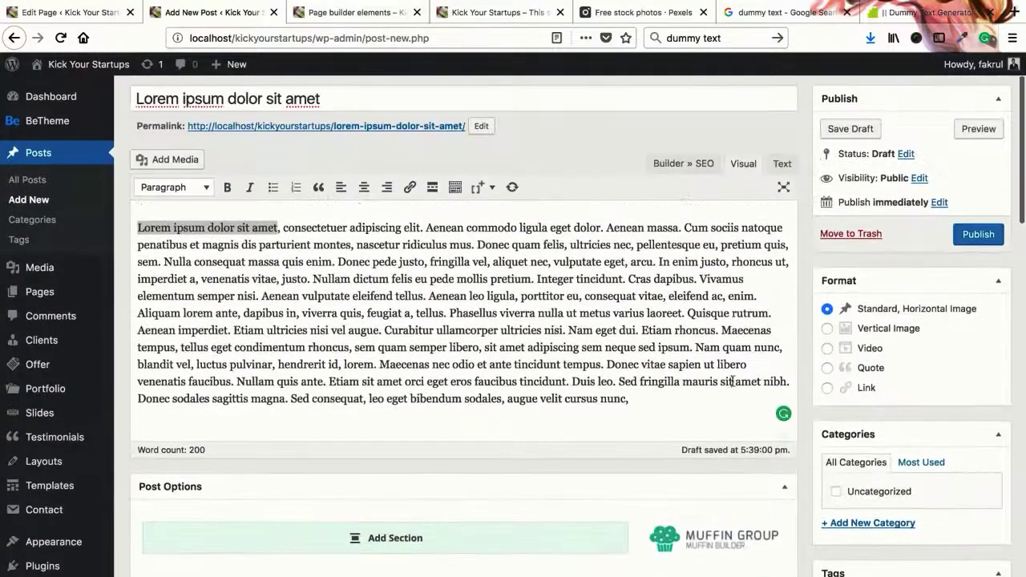
pyautogui.scroll(-5, 366, 378)
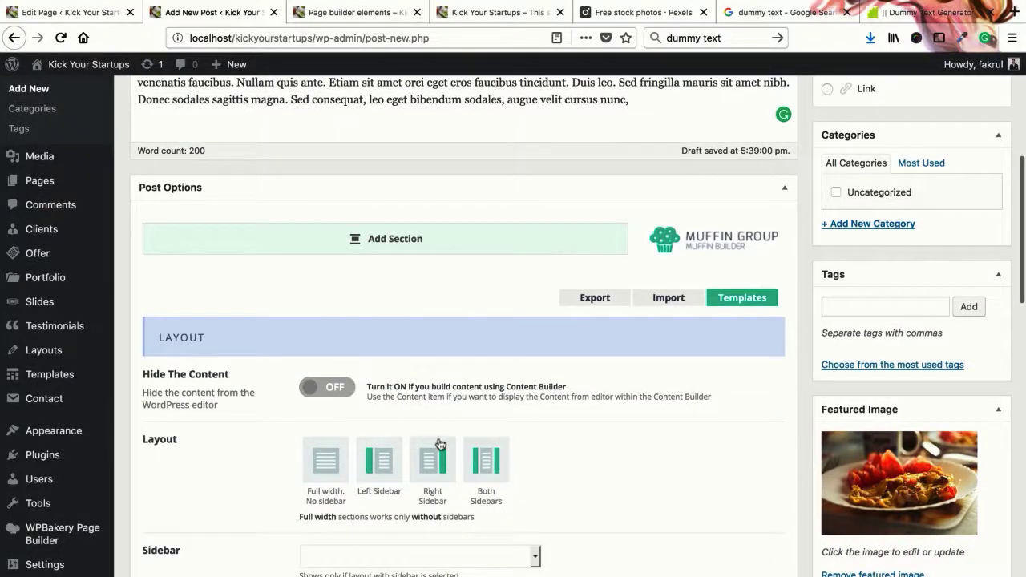
pyautogui.hotkey('ctrl', 'shift', 'Tab')
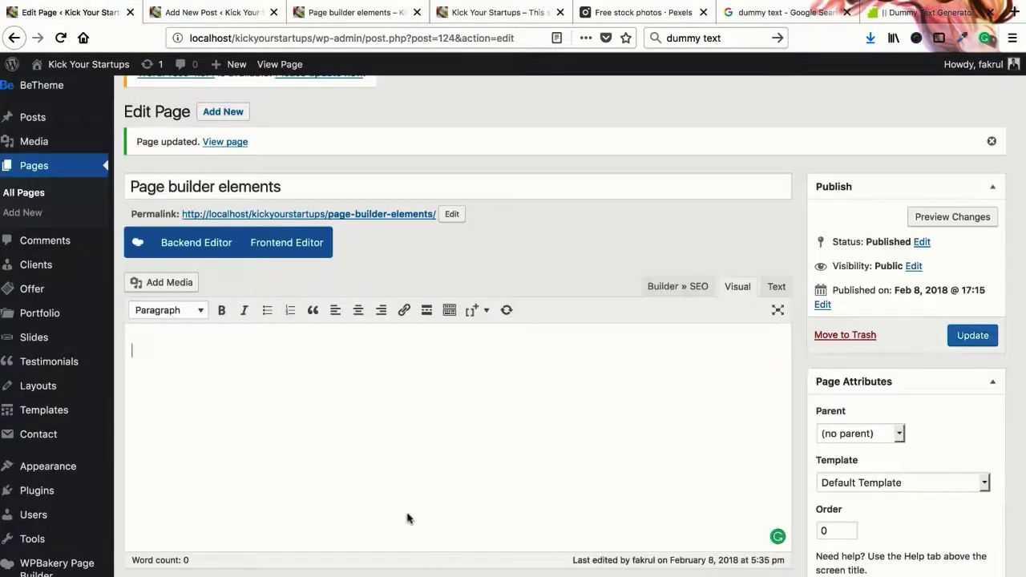
pyautogui.scroll(-3, 406, 518)
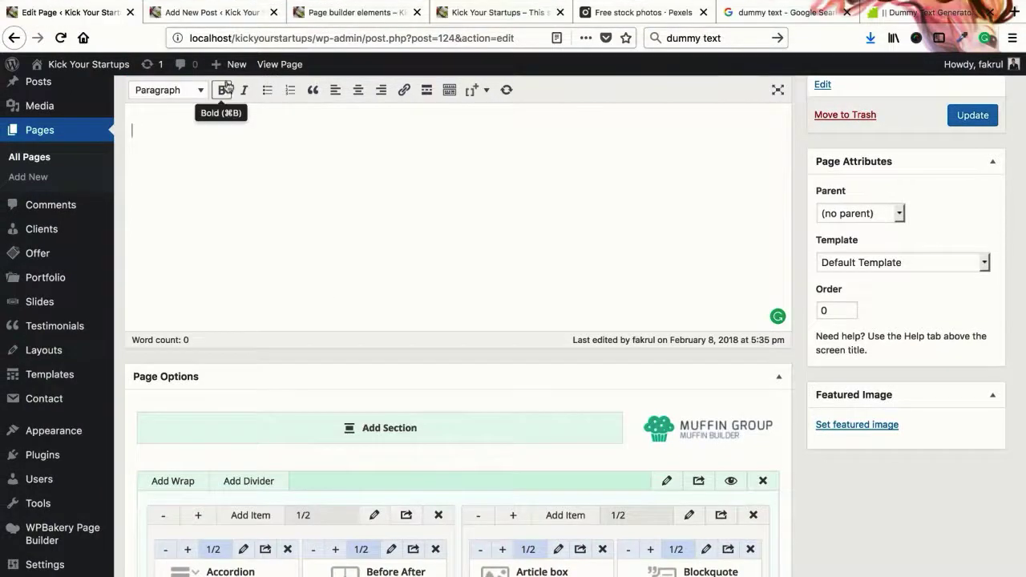
pyautogui.hotkey('ctrl', 'Tab')
pyautogui.scroll(5, 353, 373)
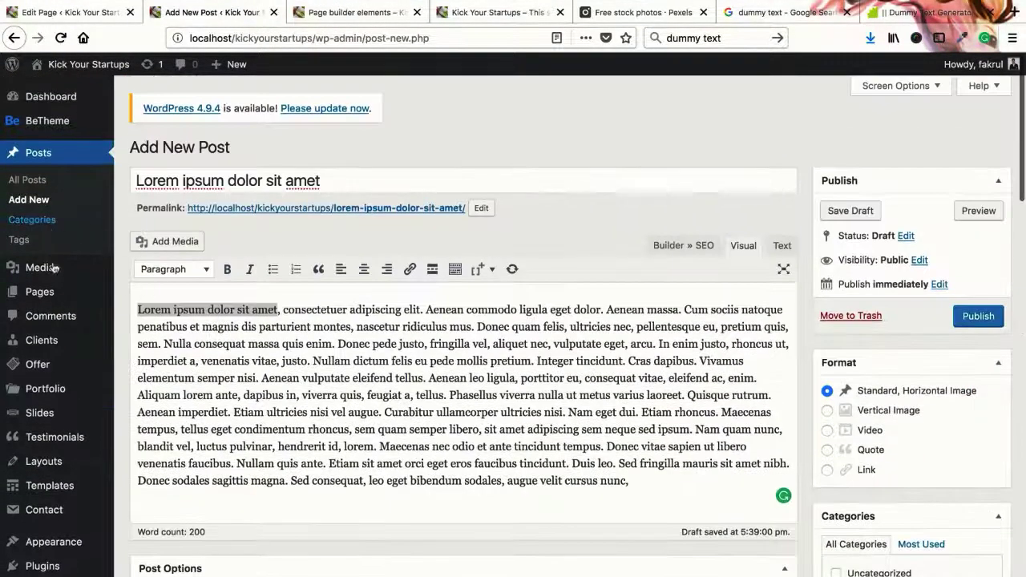
pyautogui.moveTo(48, 294)
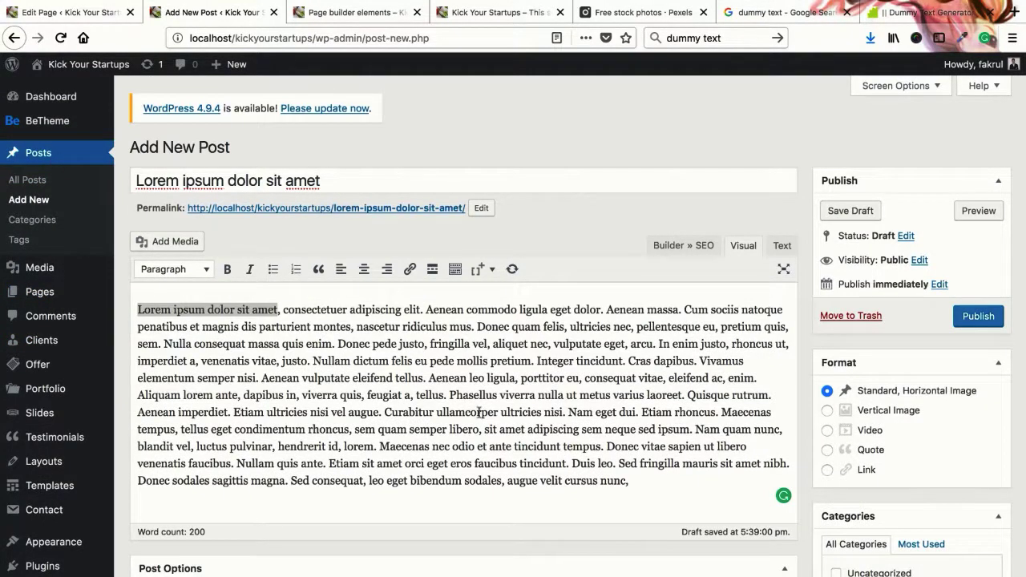
pyautogui.scroll(-10, 433, 415)
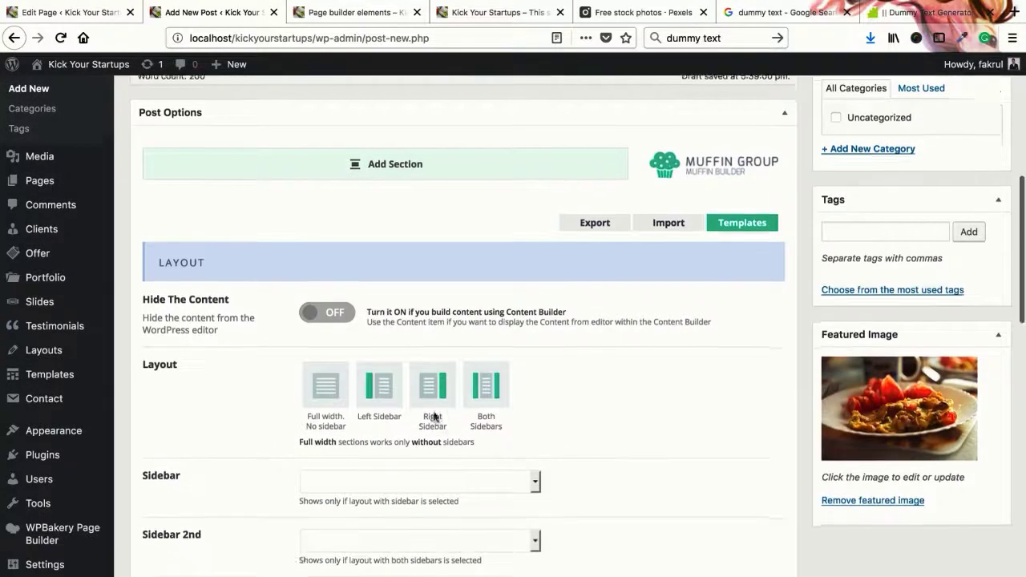
pyautogui.scroll(-2, 433, 414)
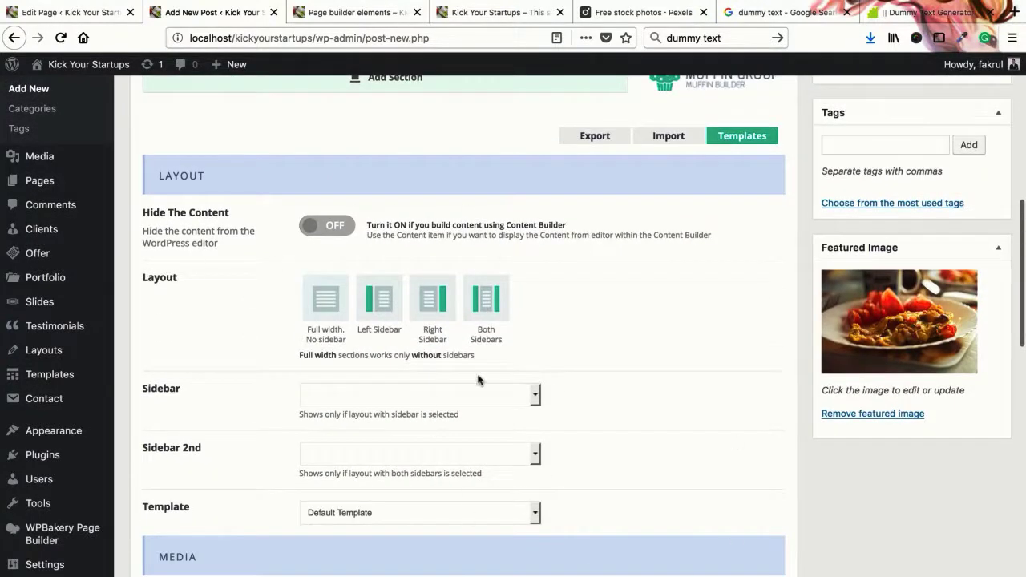
pyautogui.scroll(3, 478, 380)
pyautogui.scroll(-2, 462, 413)
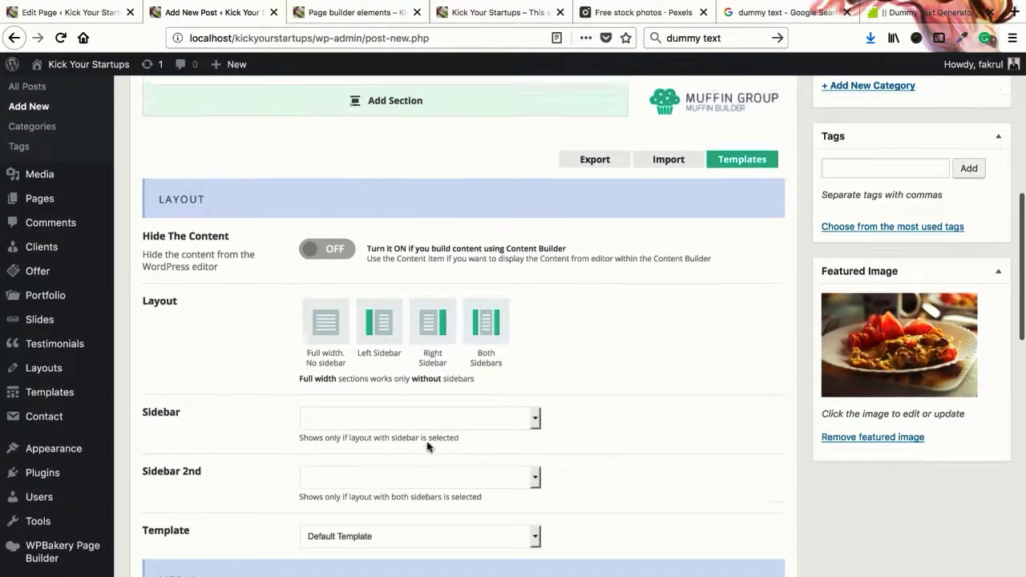
pyautogui.scroll(2, 427, 446)
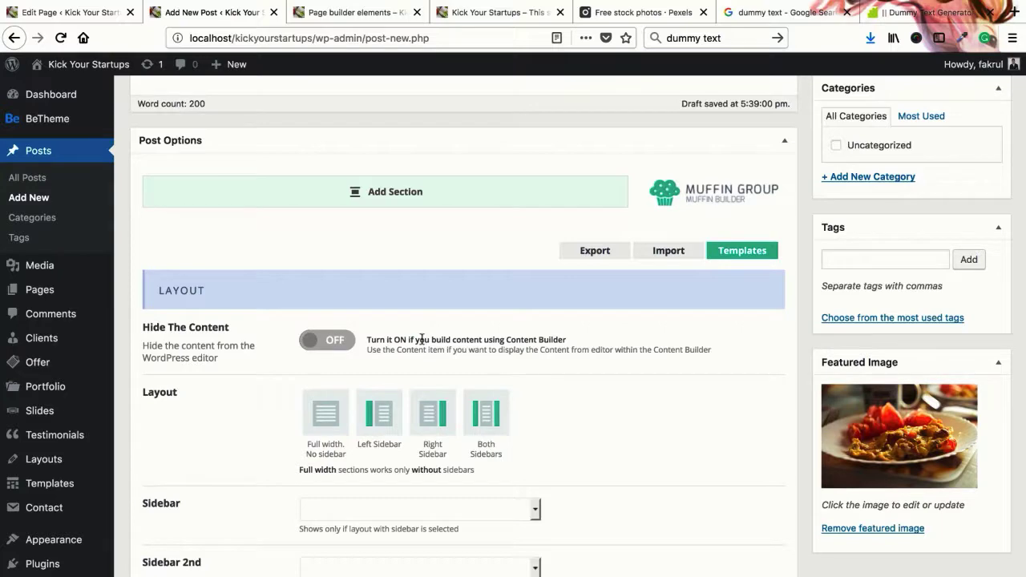
pyautogui.scroll(5, 422, 343)
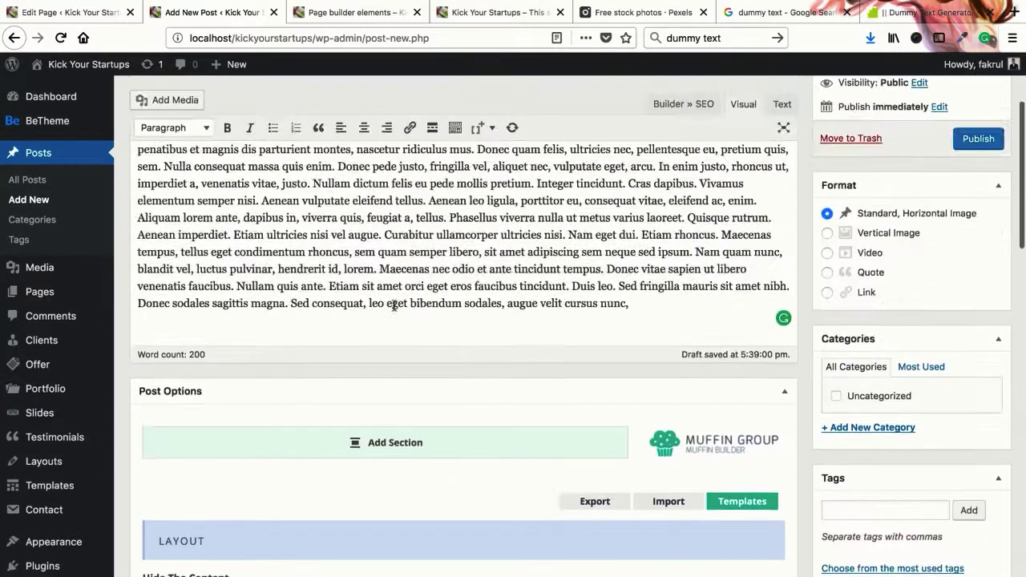
pyautogui.hotkey('ctrl', 'pageup')
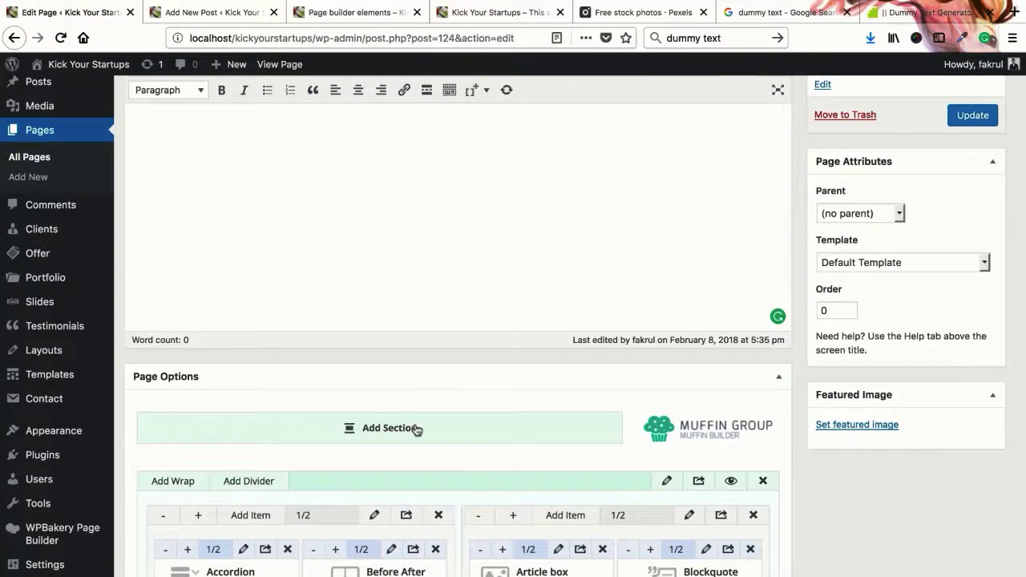
pyautogui.scroll(-2, 418, 433)
pyautogui.scroll(5, 431, 354)
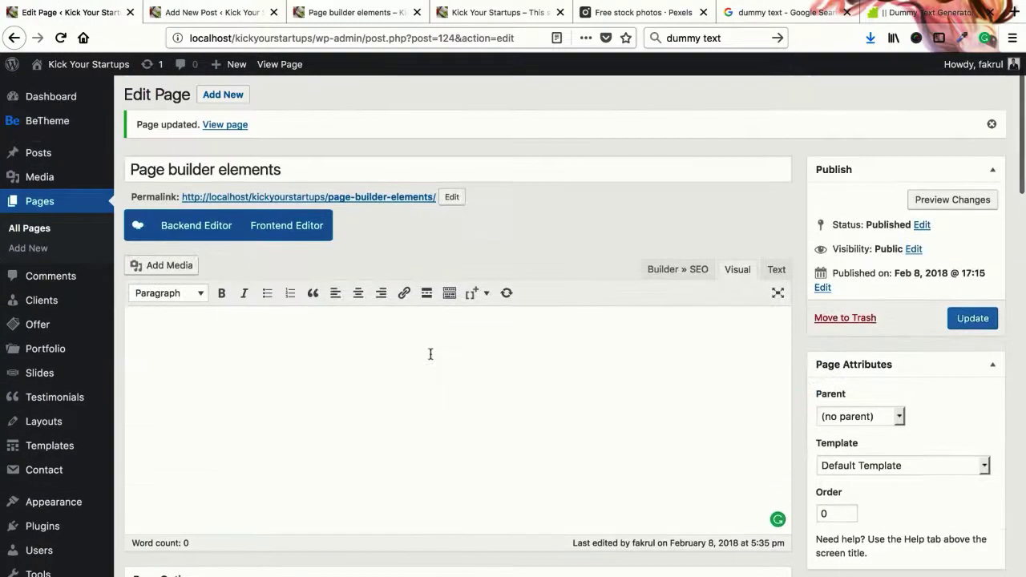
pyautogui.scroll(-5, 430, 354)
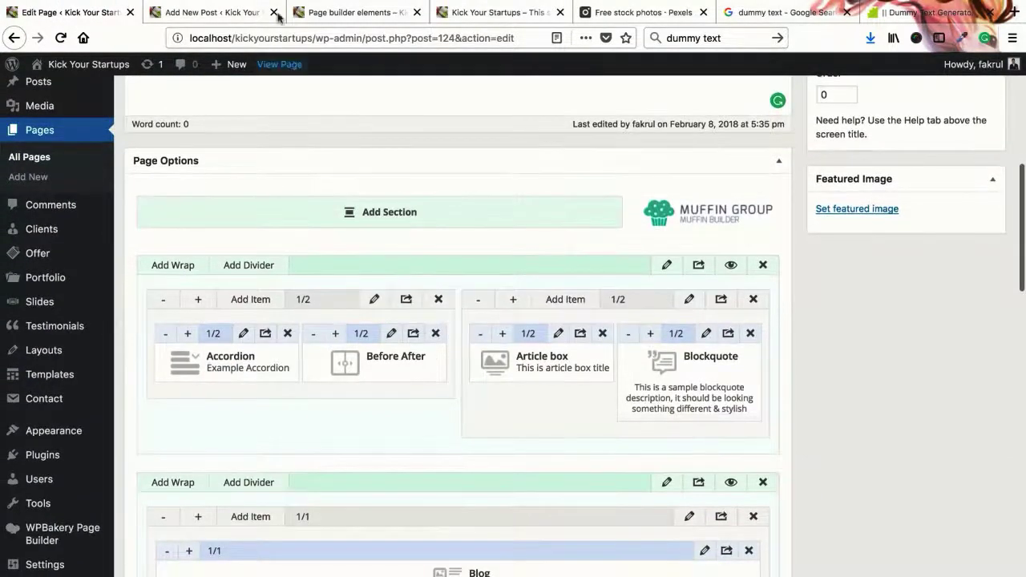
# - Publish the Lorem ipsum dolor sit amet post and dismiss the publication notice
pyautogui.click(240, 12)
pyautogui.scroll(3, 927, 321)
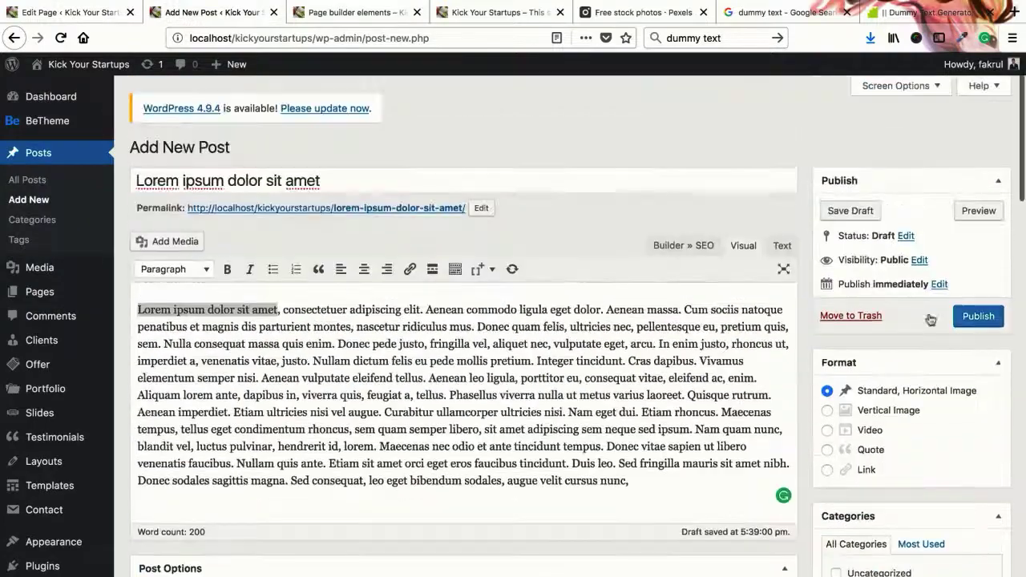
pyautogui.click(980, 315)
pyautogui.scroll(-5, 806, 362)
pyautogui.scroll(5, 805, 363)
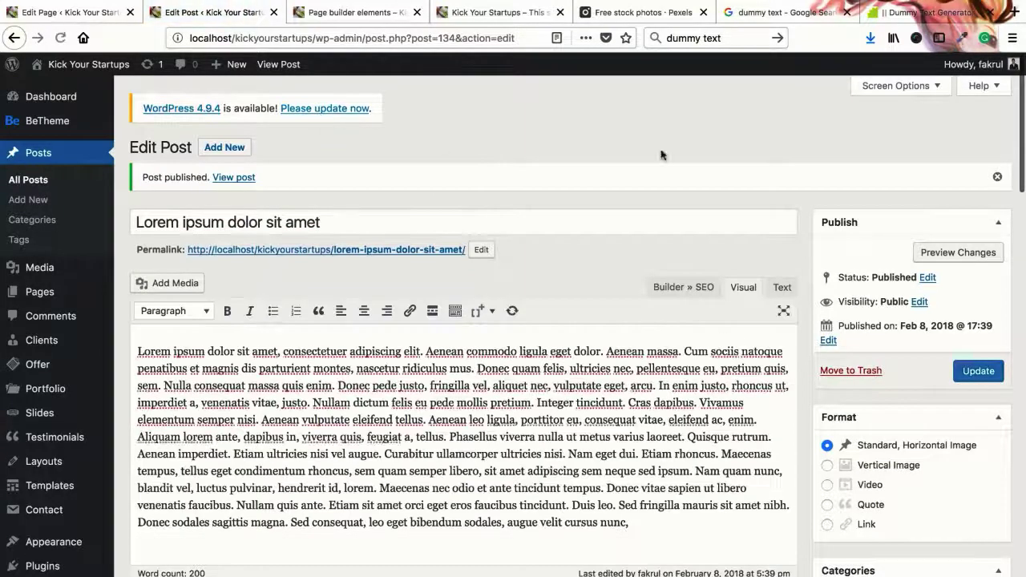
pyautogui.click(997, 178)
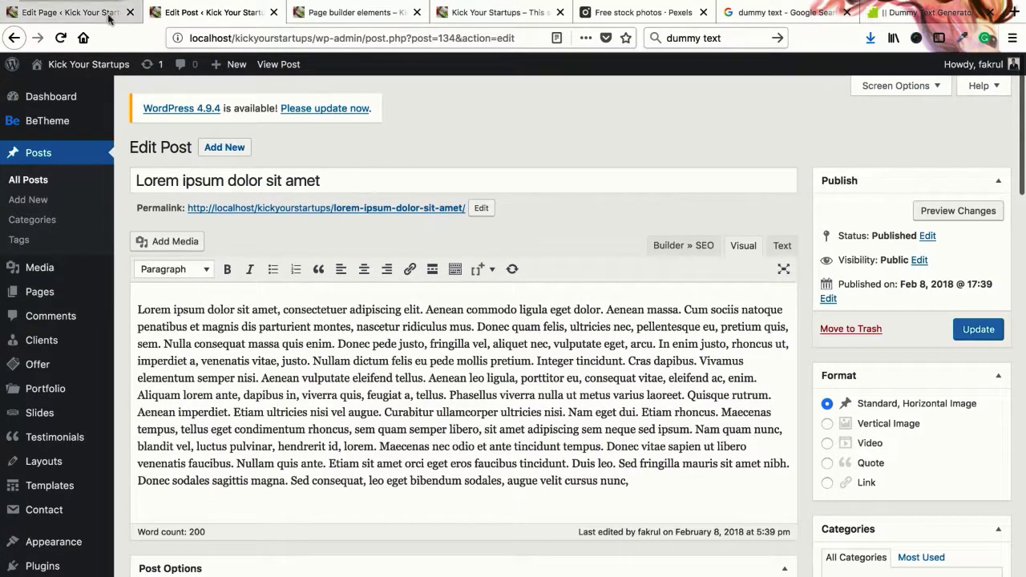
# - Return to the Page builder elements page and locate the builder section containing the Blog item
pyautogui.click(73, 12)
pyautogui.scroll(-3, 406, 296)
pyautogui.scroll(-2, 403, 371)
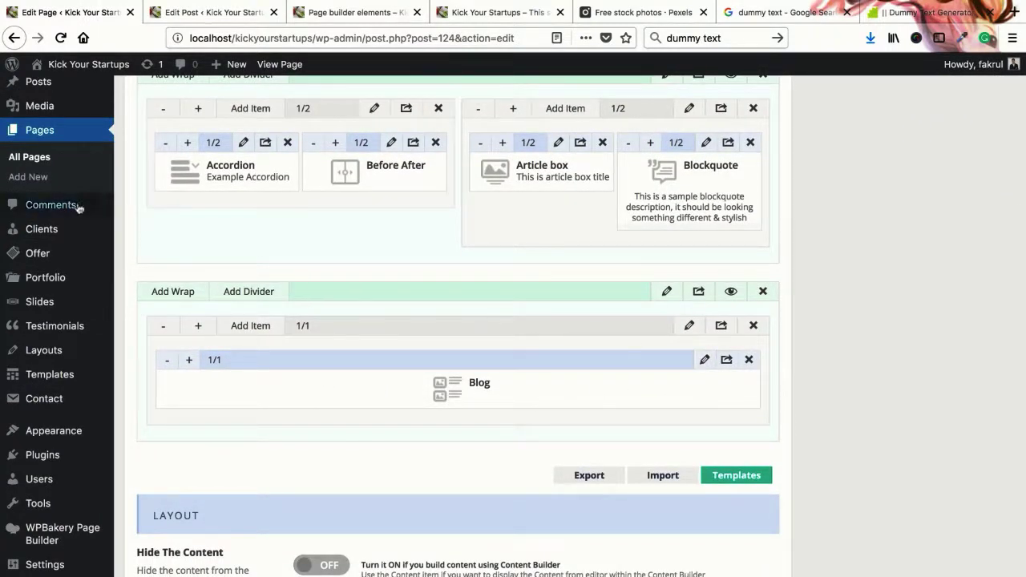
# - Open the Blog item's settings and choose the Grid style with 3 columns
pyautogui.scroll(10, 265, 308)
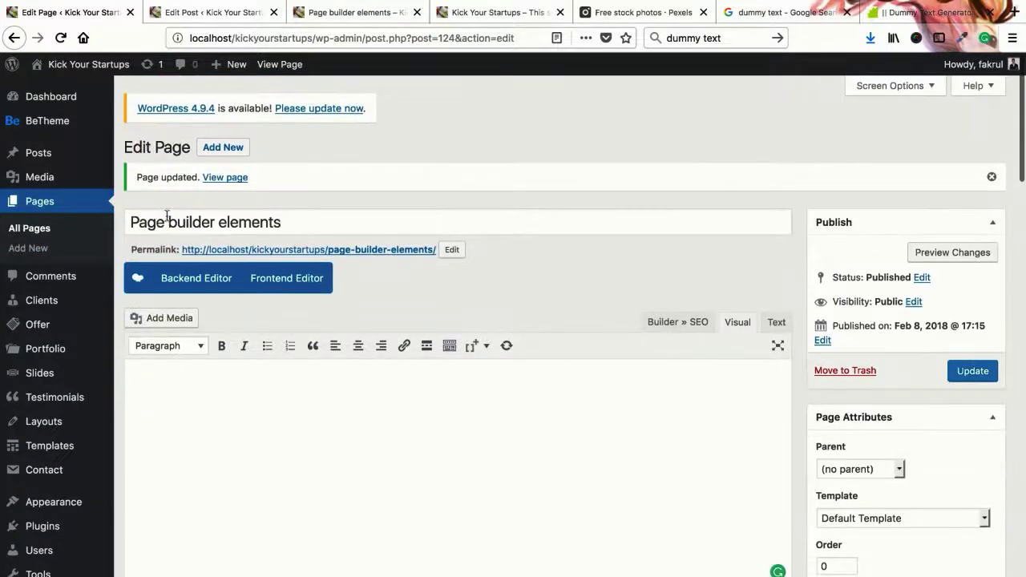
pyautogui.scroll(-10, 422, 387)
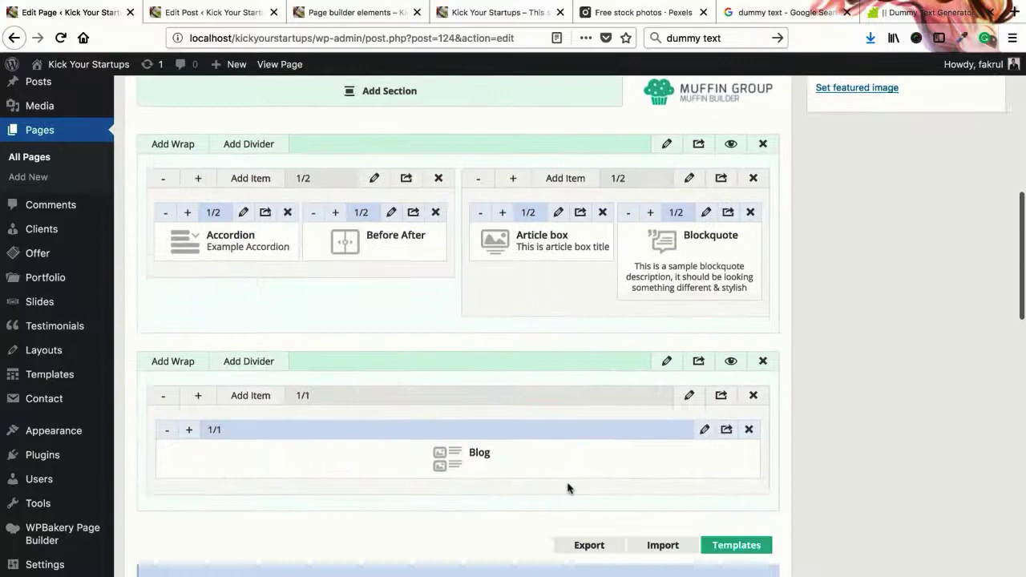
pyautogui.click(705, 430)
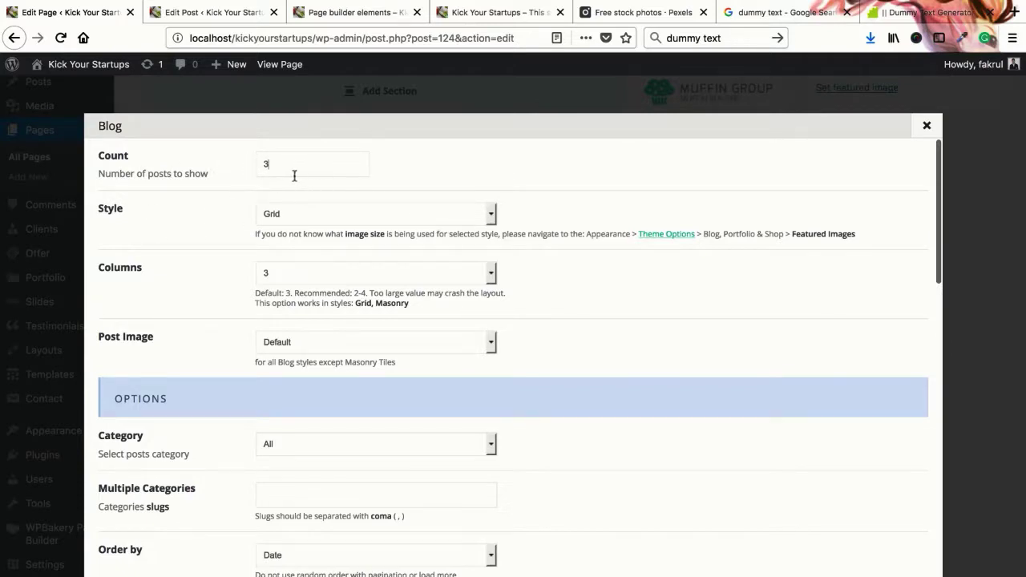
pyautogui.click(307, 215)
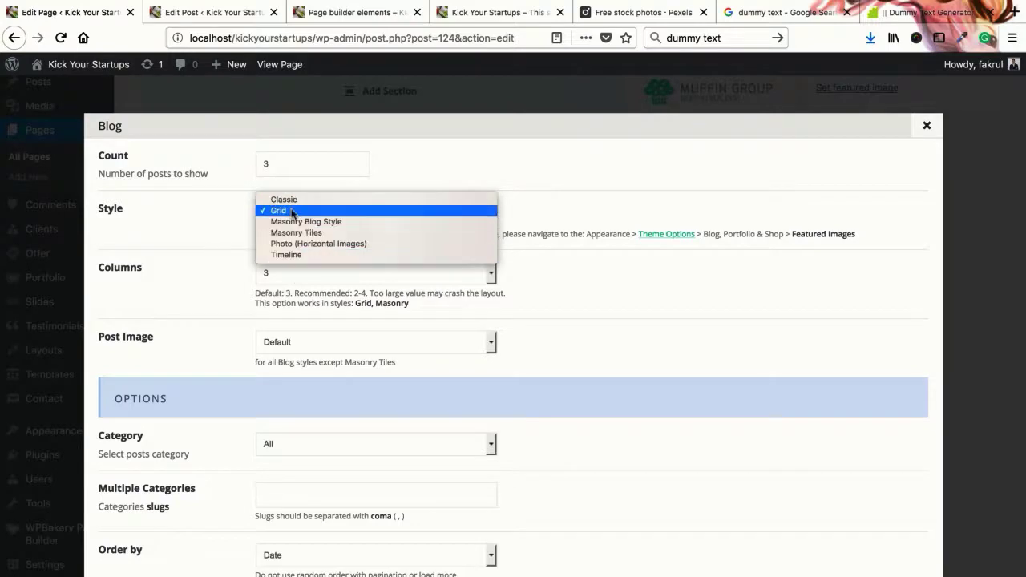
pyautogui.click(292, 212)
pyautogui.scroll(-1, 286, 265)
pyautogui.click(280, 245)
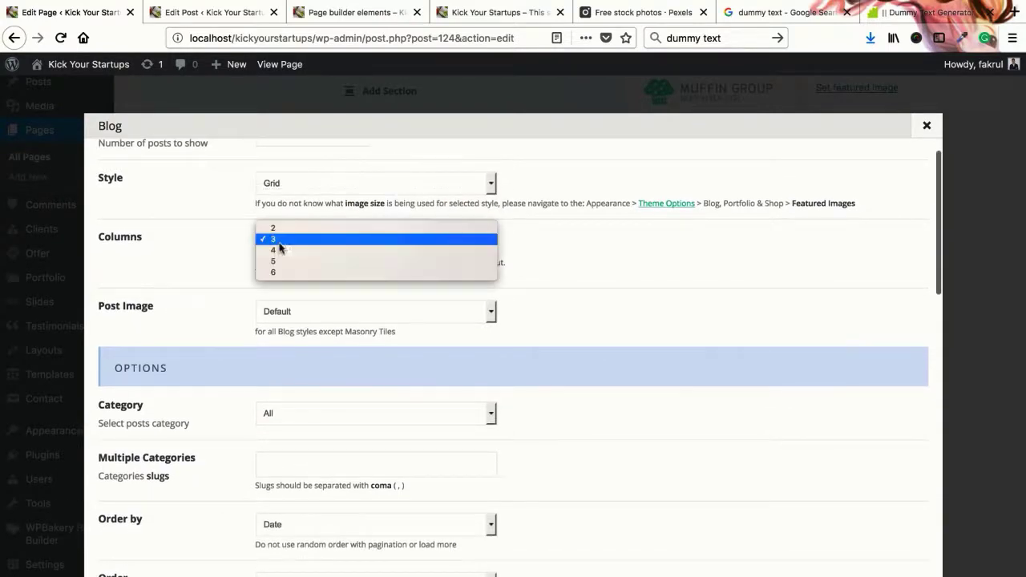
pyautogui.click(287, 240)
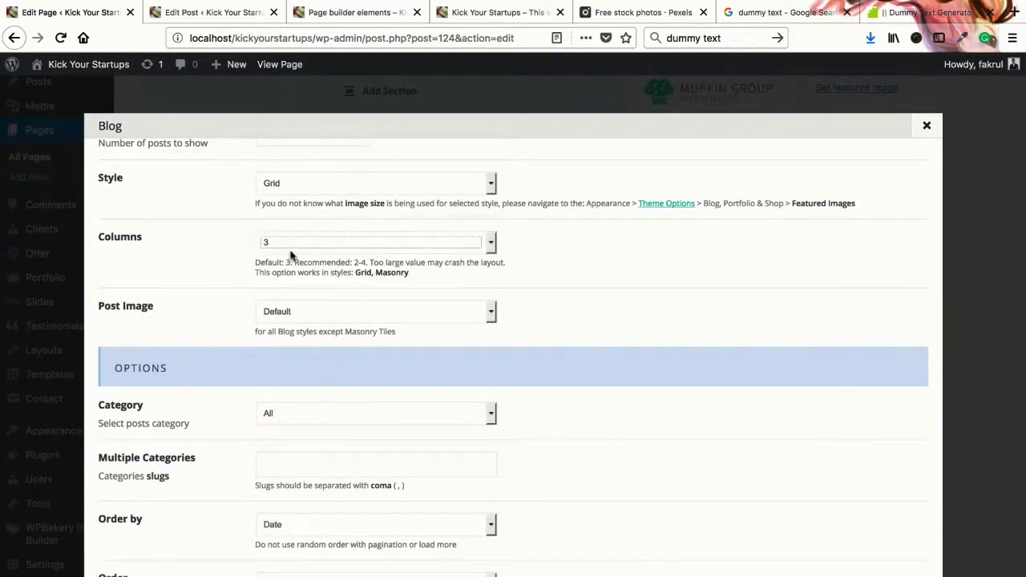
# - Examine the Blog item's Columns guidance and the Style choices it applies to
pyautogui.scroll(-1, 289, 258)
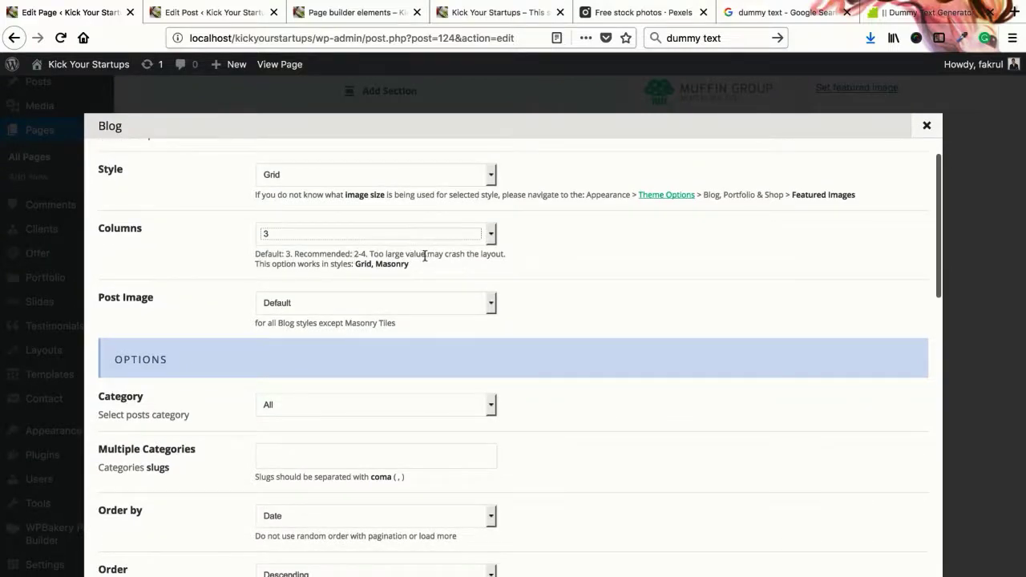
pyautogui.click(281, 234)
pyautogui.click(281, 233)
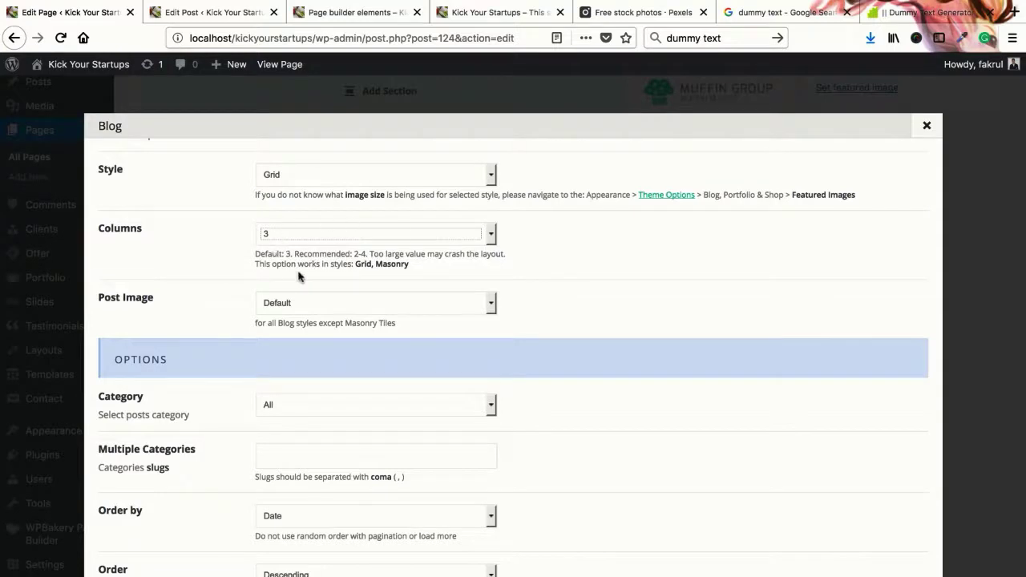
pyautogui.scroll(-1, 289, 272)
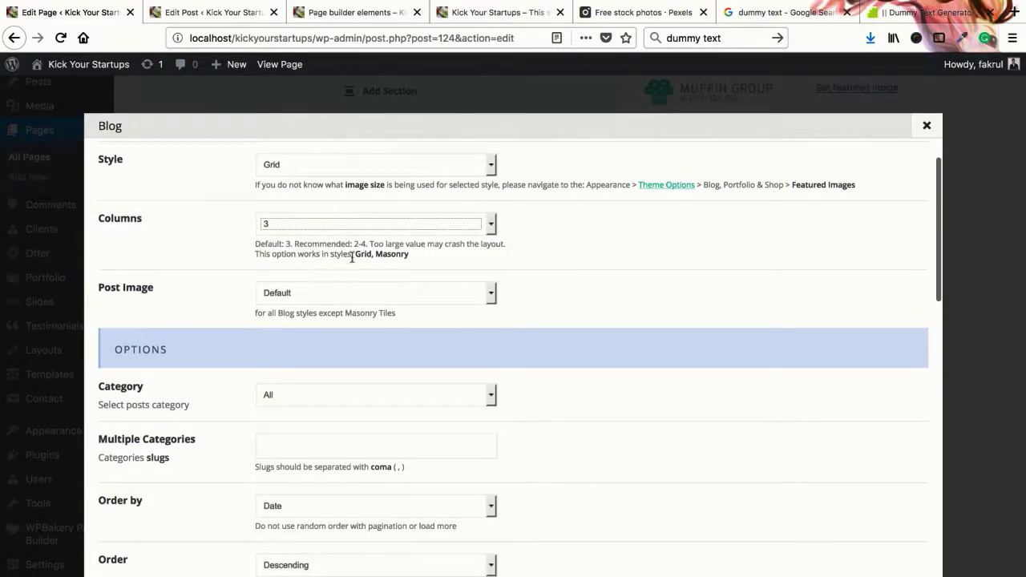
pyautogui.click(314, 165)
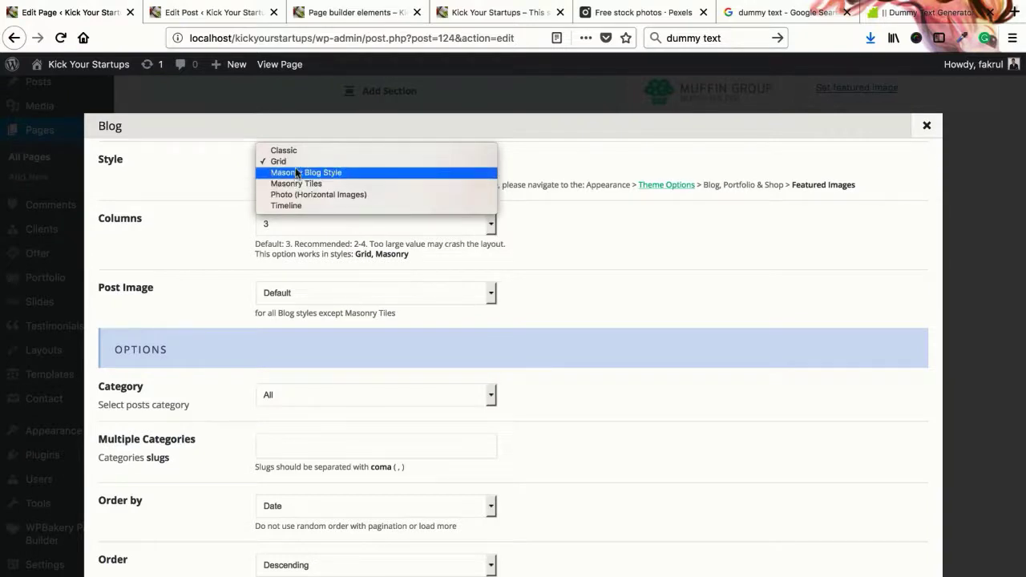
pyautogui.click(235, 251)
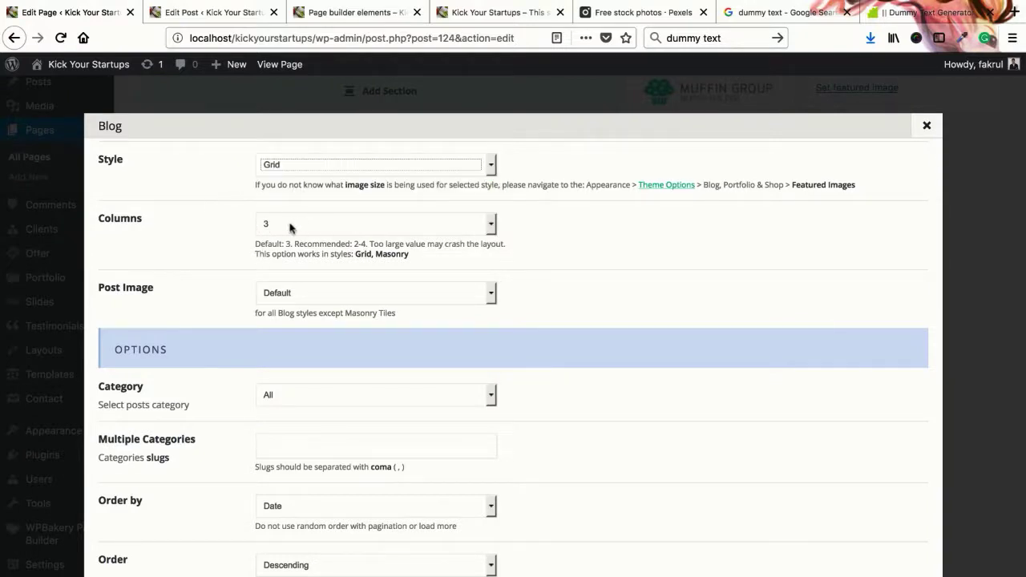
pyautogui.moveTo(355, 255); pyautogui.dragTo(263, 244)
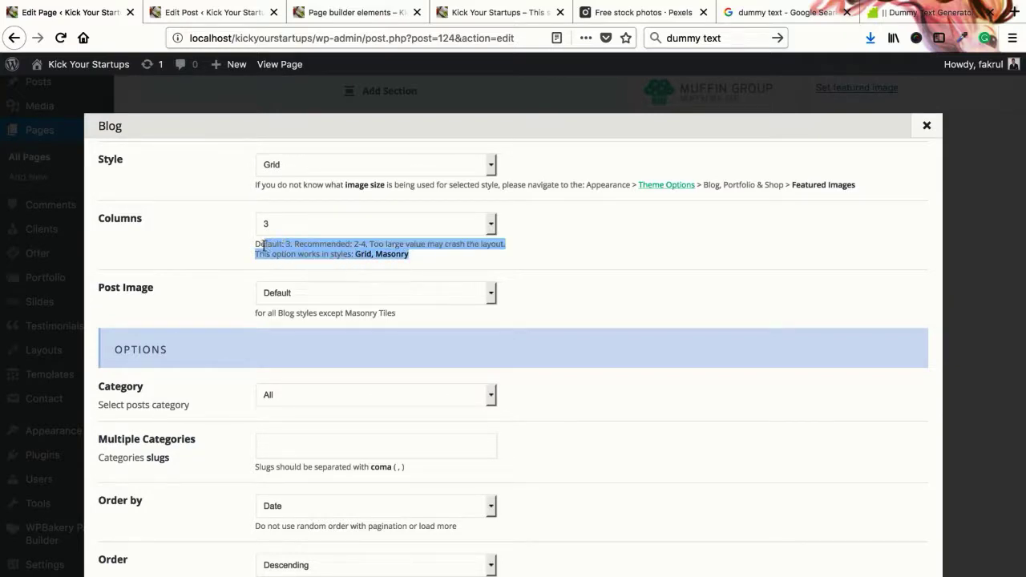
pyautogui.click(436, 184)
pyautogui.scroll(-1, 297, 209)
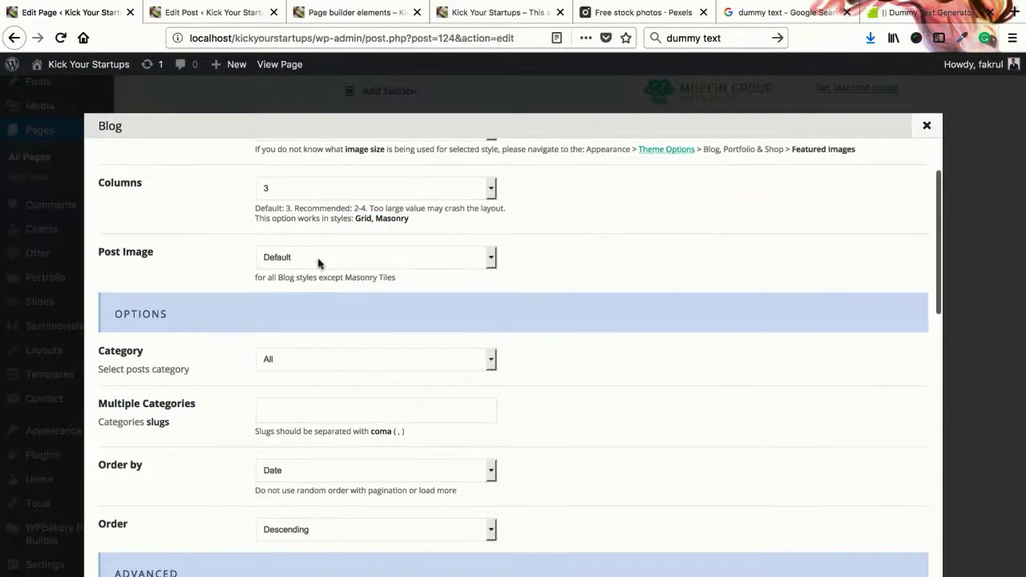
# - Choose the Default post image and the All category for the Blog item
pyautogui.click(318, 257)
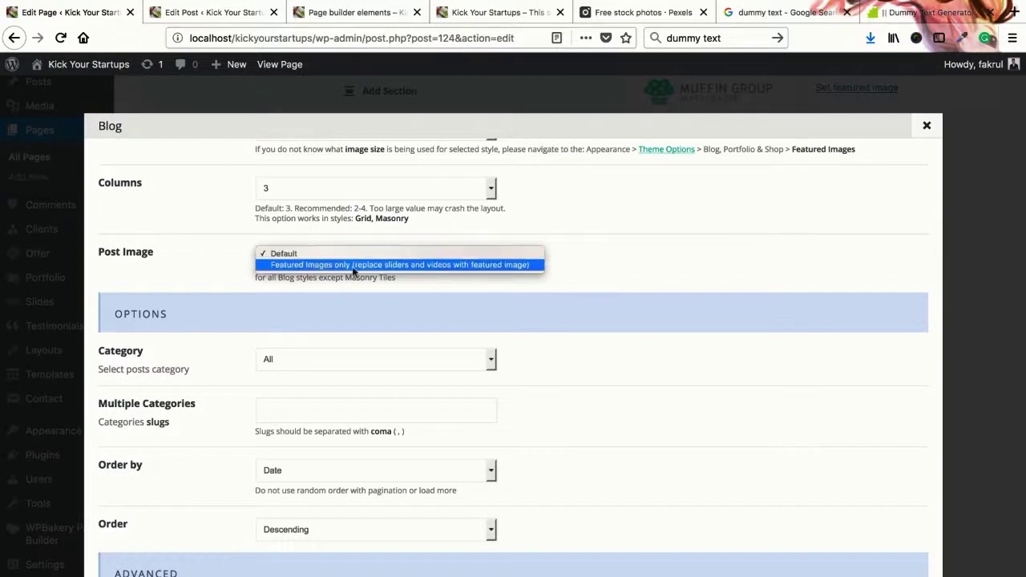
pyautogui.click(293, 255)
pyautogui.scroll(-4, 270, 318)
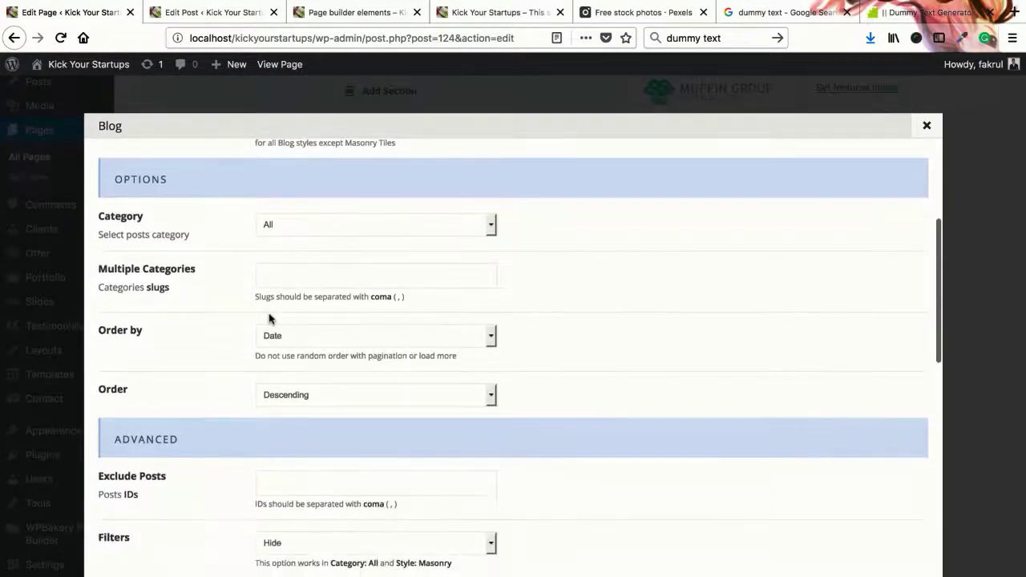
pyautogui.scroll(-1, 226, 279)
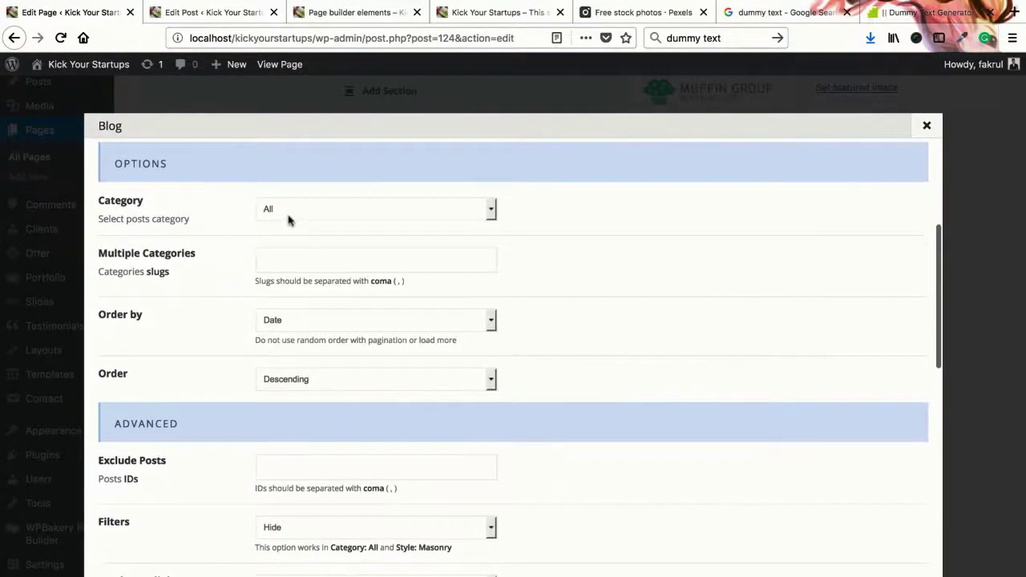
pyautogui.click(292, 212)
pyautogui.click(247, 212)
pyautogui.click(270, 210)
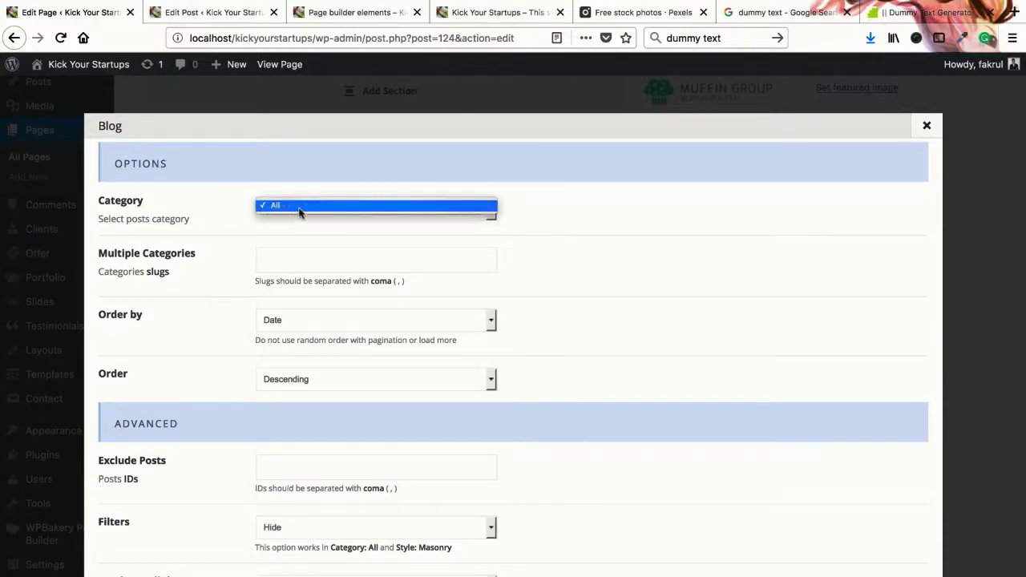
pyautogui.click(300, 210)
pyautogui.click(304, 211)
pyautogui.scroll(-3, 212, 254)
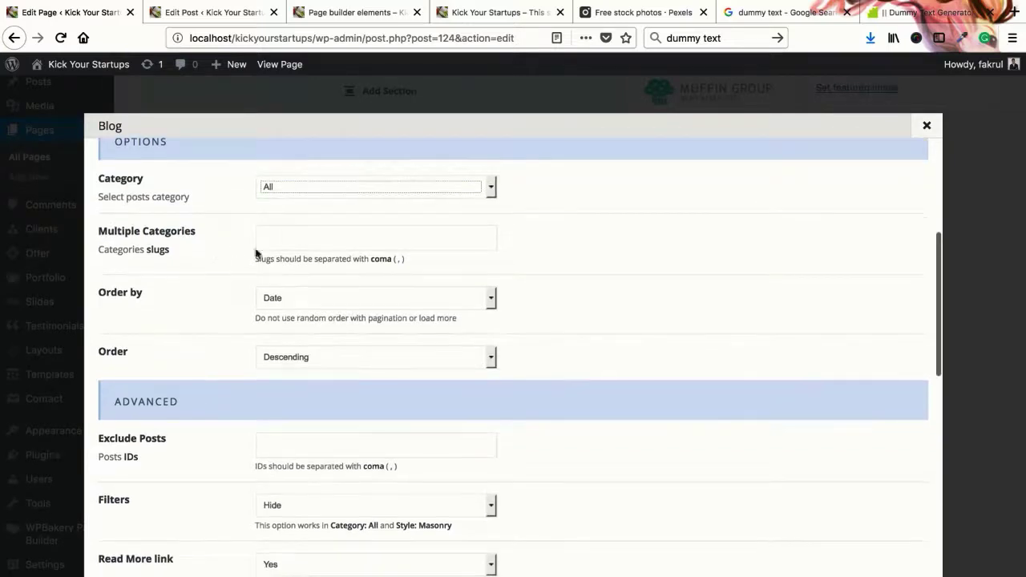
# - Set the Blog item's Load More button to Yes in the pagination options
pyautogui.scroll(-8, 246, 316)
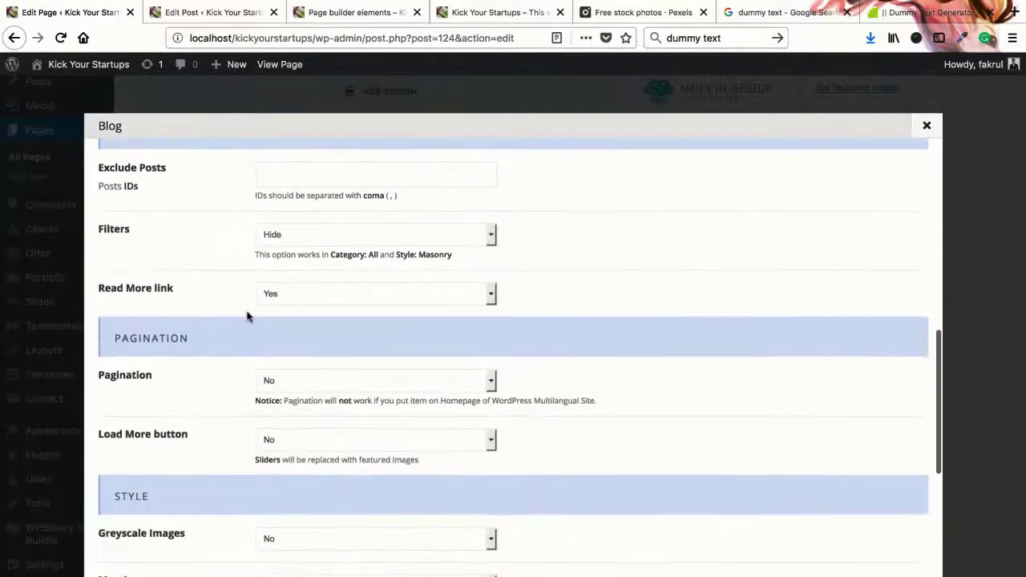
pyautogui.scroll(2, 247, 316)
pyautogui.scroll(-2, 248, 316)
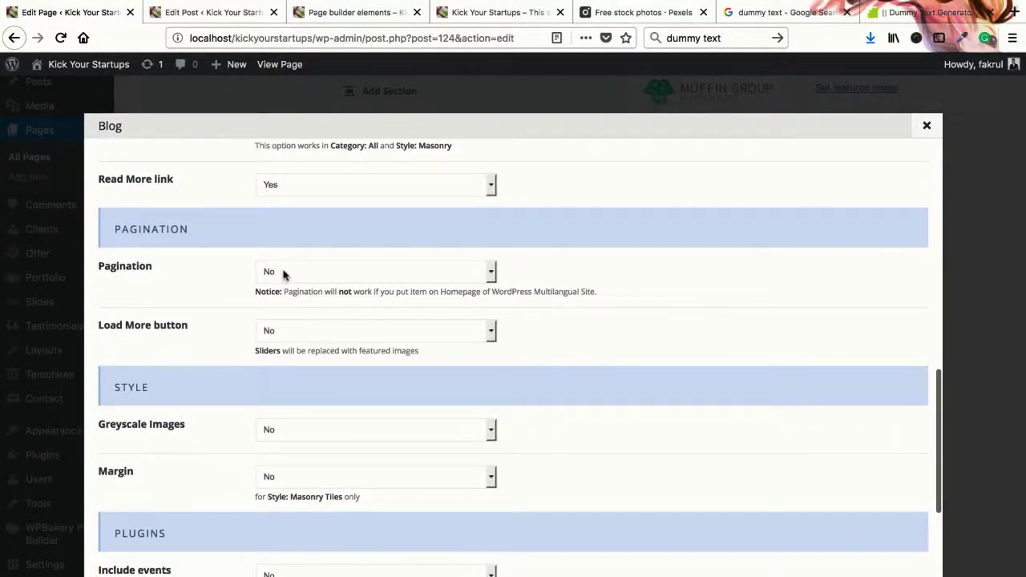
pyautogui.click(295, 329)
pyautogui.click(293, 343)
pyautogui.scroll(-5, 243, 344)
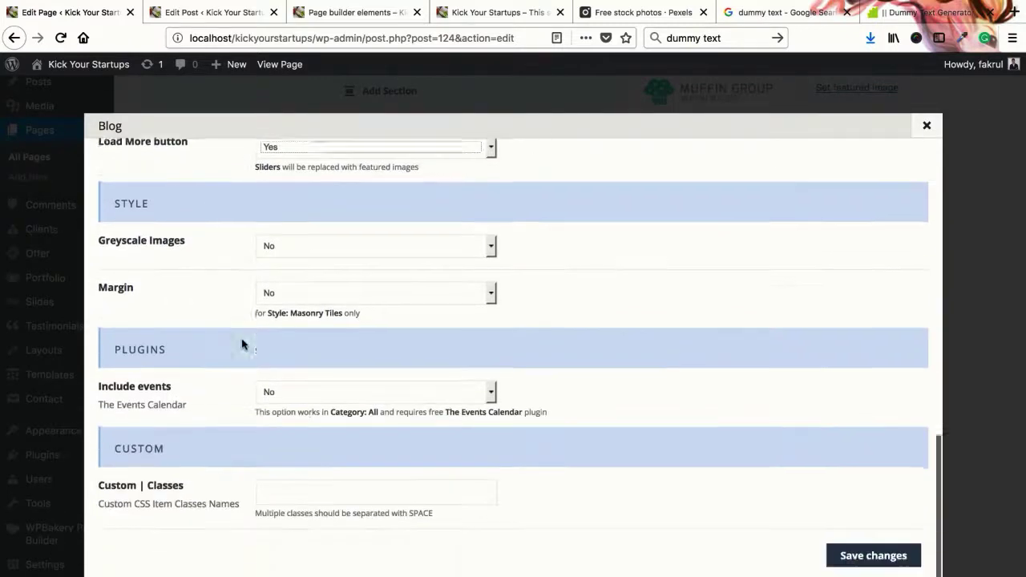
# - Review the Blog item's Greyscale Images and Margin style options
pyautogui.click(269, 248)
pyautogui.click(214, 248)
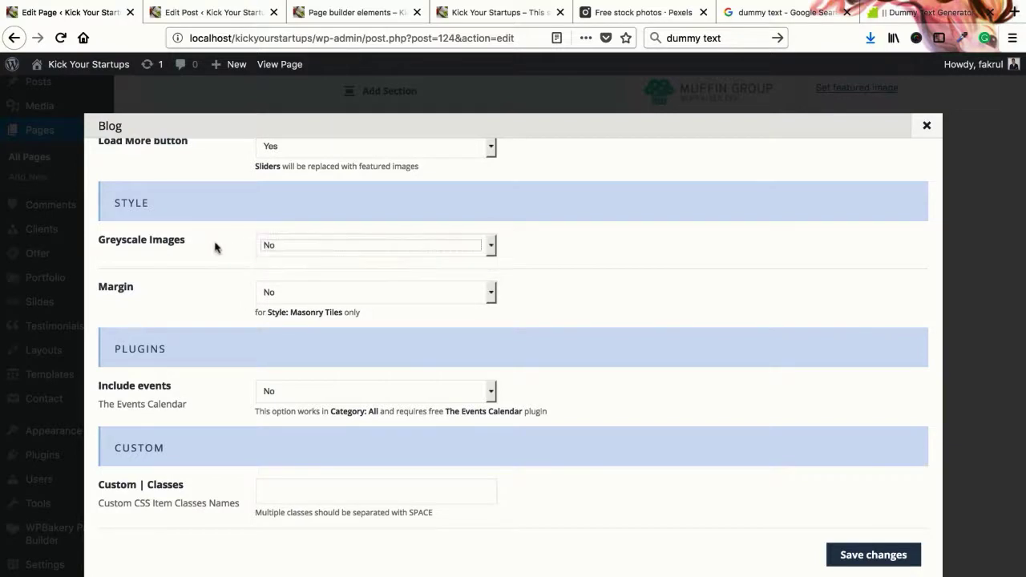
pyautogui.click(284, 290)
pyautogui.click(211, 290)
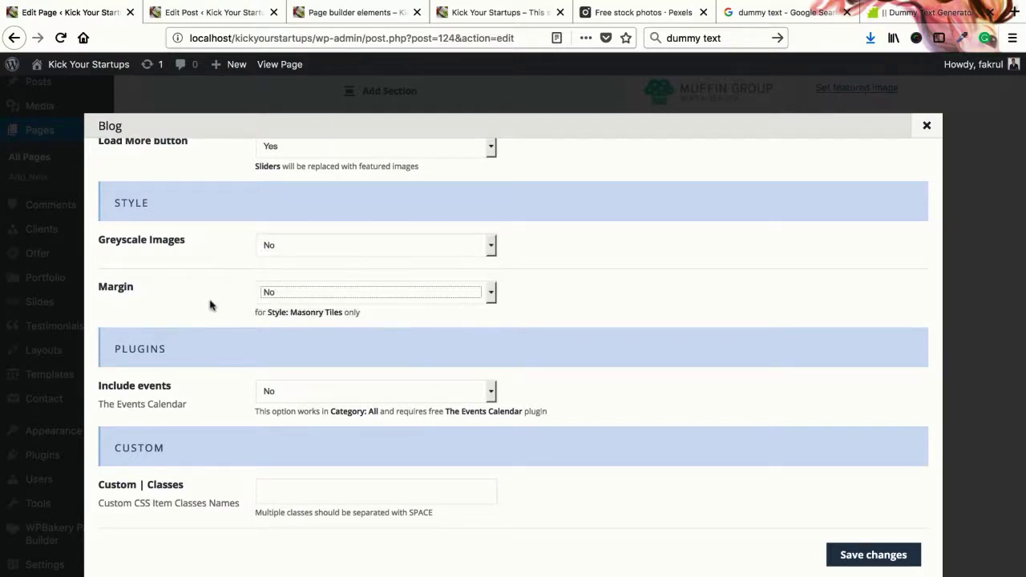
# - Save the Blog item's settings and update the Page builder elements page
pyautogui.scroll(-1, 229, 310)
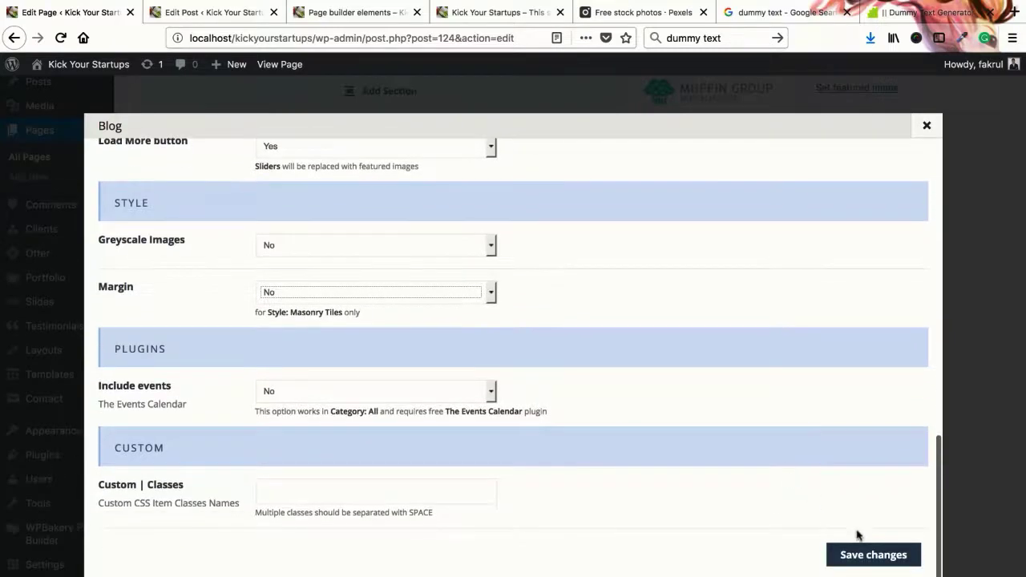
pyautogui.click(862, 553)
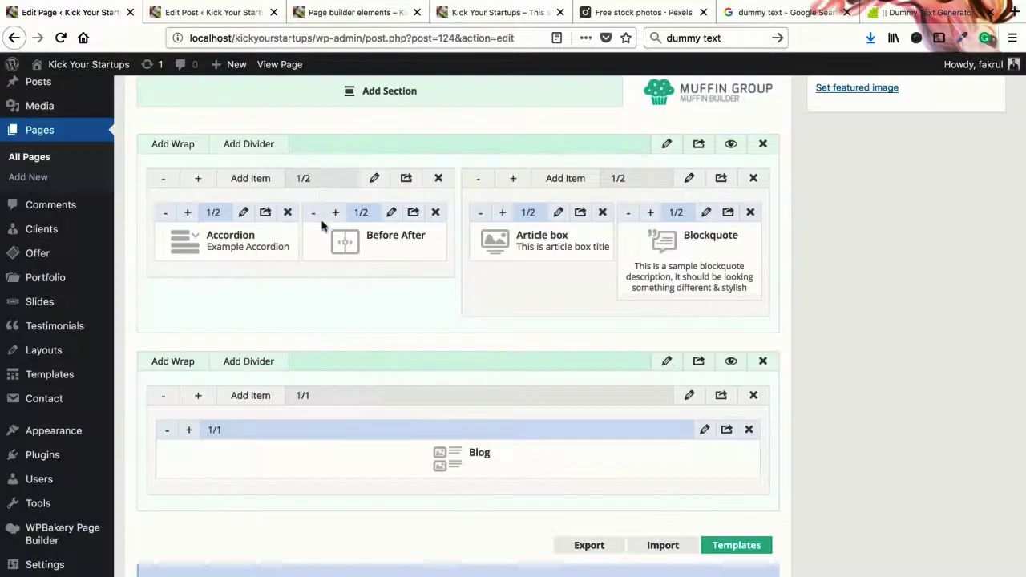
pyautogui.scroll(2, 932, 355)
pyautogui.click(972, 371)
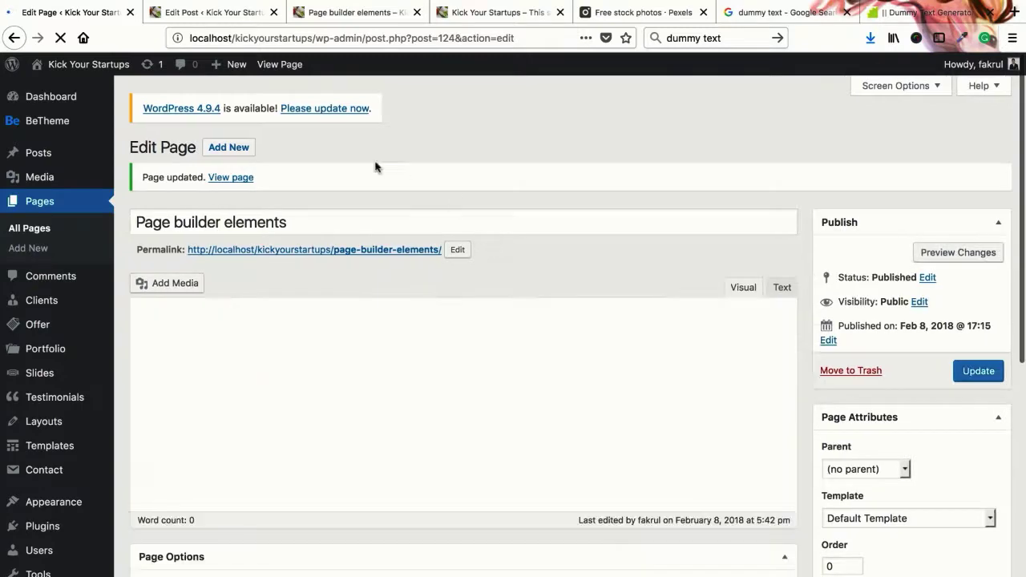
# - Reload the live Page builder elements page and preview the first blog post's image enlarged
pyautogui.click(213, 13)
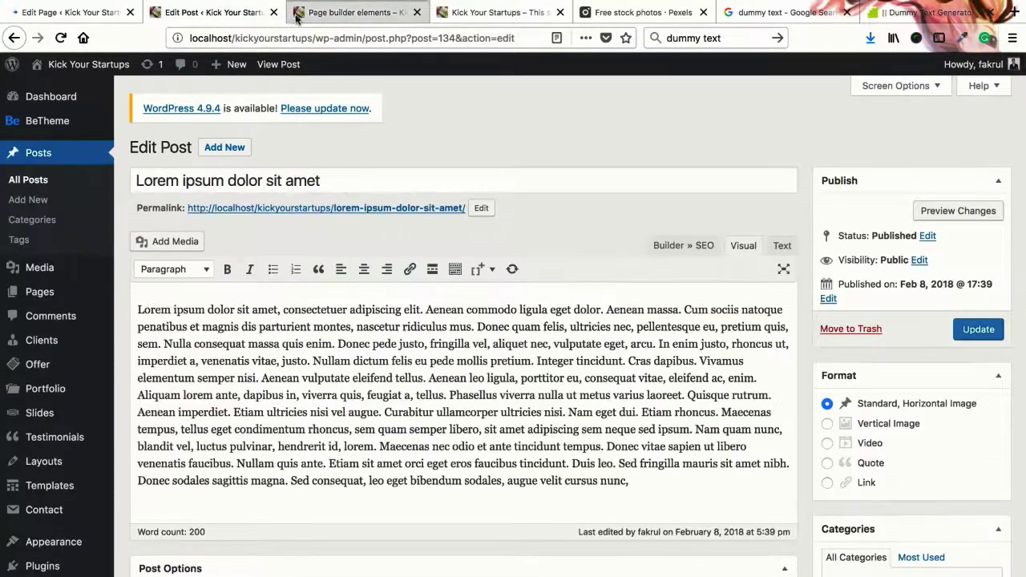
pyautogui.click(342, 13)
pyautogui.rightClick(343, 13)
pyautogui.click(357, 19)
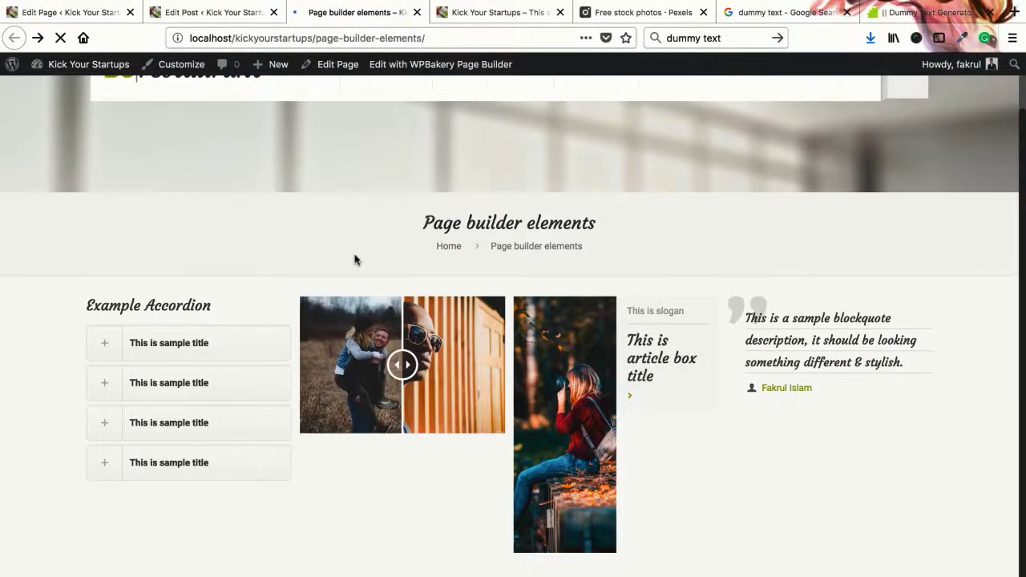
pyautogui.scroll(-5, 356, 259)
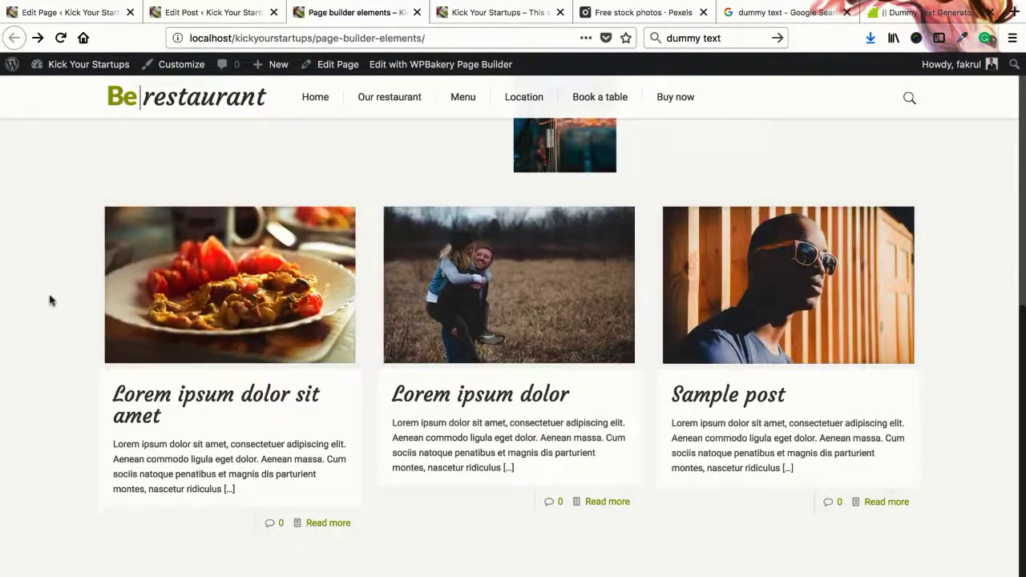
pyautogui.click(167, 336)
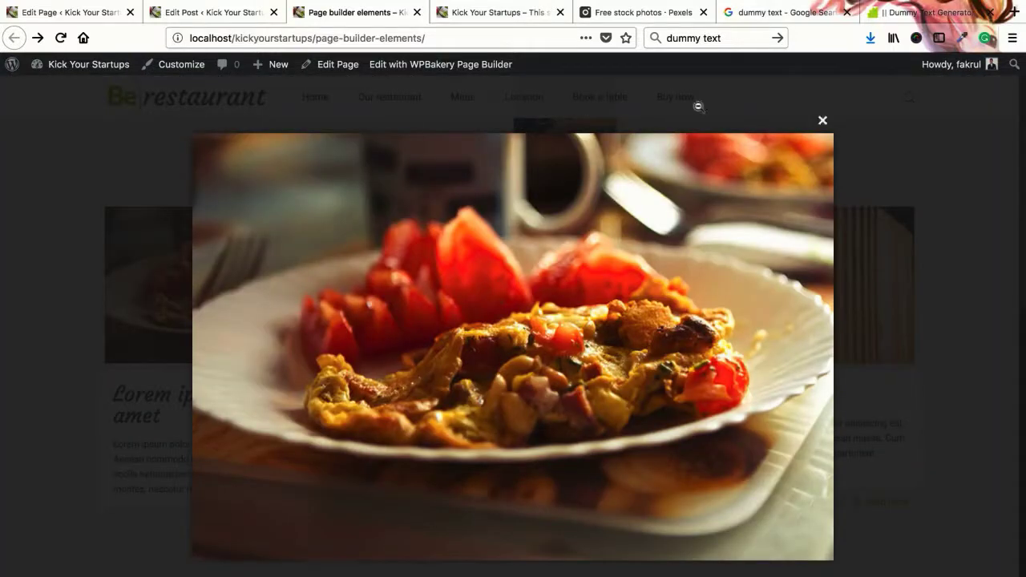
pyautogui.click(318, 286)
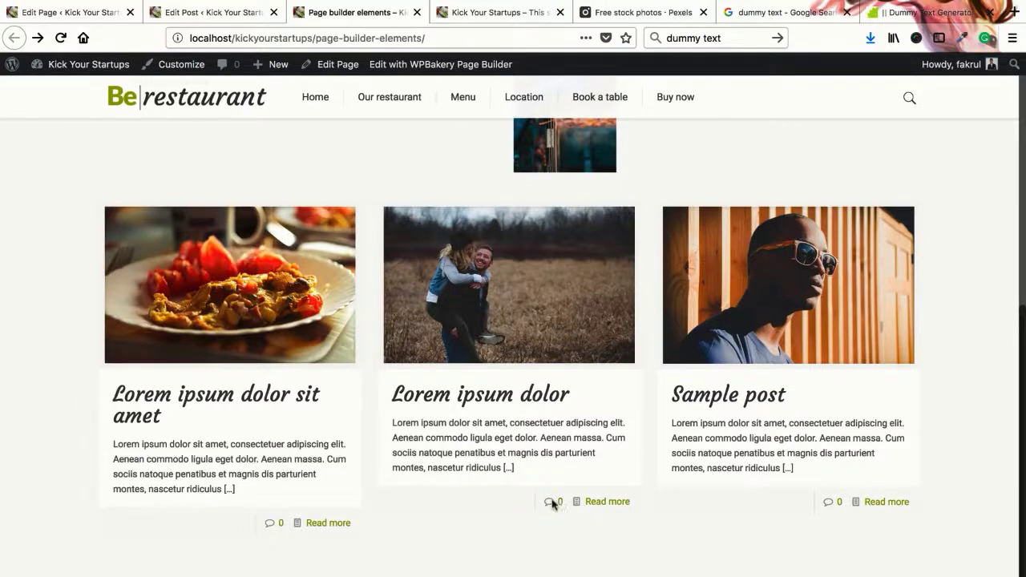
# - Open the full Lorem ipsum dolor post from the blog grid and look through its content
pyautogui.click(604, 502)
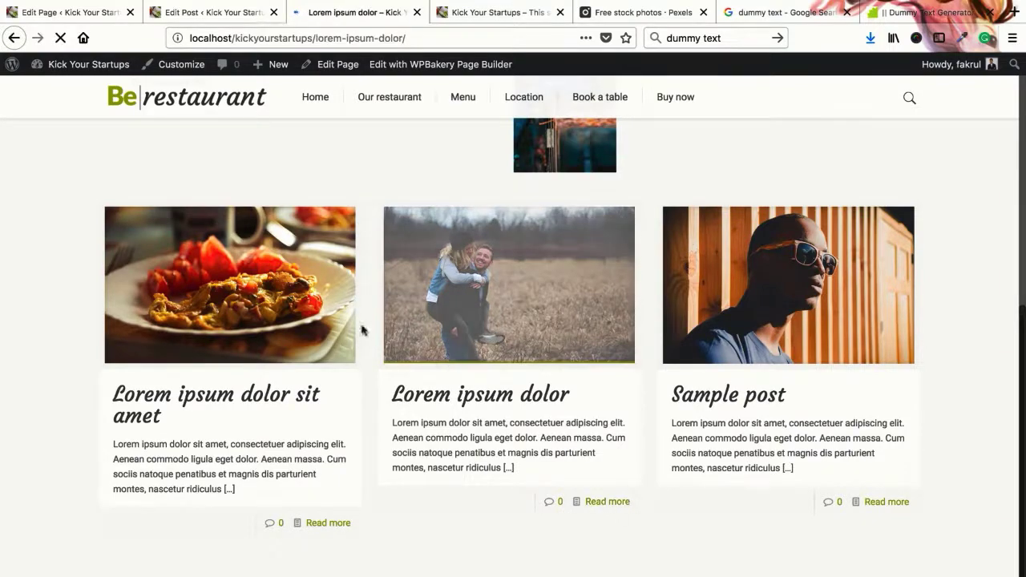
pyautogui.scroll(-15, 479, 344)
pyautogui.scroll(4, 478, 344)
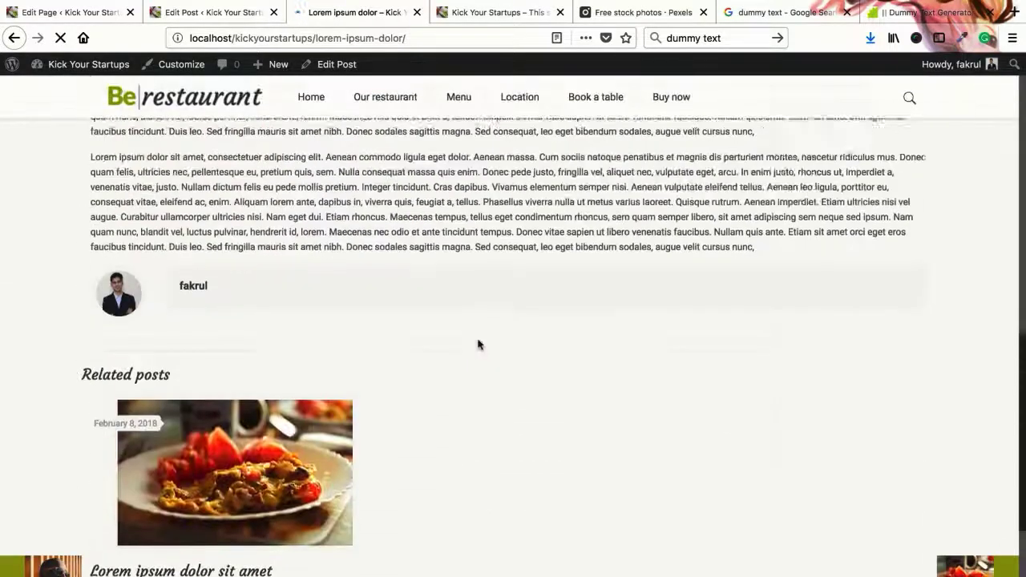
pyautogui.scroll(4, 478, 344)
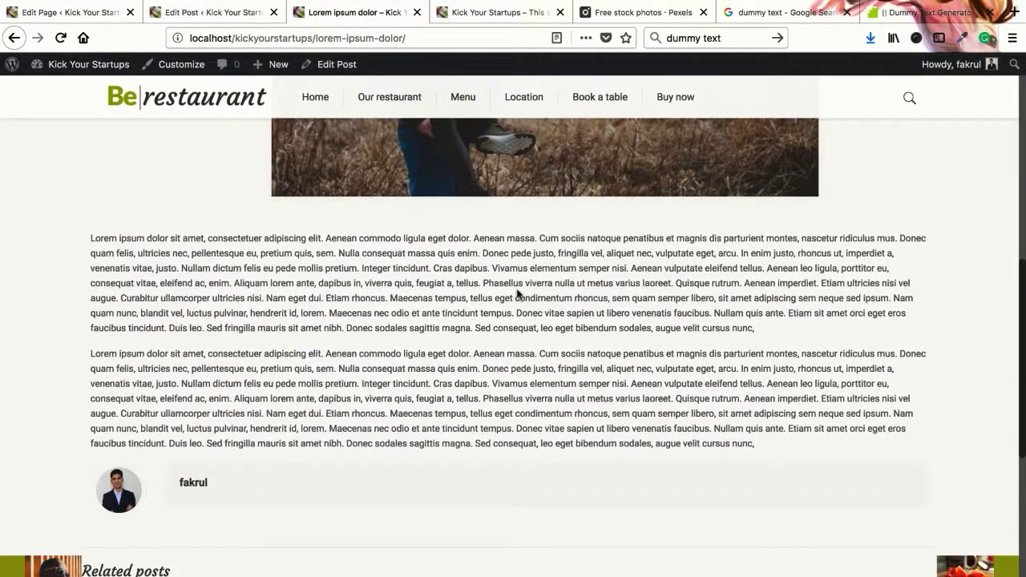
pyautogui.scroll(10, 517, 294)
pyautogui.scroll(-2, 508, 371)
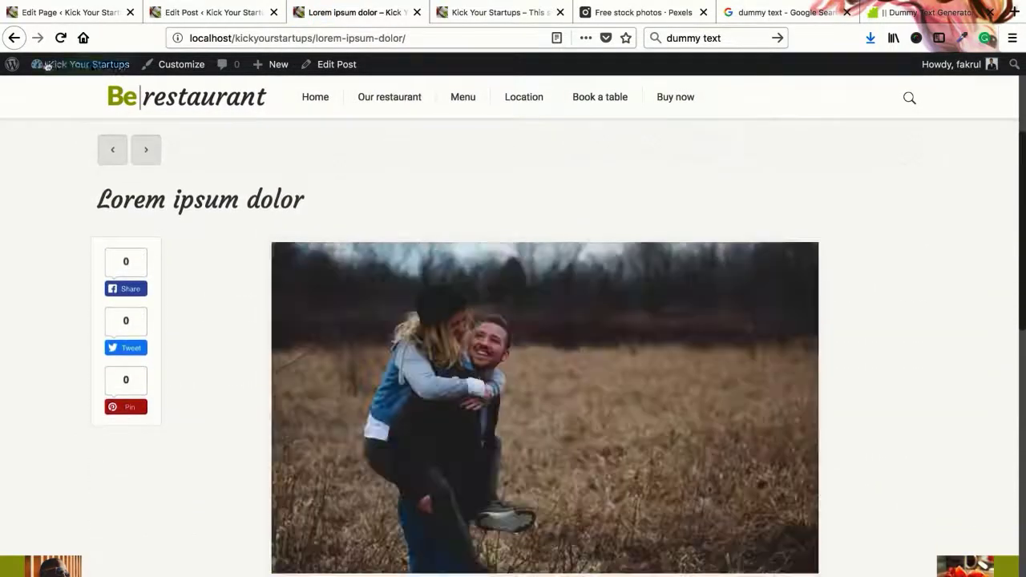
# - Go back from the post, return to the Page builder elements editor and open the Blog item's settings
pyautogui.hotkey('alt', 'Left')
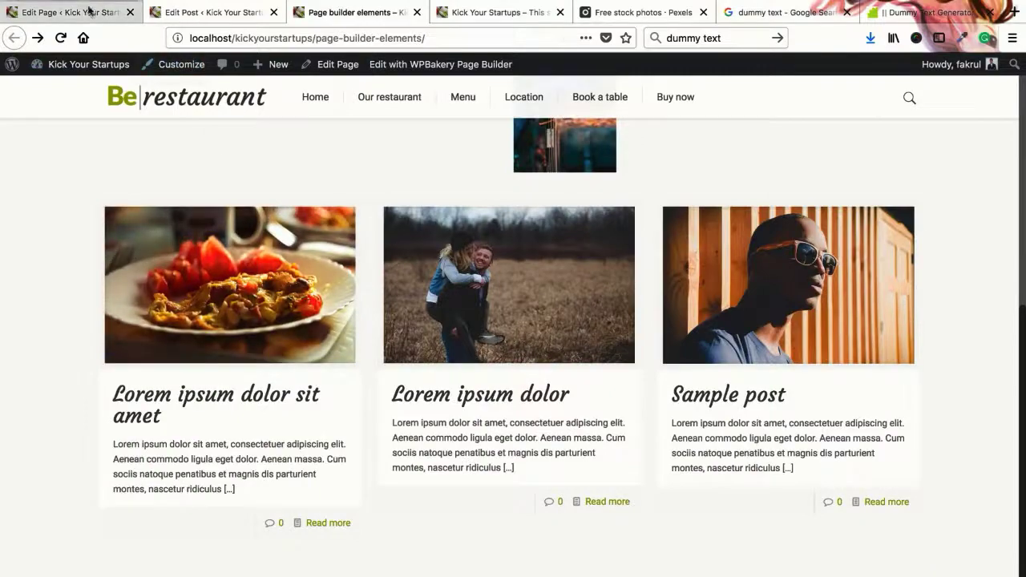
pyautogui.click(89, 11)
pyautogui.scroll(-15, 474, 417)
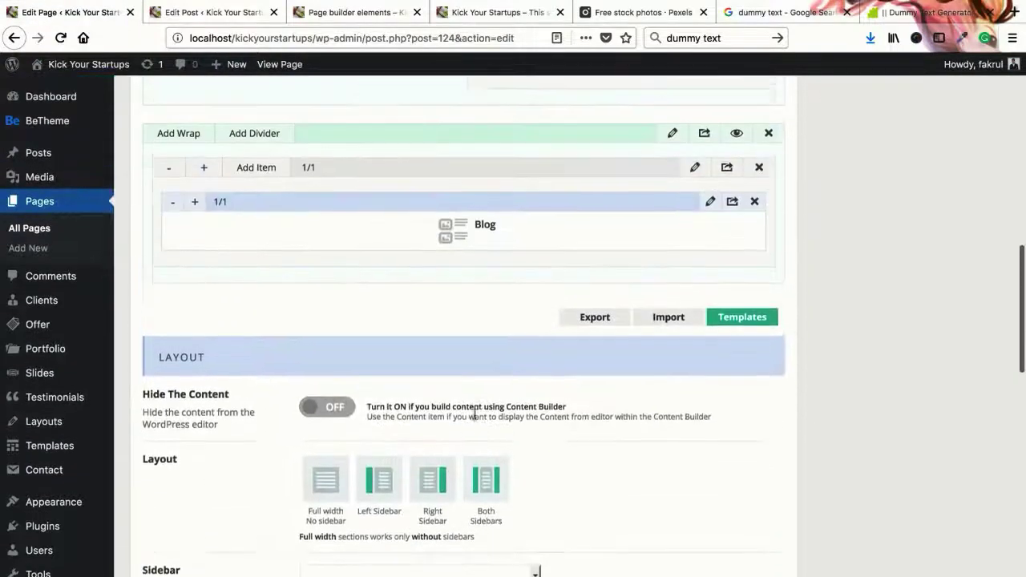
pyautogui.scroll(3, 473, 417)
pyautogui.click(696, 311)
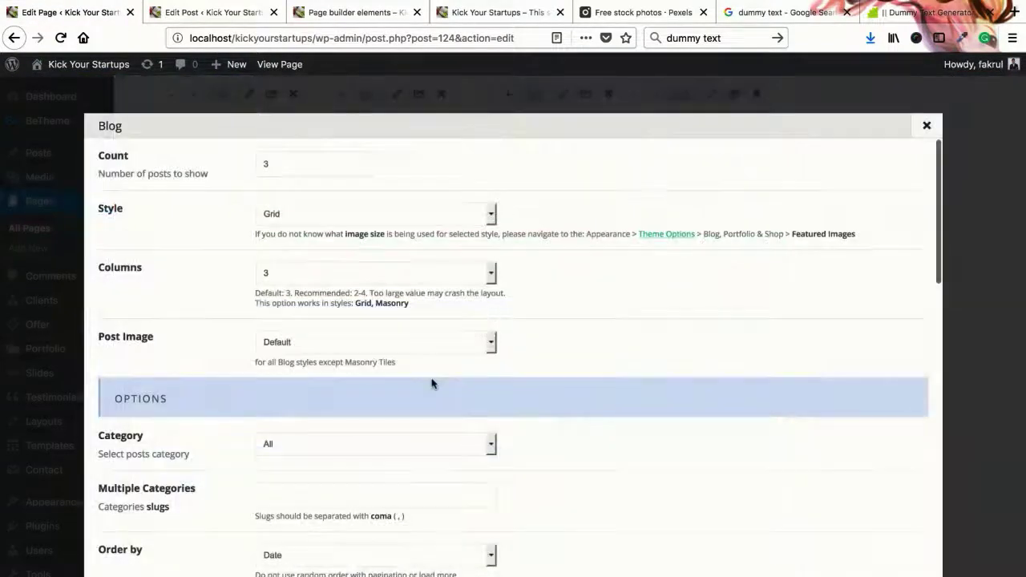
# - Examine the Blog item's settings, including the Load More button choices, and compare them with the blog grid on the live page
pyautogui.scroll(-5, 431, 383)
pyautogui.scroll(5, 431, 383)
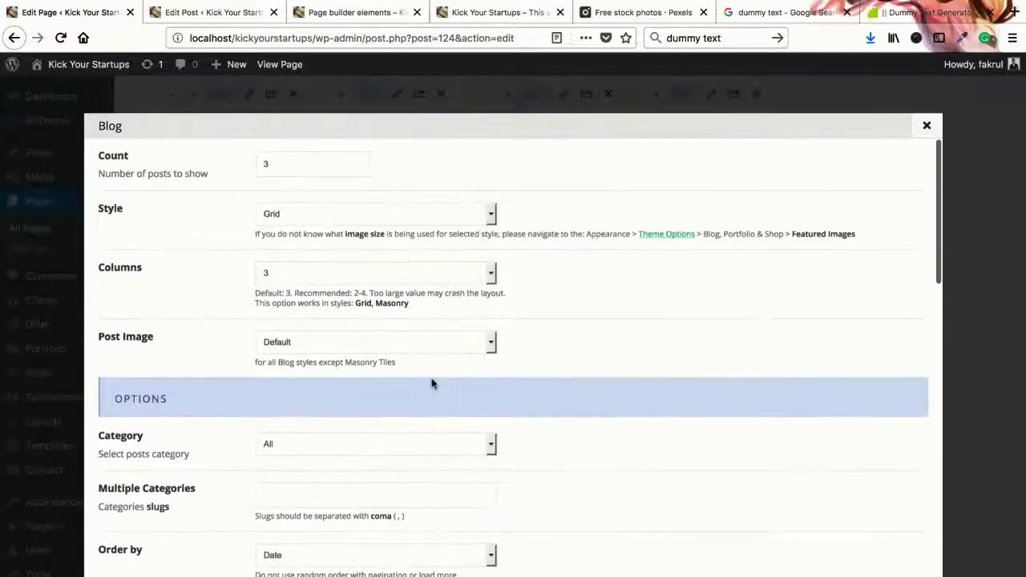
pyautogui.scroll(-6, 383, 371)
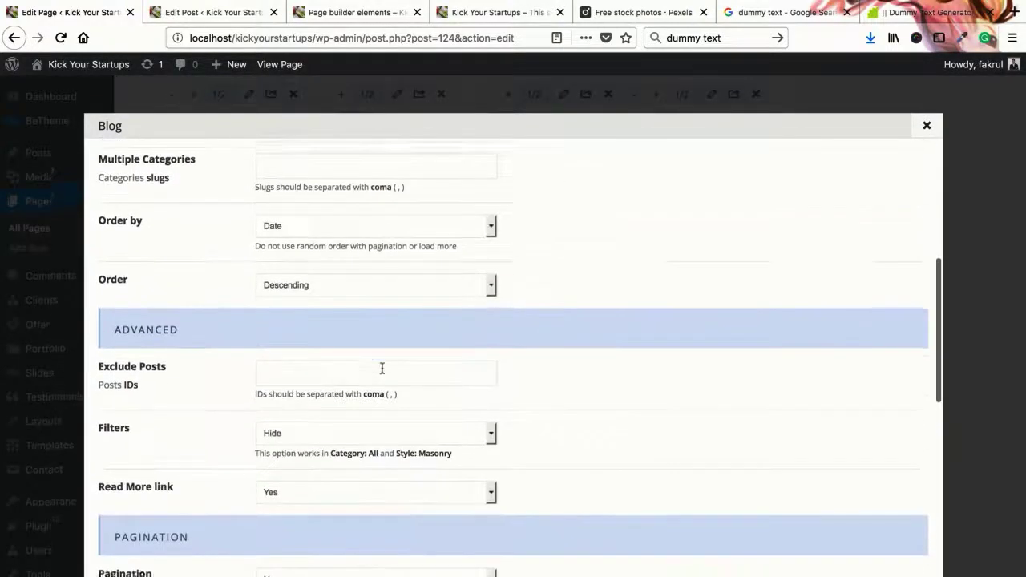
pyautogui.scroll(-6, 383, 369)
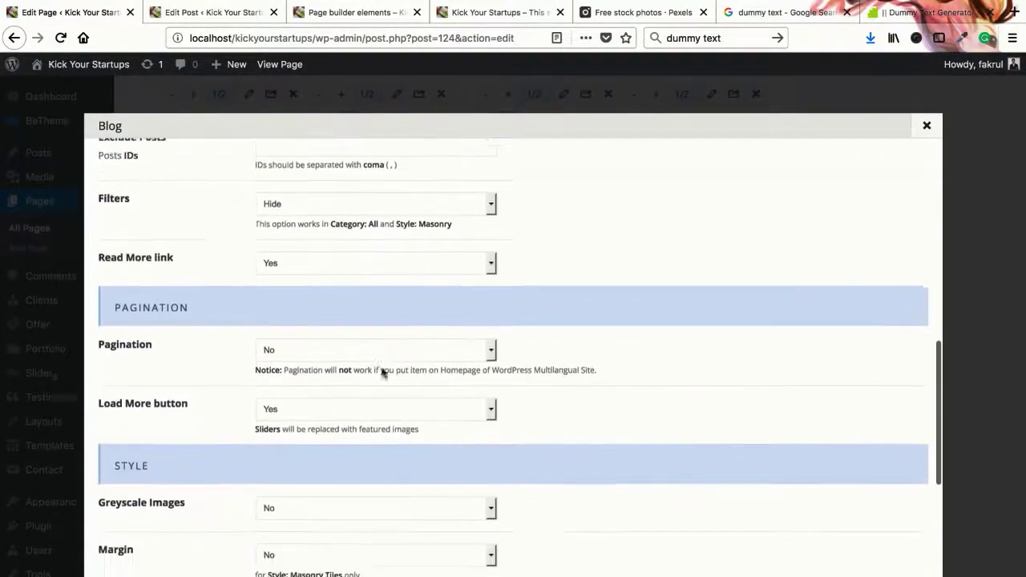
pyautogui.scroll(-5, 383, 371)
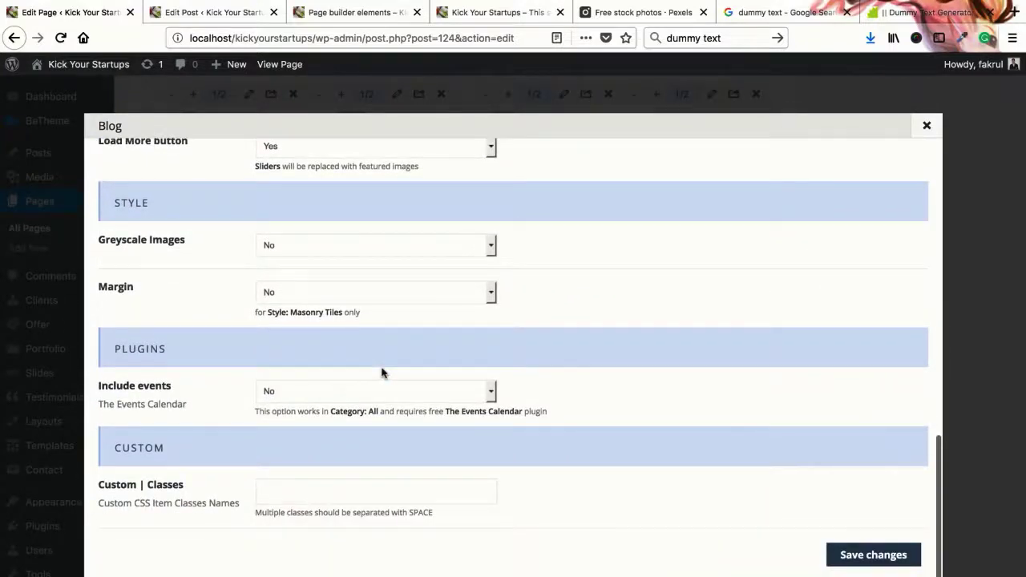
pyautogui.scroll(3, 327, 363)
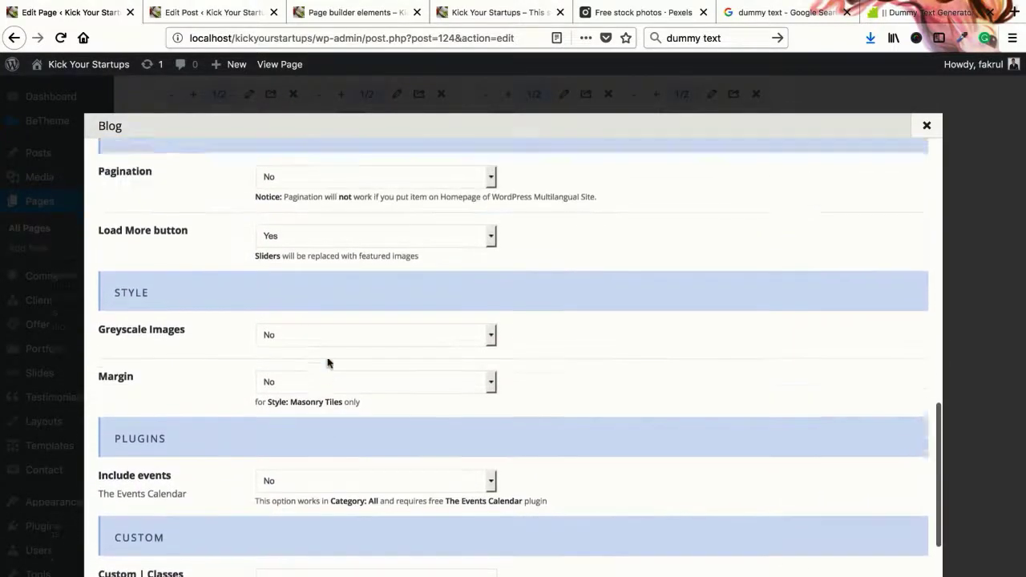
pyautogui.click(291, 280)
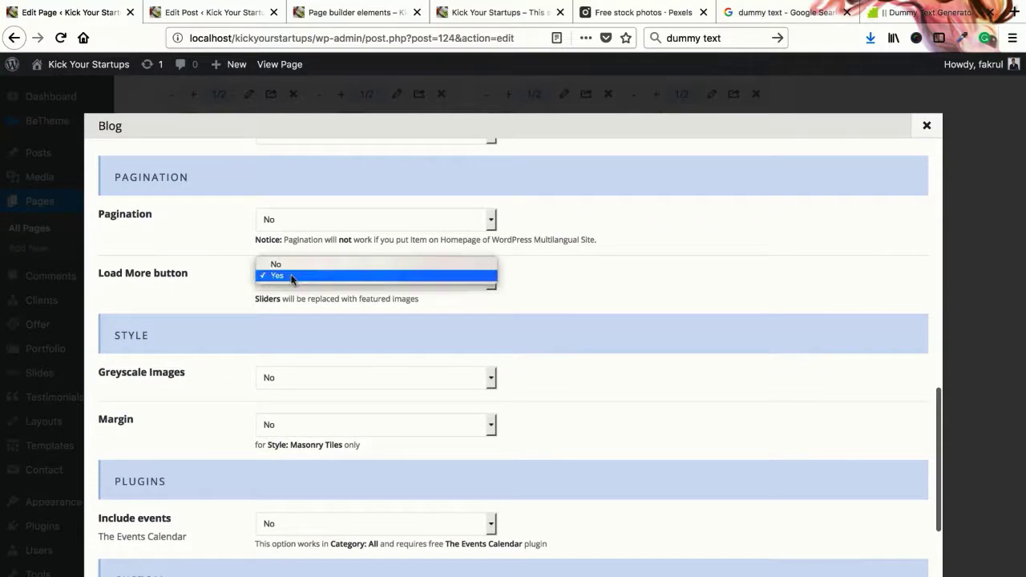
pyautogui.click(224, 12)
pyautogui.click(359, 12)
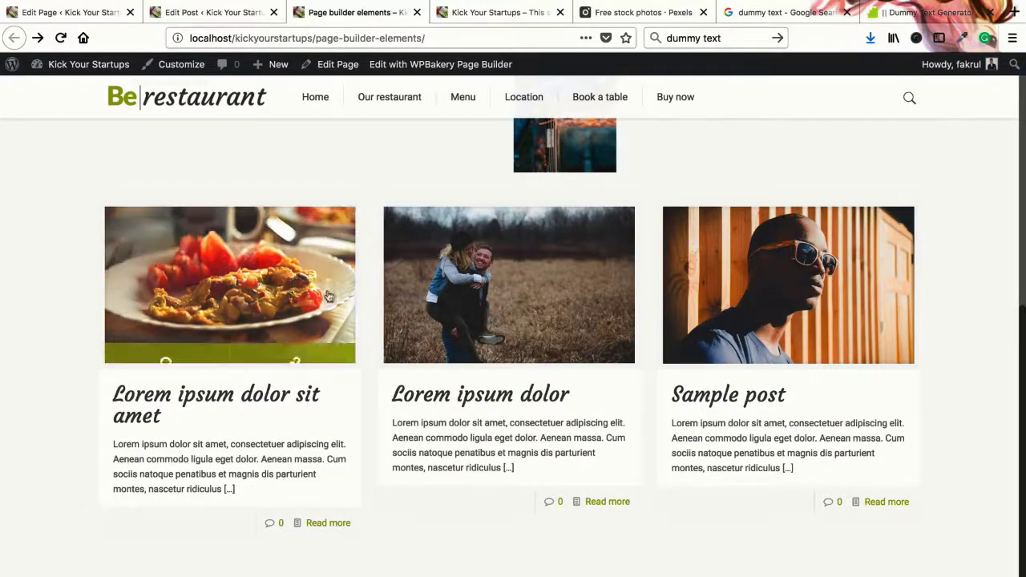
pyautogui.scroll(2, 327, 293)
pyautogui.scroll(-1, 405, 334)
pyautogui.scroll(-1, 405, 334)
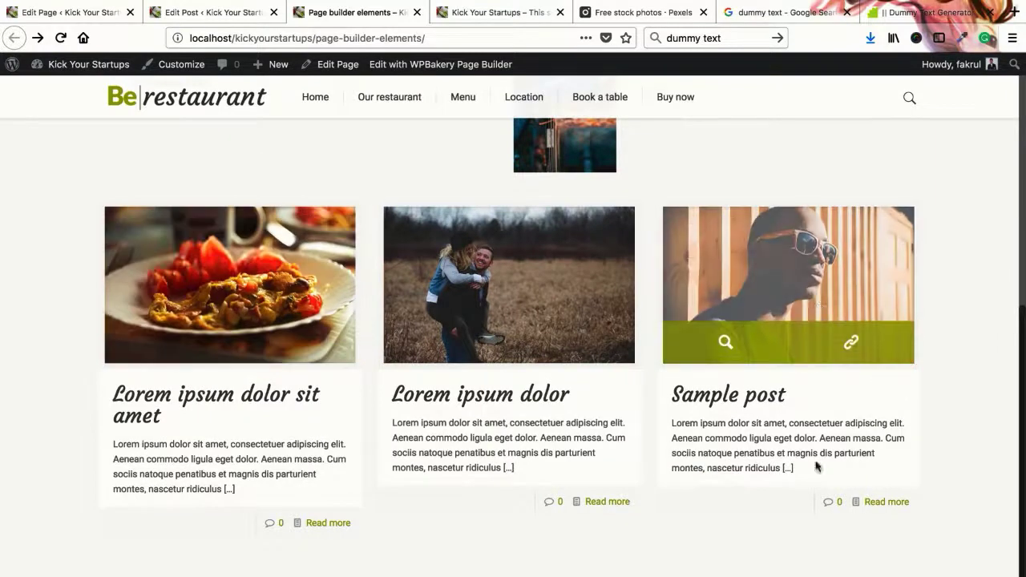
# - Return to the Blog item's settings and set the Load More button to No
pyautogui.click(107, 20)
pyautogui.click(318, 279)
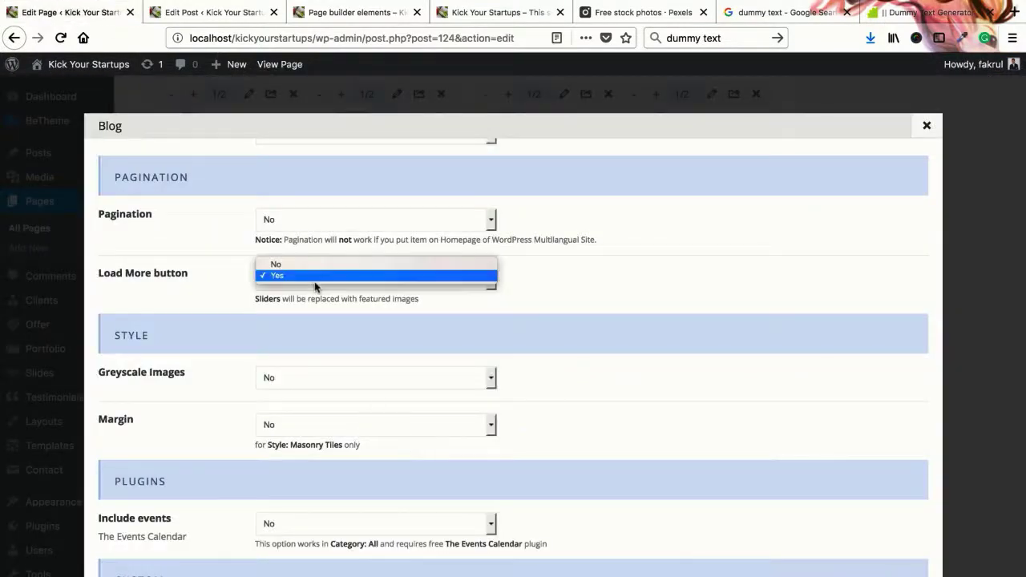
pyautogui.click(273, 262)
# - Set the Blog item's Pagination to Yes, checking the live blog grid and the item's other settings
pyautogui.click(361, 227)
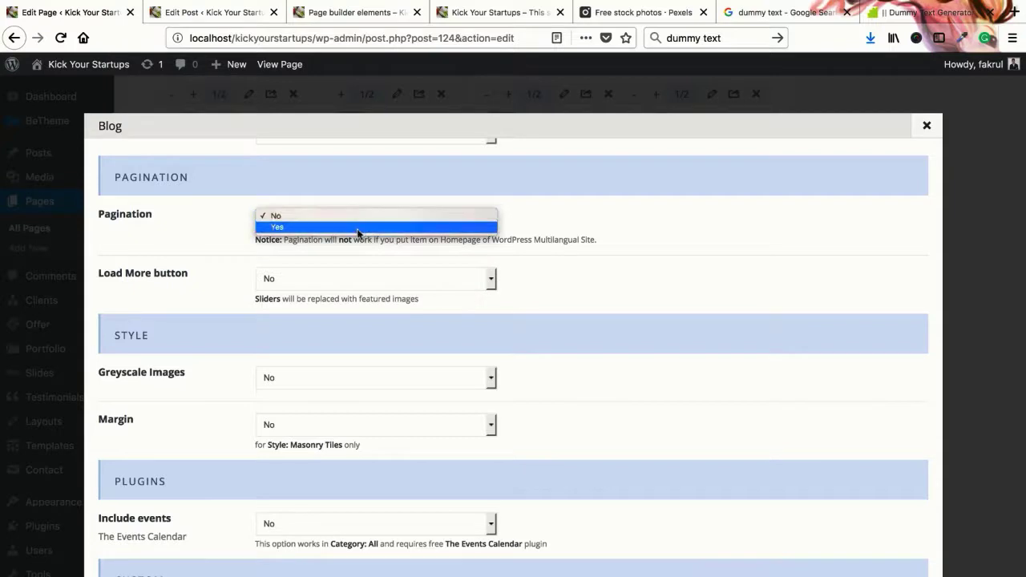
pyautogui.click(358, 228)
pyautogui.click(382, 16)
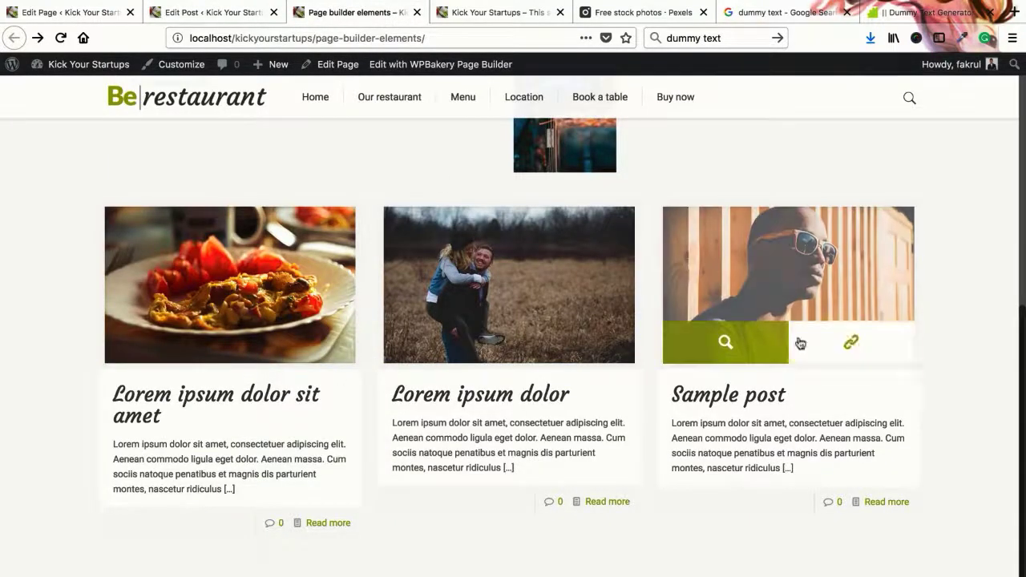
pyautogui.click(119, 19)
pyautogui.scroll(15, 275, 221)
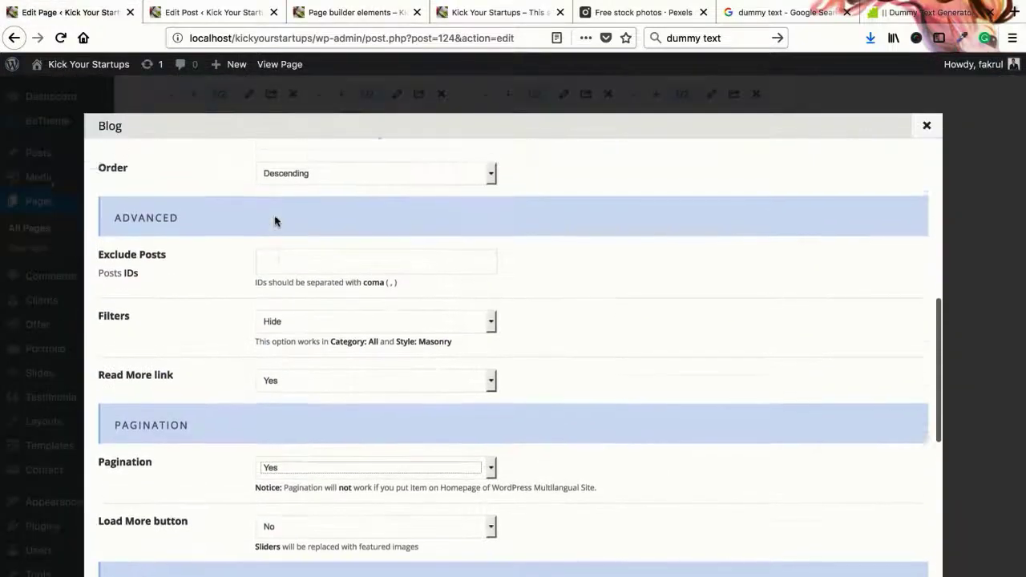
pyautogui.scroll(2, 275, 191)
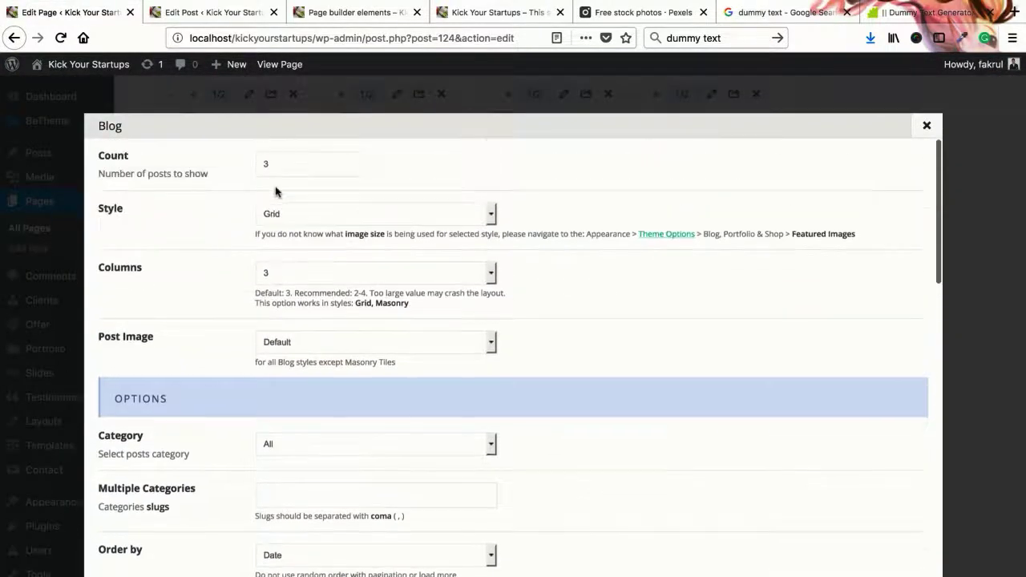
pyautogui.scroll(-17, 321, 273)
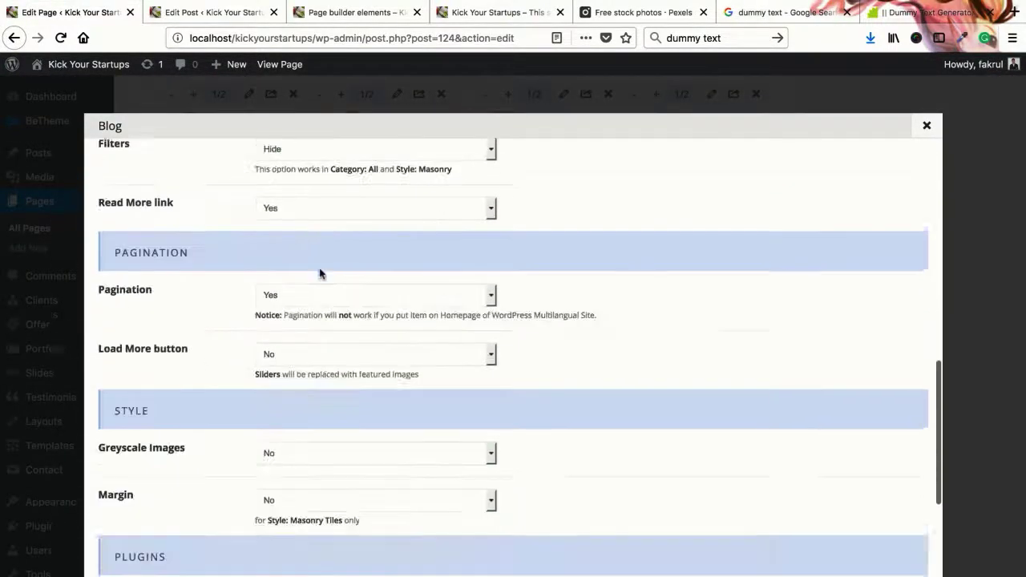
# - Check the live blog grid again and set the Blog item's Pagination back to No
pyautogui.click(335, 23)
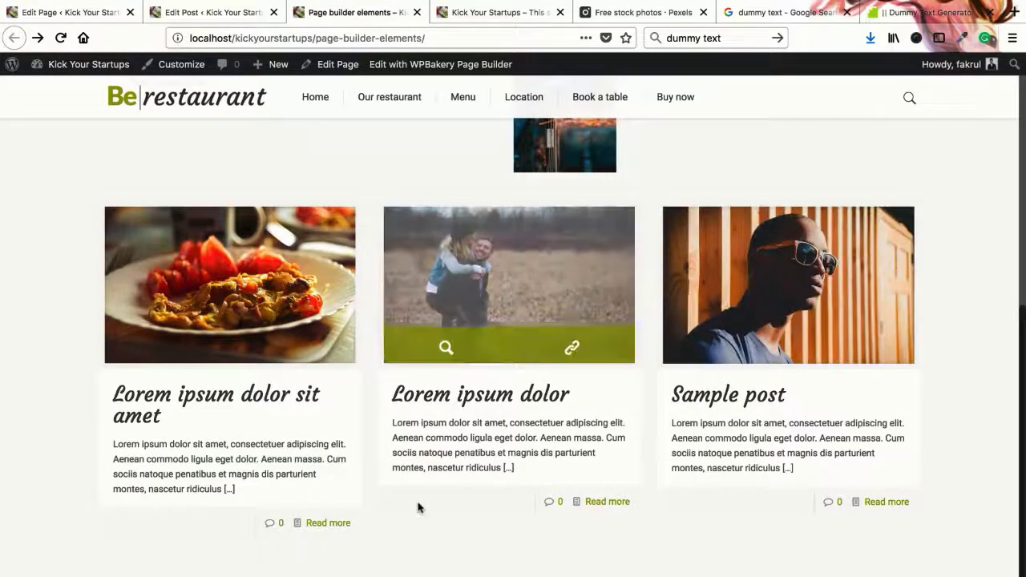
pyautogui.click(96, 13)
pyautogui.click(292, 281)
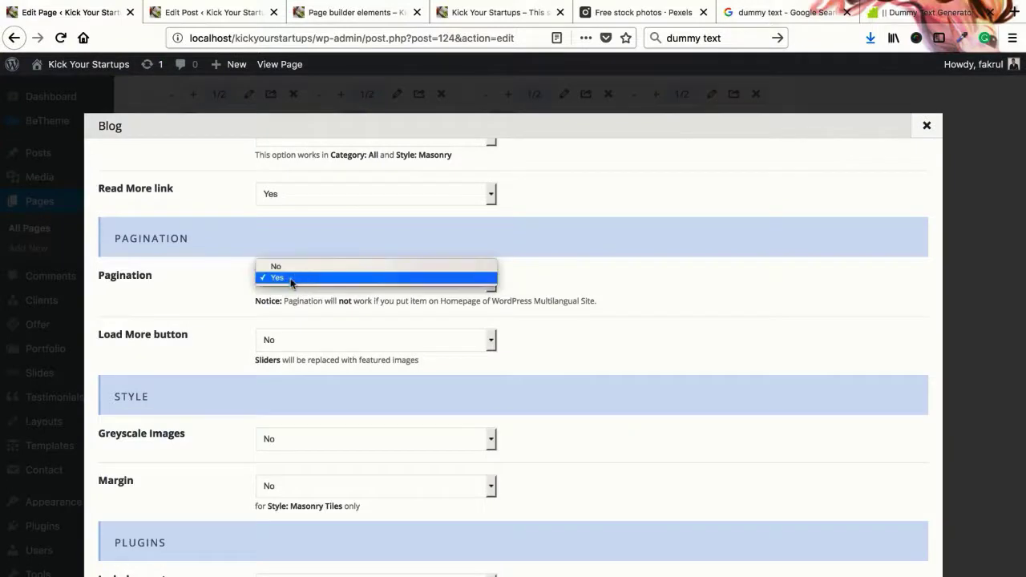
pyautogui.click(294, 268)
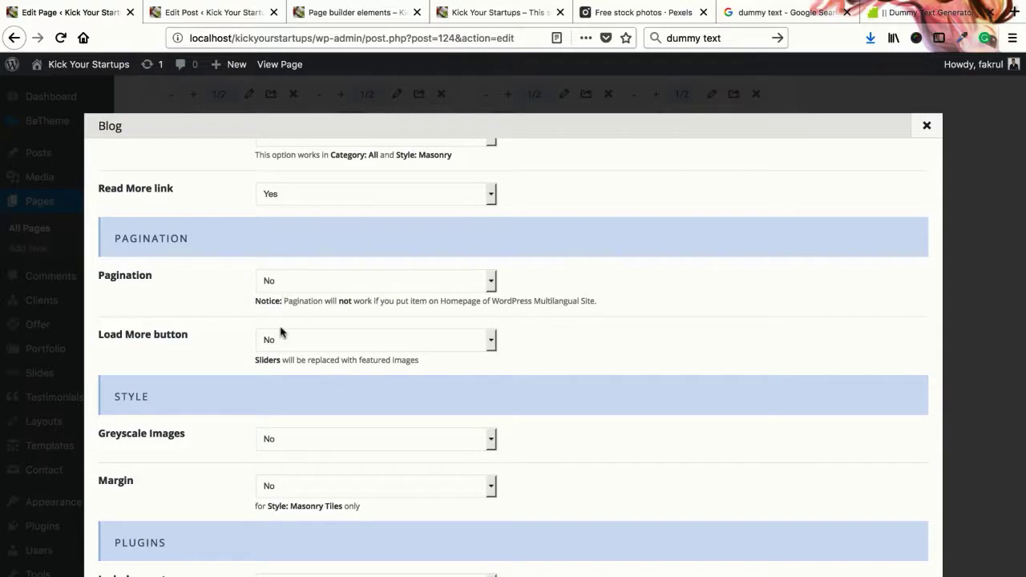
# - Examine the Blog item's Greyscale Images and Margin choices and the note on which style Margin applies to
pyautogui.scroll(-4, 271, 335)
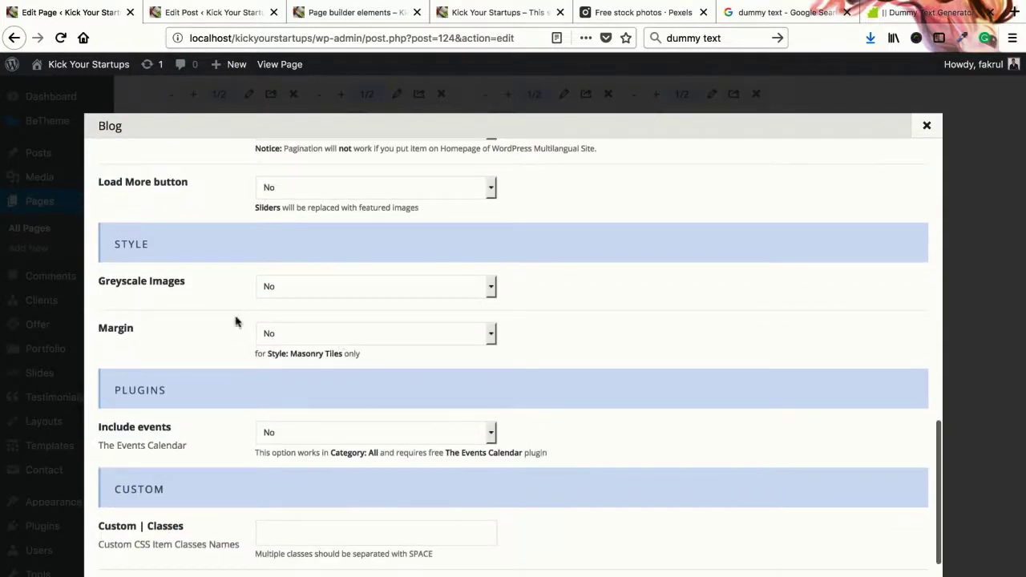
pyautogui.click(270, 286)
pyautogui.click(226, 290)
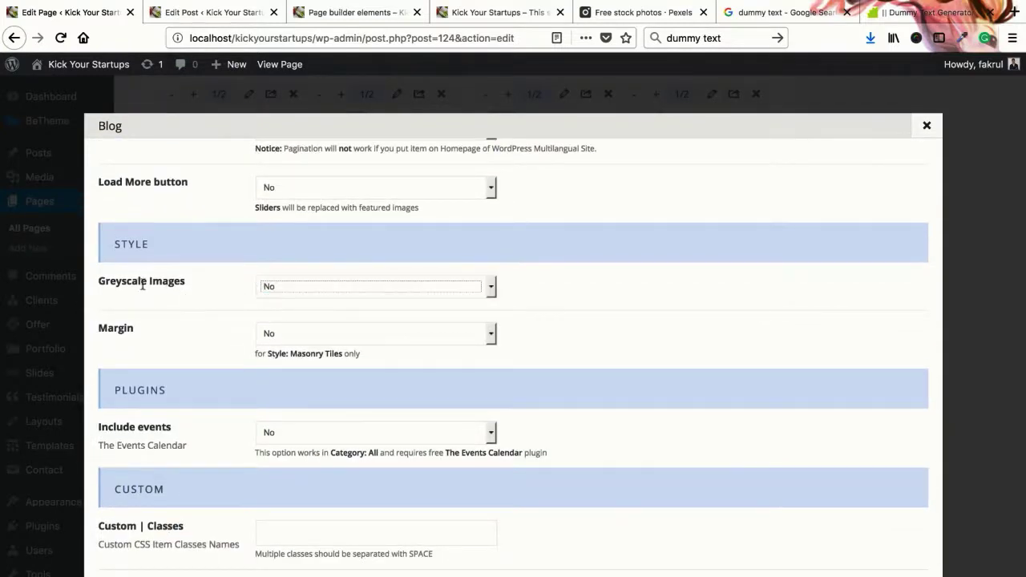
pyautogui.click(293, 337)
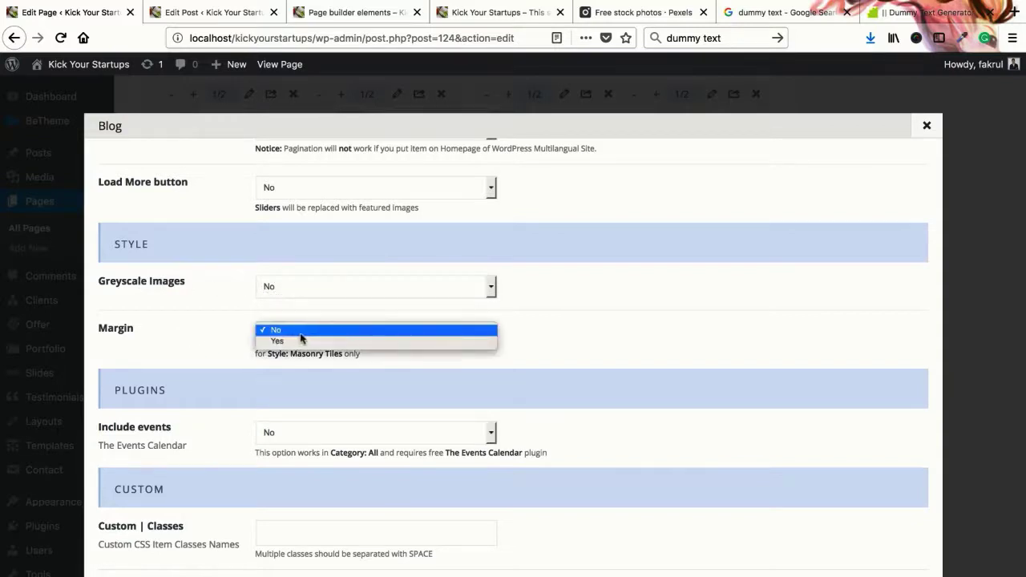
pyautogui.click(223, 338)
pyautogui.scroll(-1, 283, 367)
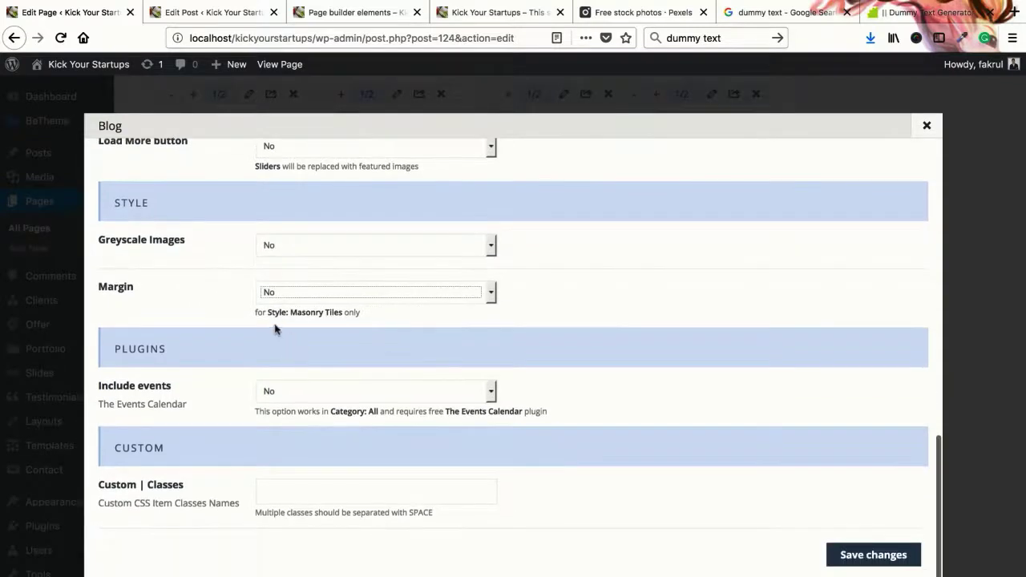
pyautogui.moveTo(291, 313); pyautogui.dragTo(359, 315)
pyautogui.click(234, 338)
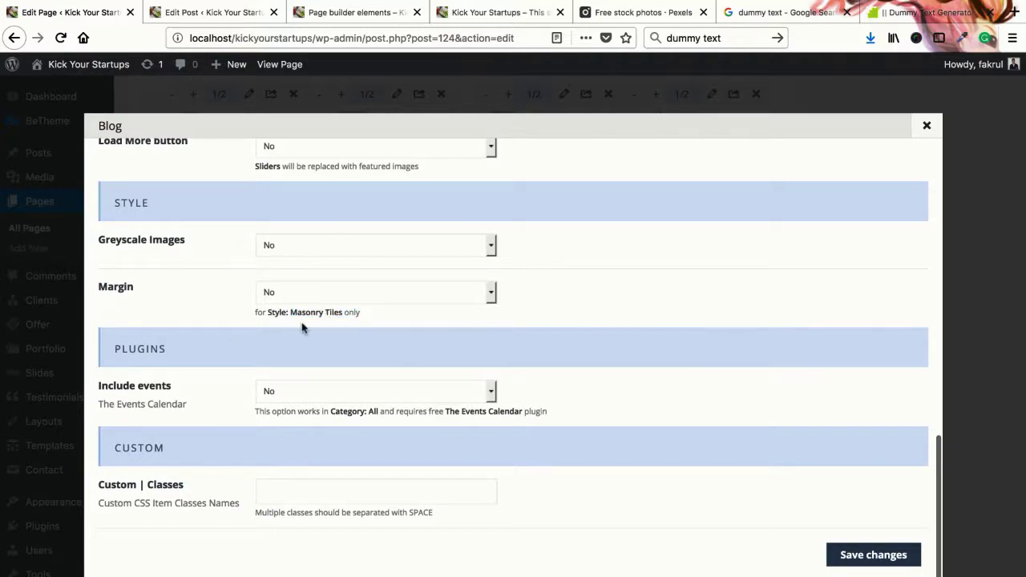
pyautogui.scroll(1, 301, 329)
pyautogui.scroll(-1, 264, 377)
# - Save the Blog item with its Style set to Masonry Blog Style and update the Page builder elements page
pyautogui.scroll(10, 246, 371)
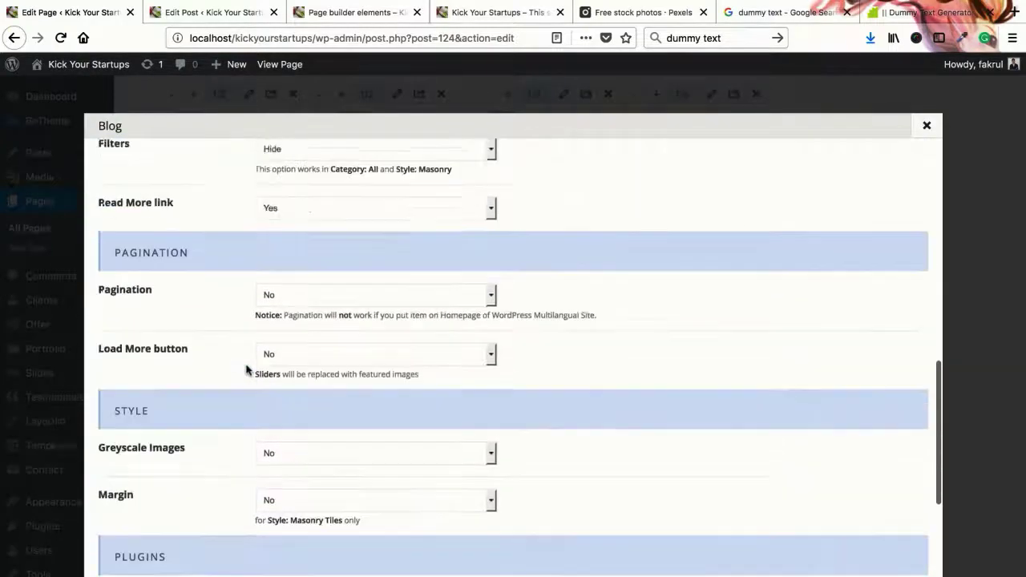
pyautogui.click(312, 214)
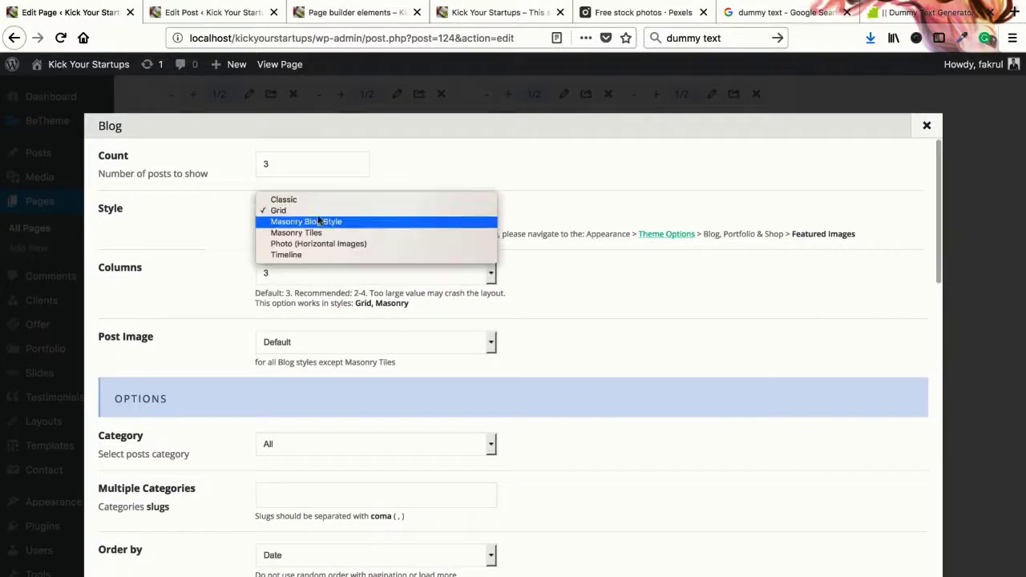
pyautogui.scroll(-15, 612, 394)
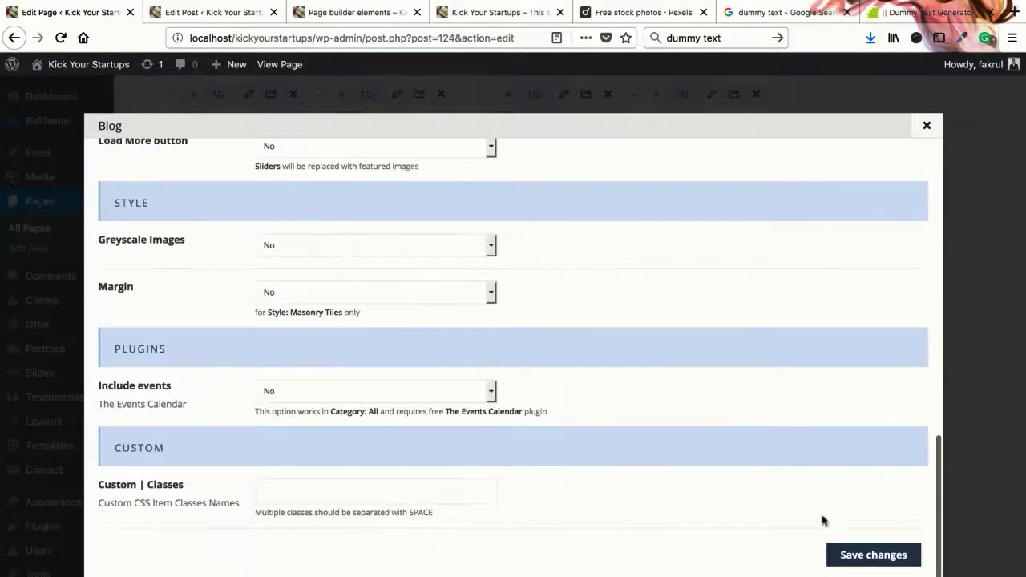
pyautogui.click(873, 555)
pyautogui.scroll(10, 882, 393)
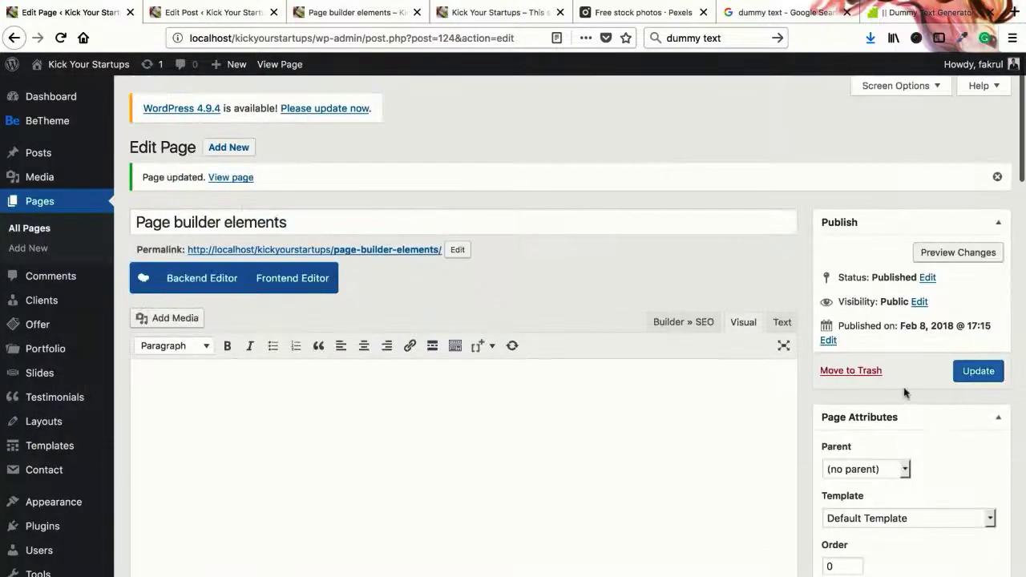
pyautogui.click(978, 375)
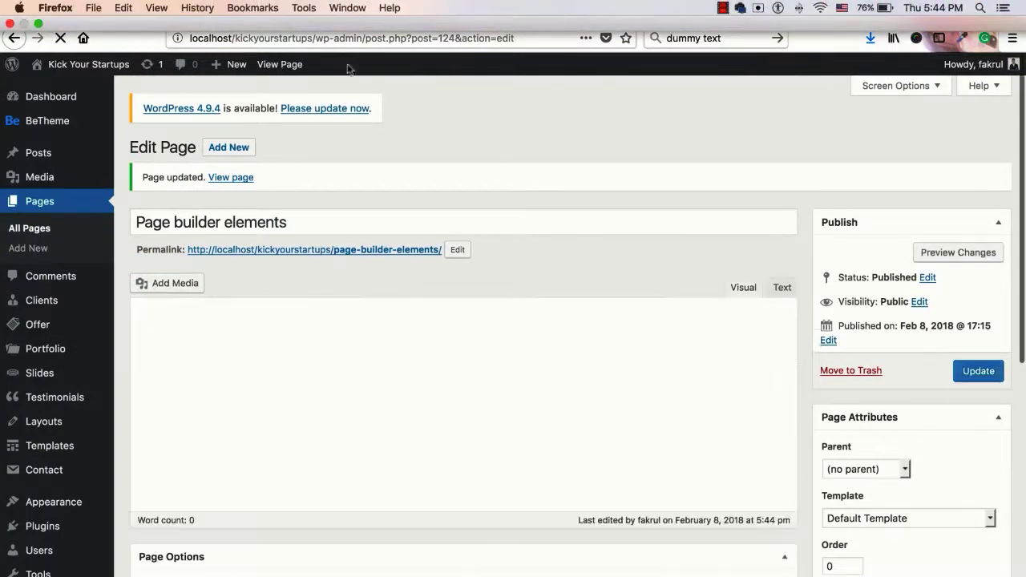
# - Reload the live Page builder elements page and check the blog posts' layout
pyautogui.click(357, 12)
pyautogui.rightClick(359, 15)
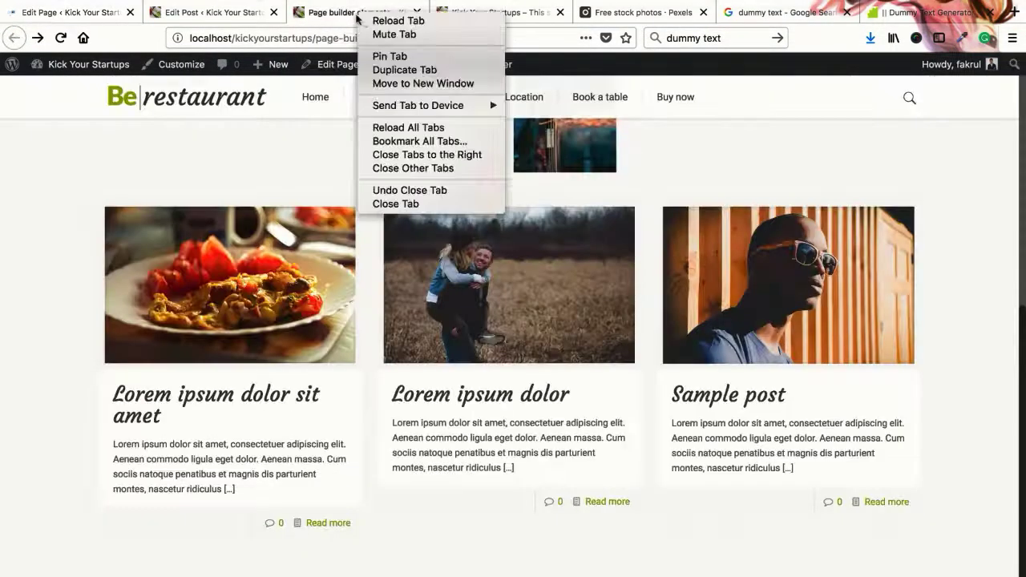
pyautogui.click(393, 21)
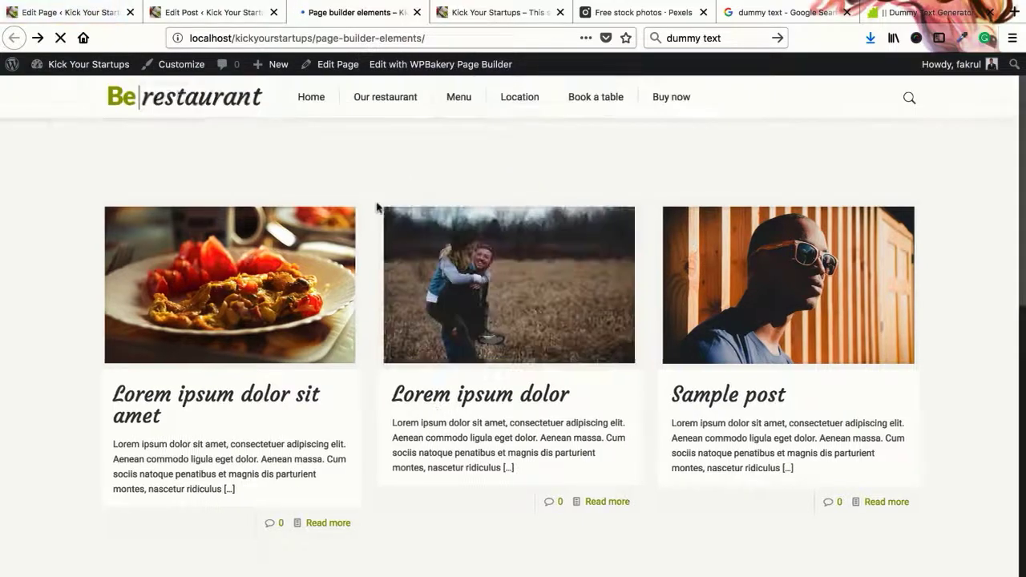
pyautogui.scroll(-5, 481, 305)
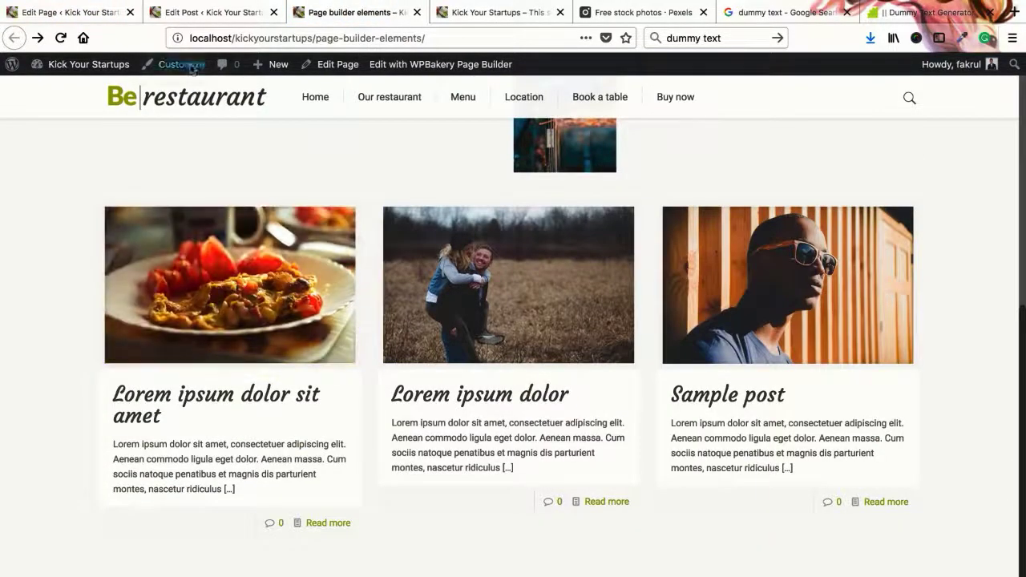
# - Save the Blog item with its Style set to Masonry Tiles and update the Page builder elements page
pyautogui.click(100, 14)
pyautogui.scroll(-15, 483, 360)
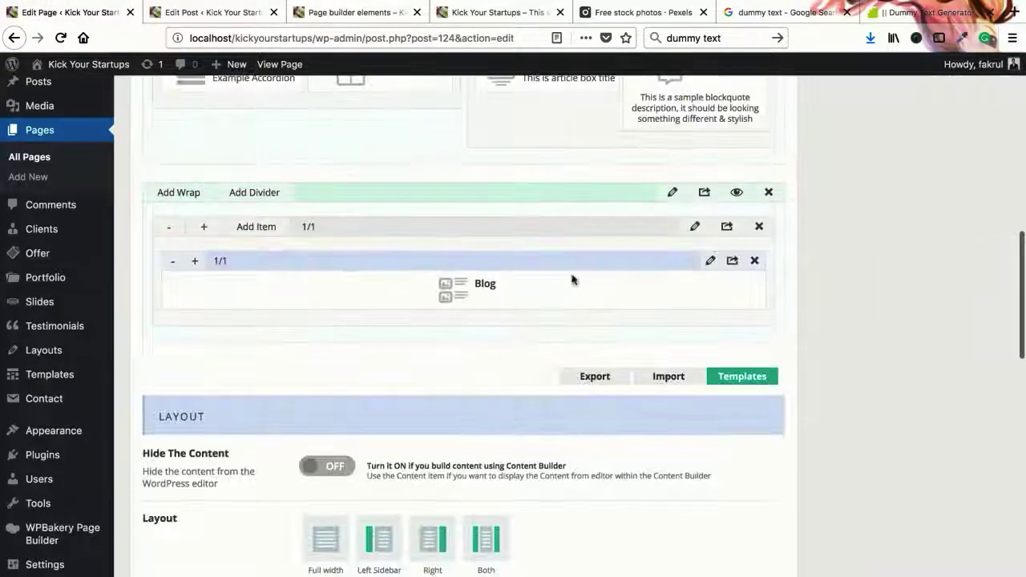
pyautogui.click(711, 264)
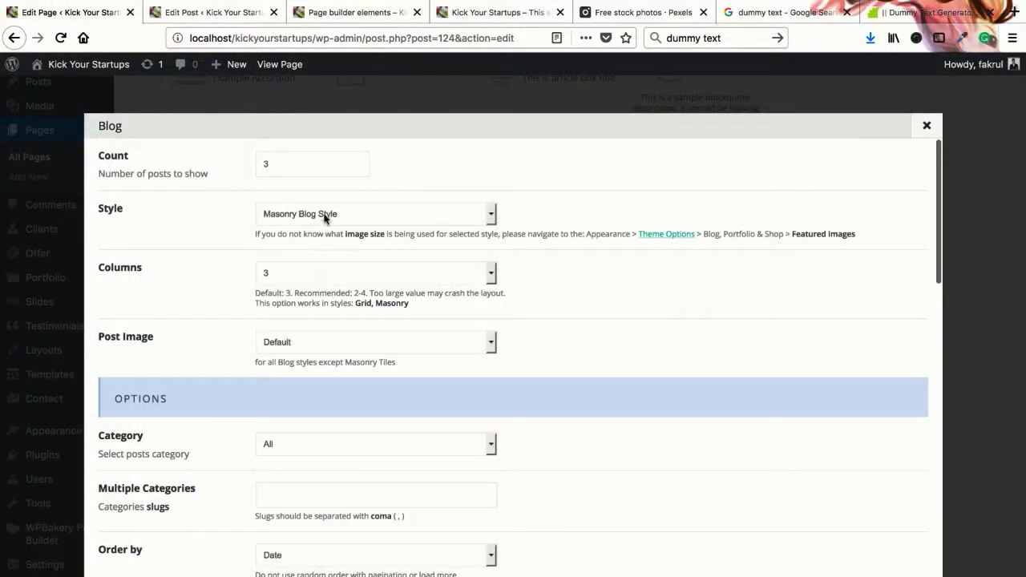
pyautogui.click(326, 213)
pyautogui.click(337, 225)
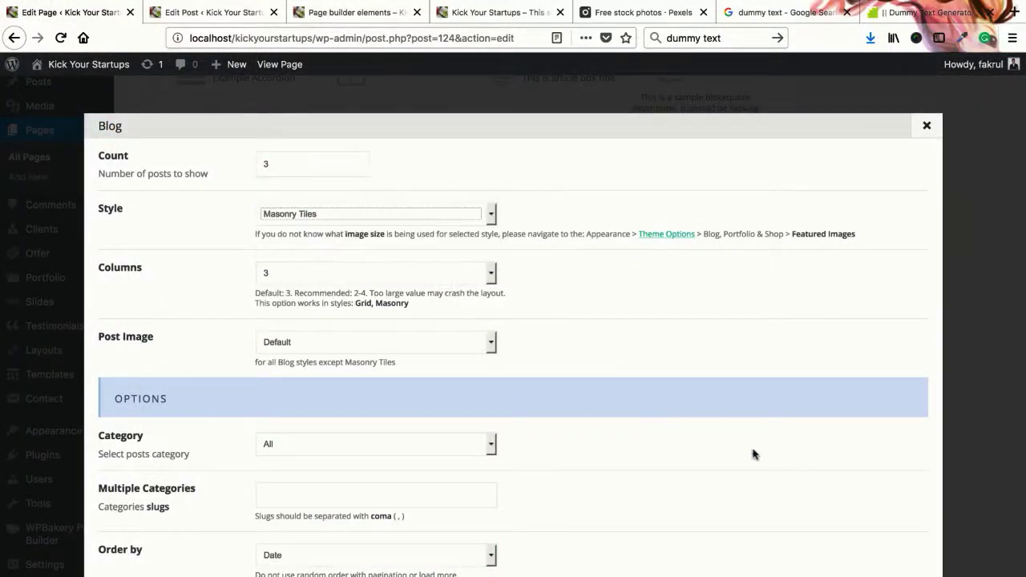
pyautogui.scroll(-10, 755, 455)
pyautogui.click(898, 561)
pyautogui.scroll(15, 911, 467)
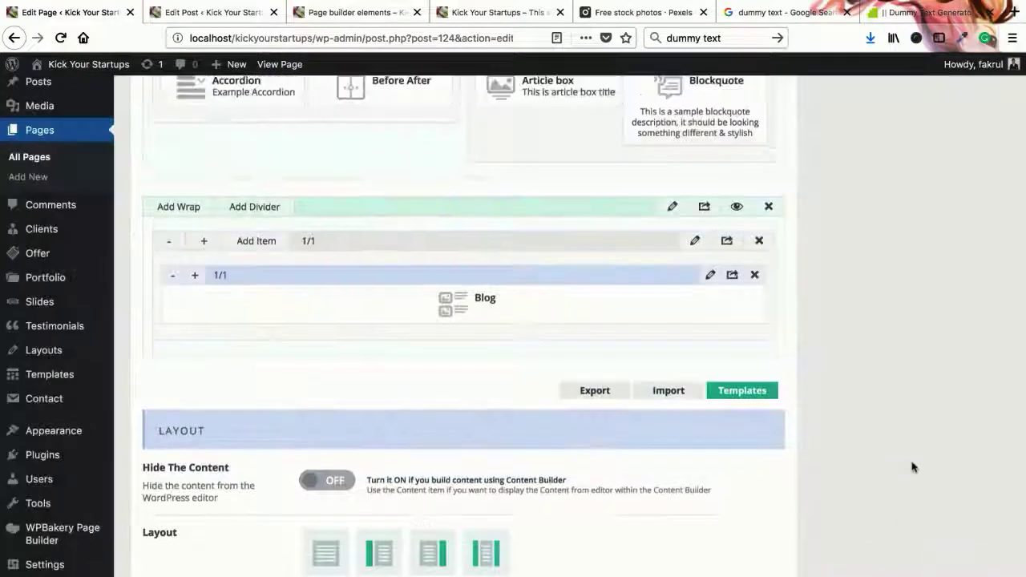
pyautogui.click(970, 373)
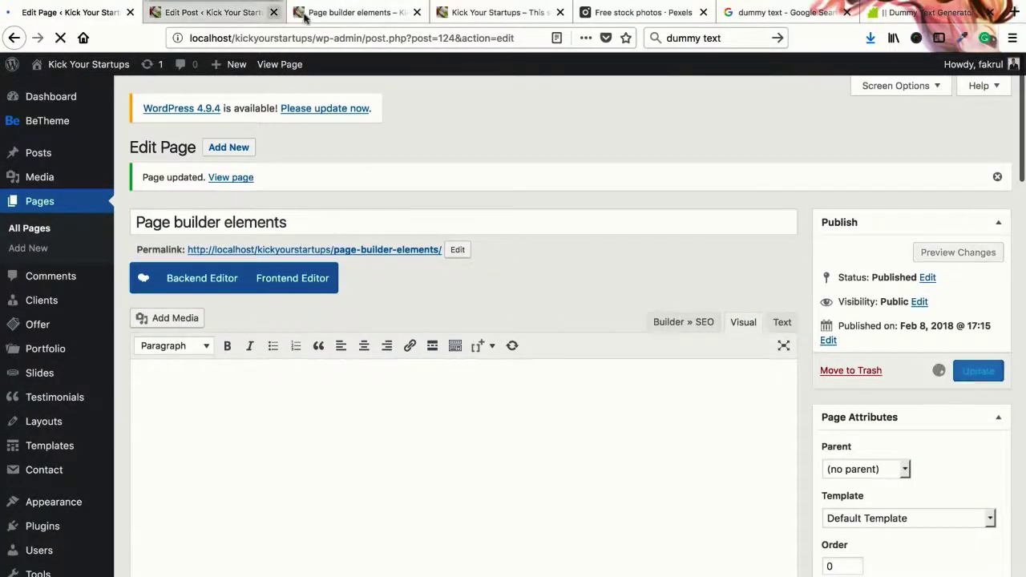
# - Reload the live Page builder elements page and check how the blog posts look as masonry tiles
pyautogui.click(337, 12)
pyautogui.rightClick(337, 15)
pyautogui.click(377, 19)
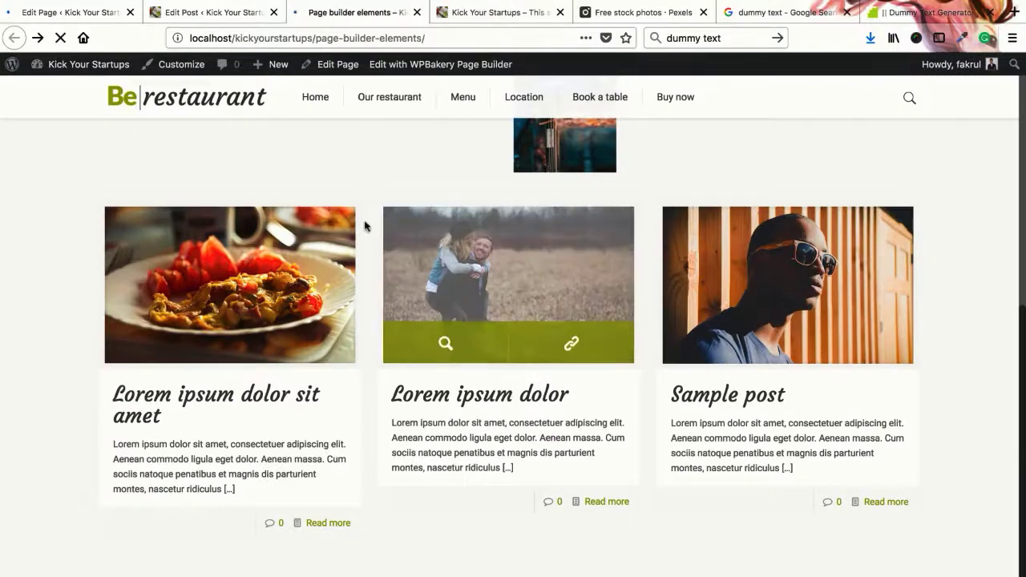
pyautogui.scroll(-3, 365, 236)
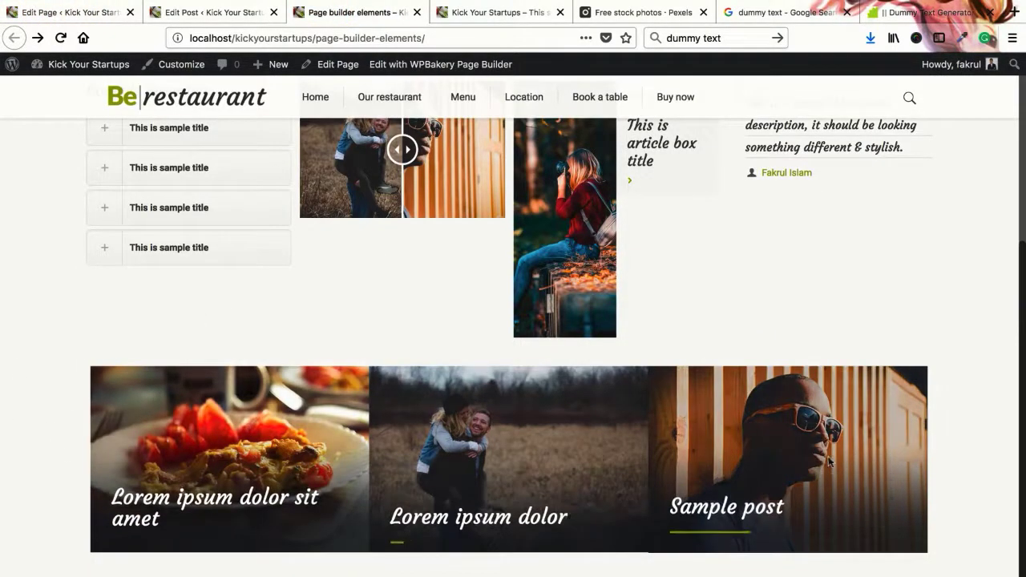
# - Review the Blog item's settings again and compare them with the tiles on the live page
pyautogui.click(95, 22)
pyautogui.scroll(-10, 428, 383)
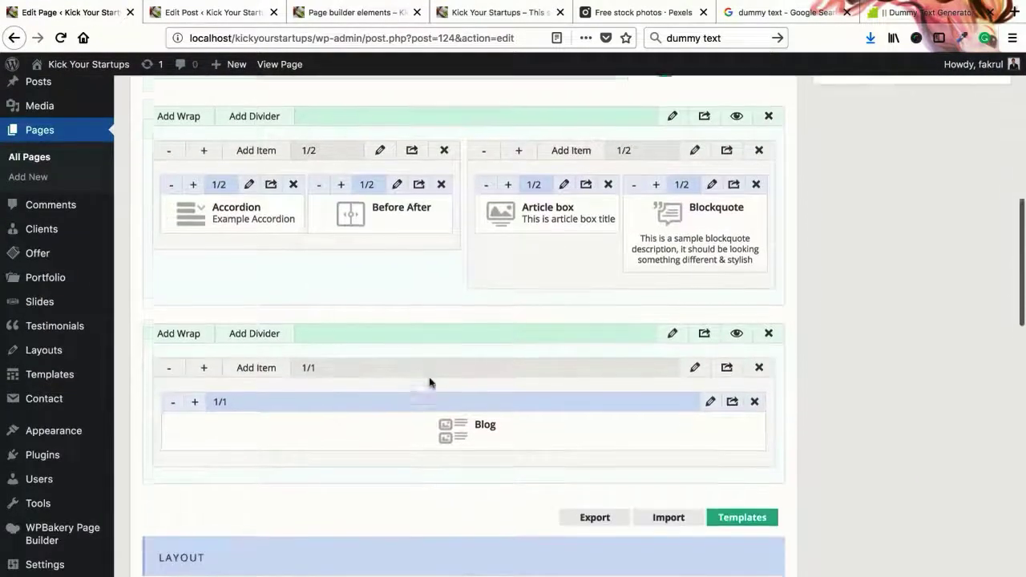
pyautogui.click(710, 394)
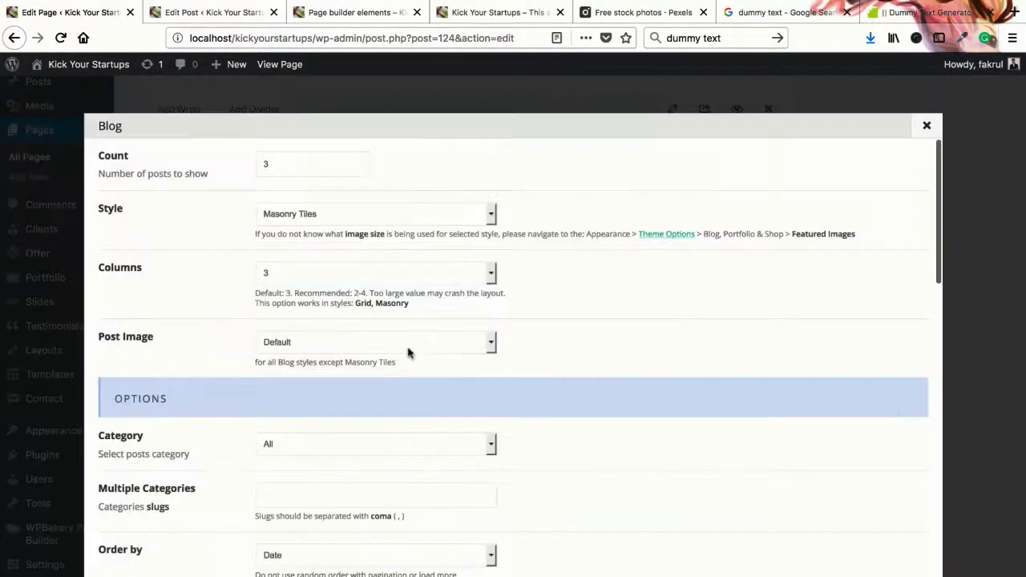
pyautogui.scroll(-5, 408, 348)
pyautogui.scroll(5, 407, 348)
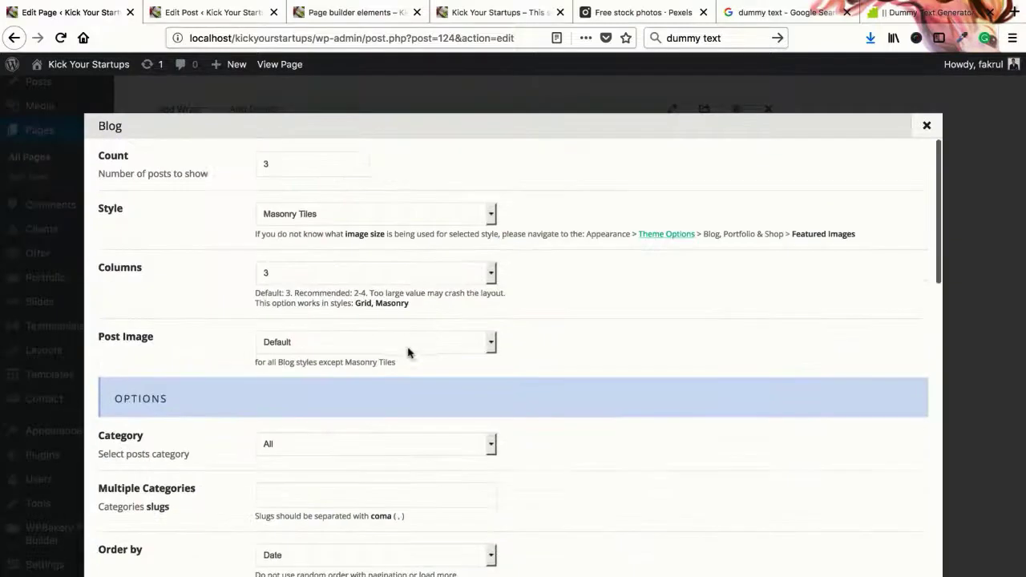
pyautogui.click(314, 14)
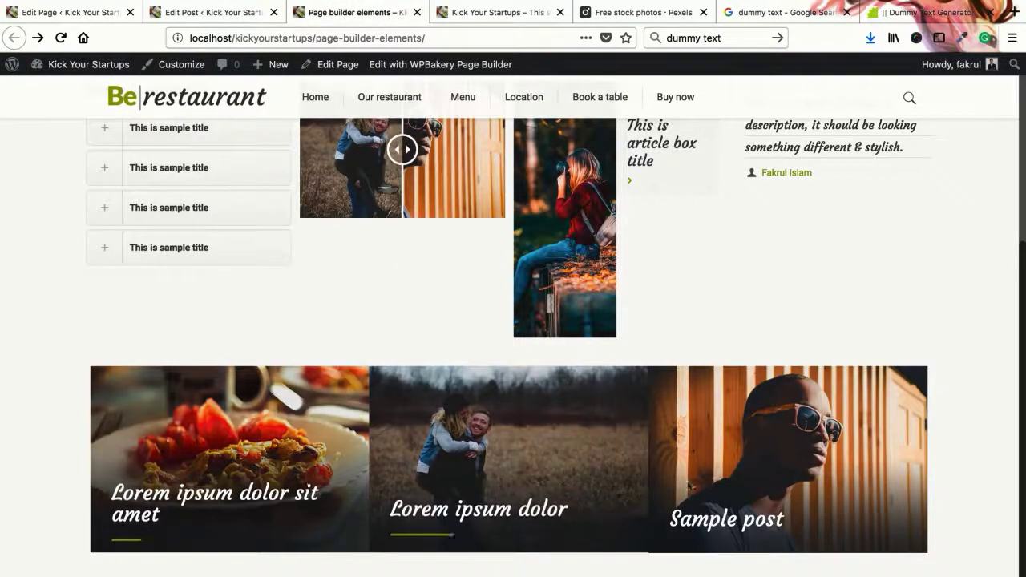
pyautogui.scroll(4, 355, 146)
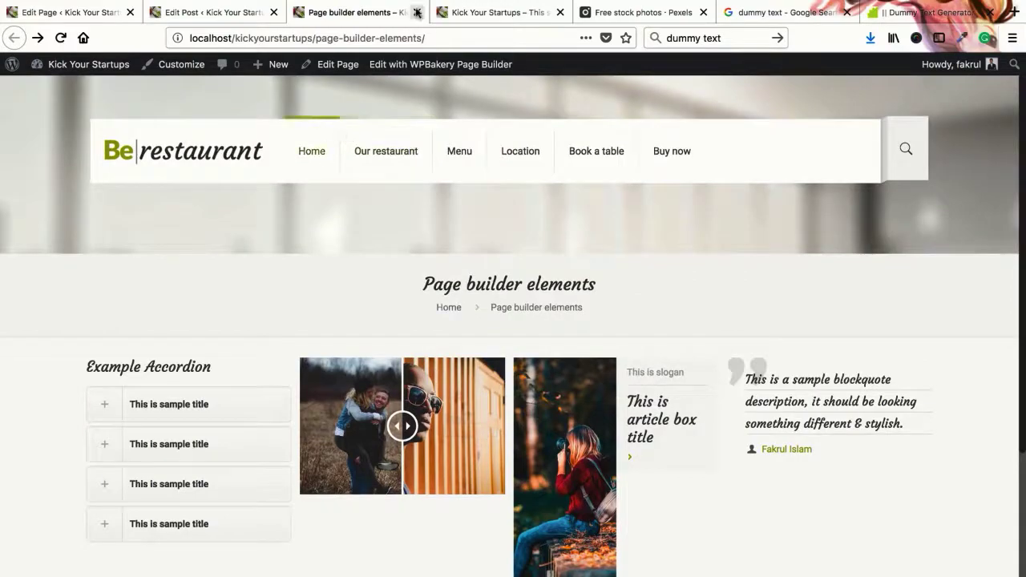
# - Look through the site's home page, and return to the page editor to close the Blog item's settings
pyautogui.click(472, 10)
pyautogui.scroll(10, 478, 317)
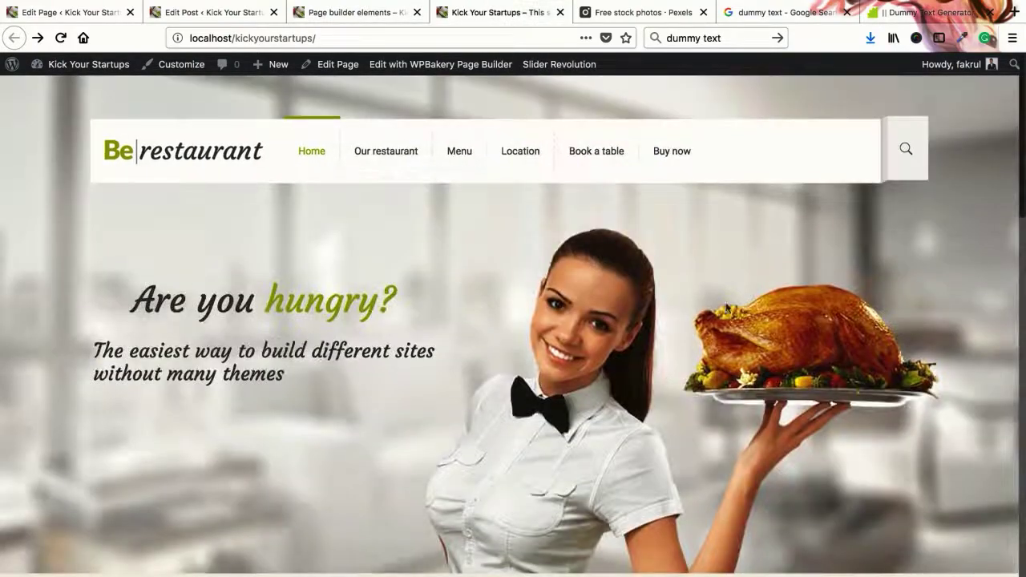
pyautogui.scroll(-10, 491, 349)
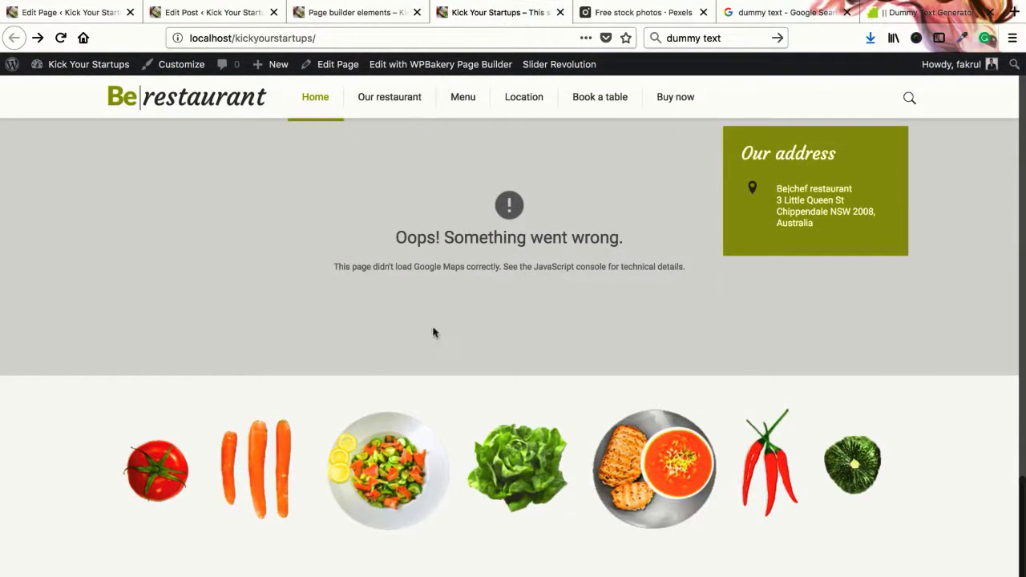
pyautogui.scroll(10, 515, 327)
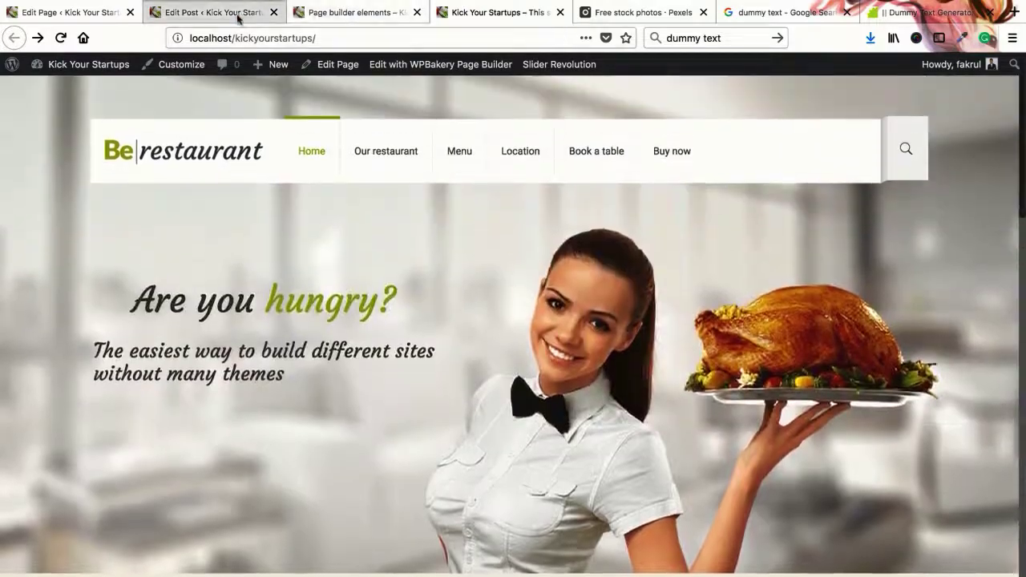
pyautogui.click(239, 16)
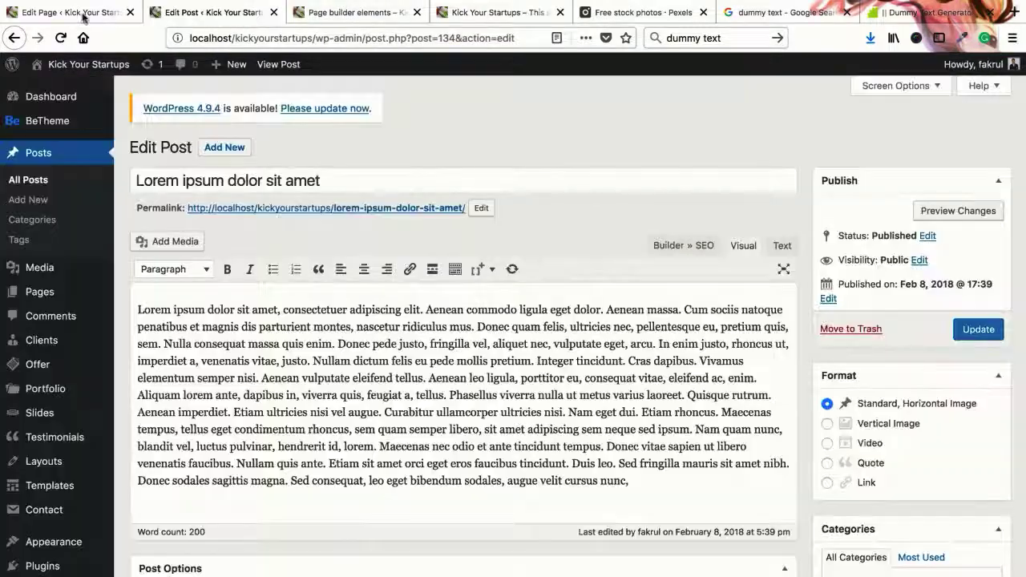
pyautogui.click(68, 12)
pyautogui.click(927, 126)
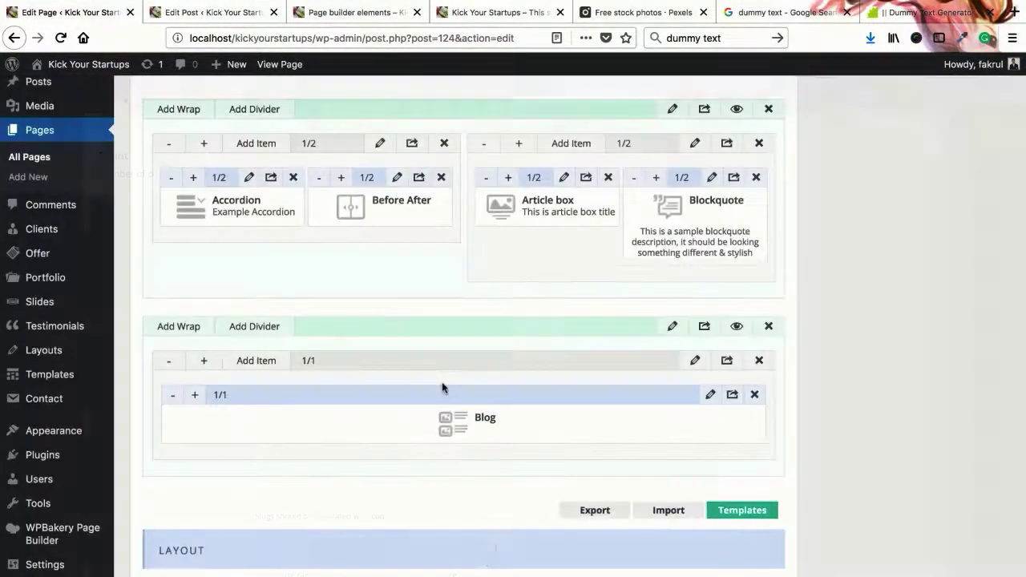
# - Resize the wrap that holds the Blog item to 1/2 width
pyautogui.scroll(-1, 441, 389)
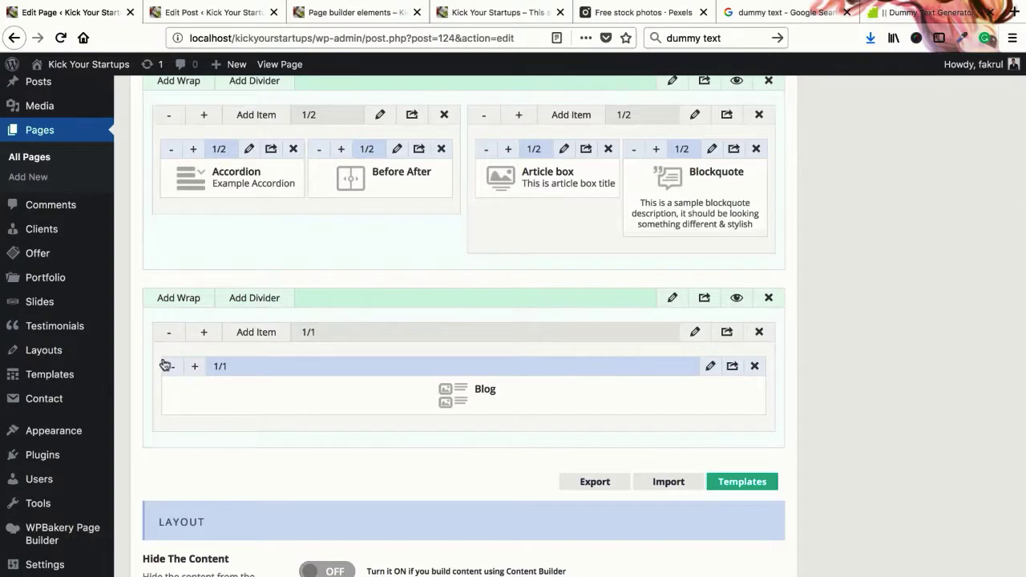
pyautogui.click(170, 335)
pyautogui.click(172, 338)
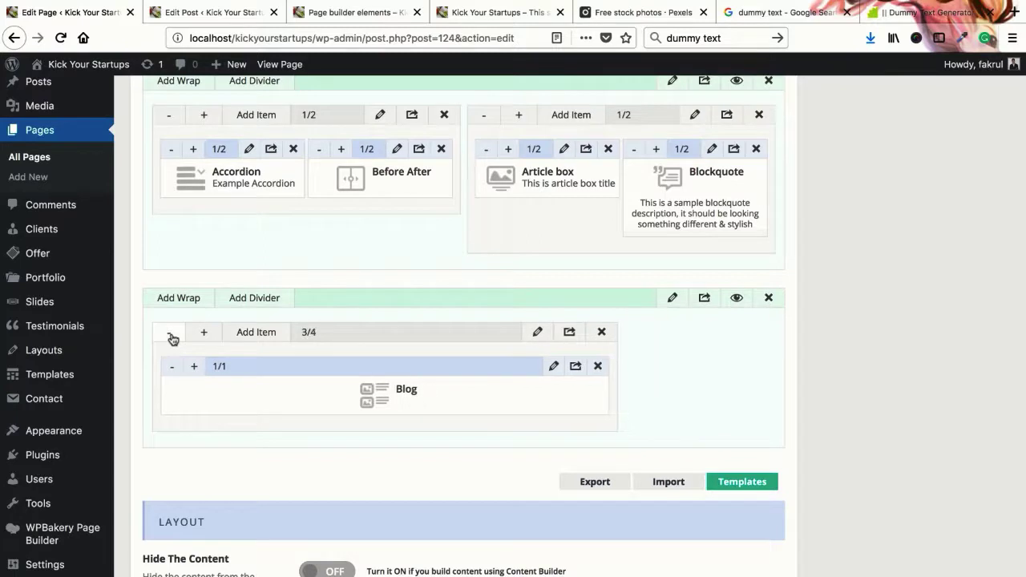
pyautogui.click(171, 337)
pyautogui.click(172, 337)
pyautogui.click(171, 338)
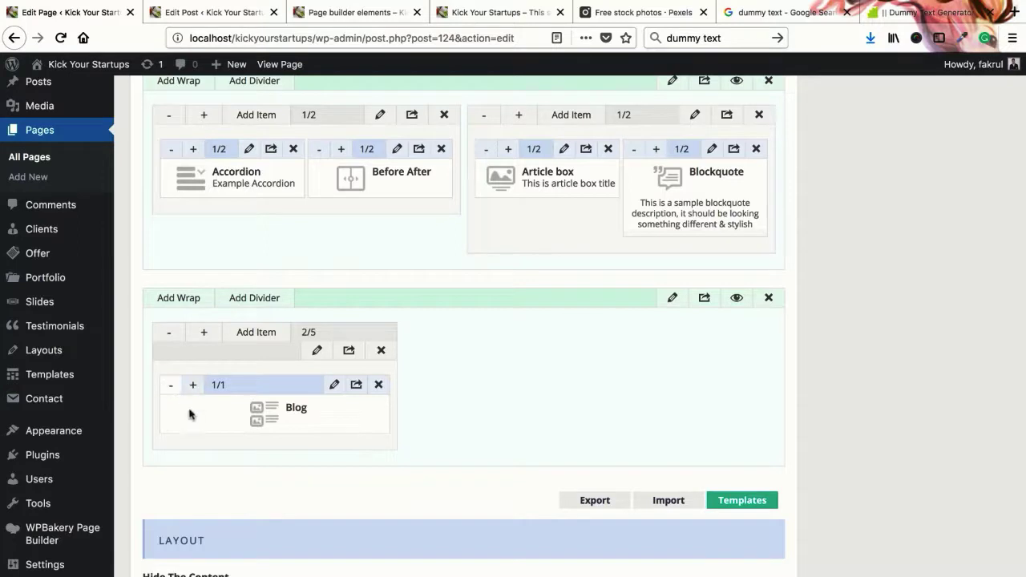
pyautogui.click(201, 335)
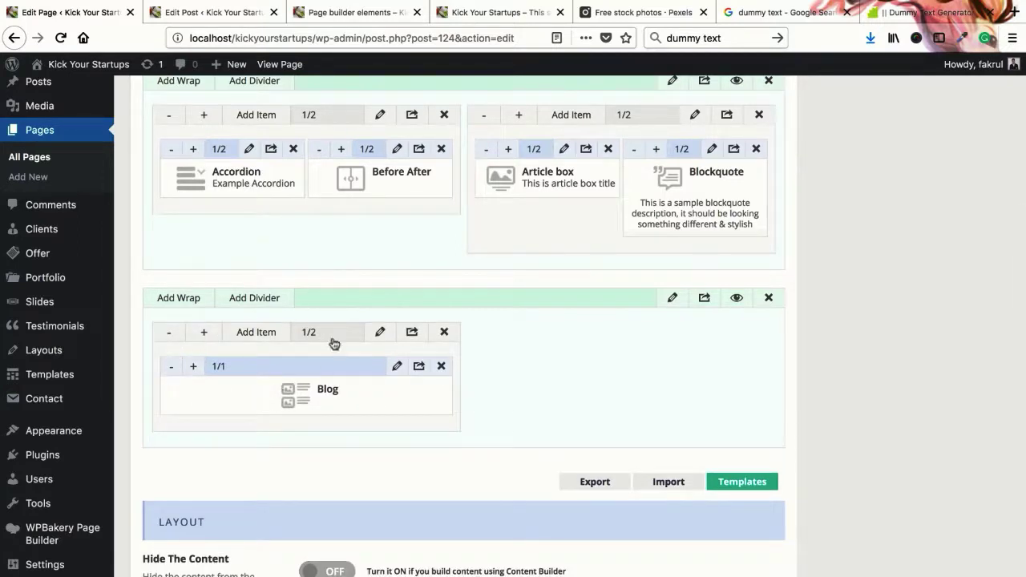
# - Add a second wrap to the Blog section and narrow it to 1/2 width
pyautogui.click(174, 299)
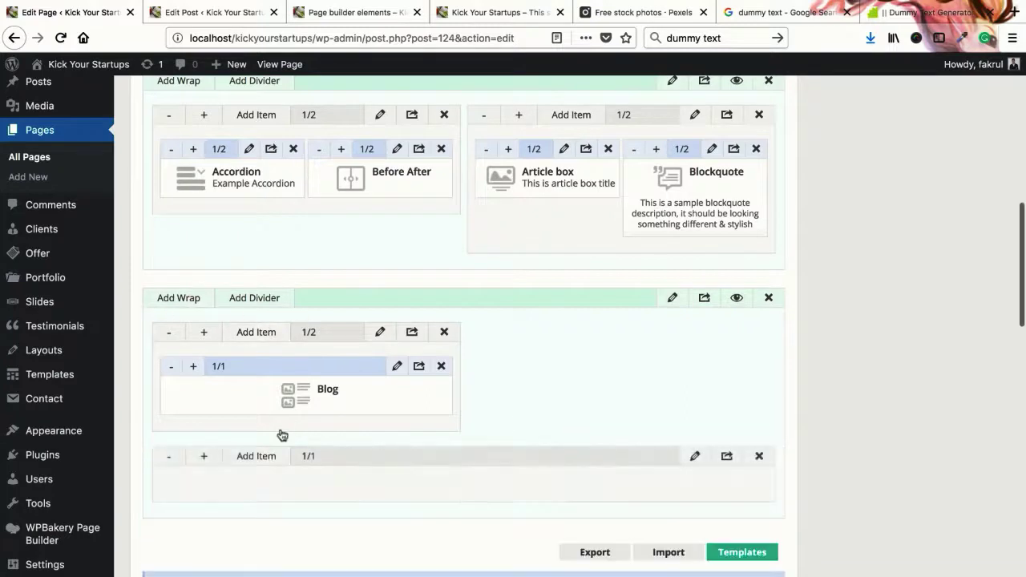
pyautogui.click(177, 457)
pyautogui.click(176, 458)
pyautogui.click(176, 457)
pyautogui.click(177, 457)
pyautogui.click(176, 458)
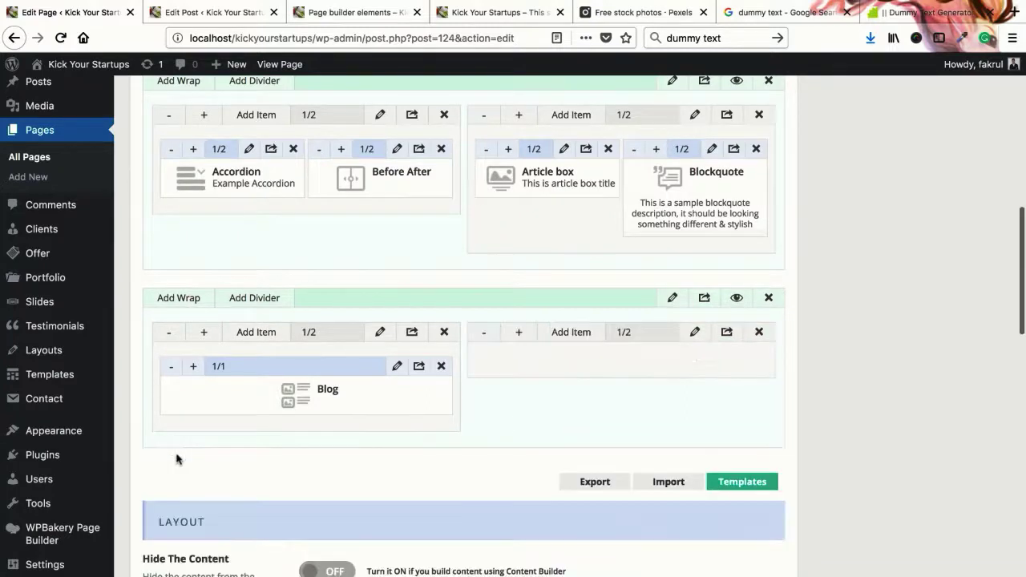
# - Add a Blog News item to the empty 1/2 wrap, checking the live blog tiles while choosing
pyautogui.click(569, 332)
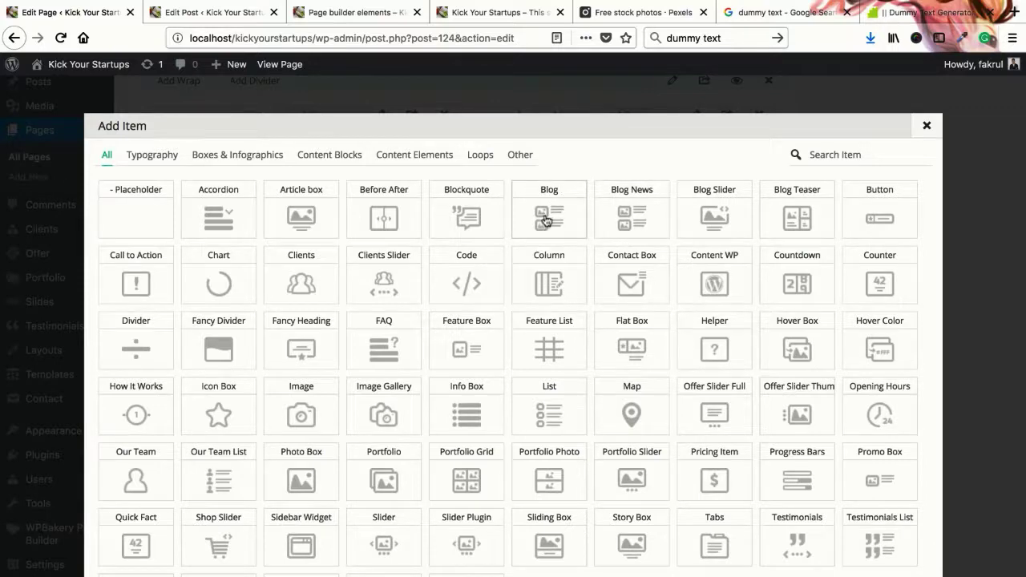
pyautogui.click(355, 13)
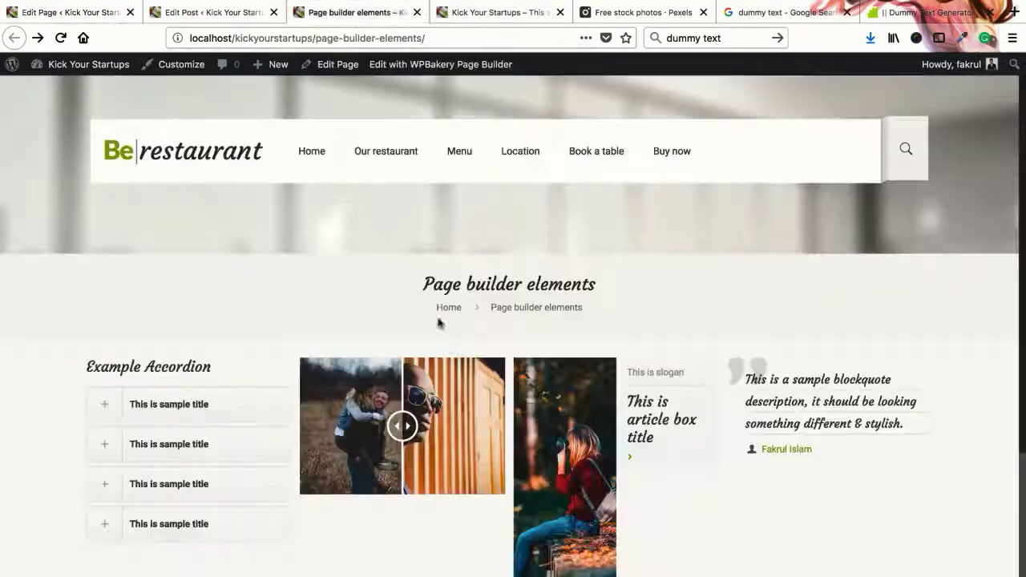
pyautogui.scroll(-5, 448, 337)
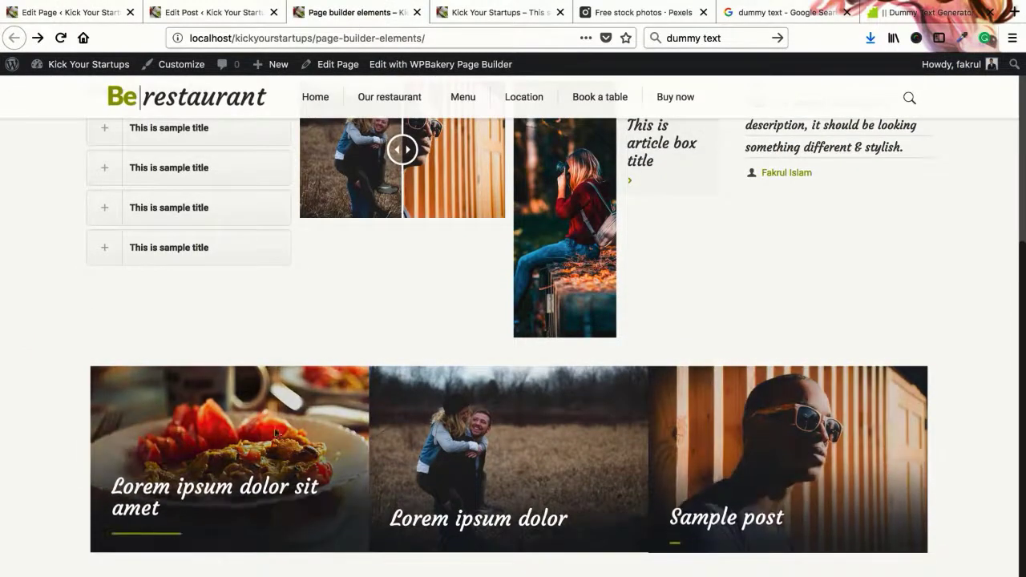
pyautogui.click(72, 13)
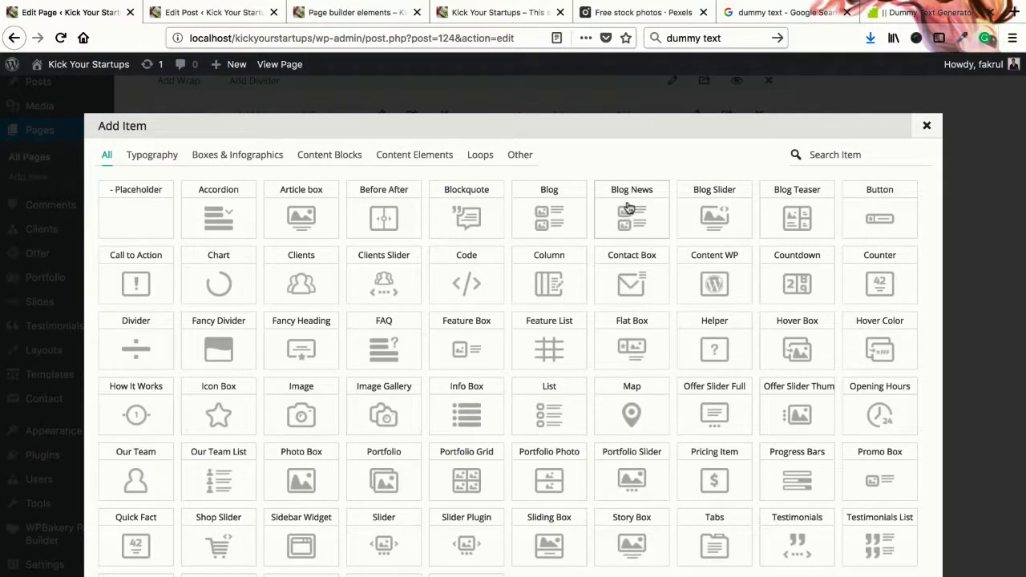
pyautogui.click(628, 228)
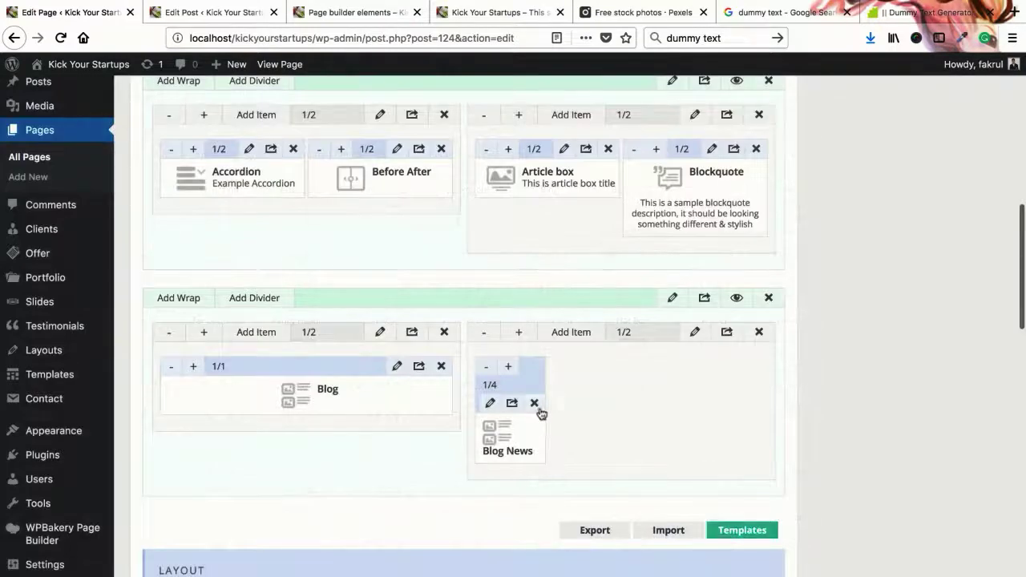
# - Widen the Blog News item to 1/1 so it fills its wrap
pyautogui.click(508, 367)
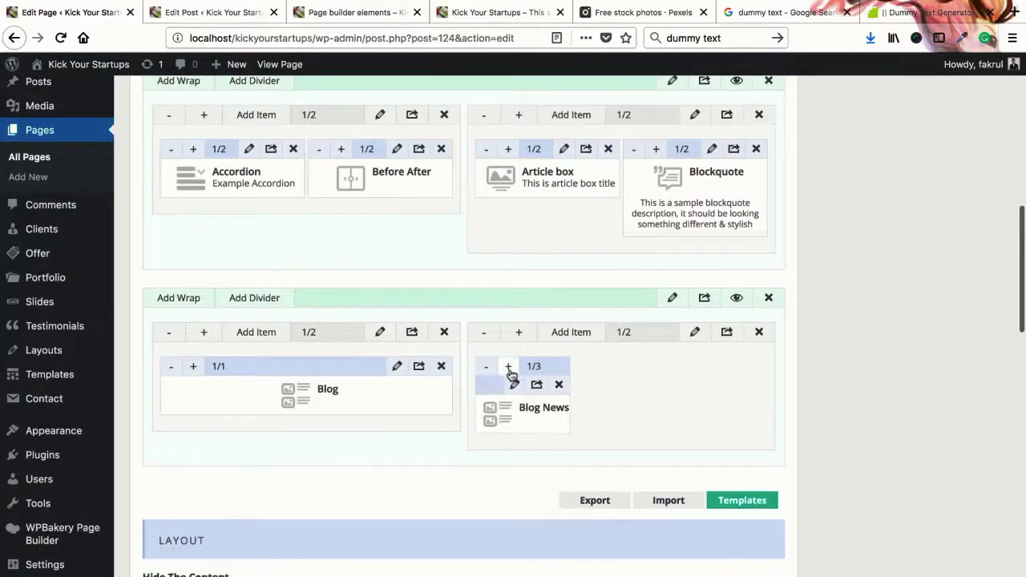
pyautogui.click(508, 367)
pyautogui.click(508, 367)
pyautogui.click(508, 367)
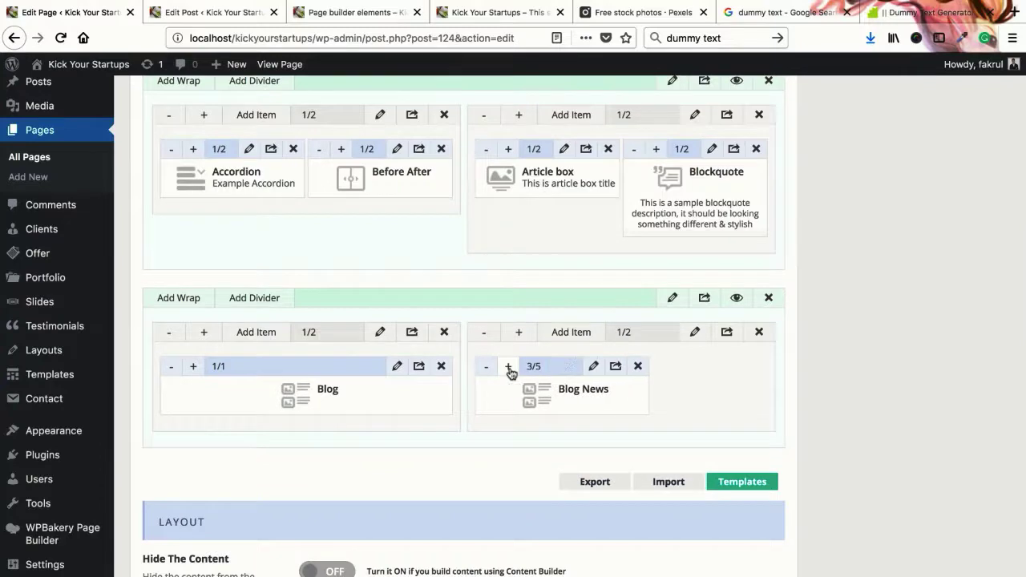
pyautogui.click(508, 367)
pyautogui.click(509, 367)
pyautogui.click(508, 367)
pyautogui.click(508, 367)
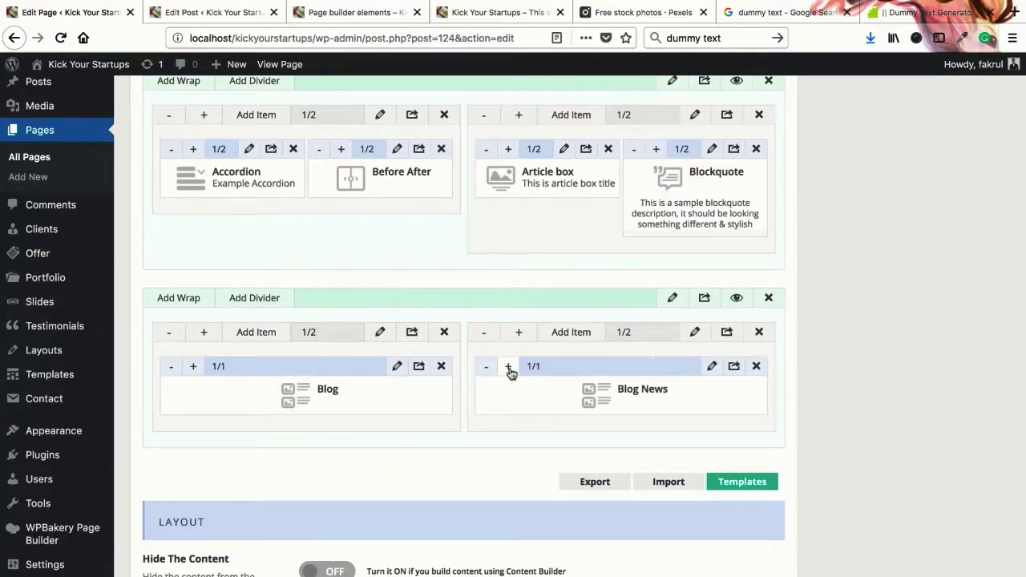
# - Set the Blog News item's Style to Featured 1st and its Title to "Blog News"
pyautogui.click(712, 366)
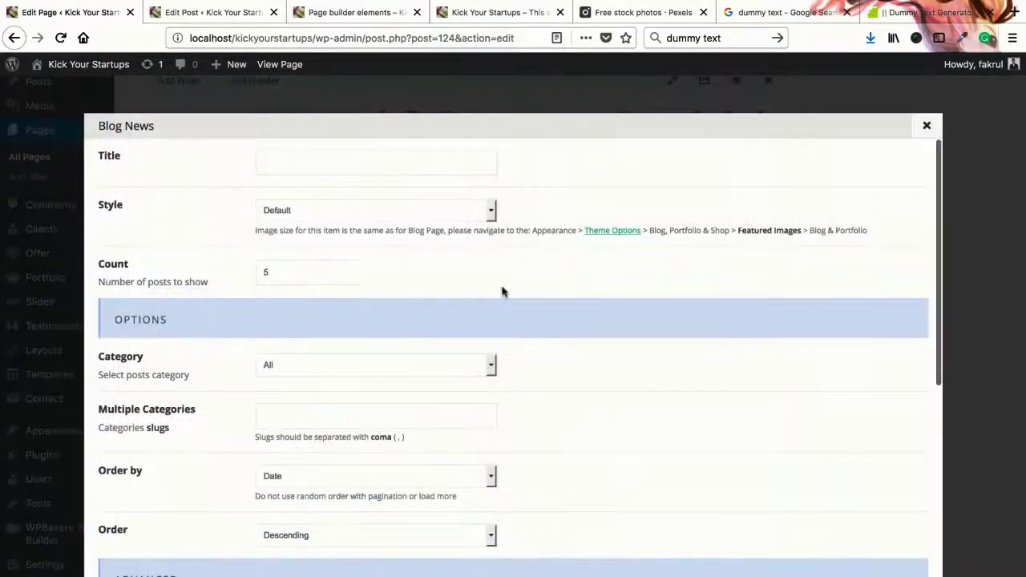
pyautogui.click(320, 211)
pyautogui.click(336, 219)
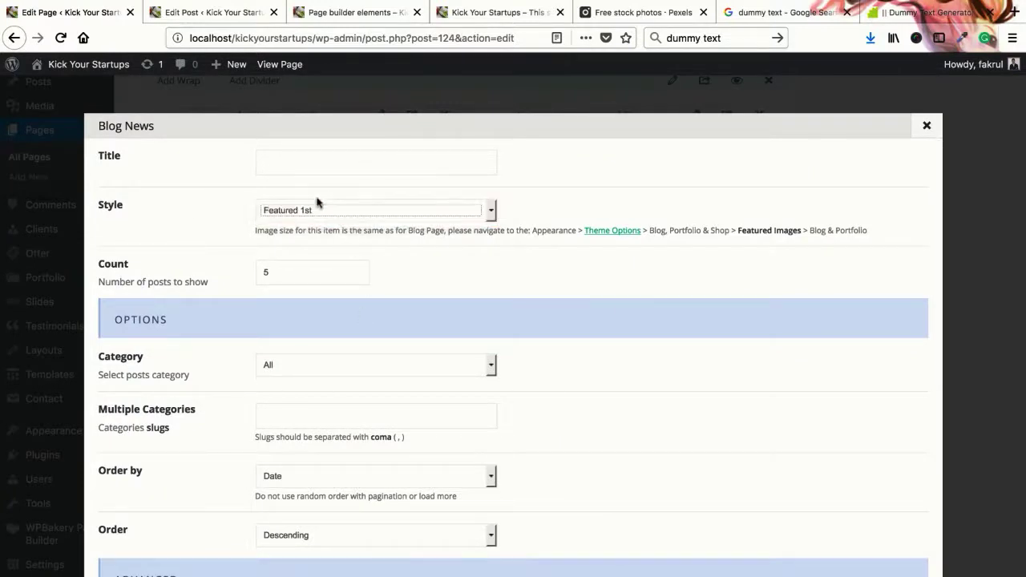
pyautogui.click(319, 168)
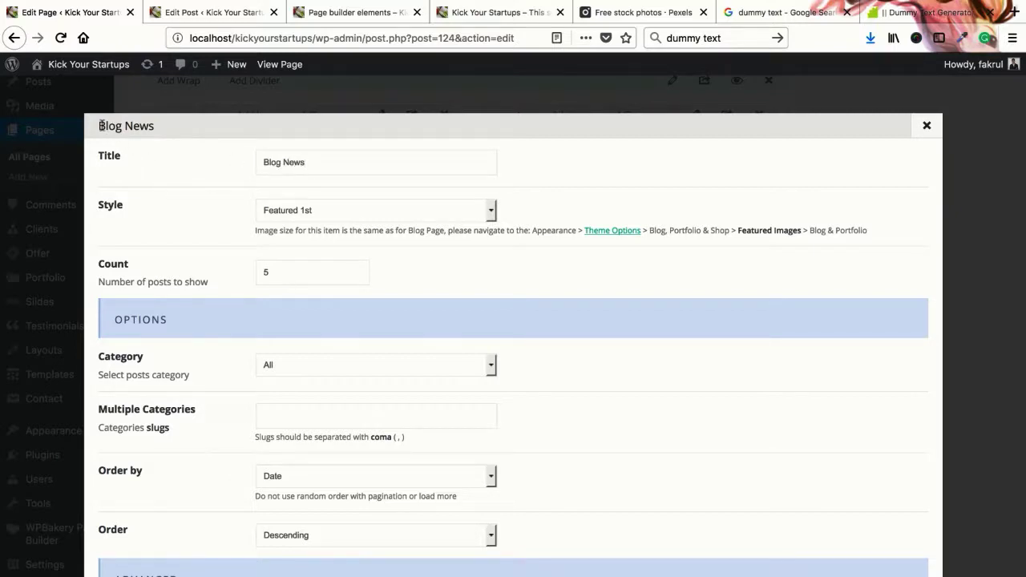
pyautogui.moveTo(101, 126); pyautogui.dragTo(137, 125)
pyautogui.click(287, 165)
pyautogui.scroll(-1, 297, 263)
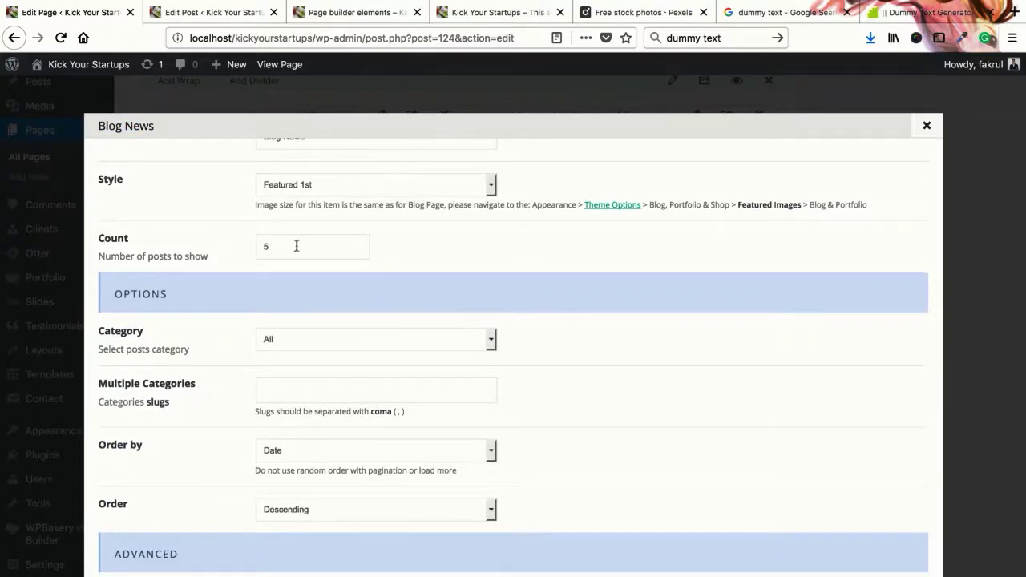
# - Set the Blog News item's post Count to 3 and view its available Category choices
pyautogui.scroll(-3, 265, 298)
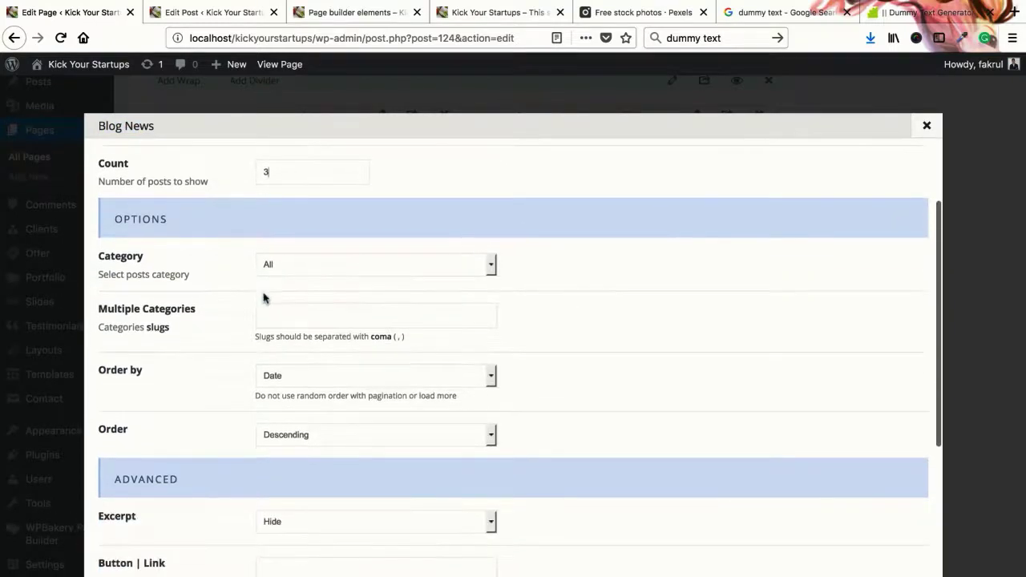
pyautogui.click(290, 268)
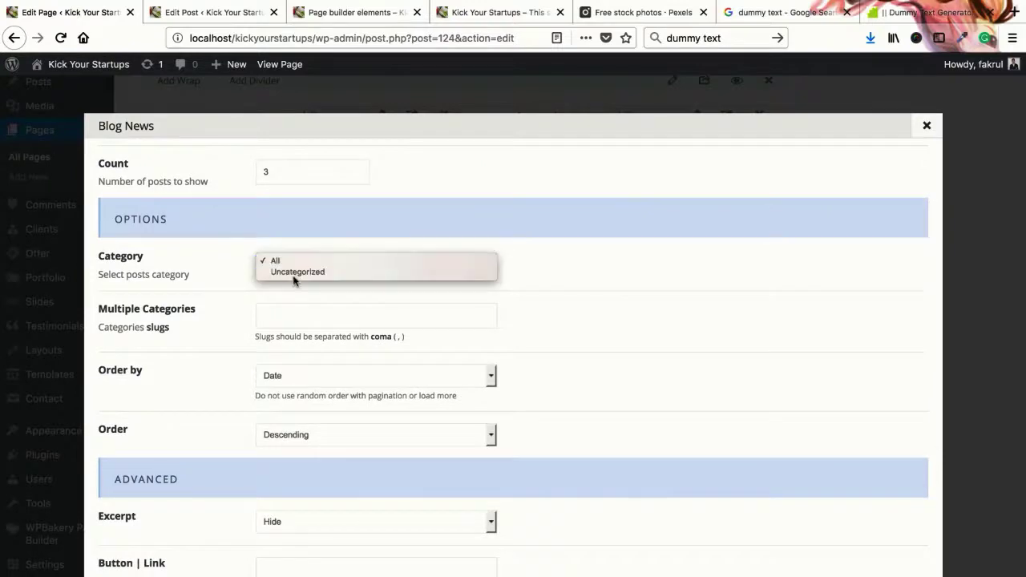
pyautogui.click(226, 254)
# - Replace the "Lorem ipsum dolor sit amet" post's Uncategorized category with a new category named "News" and update the post
pyautogui.click(223, 13)
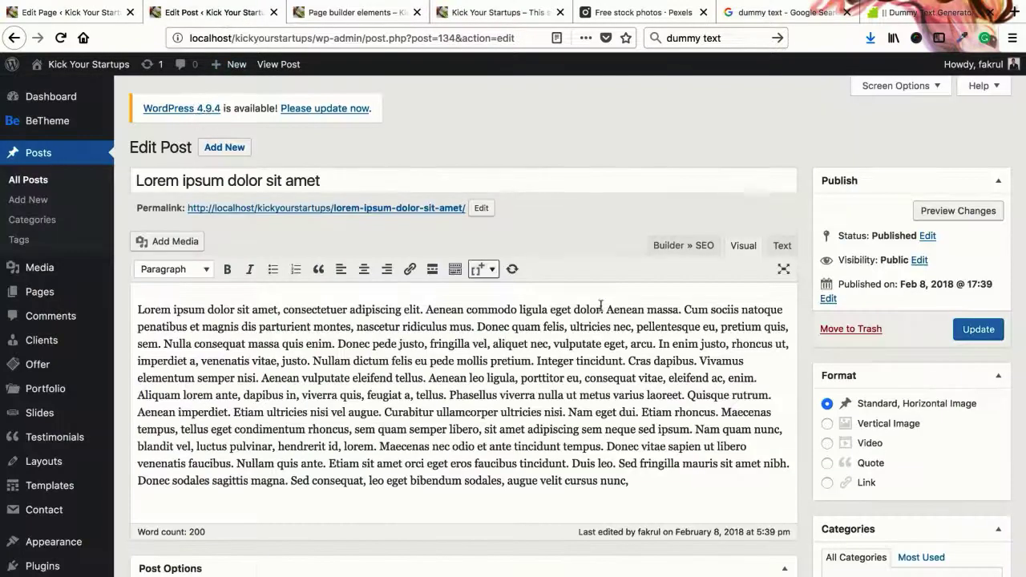
pyautogui.scroll(-2, 806, 395)
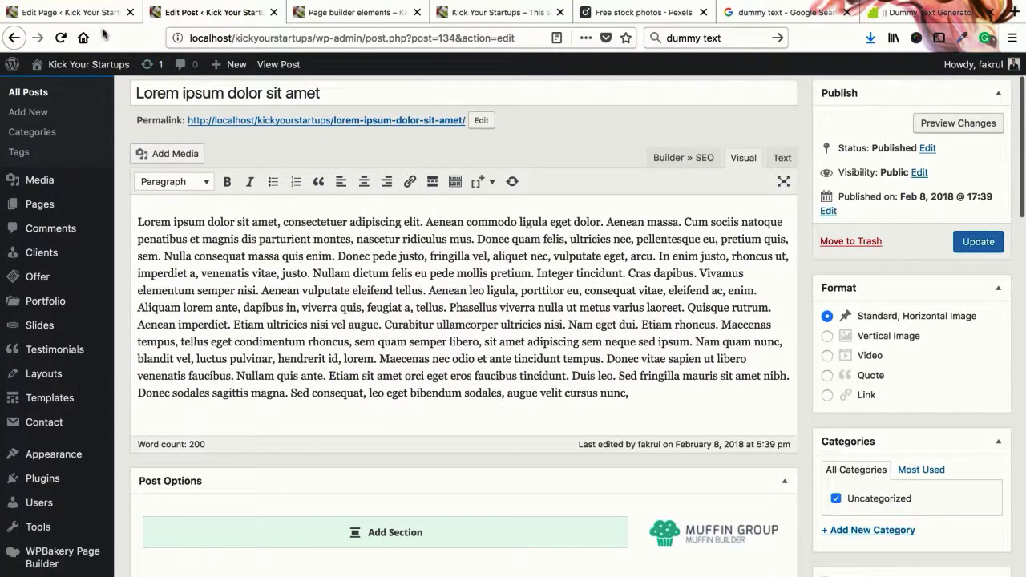
pyautogui.click(65, 12)
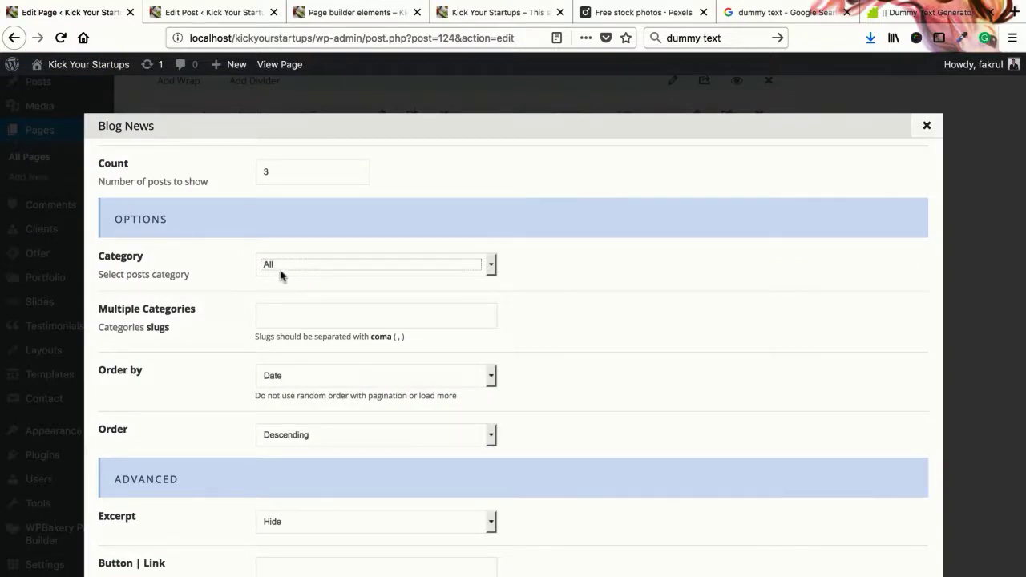
pyautogui.click(208, 12)
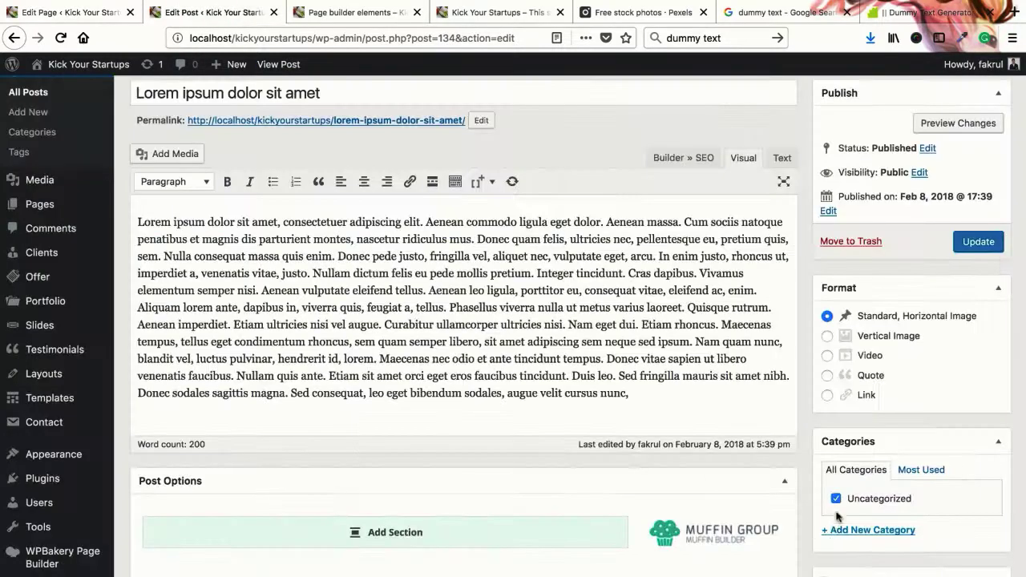
pyautogui.click(836, 499)
pyautogui.click(850, 531)
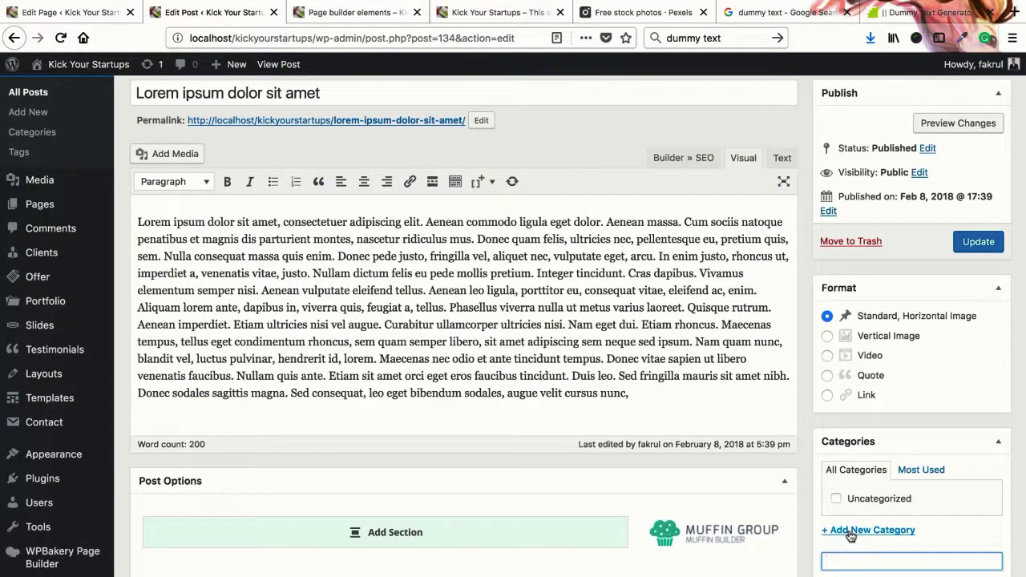
pyautogui.write('News')
pyautogui.press('Return')
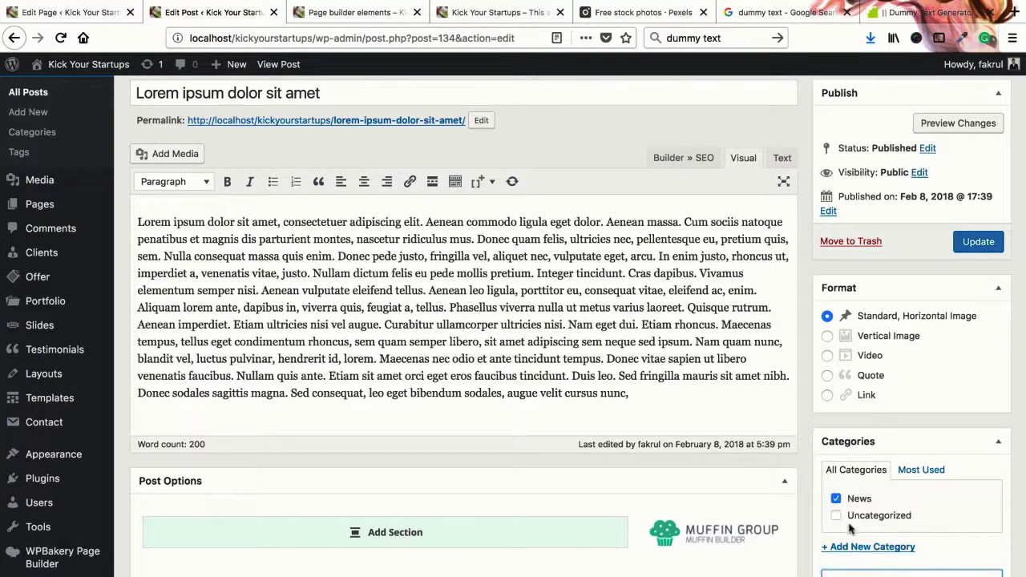
pyautogui.click(979, 243)
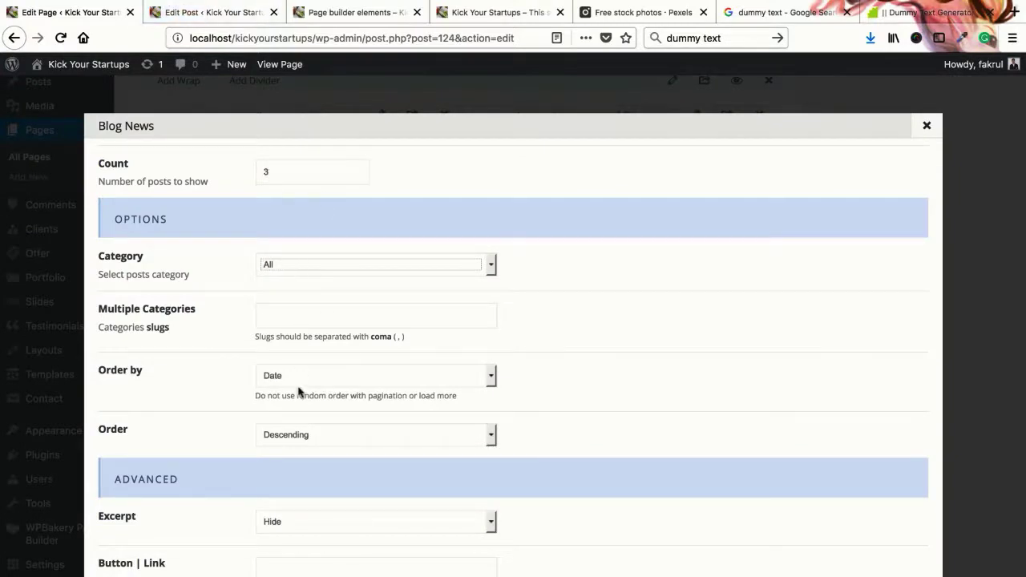
# - Review the Blog News item's Multiple Categories setting and look up the slug of the News category in the category's details
pyautogui.scroll(-2, 758, 487)
pyautogui.scroll(3, 561, 409)
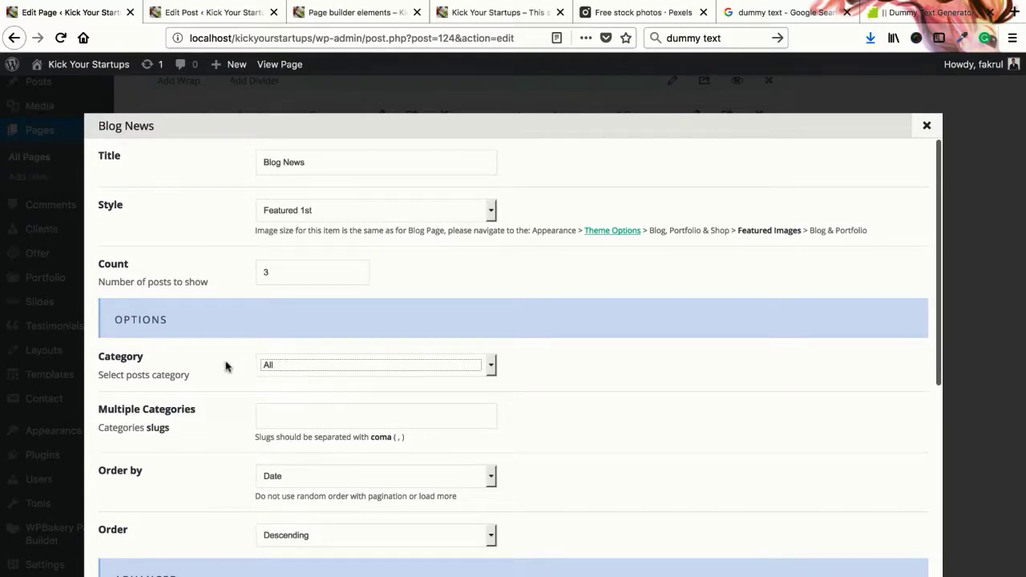
pyautogui.scroll(-3, 220, 364)
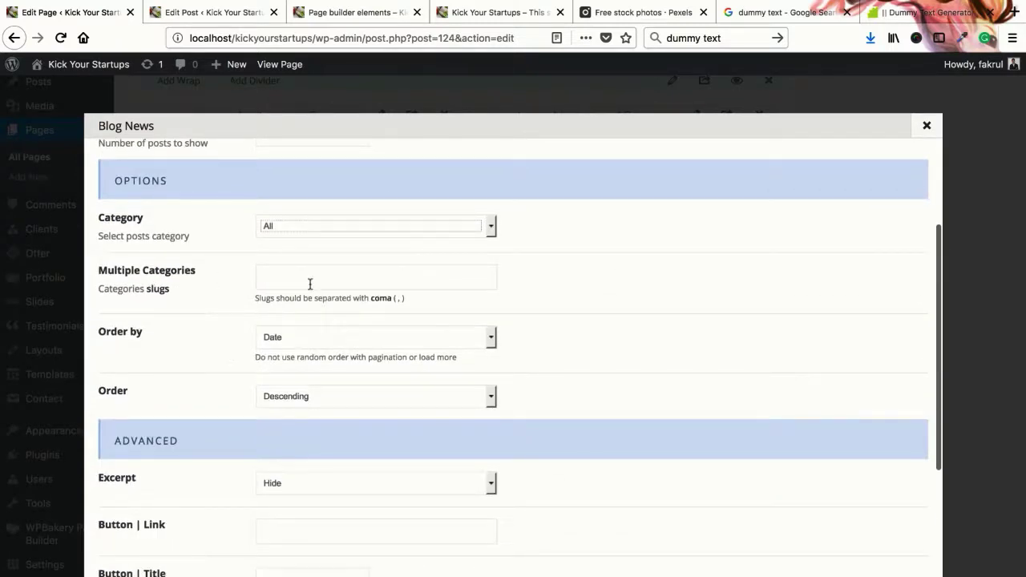
pyautogui.click(309, 284)
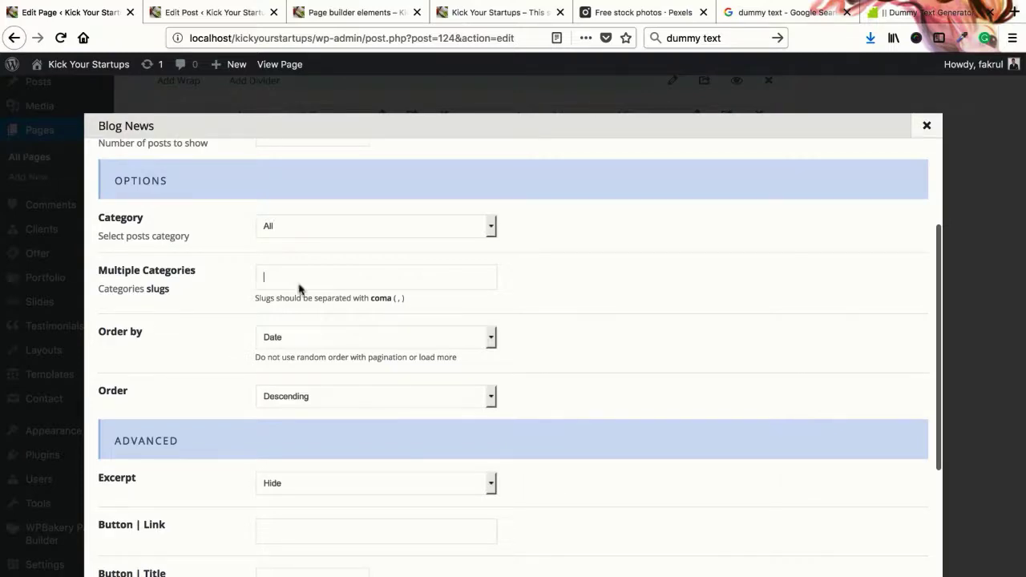
pyautogui.doubleClick(154, 289)
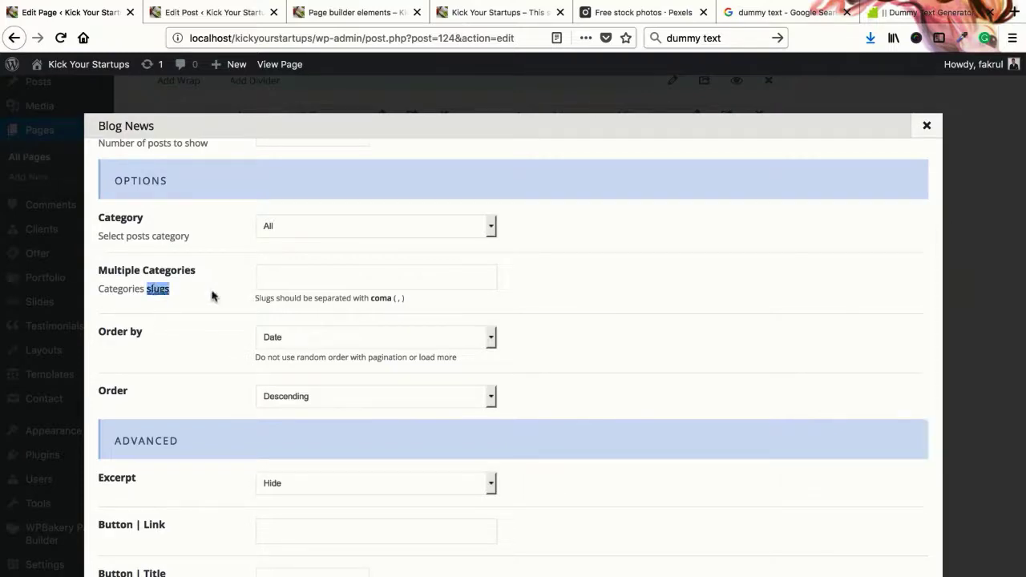
pyautogui.click(206, 14)
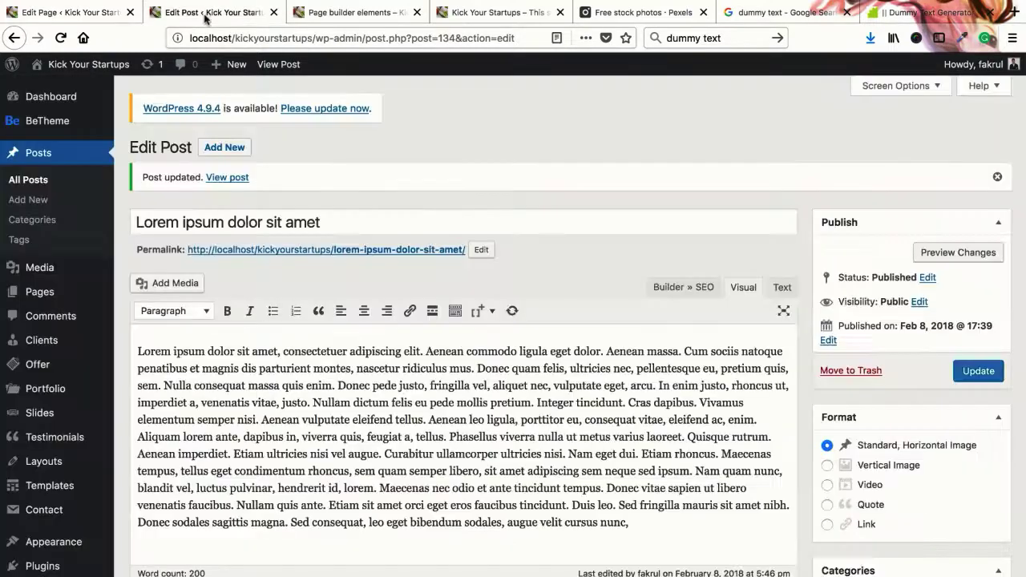
pyautogui.click(34, 220)
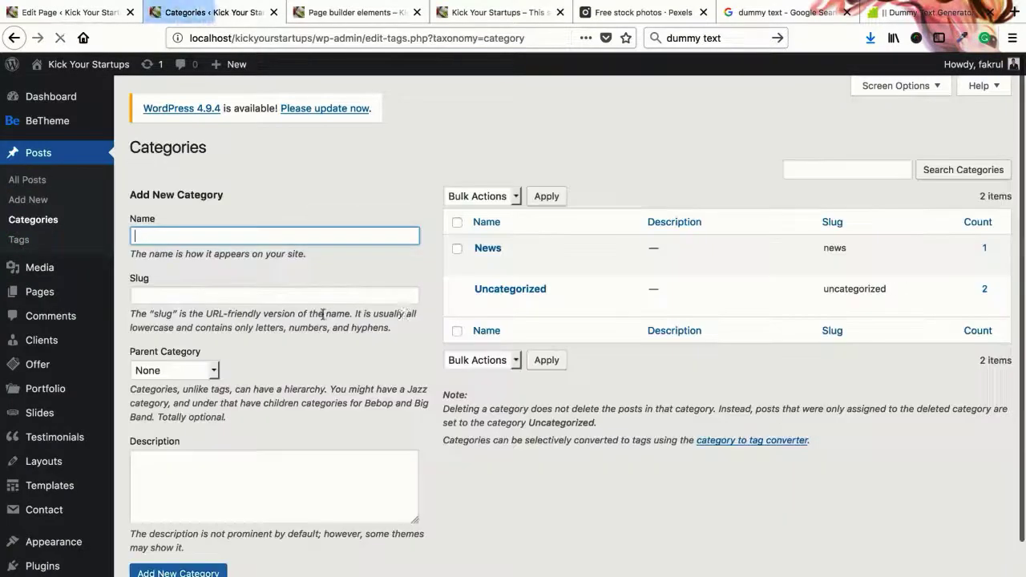
pyautogui.moveTo(488, 256)
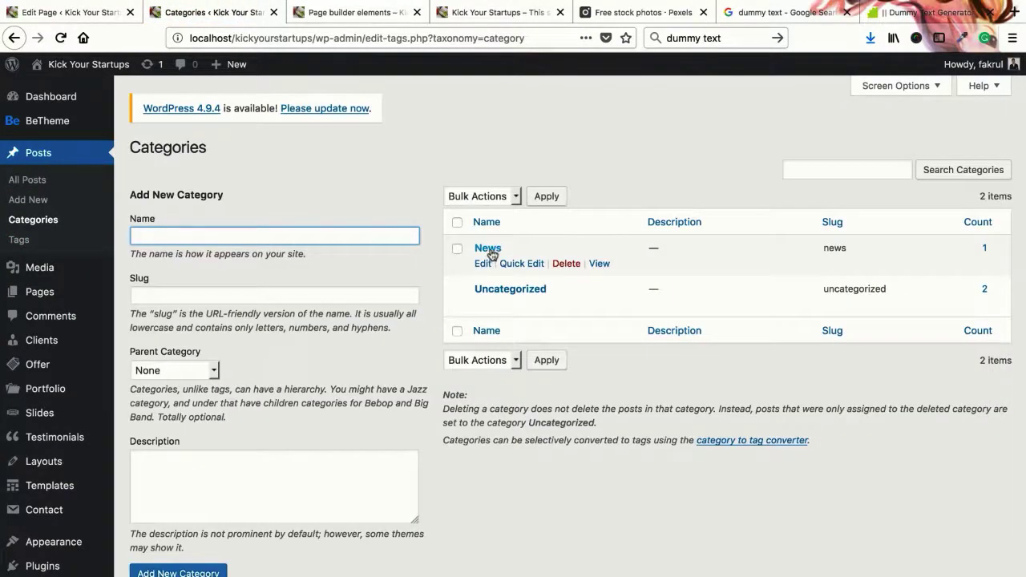
pyautogui.click(490, 251)
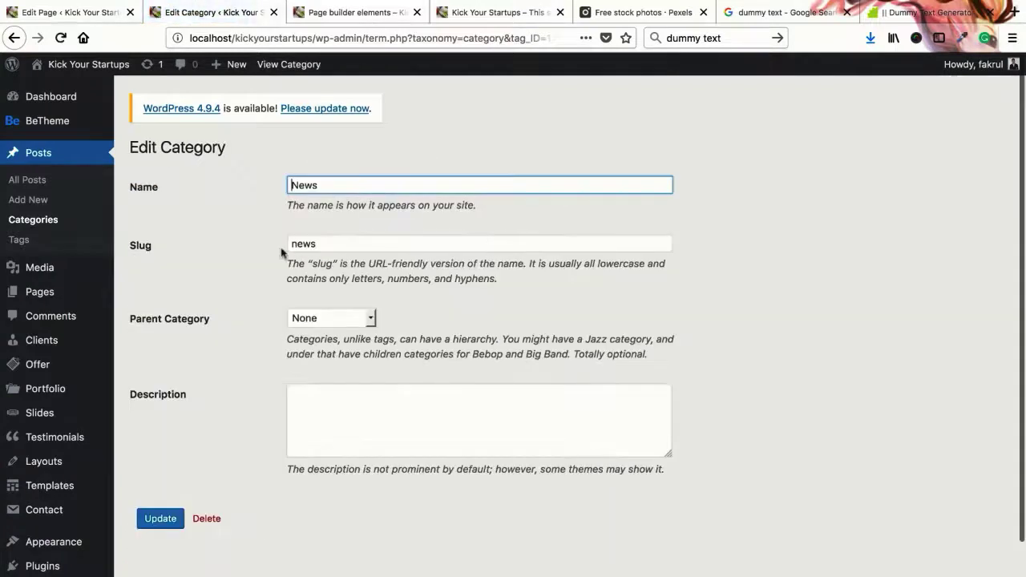
pyautogui.doubleClick(294, 245)
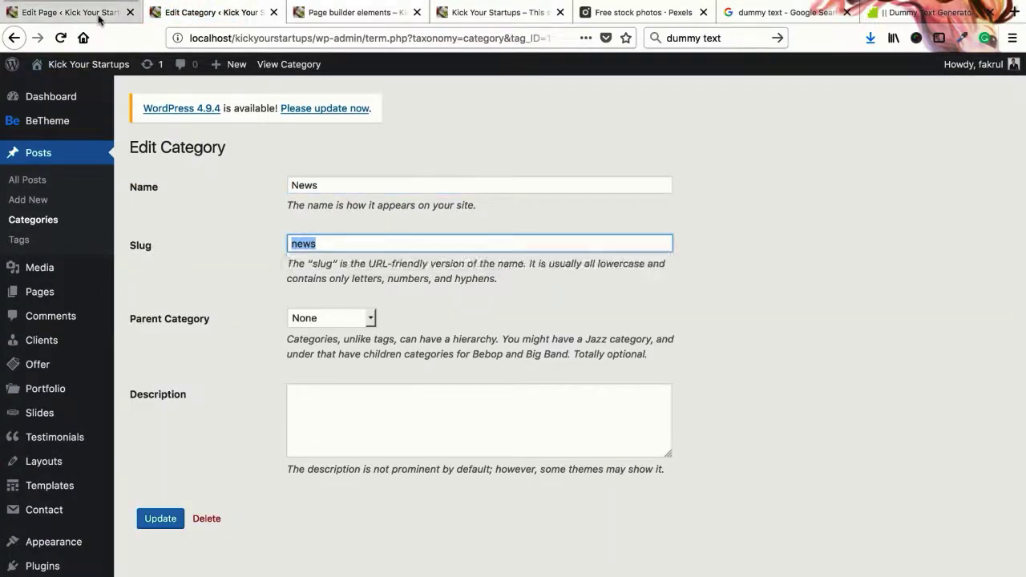
# - Try the slug "news," in the Blog News item's Multiple Categories, check the live blog tiles, and clear the entry
pyautogui.click(68, 12)
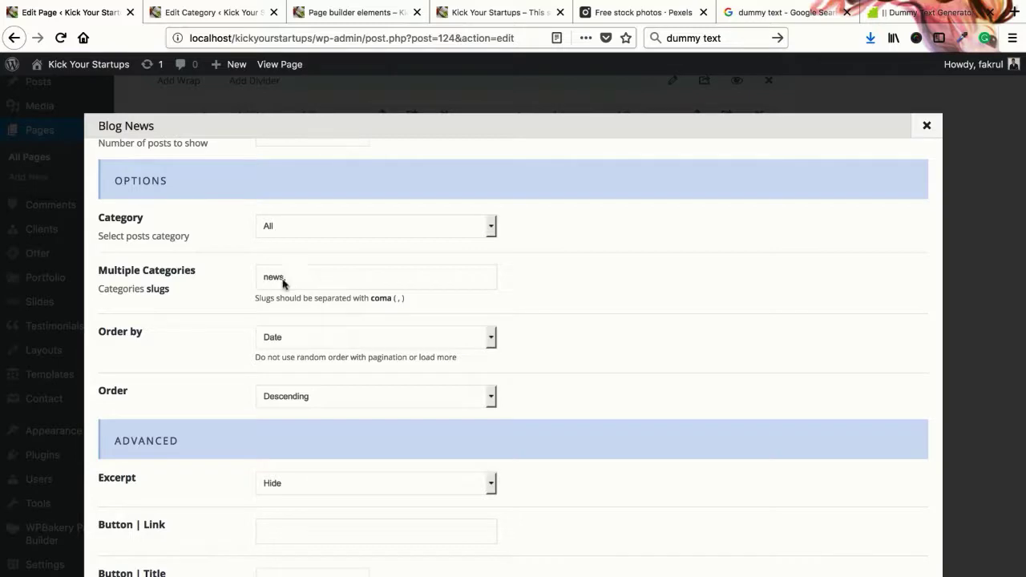
pyautogui.hotkey('ctrl', 'Tab')
pyautogui.hotkey('ctrl', 'Tab')
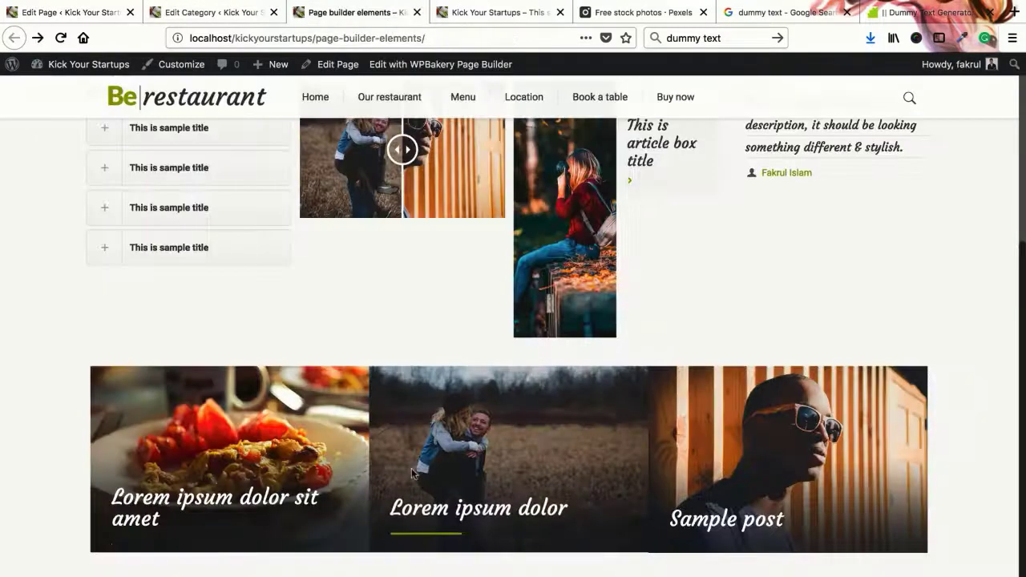
pyautogui.click(90, 14)
pyautogui.tripleClick(320, 289)
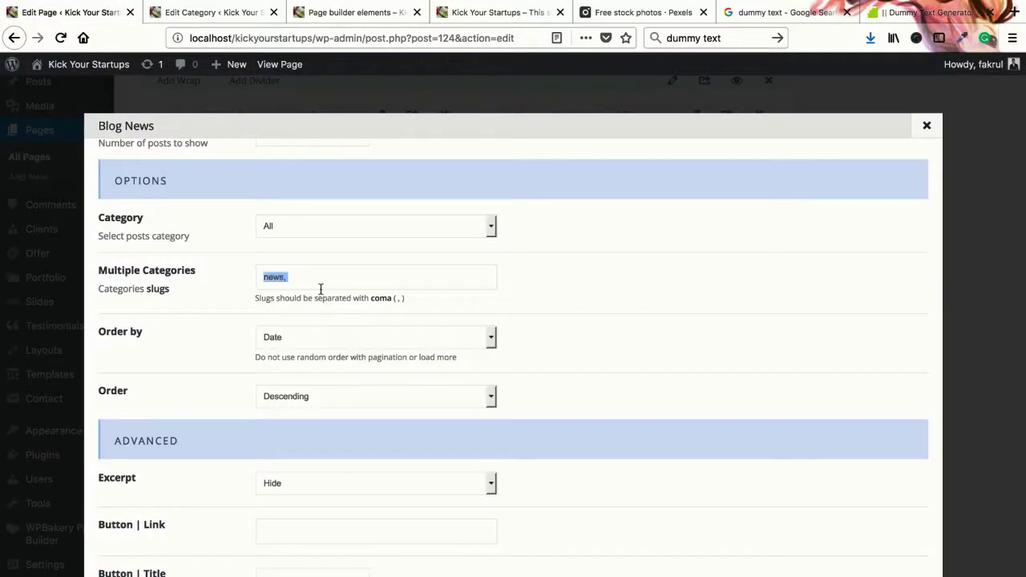
pyautogui.press('BackSpace')
# - Try ordering the Blog News posts by Title and compare with the post titles on the live page
pyautogui.scroll(-2, 294, 286)
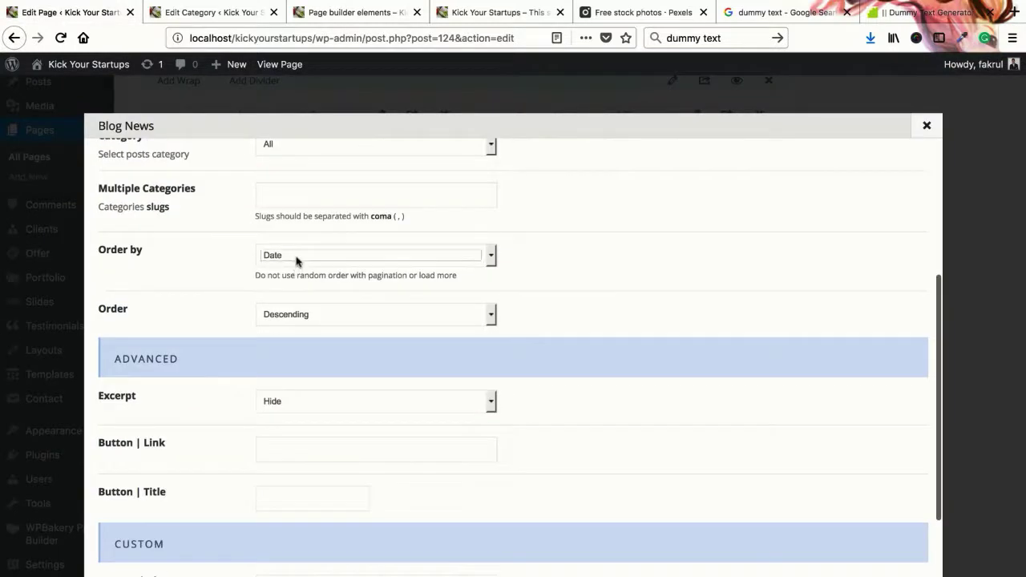
pyautogui.click(360, 257)
pyautogui.click(299, 255)
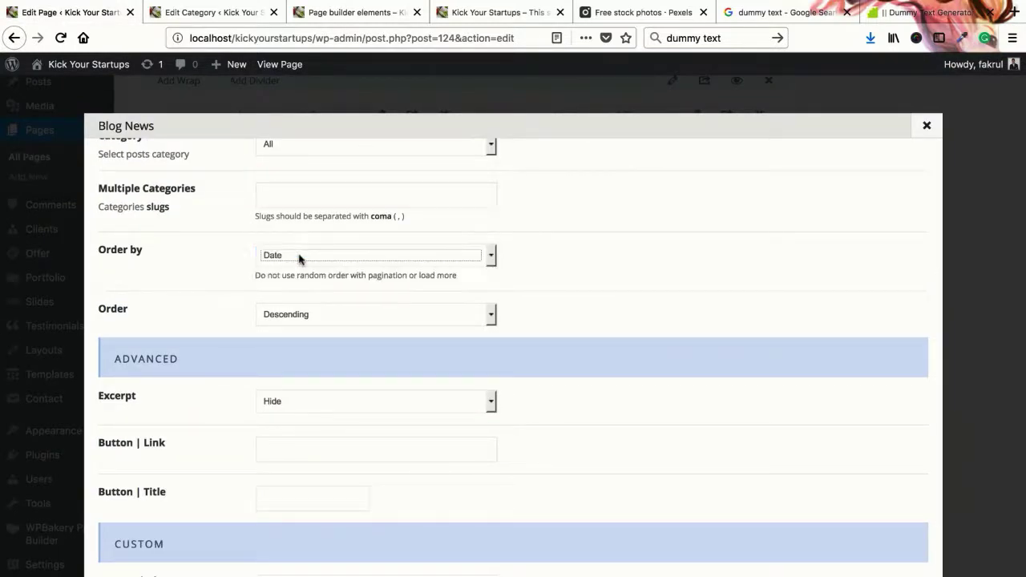
pyautogui.click(299, 255)
pyautogui.click(281, 262)
pyautogui.click(352, 12)
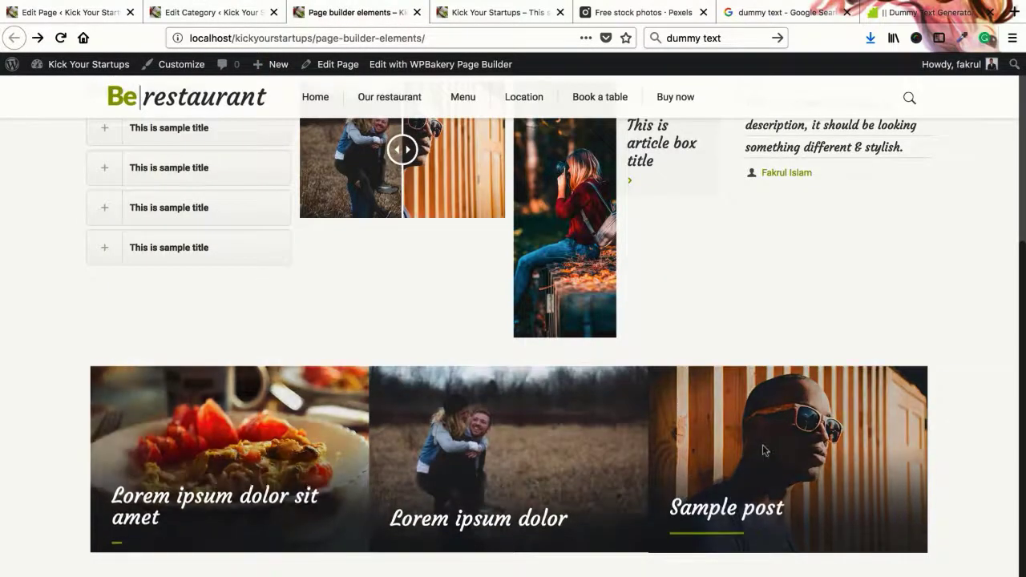
pyautogui.click(72, 15)
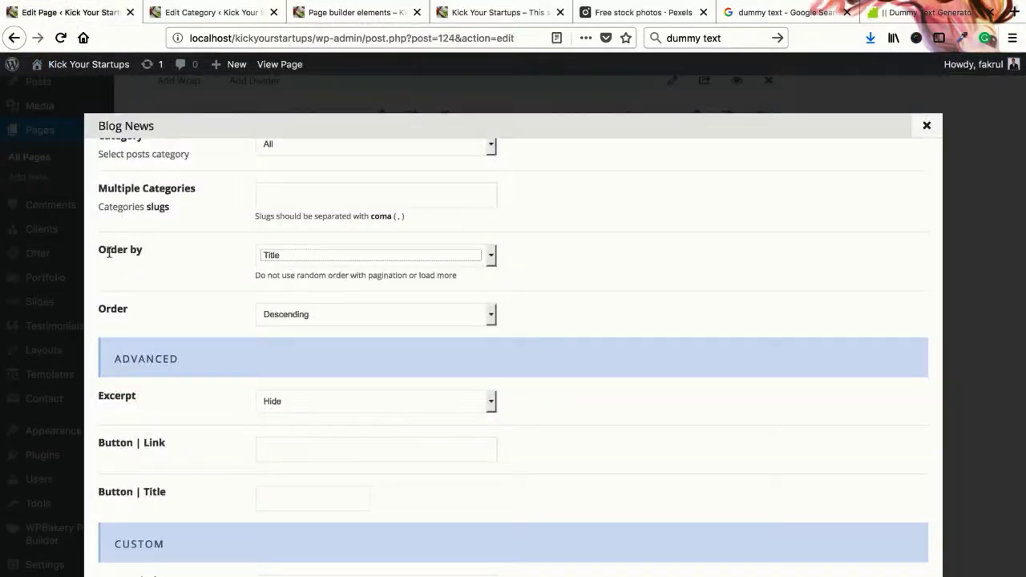
# - Set the Blog News item's Order by back to Date and check the sequence of tiles on the live page
pyautogui.click(282, 255)
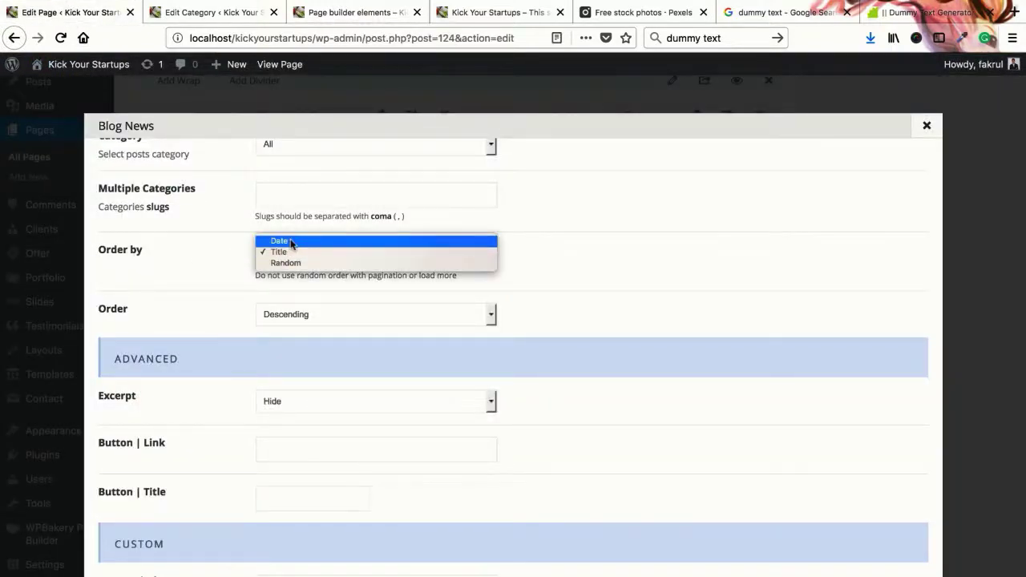
pyautogui.click(292, 242)
pyautogui.click(345, 12)
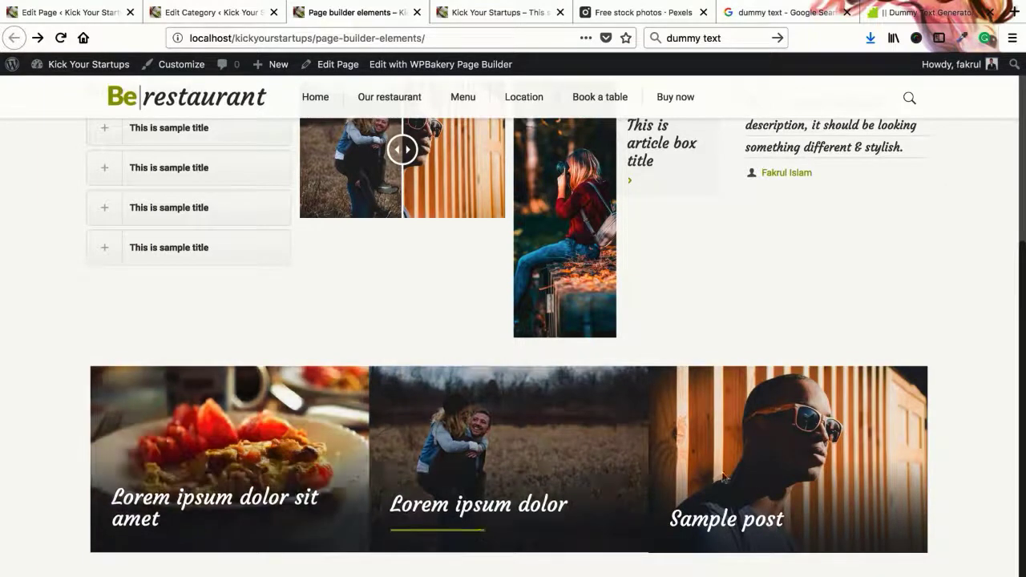
pyautogui.click(105, 16)
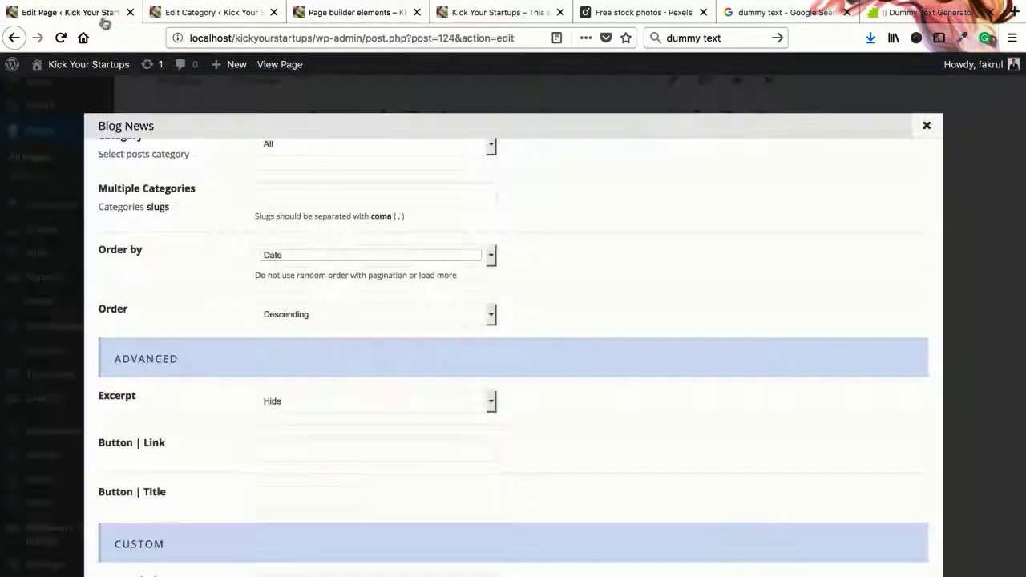
# - Examine the Random choice for Order by without applying it, and compare with the live blog tiles
pyautogui.click(312, 257)
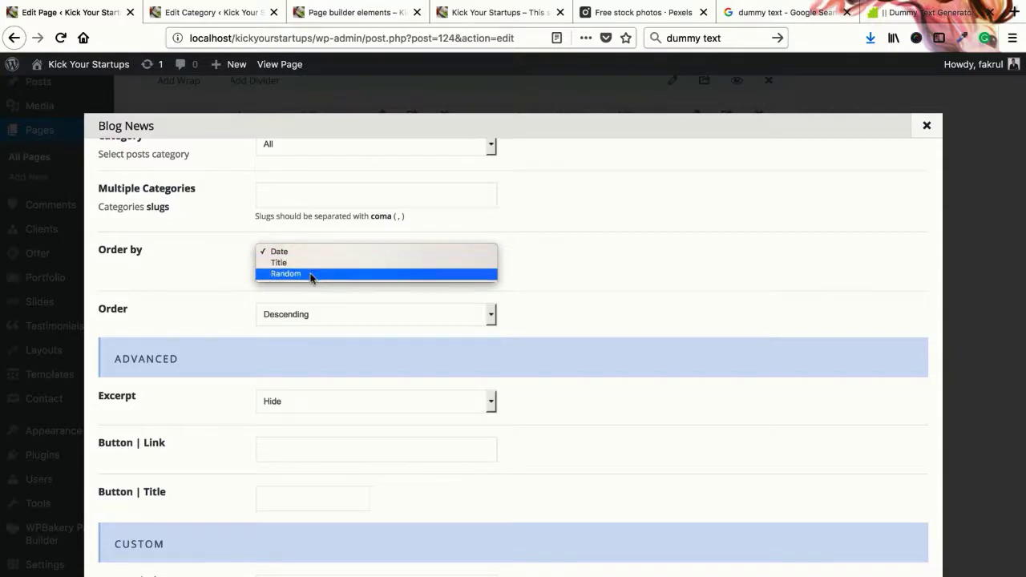
pyautogui.moveTo(369, 12)
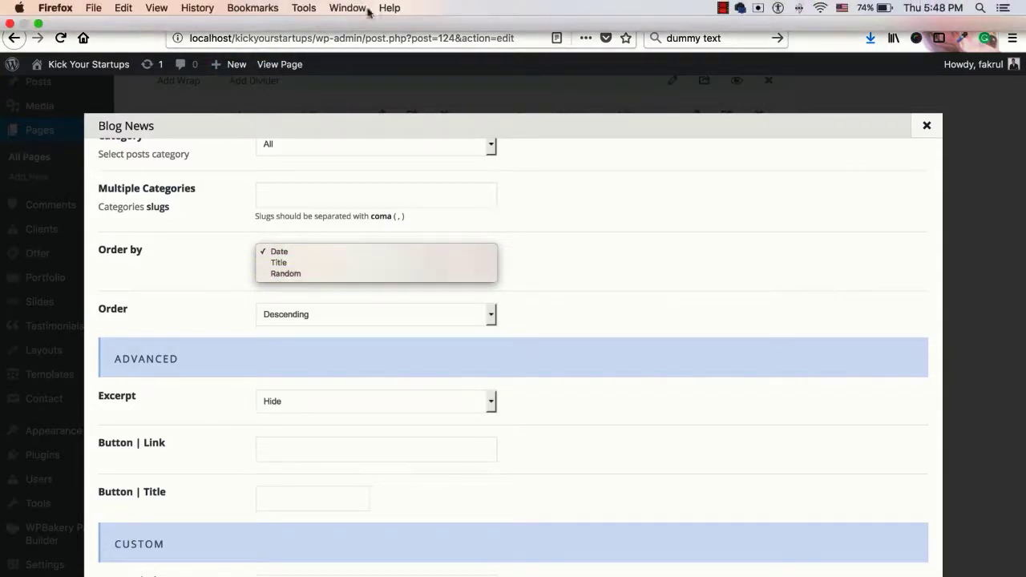
pyautogui.click(604, 440)
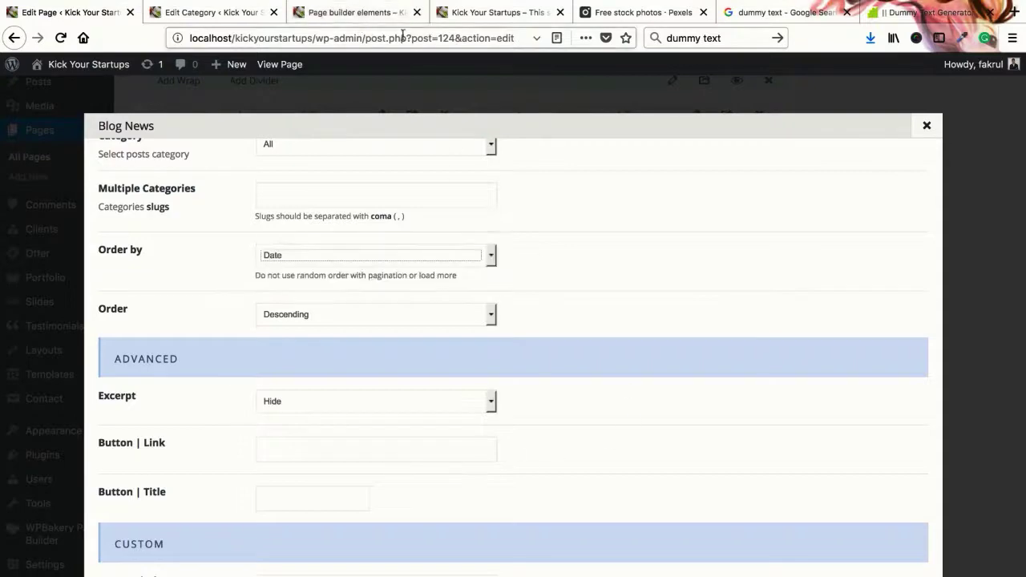
pyautogui.click(341, 12)
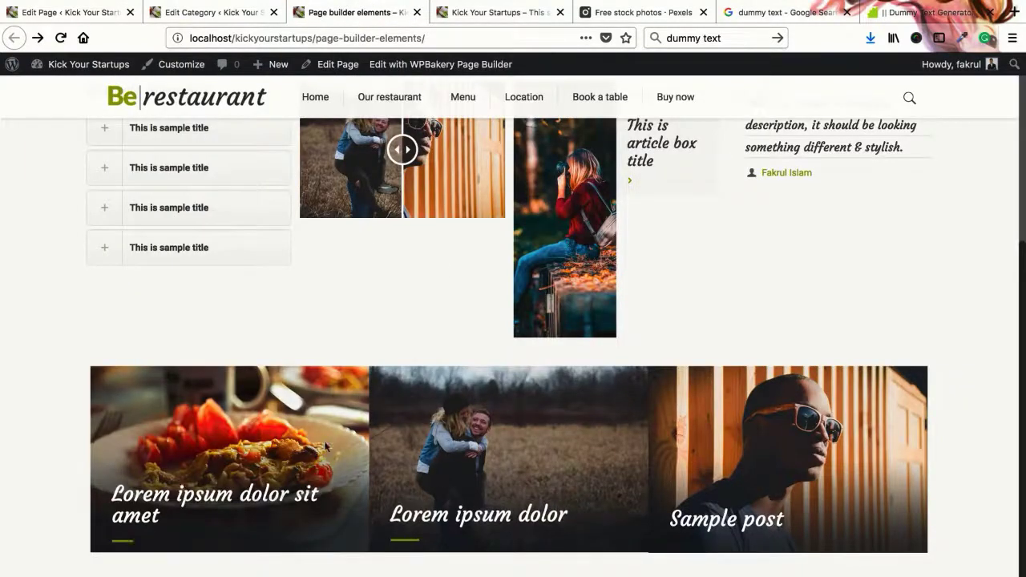
pyautogui.click(68, 12)
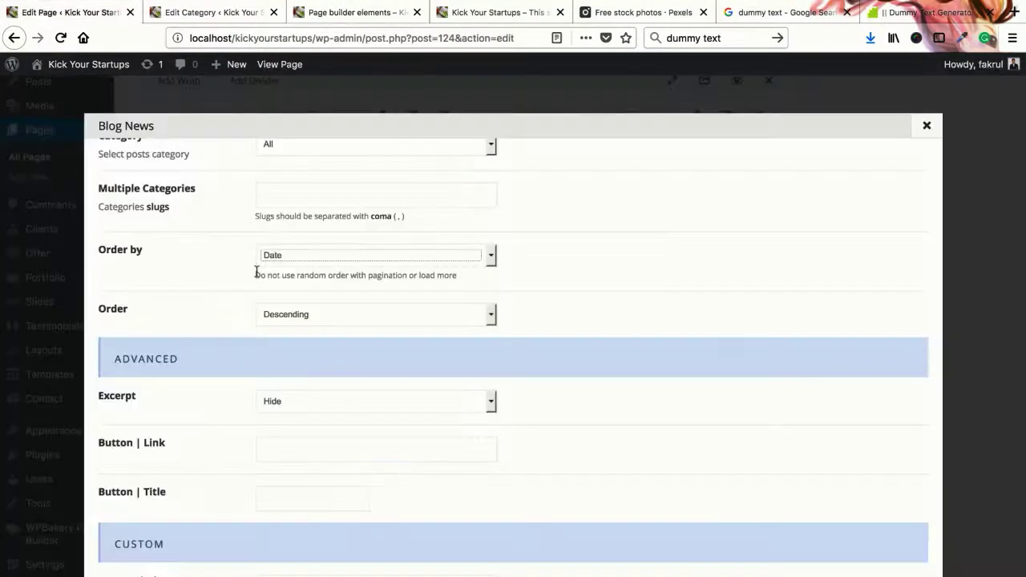
# - Examine the Ascending and Descending choices for the Blog News item's Order and compare with the live blog tiles
pyautogui.scroll(-3, 190, 339)
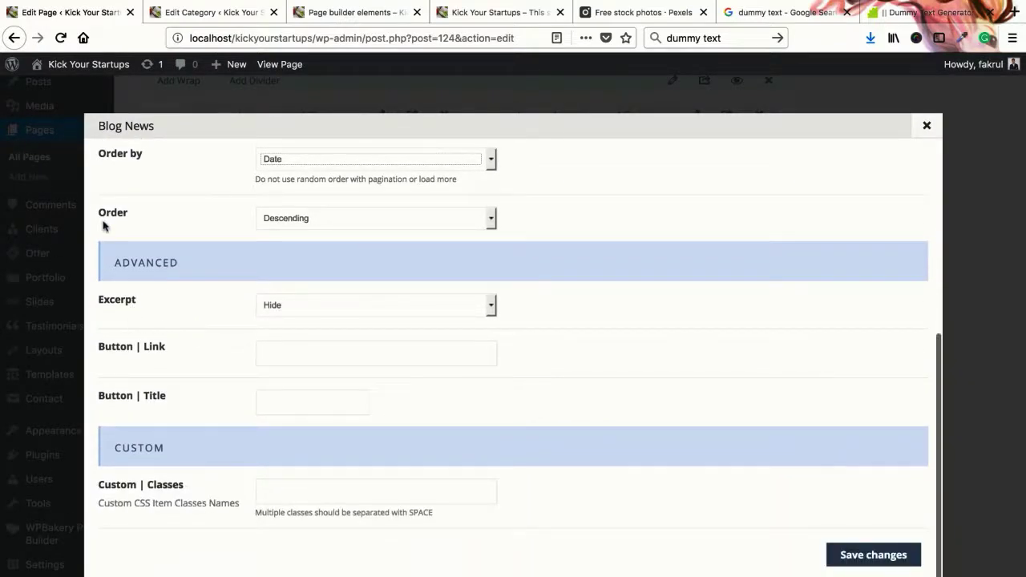
pyautogui.click(358, 228)
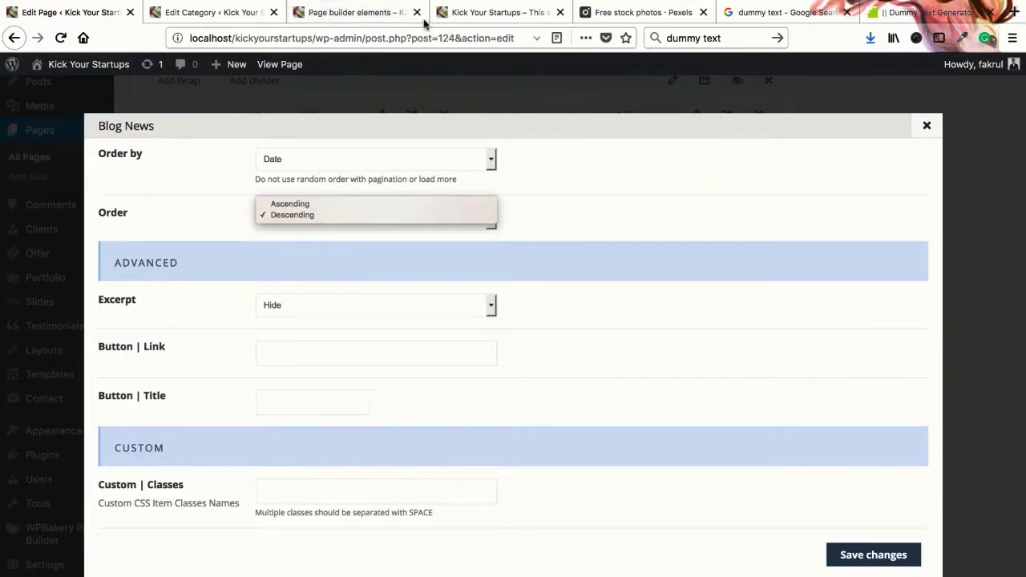
pyautogui.click(389, 18)
pyautogui.click(389, 17)
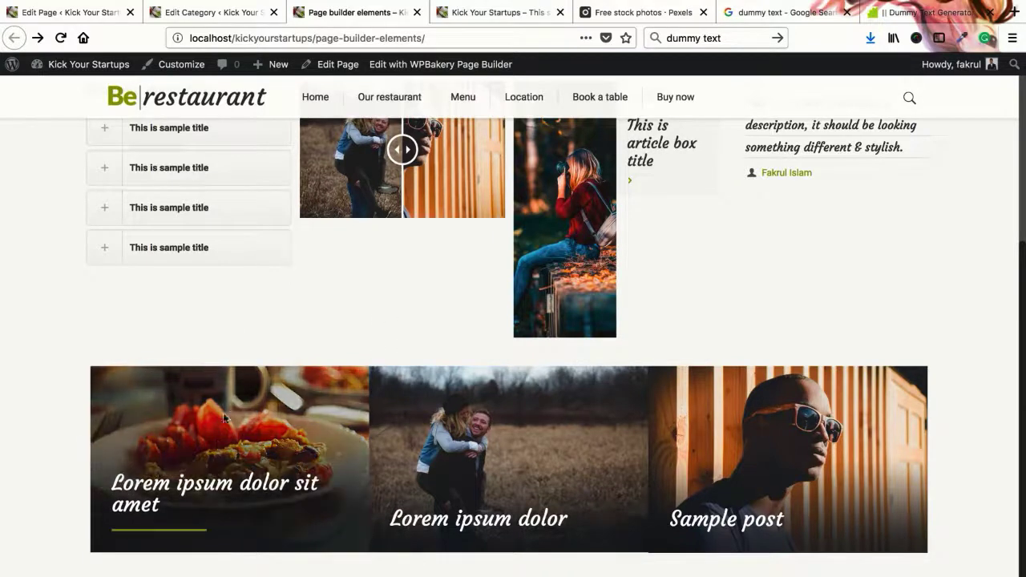
pyautogui.press('super+1')
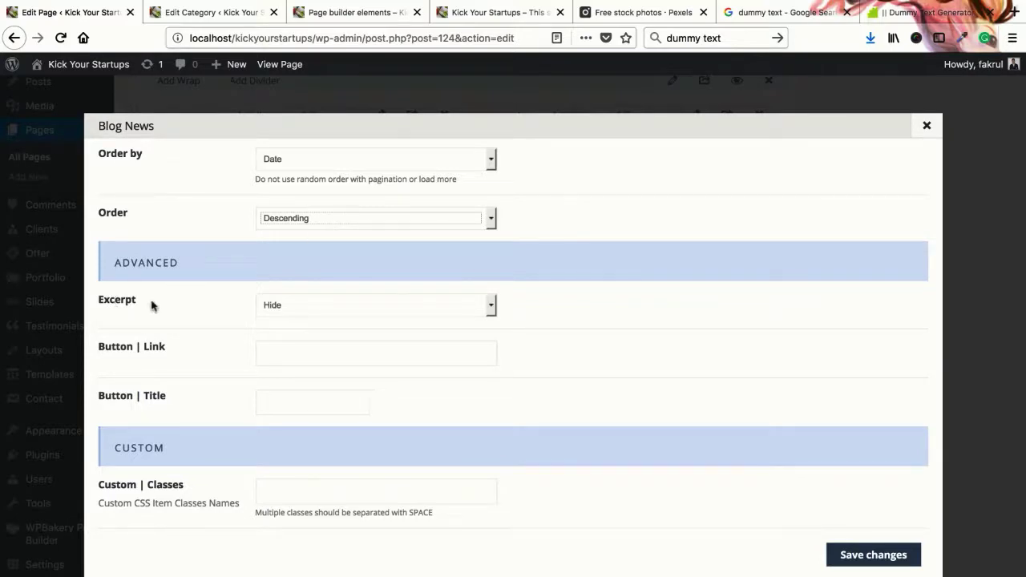
# - Open the post "Lorem ipsum dolor sit amet" for editing and look through its options for an excerpt field
pyautogui.click(213, 13)
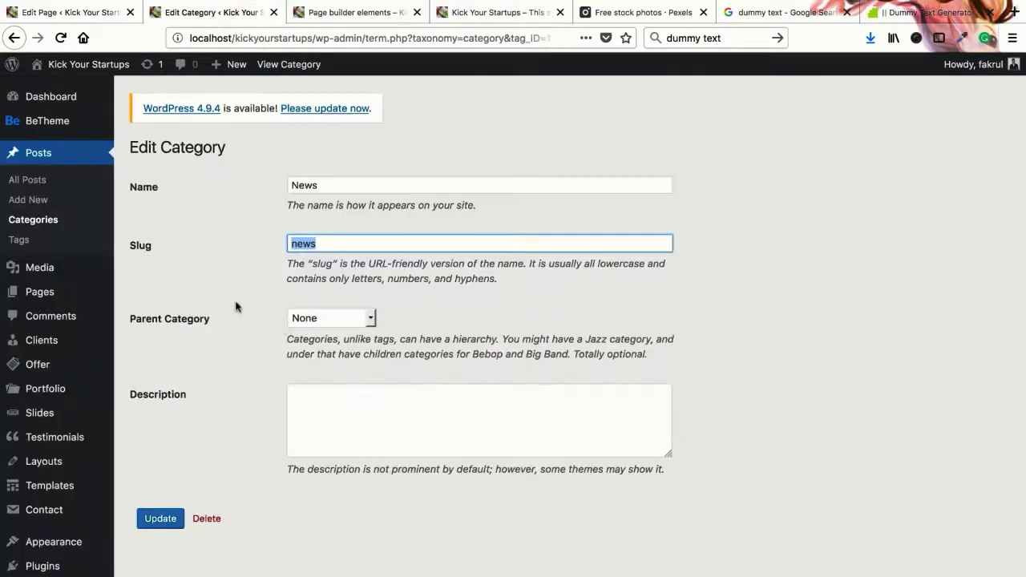
pyautogui.click(30, 181)
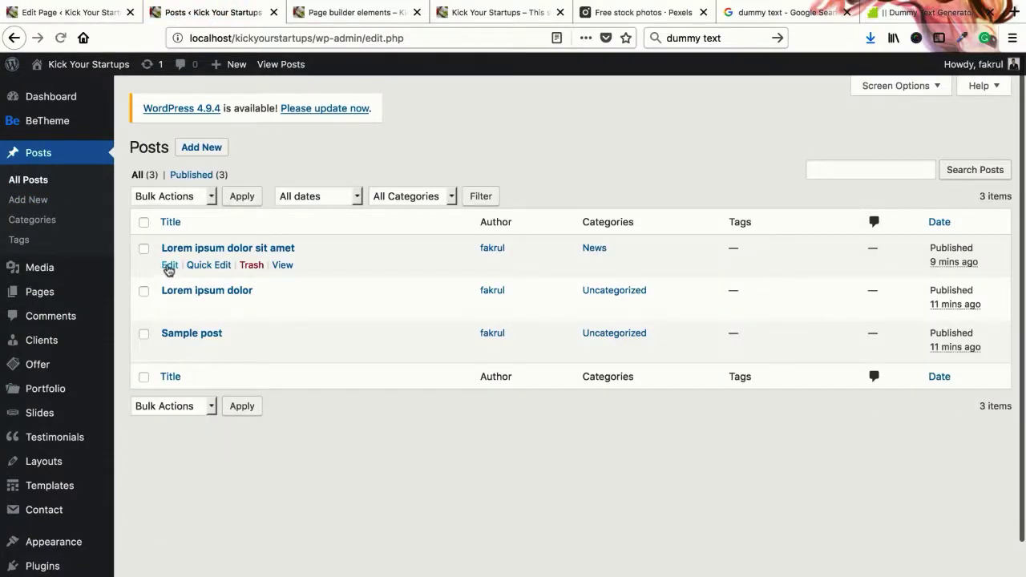
pyautogui.click(168, 264)
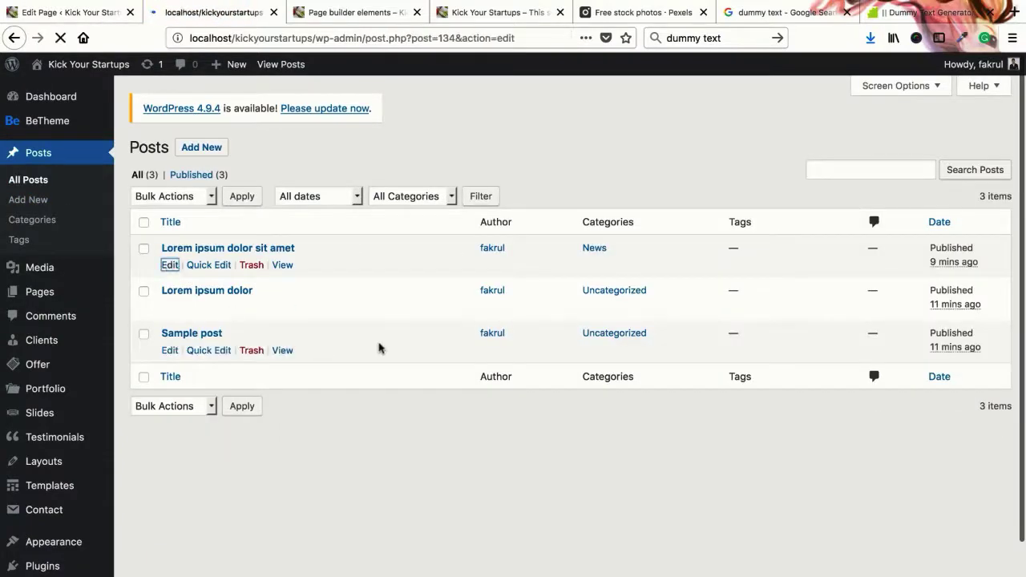
pyautogui.scroll(-20, 412, 348)
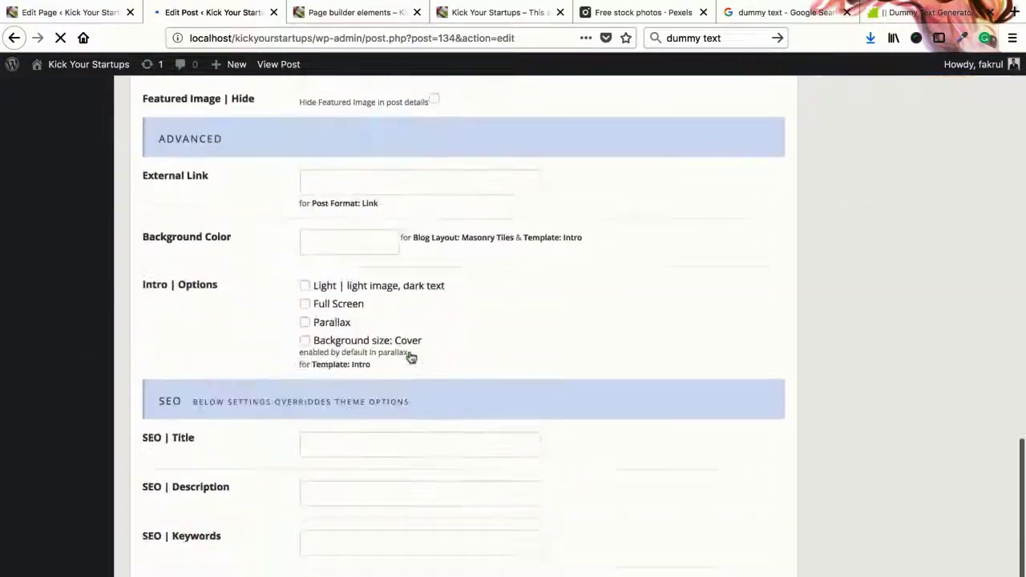
pyautogui.scroll(-15, 410, 358)
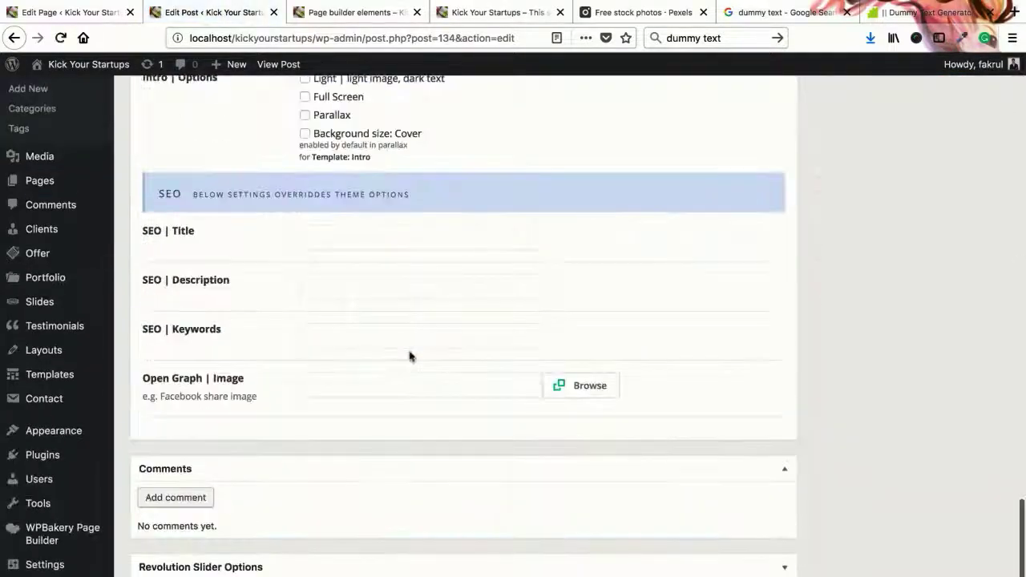
pyautogui.scroll(15, 409, 357)
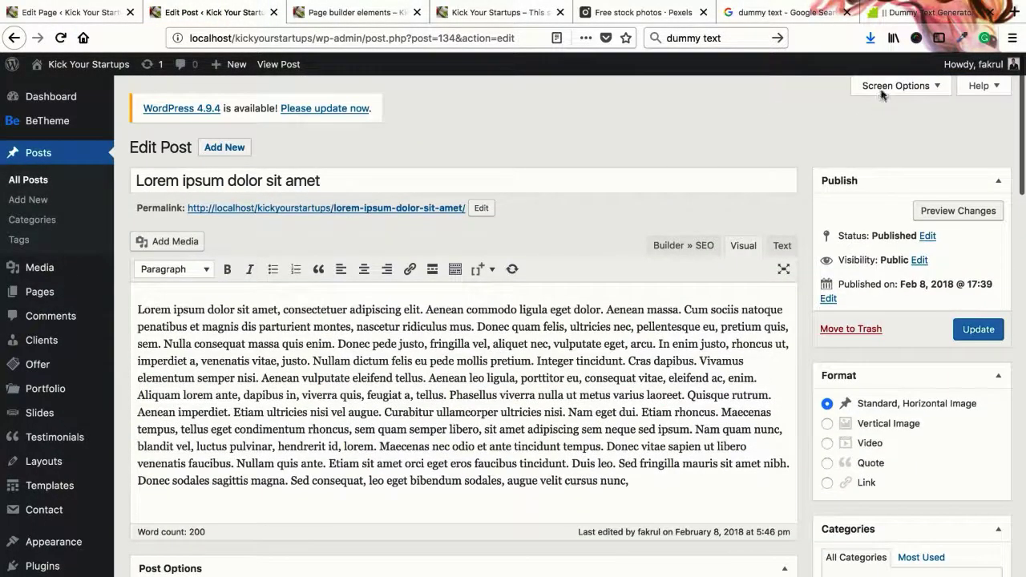
# - Enable the Excerpt box in the post editor's screen options and locate it below the post options
pyautogui.click(895, 86)
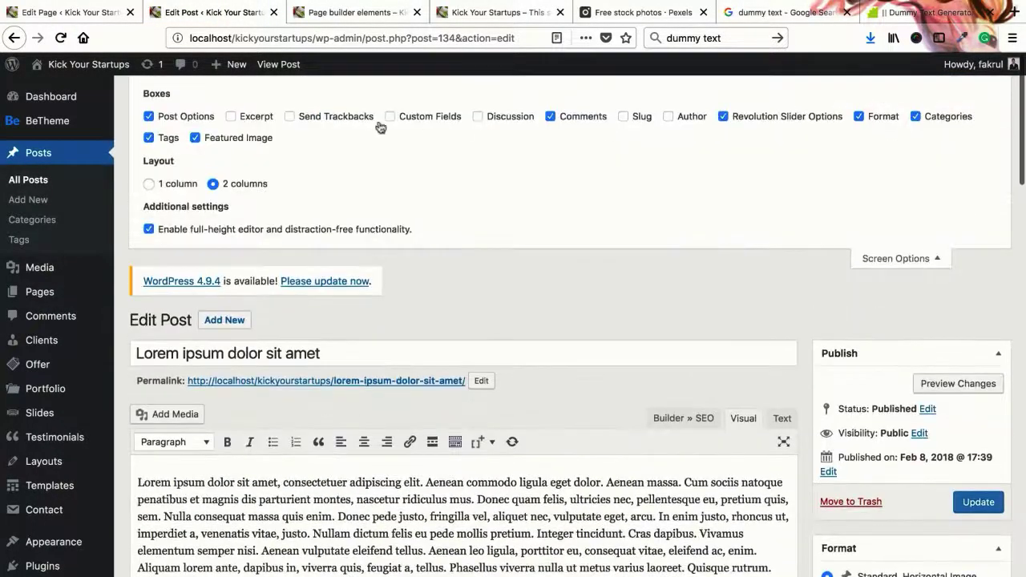
pyautogui.click(248, 120)
pyautogui.click(890, 260)
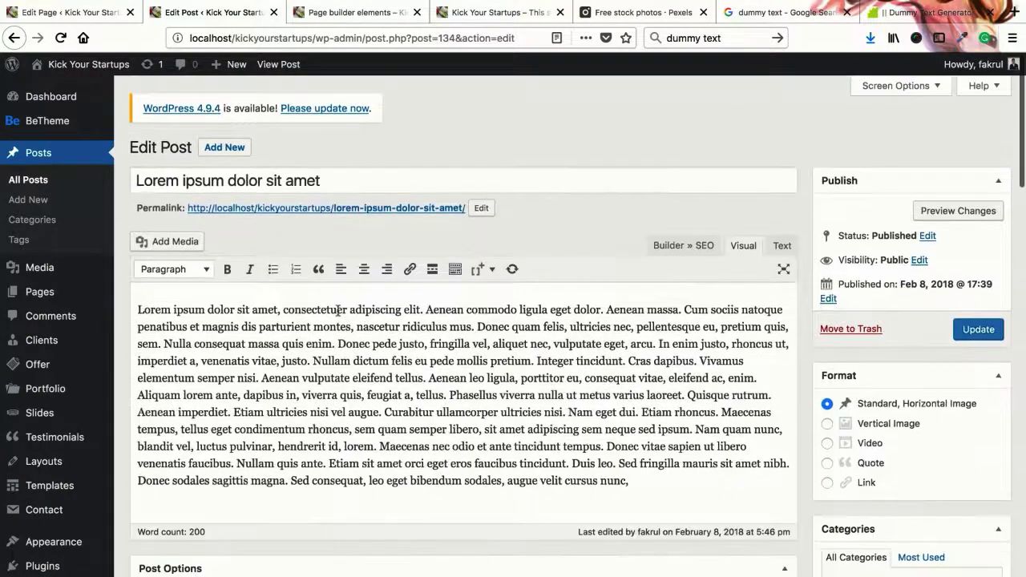
pyautogui.scroll(-10, 337, 310)
pyautogui.scroll(5, 337, 314)
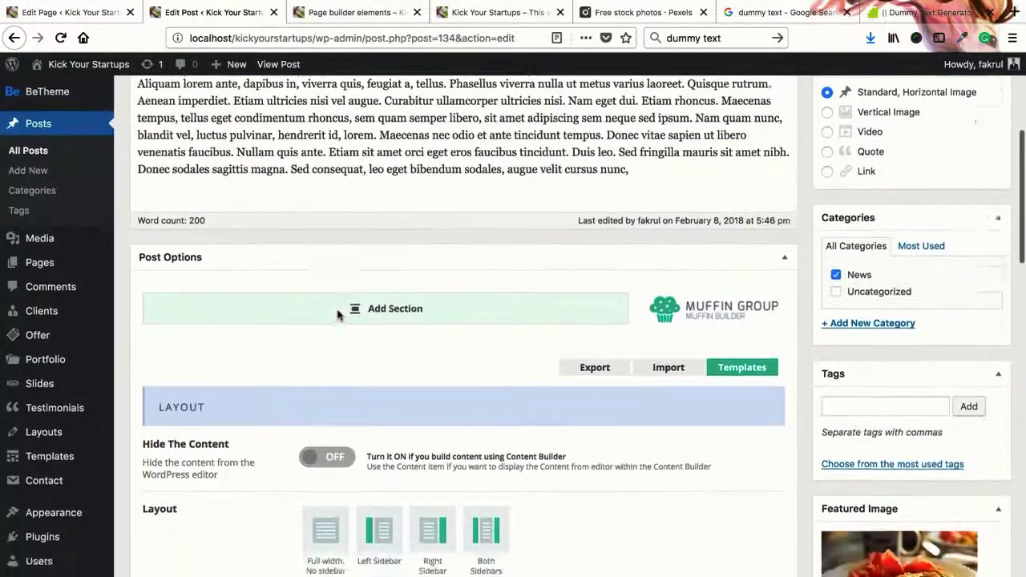
pyautogui.scroll(-20, 337, 315)
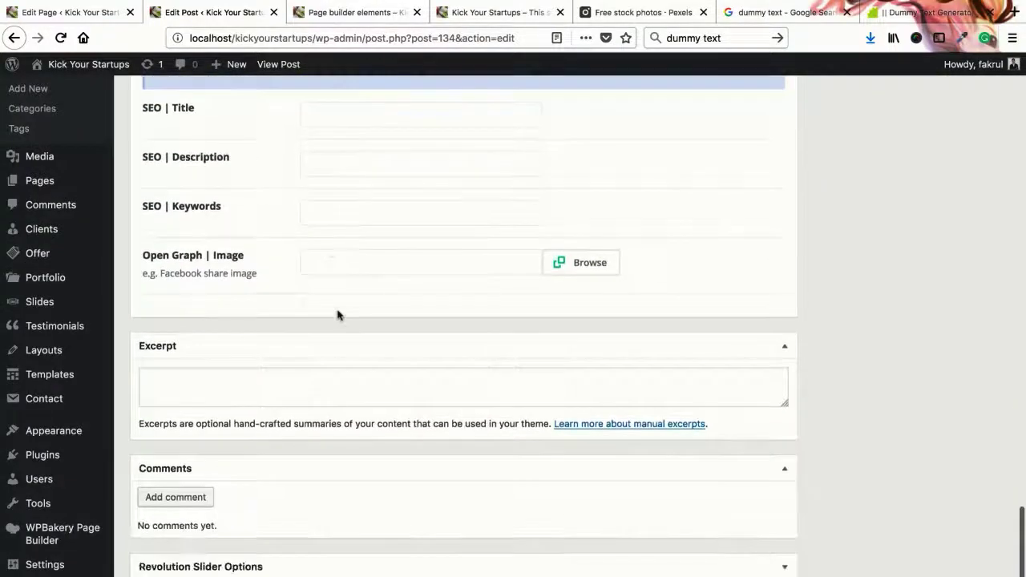
# - Try copying the post's opening text, from "Lorem ipsum" through "penatibus", into its Excerpt
pyautogui.click(291, 388)
pyautogui.scroll(20, 291, 388)
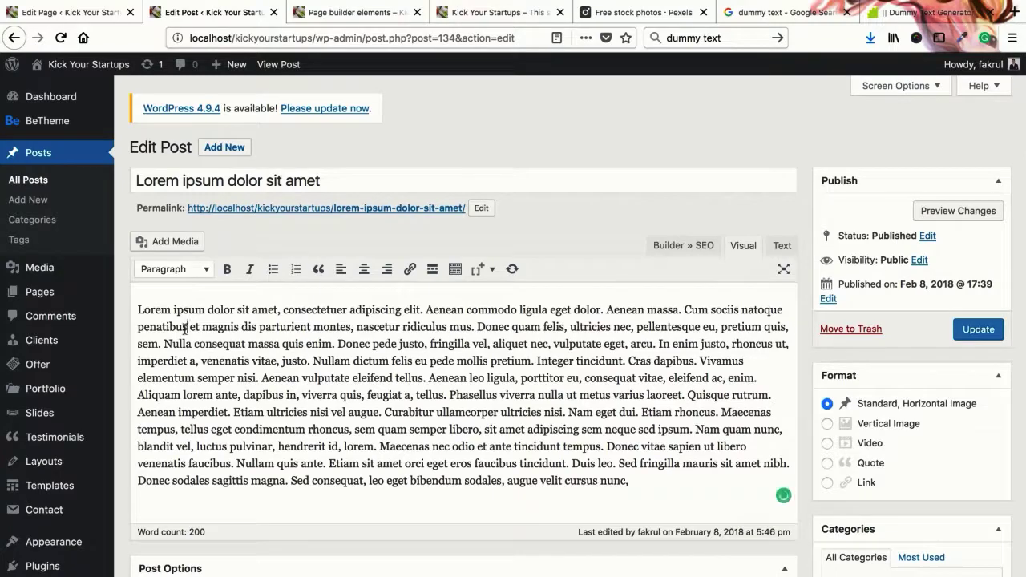
pyautogui.moveTo(186, 328); pyautogui.dragTo(134, 312)
pyautogui.hotkey('ctrl', 'c')
pyautogui.scroll(-15, 331, 419)
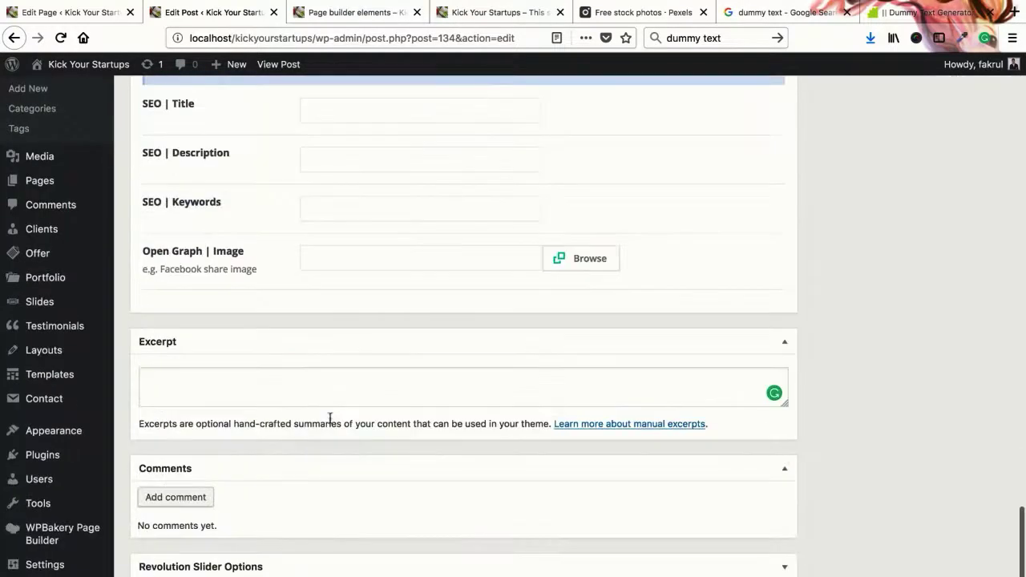
pyautogui.click(286, 384)
pyautogui.hotkey('ctrl', 'v')
# - Examine the Blog News item's Excerpt choices, keeping Hide selected
pyautogui.click(72, 12)
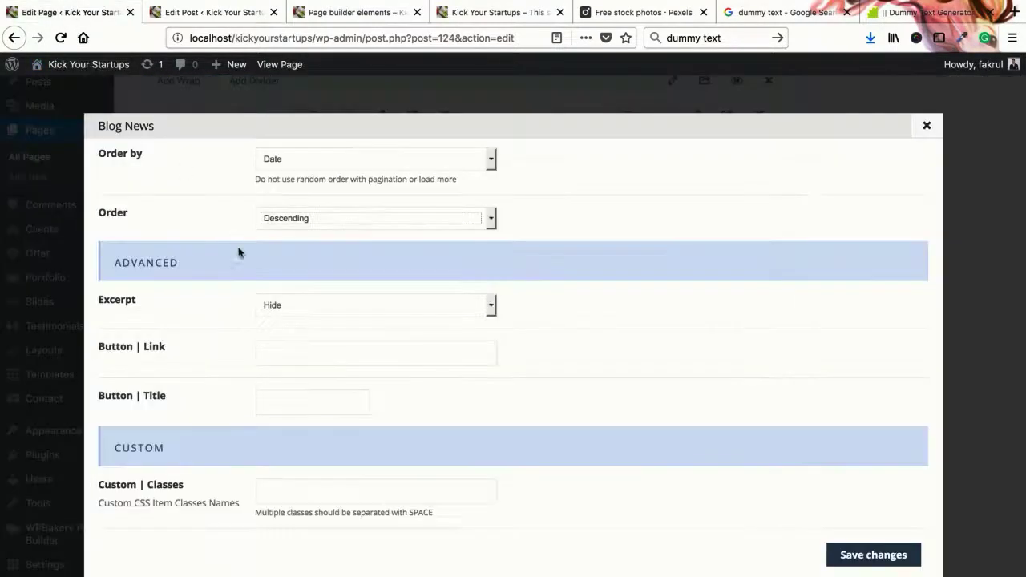
pyautogui.click(274, 309)
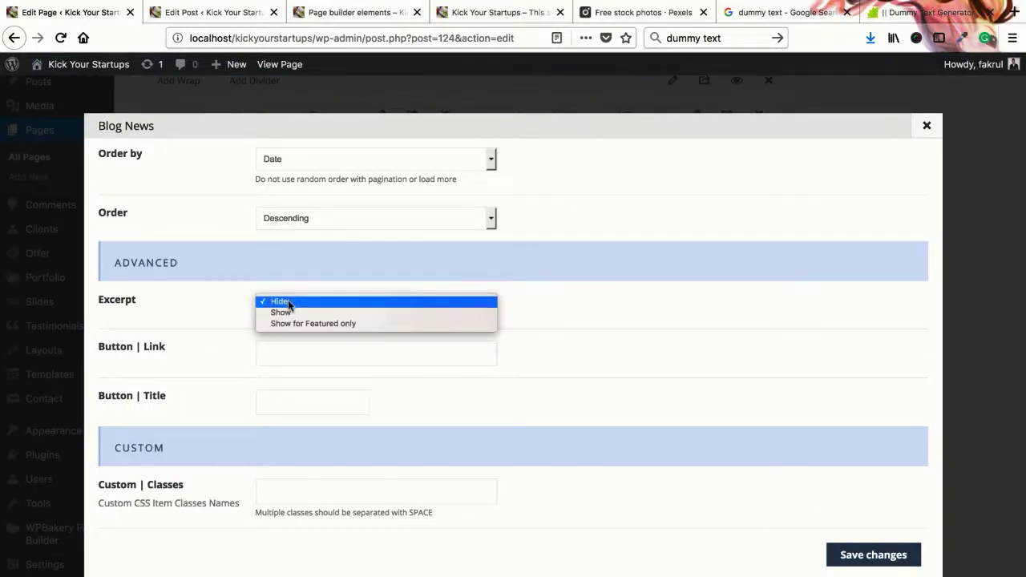
pyautogui.click(287, 301)
# - Clear the post's excerpt text and turn off the Excerpt box in the post editor's screen options
pyautogui.click(240, 15)
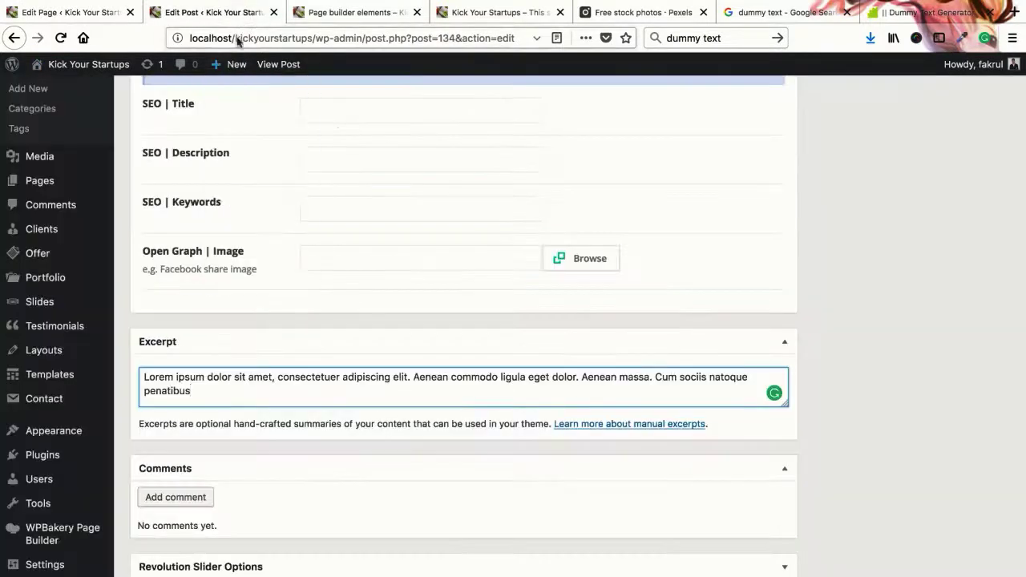
pyautogui.hotkey('ctrl', 'a')
pyautogui.press('BackSpace')
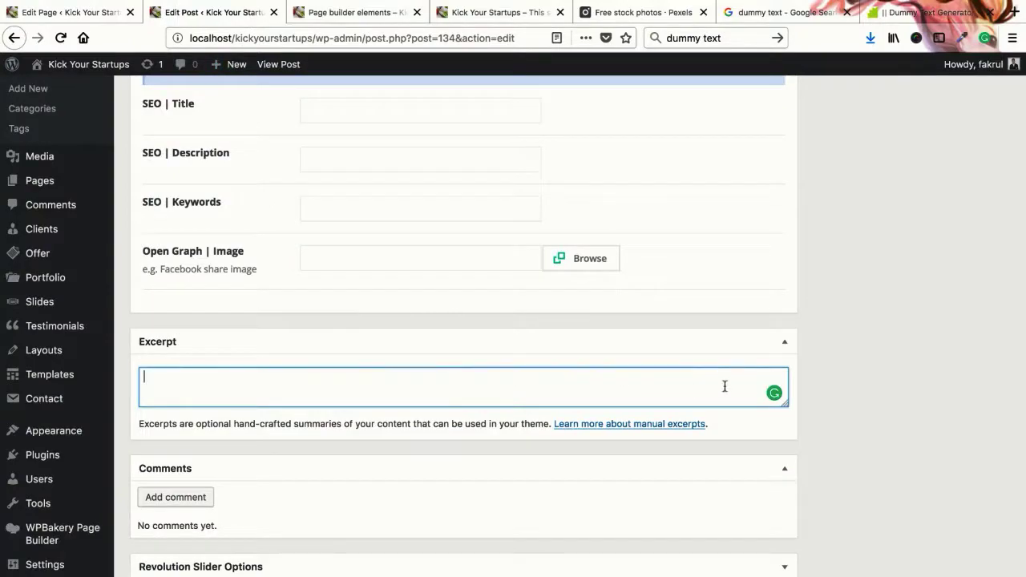
pyautogui.scroll(20, 838, 334)
pyautogui.click(874, 85)
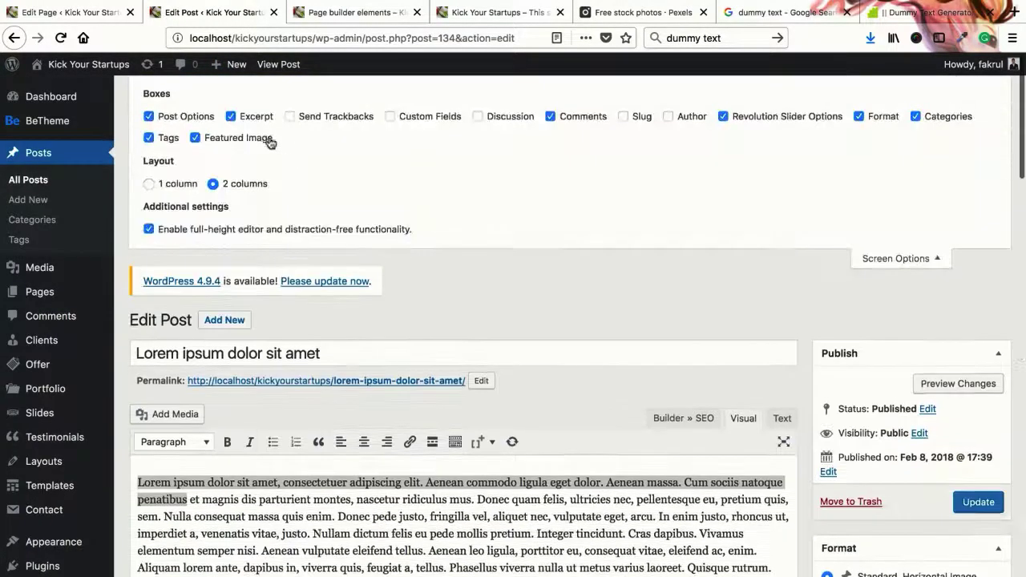
pyautogui.click(255, 118)
pyautogui.click(851, 267)
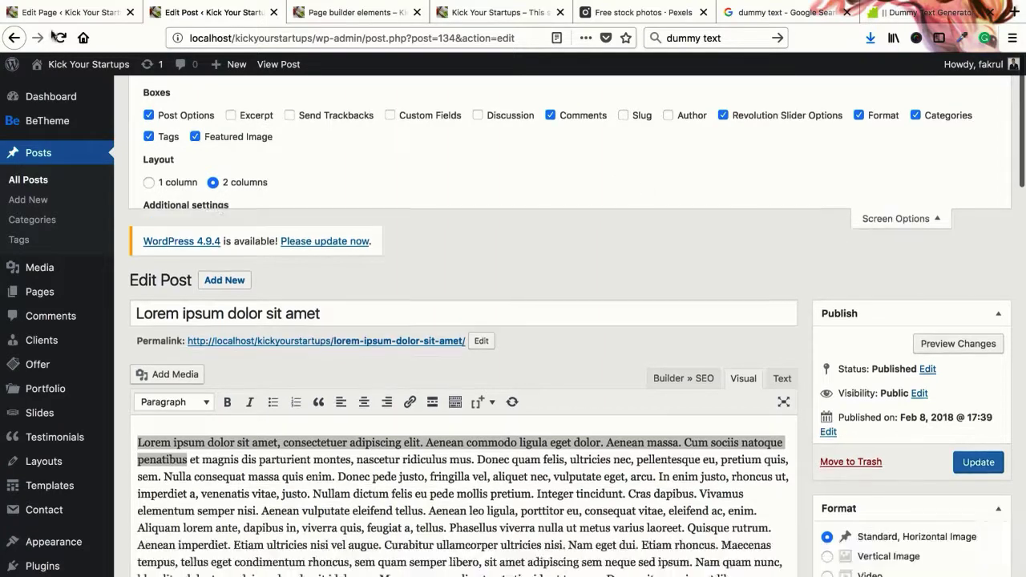
pyautogui.click(24, 20)
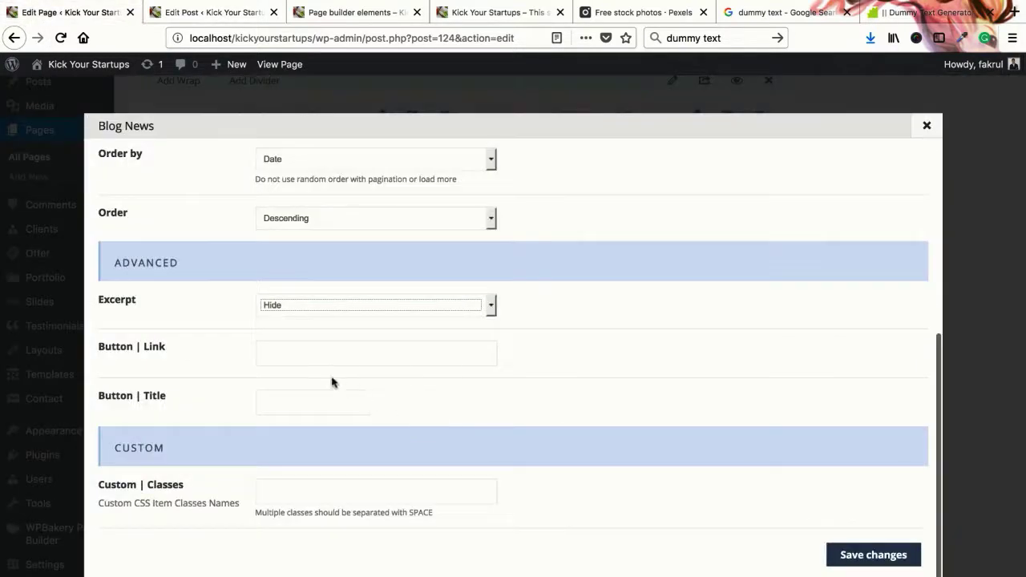
pyautogui.click(298, 354)
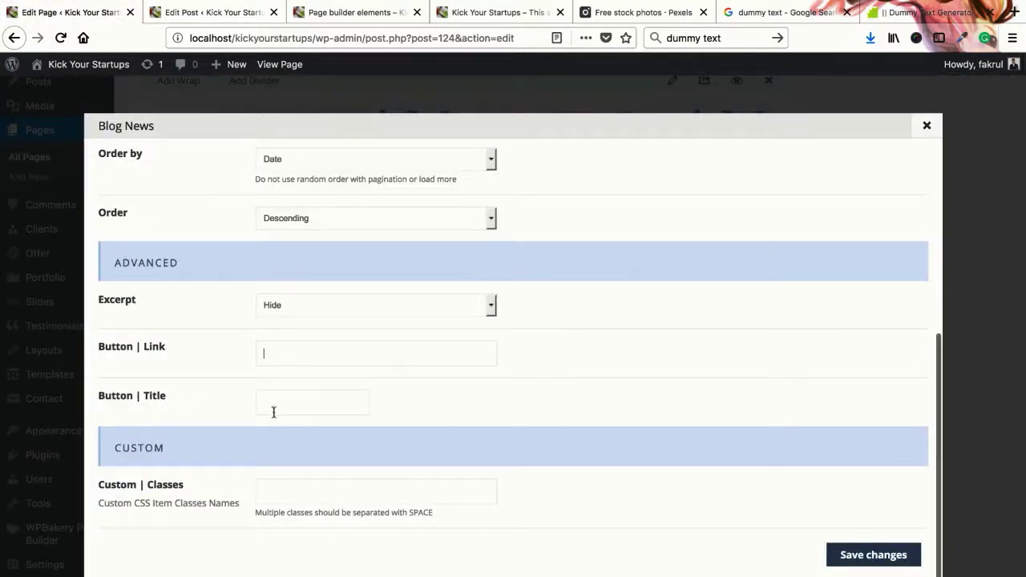
pyautogui.click(309, 352)
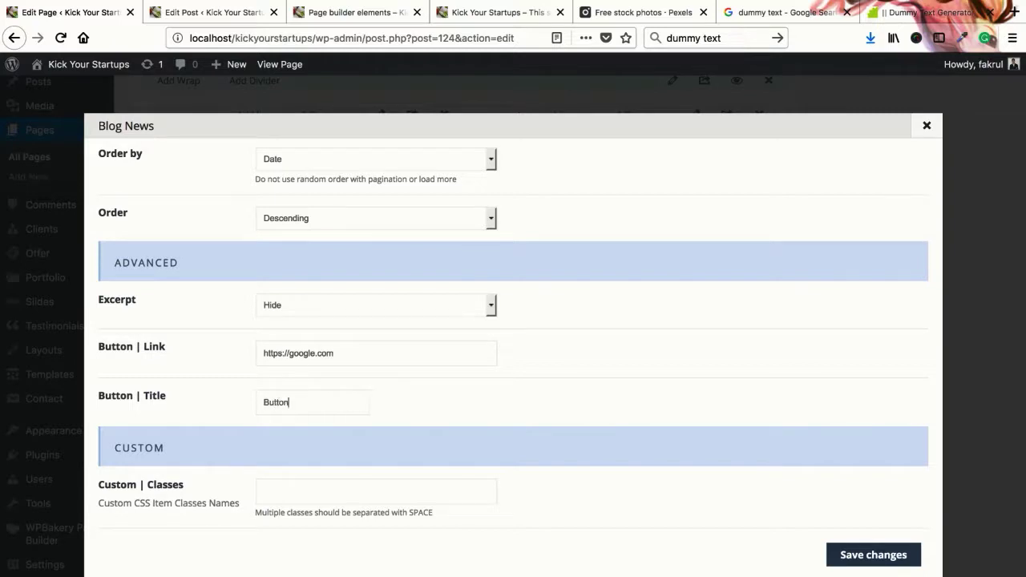
pyautogui.hotkey('ctrl', 'a')
pyautogui.write('R')
# - Review and save the Blog News item's settings, and update the page
pyautogui.scroll(5, 395, 408)
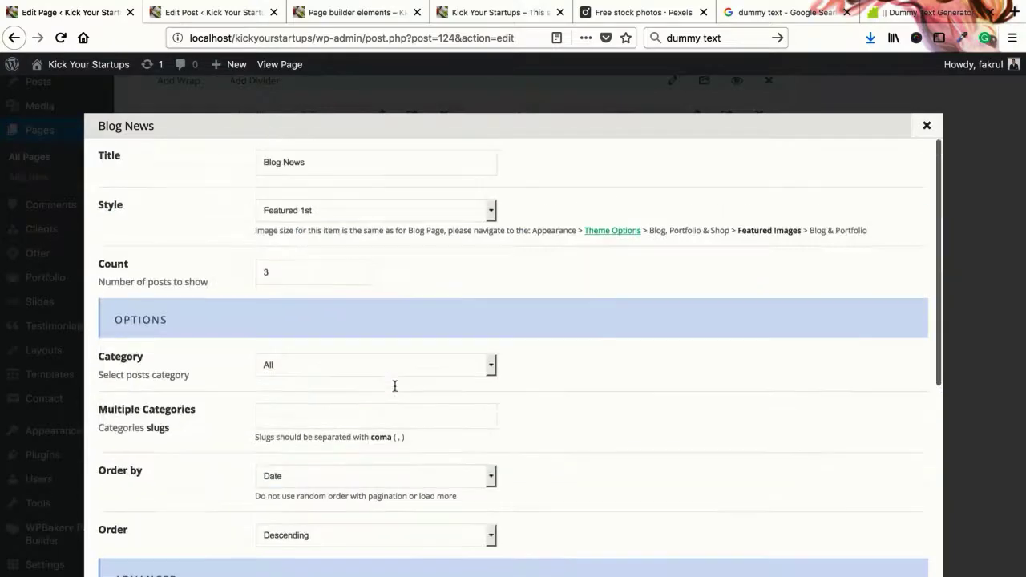
pyautogui.scroll(-5, 589, 359)
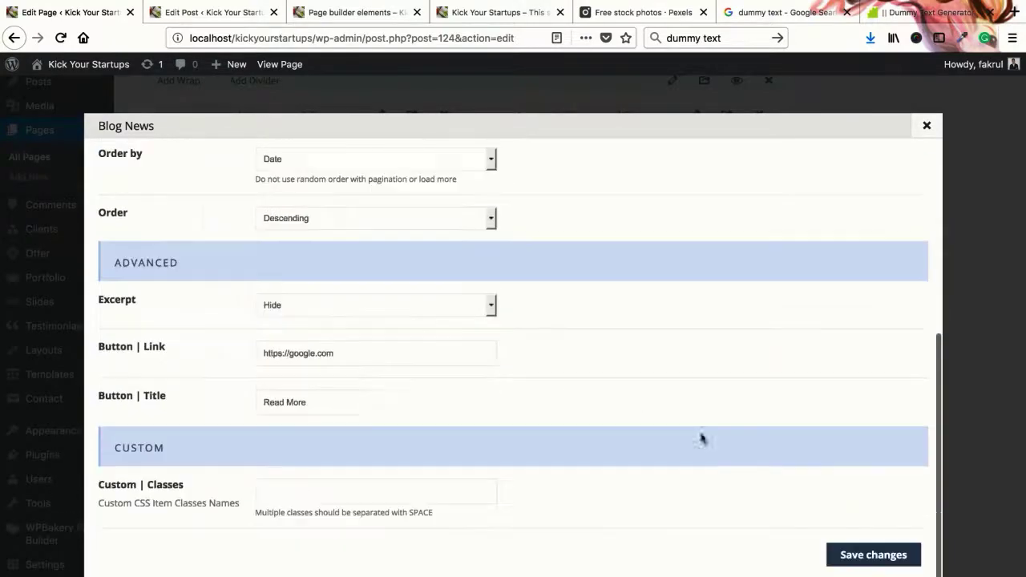
pyautogui.click(865, 553)
pyautogui.scroll(15, 978, 374)
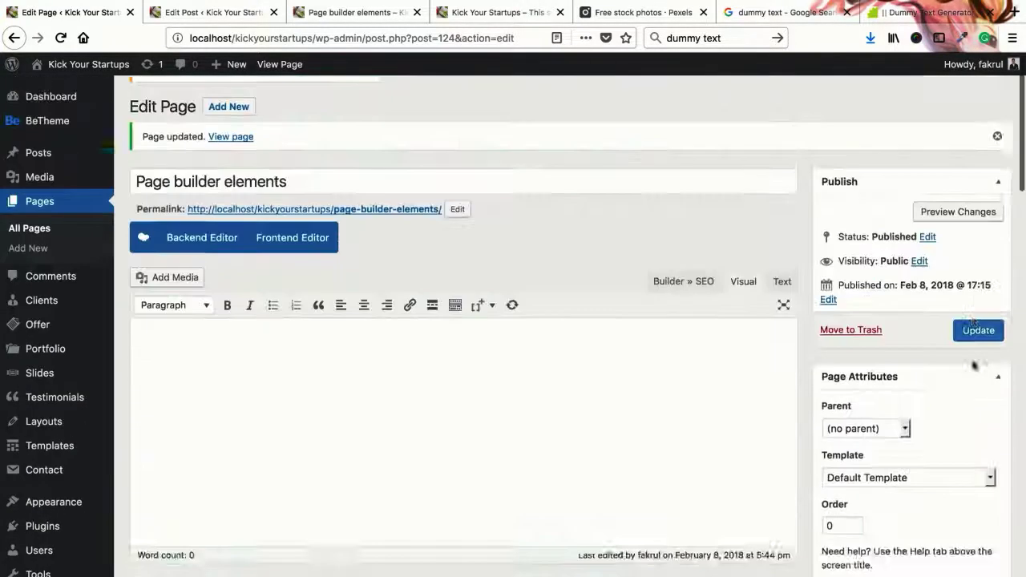
pyautogui.click(978, 370)
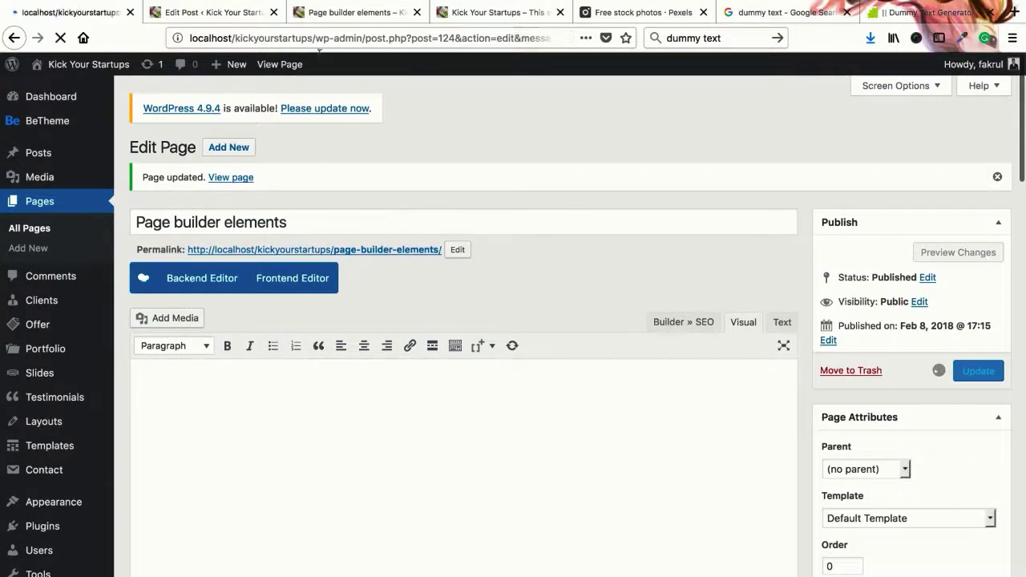
# - Check the Blog News posts and their button beside the Blog tiles on the live page
pyautogui.click(348, 13)
pyautogui.rightClick(363, 19)
pyautogui.click(390, 20)
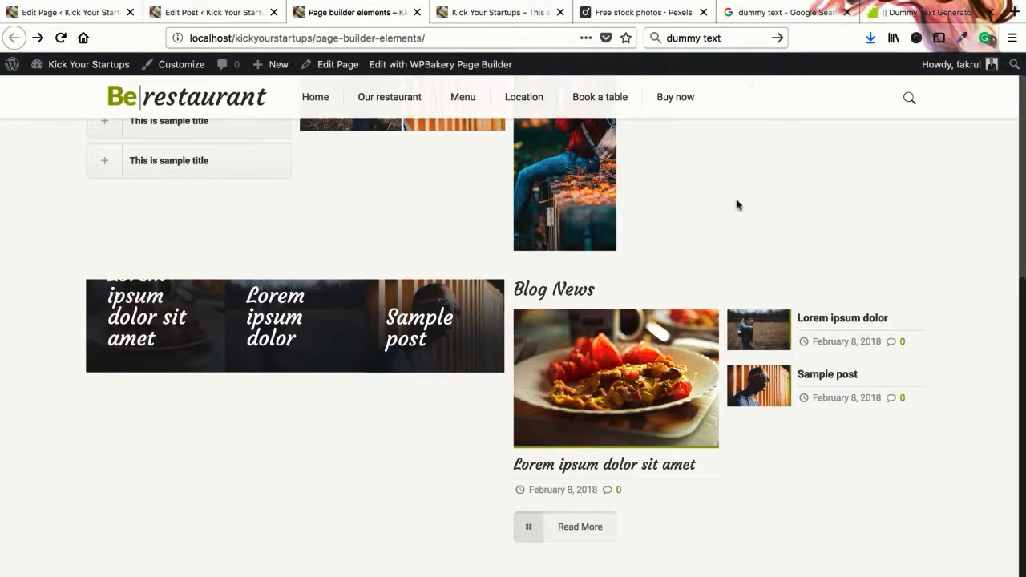
# - Add a new wrap to the section holding Blog and Blog News and reduce its width to 1/2
pyautogui.press('super+1')
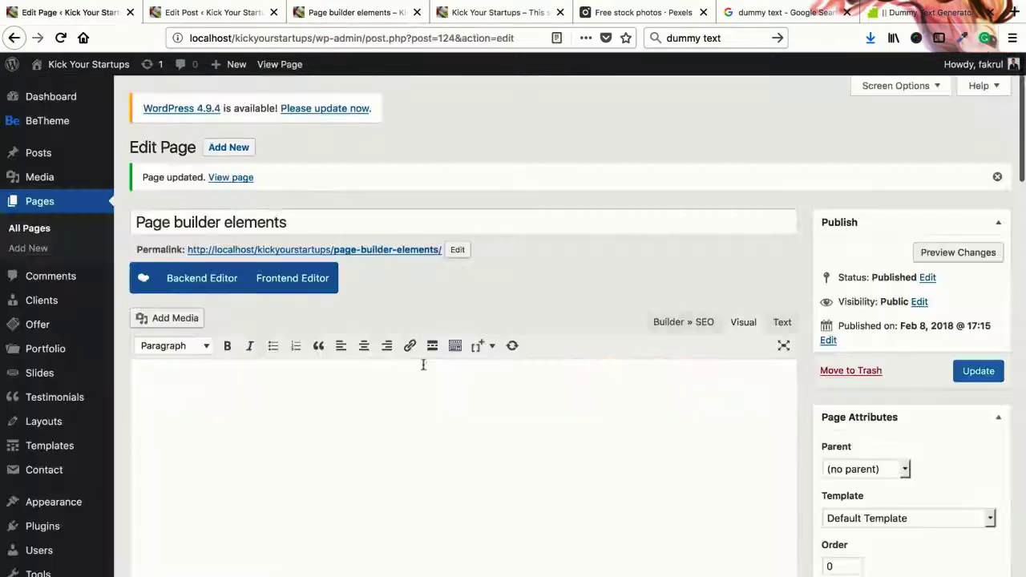
pyautogui.scroll(-10, 479, 395)
pyautogui.scroll(-5, 479, 395)
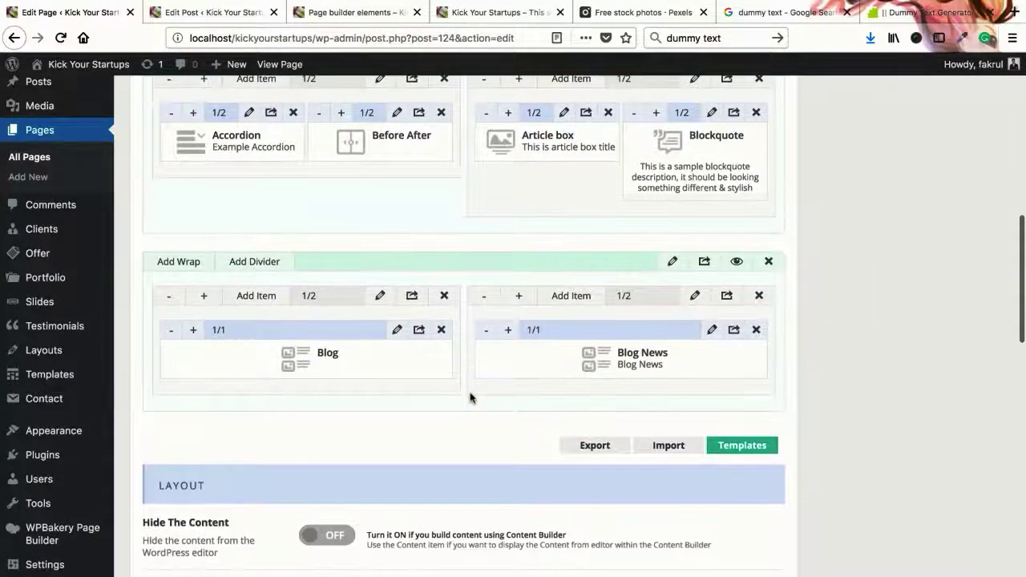
pyautogui.click(180, 263)
pyautogui.click(170, 421)
pyautogui.click(169, 420)
pyautogui.click(170, 421)
pyautogui.click(170, 420)
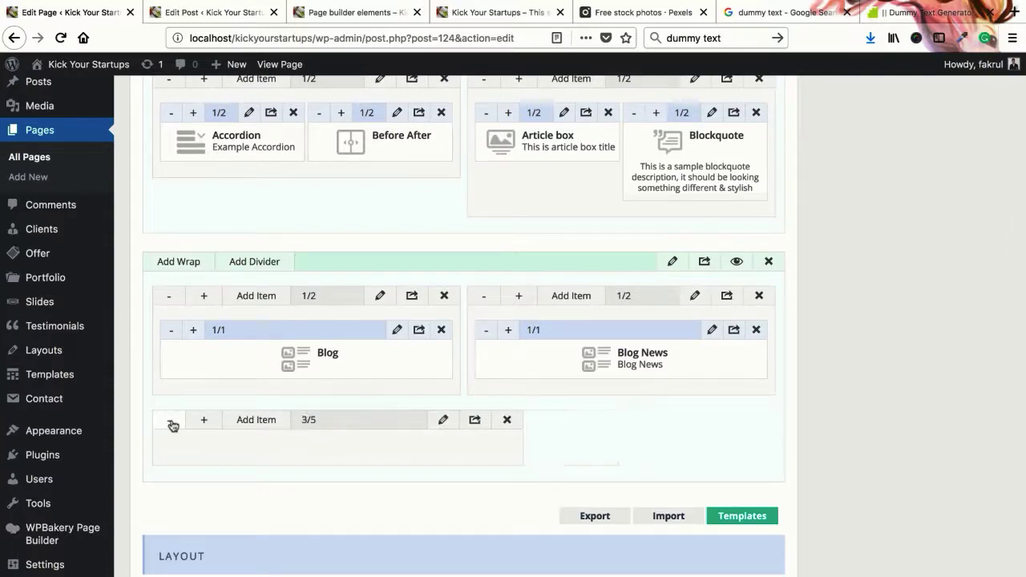
pyautogui.click(169, 421)
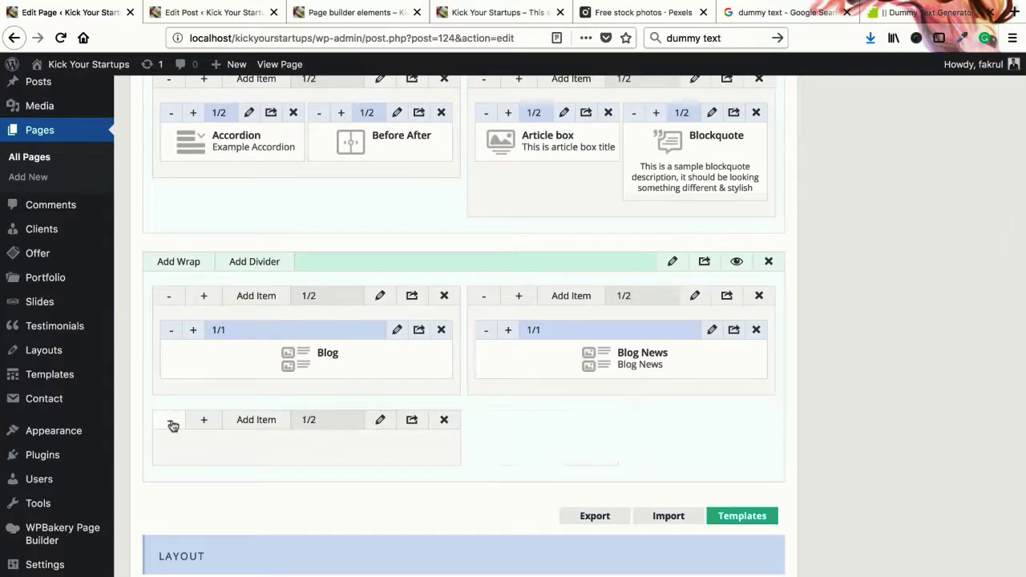
# - Add a Blog Slider item to the empty 1/2 wrap and title it "Blog Slider"
pyautogui.click(248, 427)
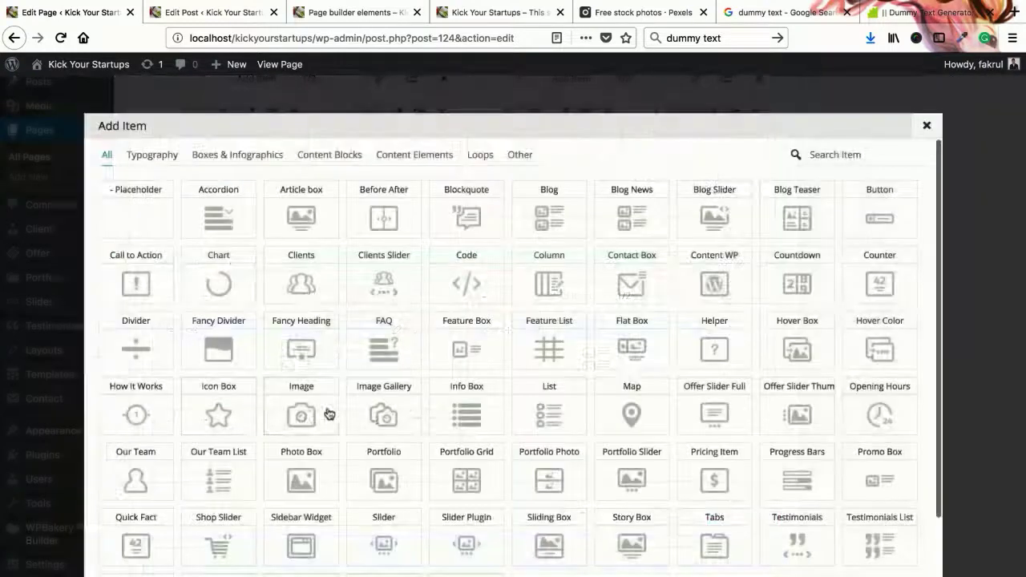
pyautogui.click(709, 239)
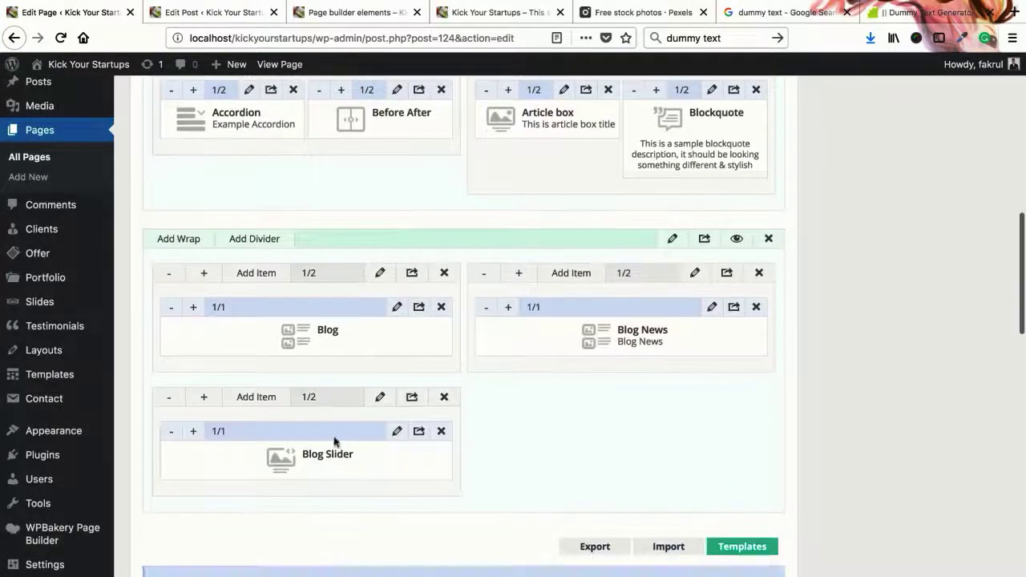
pyautogui.click(401, 437)
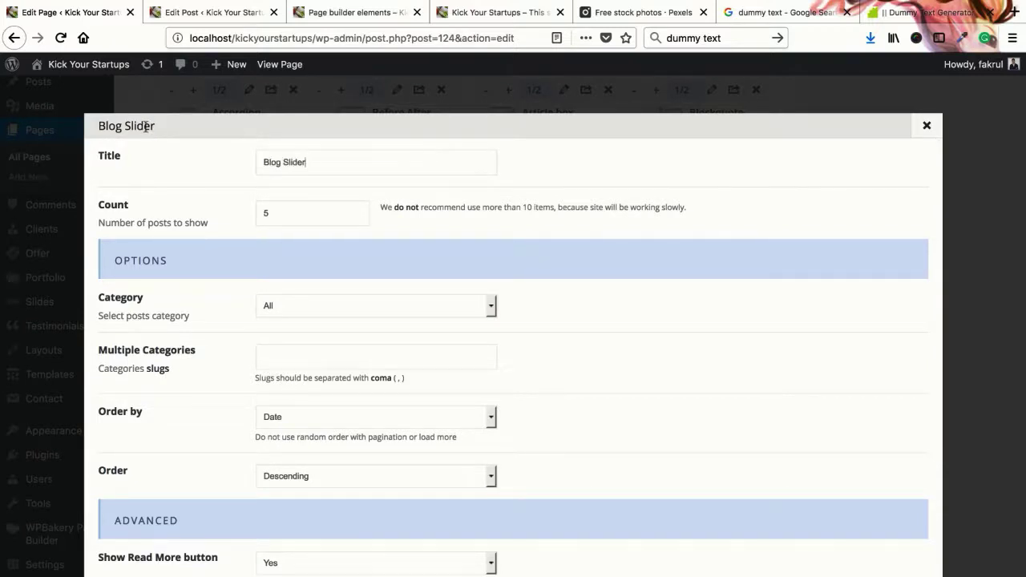
# - Set the Blog Slider's number of posts to 3 and its style to Flat
pyautogui.scroll(-1, 267, 277)
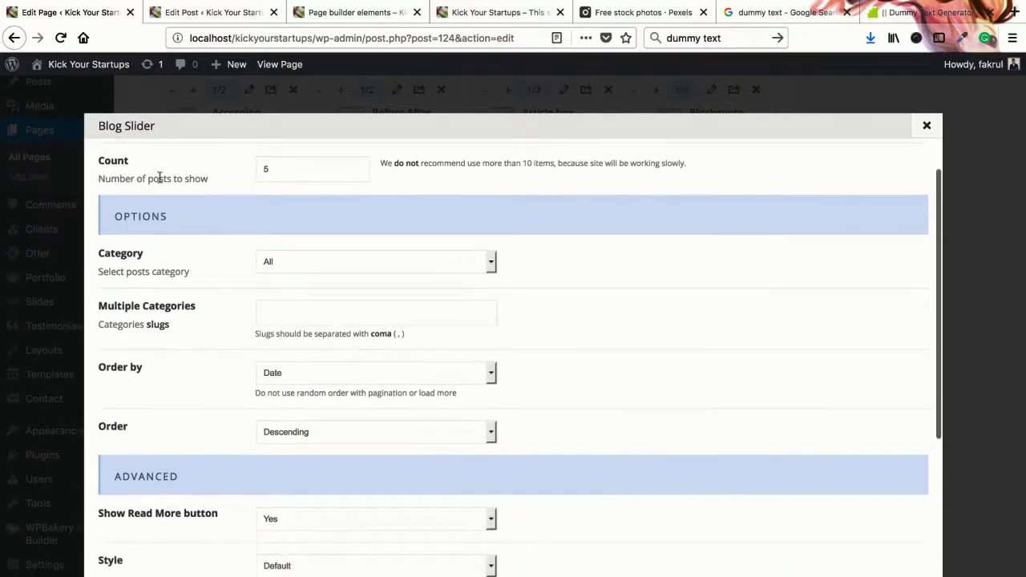
pyautogui.click(295, 175)
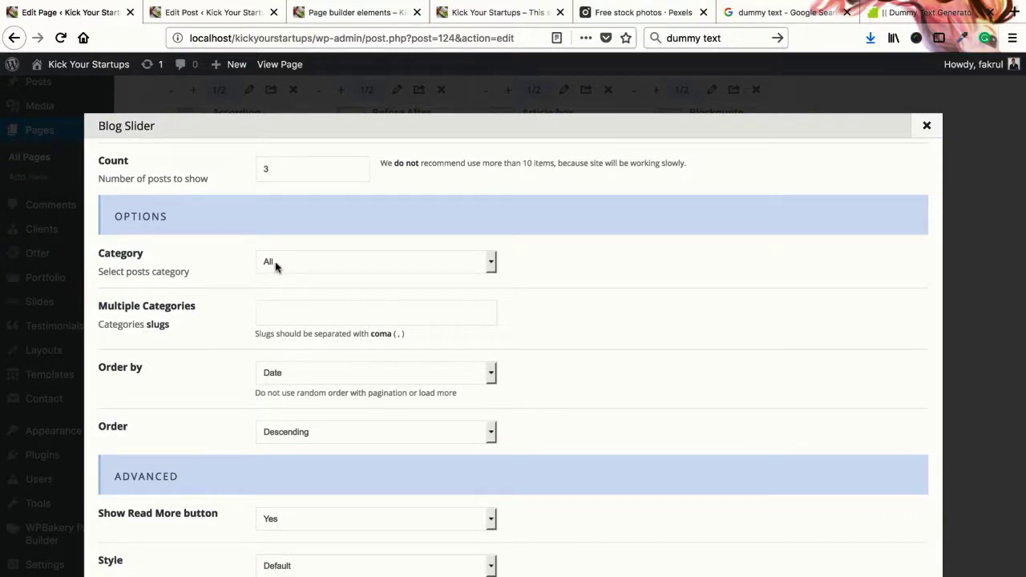
pyautogui.scroll(-1, 169, 290)
pyautogui.scroll(-1, 223, 307)
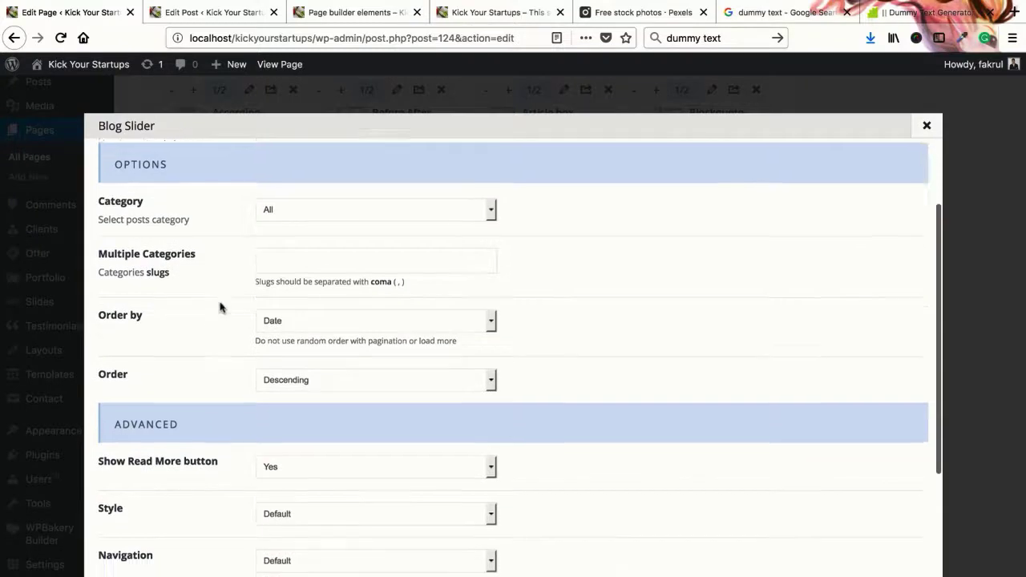
pyautogui.scroll(-4, 213, 339)
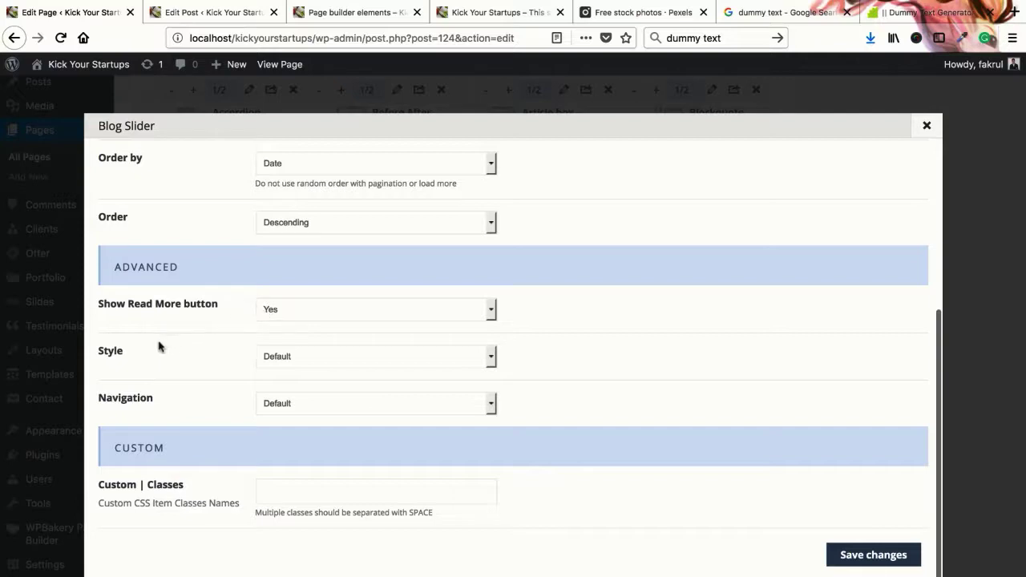
pyautogui.click(323, 353)
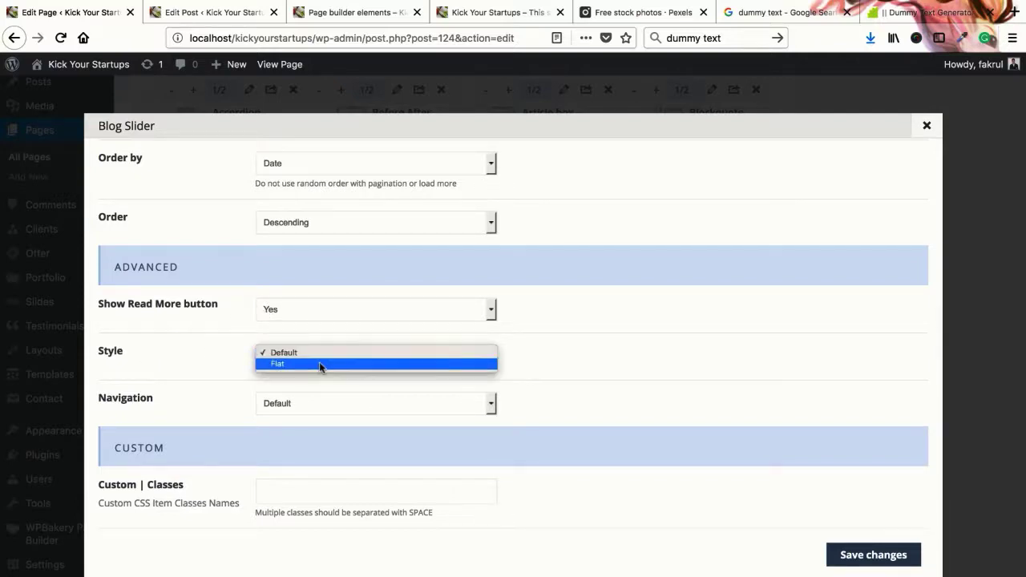
pyautogui.click(319, 364)
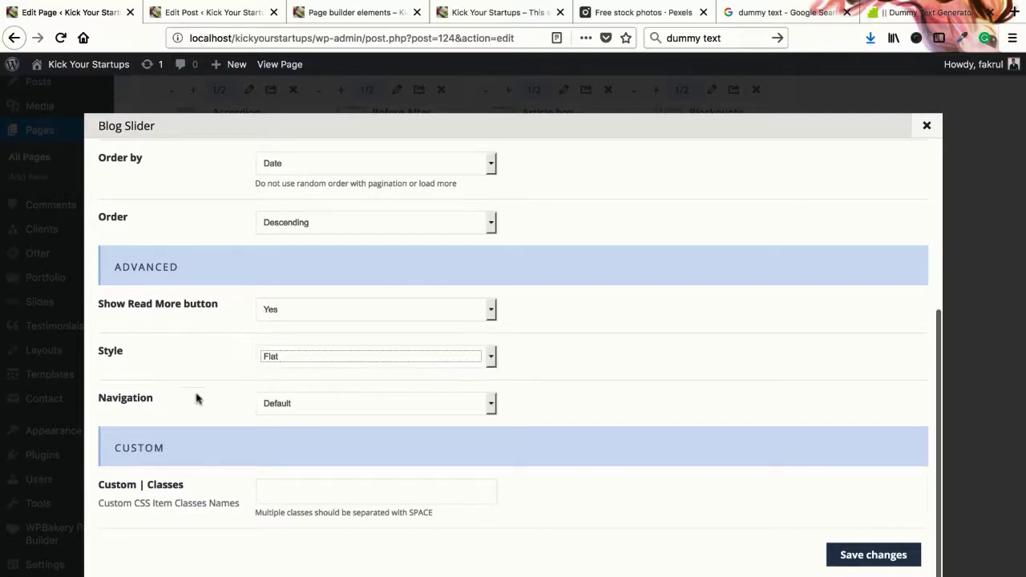
# - Review the Blog Slider's Navigation choices and look at the live page, leaving Navigation at Default
pyautogui.click(374, 404)
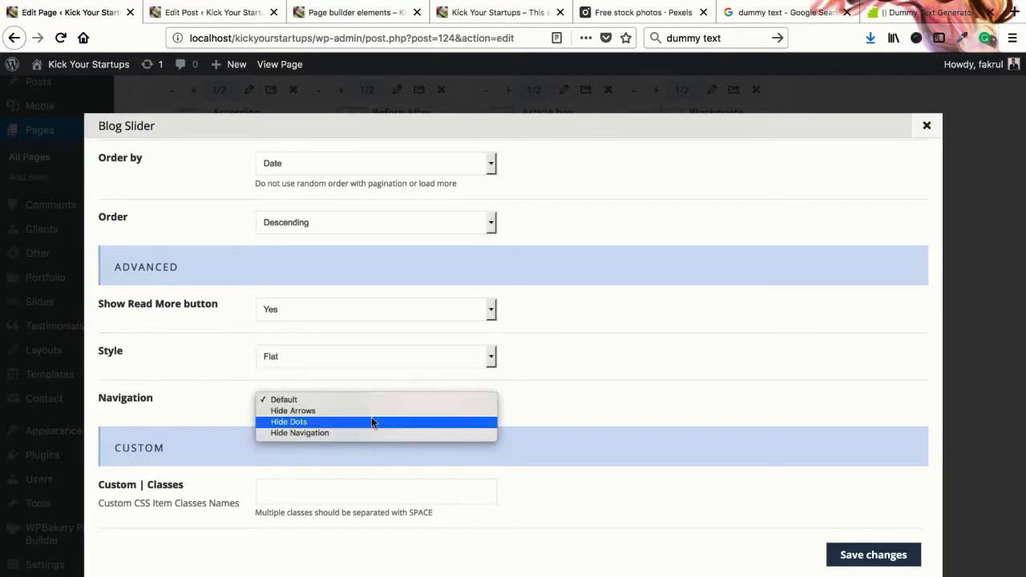
pyautogui.click(175, 402)
pyautogui.click(324, 14)
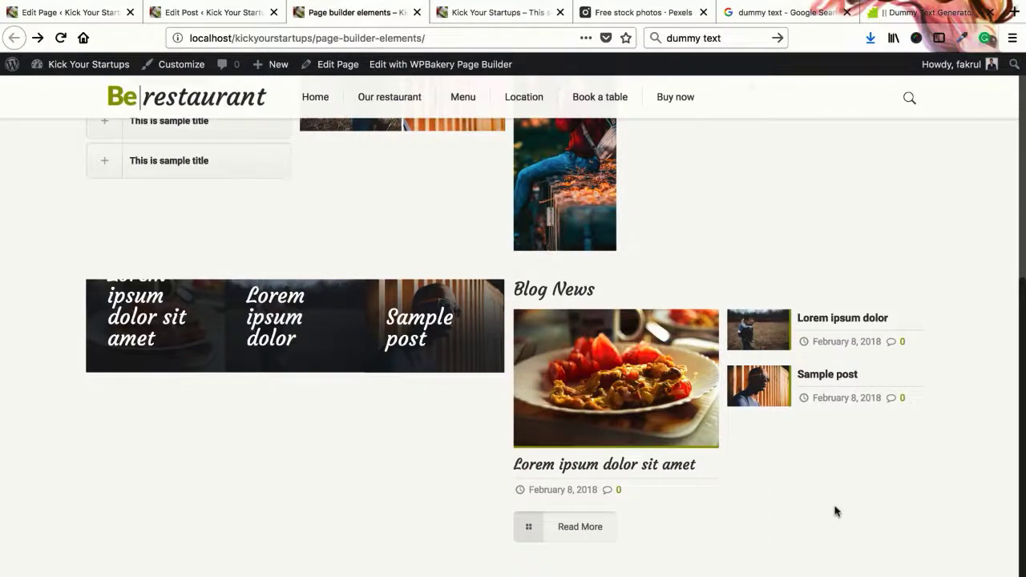
pyautogui.click(96, 15)
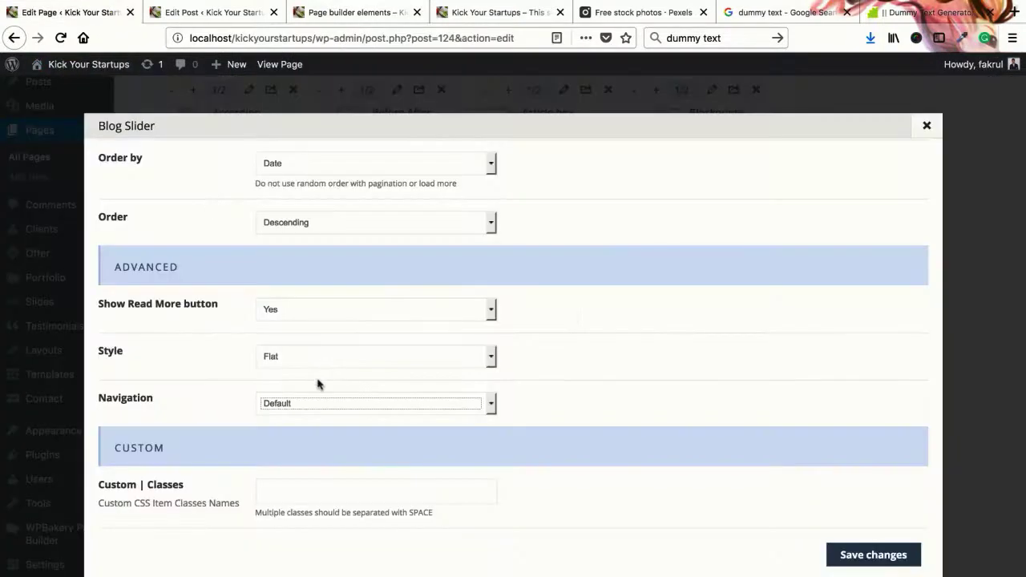
pyautogui.click(320, 403)
pyautogui.click(223, 403)
pyautogui.scroll(-1, 340, 425)
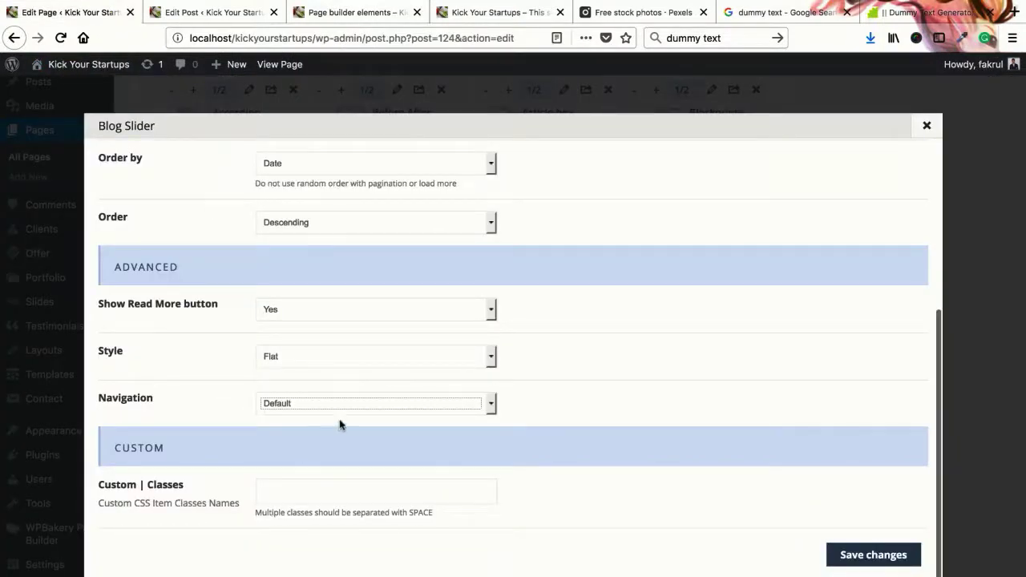
# - Save the Blog Slider's settings and update the page
pyautogui.click(885, 559)
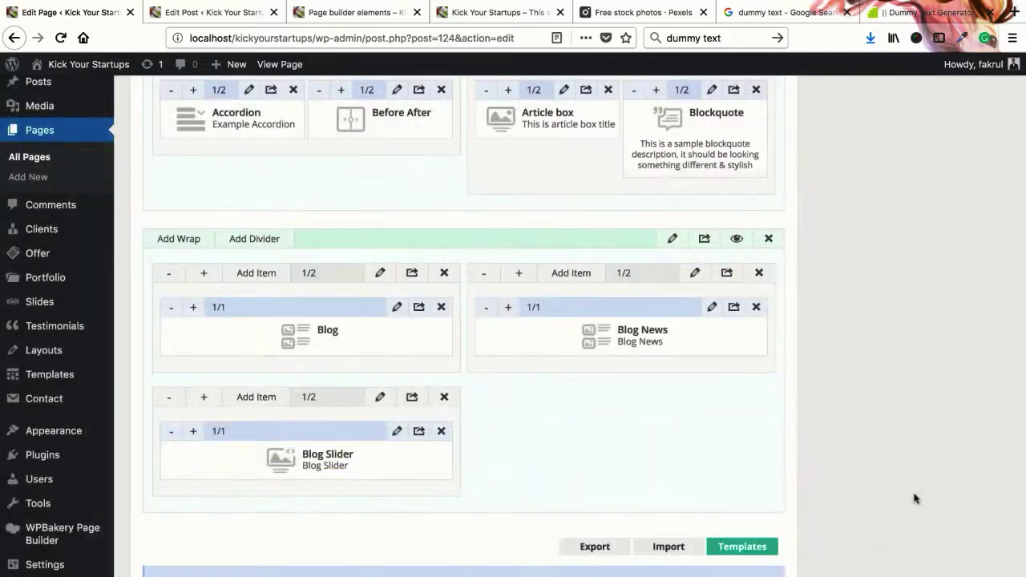
pyautogui.scroll(10, 930, 449)
pyautogui.click(972, 374)
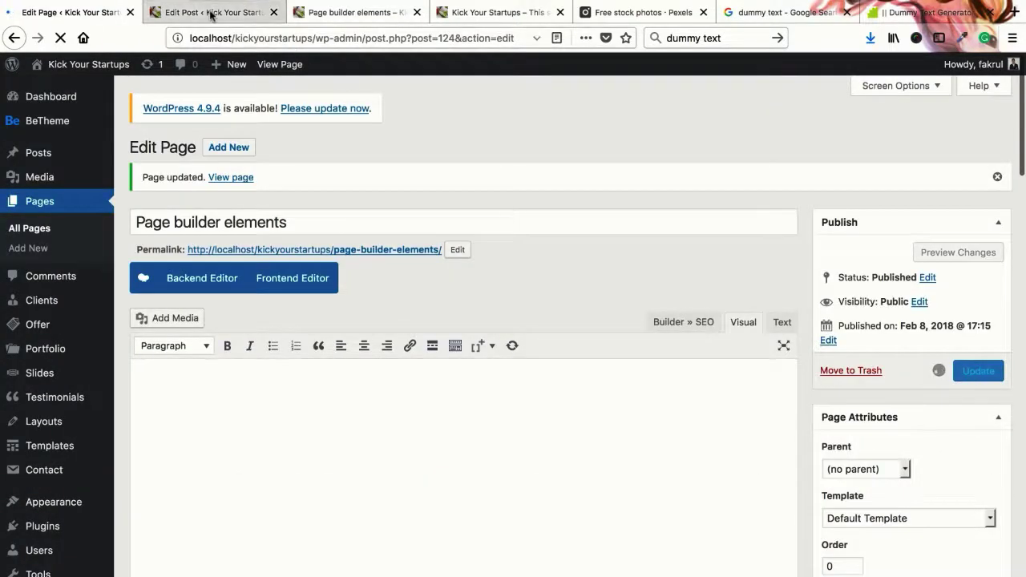
# - Reload the live page and test the Blog Slider's navigation dots and its previous and next arrows
pyautogui.click(201, 12)
pyautogui.click(329, 14)
pyautogui.rightClick(328, 14)
pyautogui.click(352, 18)
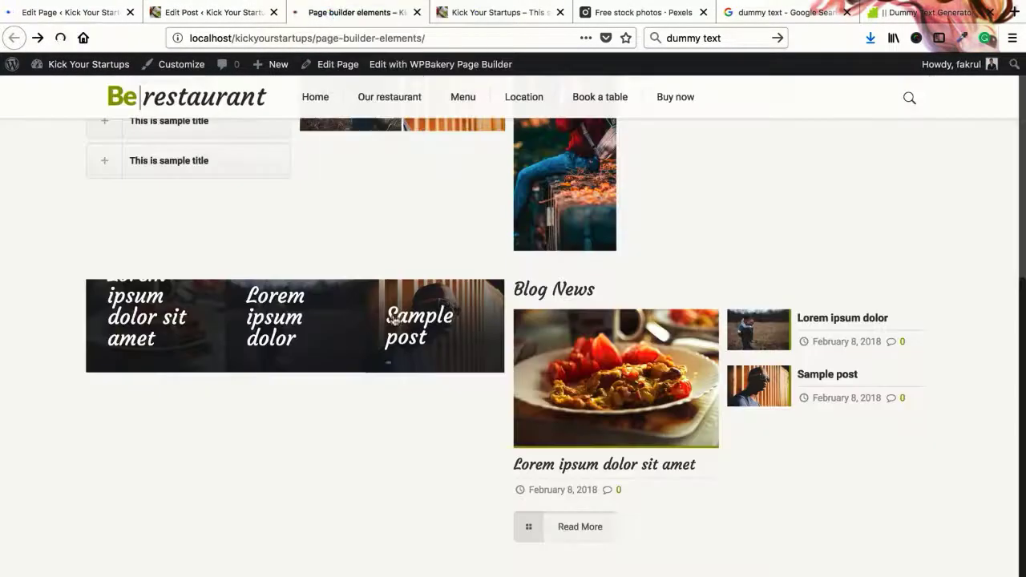
pyautogui.scroll(-3, 401, 390)
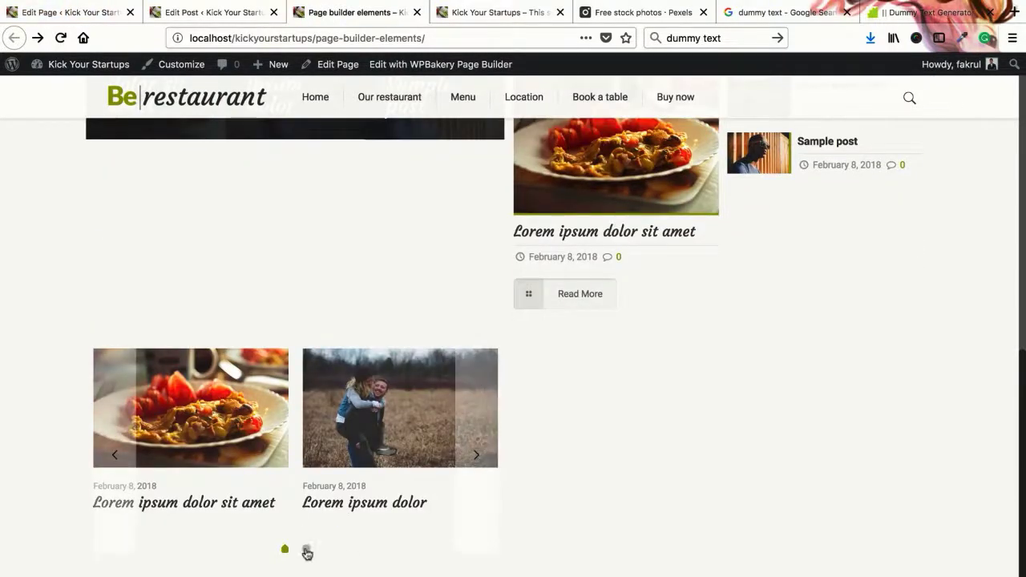
pyautogui.click(306, 551)
pyautogui.click(285, 550)
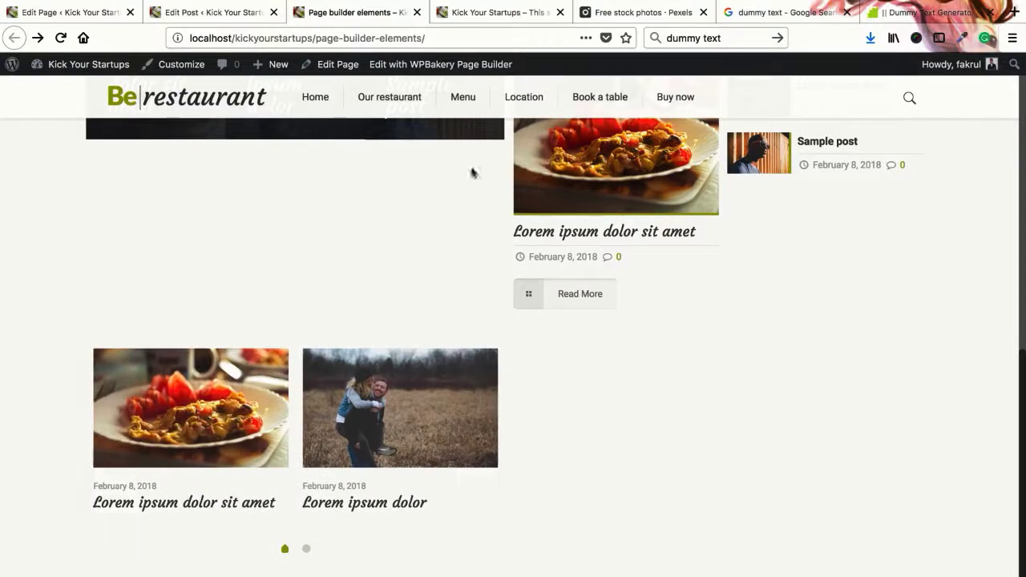
pyautogui.click(479, 441)
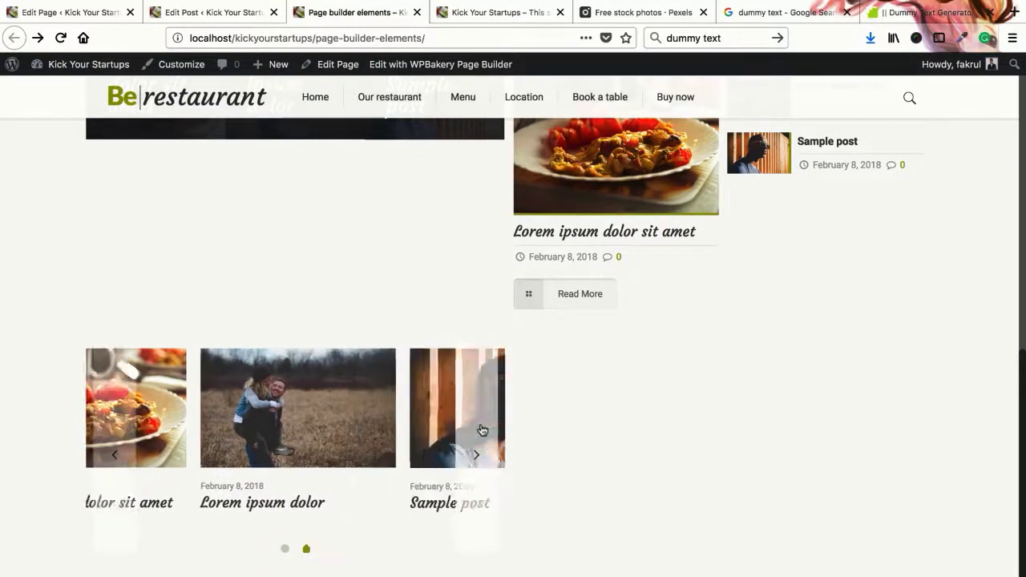
pyautogui.click(123, 429)
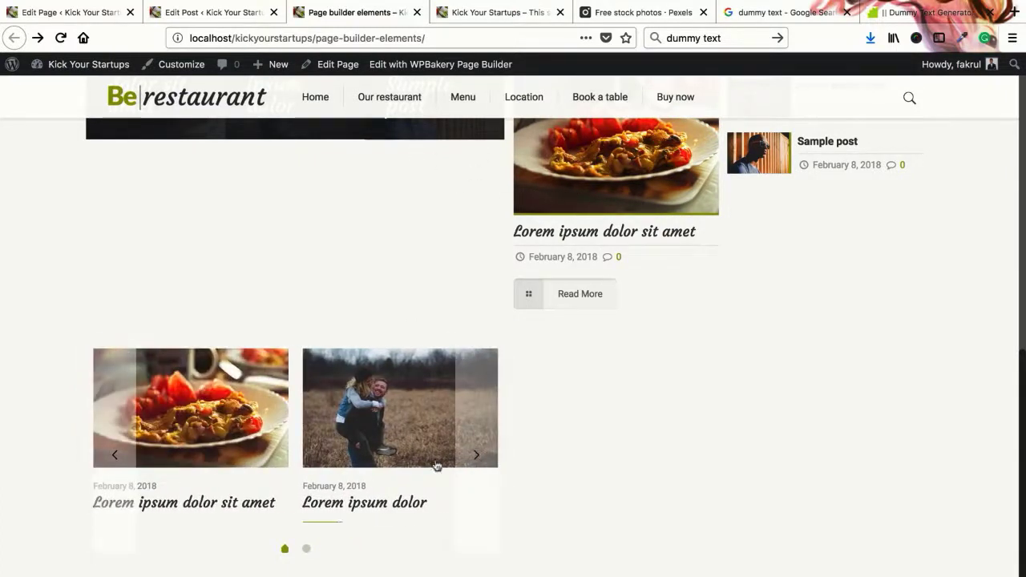
pyautogui.click(489, 463)
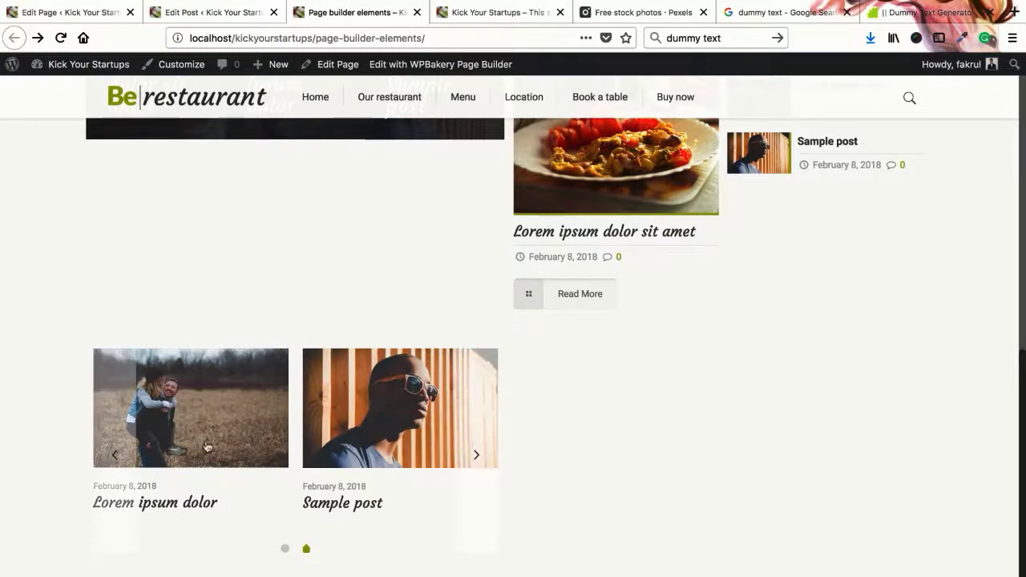
pyautogui.click(118, 448)
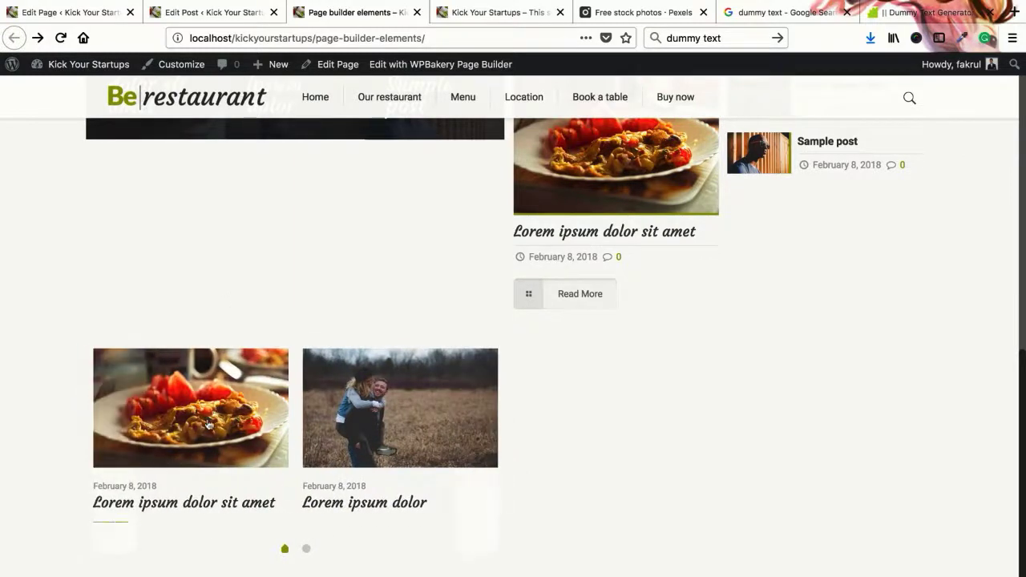
# - Return to the page editor and review the Blog Slider's style and navigation settings, closing them without changes
pyautogui.click(83, 16)
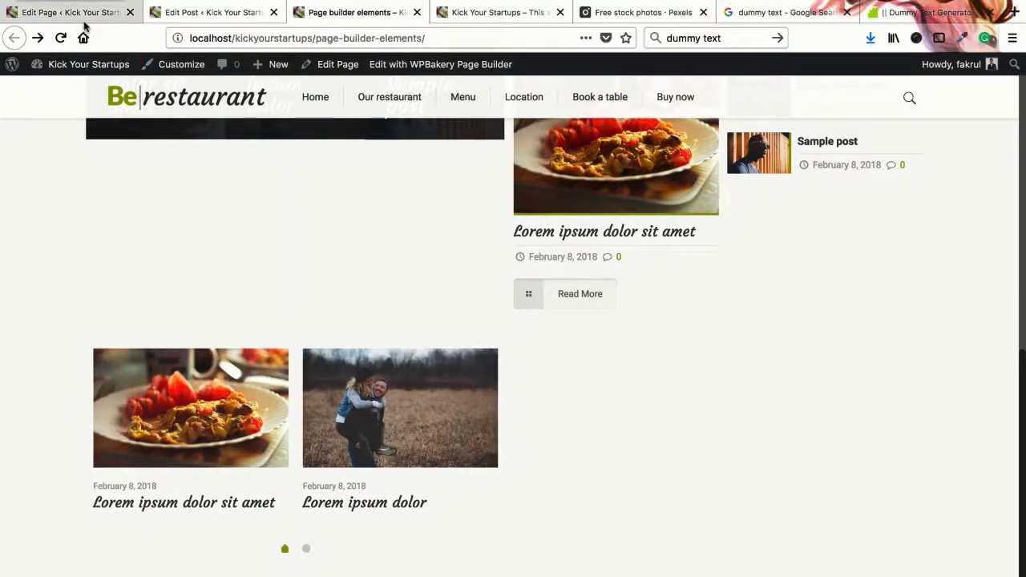
pyautogui.scroll(-15, 353, 361)
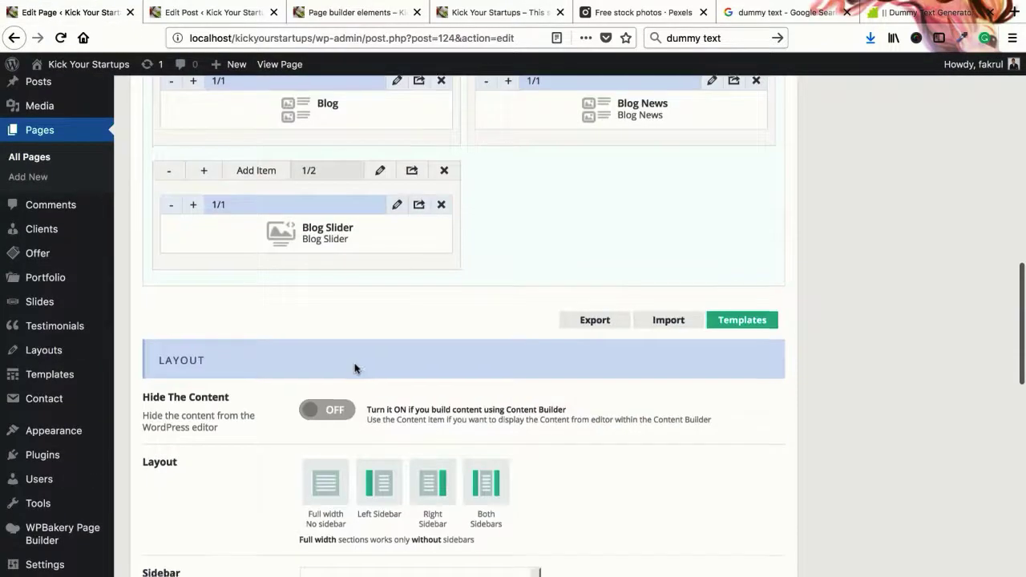
pyautogui.scroll(1, 353, 329)
pyautogui.click(397, 267)
pyautogui.scroll(-5, 314, 277)
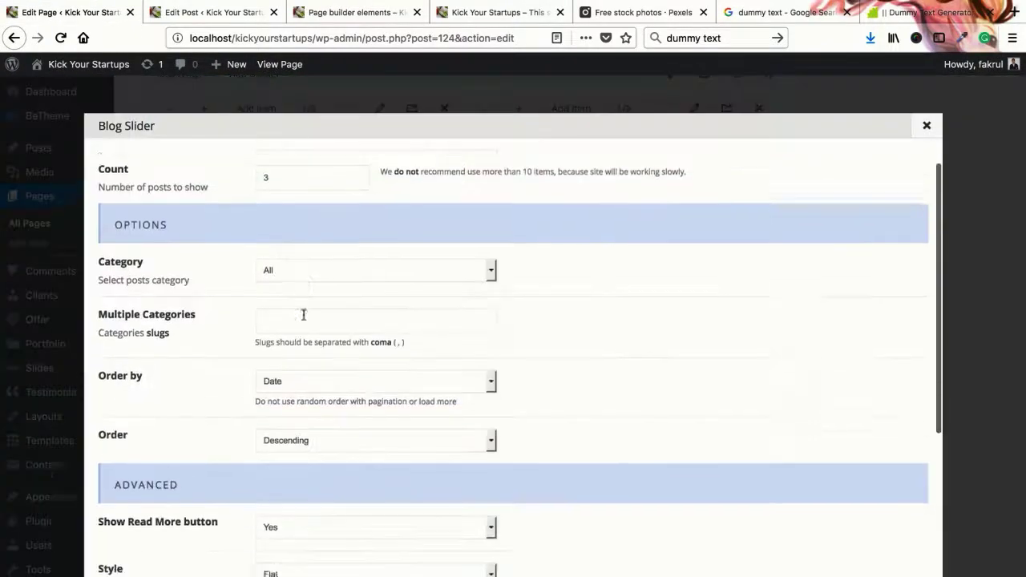
pyautogui.scroll(-2, 302, 319)
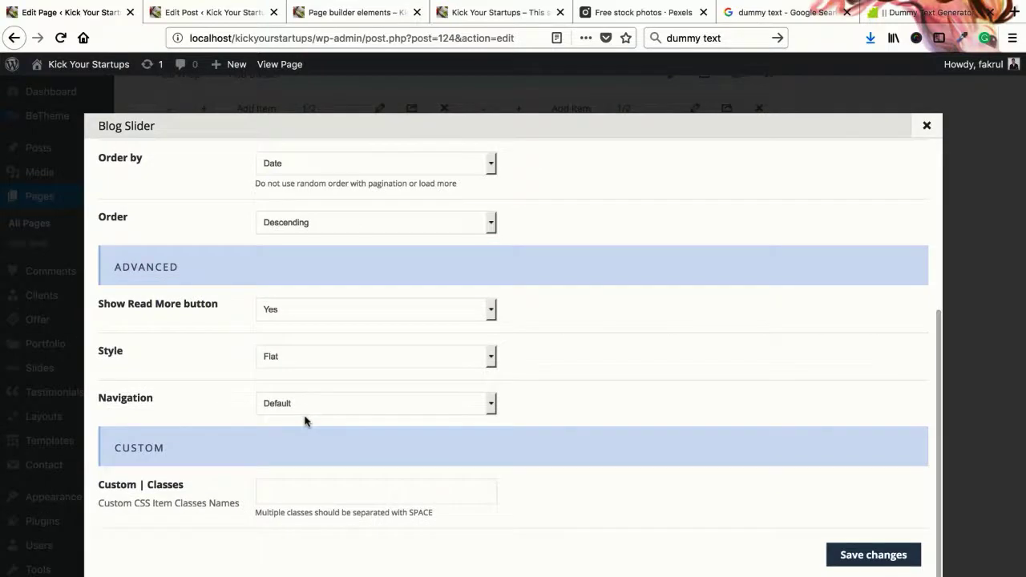
pyautogui.press('Escape')
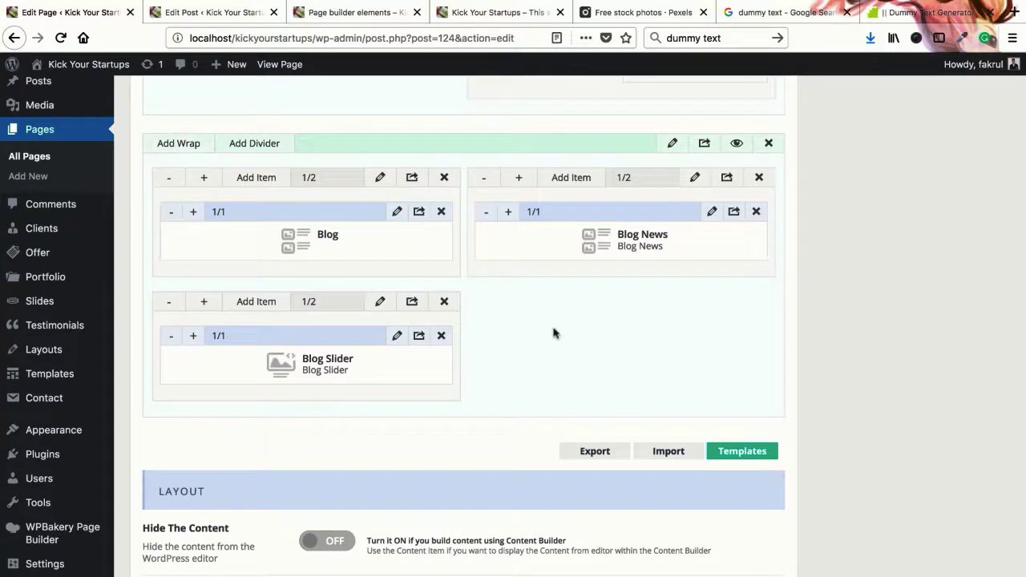
# - Add a new wrap beside the Blog Slider's wrap, reduce it to 1/2 width, and insert a Blog Teaser item in it
pyautogui.click(180, 148)
pyautogui.click(167, 426)
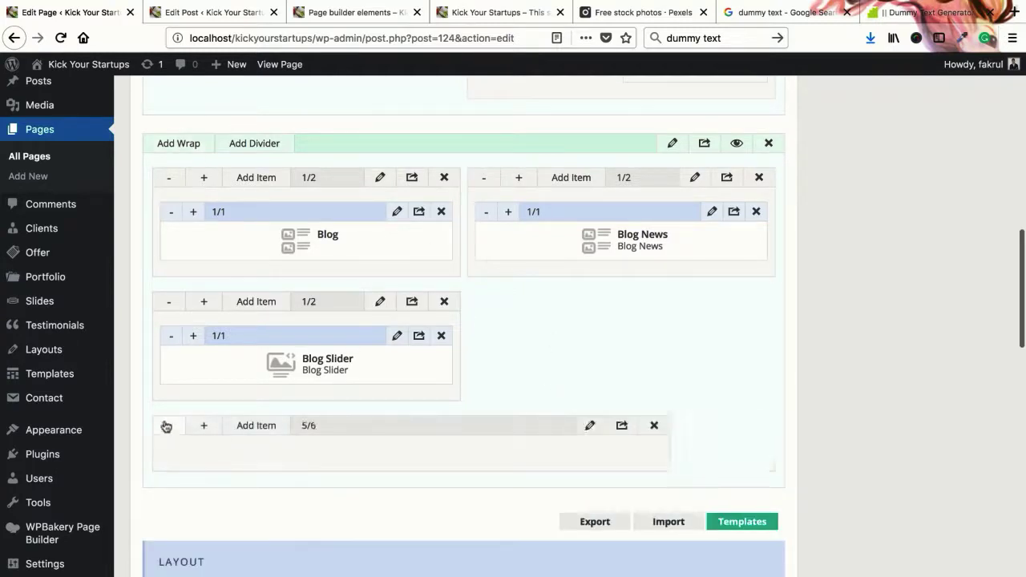
pyautogui.click(165, 426)
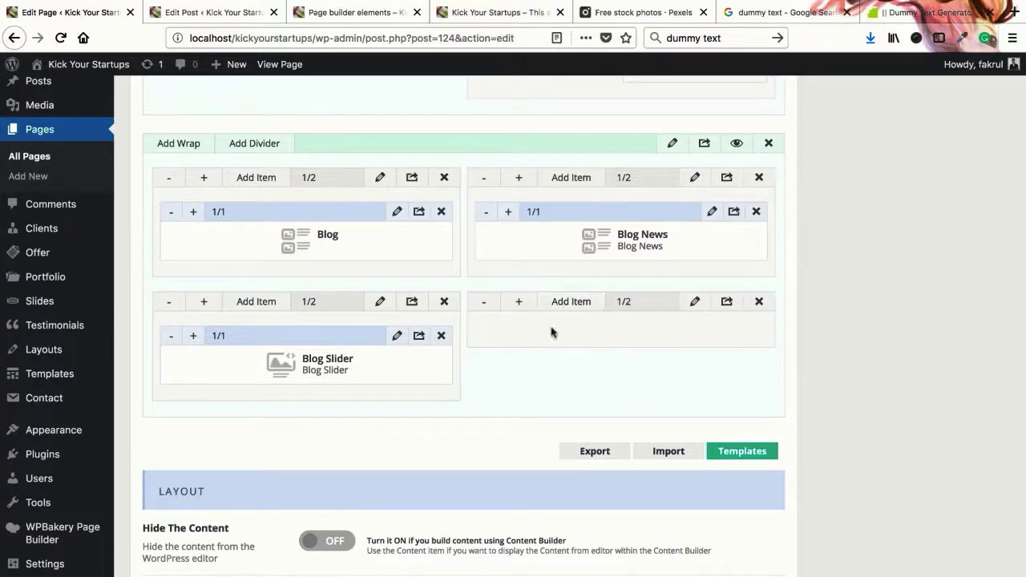
pyautogui.click(569, 304)
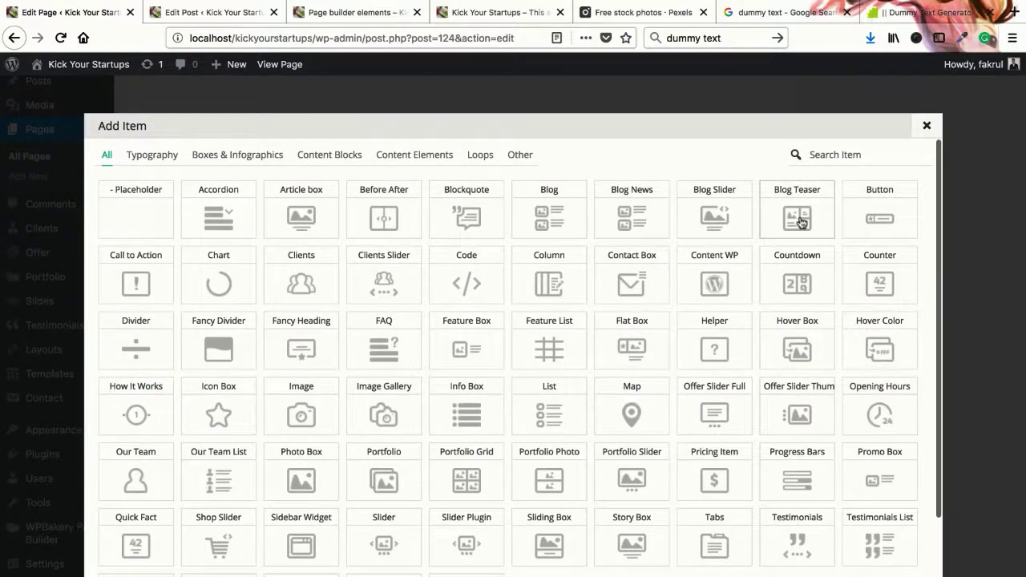
pyautogui.click(799, 221)
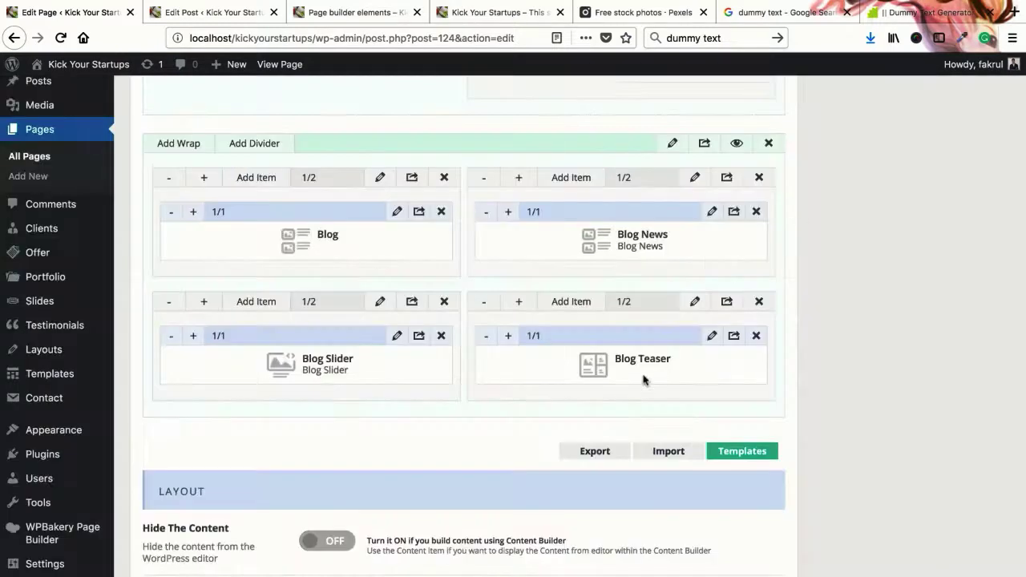
# - Check the Blog Teaser's wrap width recommendation against its wrap, and set the item's title to "Blog Teaser"
pyautogui.click(713, 337)
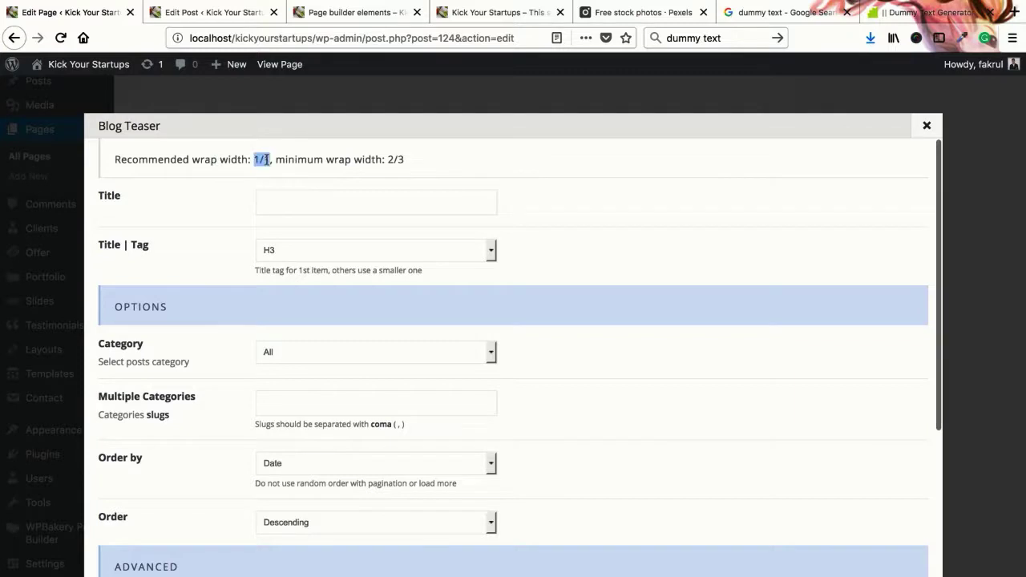
pyautogui.moveTo(266, 160); pyautogui.dragTo(271, 160)
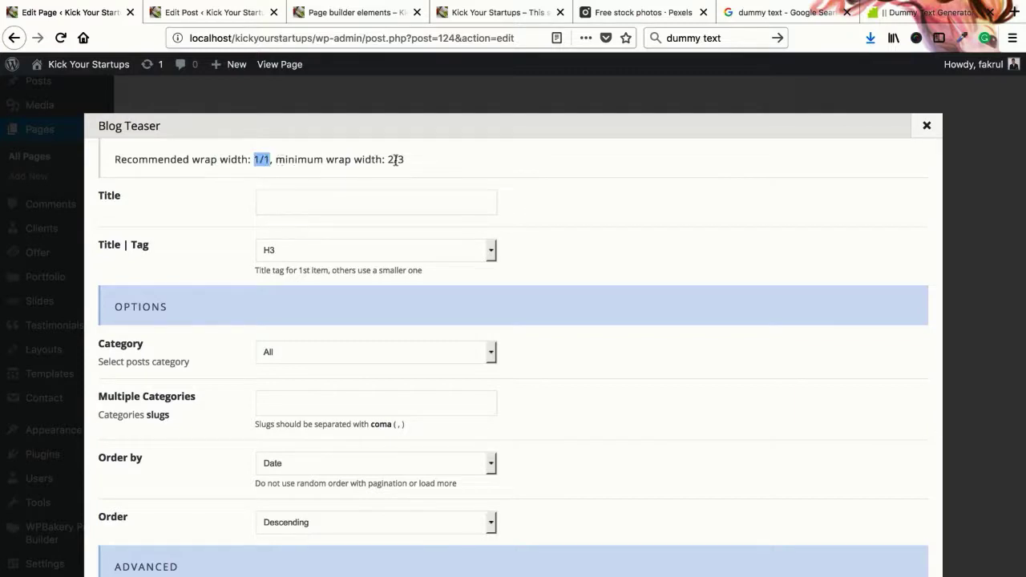
pyautogui.press('Escape')
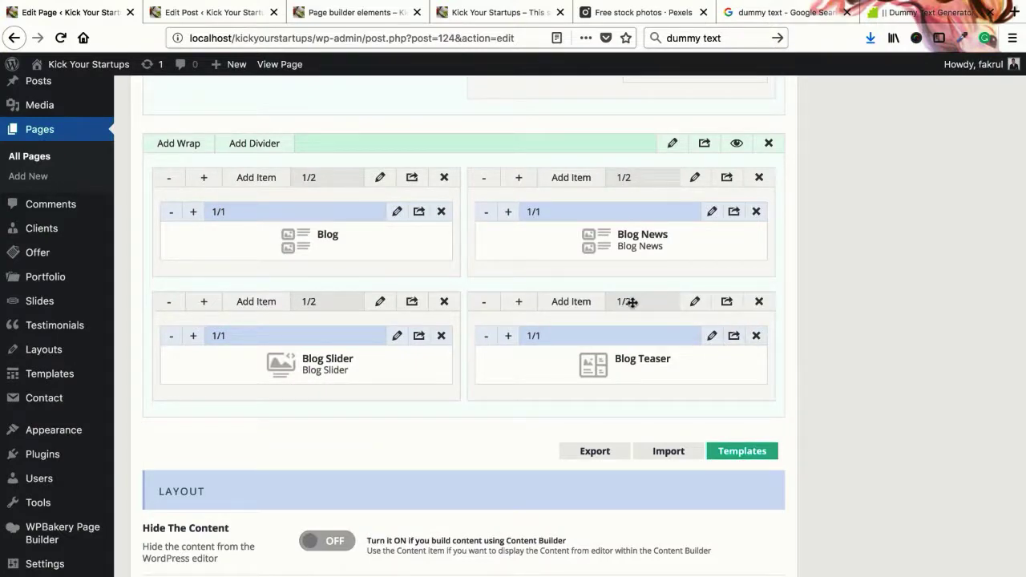
pyautogui.click(711, 335)
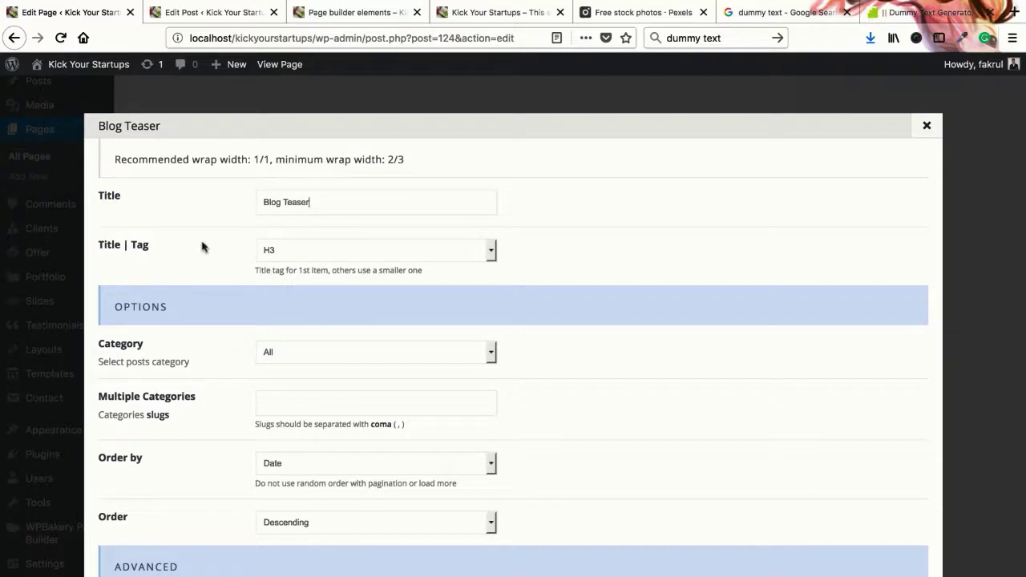
# - Review the Blog Teaser's title tag choices, keeping H3, and look through its category, ordering and advanced settings
pyautogui.click(277, 249)
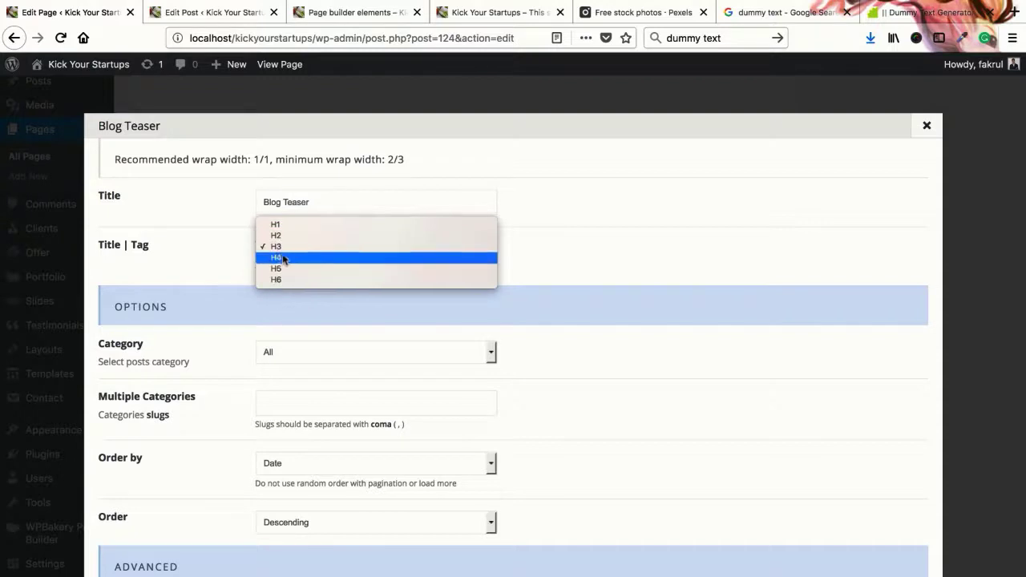
pyautogui.click(284, 248)
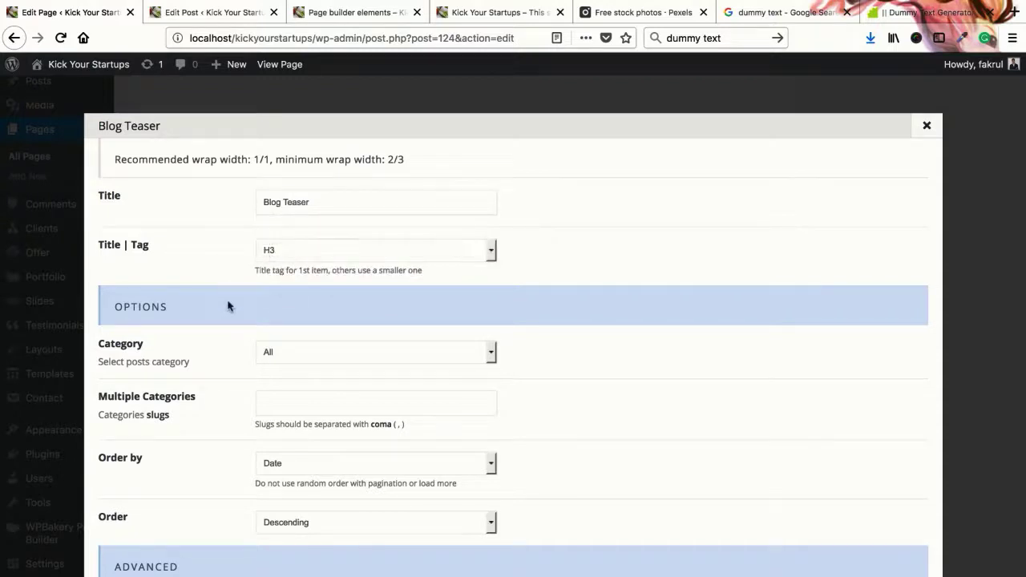
pyautogui.scroll(-2, 294, 280)
pyautogui.scroll(-1, 238, 354)
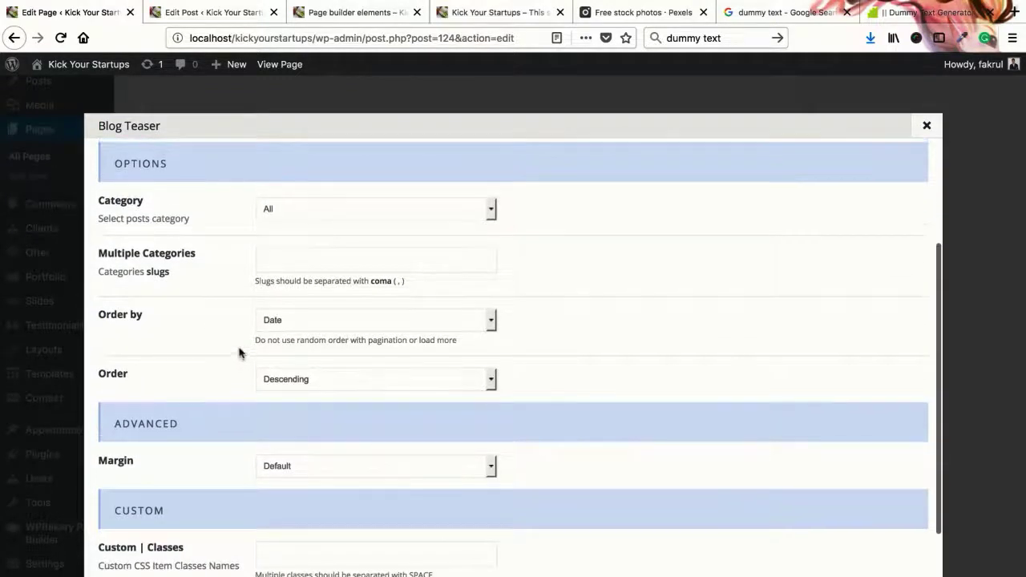
pyautogui.scroll(1, 230, 269)
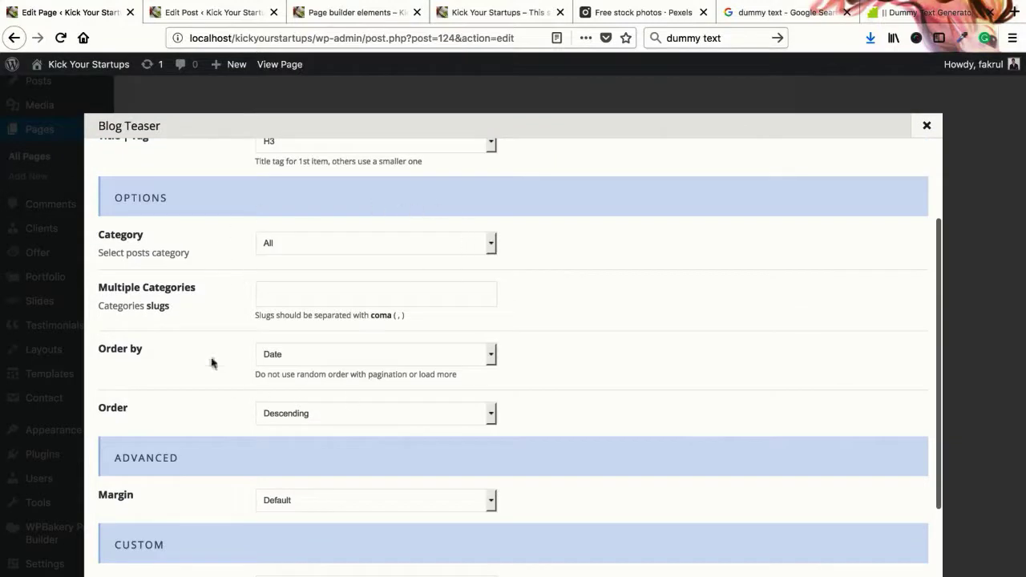
pyautogui.scroll(-2, 296, 415)
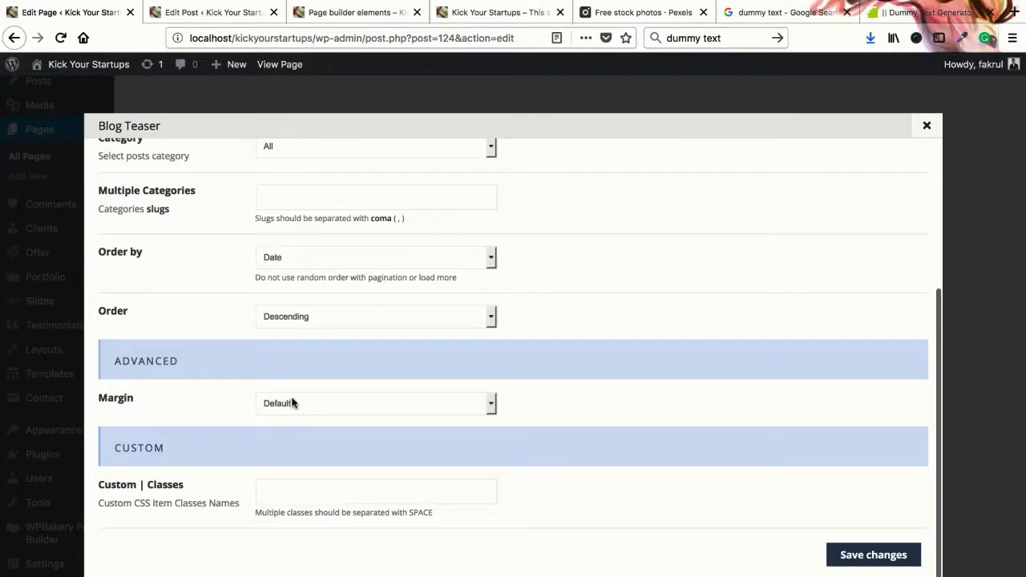
pyautogui.scroll(1, 339, 280)
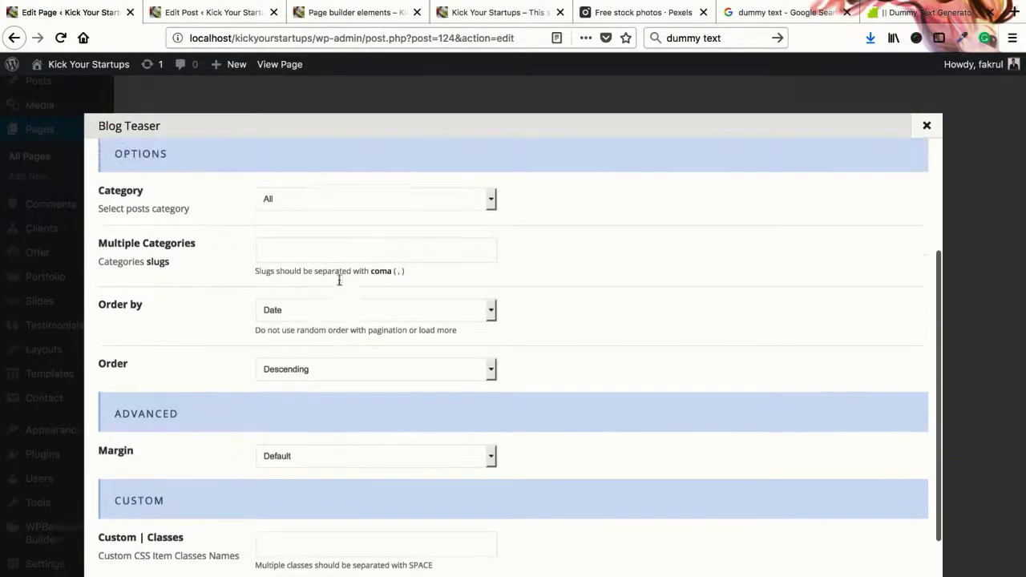
pyautogui.scroll(-1, 336, 374)
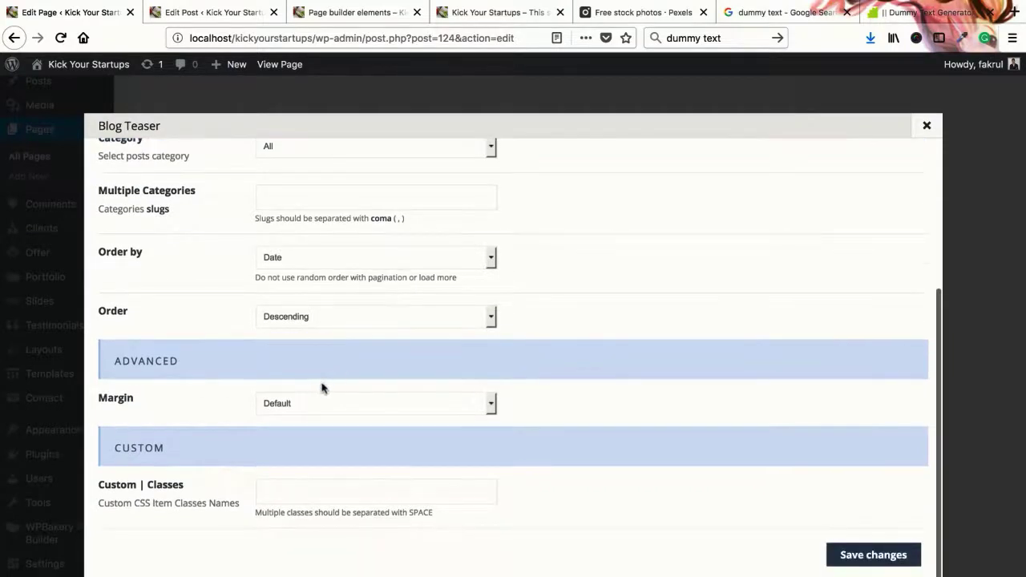
pyautogui.scroll(1, 361, 265)
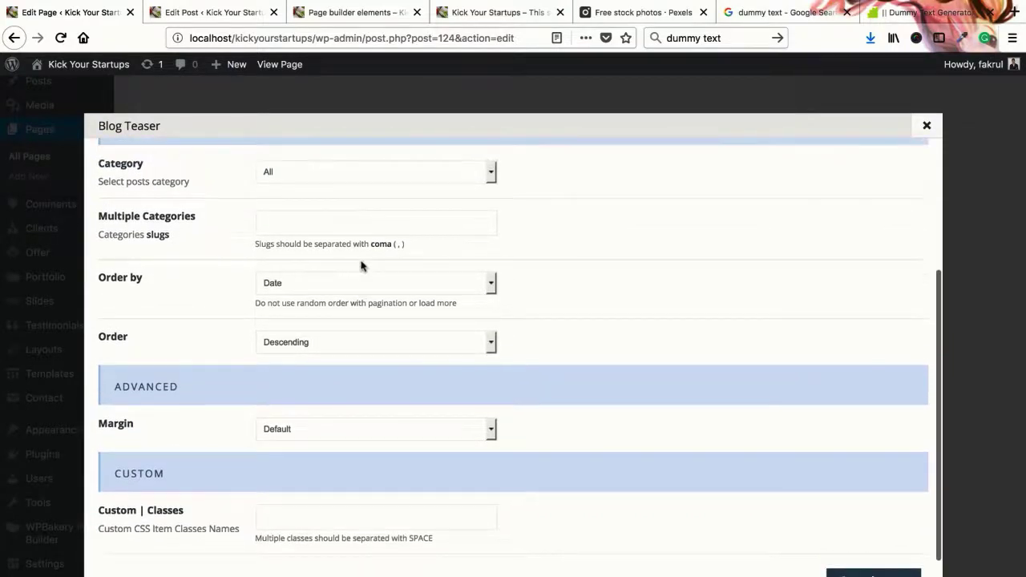
pyautogui.scroll(-1, 337, 281)
# - Check the Blog Teaser's margin choices, leaving the margin at Default
pyautogui.click(263, 409)
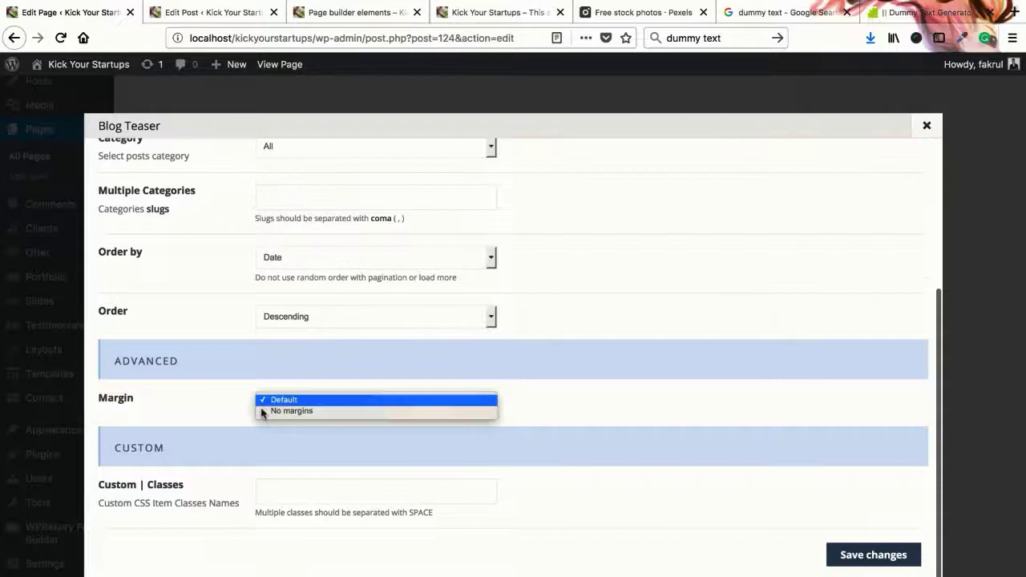
pyautogui.click(313, 401)
pyautogui.click(303, 406)
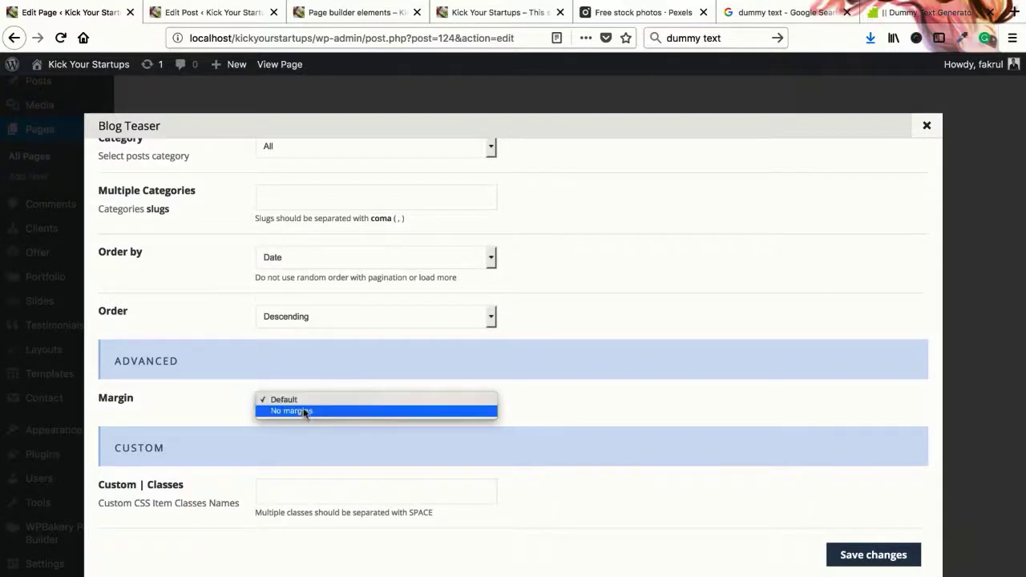
pyautogui.click(241, 401)
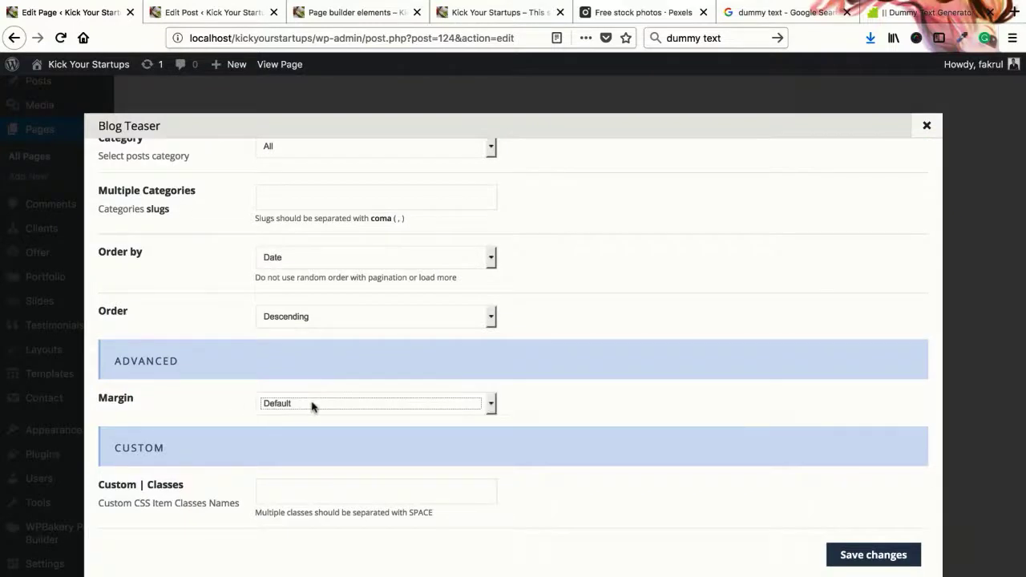
pyautogui.click(233, 401)
# - Save the Blog Teaser item's changes and update the page
pyautogui.click(877, 555)
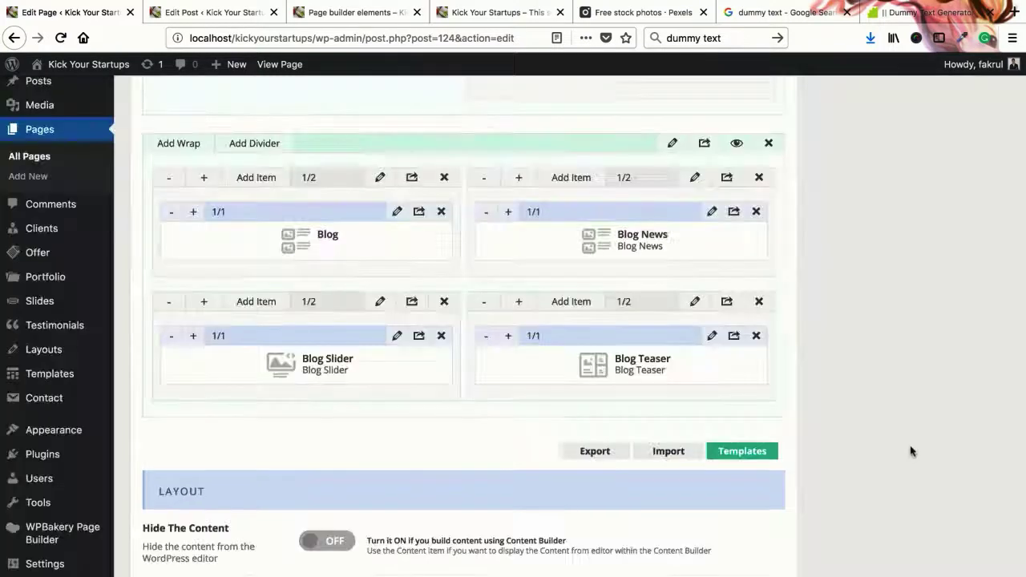
pyautogui.scroll(10, 914, 441)
pyautogui.click(978, 370)
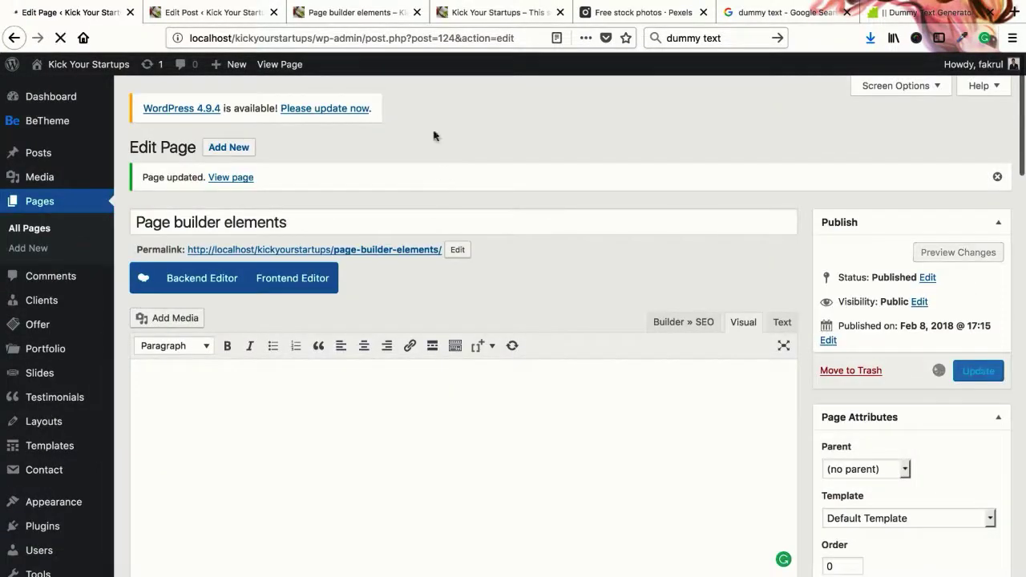
# - Switch to the editor of the "Lorem ipsum dolor sit amet" post and copy its entire body text
pyautogui.click(347, 16)
pyautogui.click(255, 16)
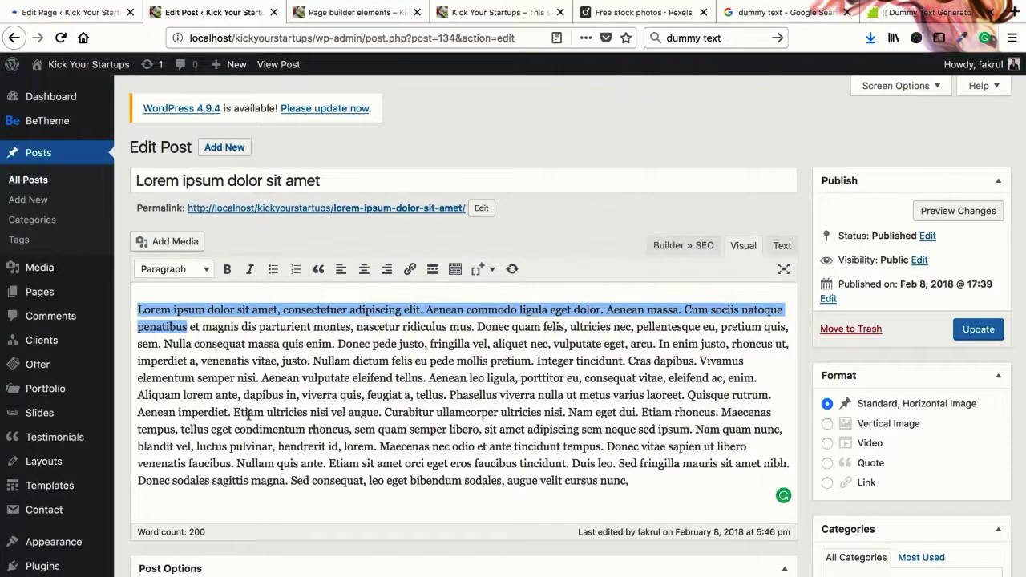
pyautogui.click(328, 347)
pyautogui.hotkey('ctrl', 'a')
pyautogui.hotkey('ctrl', 'c')
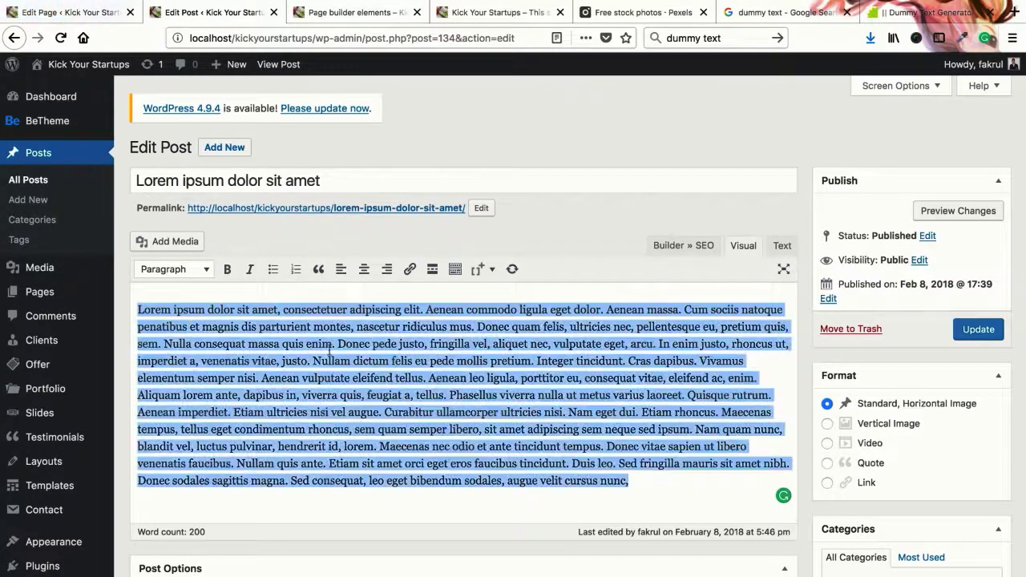
# - Start a new post and paste the copied lorem ipsum text as its body
pyautogui.click(224, 146)
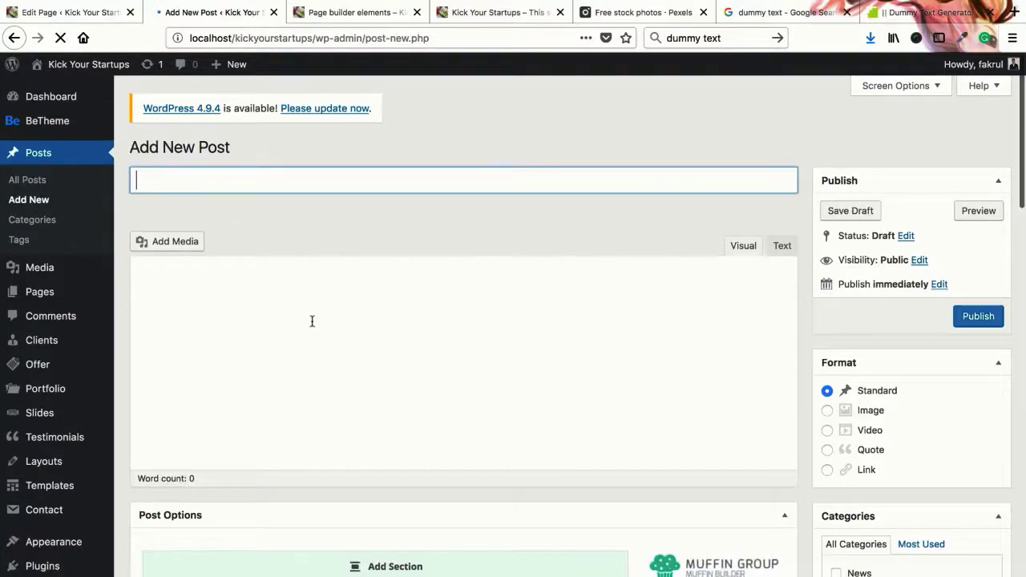
pyautogui.click(306, 312)
pyautogui.hotkey('ctrl', 'v')
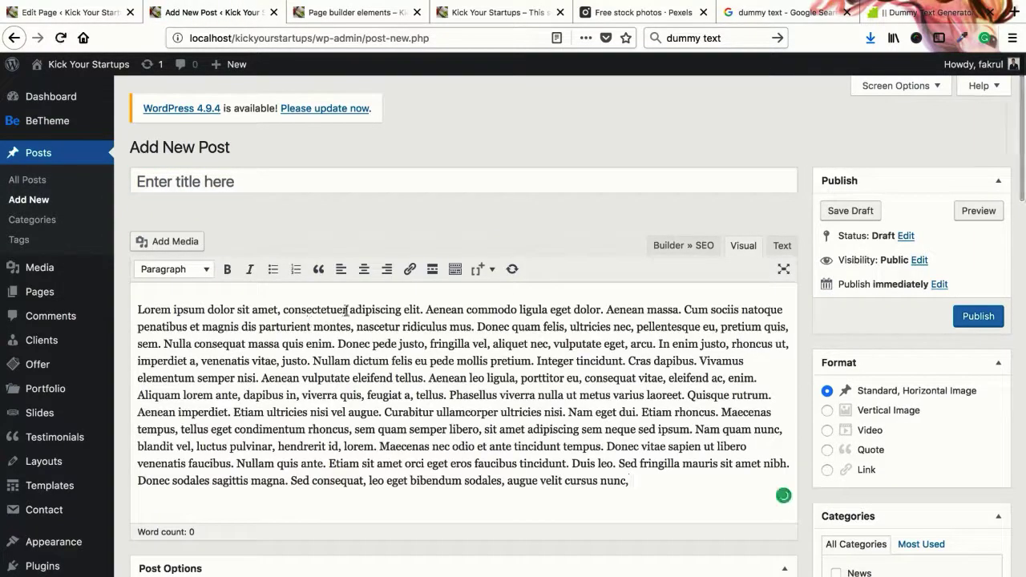
# - Title the new post "Aenean commodo ligula", using the phrase from its body, and assign it to the News category
pyautogui.moveTo(426, 311); pyautogui.dragTo(540, 311)
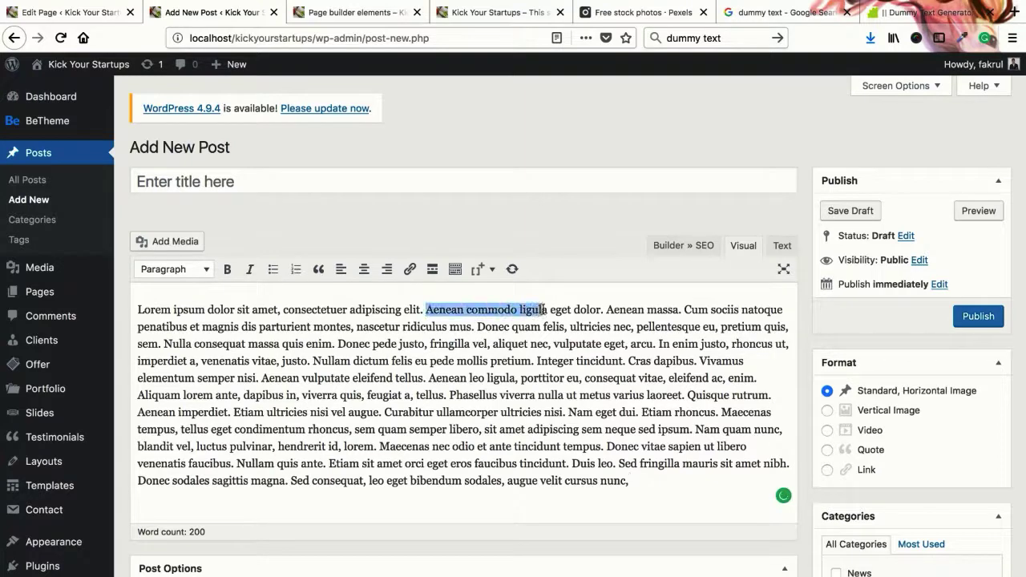
pyautogui.click(561, 179)
pyautogui.write('Aenean commodo ligula')
pyautogui.scroll(-5, 851, 241)
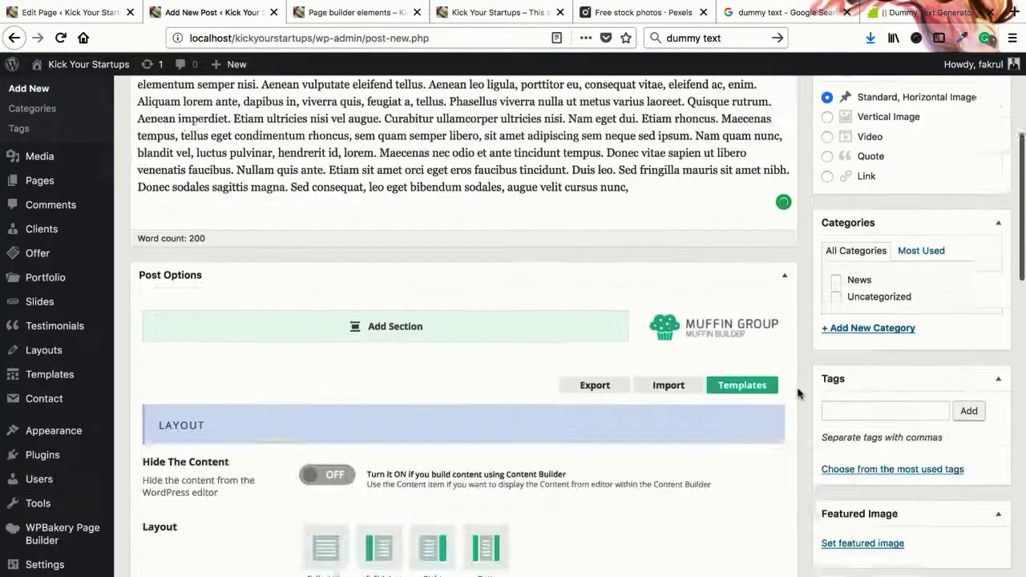
pyautogui.click(852, 244)
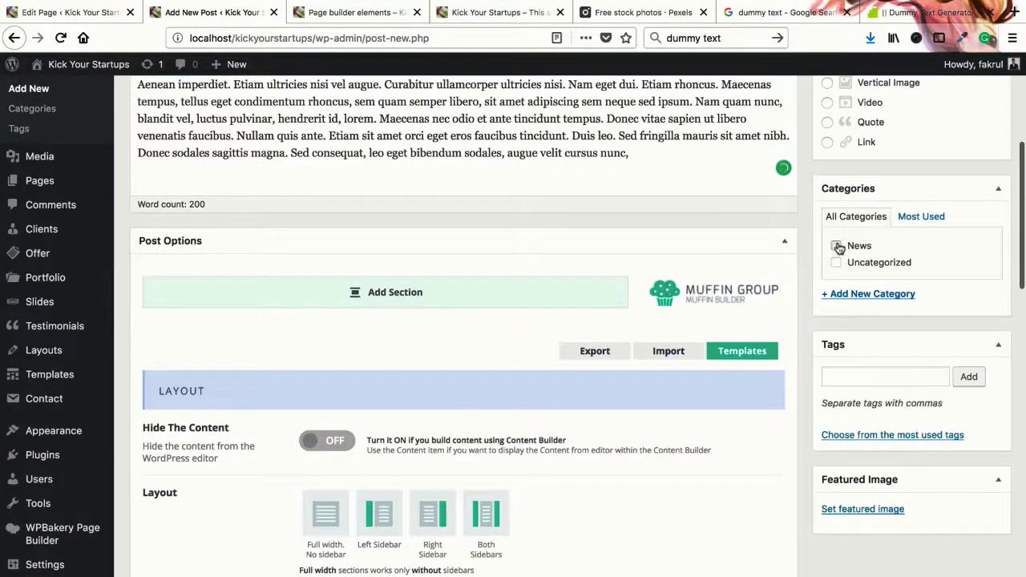
# - Set chef_gallery_3.jpg from the media library as the post's featured image and publish the post
pyautogui.click(862, 509)
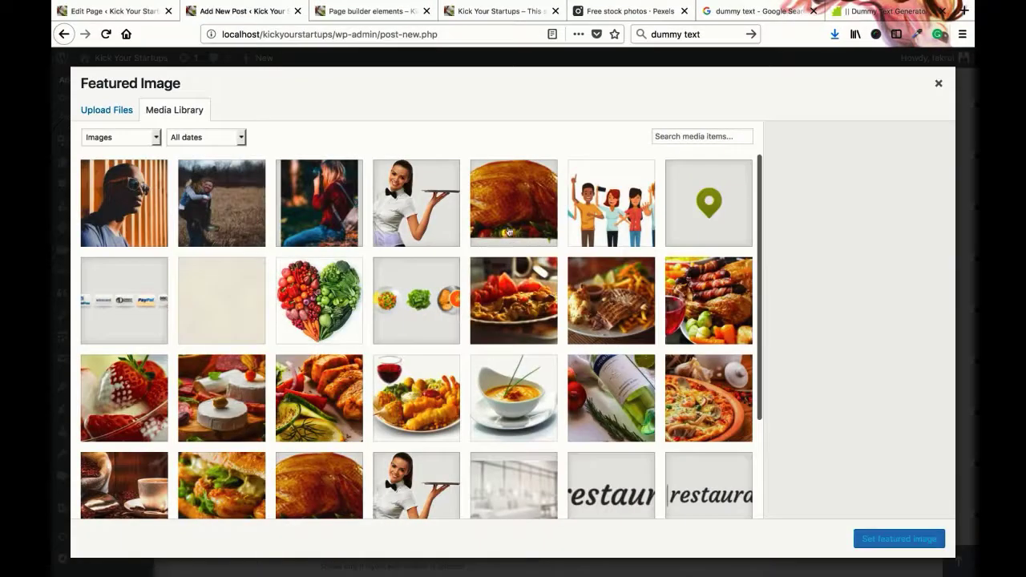
pyautogui.click(690, 315)
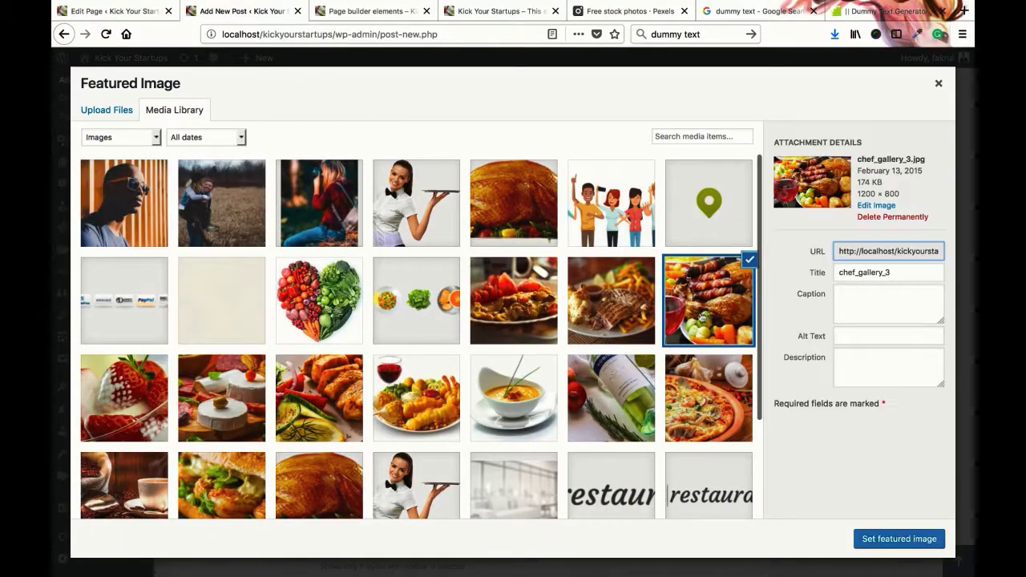
pyautogui.click(884, 537)
pyautogui.scroll(10, 909, 393)
pyautogui.click(978, 316)
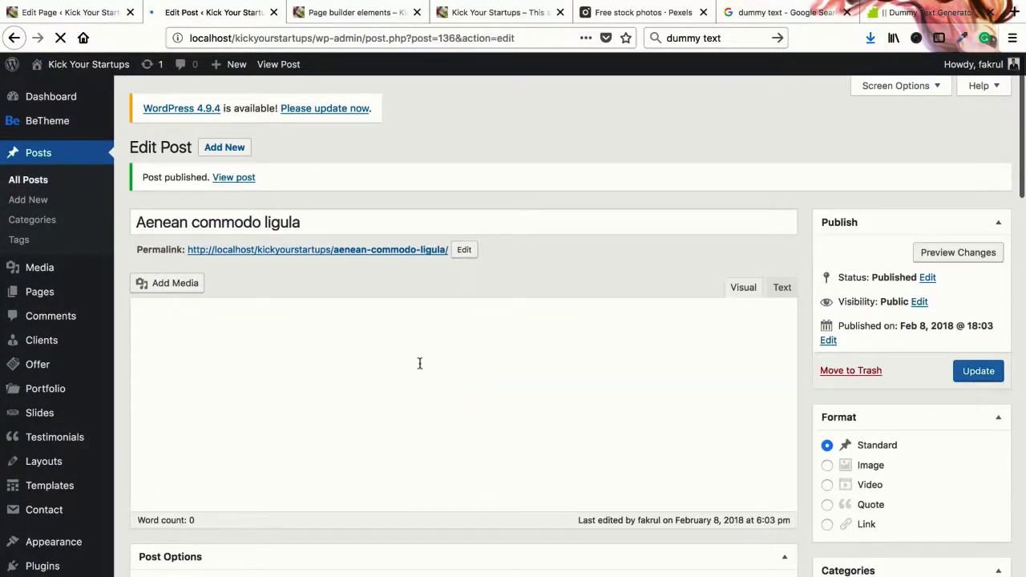
# - Copy the entire body text of the "Aenean commodo ligula" post
pyautogui.press('super+a')
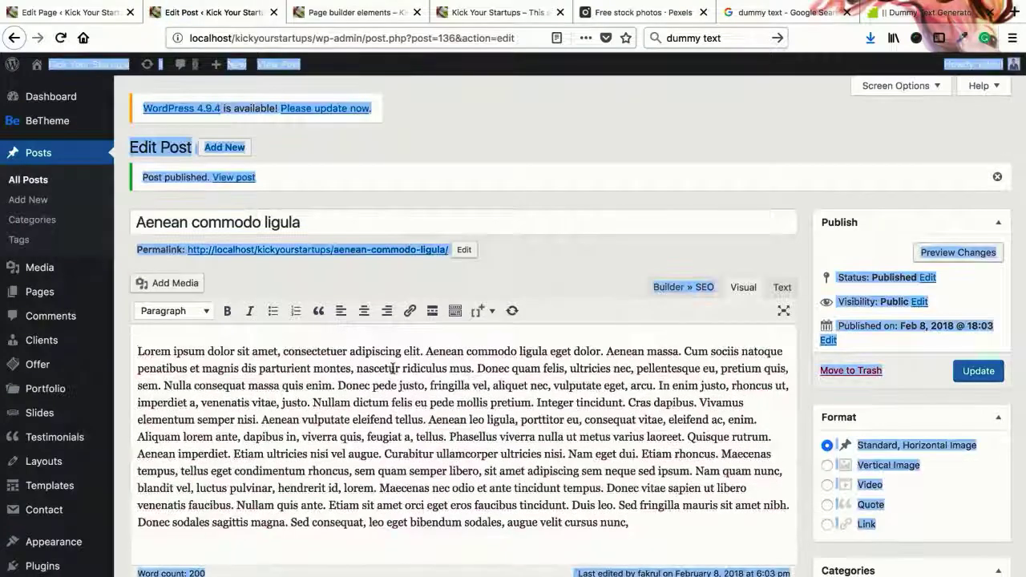
pyautogui.click(393, 368)
pyautogui.press('super+a')
pyautogui.click(394, 377)
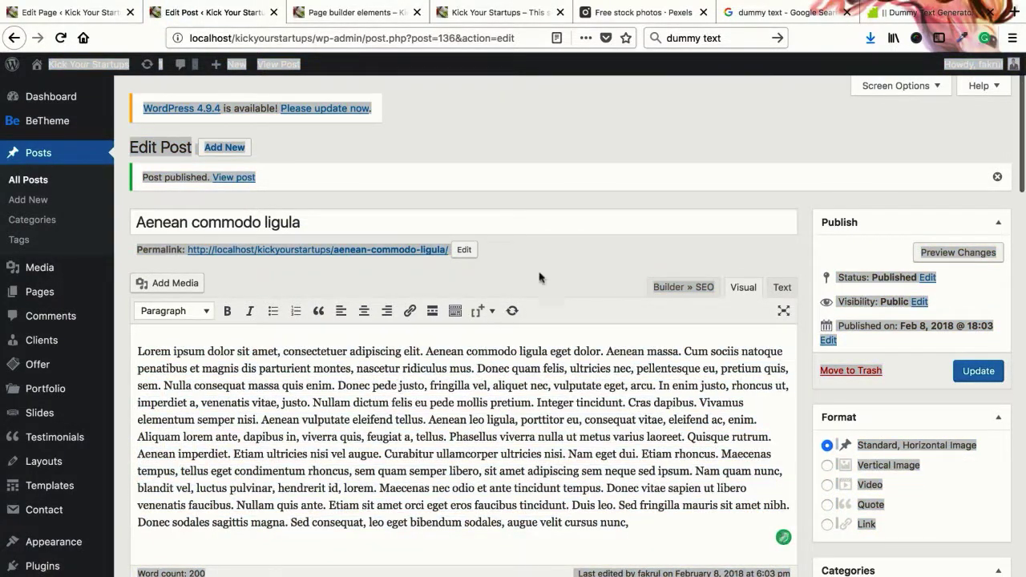
pyautogui.click(553, 119)
pyautogui.press('super+a')
pyautogui.press('super+c')
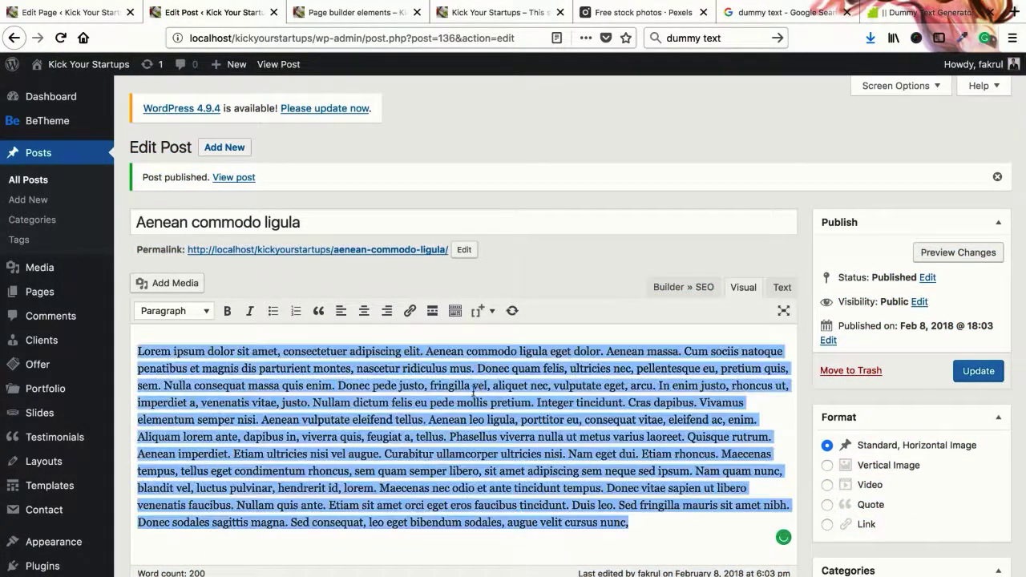
# - Start another new post with the copied text as its body and "Donec pede justo" from that text as its title
pyautogui.click(224, 147)
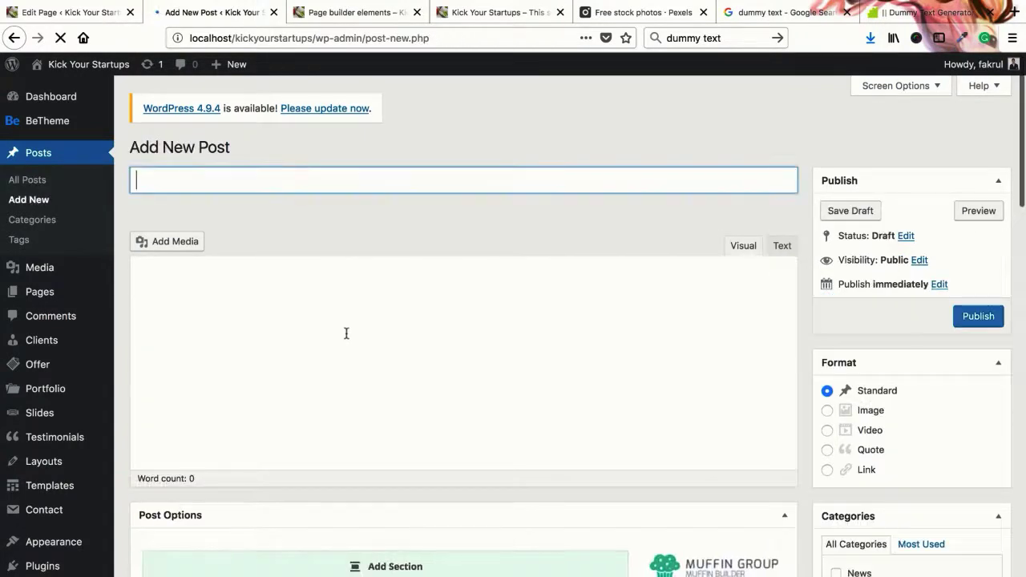
pyautogui.click(346, 346)
pyautogui.press('super+v')
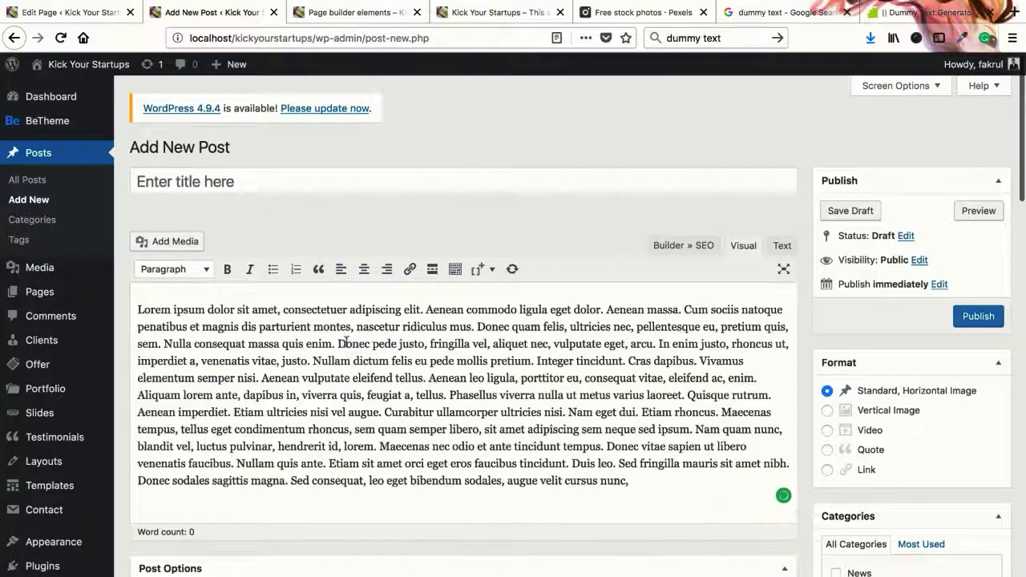
pyautogui.moveTo(337, 343); pyautogui.dragTo(428, 344)
pyautogui.press('super+c')
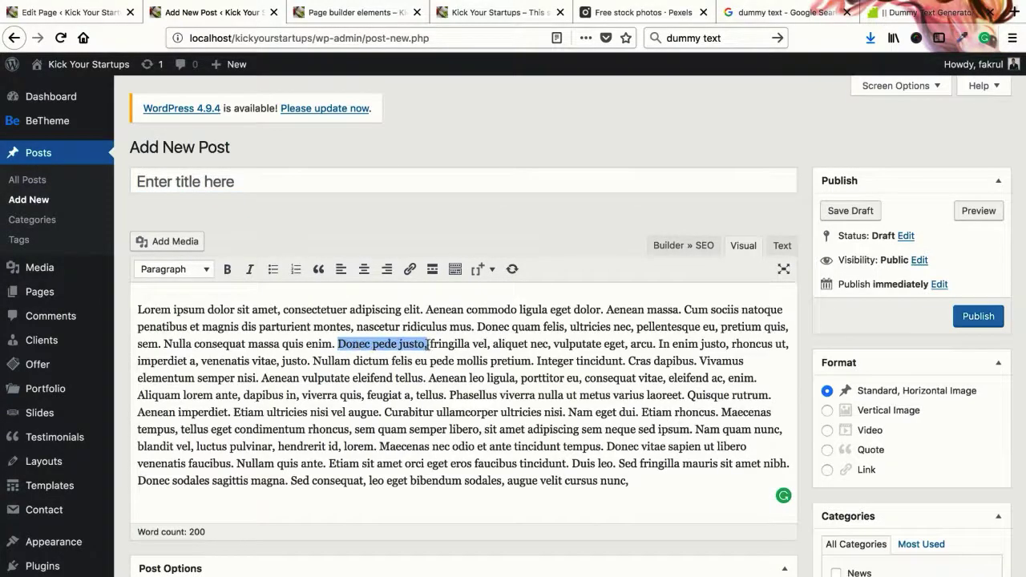
pyautogui.click(433, 187)
pyautogui.press('super+v')
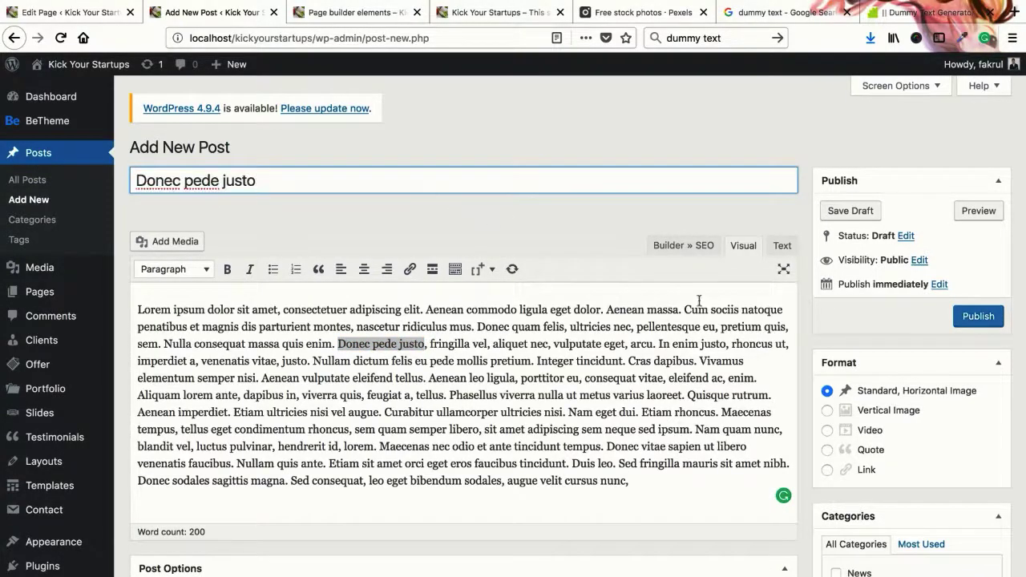
# - Assign the "Donec pede justo" post to the News and Uncategorized categories
pyautogui.scroll(-5, 781, 364)
pyautogui.scroll(-4, 841, 405)
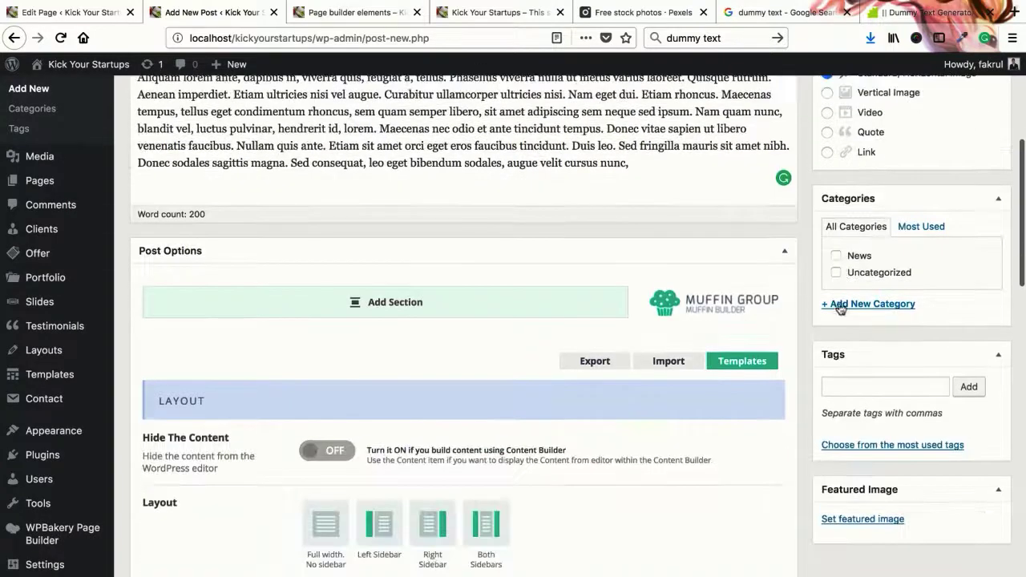
pyautogui.click(836, 255)
pyautogui.click(836, 273)
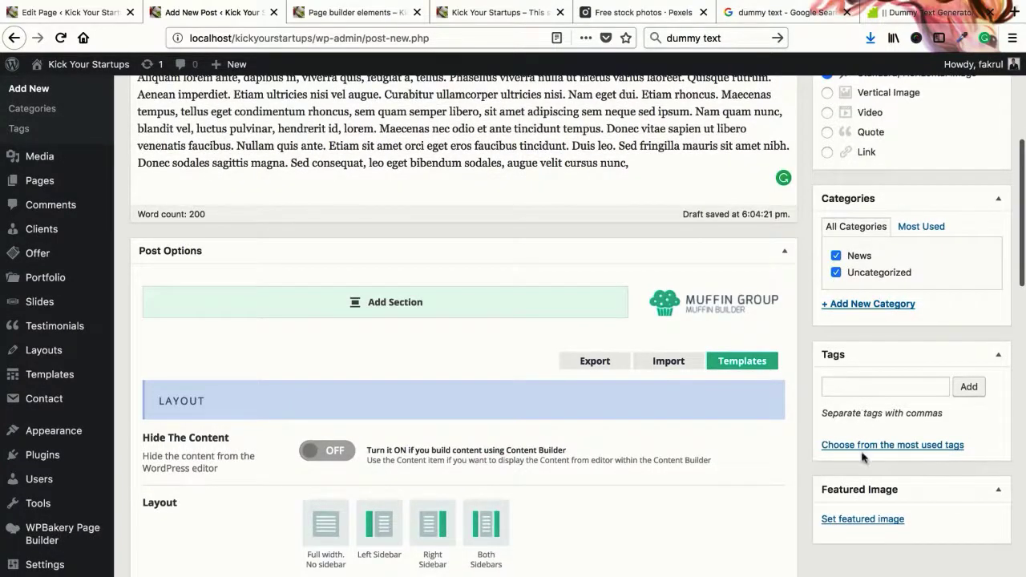
# - Try chef_box_3.jpg from the media library as the post's featured image, and remove it again
pyautogui.click(861, 519)
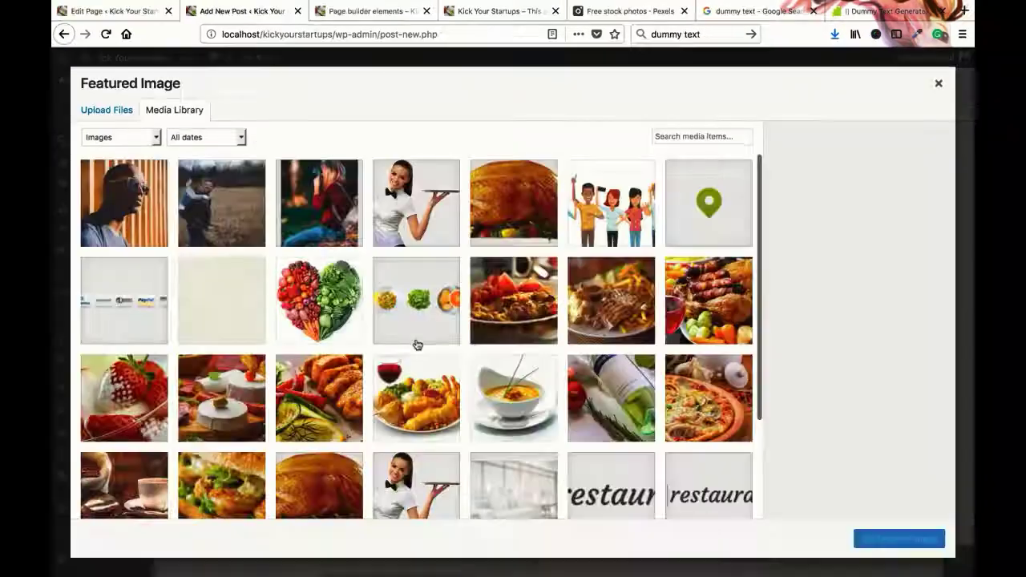
pyautogui.scroll(-3, 413, 355)
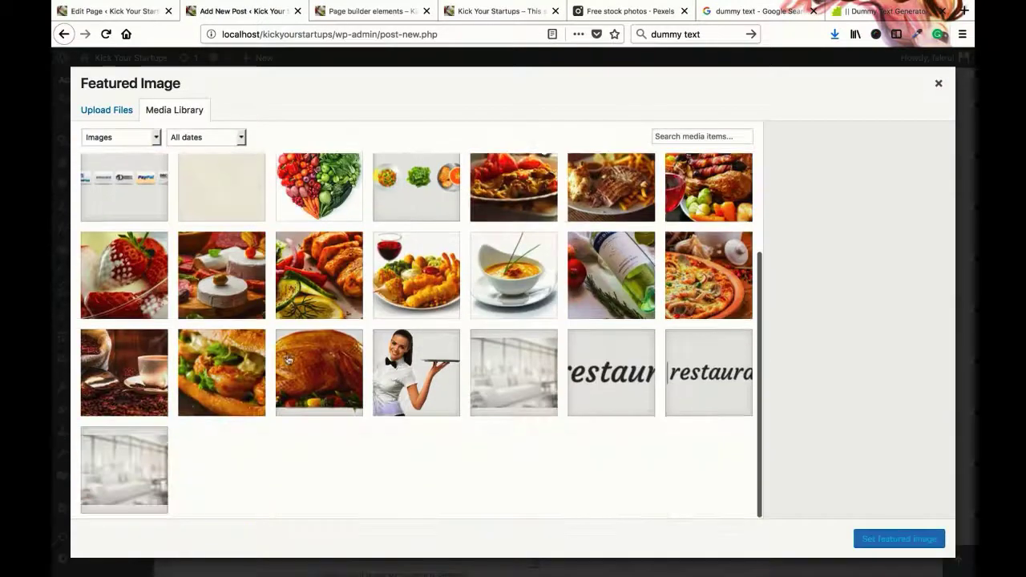
pyautogui.click(132, 352)
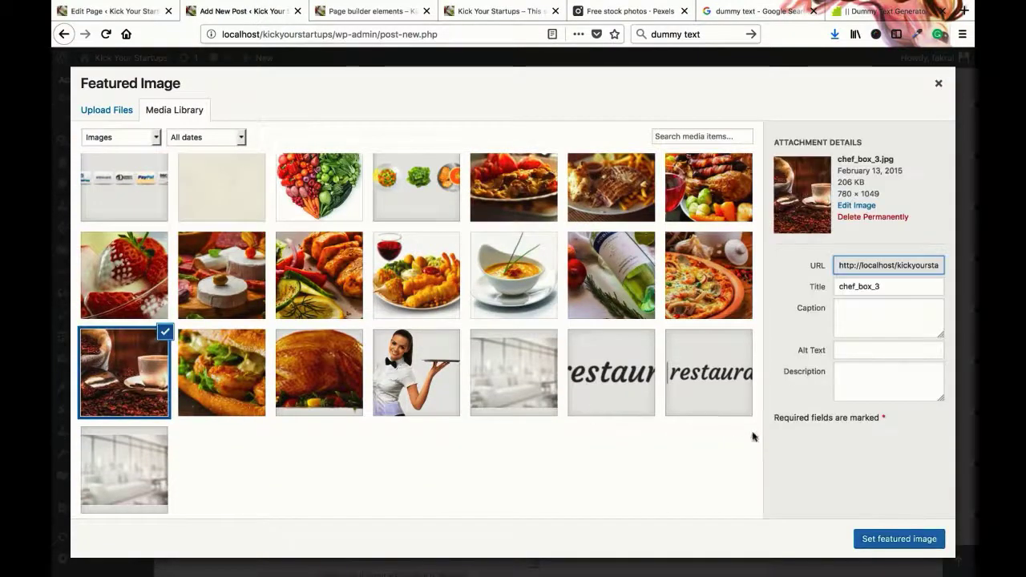
pyautogui.click(899, 539)
pyautogui.scroll(10, 833, 473)
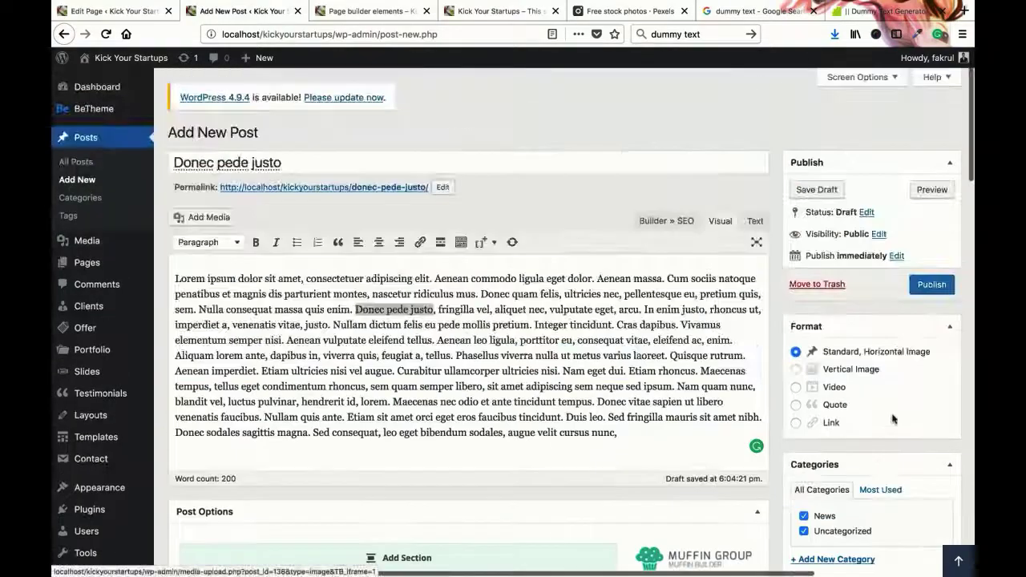
pyautogui.scroll(-15, 891, 424)
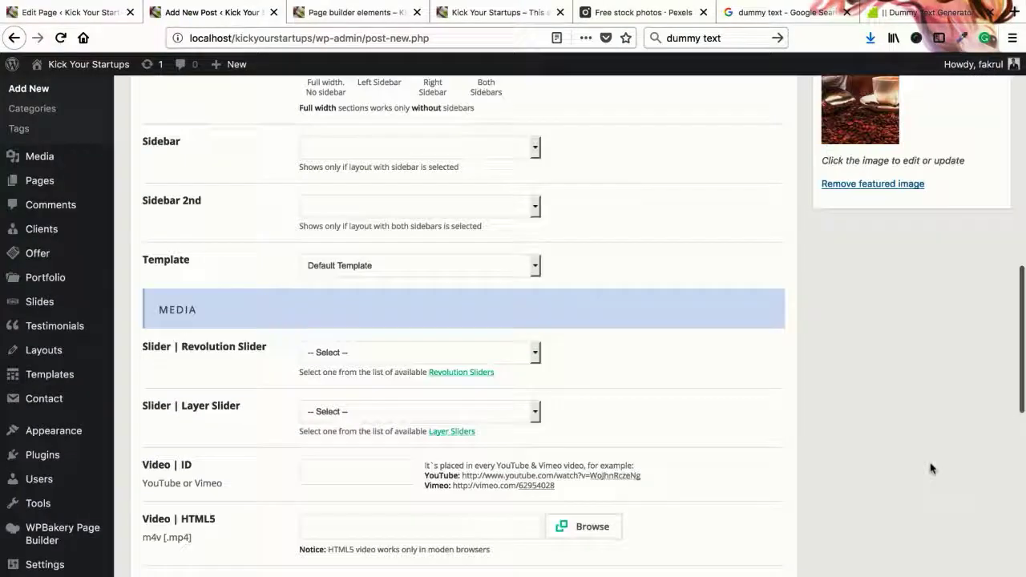
pyautogui.scroll(5, 931, 468)
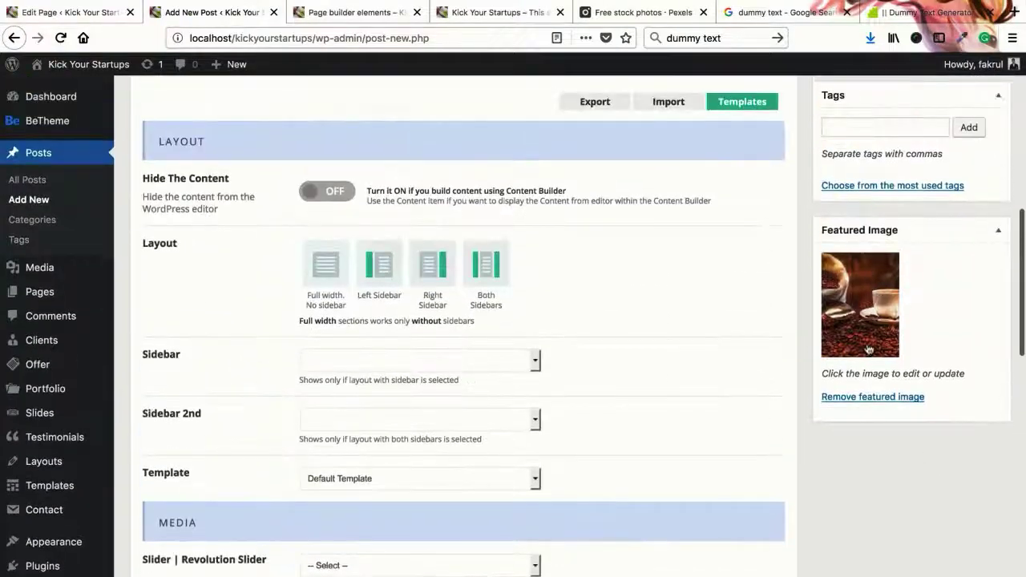
pyautogui.click(866, 398)
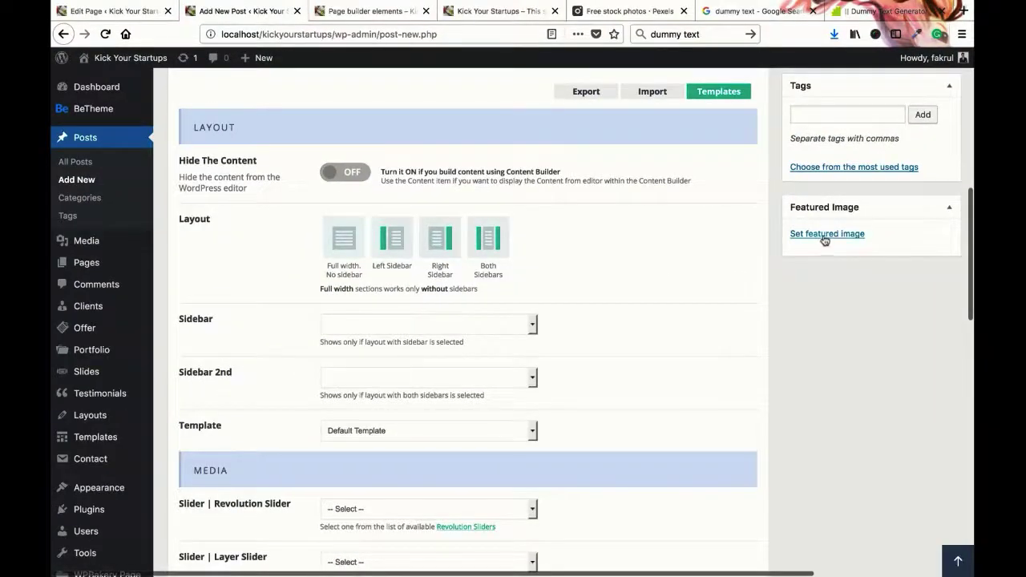
# - Set chef_gallery_1.jpg from the media library as the featured image of the "Donec pede justo" post and publish it
pyautogui.click(817, 234)
pyautogui.click(332, 388)
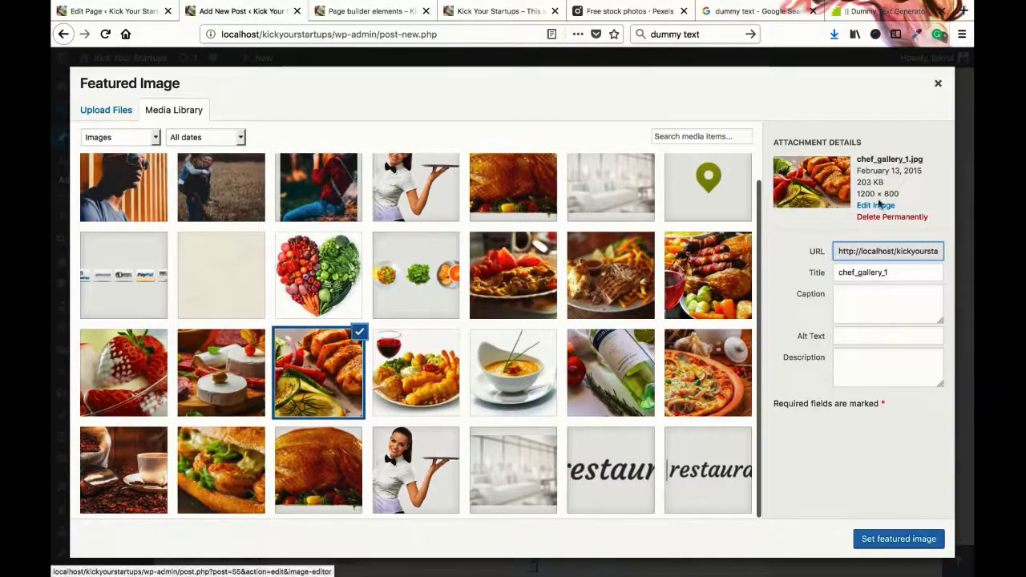
pyautogui.click(896, 537)
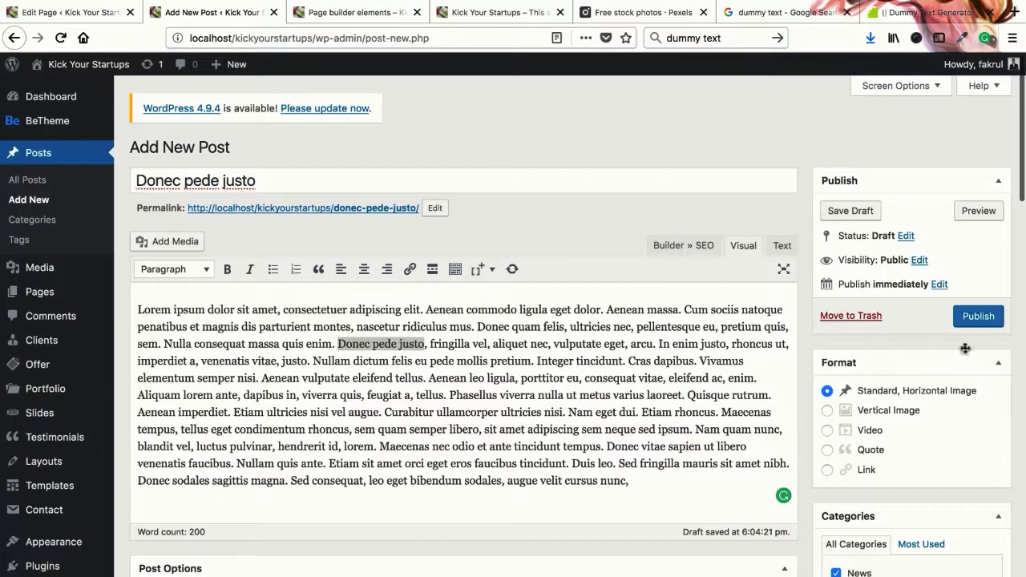
pyautogui.click(983, 318)
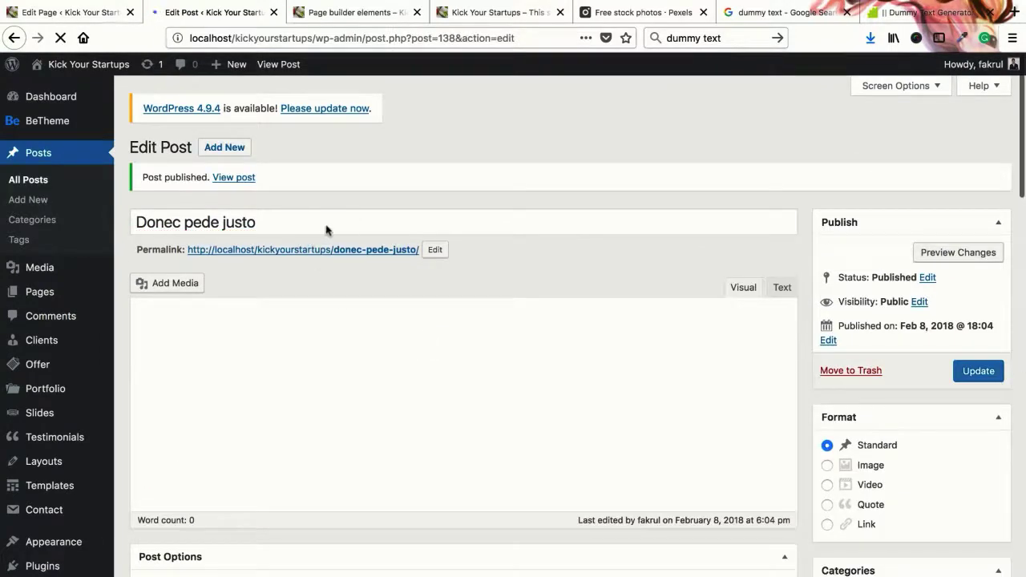
pyautogui.click(274, 12)
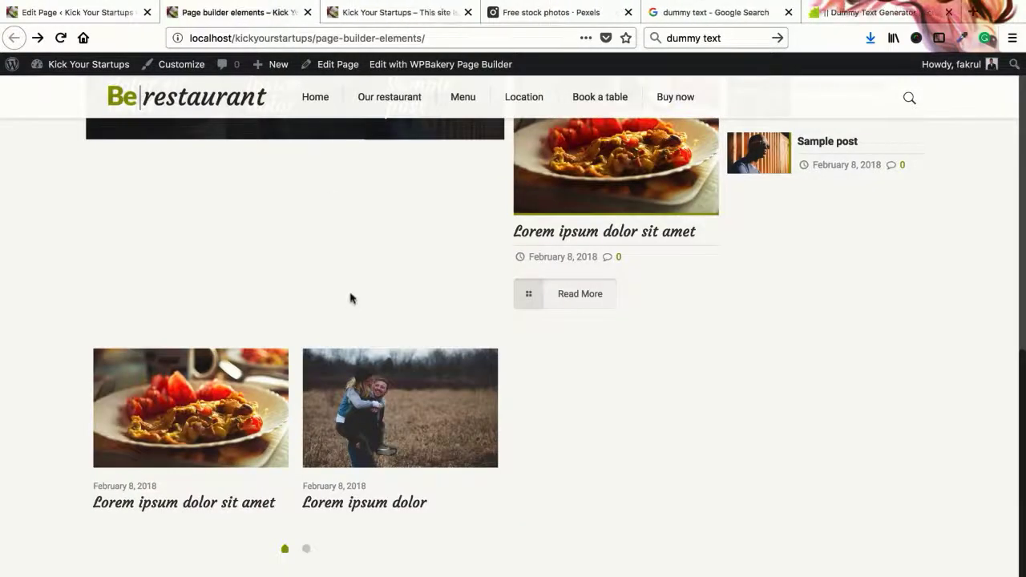
# - Return to editing the "Page builder elements" page, check its blog items in the builder, and update the page
pyautogui.click(77, 12)
pyautogui.scroll(-5, 538, 433)
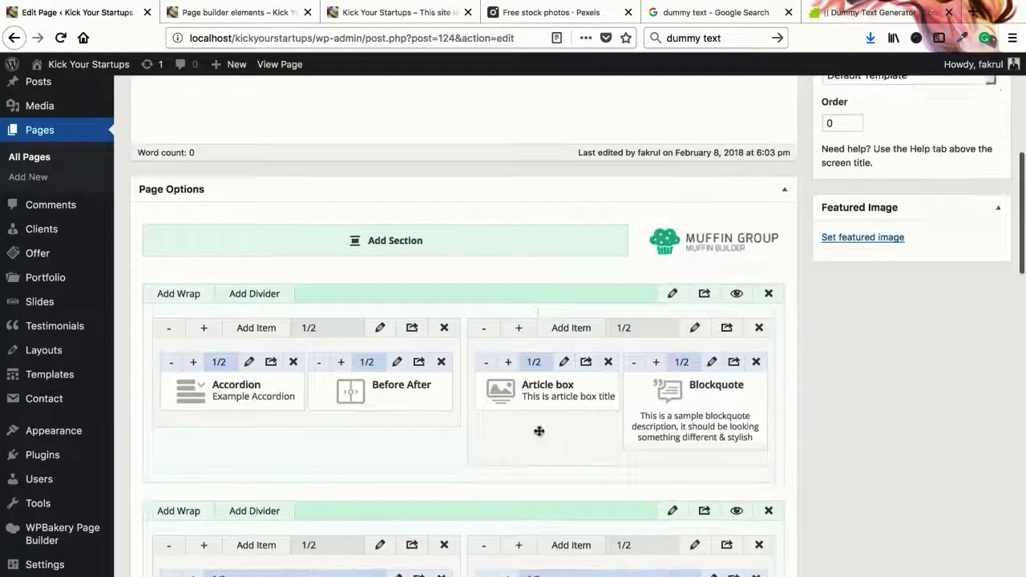
pyautogui.scroll(-5, 539, 431)
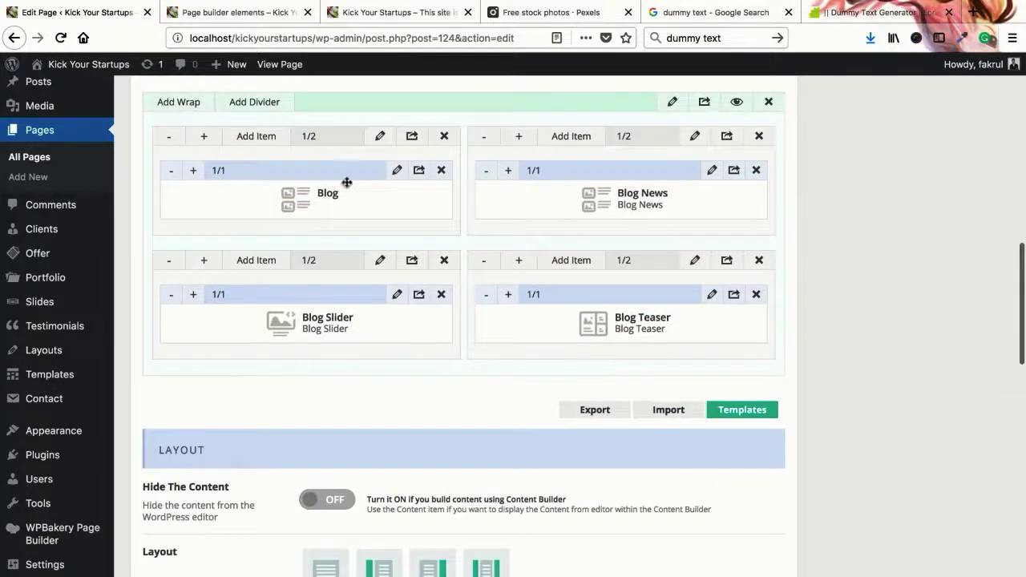
pyautogui.scroll(15, 892, 467)
pyautogui.click(979, 371)
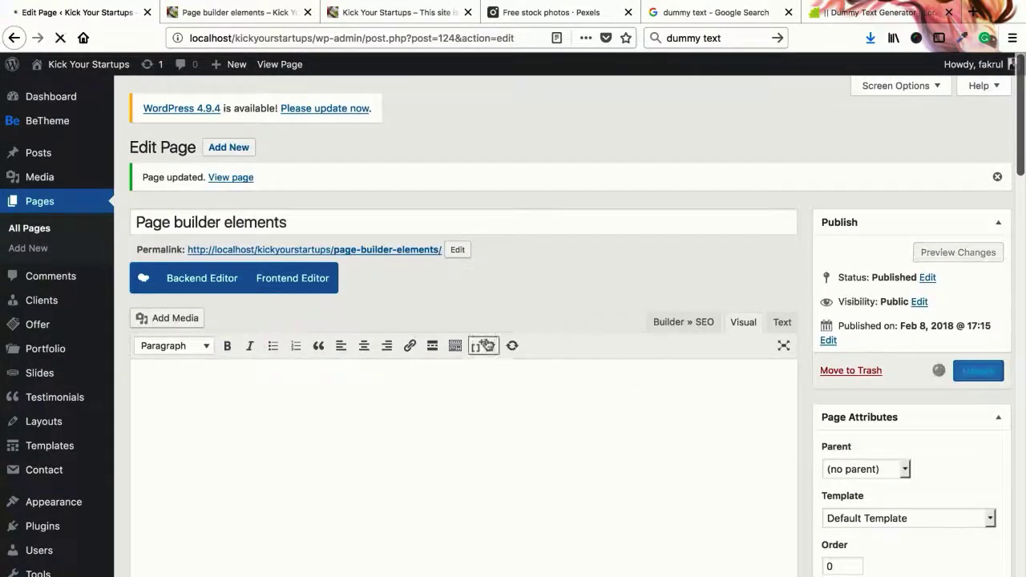
# - Reload the live "Page builder elements" page to view its blog elements with the new posts
pyautogui.click(265, 14)
pyautogui.rightClick(265, 16)
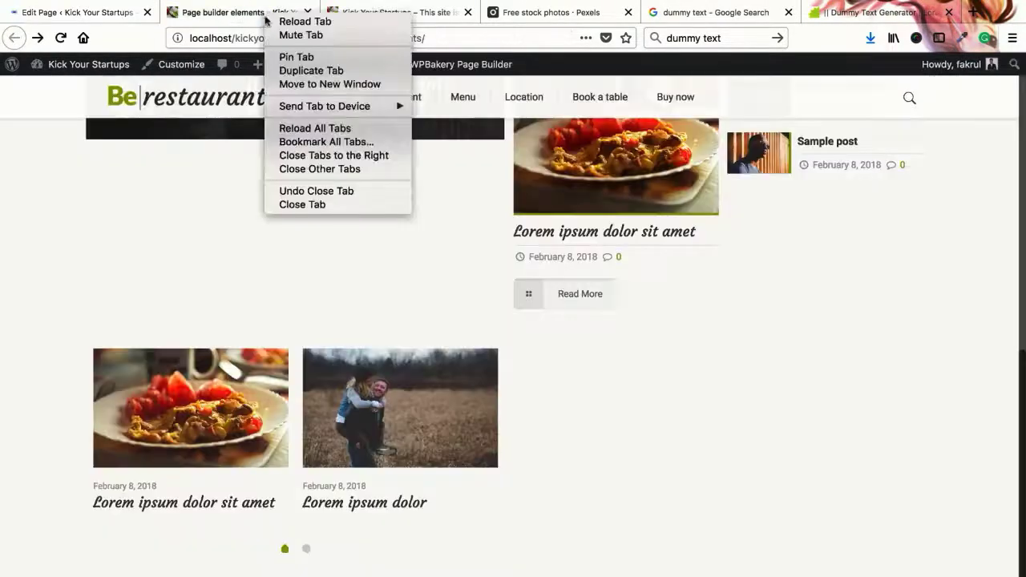
pyautogui.click(283, 23)
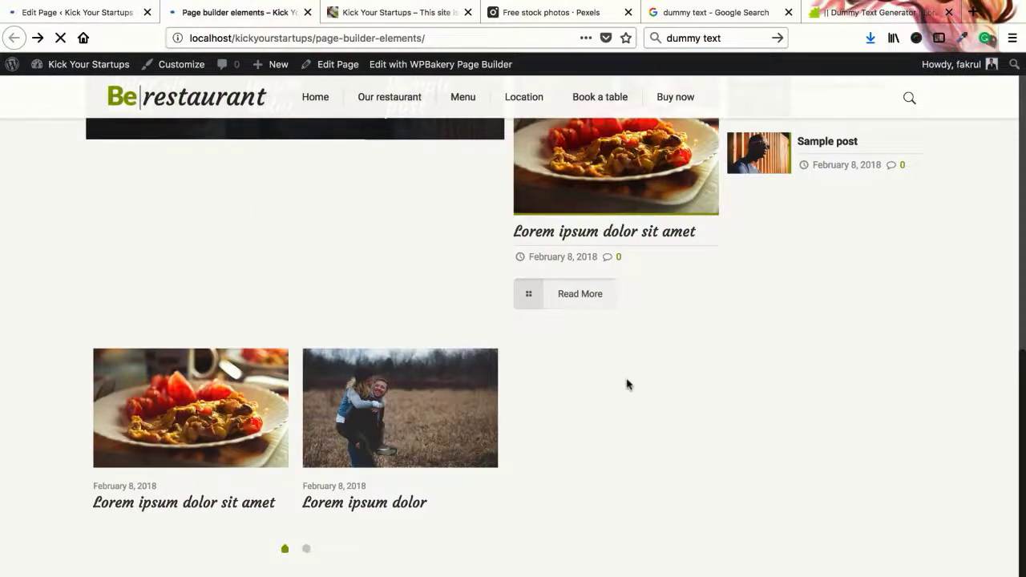